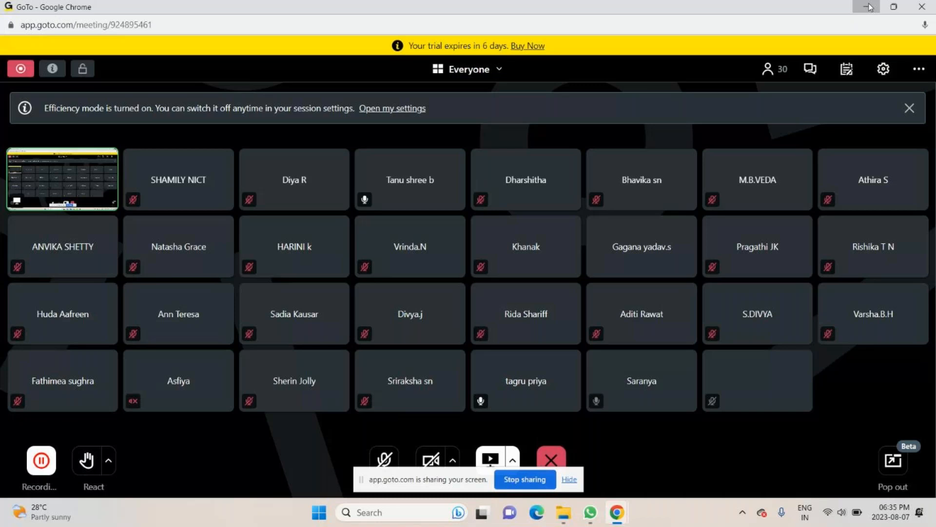
click(870, 7)
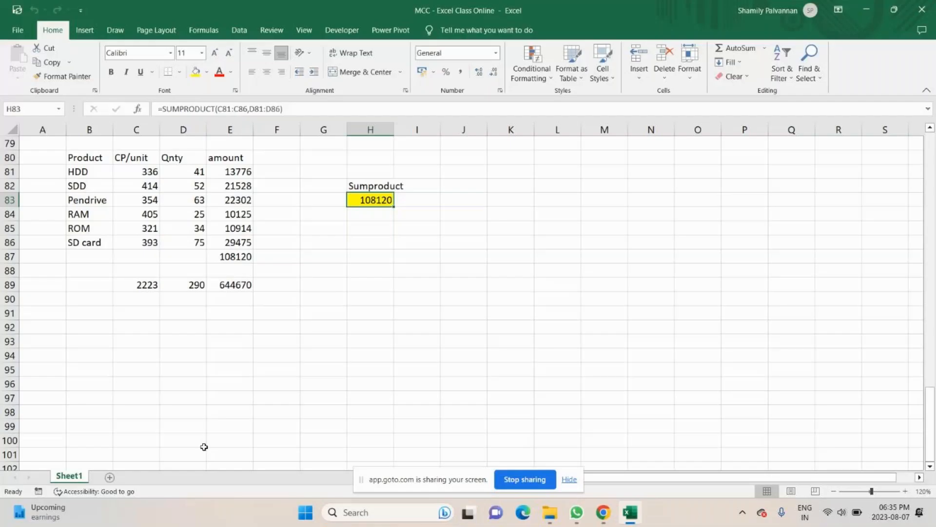
click(607, 514)
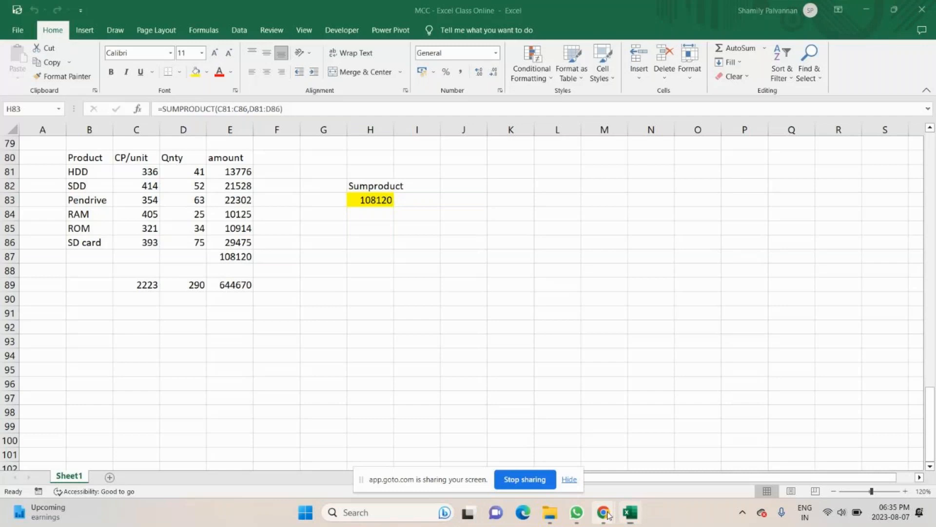
click(607, 515)
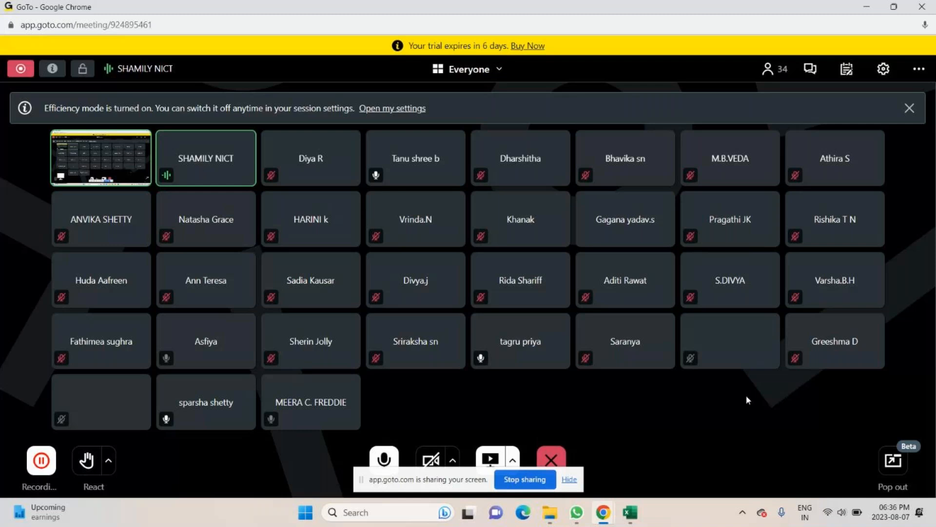
Switch to the Excel workbook and review Sheet1's worked examples, including addition, multiplication, Sumproduct and the MIN, MAX and Average columns
key(alt+Tab)
scroll(423, 341, up, 10)
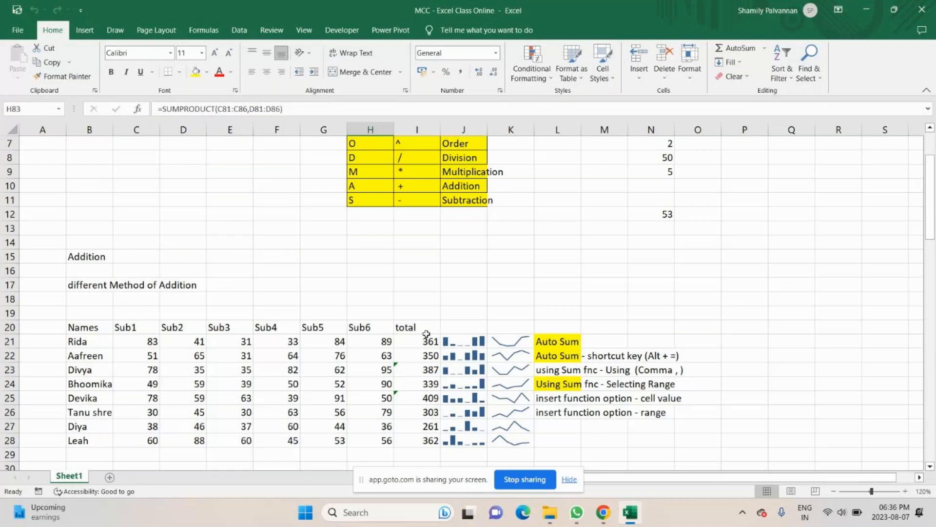
scroll(426, 334, down, 9)
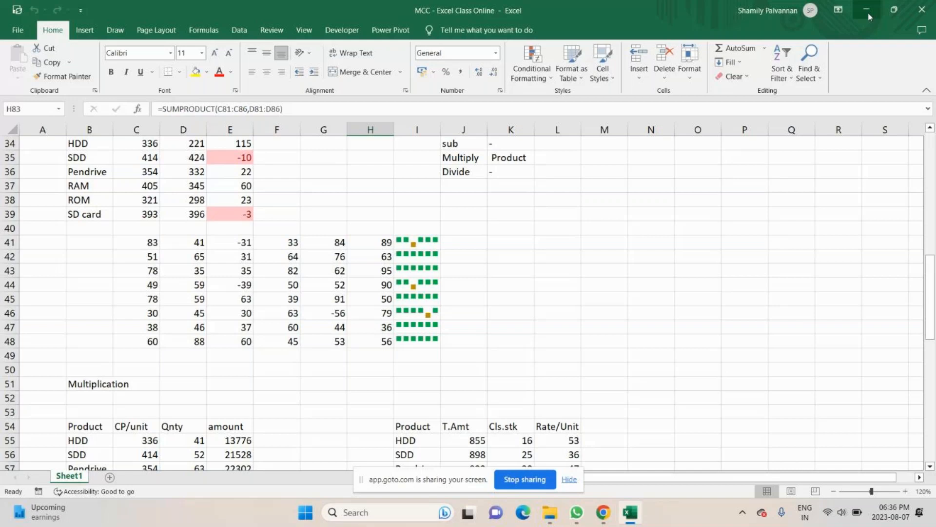
scroll(868, 13, up, 10)
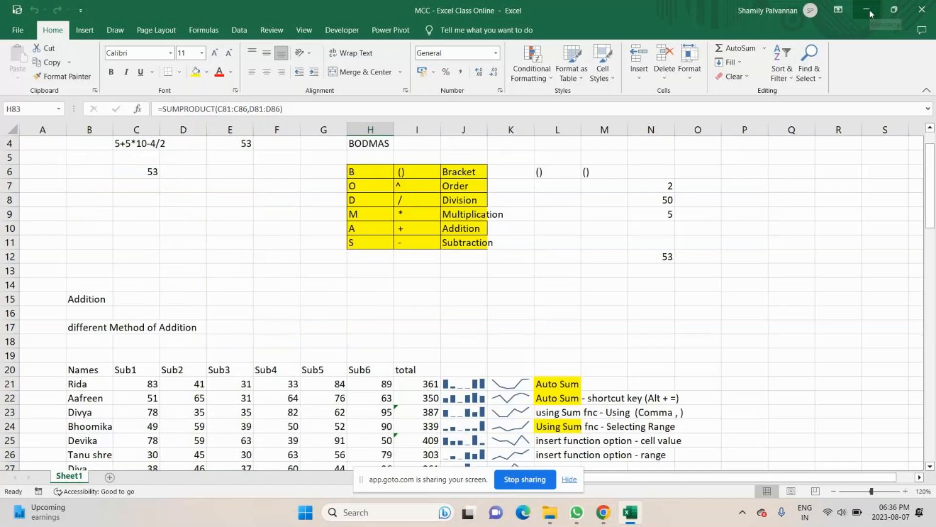
scroll(833, 180, down, 1)
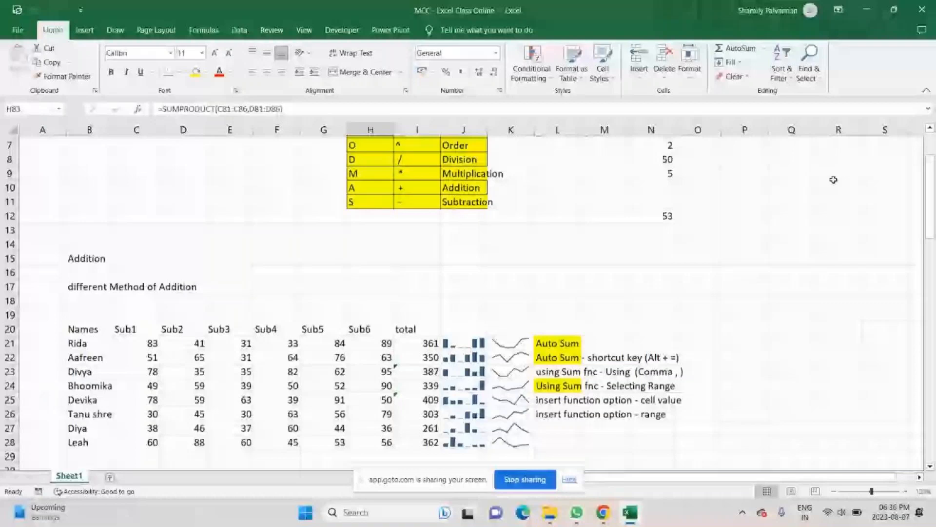
scroll(833, 180, down, 20)
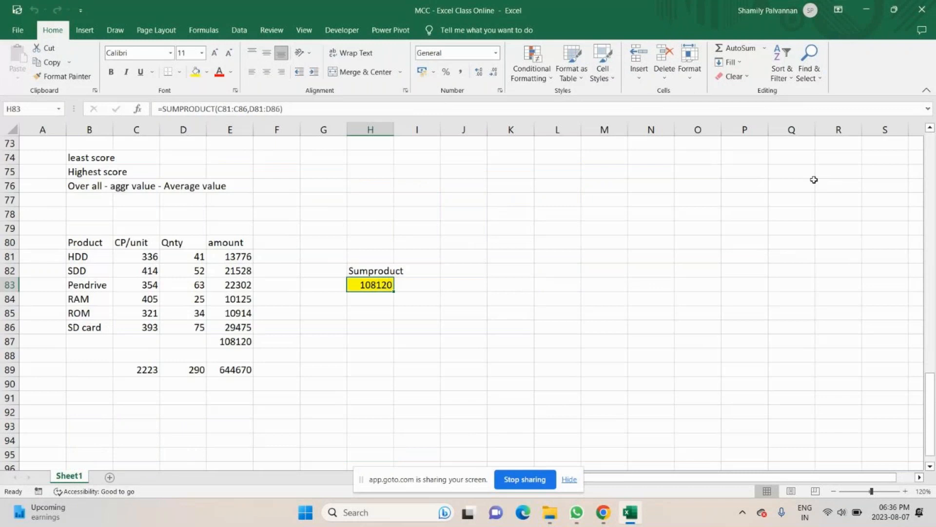
scroll(814, 179, up, 11)
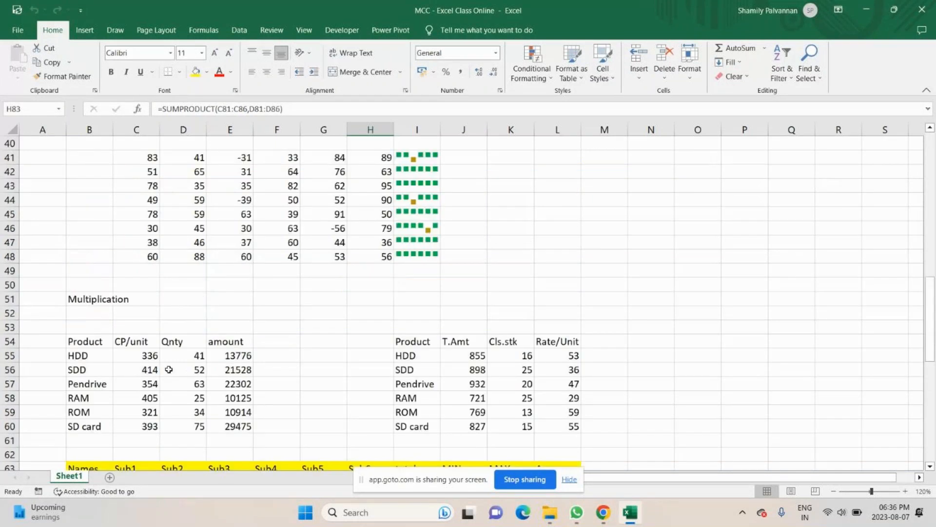
scroll(168, 370, down, 5)
click(554, 271)
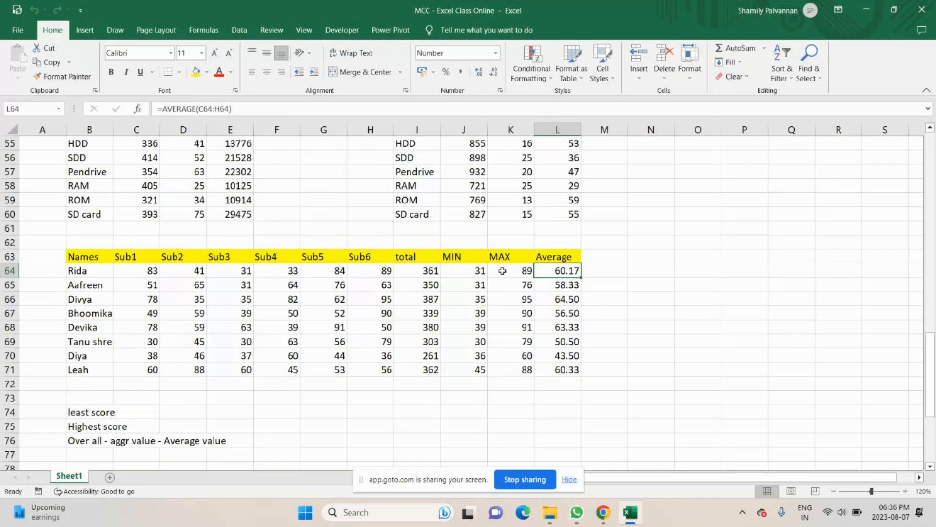
key(Up)
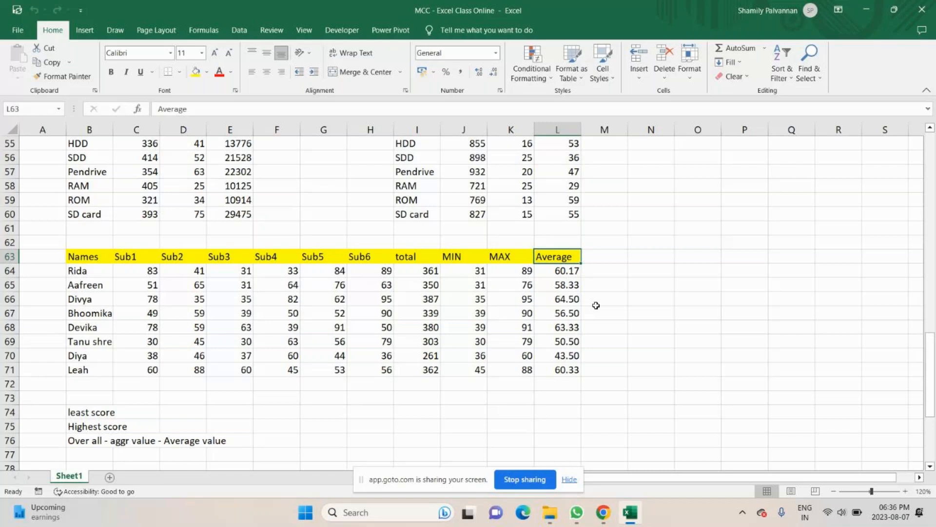
Add a new blank worksheet to the workbook
click(112, 478)
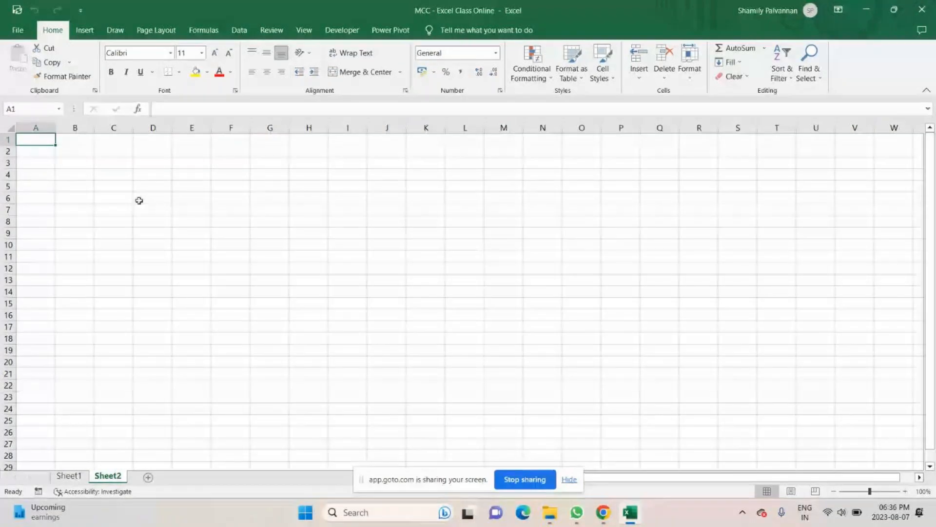
Switch to the GoTo meeting in Chrome, read the participants' chat messages and close the chat
key(alt+Tab)
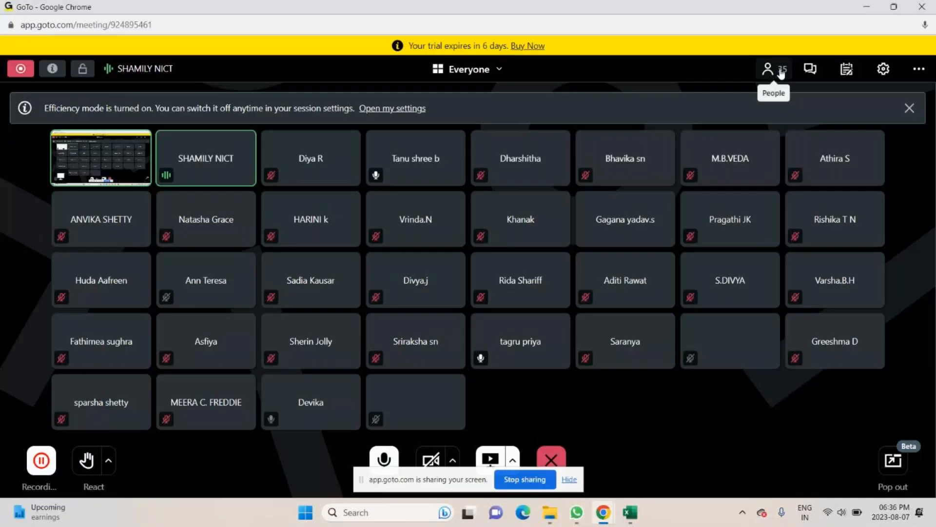
click(816, 73)
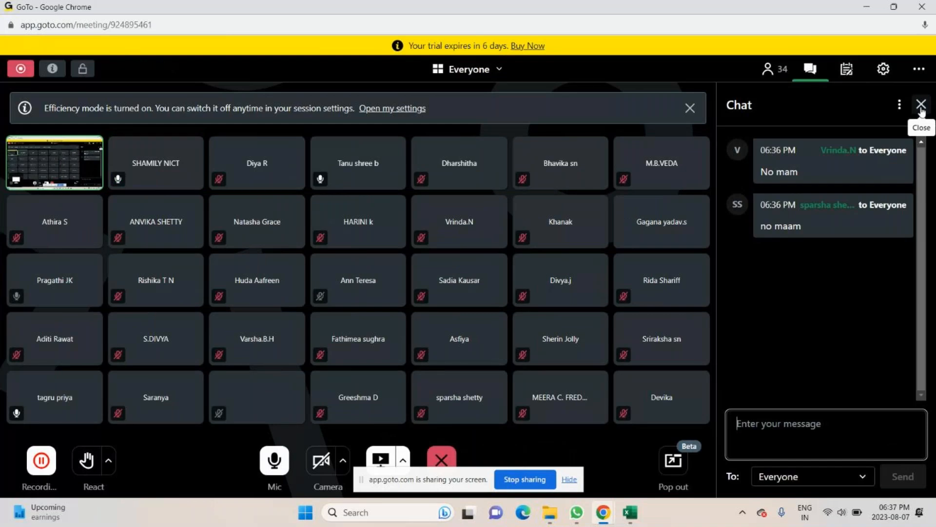
click(922, 105)
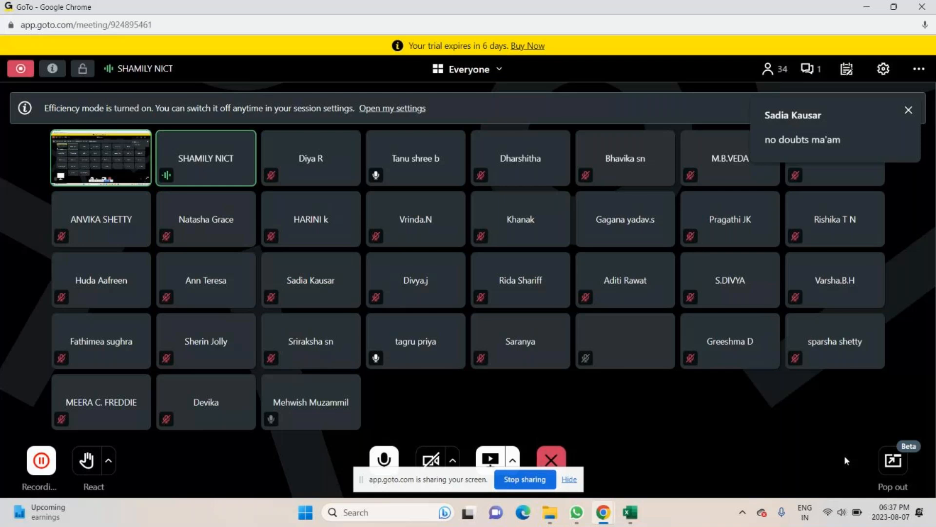
click(817, 72)
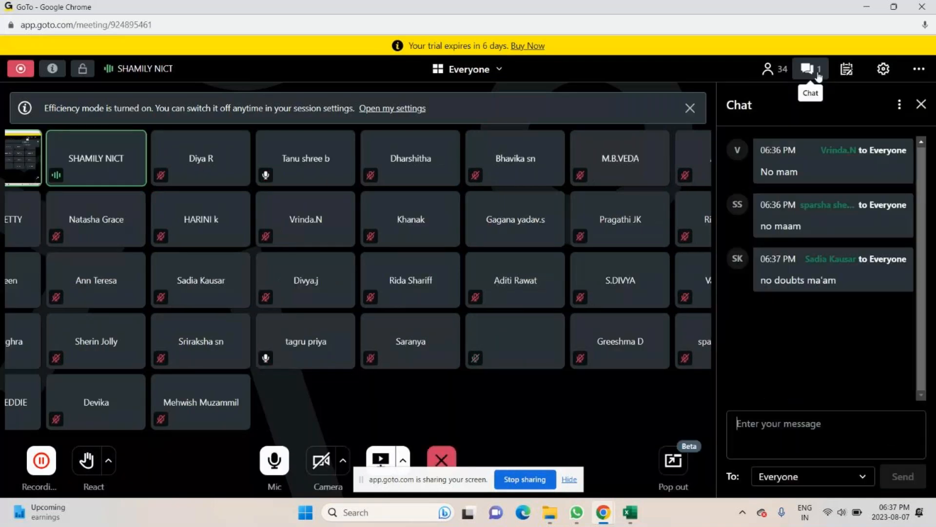
click(921, 105)
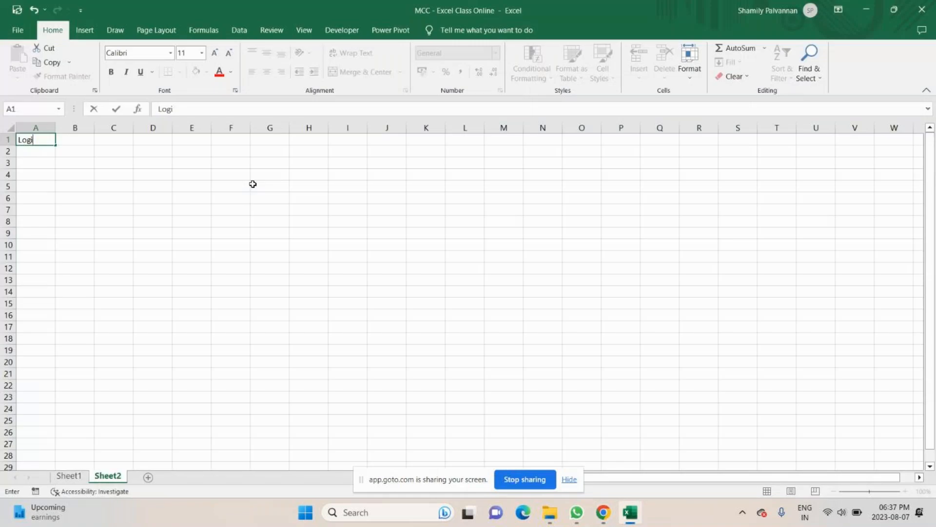
Enter the title "Logical Functions" in A1 and the subheading "IF" in A3 of Sheet2
text(cal Functions)
key(Return)
key(Return)
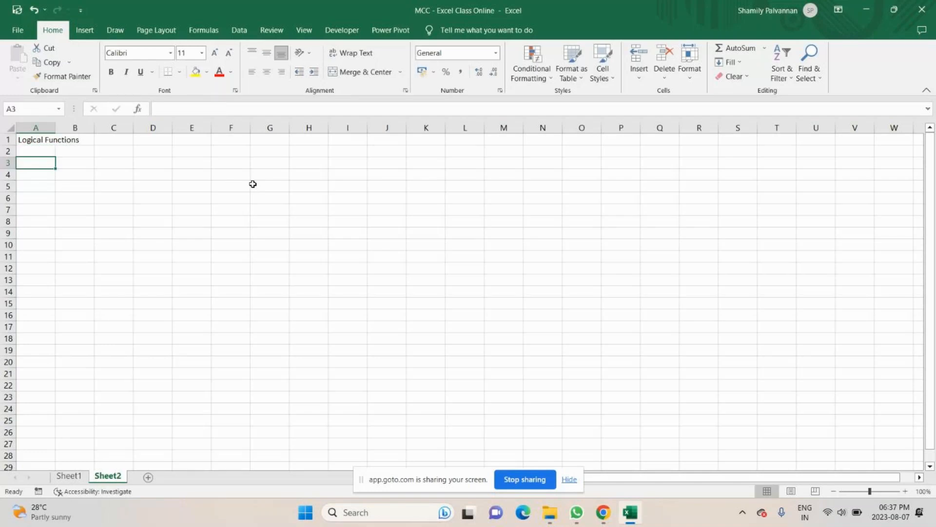
text(IF)
key(Return)
key(Return)
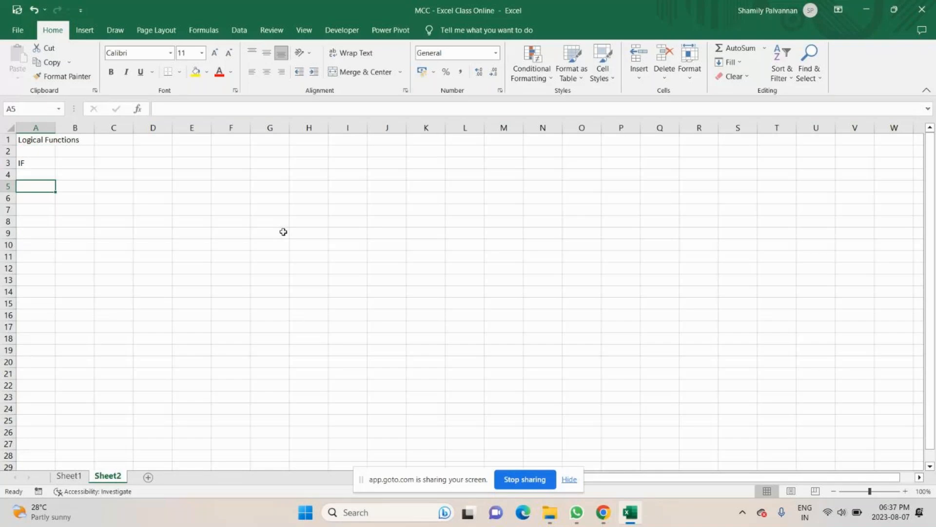
Copy the Names column, B63:B71 on Sheet1, into Sheet2 starting at B5
key(ctrl+Page_Up)
key(ctrl+c)
key(shift+Up)
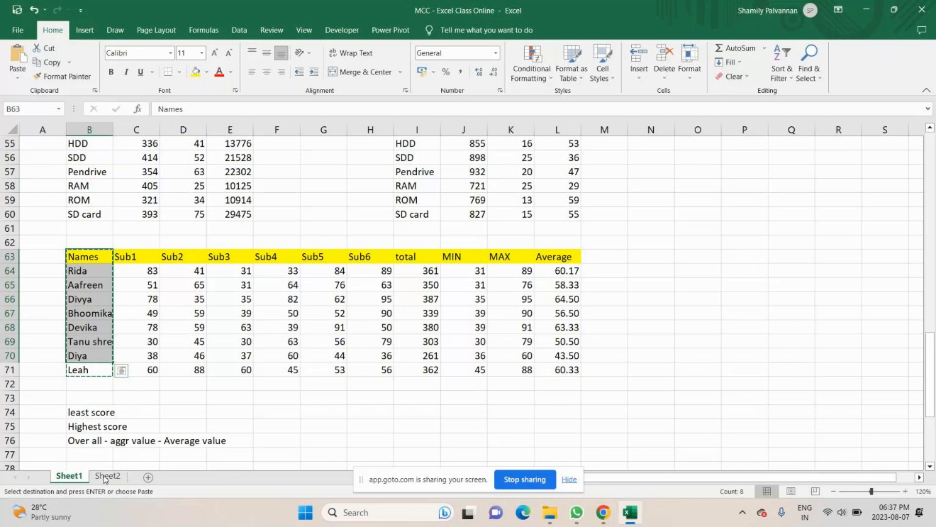
click(104, 477)
Add an "Age" header in C5 beside the Names header and fill it yellow
text(Age)
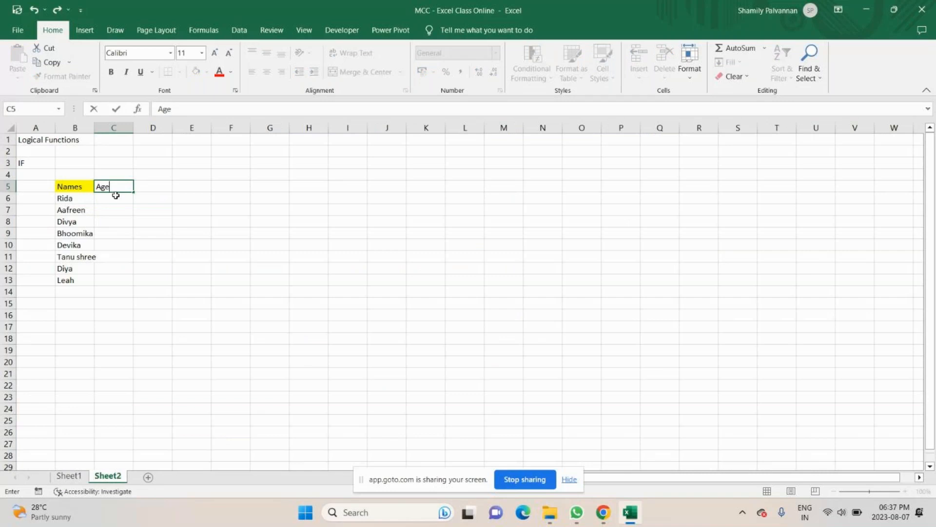
key(ctrl+Return)
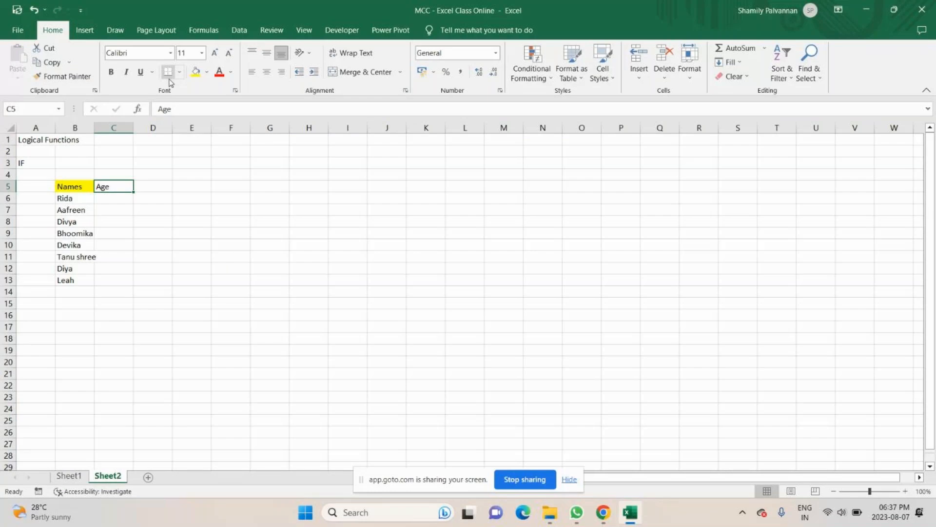
click(195, 71)
Enter the ages 10, 18, 25, 30 and 17 in C6:C10
click(116, 197)
text(10)
key(Return)
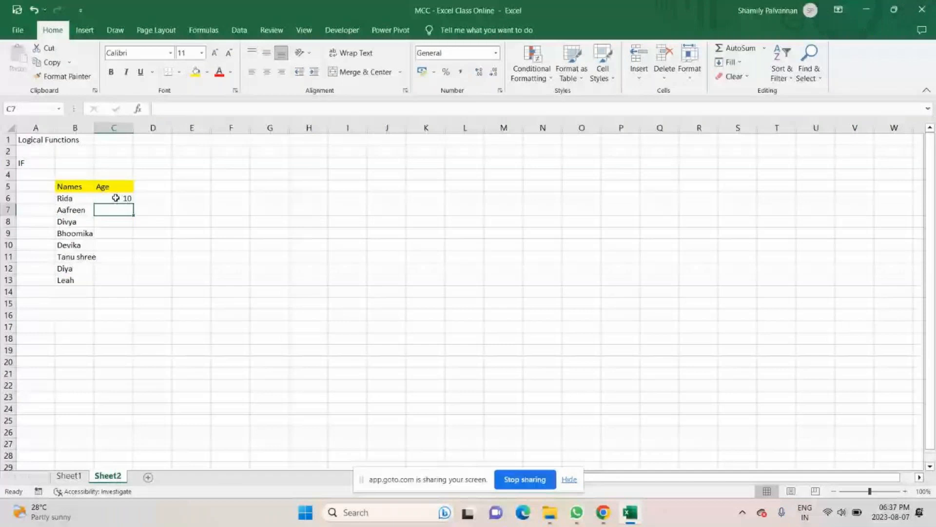
text(18)
key(Return)
text(25)
key(Return)
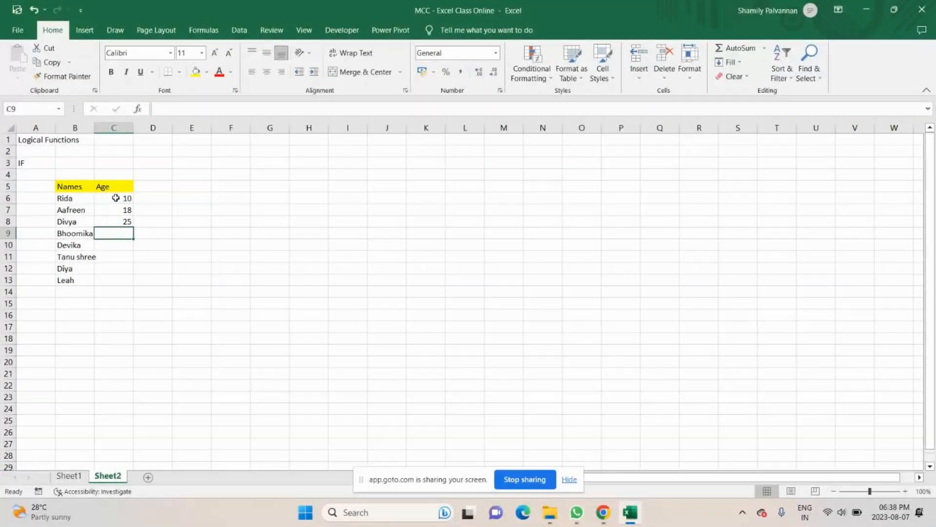
text(30)
key(Return)
text(17)
key(Return)
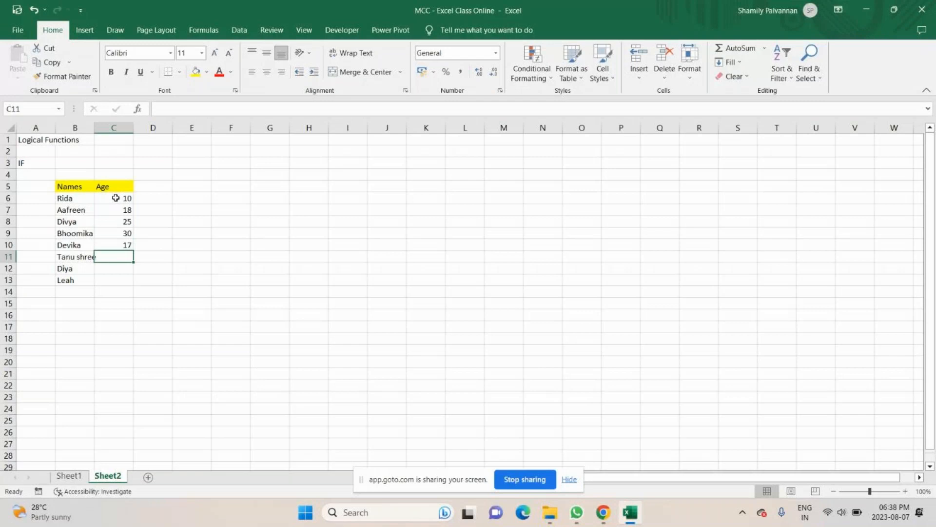
Enter the ages 23, 54 and 5 in C11:C13 for the last three names
text(1)
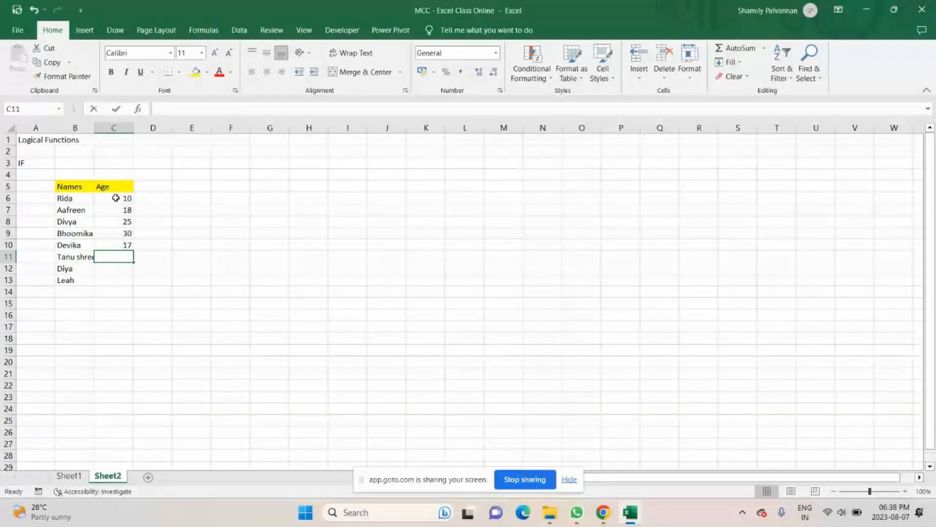
text(5)
key(Return)
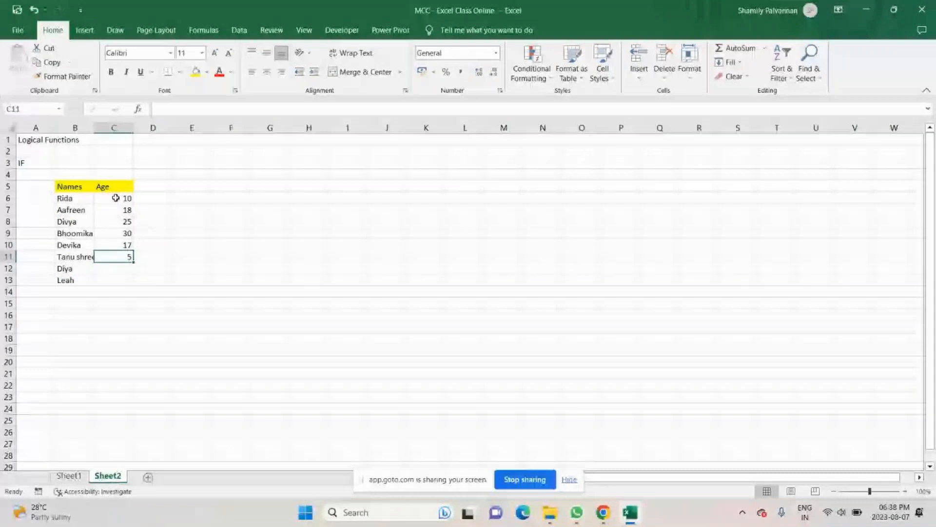
text(23)
key(Return)
text(5)
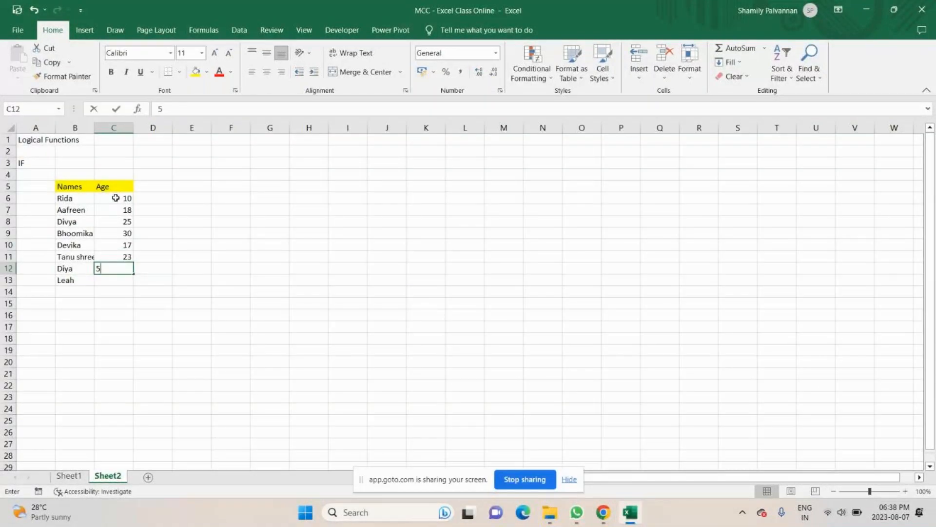
text(4)
key(Return)
text(17)
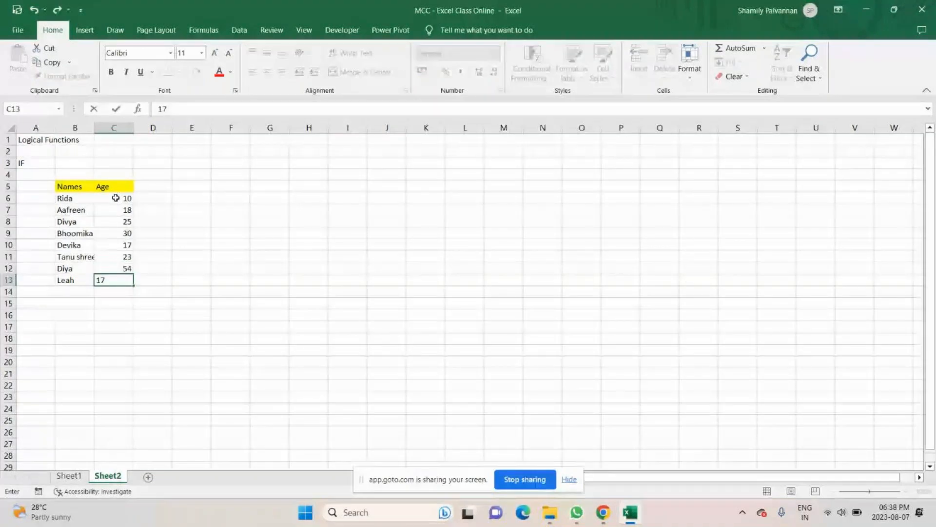
key(BackSpace)
key(BackSpace)
text(5)
key(Return)
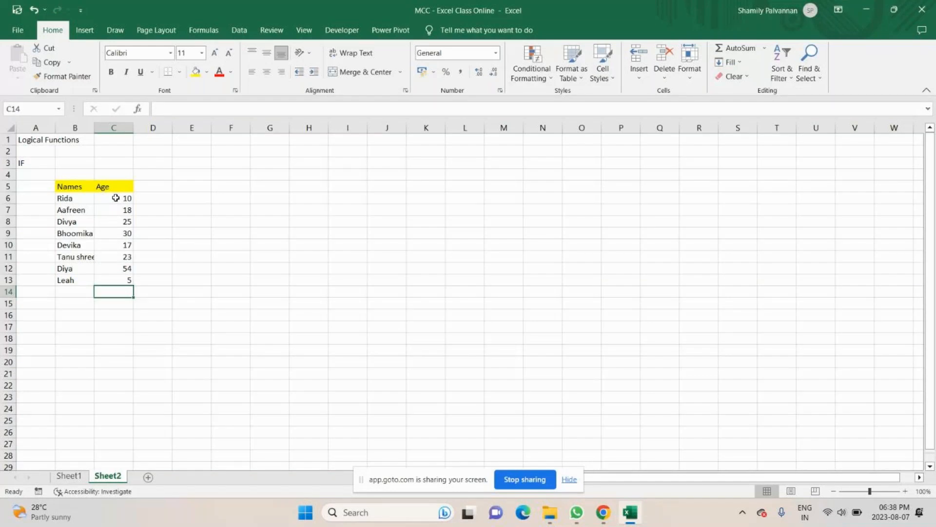
Add an "Eligible" header in D5 next to the Age column
drag(114, 186, 110, 278)
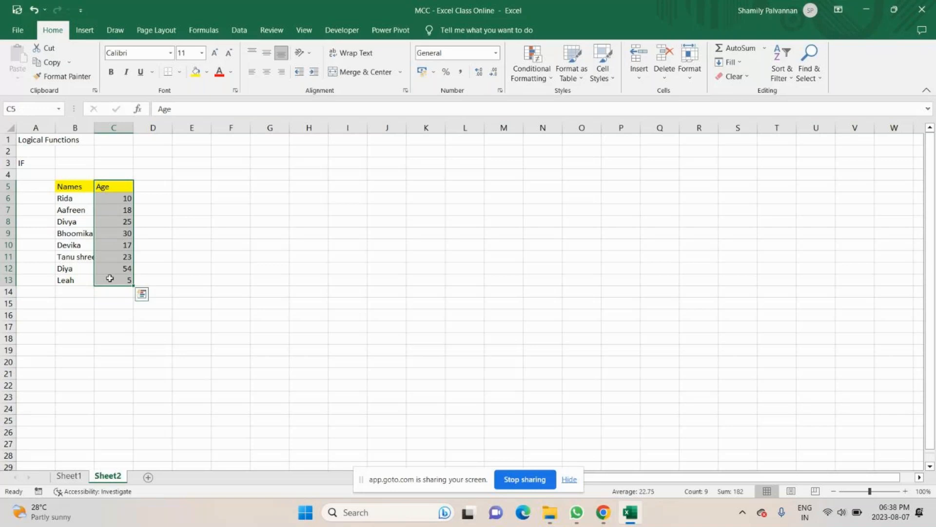
click(153, 187)
text(Eligl)
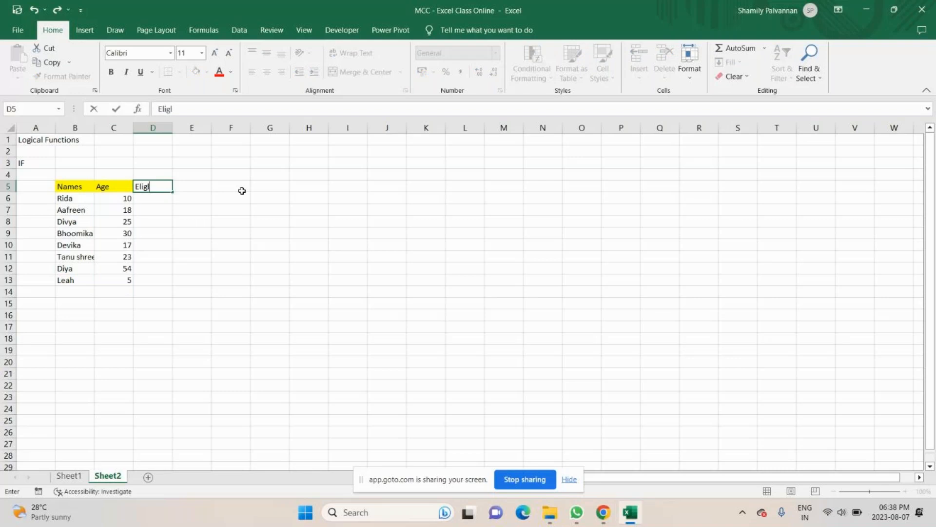
text(ble)
key(Tab)
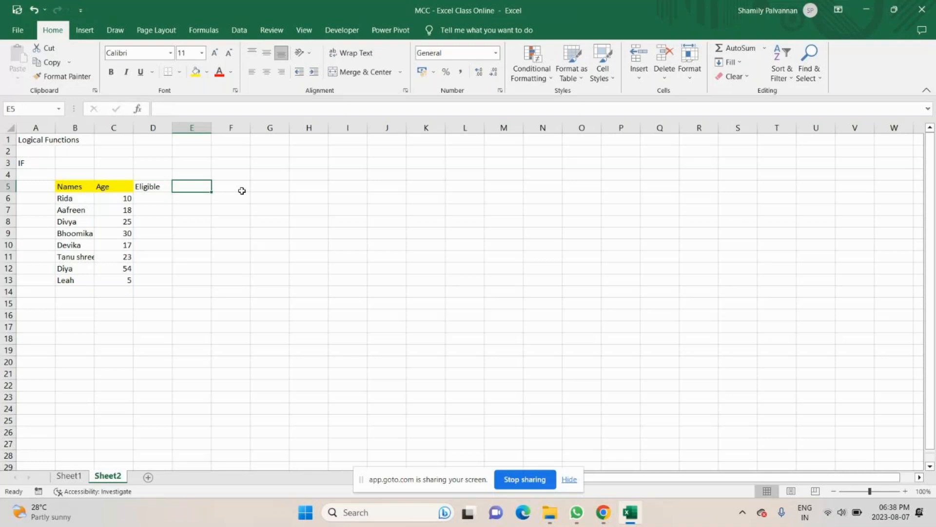
Enter the age criteria >=18 in G7 and <18 in G8 beside the table
key(Right)
key(Right)
key(Down)
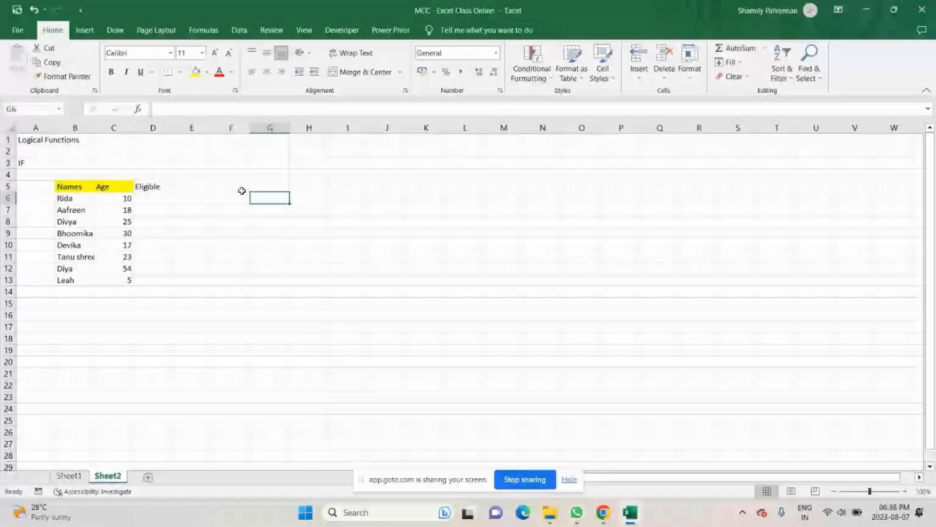
key(Down)
text(>=)
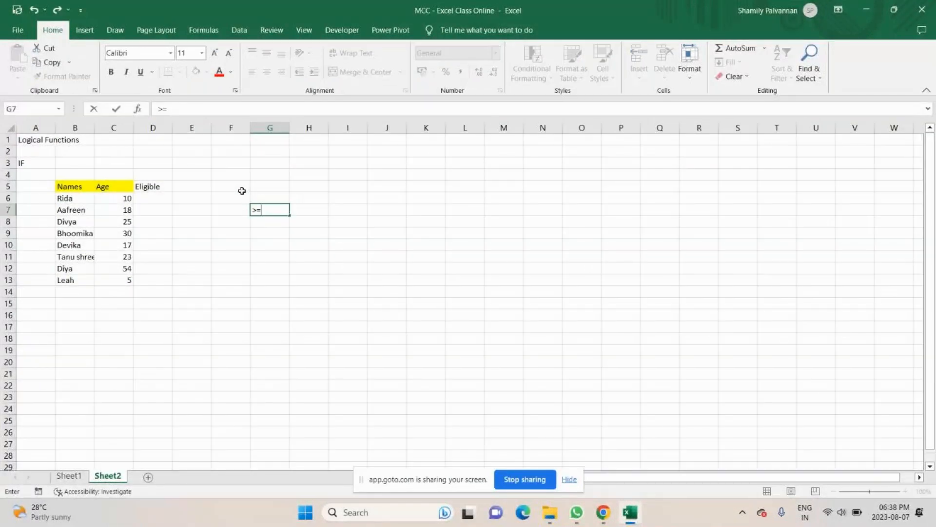
text(18)
key(Down)
key(Right)
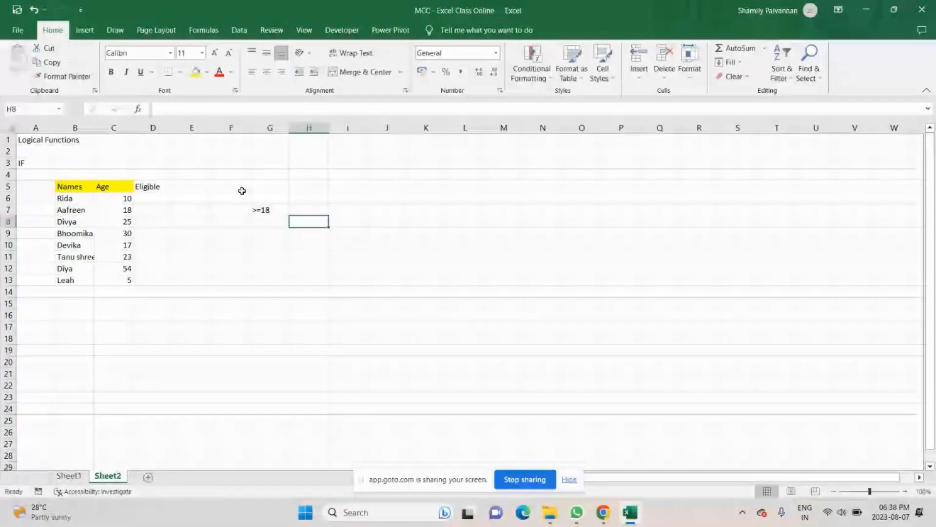
key(Left)
text(<)
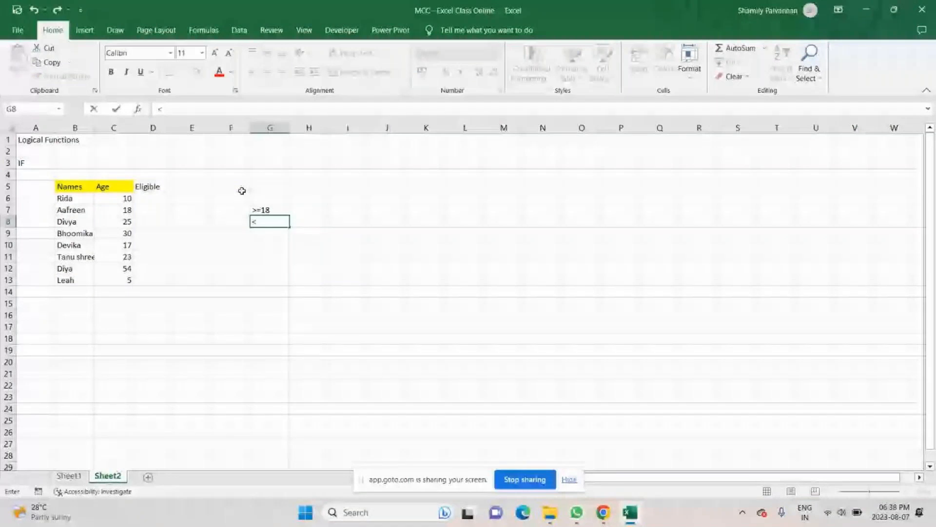
text(18)
Label the criteria with "Eligible" in H7 and "Not Eligible" in H8
key(Up)
key(Right)
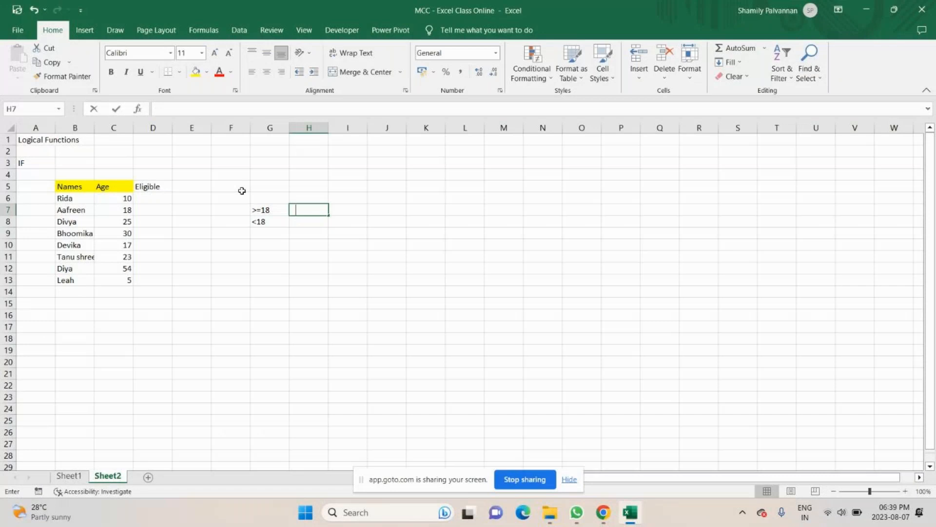
text(Eligilb)
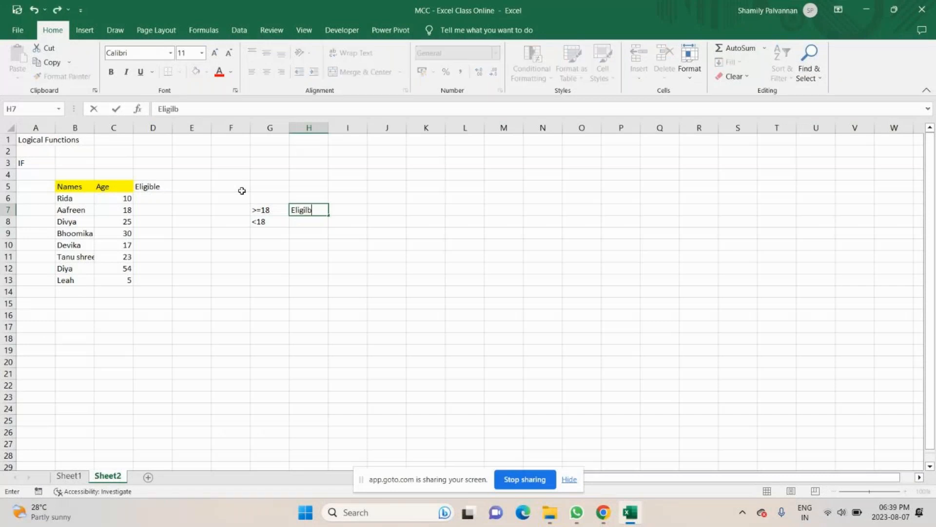
text(e)
key(Return)
text(No)
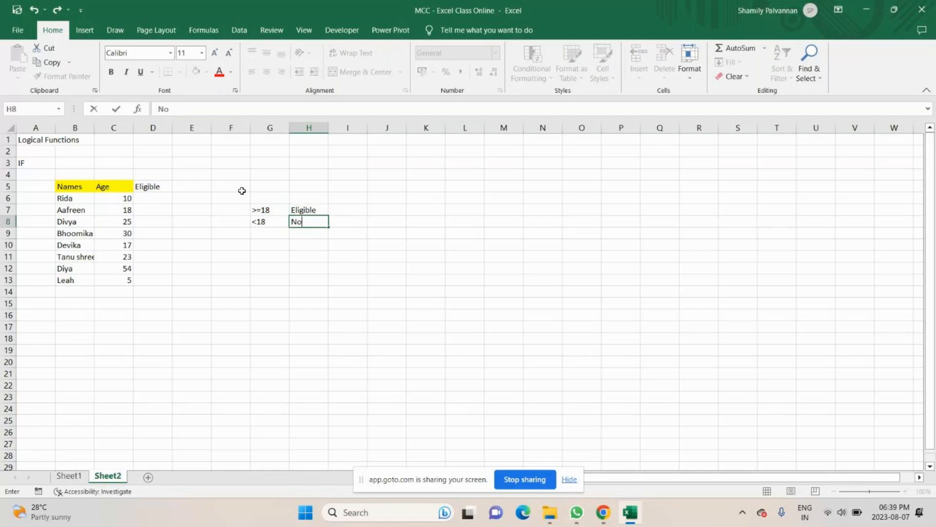
text(t El)
text(ible)
key(F2)
key(BackSpace)
key(BackSpace)
key(BackSpace)
text(gible)
Fill the Eligible header in D5 yellow and select the empty result cells D6:D13
click(289, 210)
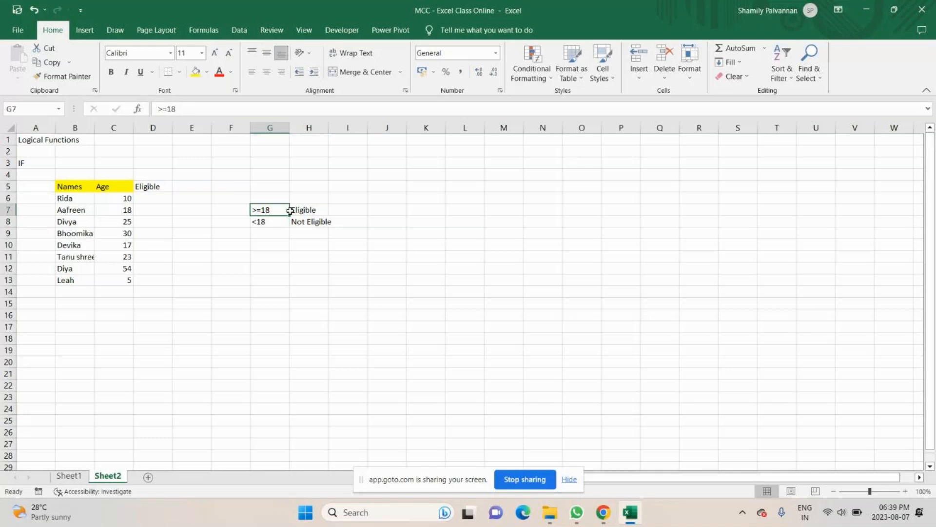
click(306, 211)
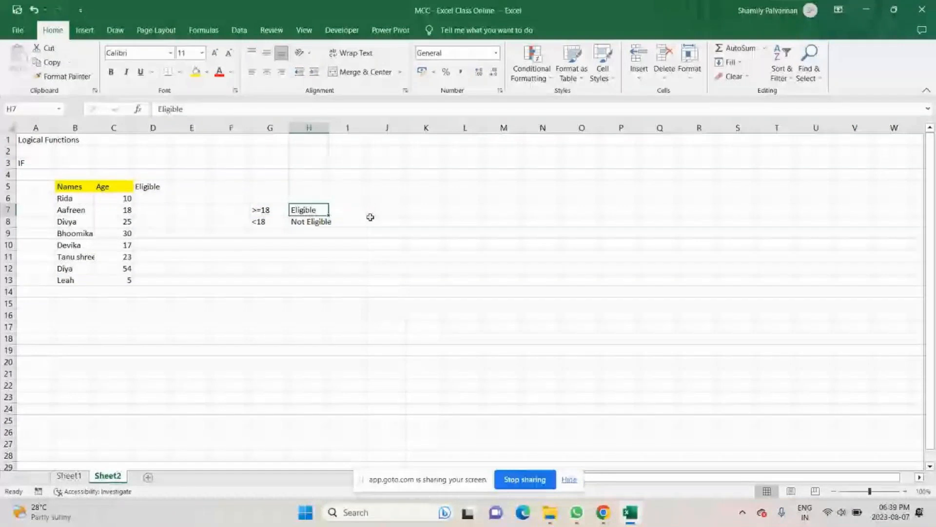
click(145, 190)
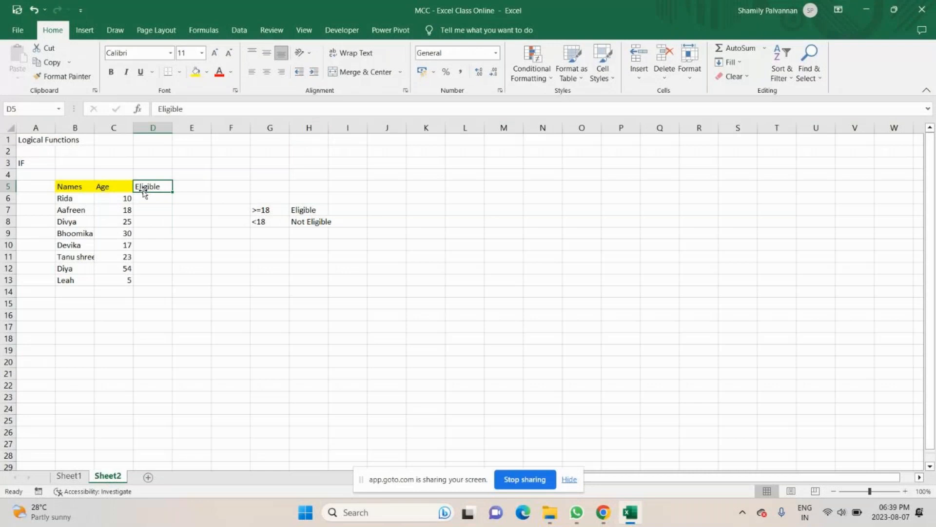
drag(145, 193, 149, 281)
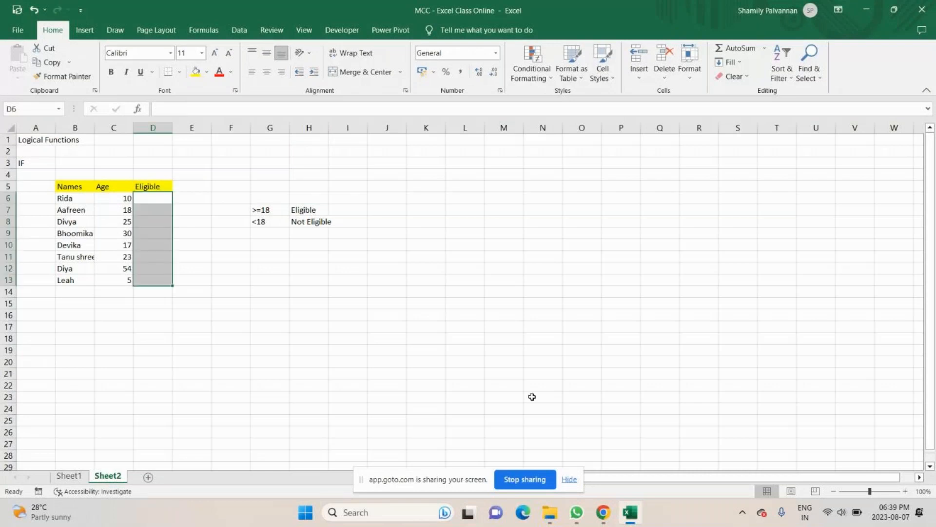
Begin an IF formula in D6 that tests C6>=18 and gives "Eligible" as the value if true
click(905, 492)
click(905, 491)
click(904, 491)
click(47, 175)
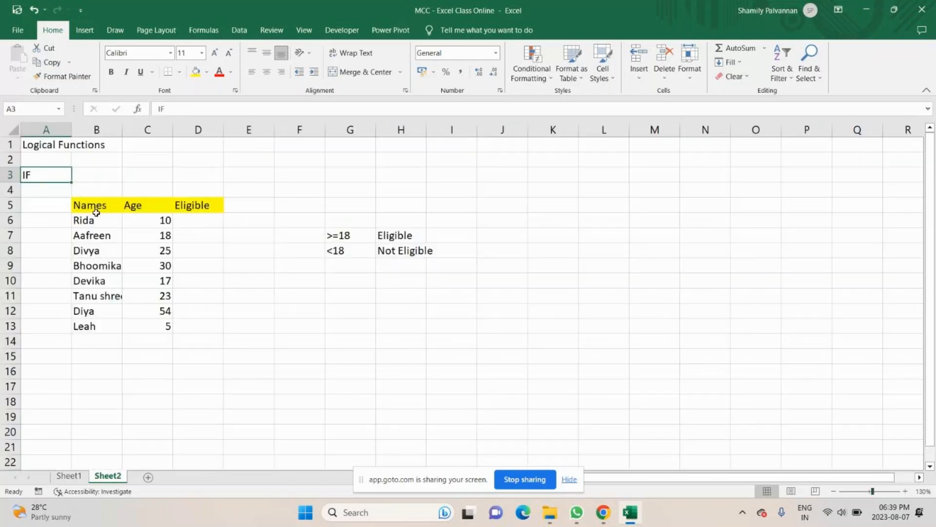
click(201, 223)
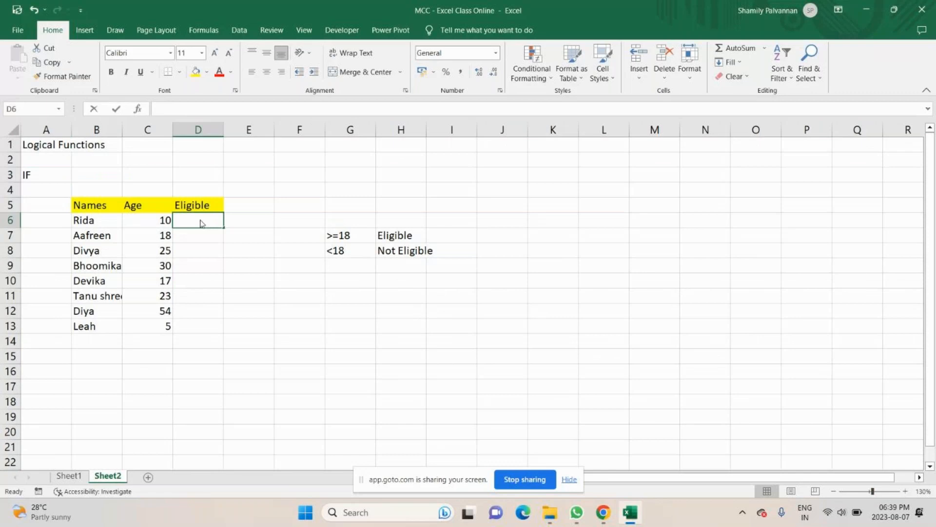
text(=IF()
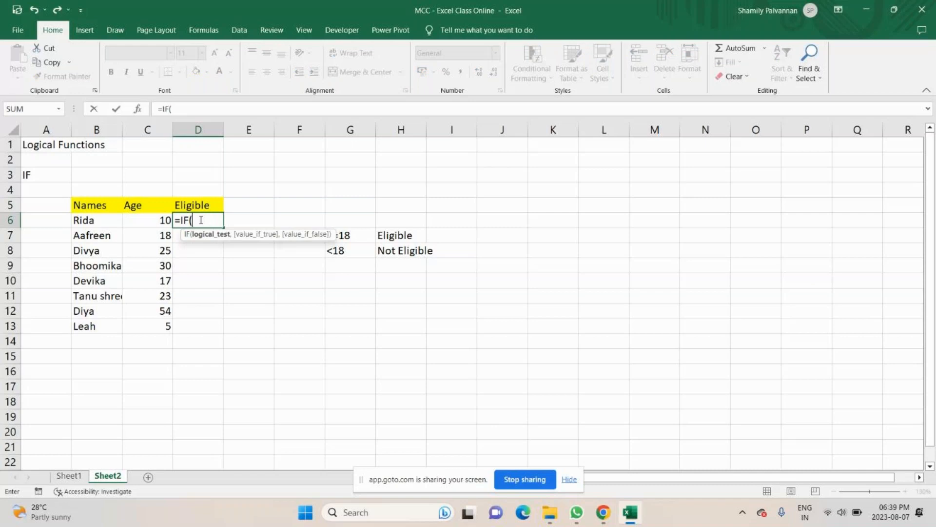
click(151, 218)
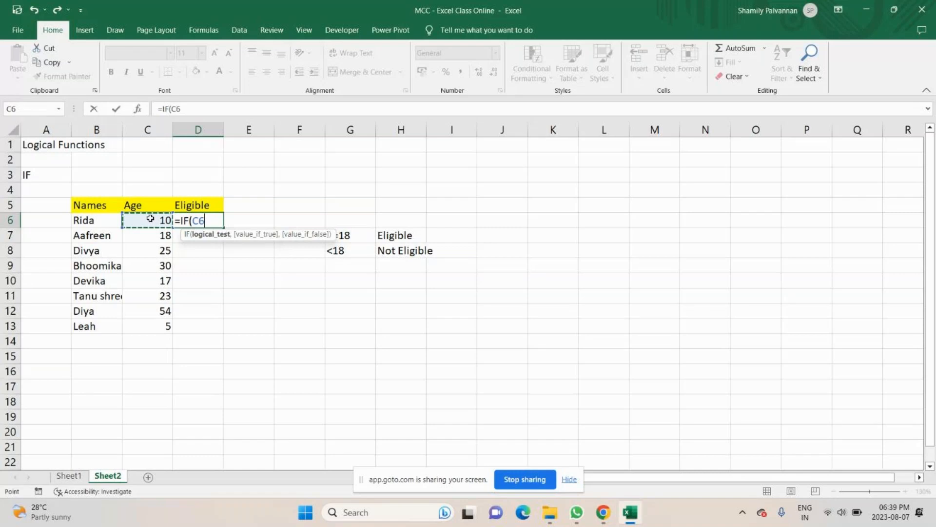
text(>=)
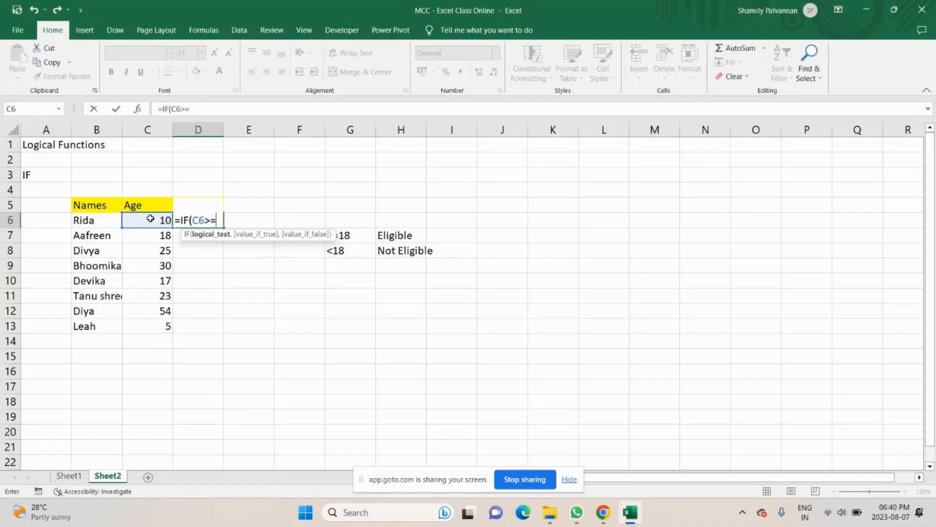
text(18,)
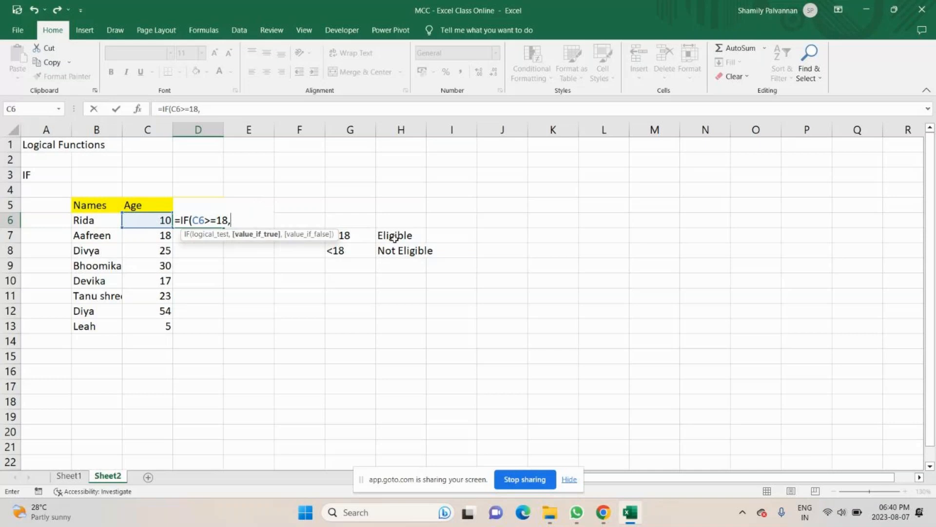
text("Eligible",)
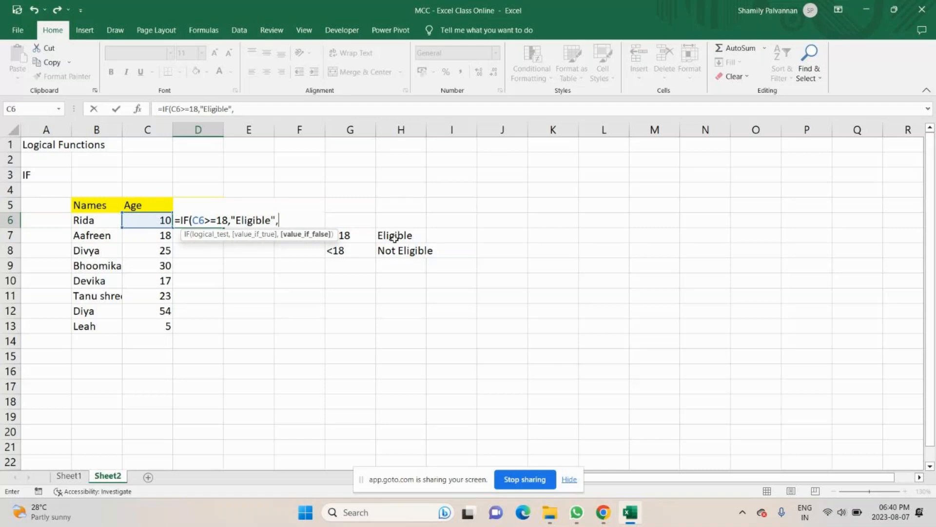
Complete the D6 formula with "Not Eligible" as the value if false and a closing parenthesis
click(206, 234)
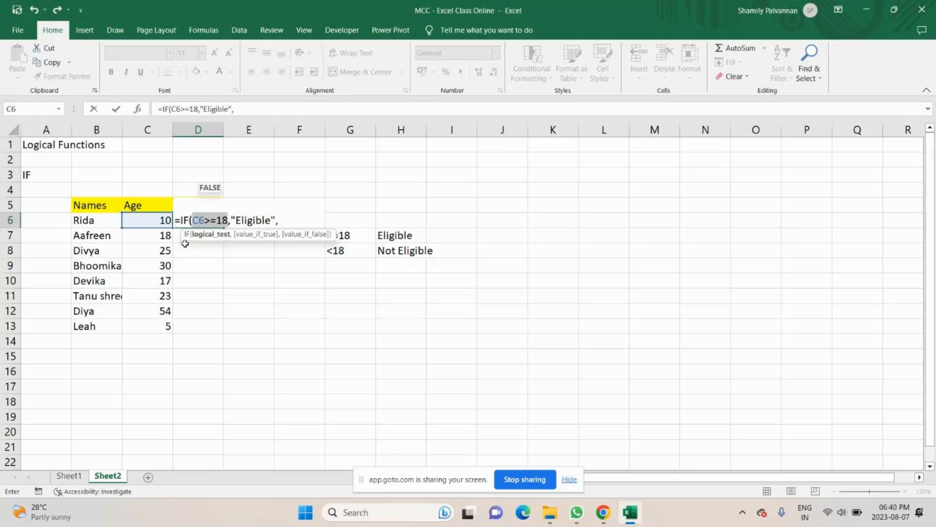
click(253, 238)
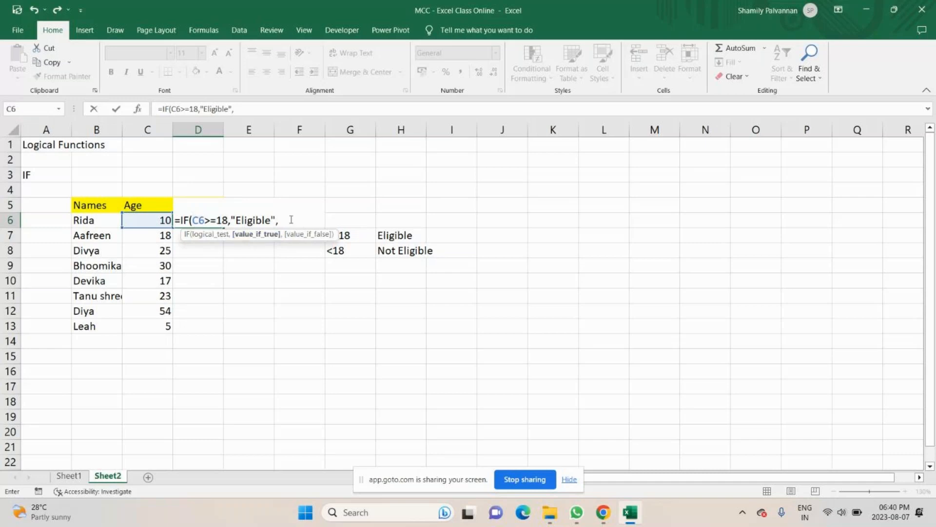
click(291, 220)
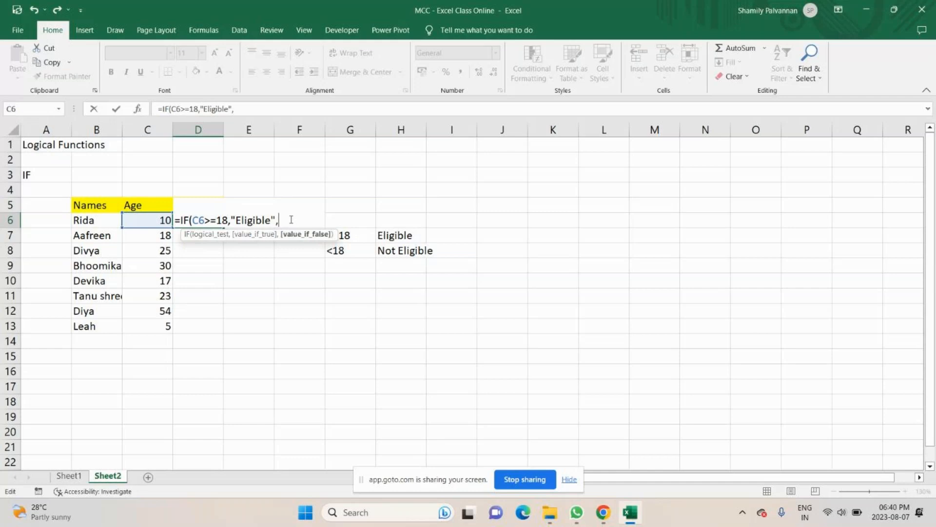
text("Not Eligib)
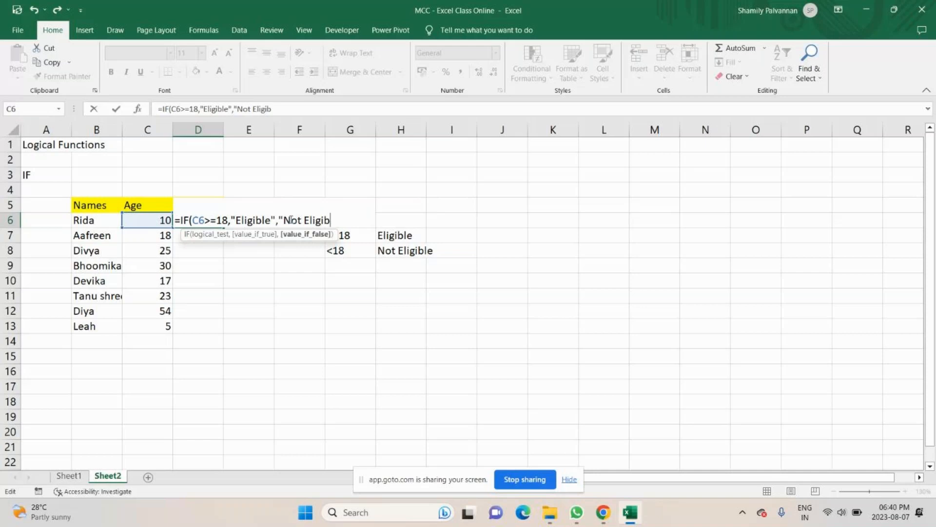
text(le"))
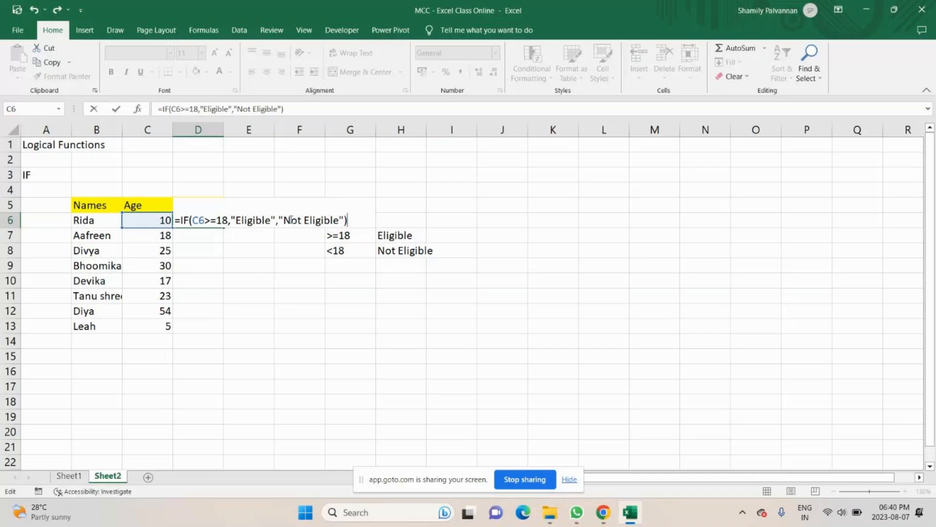
Test the IF formula by changing the age in C6 to 20 and to 18
click(145, 222)
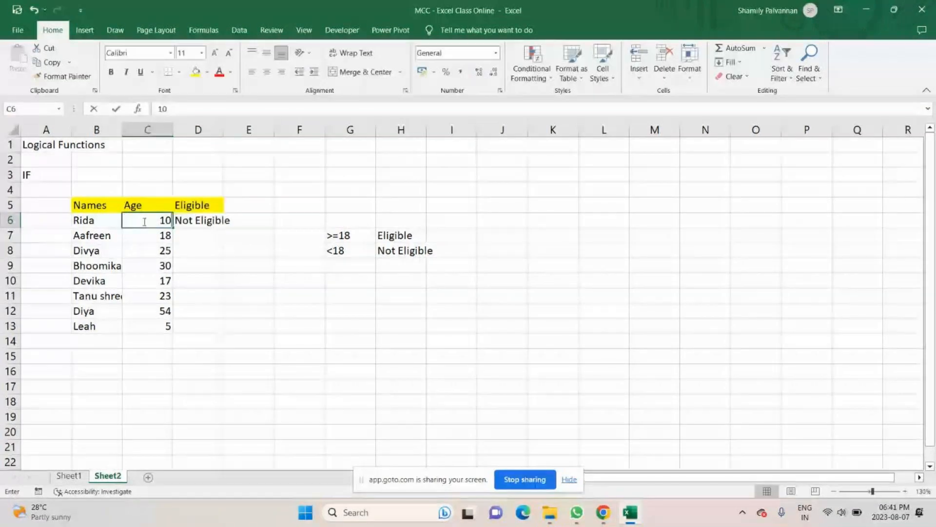
text(20)
key(Return)
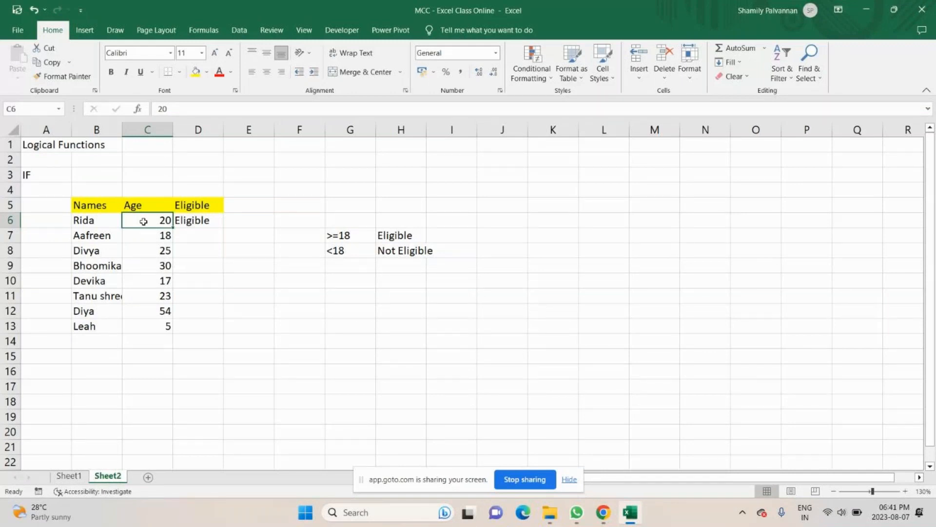
text(18)
key(Return)
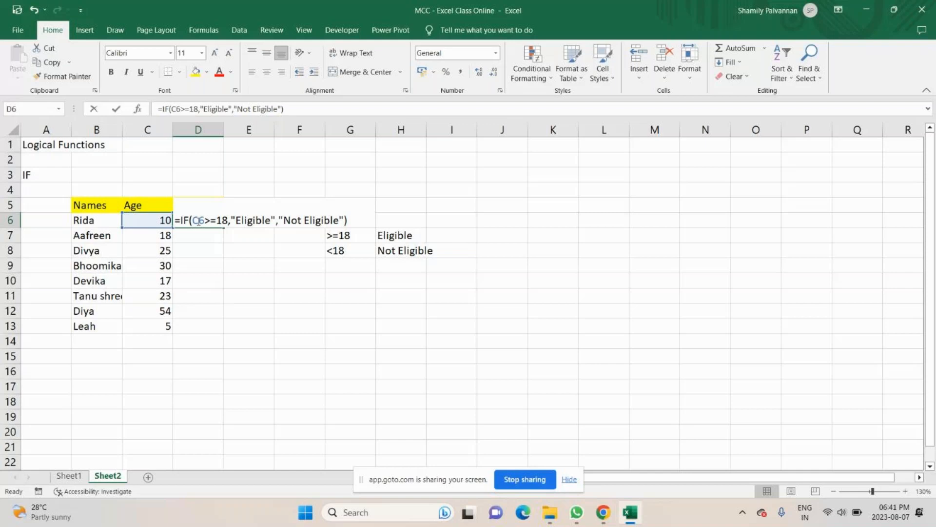
Switch to the GoTo meeting to check the chat replies, return to Excel and close the D6 formula edit
click(604, 512)
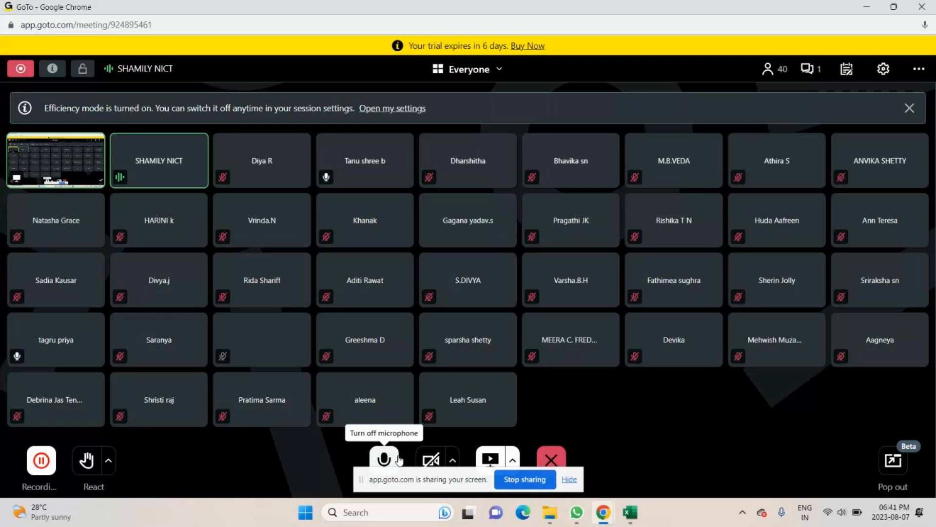
click(809, 69)
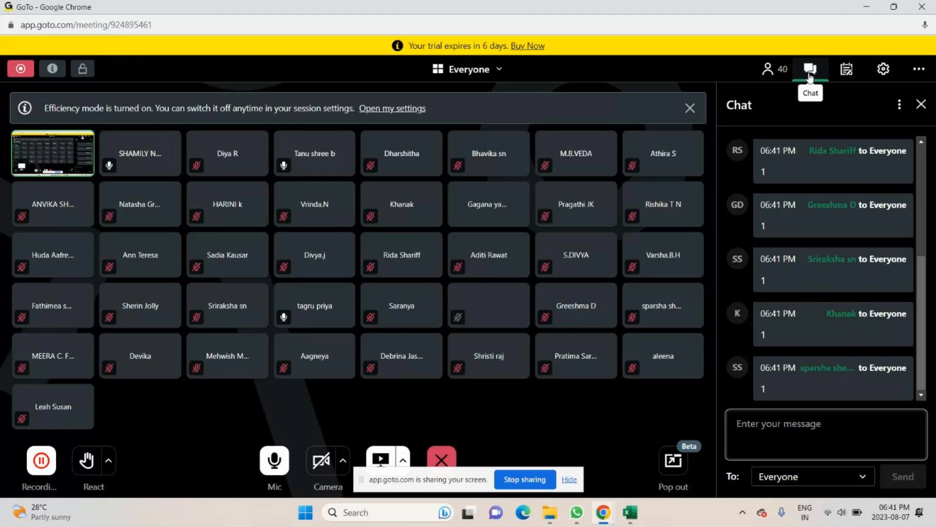
click(810, 73)
click(630, 512)
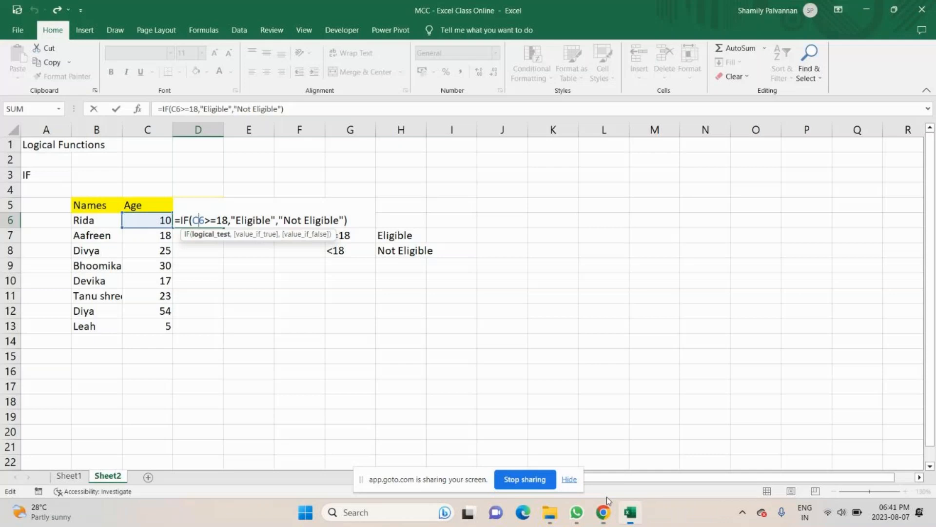
key(Return)
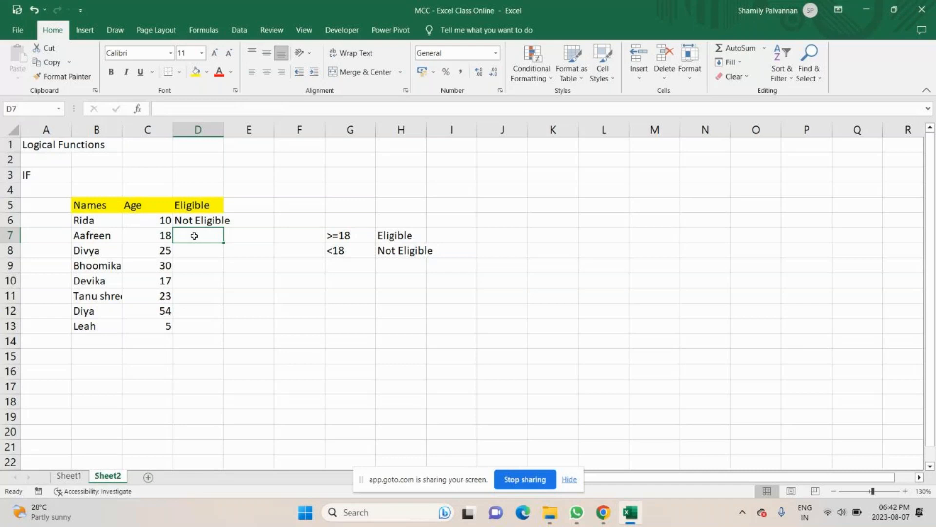
Display the IF formula in D6 for reference and open the chat in the GoTo meeting
drag(147, 205, 147, 326)
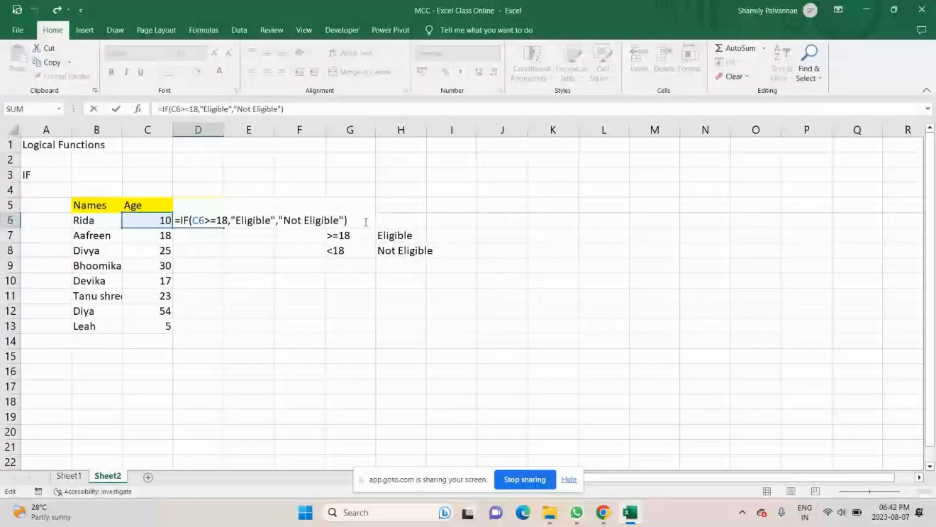
click(603, 512)
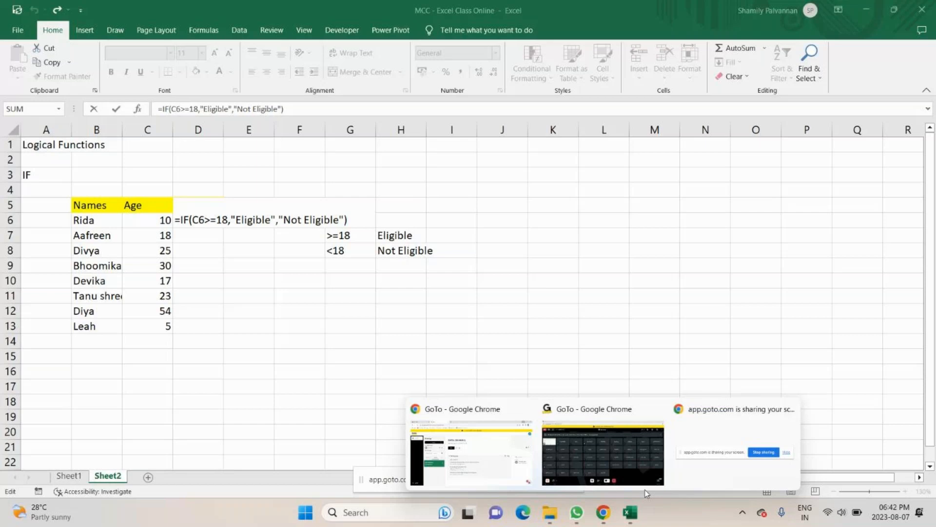
click(645, 488)
click(634, 514)
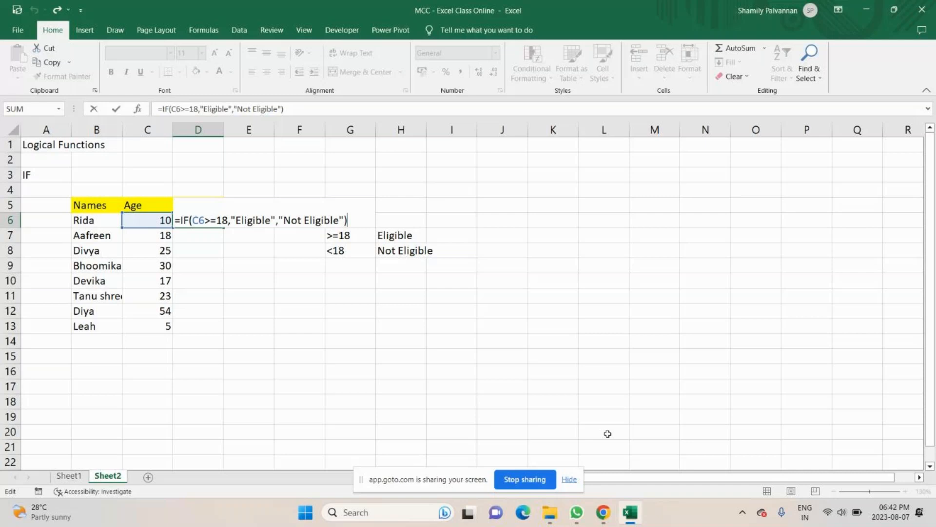
key(alt+Tab)
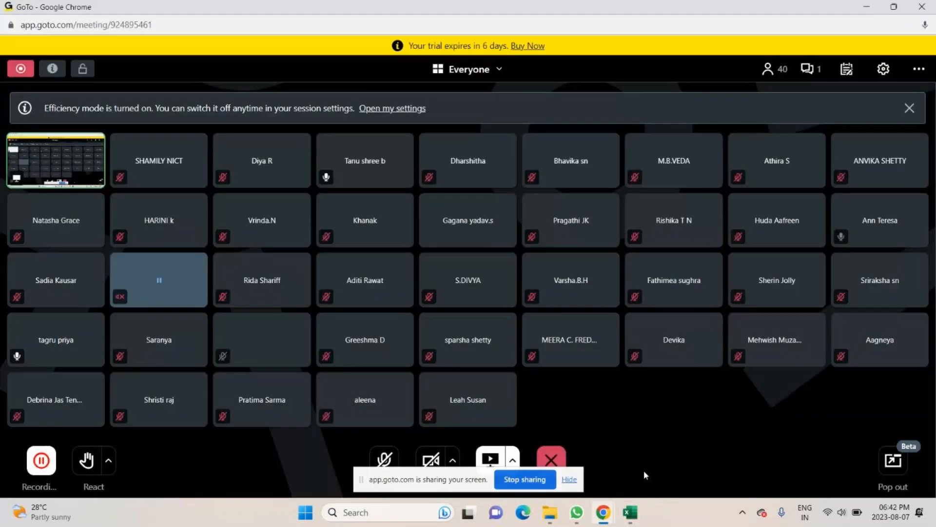
click(805, 69)
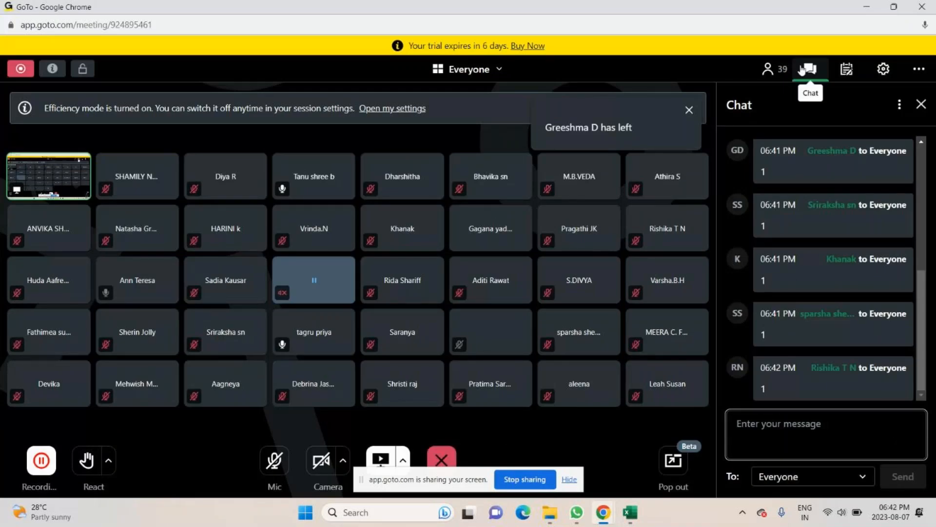
Alternate between the IF formula in D6 in Excel and the participant view of the GoTo meeting
key(alt+Tab)
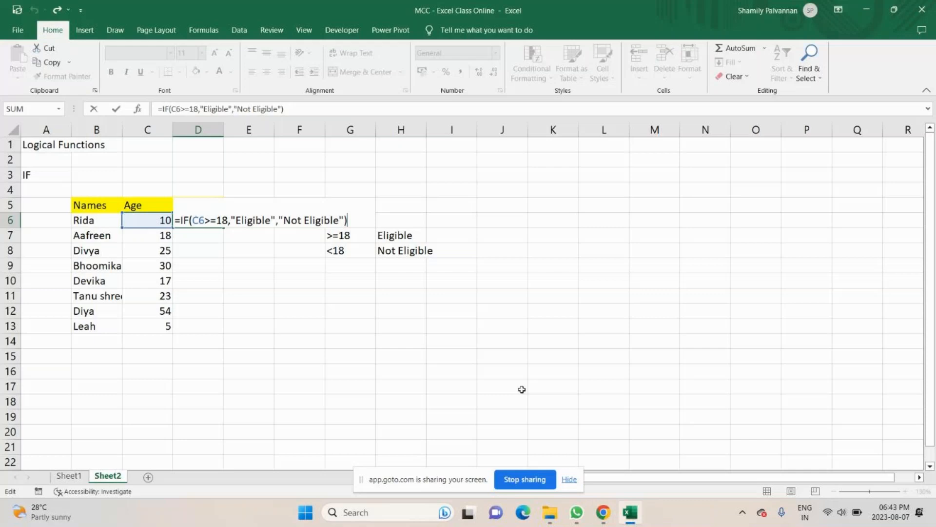
key(alt+Tab)
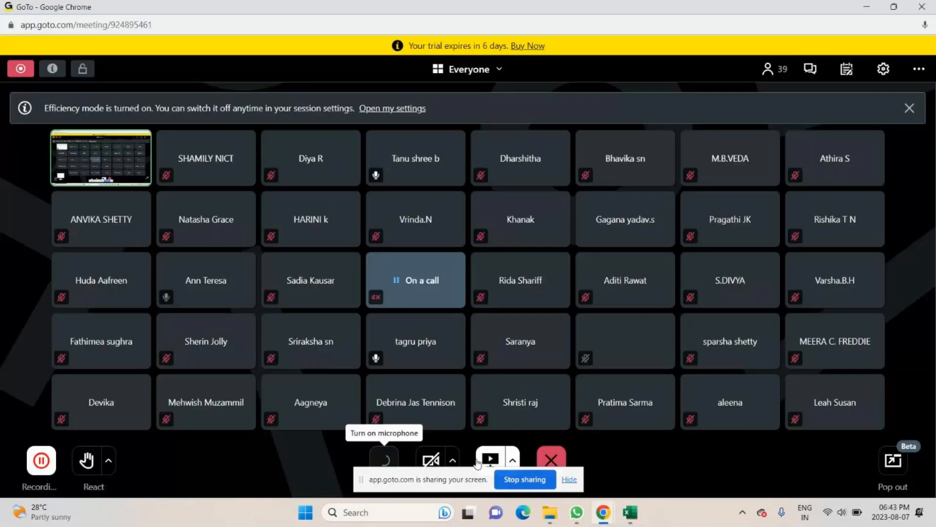
click(629, 513)
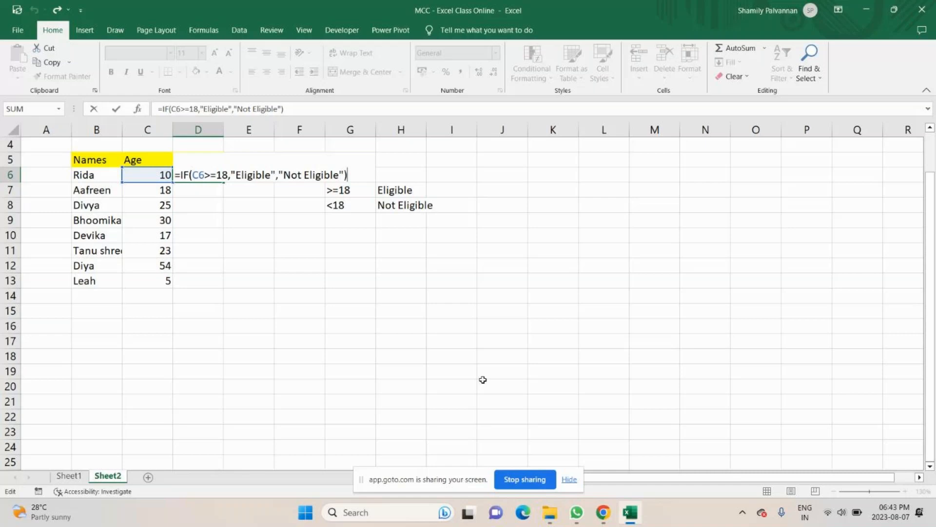
key(alt+Tab)
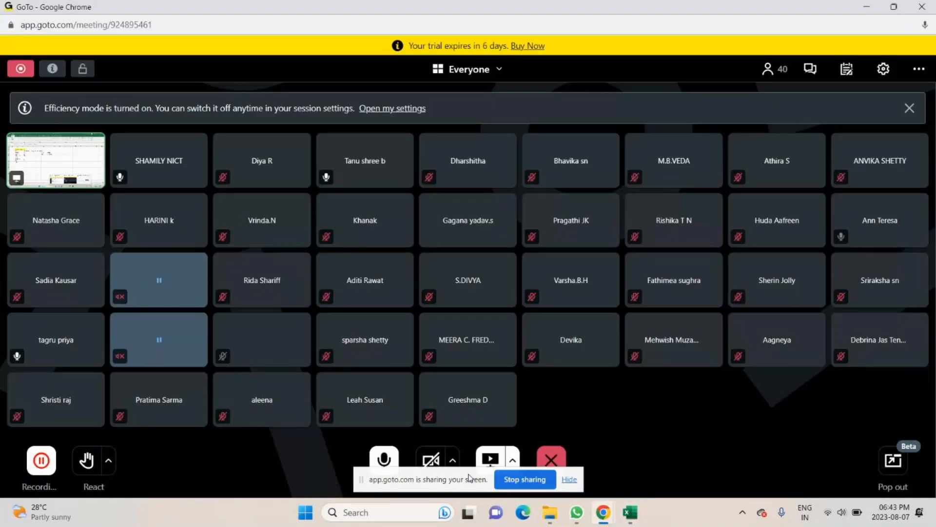
key(alt+Tab)
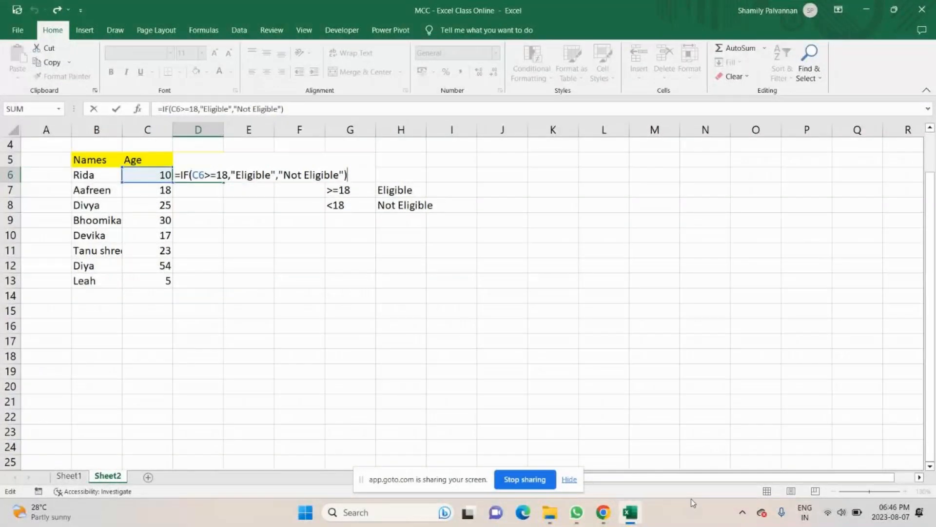
Switch to the GoTo meeting, turn on the microphone and return to the Excel sheet
click(603, 512)
click(580, 488)
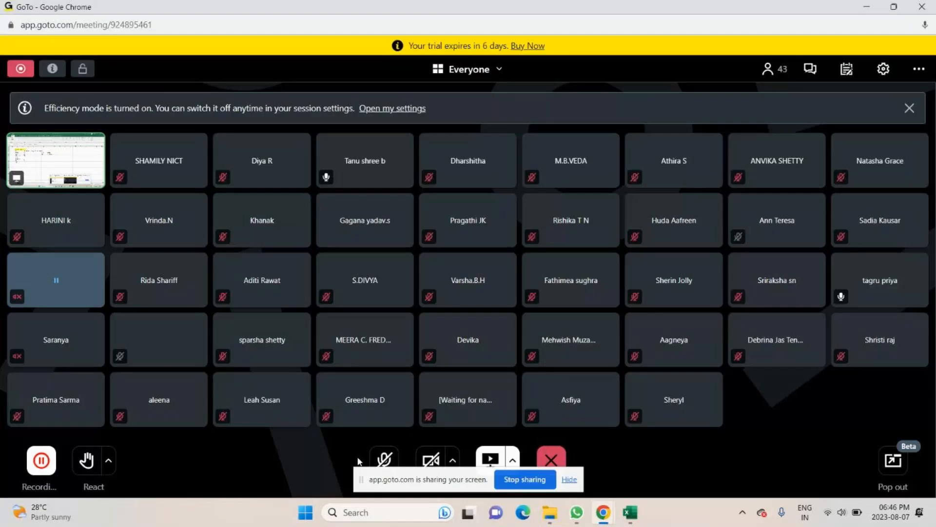
click(383, 460)
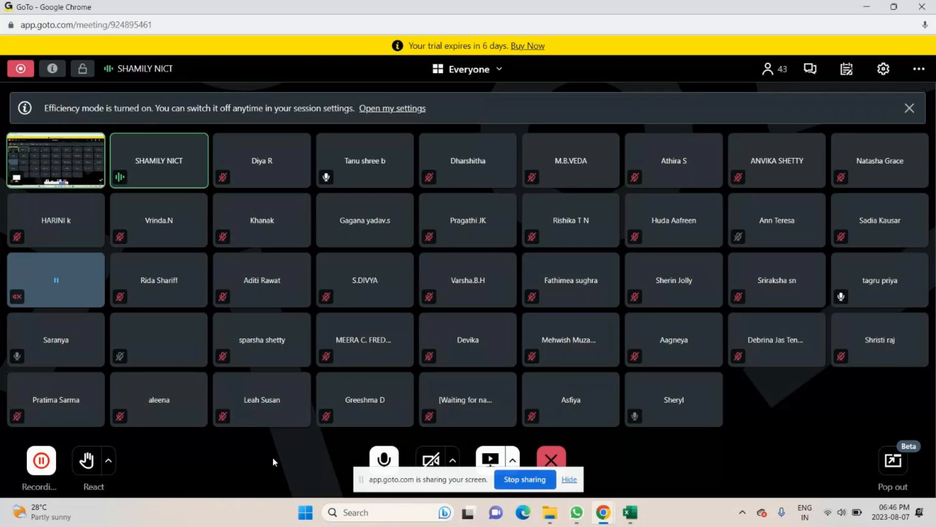
key(alt+Tab)
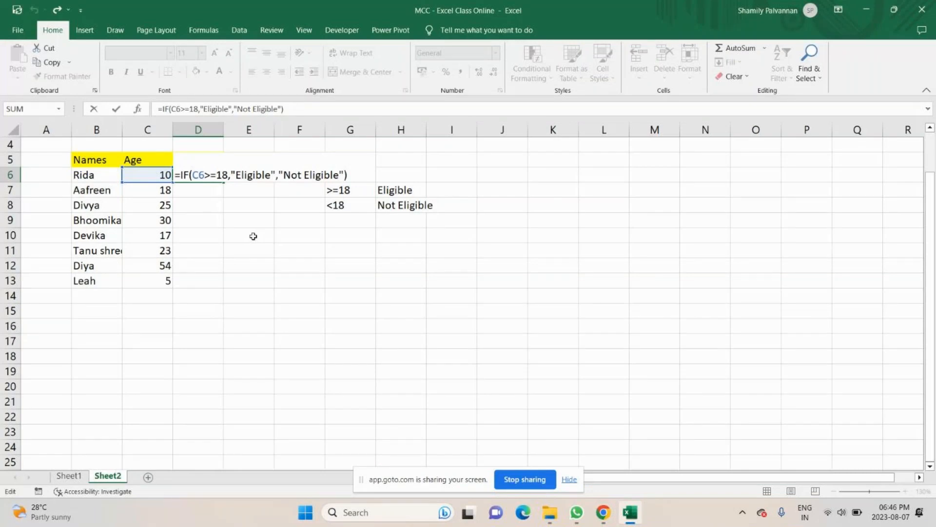
Close the D6 formula edit and start an IF formula in D7 with the logical test C7>=18
key(Return)
text(=if)
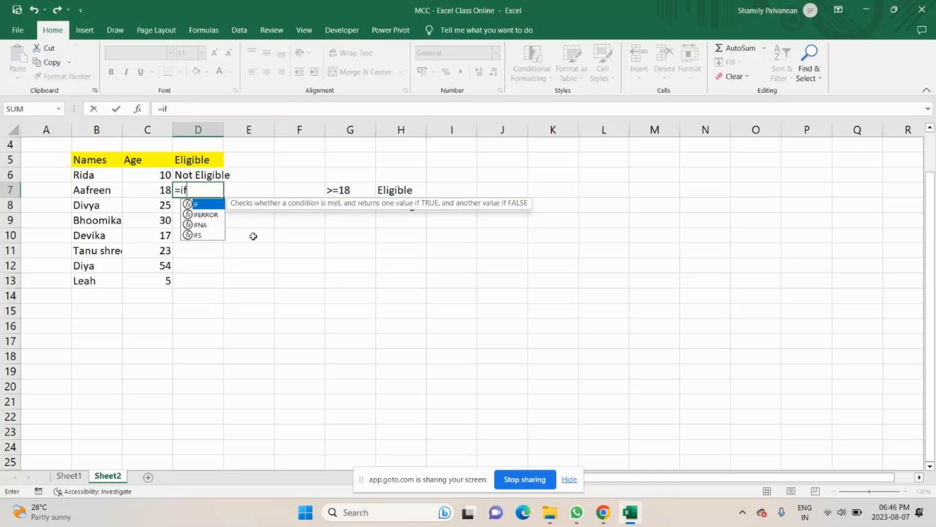
key(Tab)
click(155, 189)
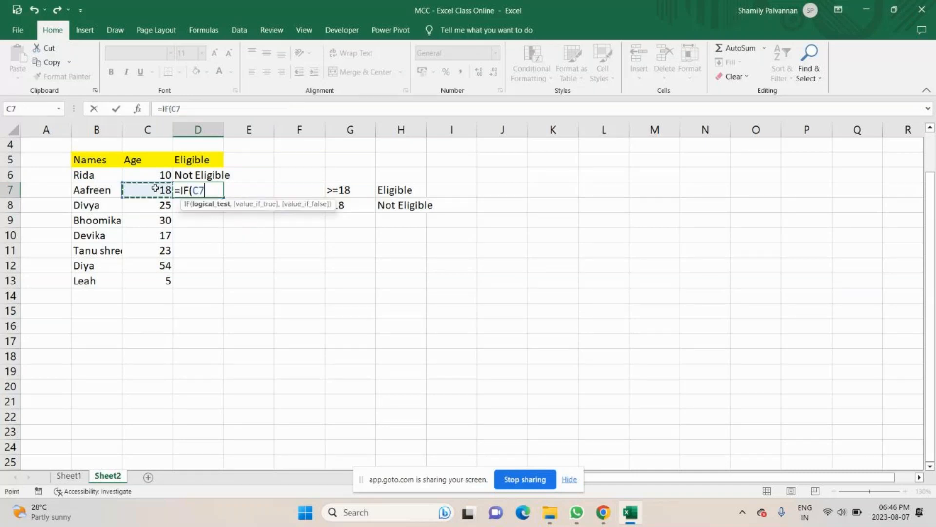
text(>=)
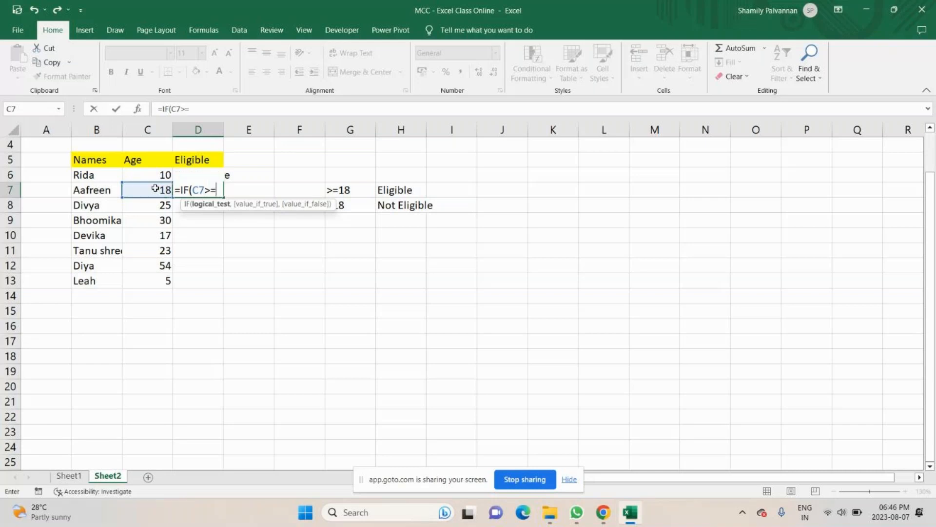
text(18,)
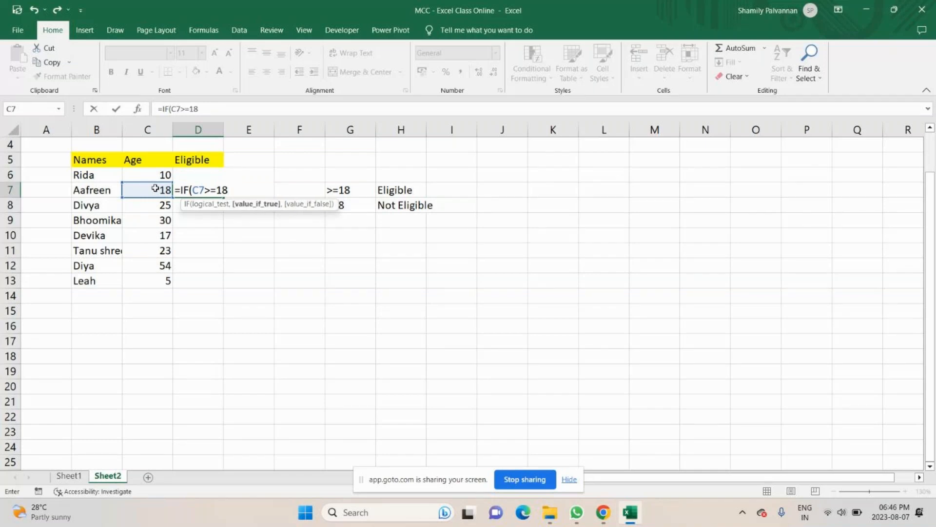
Complete the D7 formula with "Eligible" as the value if true and "Not Eligible" as the value if false
text("Eligible)
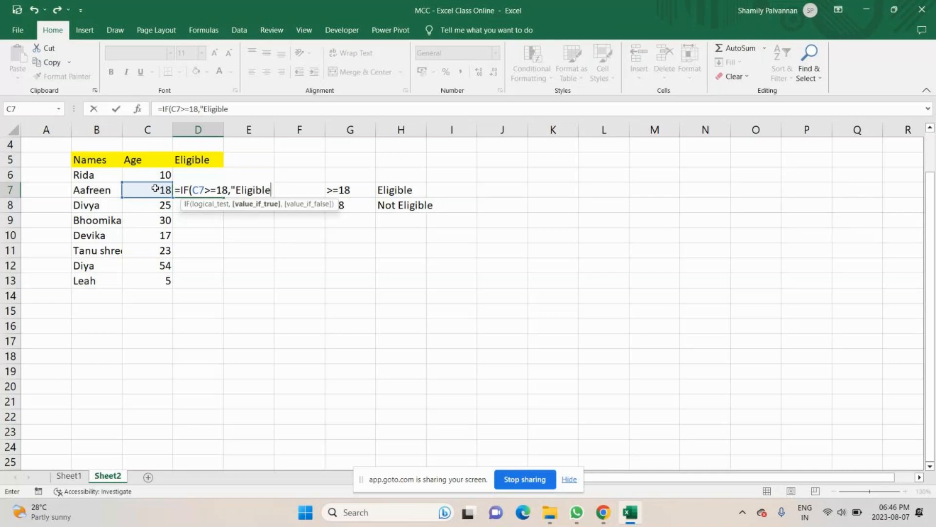
text(",")
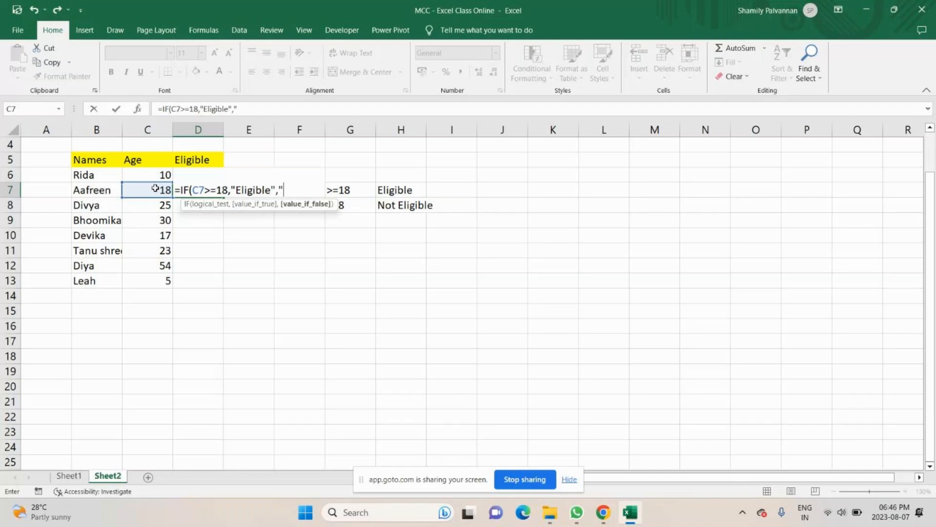
text(Not Eligib)
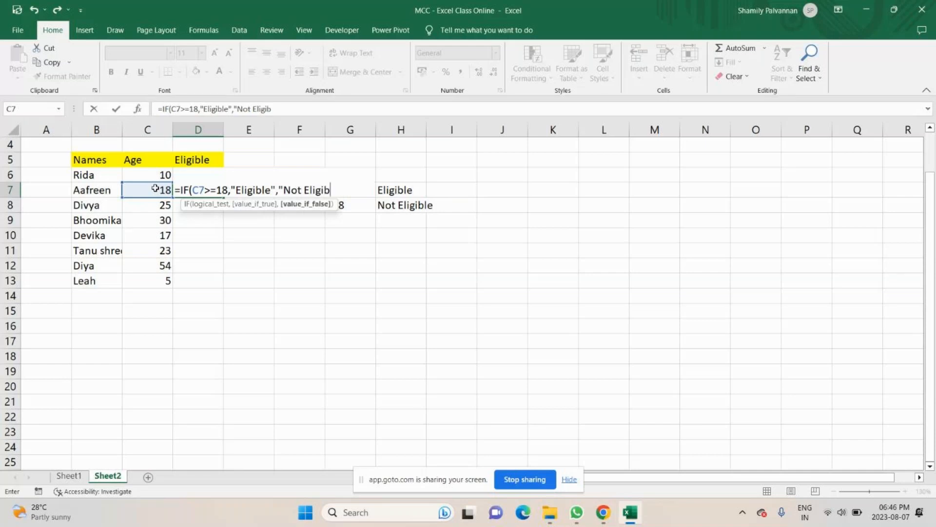
text(le"))
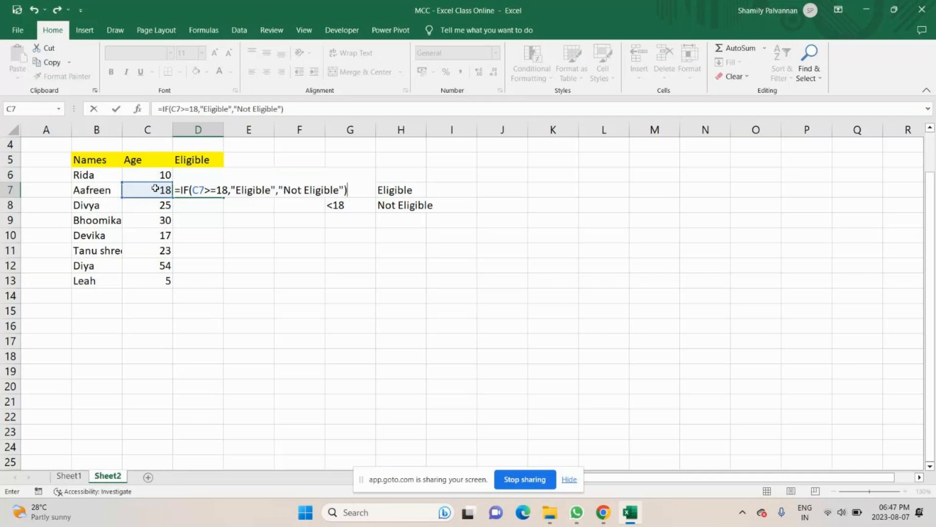
key(ctrl+Return)
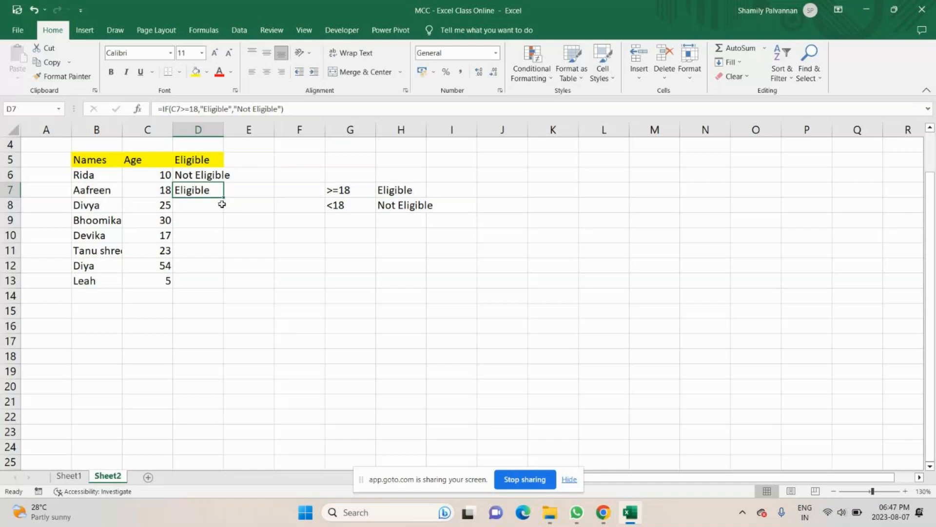
Fill the D7 IF formula down to D13 and review the results in D6:D13
double_click(223, 198)
click(377, 320)
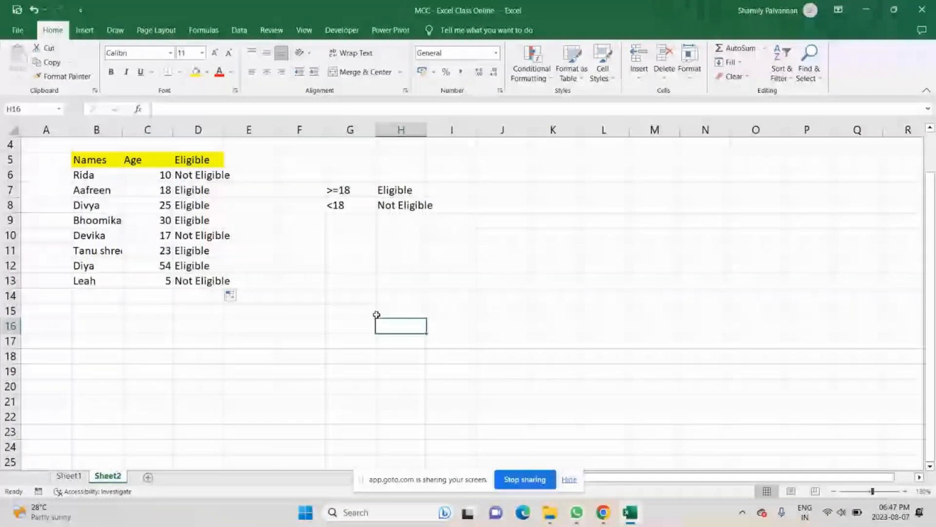
drag(202, 177, 201, 281)
click(350, 265)
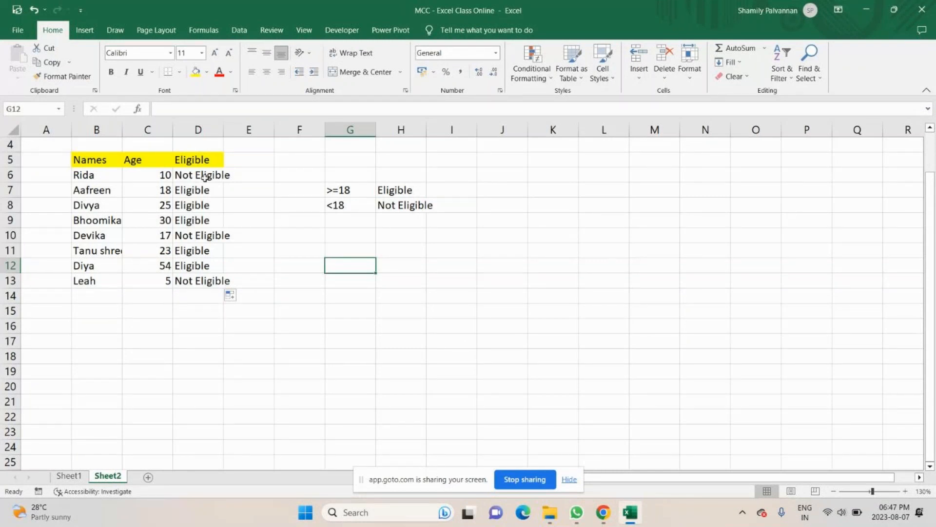
Apply a Text That Contains conditional format to D6:D13, matching the text in D13 with Light Red Fill with Dark Red Text
drag(203, 177, 201, 281)
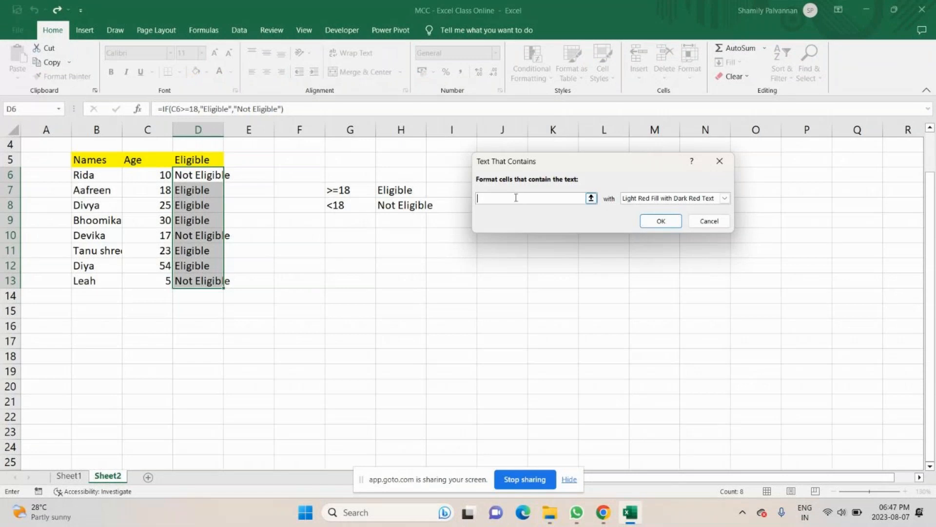
click(198, 281)
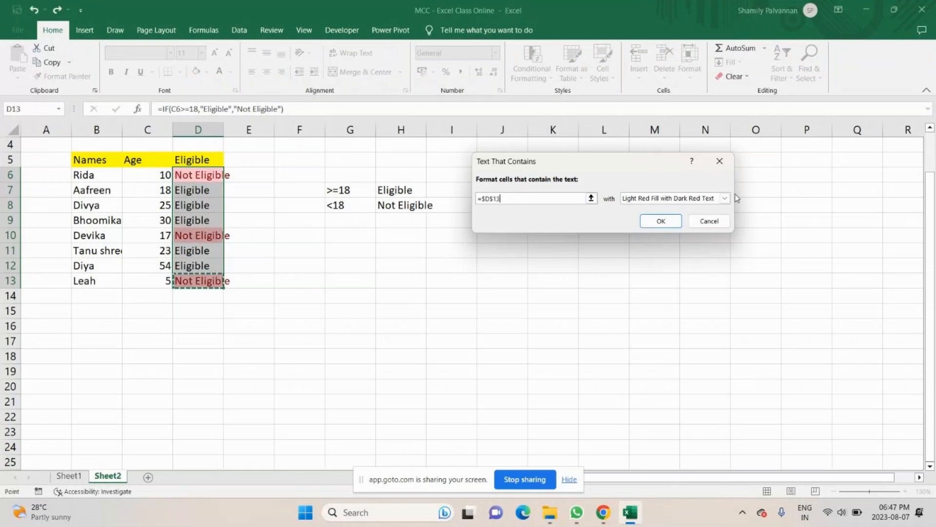
click(679, 220)
drag(342, 190, 415, 221)
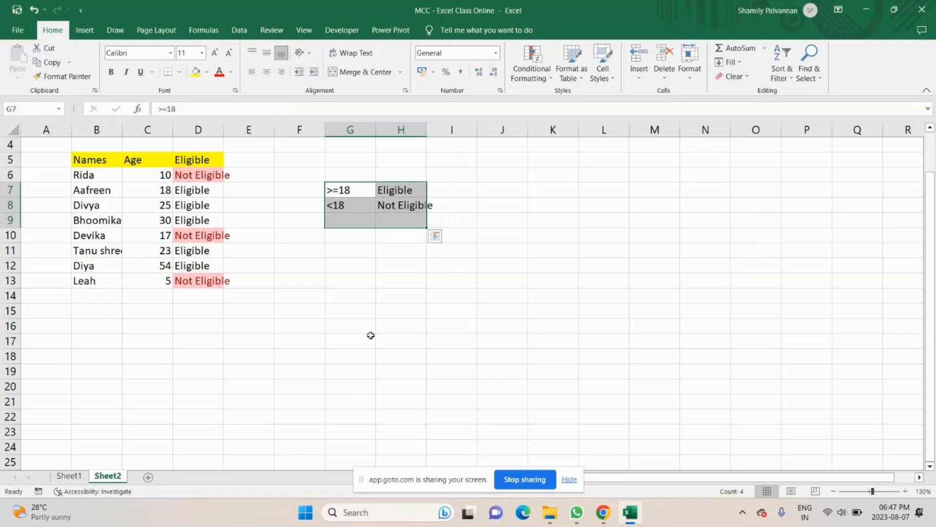
Try charting the eligibility results in D6:D13 as a 3-D pie chart, and delete the chart
key(ctrl+z)
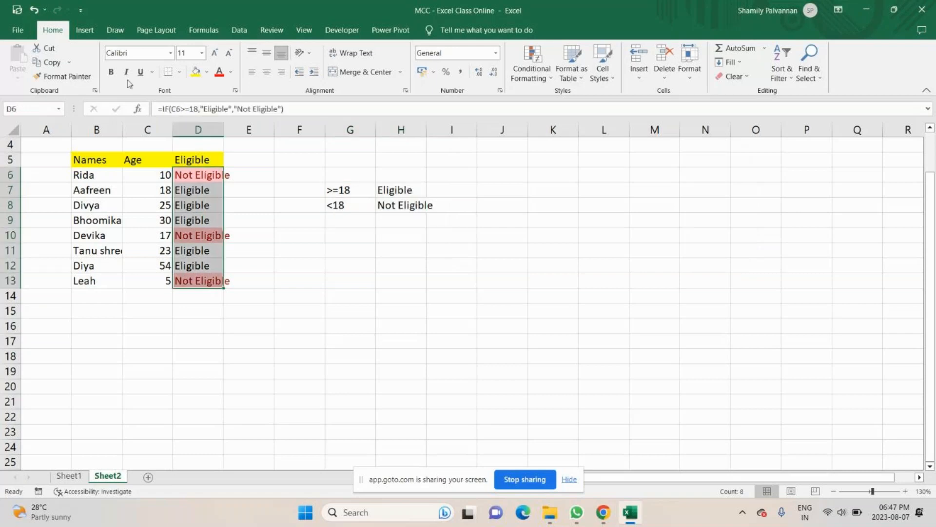
click(87, 31)
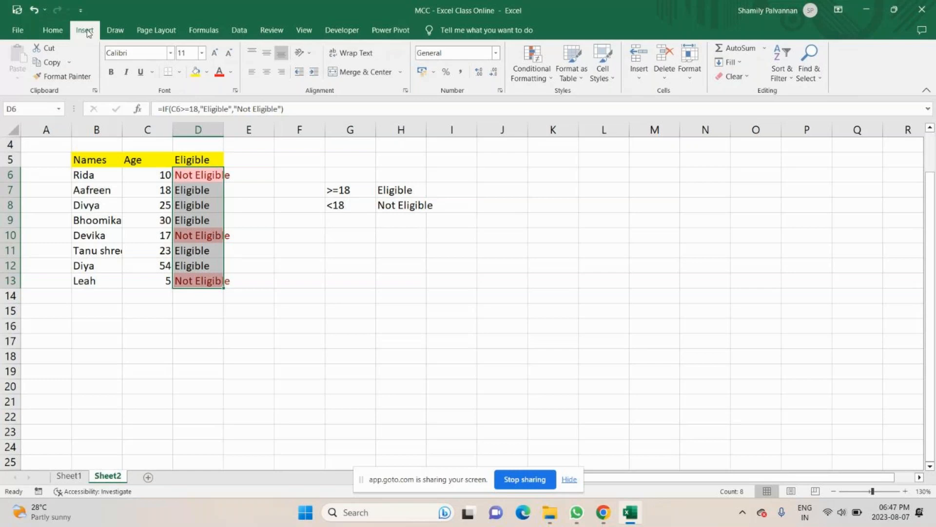
click(435, 76)
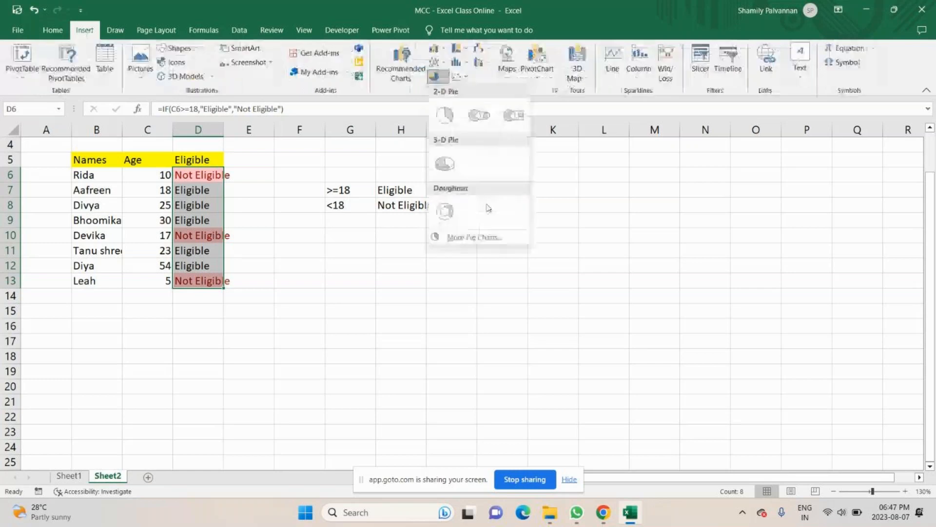
click(438, 171)
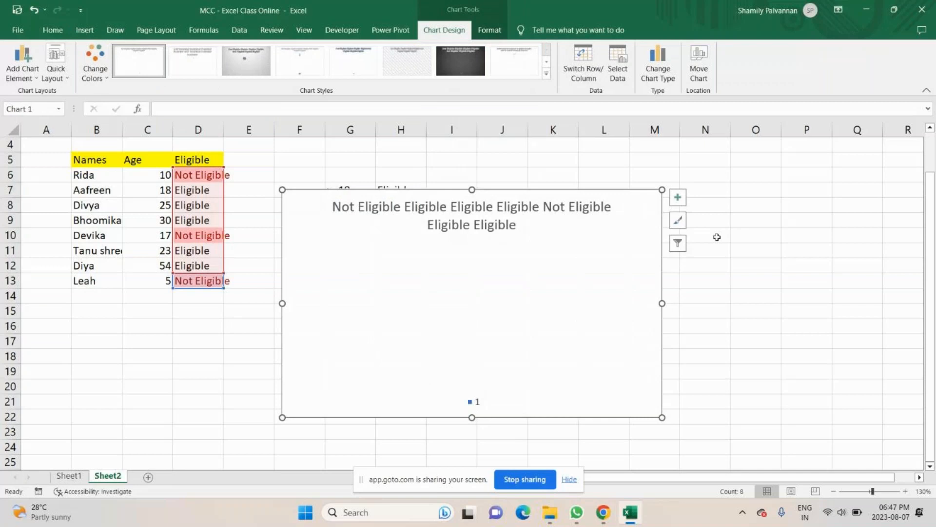
key(Delete)
click(551, 270)
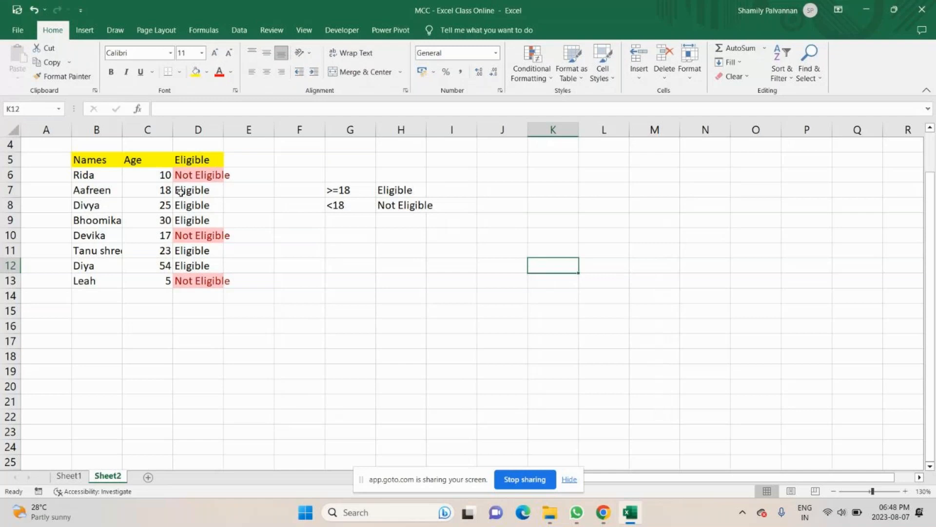
Examine the eligibility results in D6:D13, the formula in D7 and the names, ages and eligibility columns of the table
drag(181, 175, 186, 280)
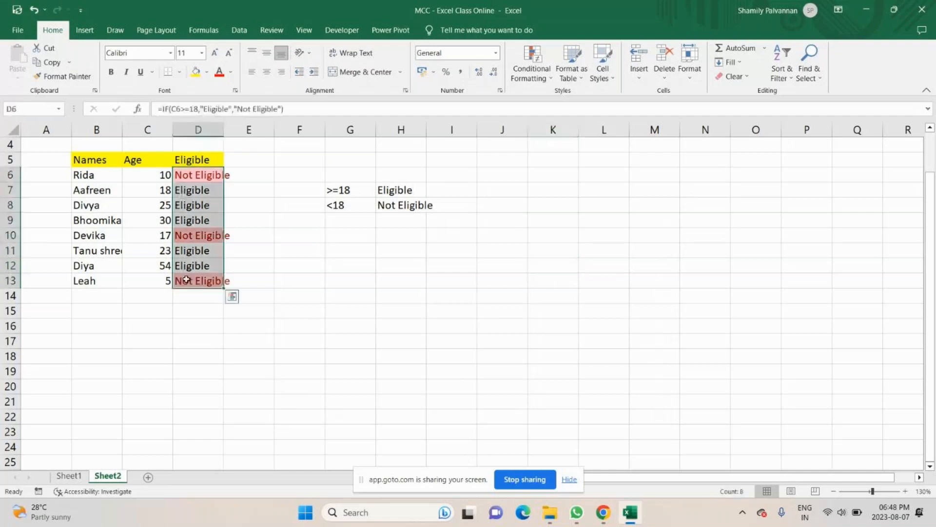
click(91, 316)
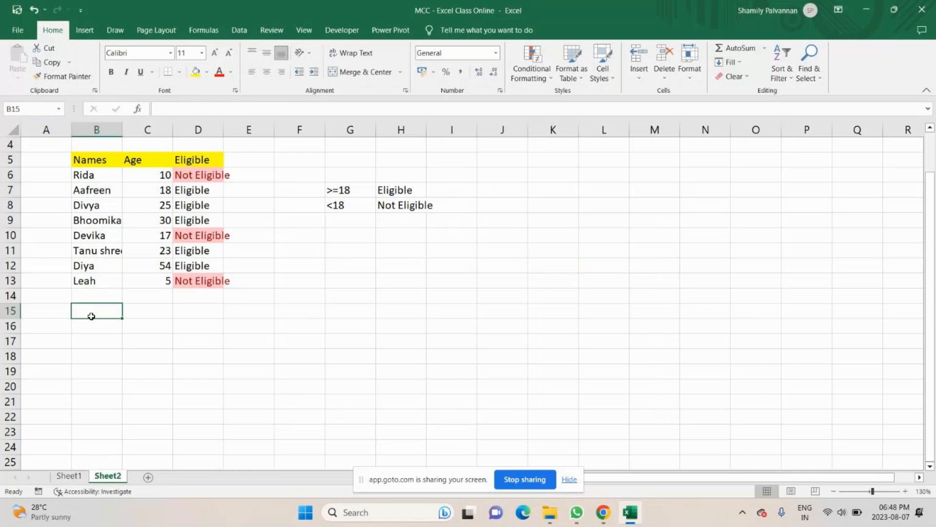
click(190, 191)
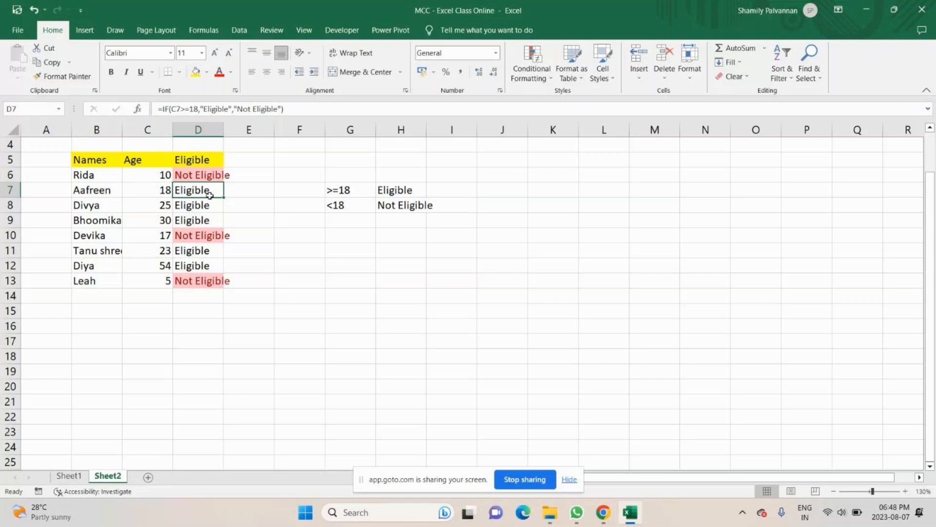
drag(200, 176, 197, 270)
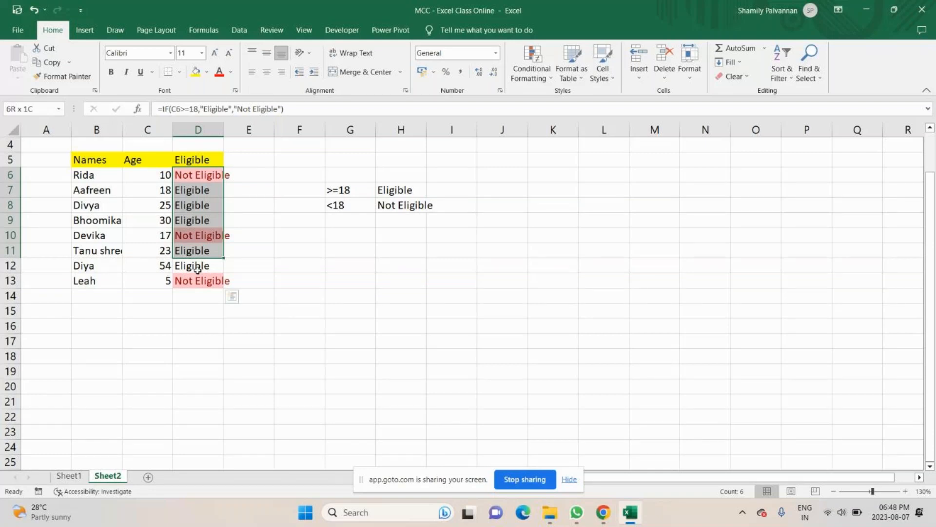
click(97, 326)
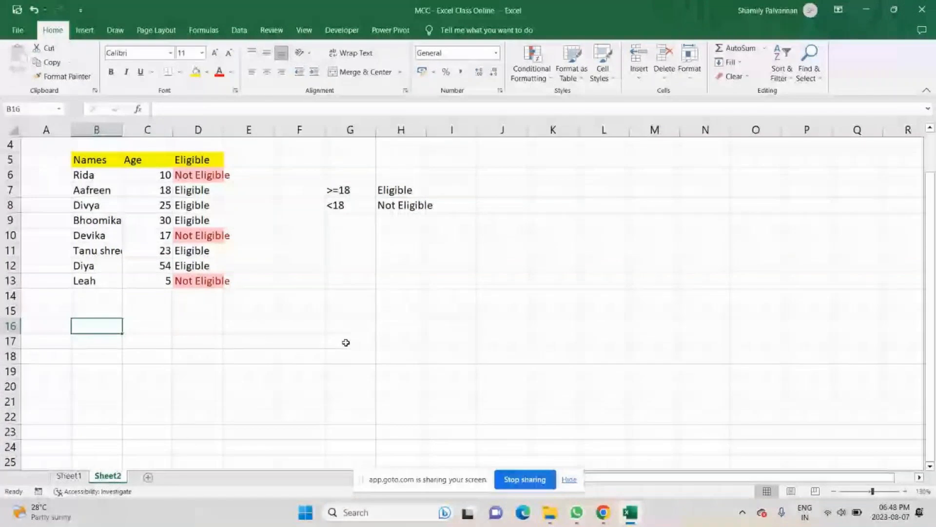
click(349, 266)
drag(75, 160, 176, 274)
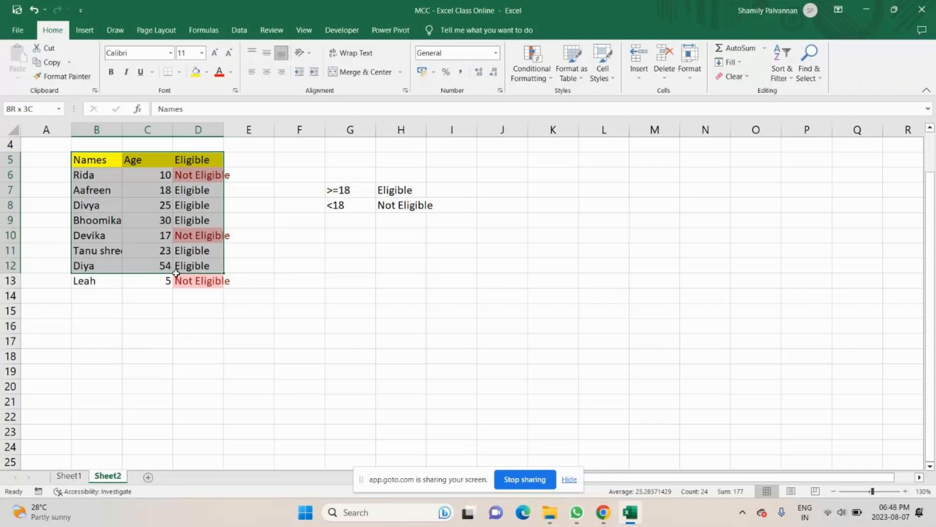
click(148, 401)
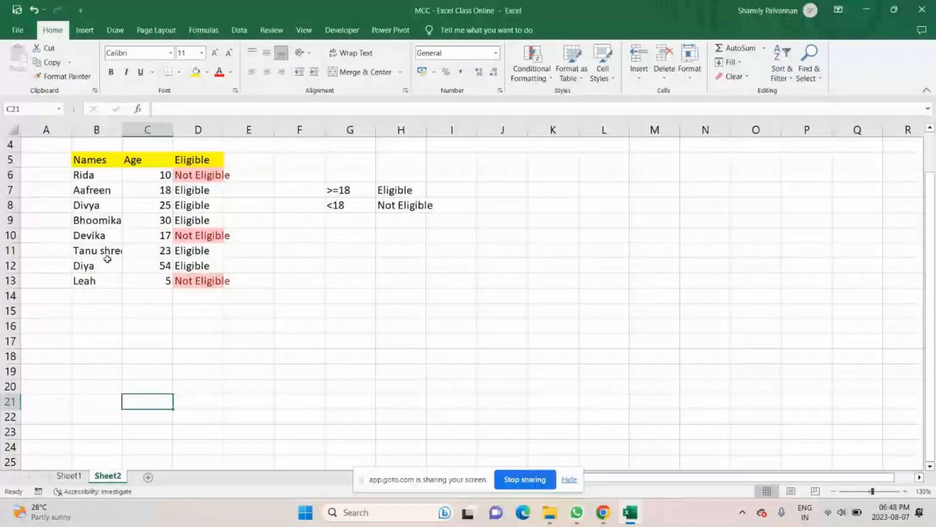
drag(93, 160, 189, 267)
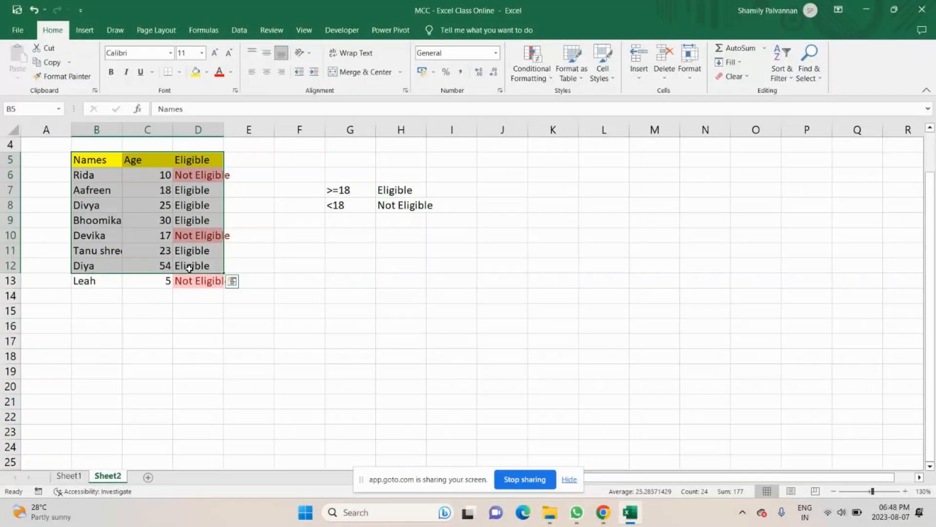
Copy the marks table B63:L71 from Sheet1 and paste it at B16 on Sheet2
click(69, 476)
drag(88, 257, 535, 369)
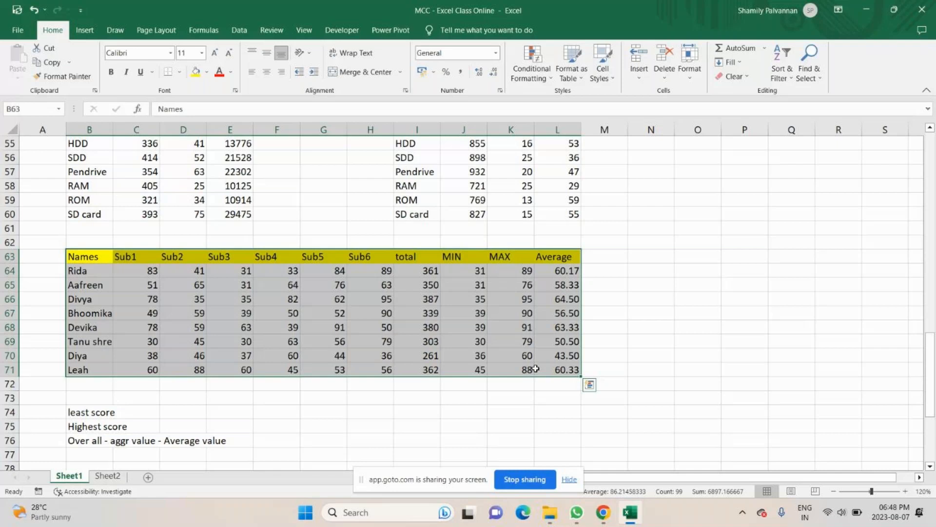
key(ctrl+c)
key(ctrl+Page_Down)
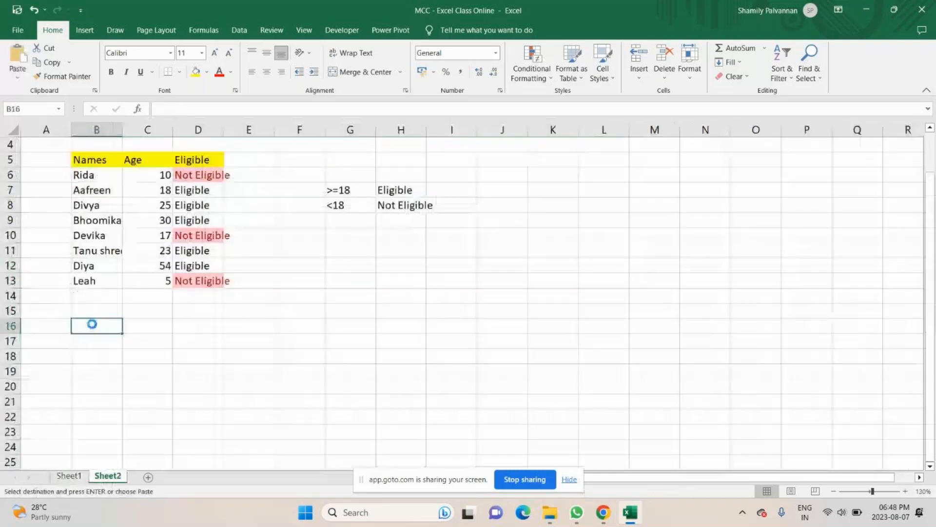
key(ctrl+v)
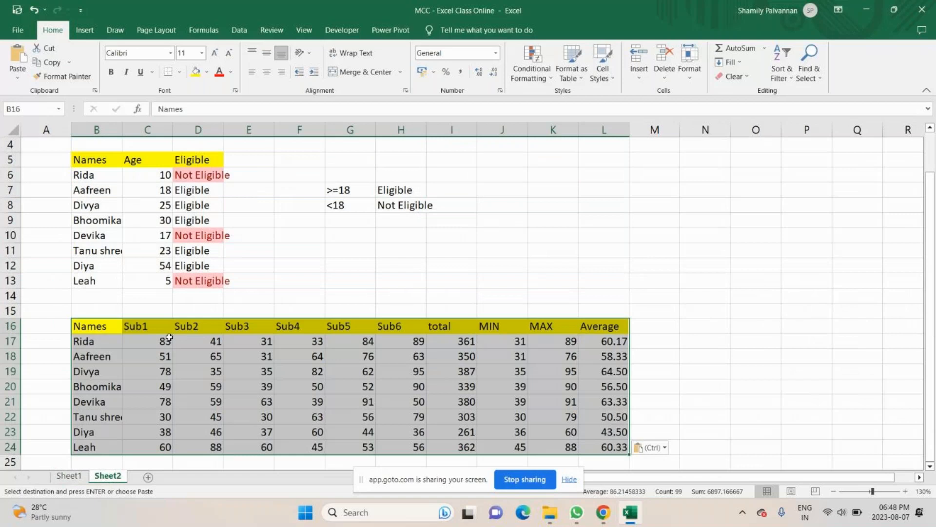
Add a Result column header in M16, beside the Average header of the pasted marks table
scroll(170, 337, down, 1)
click(655, 281)
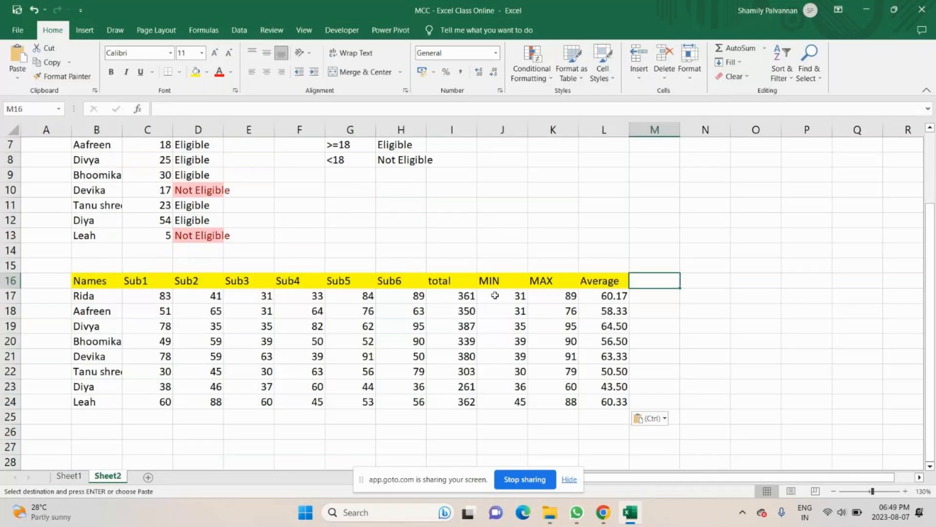
text(Result)
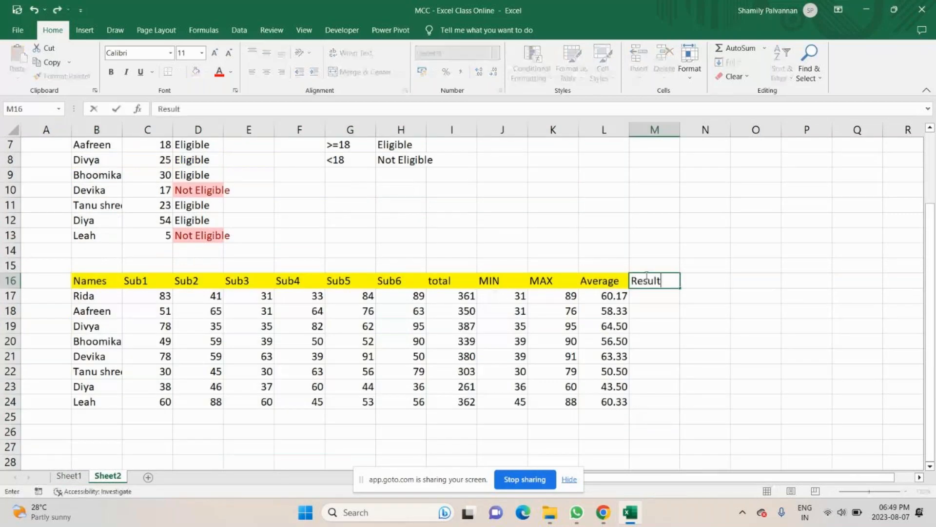
key(Return)
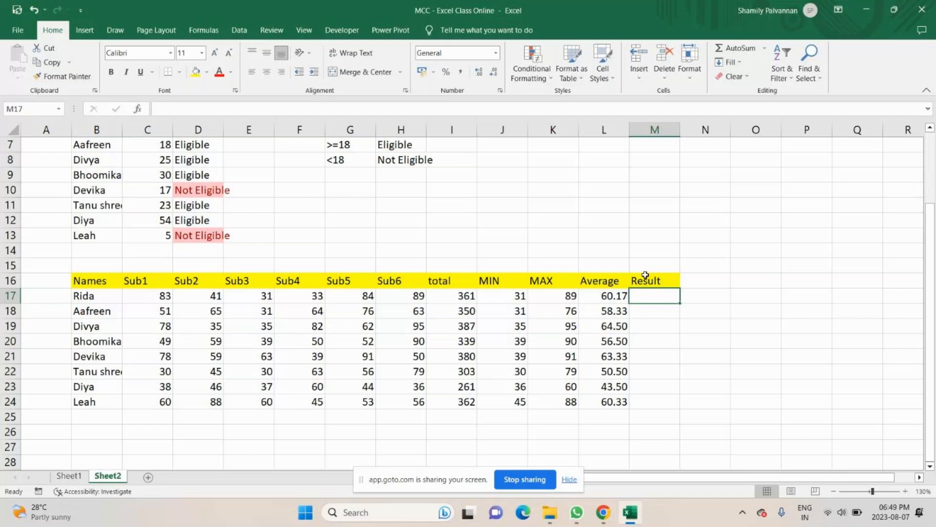
Enter the grading criteria in P14:Q15: >=35 as Pass and <35 as Fail
double_click(801, 250)
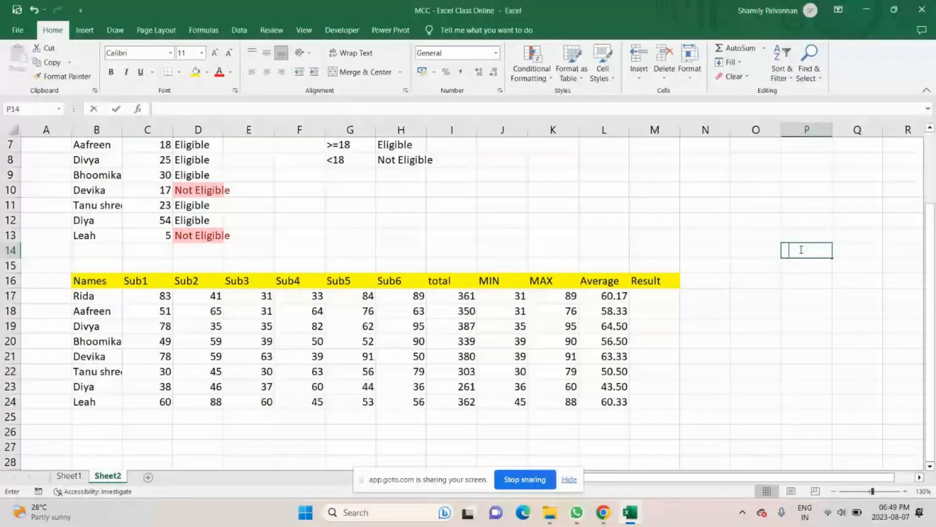
text(>)
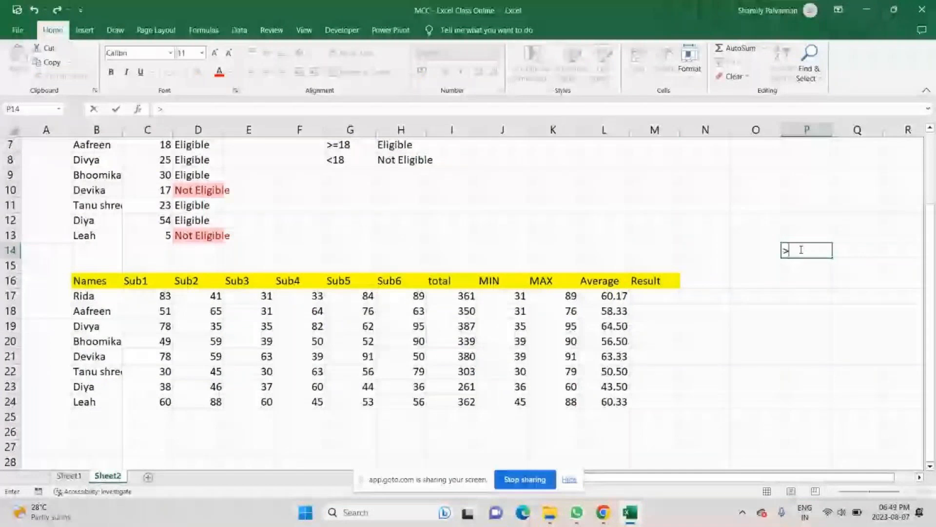
text(=55)
key(Tab)
text(Pa)
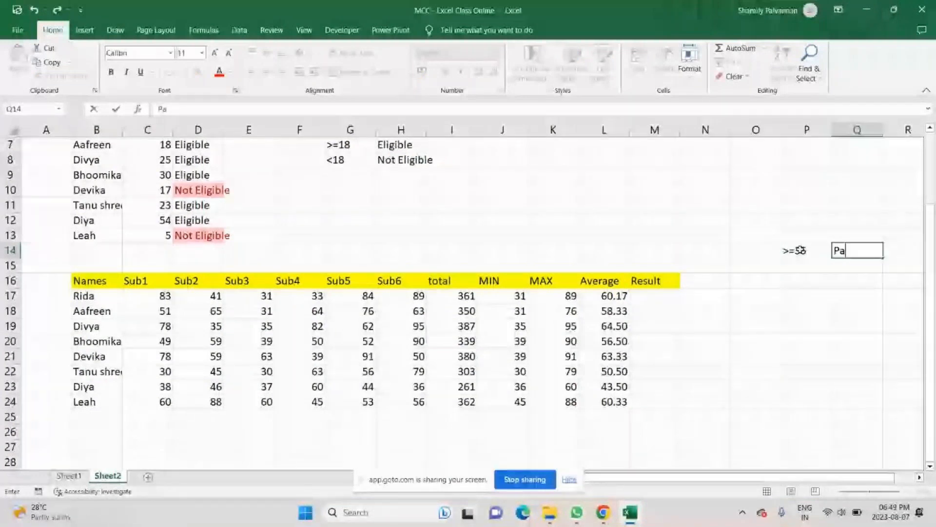
text(ss)
key(Return)
text(<35)
key(Tab)
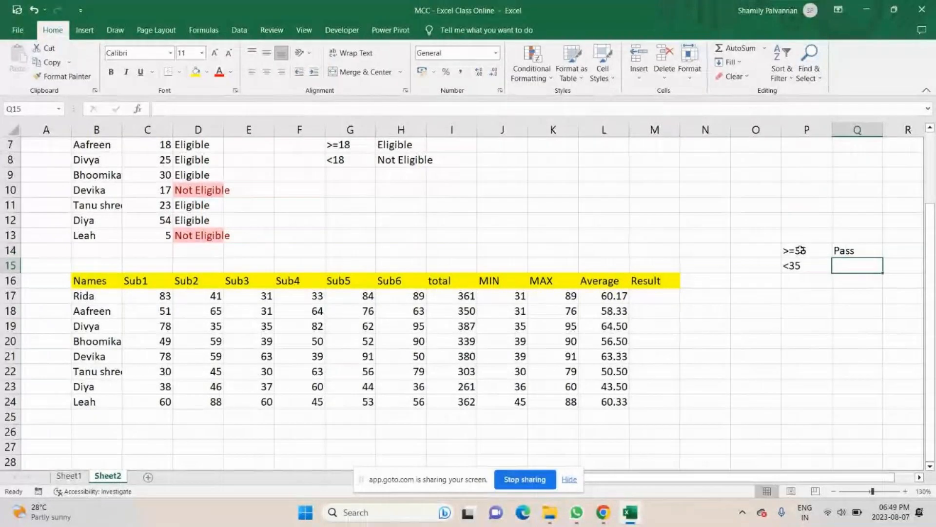
text(F)
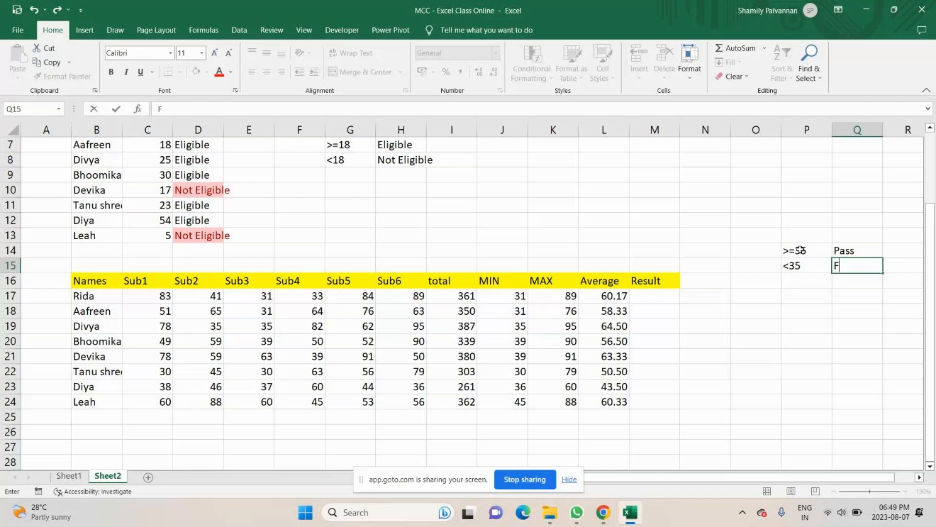
text(ail)
click(798, 251)
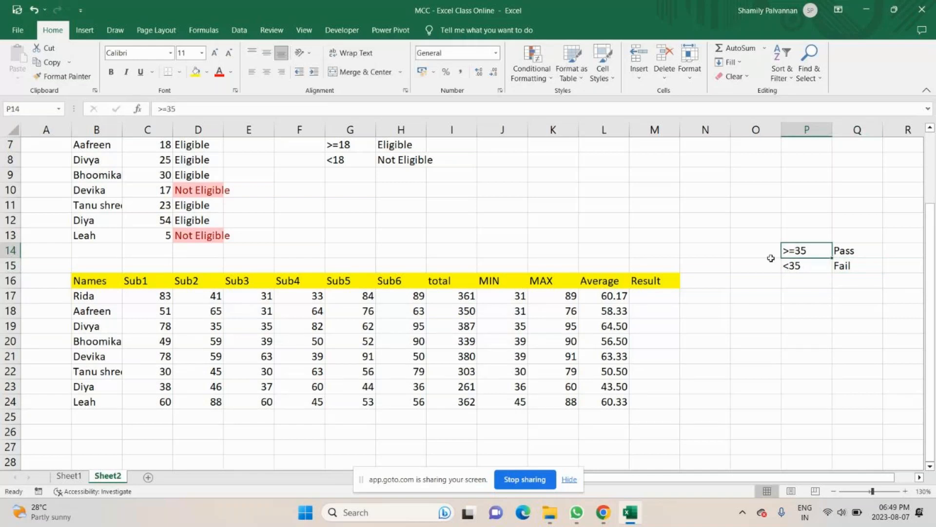
Examine the row 17 subject marks and the MIN, MAX and Average columns against the pass and fail criteria in P14:Q15
click(166, 296)
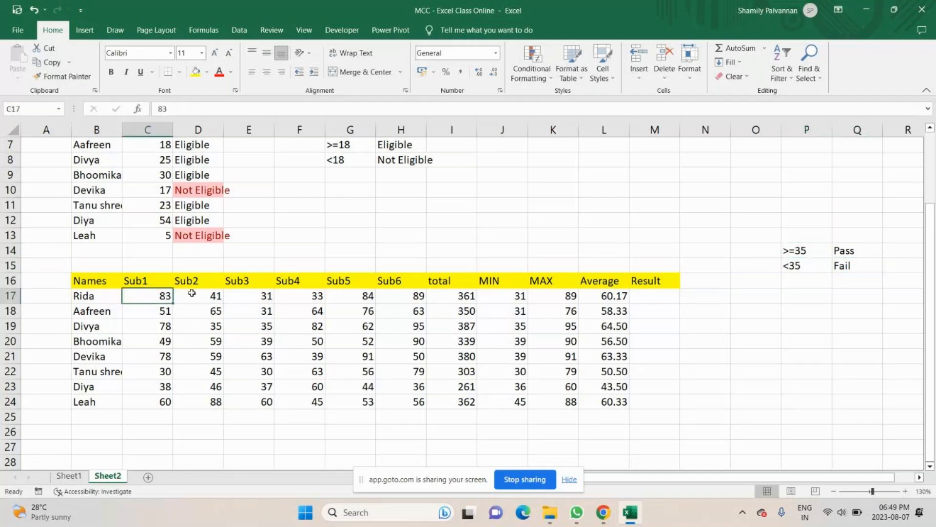
click(807, 267)
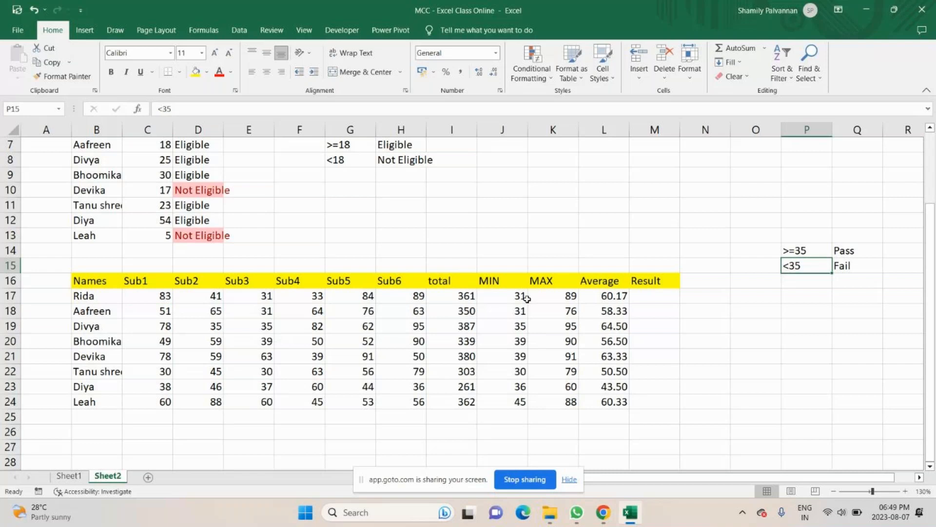
click(527, 299)
double_click(528, 303)
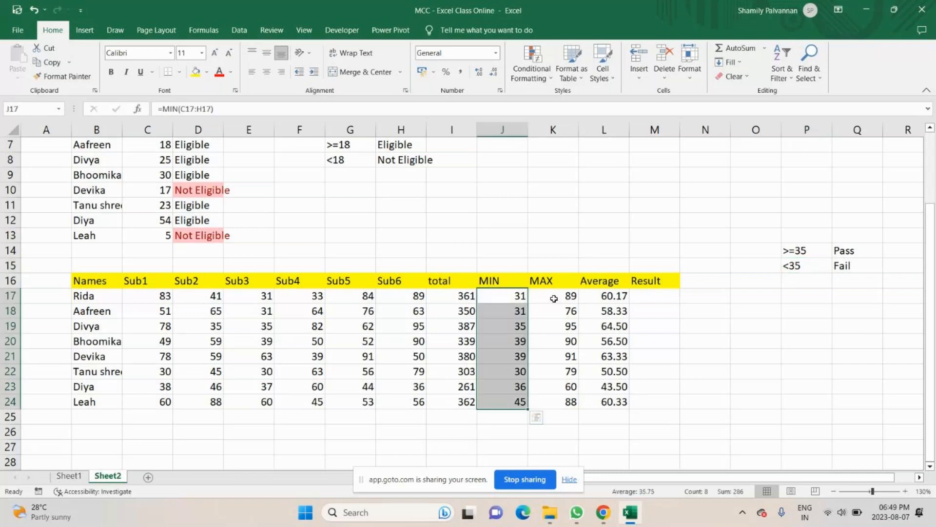
drag(554, 298, 555, 387)
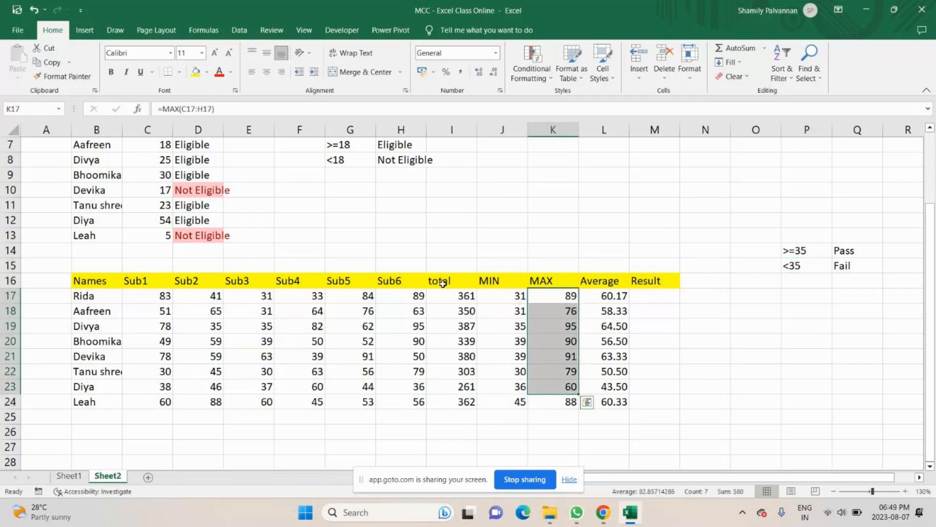
drag(601, 281, 618, 403)
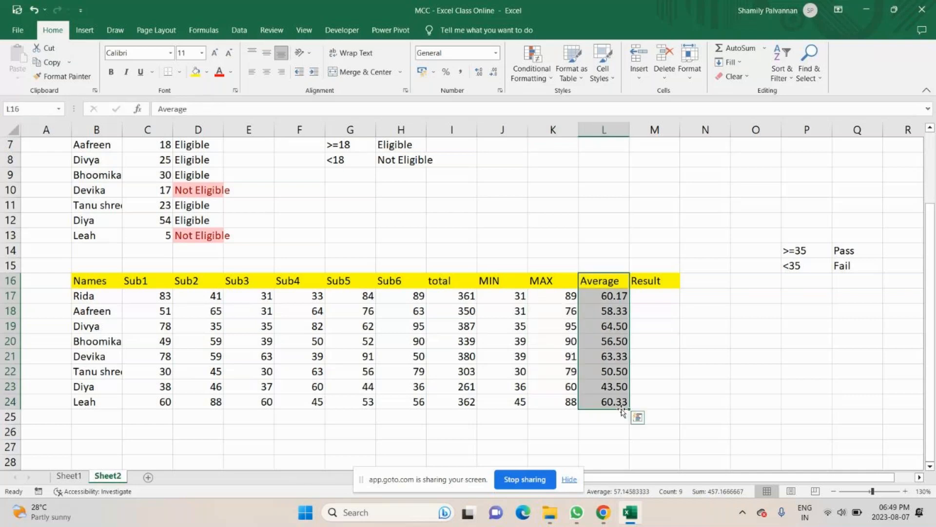
click(805, 251)
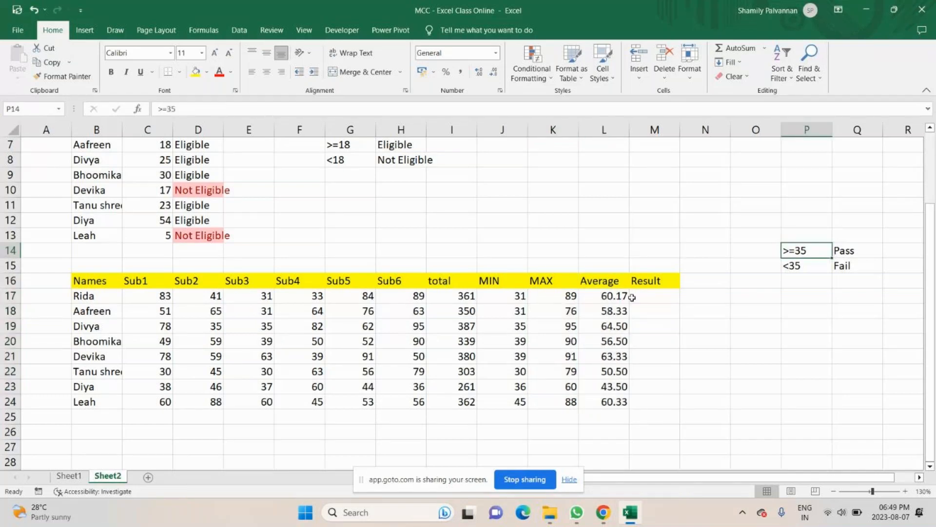
drag(149, 296, 453, 296)
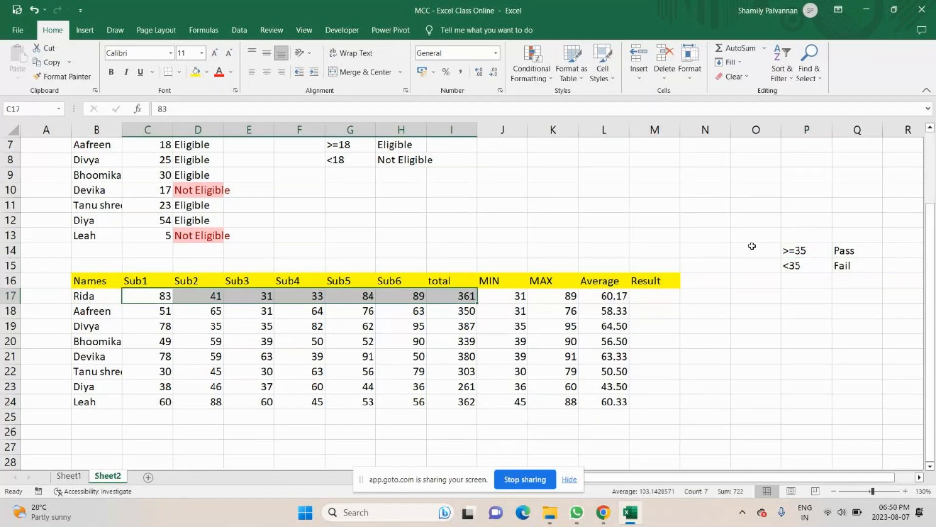
click(839, 253)
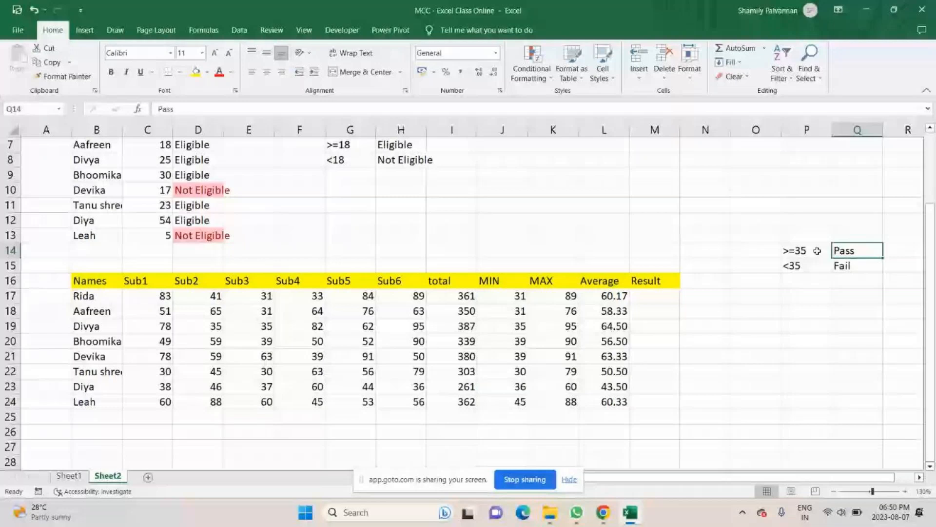
click(383, 298)
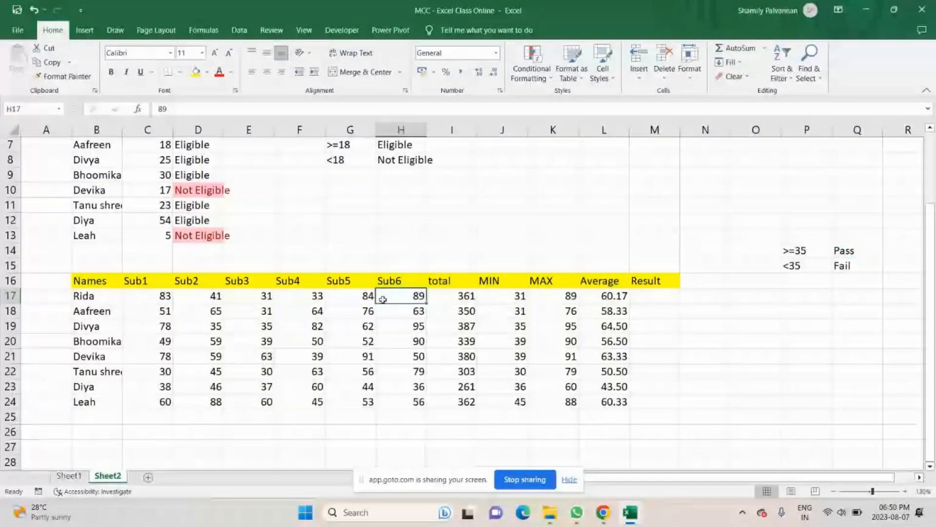
click(802, 246)
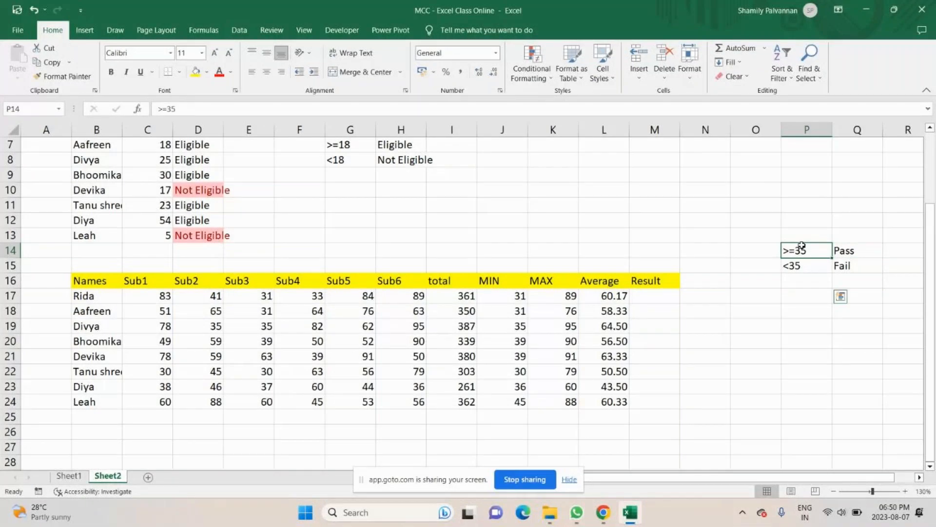
drag(492, 280, 512, 391)
click(510, 283)
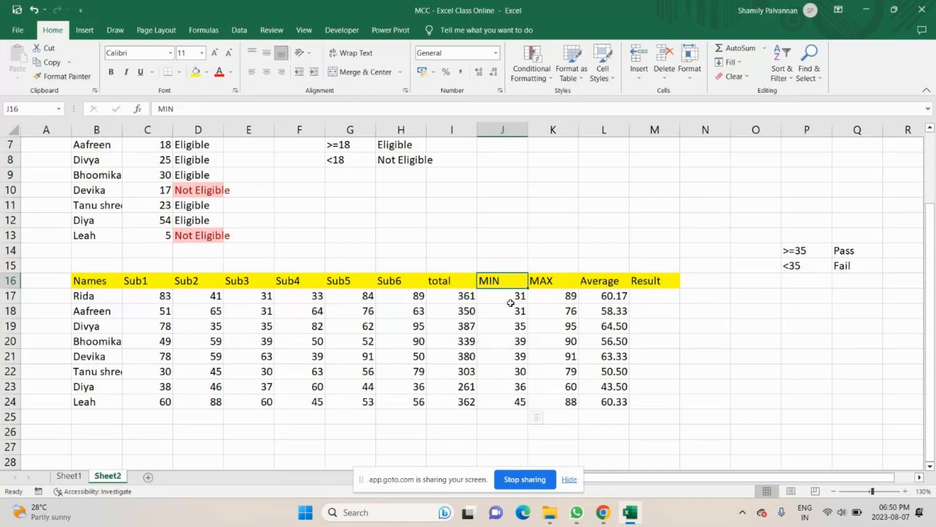
Enter =IF(J17>=35,"Pass","Fail") in M17 and review the formula's logical test, true and false arguments
click(652, 295)
text(=)
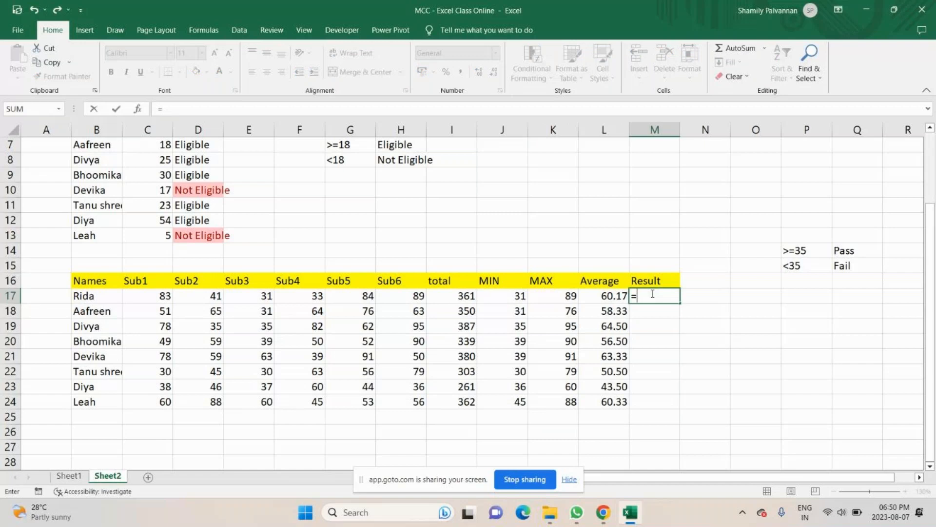
text(IF()
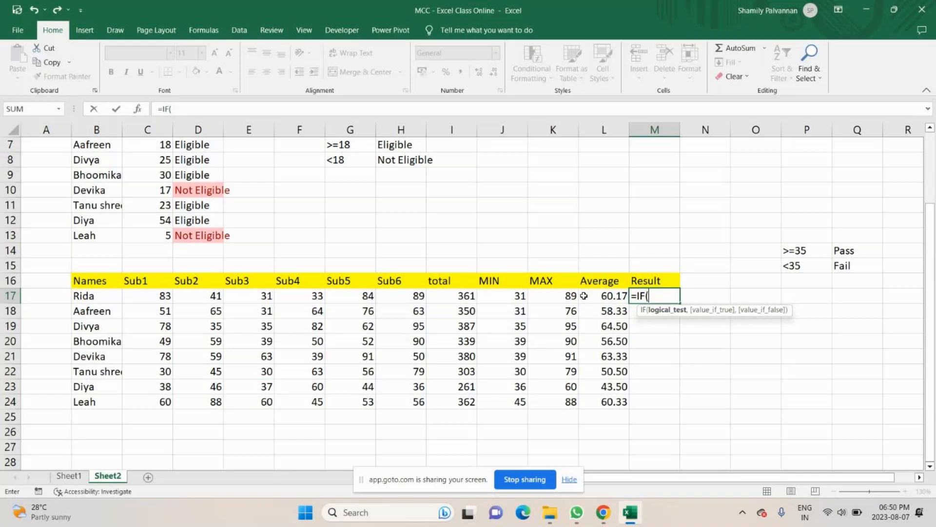
click(502, 296)
text(>)
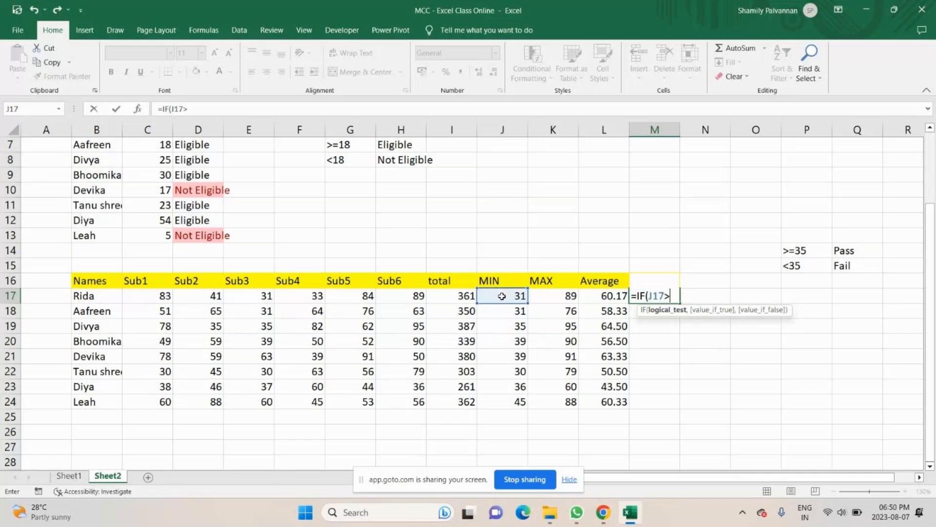
text(=35,)
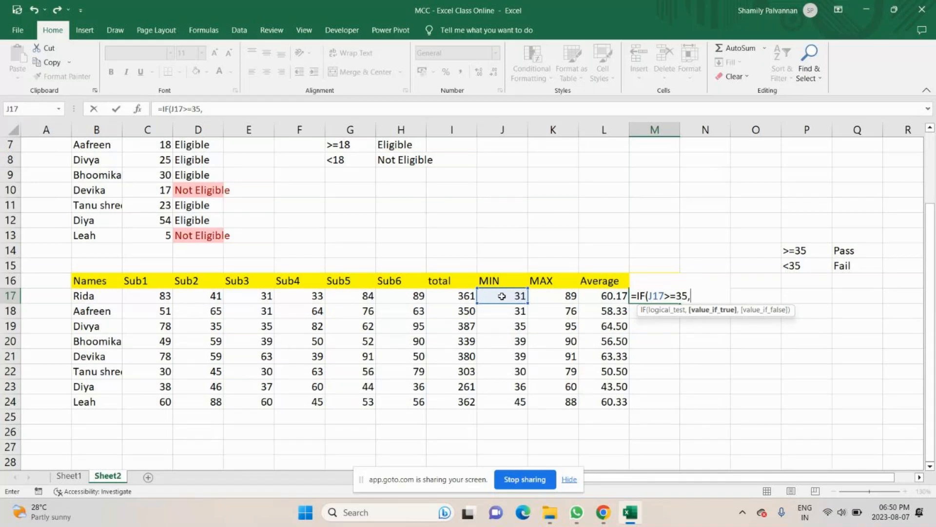
text("Pass",)
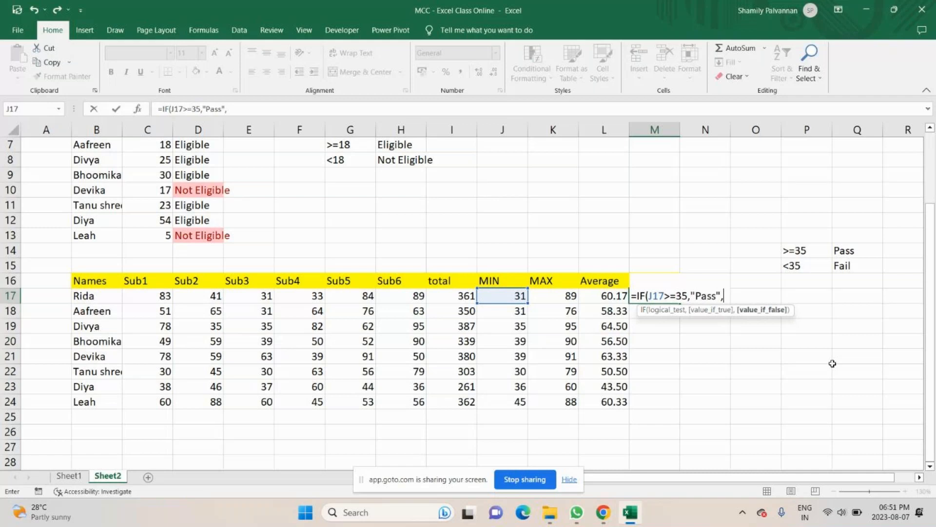
text("Fail")
key(ctrl+Return)
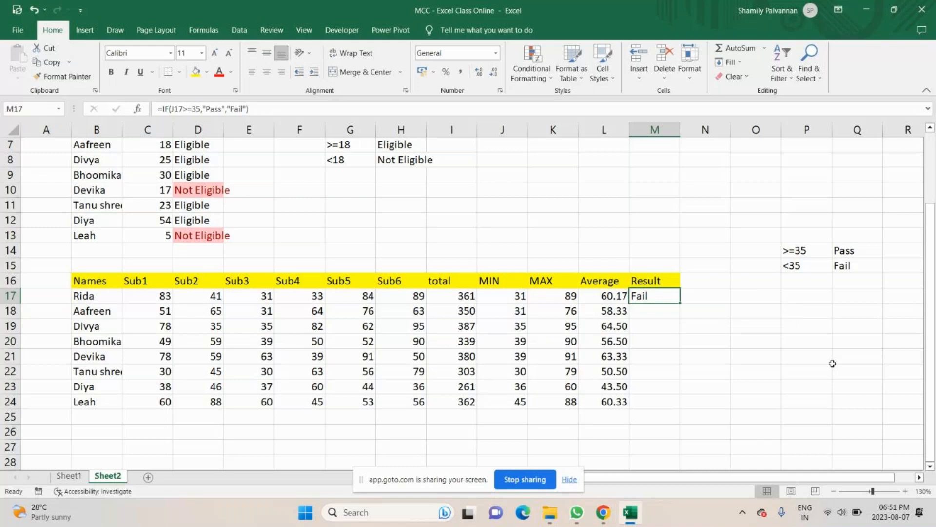
key(F2)
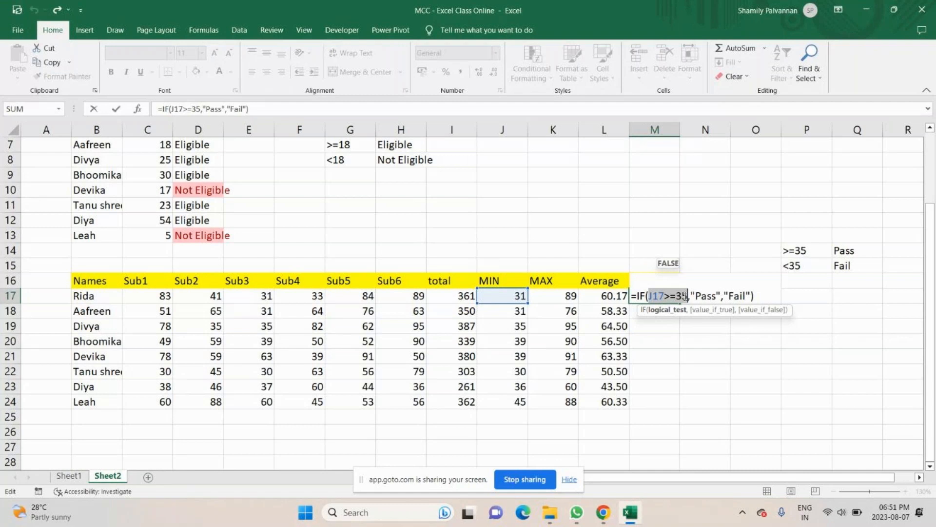
click(718, 312)
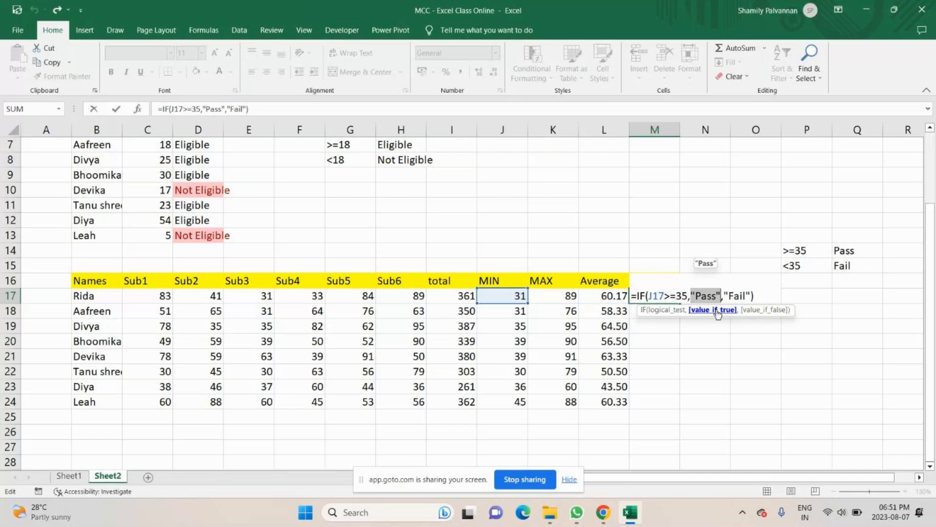
click(769, 311)
key(Return)
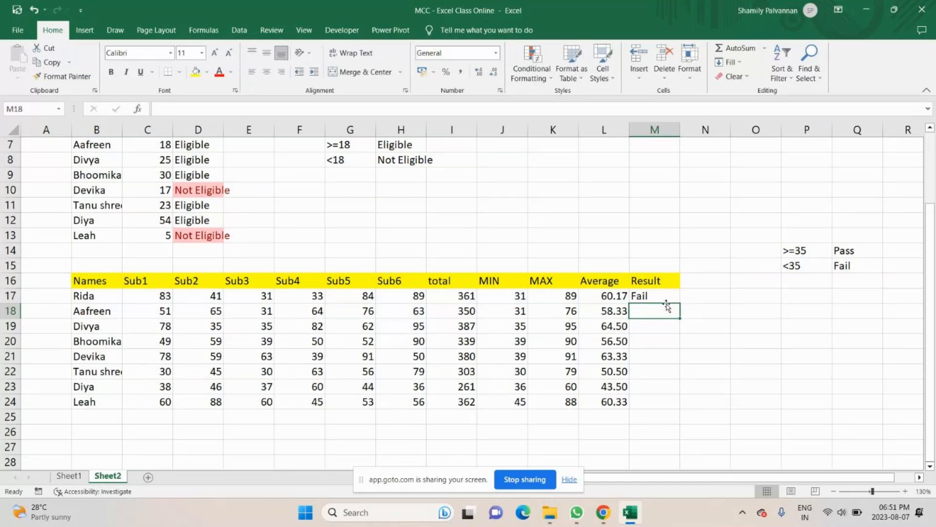
Fill the M17 IF formula down to M24 and open the formula in M17 for review
click(664, 298)
double_click(680, 303)
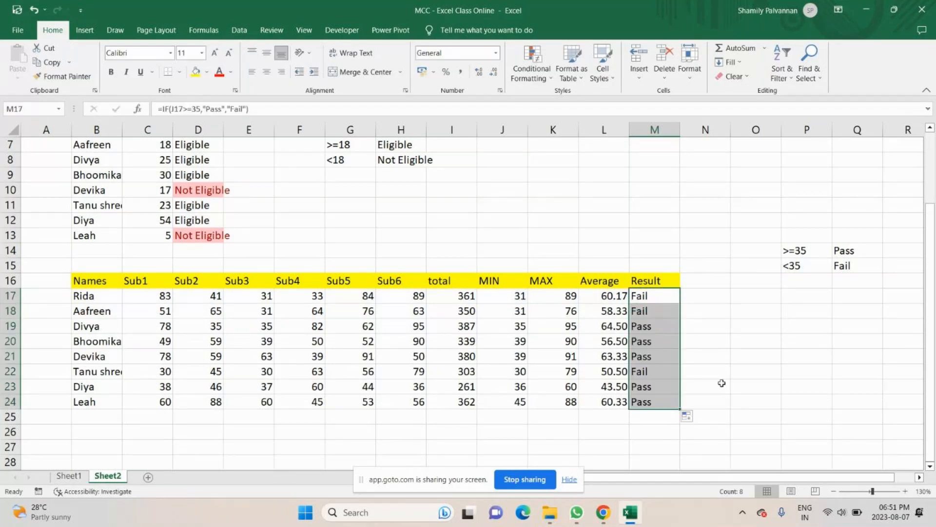
click(650, 302)
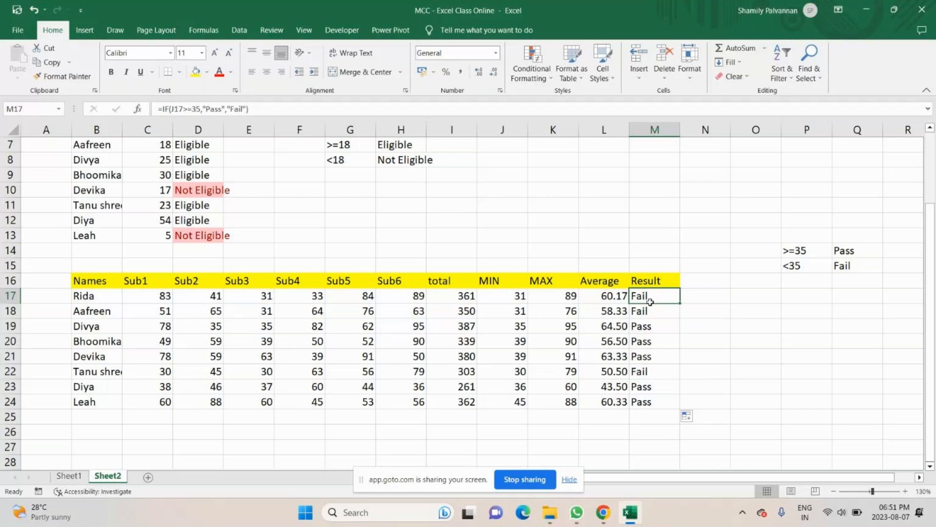
double_click(651, 302)
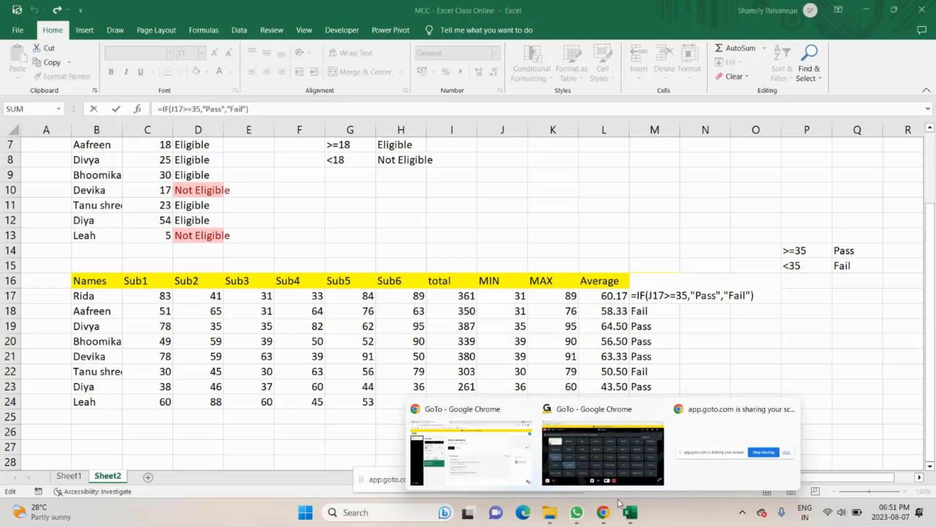
Switch to the GoTo meeting to mute the microphone, and return to the Excel workbook
click(607, 475)
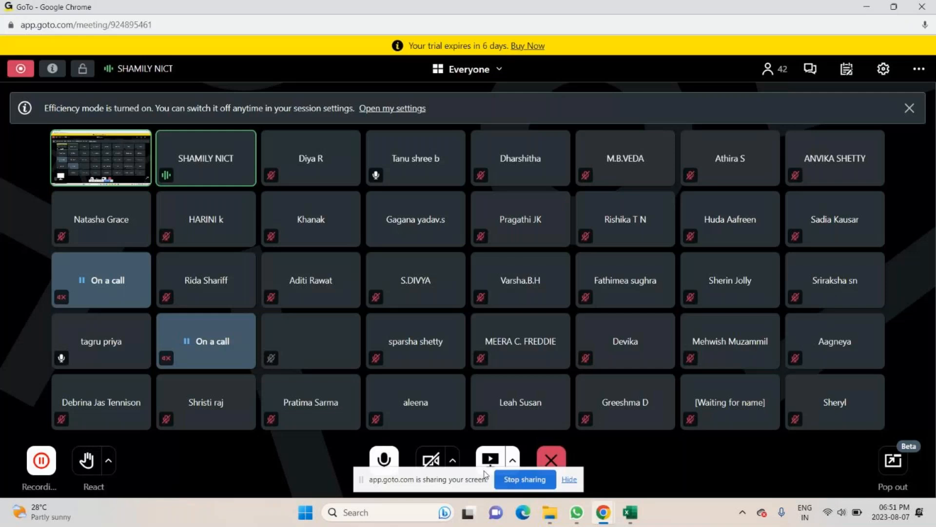
click(385, 459)
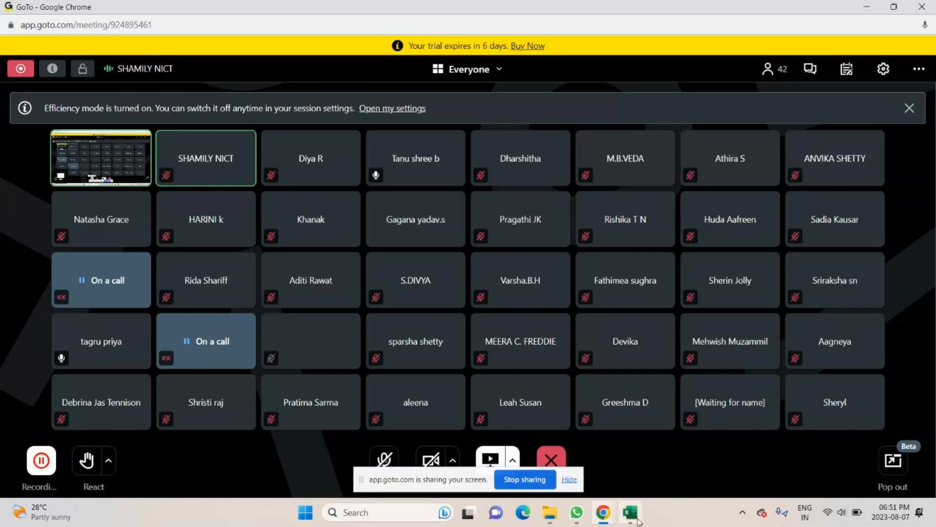
click(638, 520)
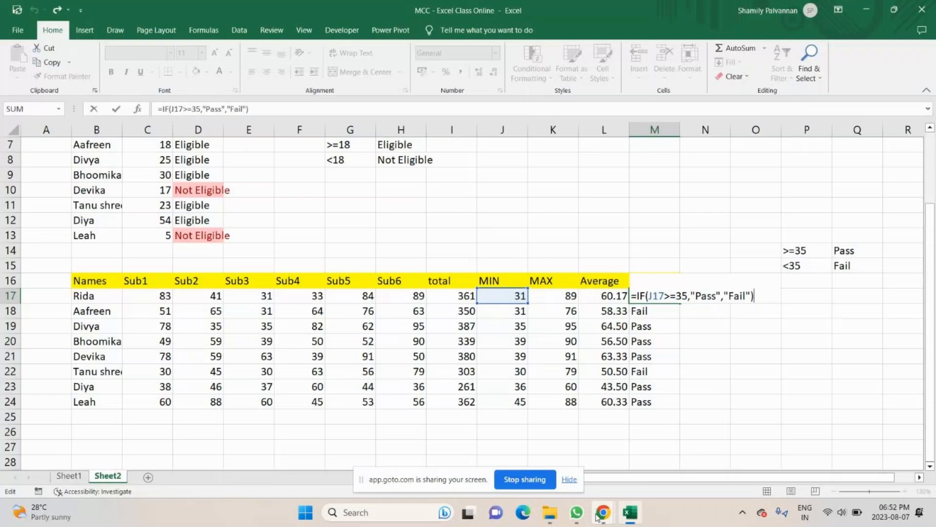
click(601, 515)
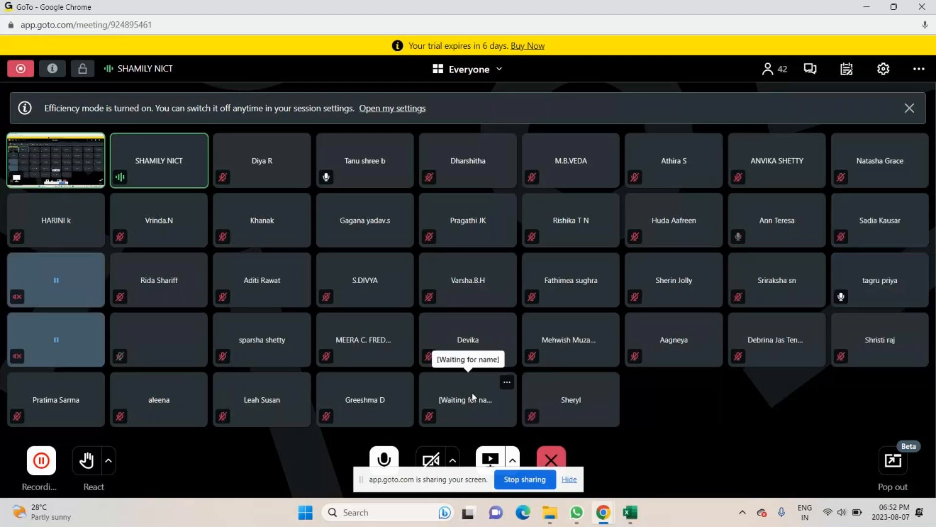
click(391, 457)
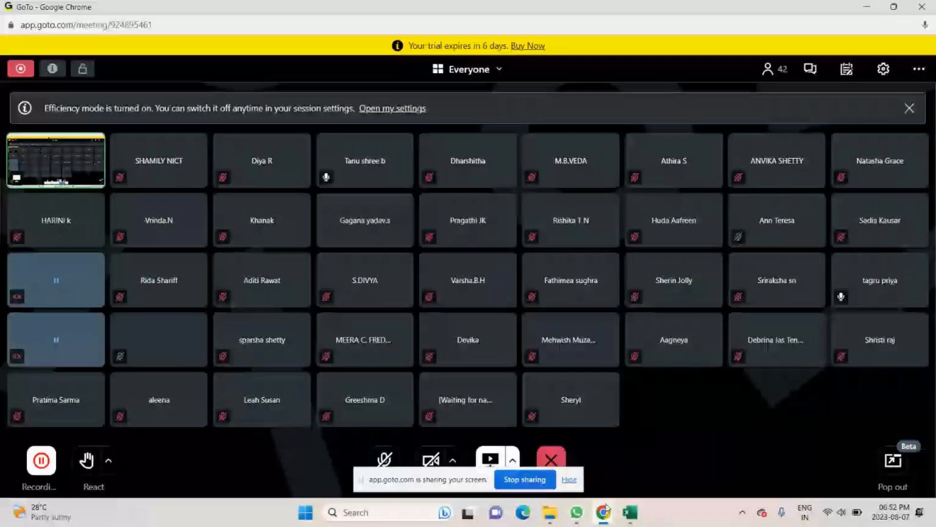
click(629, 513)
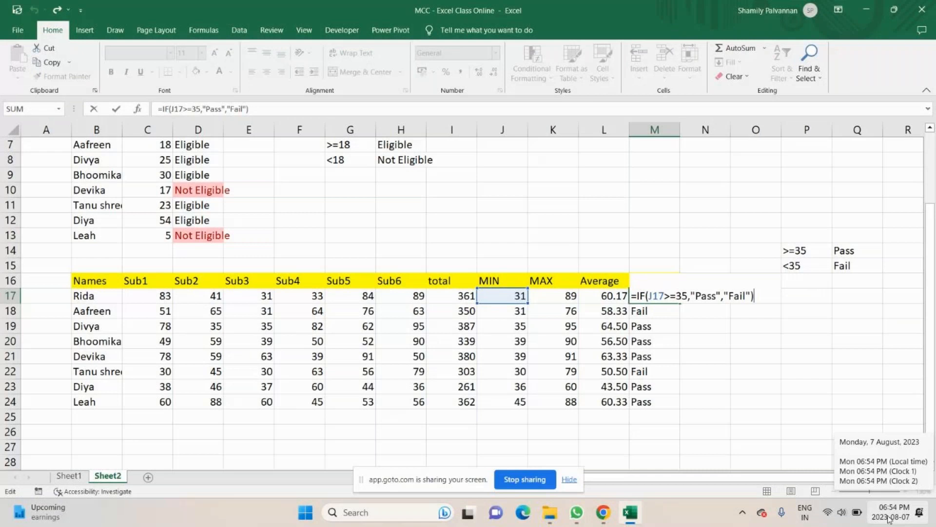
Read the participants' messages in the GoTo meeting chat, mute the microphone and return to the Excel workbook
click(604, 458)
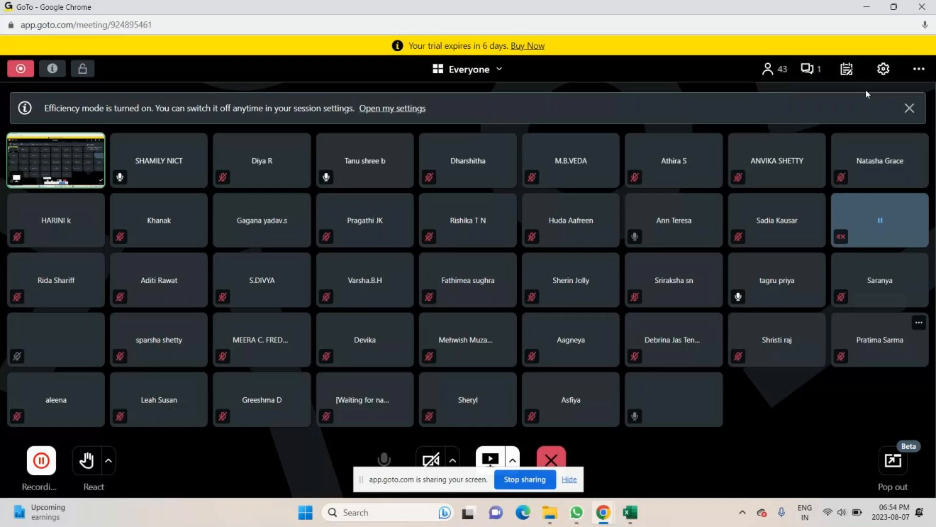
click(811, 69)
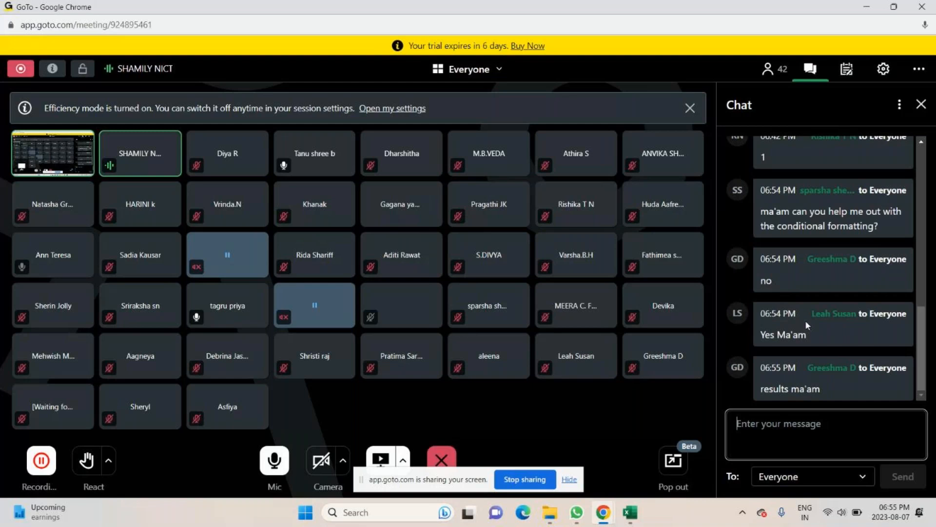
click(276, 459)
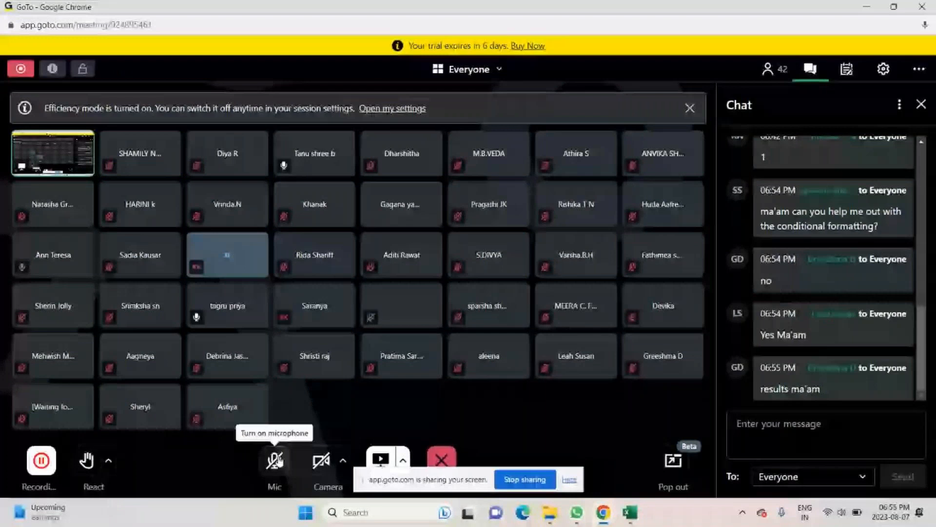
key(alt+Tab)
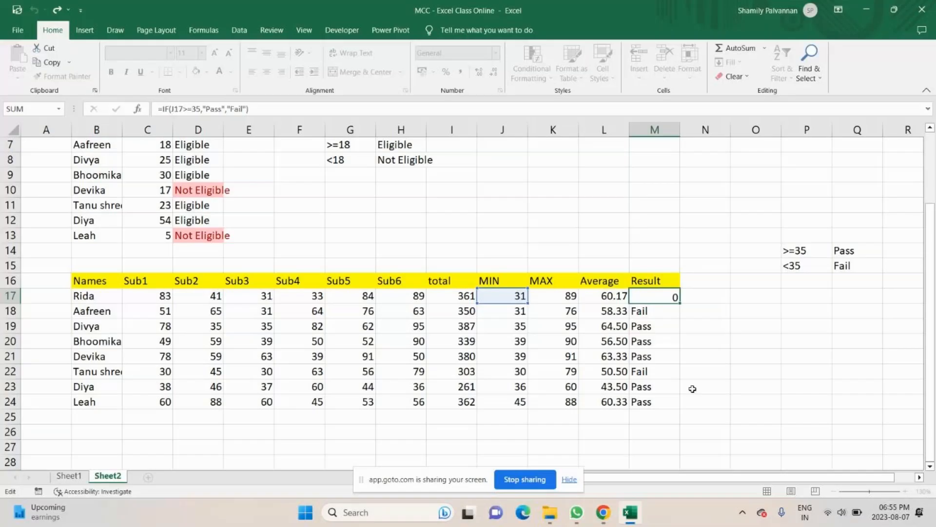
Close the formula in M17 and clear the Result cells M17:M24
key(Return)
drag(653, 295, 638, 373)
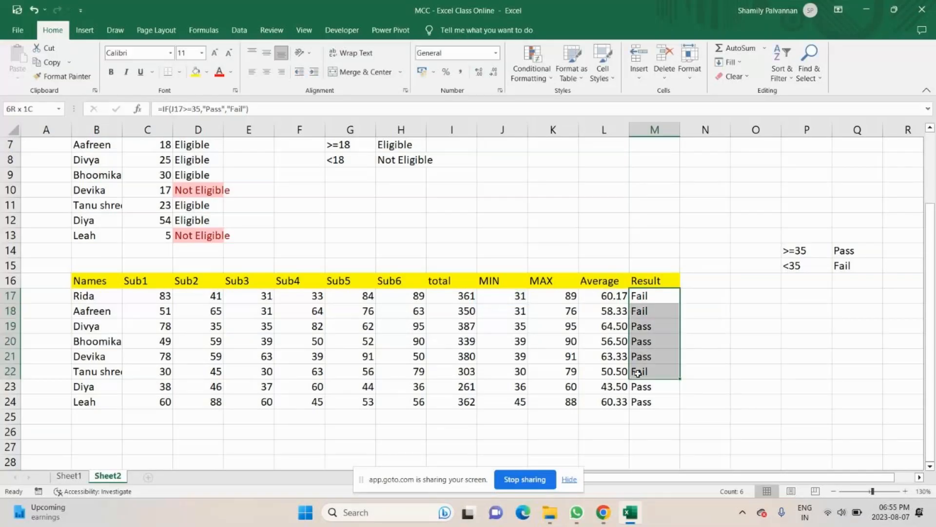
key(ctrl+z)
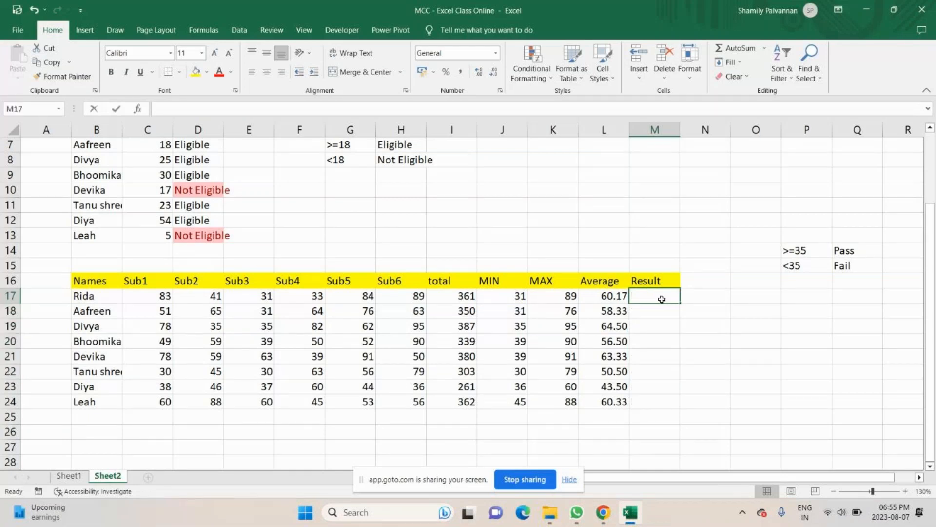
Enter =IF(J17>=35,"PASS","FAIL") in M17 and fill it down to M24
text(=IF()
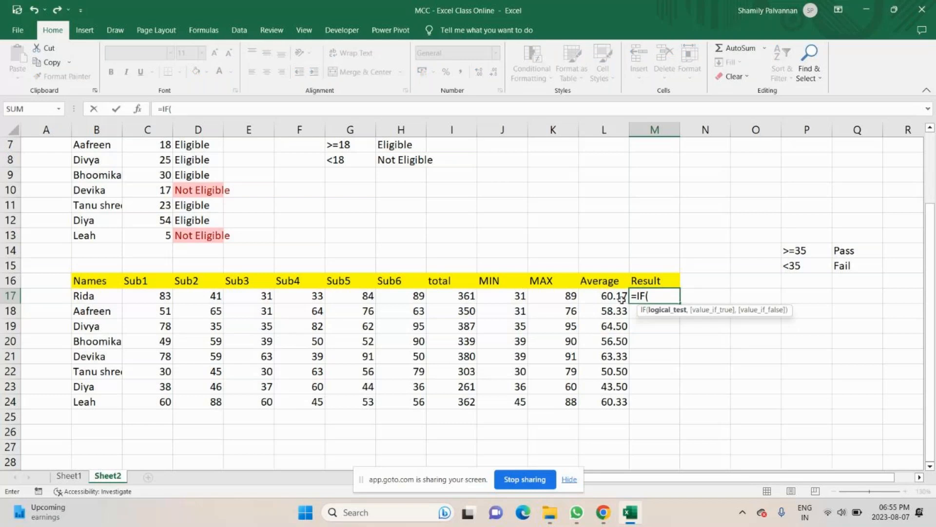
click(502, 298)
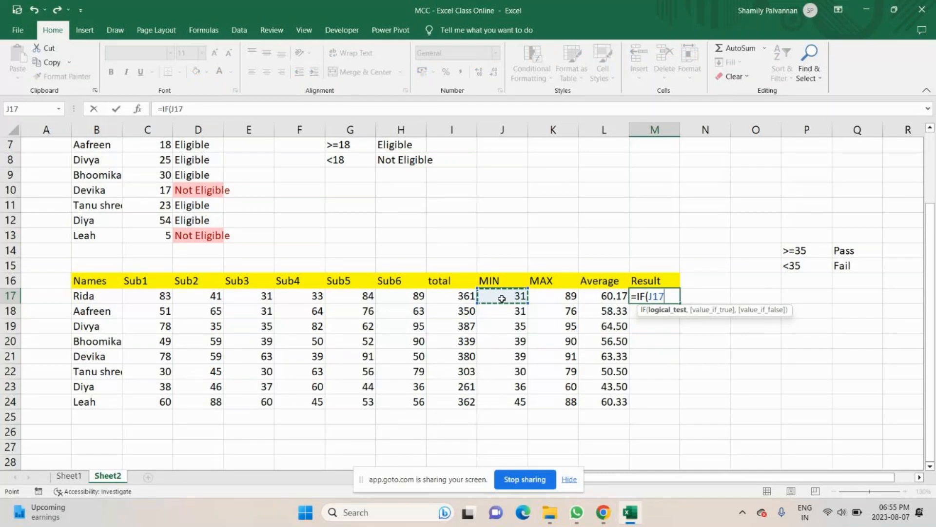
text(>=)
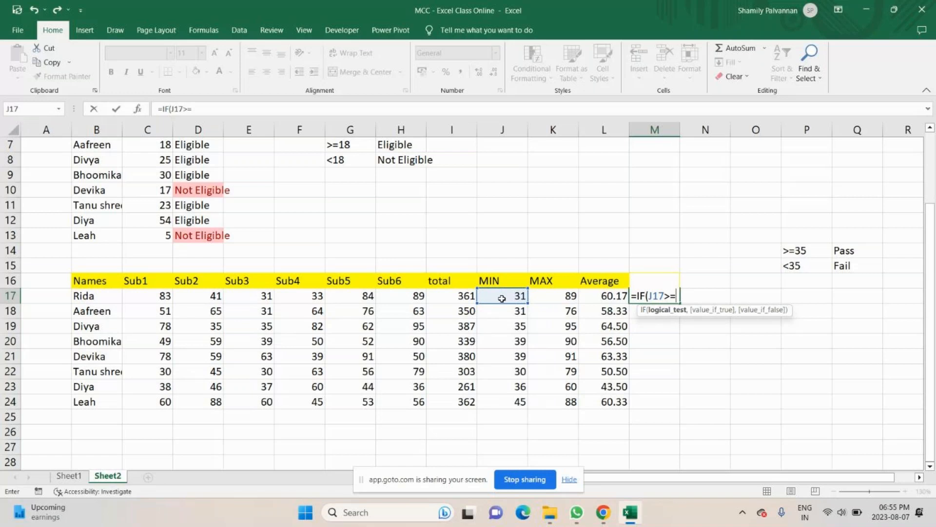
text(35)
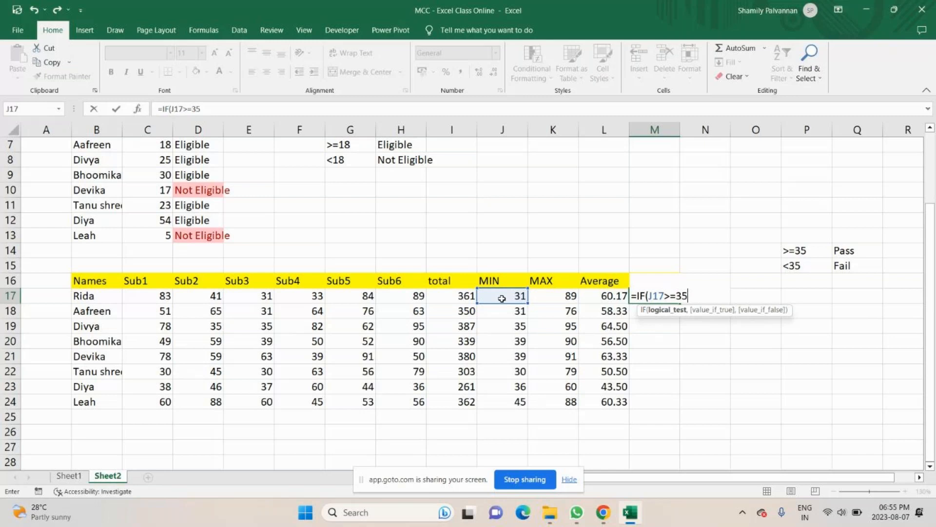
text(,"P)
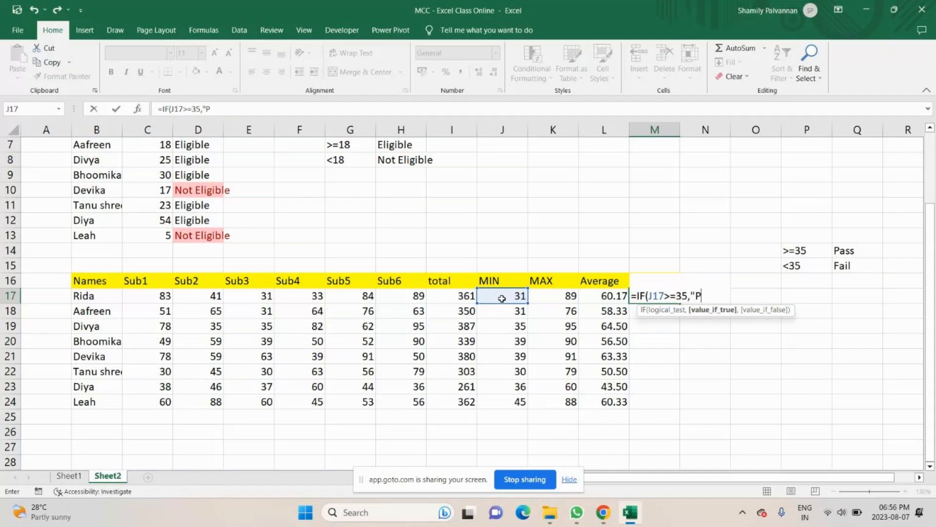
text(ASS",)
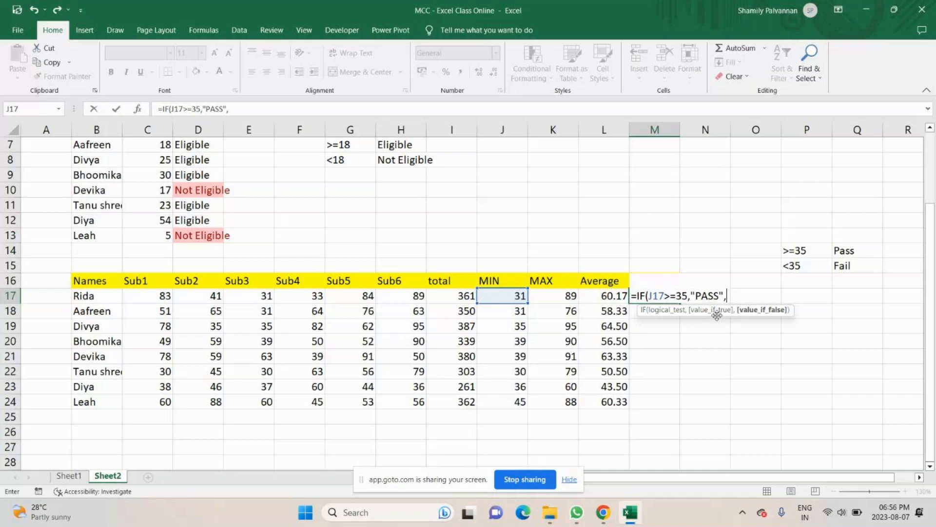
text("FAIL"))
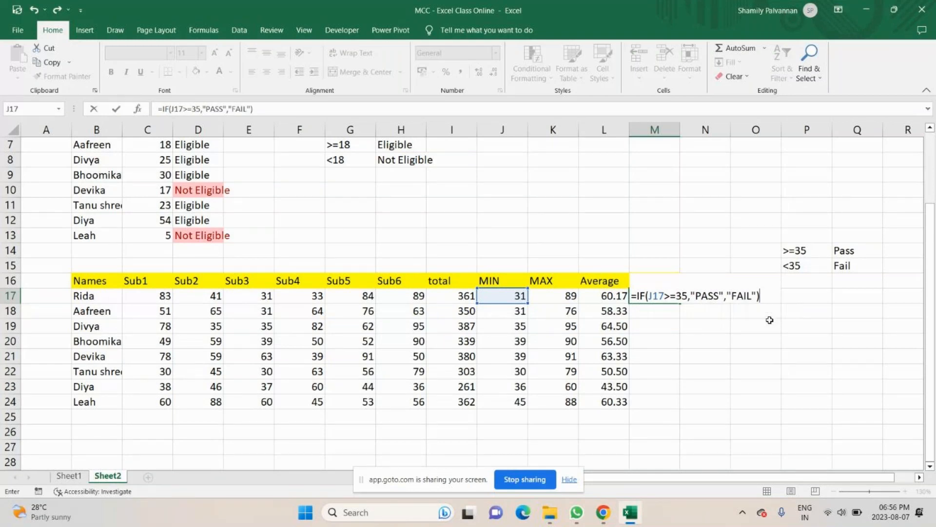
key(ctrl+Return)
drag(680, 303, 668, 408)
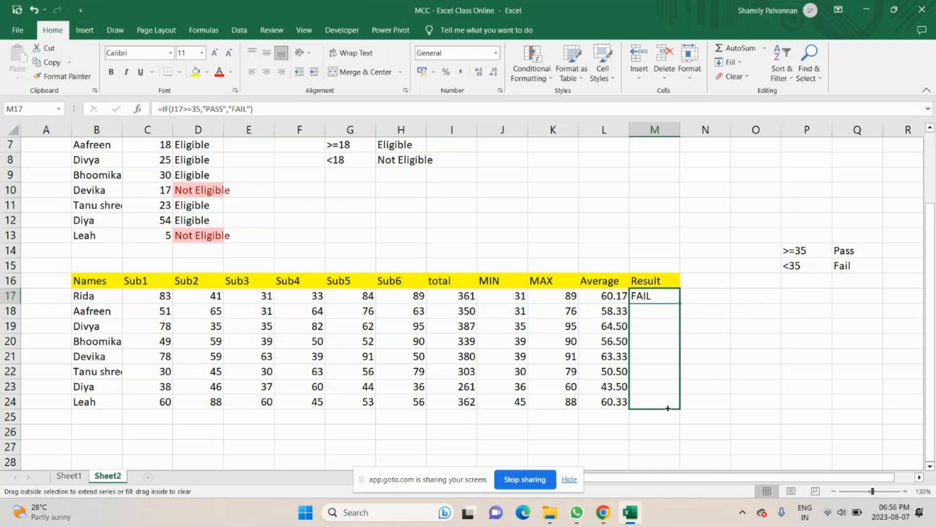
drag(668, 408, 668, 408)
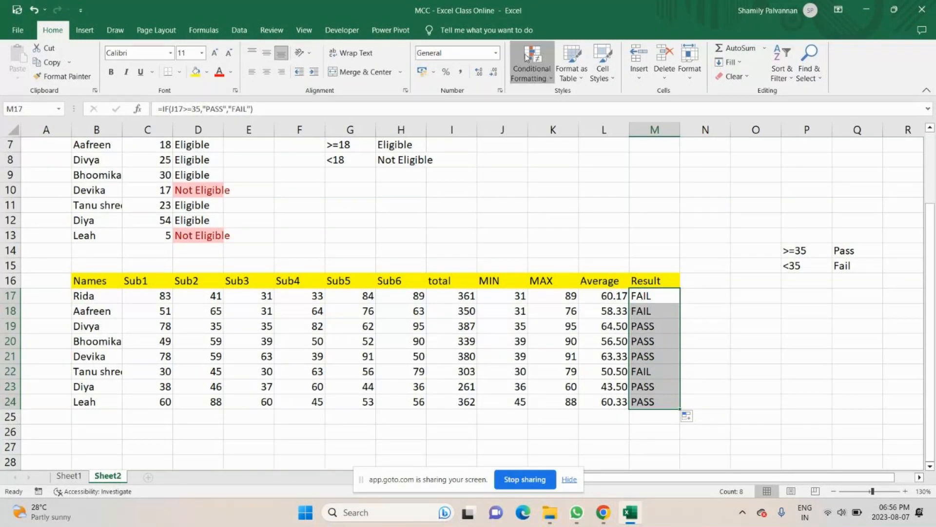
Apply a Text That Contains conditional format to M17:M24 for "pass" with Green Fill with Dark Green Text
click(527, 66)
mouse_move(551, 98)
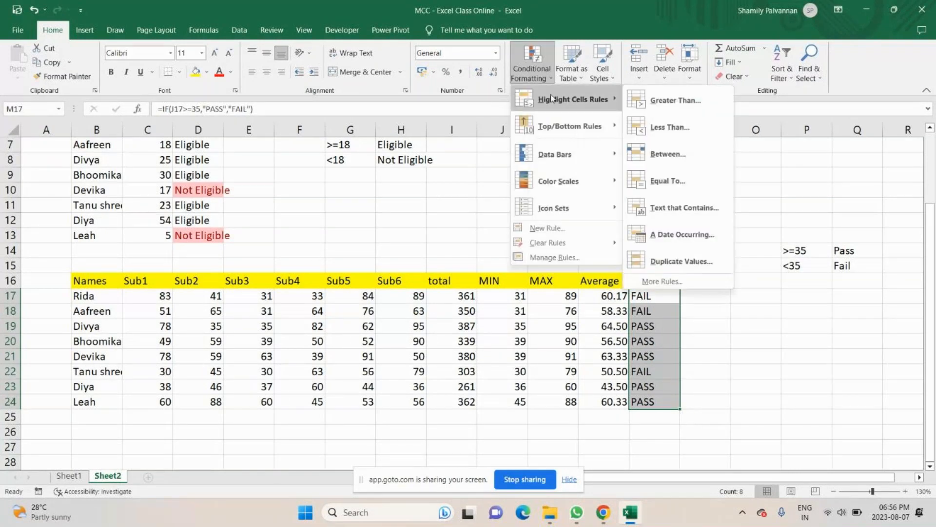
click(692, 210)
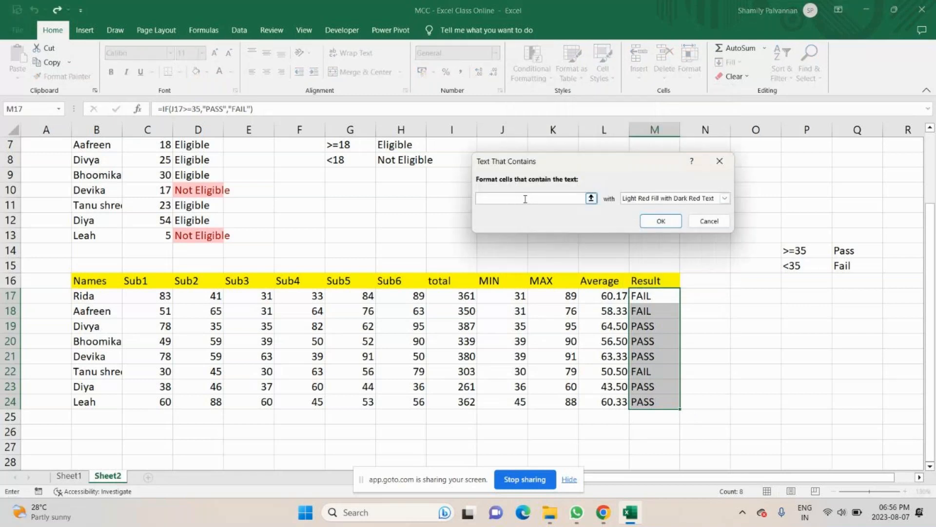
text(pass)
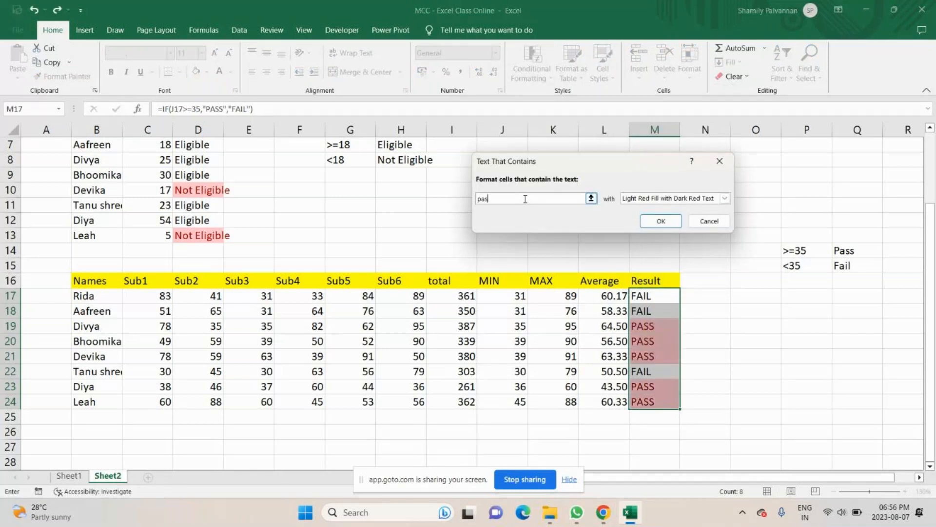
click(725, 199)
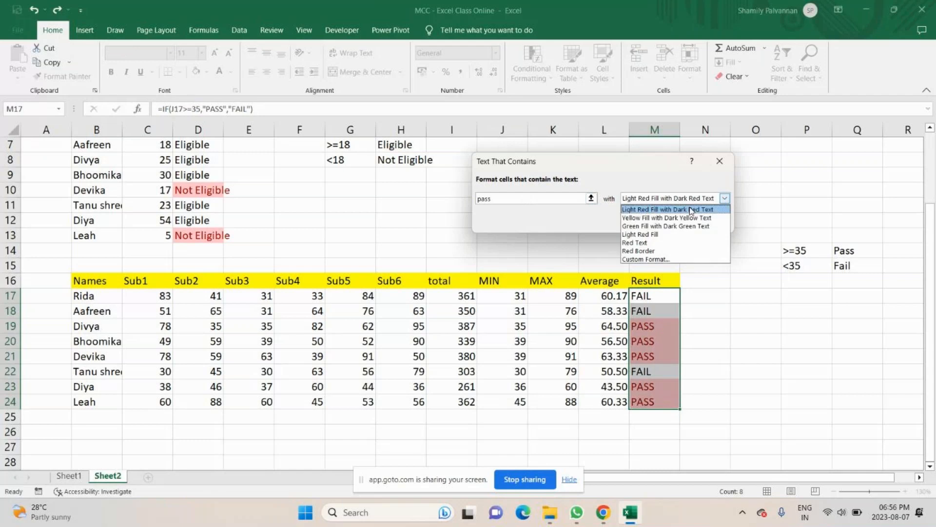
click(657, 227)
click(660, 223)
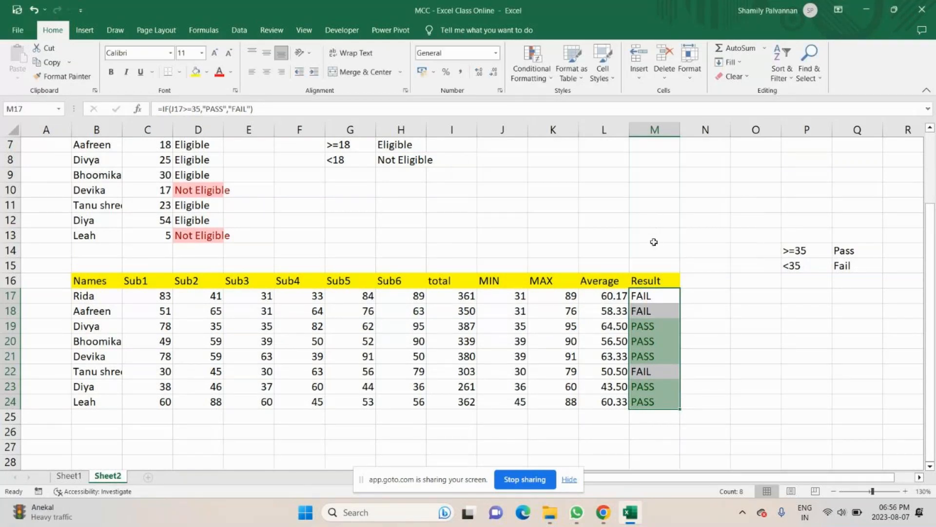
Switch to the GoTo meeting, read the chat messages, close the chat and return to the Excel workbook
click(603, 512)
click(630, 459)
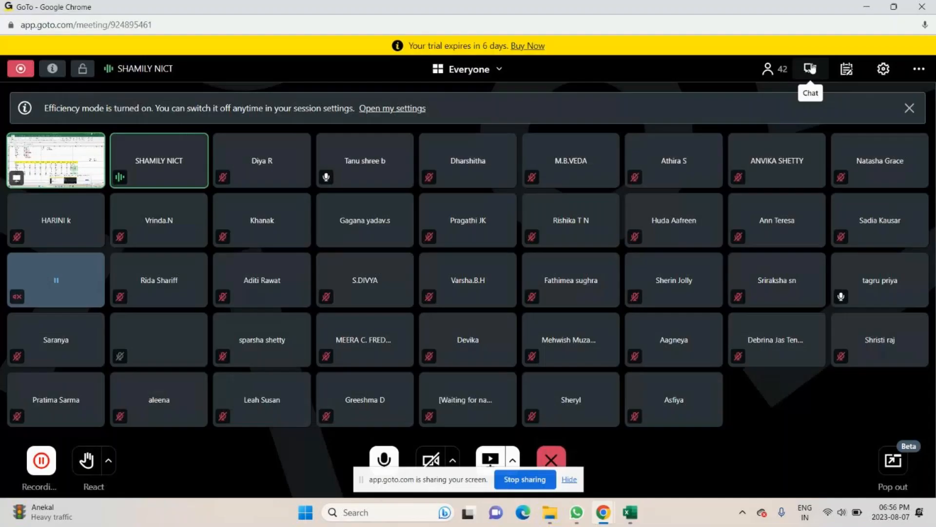
click(810, 69)
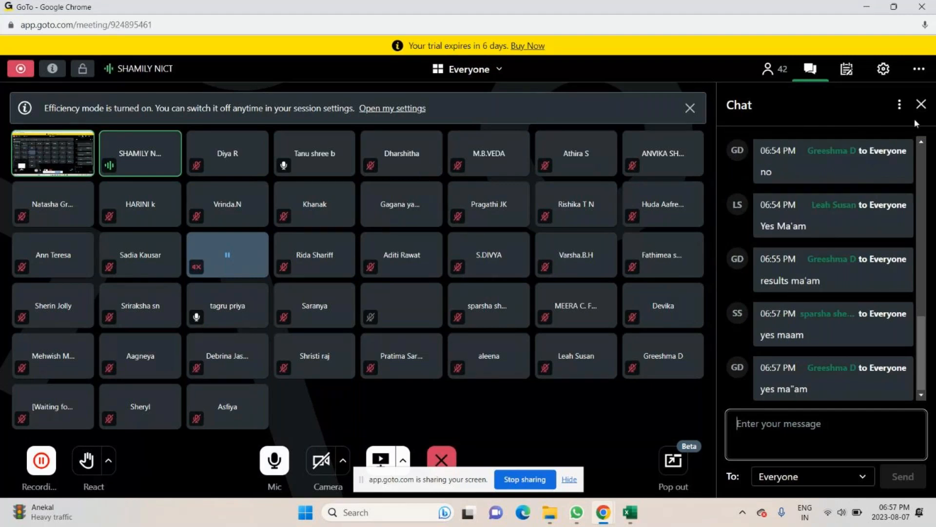
click(921, 105)
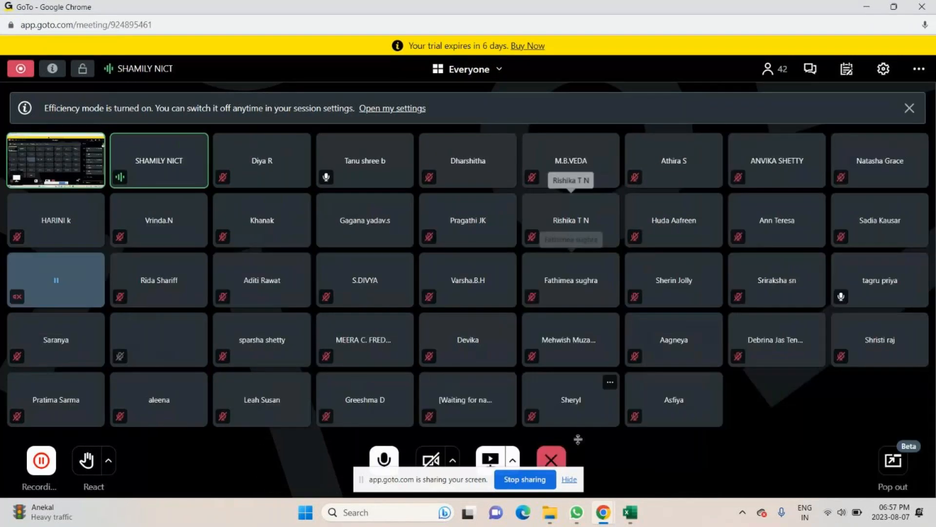
click(629, 513)
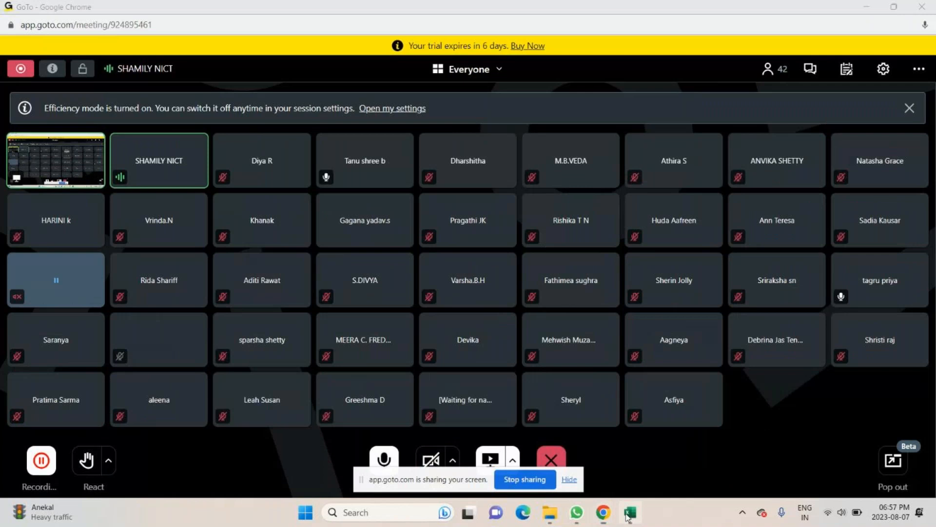
Enter the heading AND in cell A27 below the marks table
scroll(265, 352, down, 1)
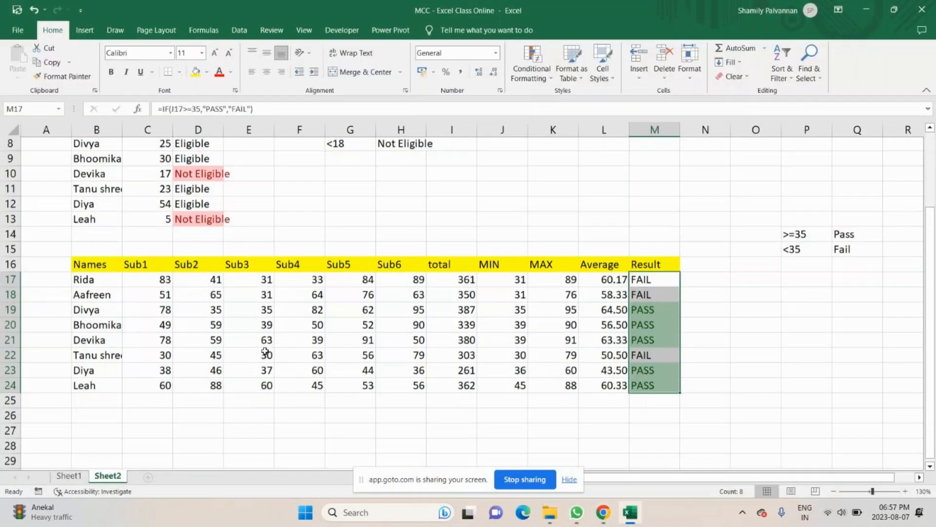
scroll(265, 352, down, 5)
click(51, 363)
text(AND)
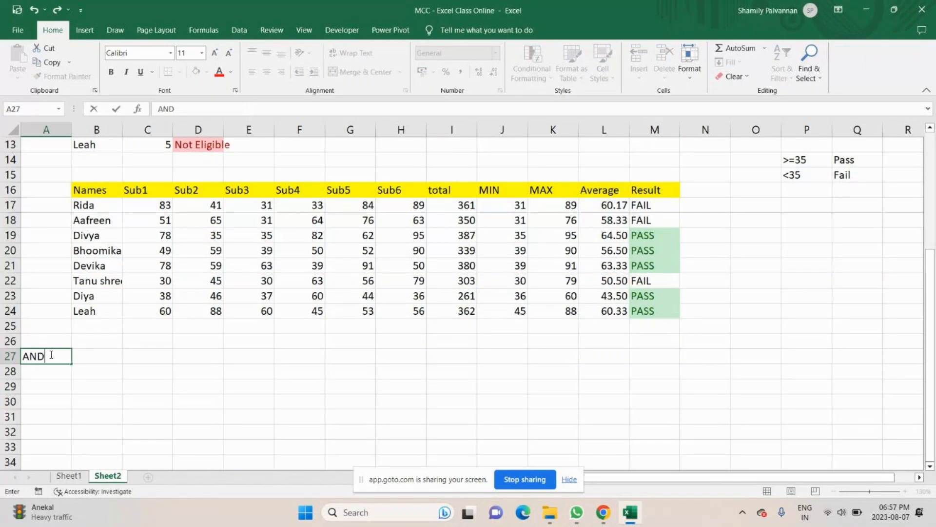
key(Return)
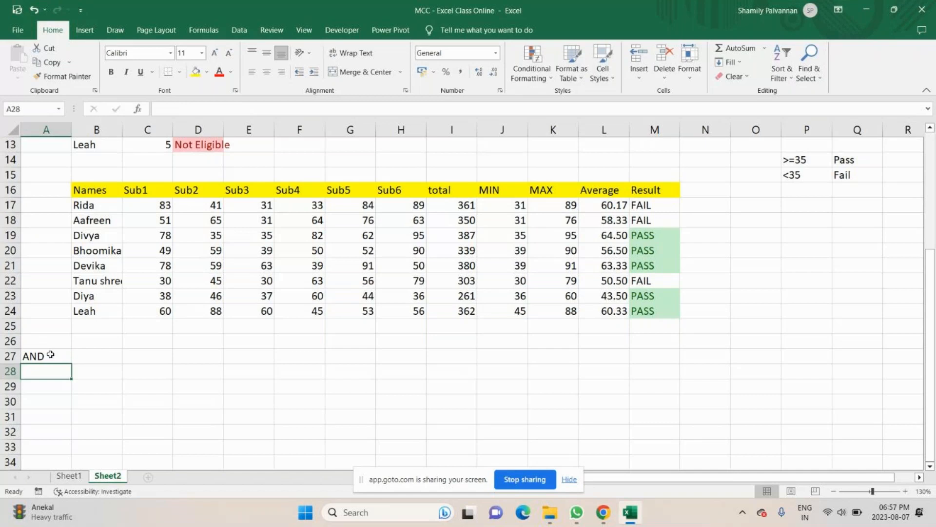
click(50, 355)
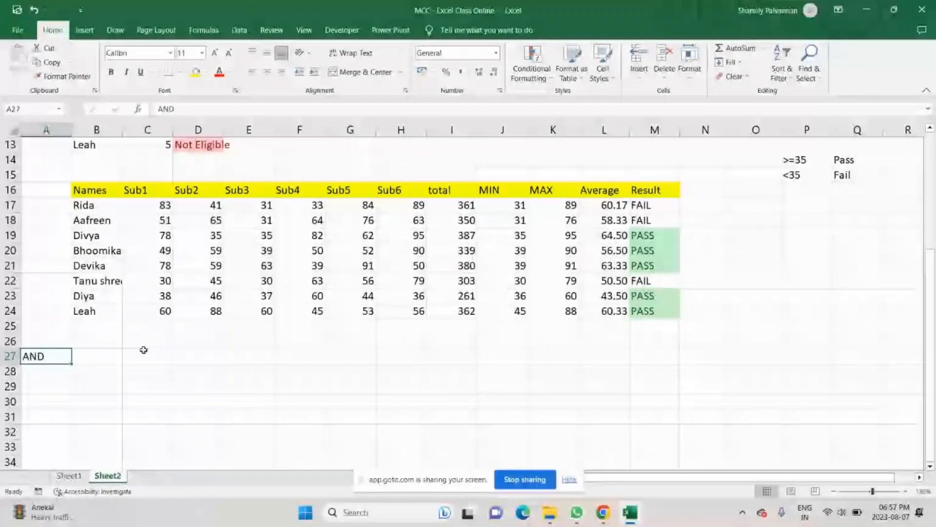
Copy the Names column B16:B24 of the marks table and paste it starting at B29
drag(101, 192, 112, 310)
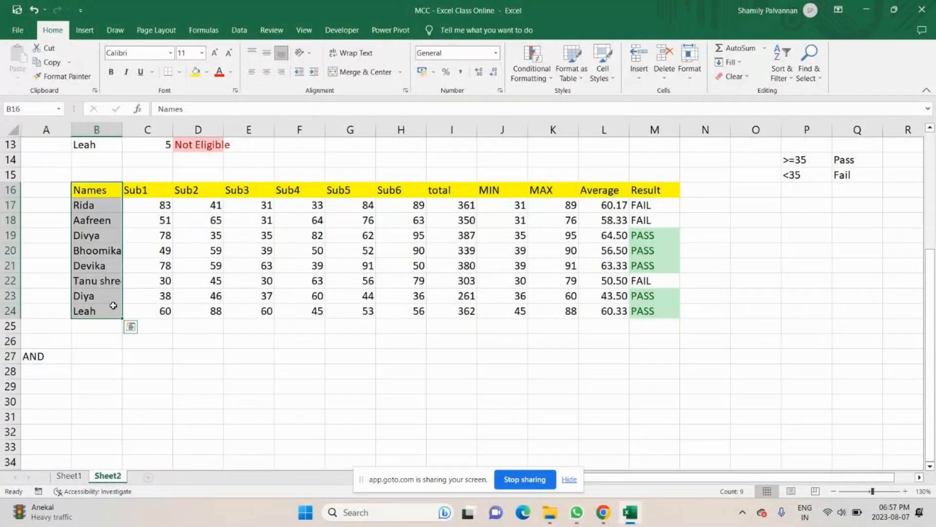
key(ctrl+c)
click(82, 386)
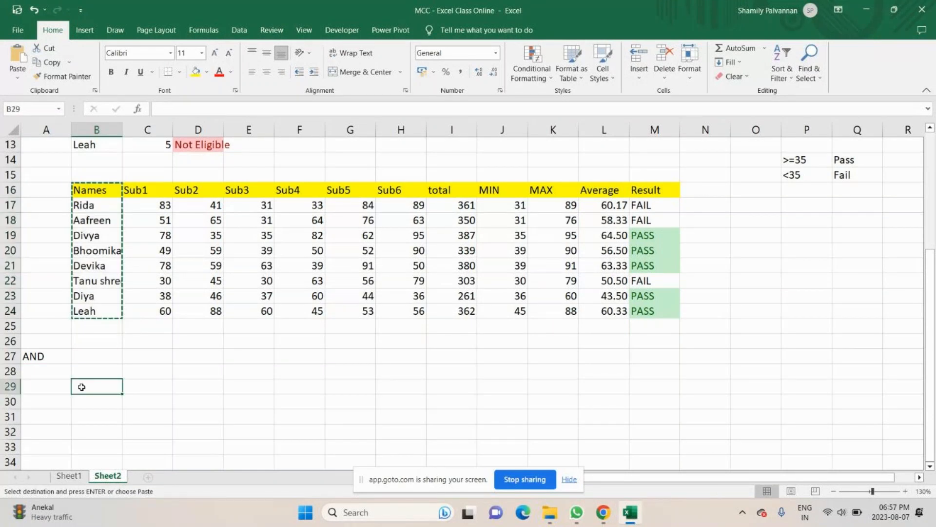
key(ctrl+v)
scroll(117, 366, down, 1)
Enter the column headings Sem1, Sem2 and Sem3 in C29:E29 beside the pasted Names heading
click(146, 346)
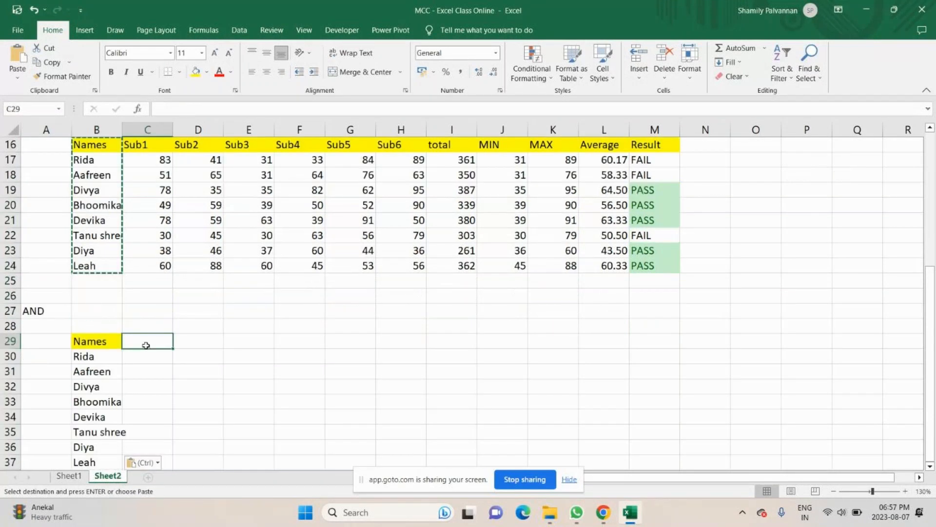
text(Sem1)
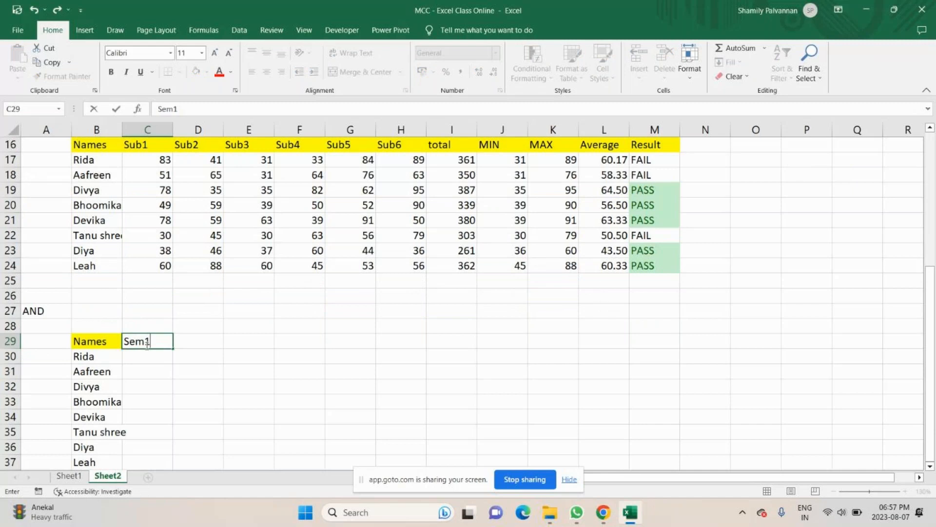
key(Tab)
text(Srm2)
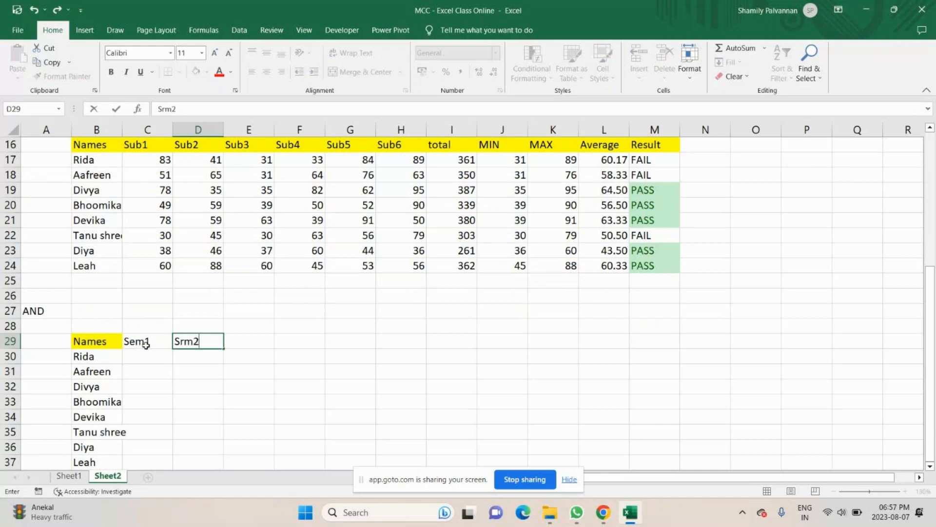
key(Tab)
key(shift+Tab)
text(Sem2)
key(Tab)
text(Sem)
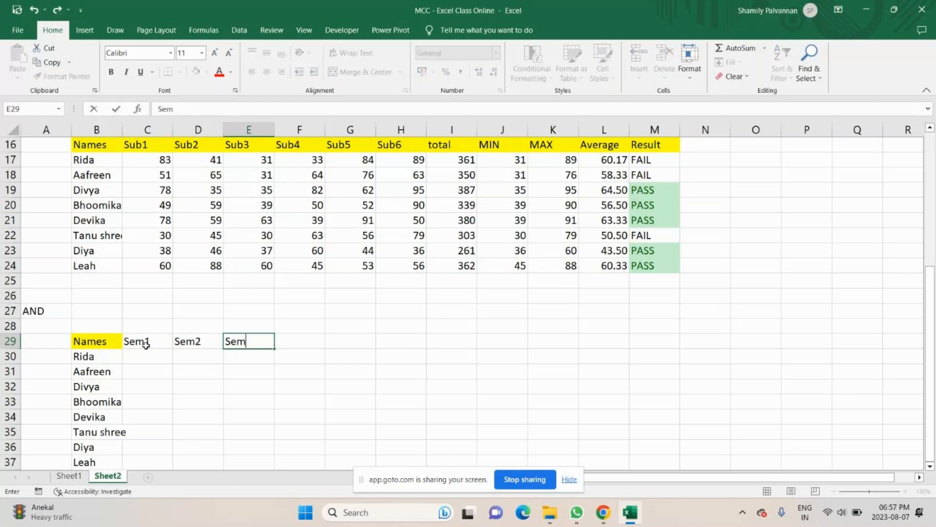
text(3)
key(Return)
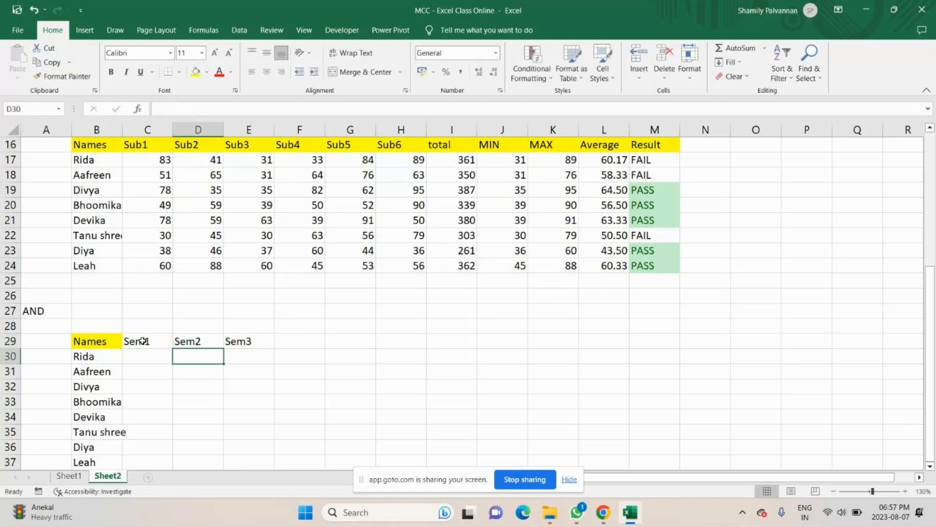
Enter Pass in C30 as the first student's Sem1 result
click(141, 355)
scroll(141, 356, down, 1)
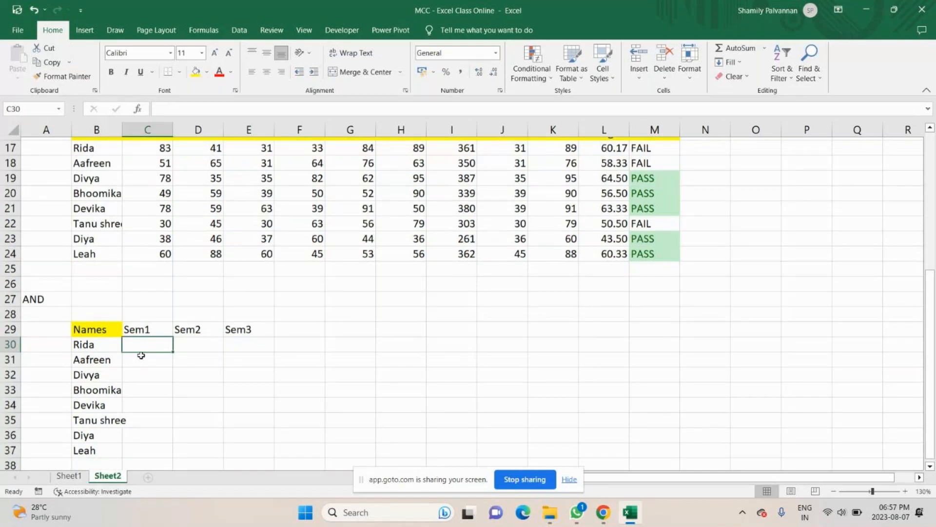
scroll(188, 340, down, 1)
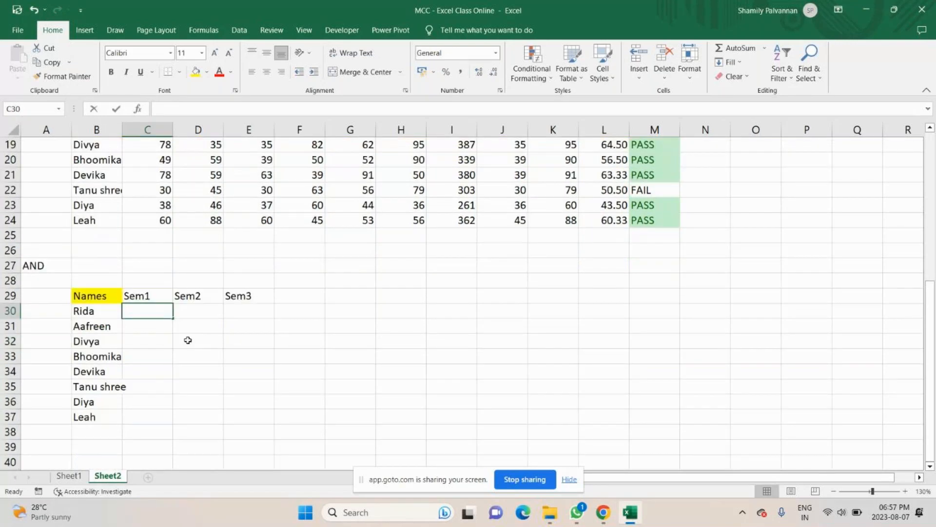
key(BackSpace)
text(Pass)
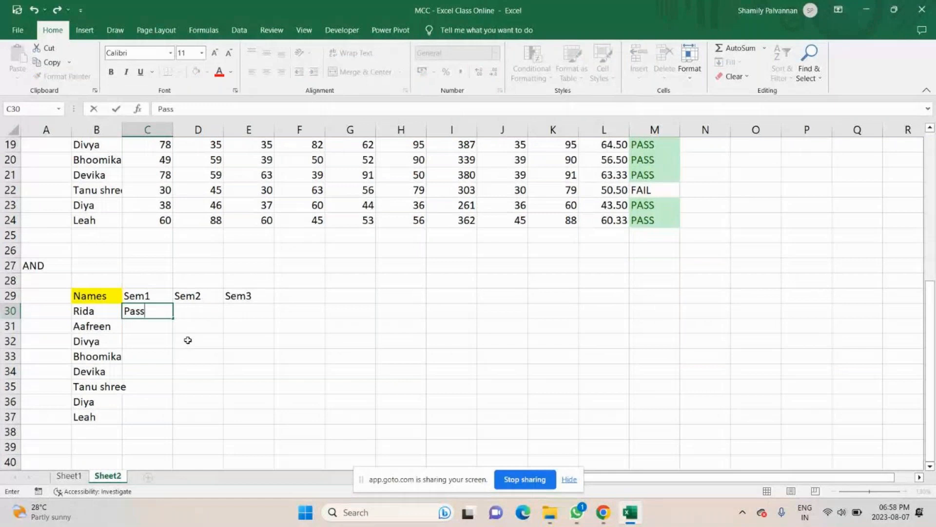
key(Return)
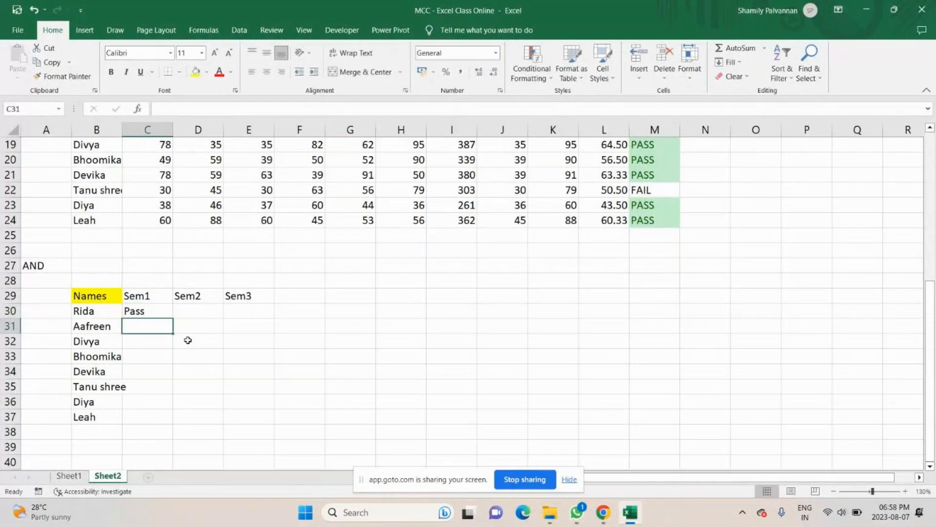
Copy Pass from C30 into D30 and E30 for the first student's Sem2 and Sem3 results
key(Up)
key(Left)
key(Left)
key(Right)
key(Right)
key(ctrl+c)
key(Right)
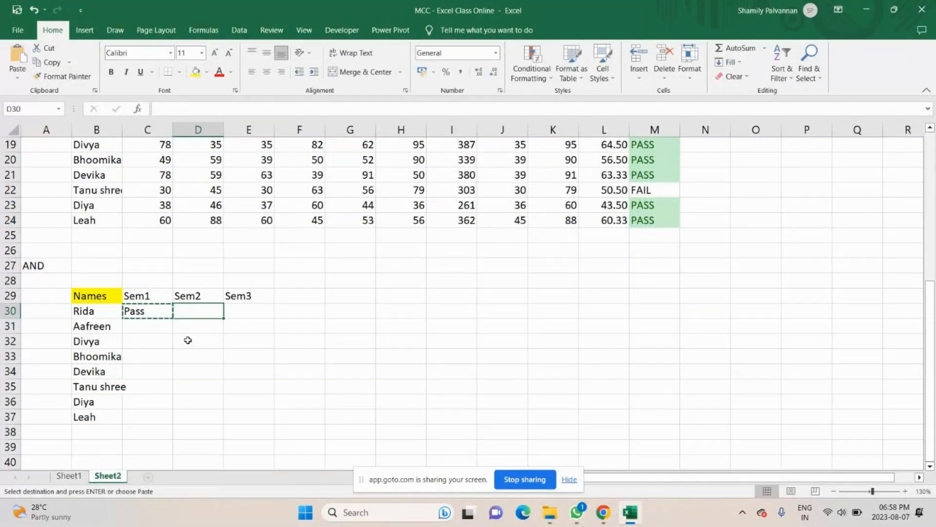
key(ctrl+v)
key(Right)
key(ctrl+v)
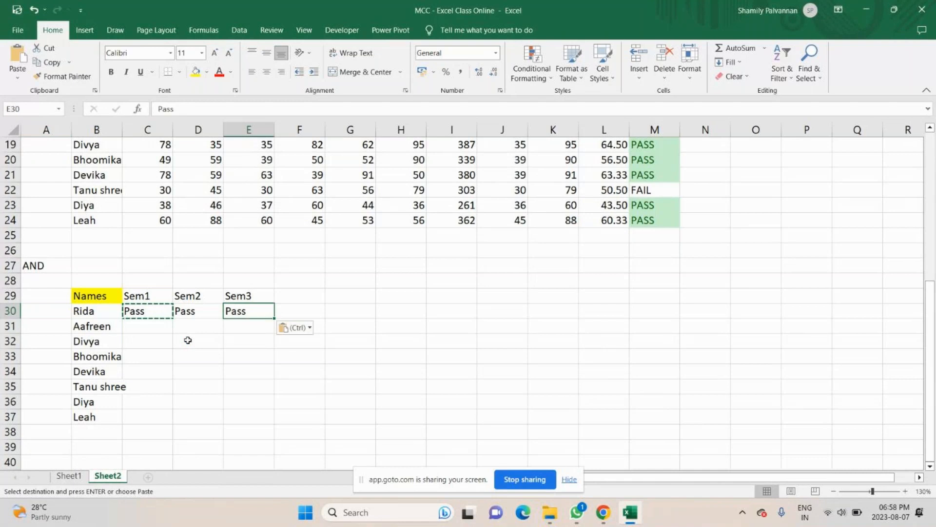
Paste Pass into C31 and E31 for the second student, skipping the Sem2 cell
key(Down)
key(Left)
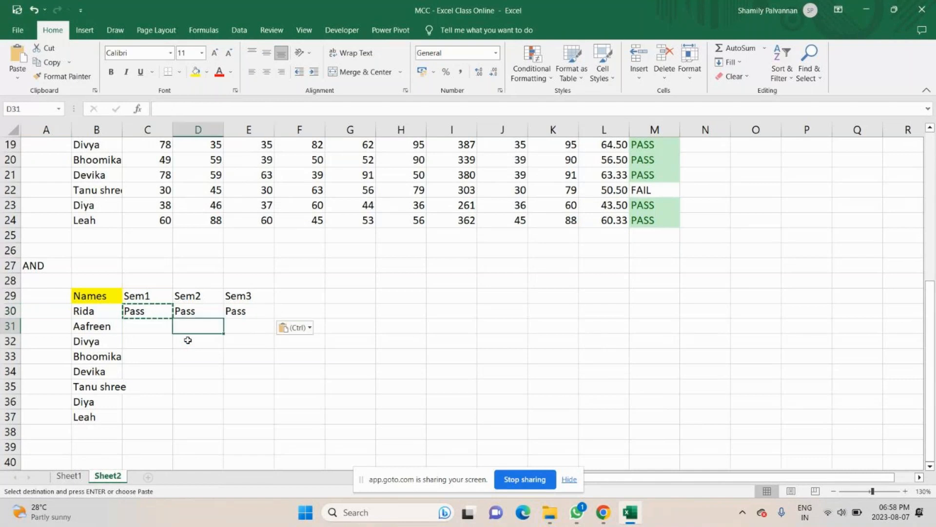
key(Left)
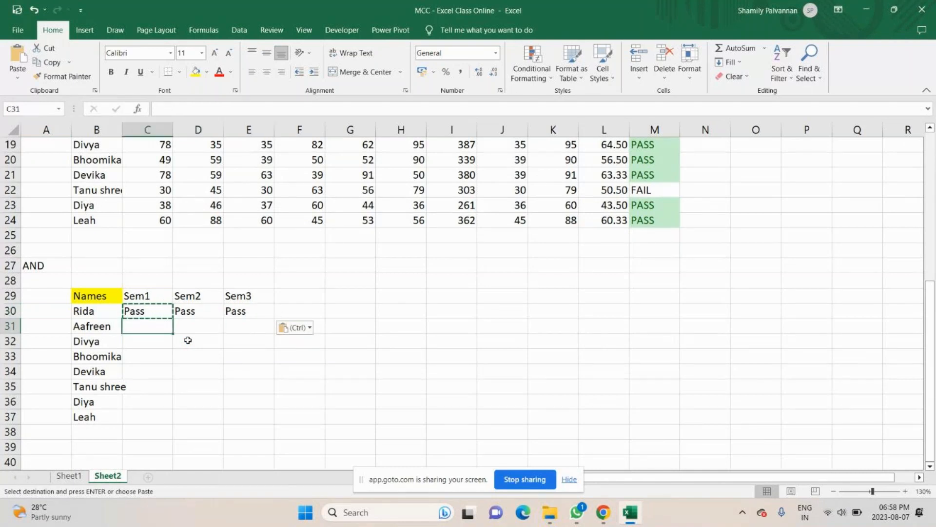
key(ctrl+v)
key(Right)
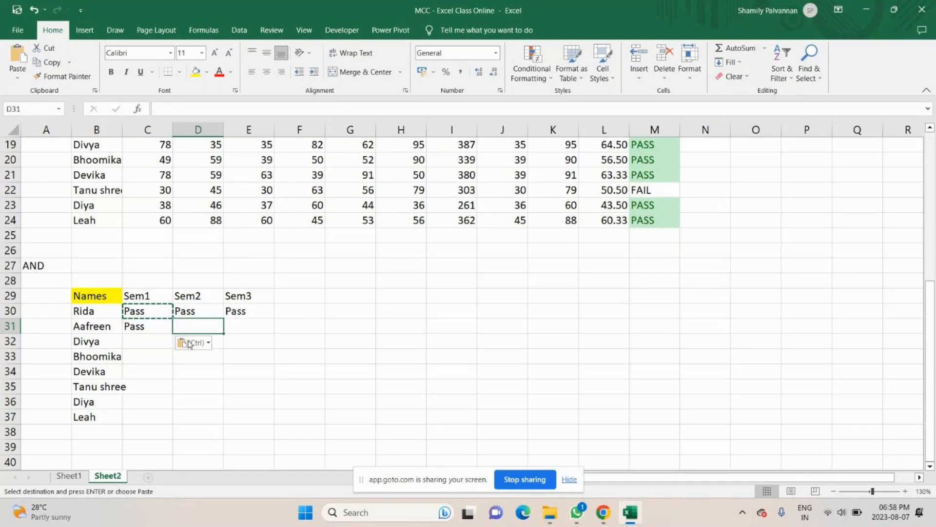
key(Right)
key(ctrl+v)
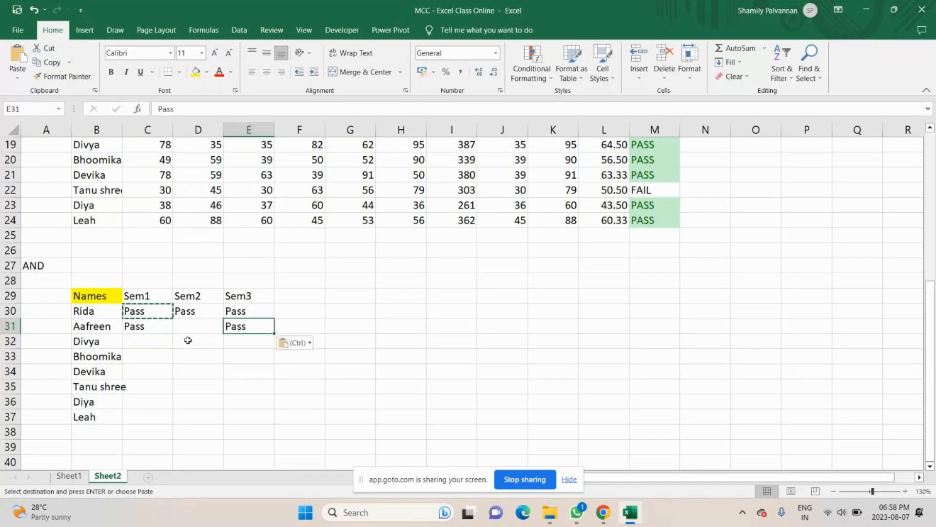
Paste Pass into all three semester cells C32:E32 of the third student
key(Left)
key(Left)
key(Down)
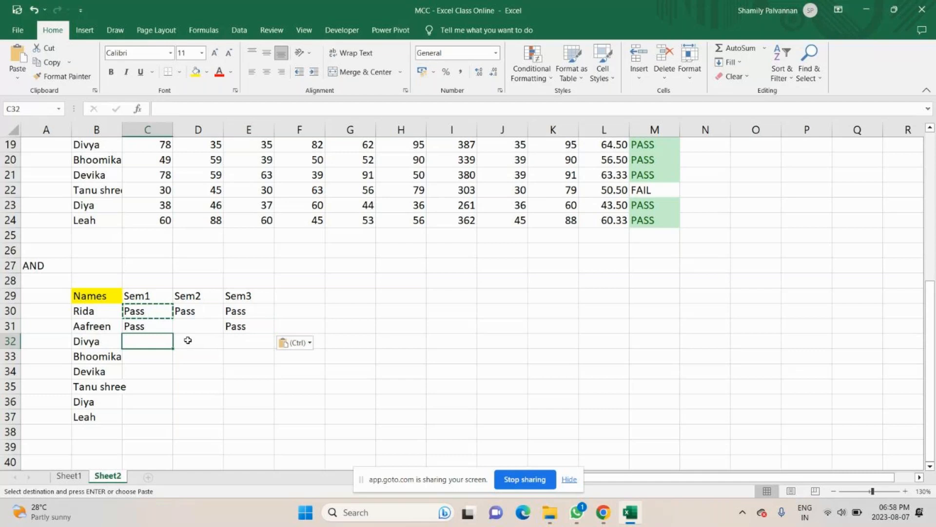
key(ctrl+v)
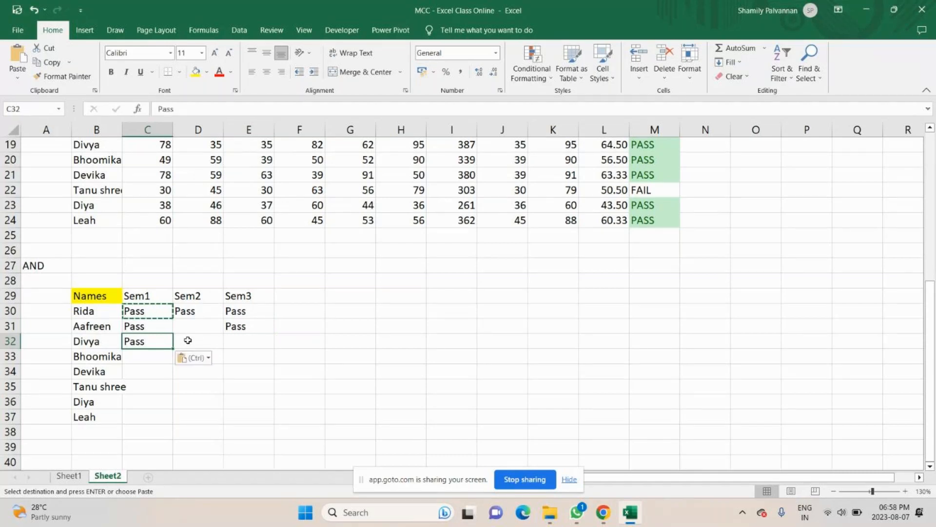
key(Right)
key(ctrl+v)
key(Right)
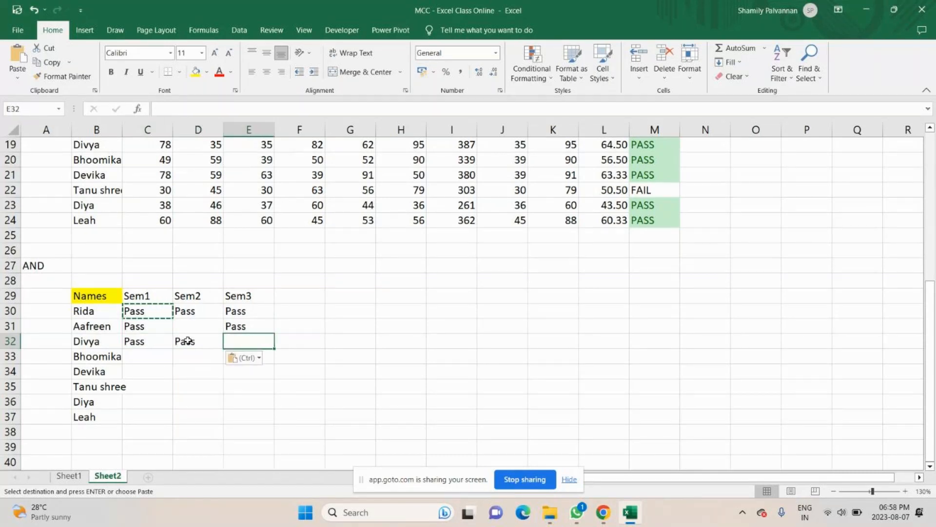
key(ctrl+v)
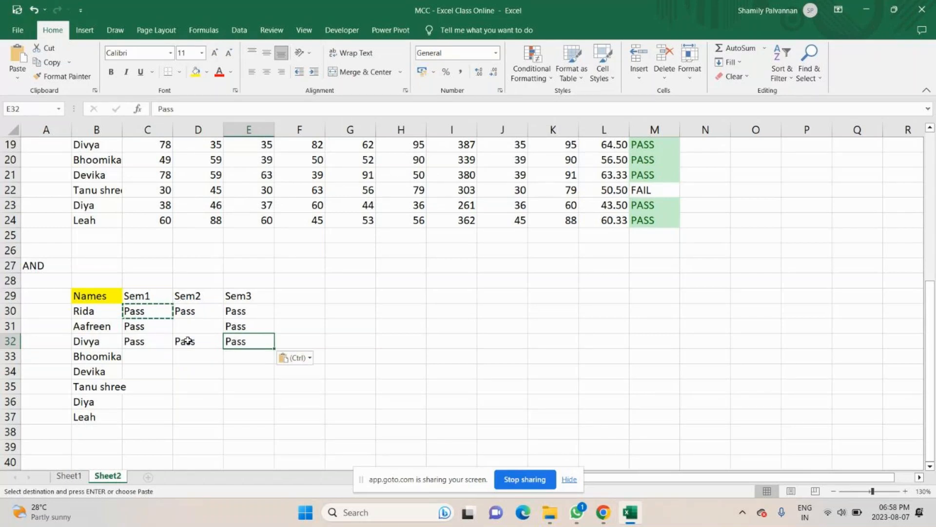
Fill in Pass in C33 for the fourth student and in C34 and D34 for the fifth
key(Down)
key(Left)
key(Left)
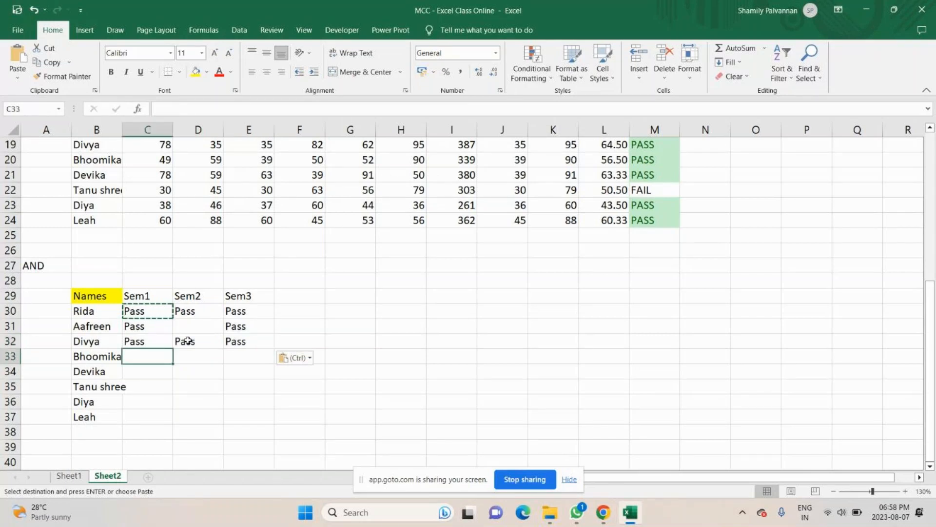
key(ctrl+v)
key(Right)
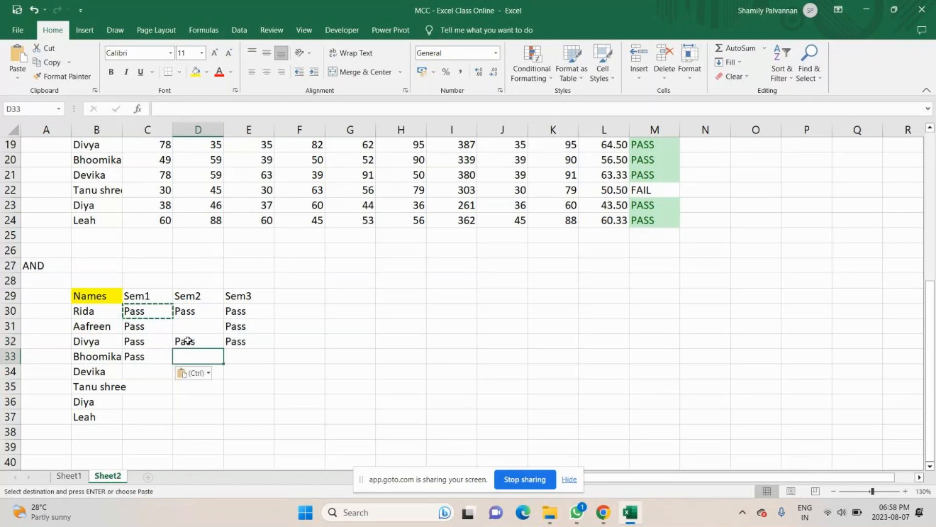
key(Left)
key(Down)
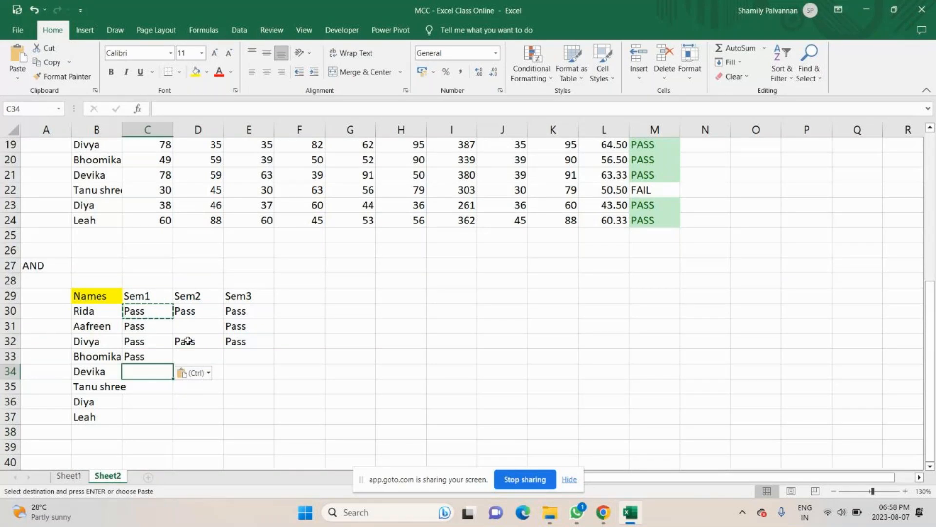
text(Pass)
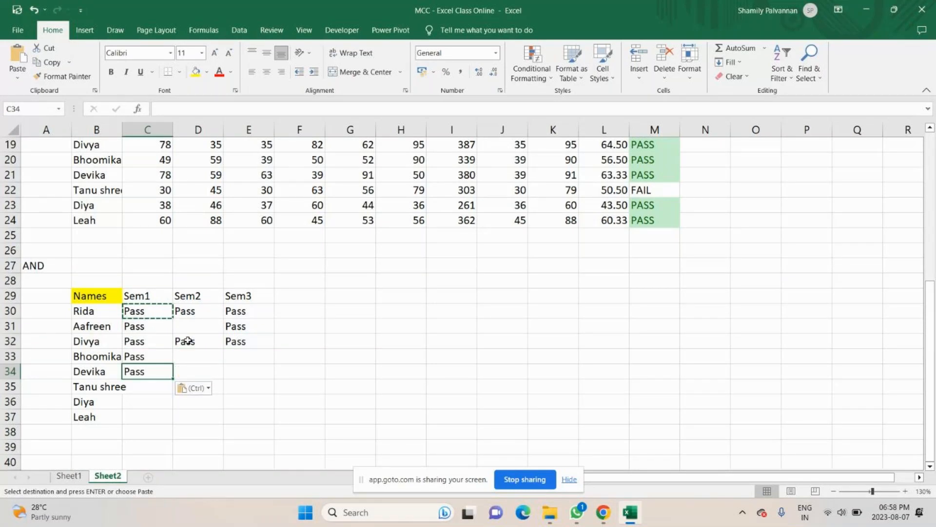
key(Right)
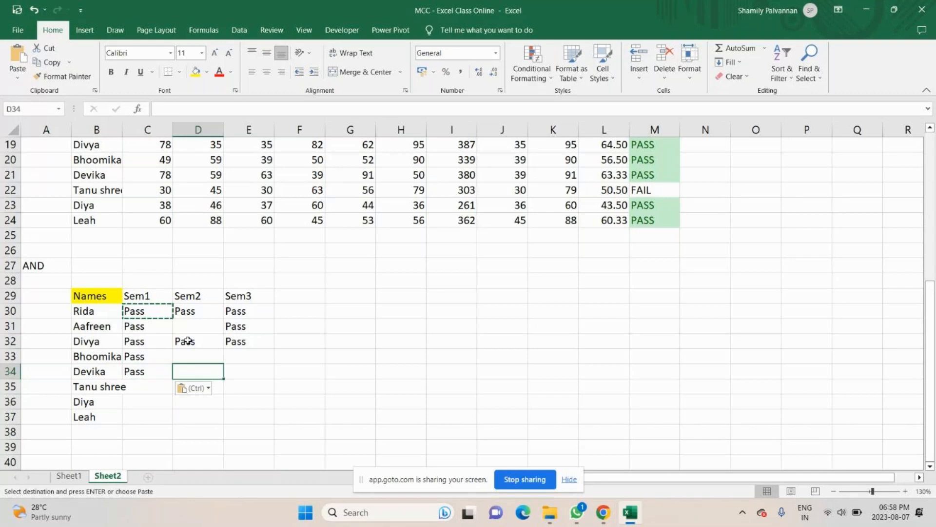
text(Pass)
Leave row 35 blank and fill in Pass in C36, D36 and E36
key(Down)
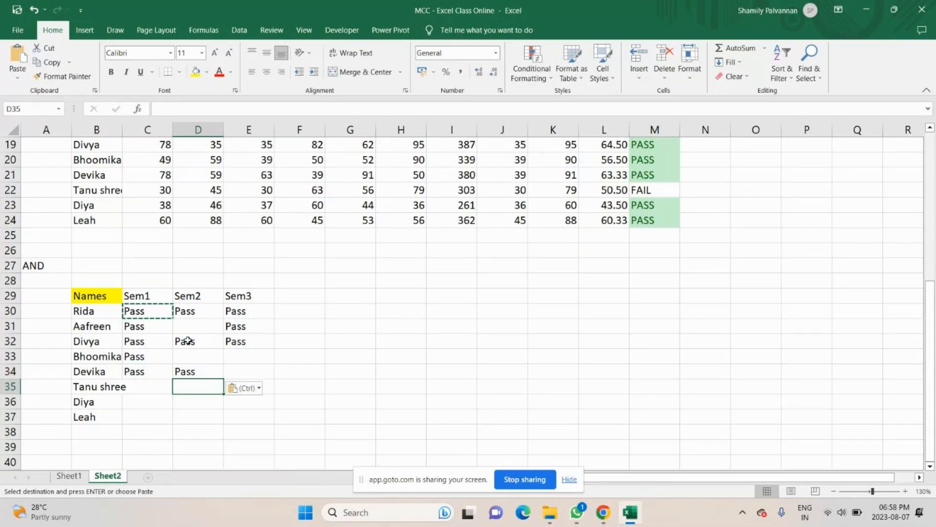
key(Left)
key(Down)
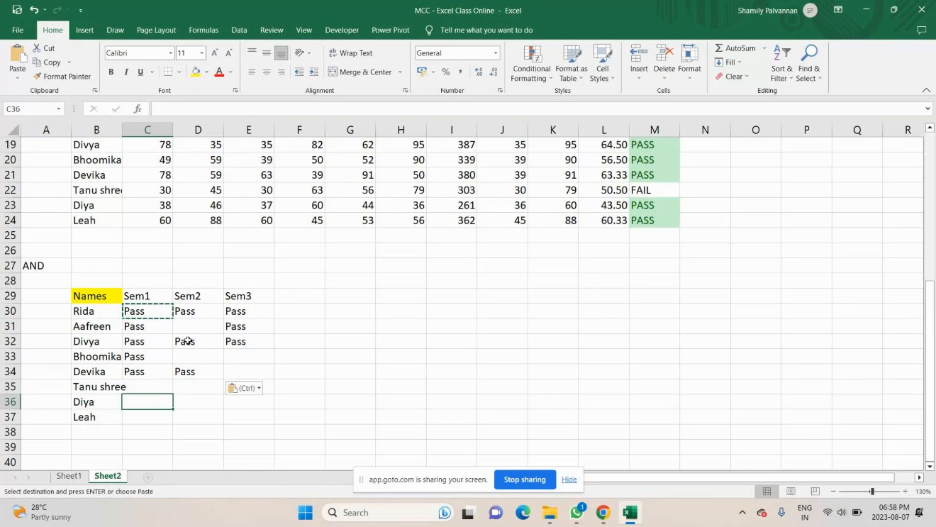
text(Pass)
key(Right)
text(Pass)
key(Right)
text(Pass)
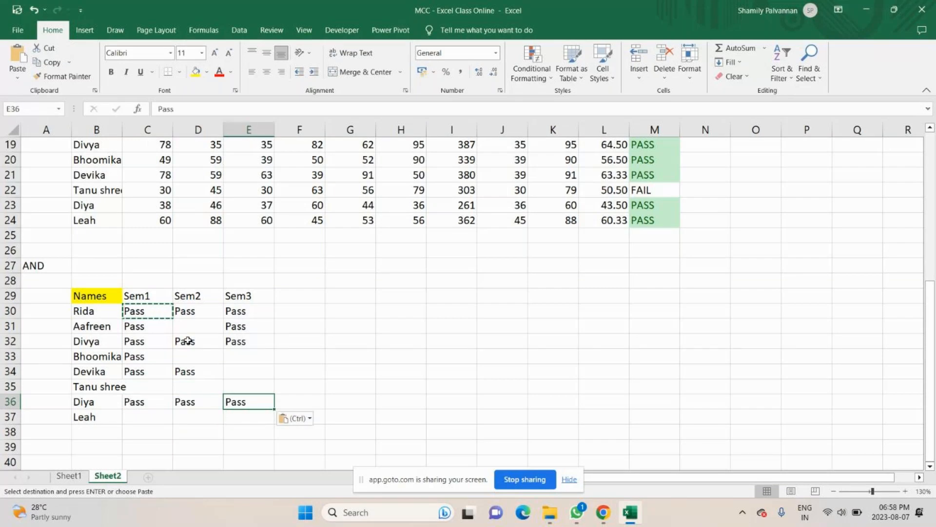
Fill in Pass in E37 as the last student's Sem3 result
key(Left)
key(Down)
key(Up)
key(Up)
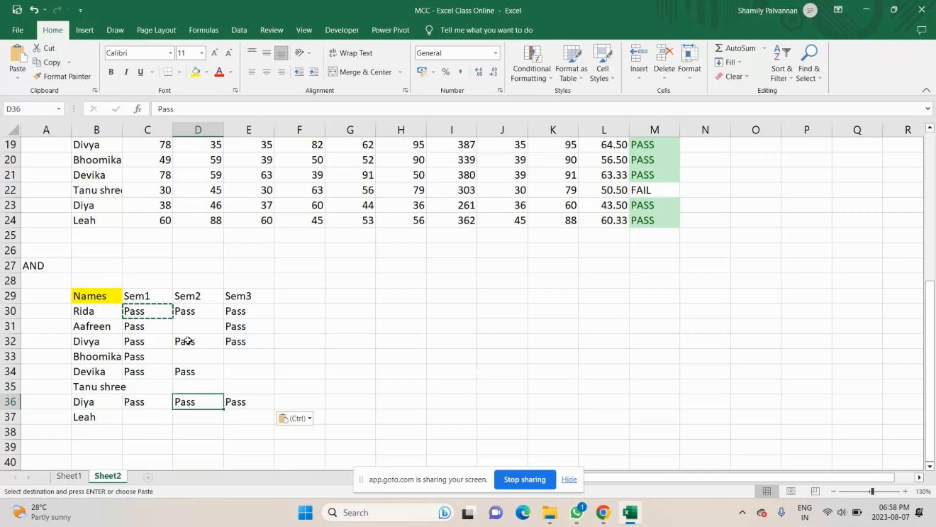
key(Down)
key(Left)
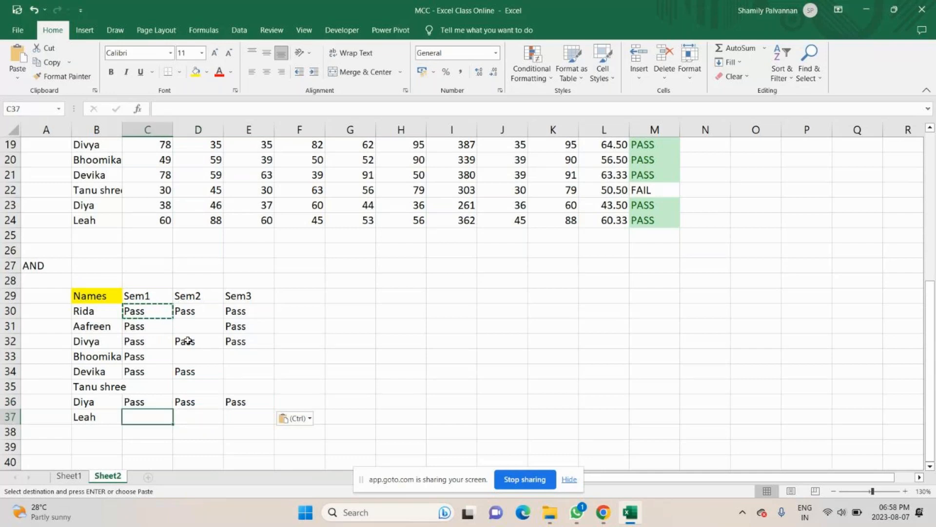
key(Right)
key(Right)
text(Pass)
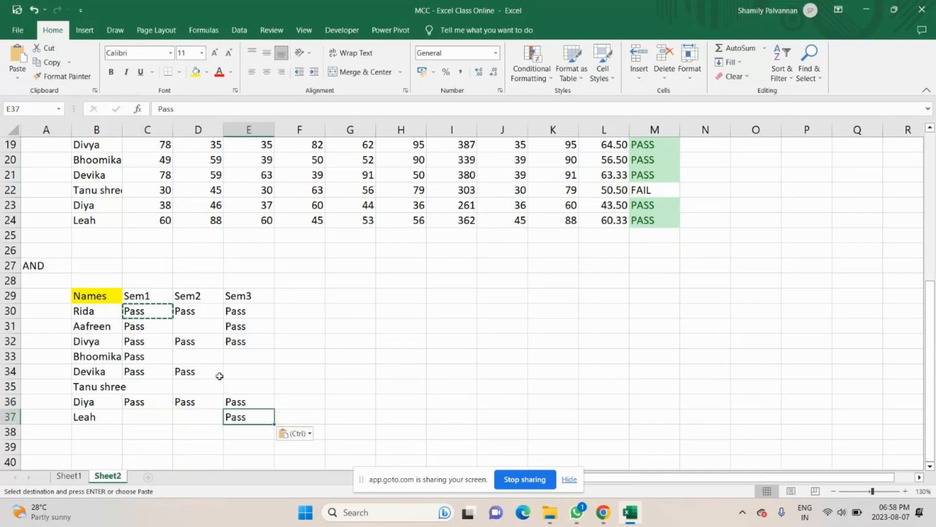
Enter Fail in D31 as the second student's Sem2 result
click(189, 325)
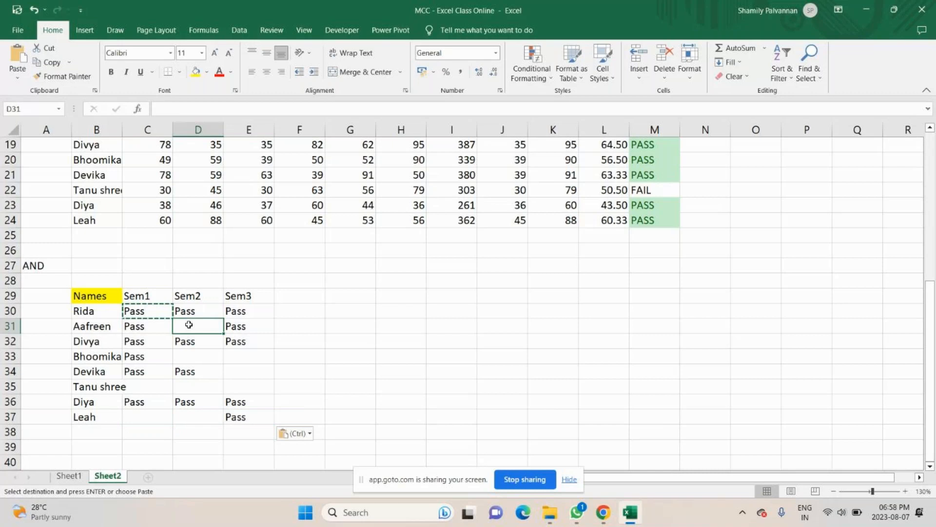
text(Fail)
key(Return)
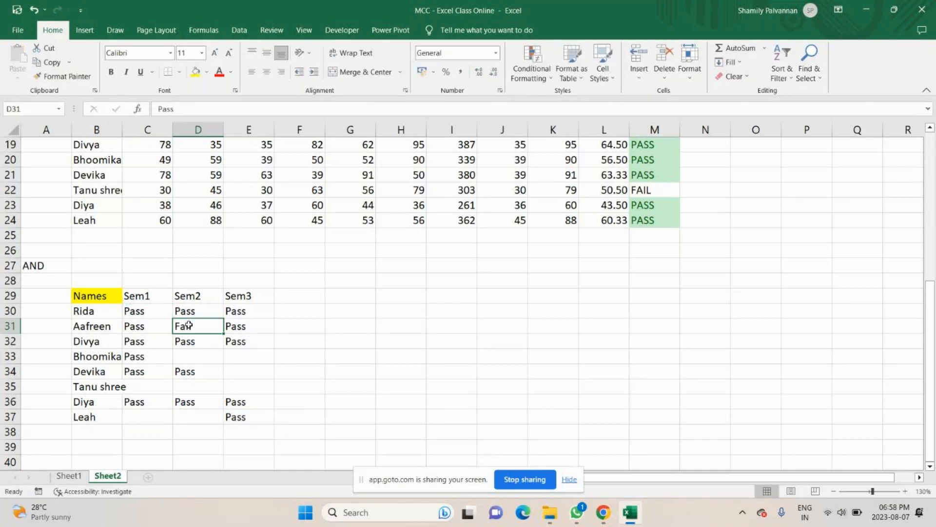
Copy Fail from D31 into D33 and E33 for the fourth student's Sem2 and Sem3 results
click(189, 325)
key(ctrl+c)
key(Down)
key(Down)
key(ctrl+v)
key(Right)
key(ctrl+v)
key(Left)
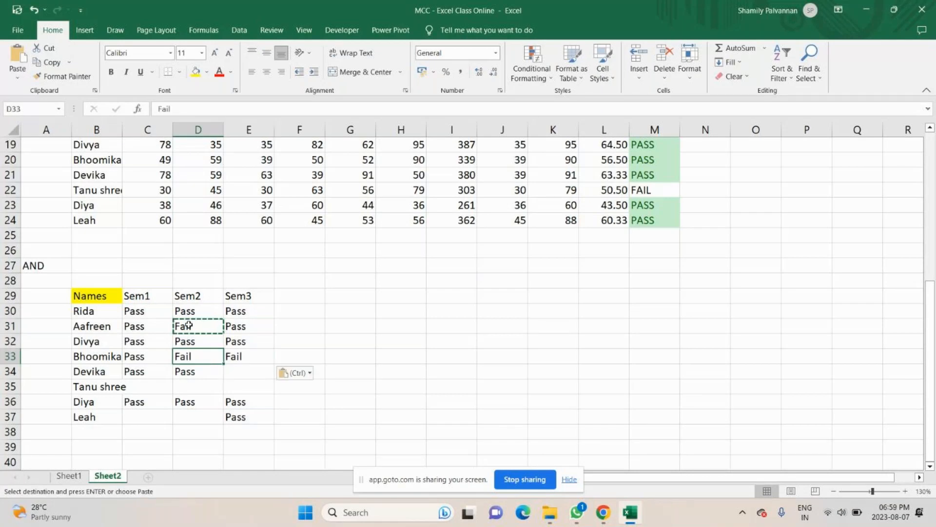
Copy Fail into C35, D35 and E35 as the sixth student's results for all three semesters
key(Down)
key(Left)
key(Down)
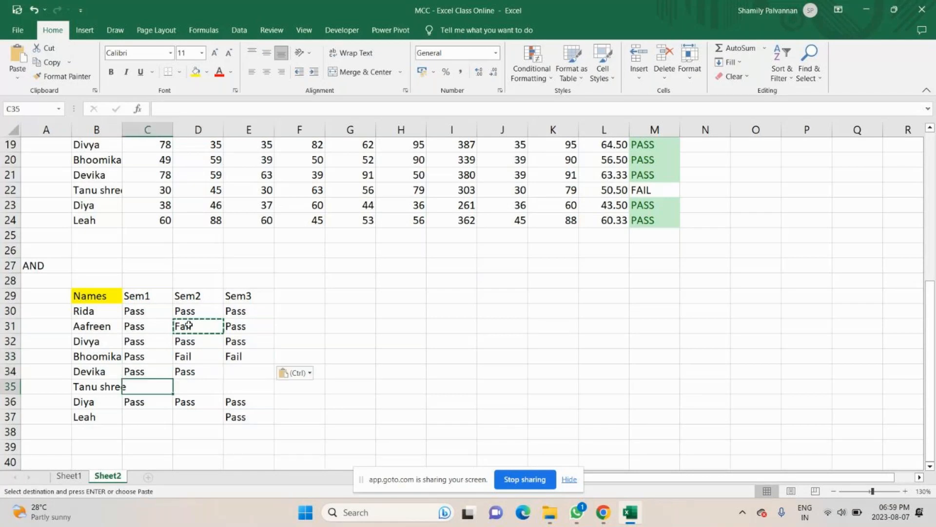
key(ctrl+v)
key(Right)
key(ctrl+v)
key(Right)
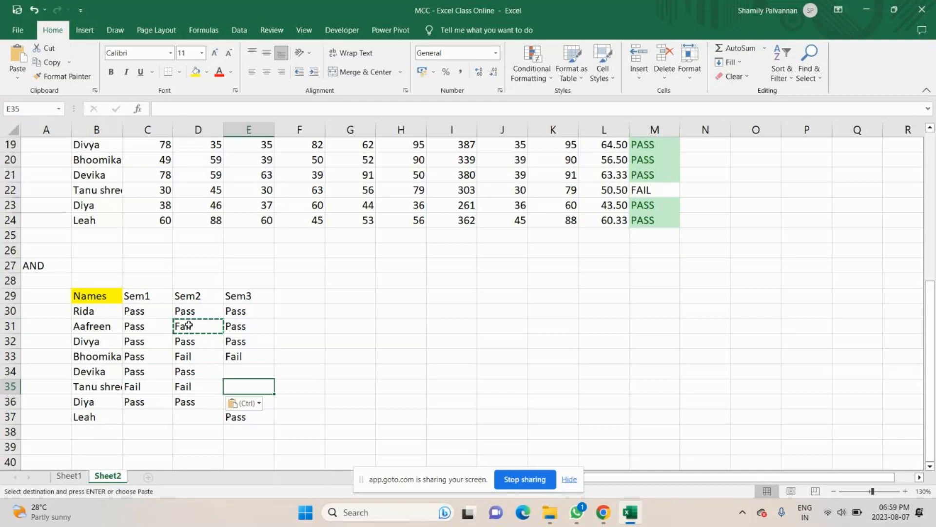
key(ctrl+v)
Copy Fail into E34 as the fifth student's Sem3 result
key(Down)
key(Up)
key(Up)
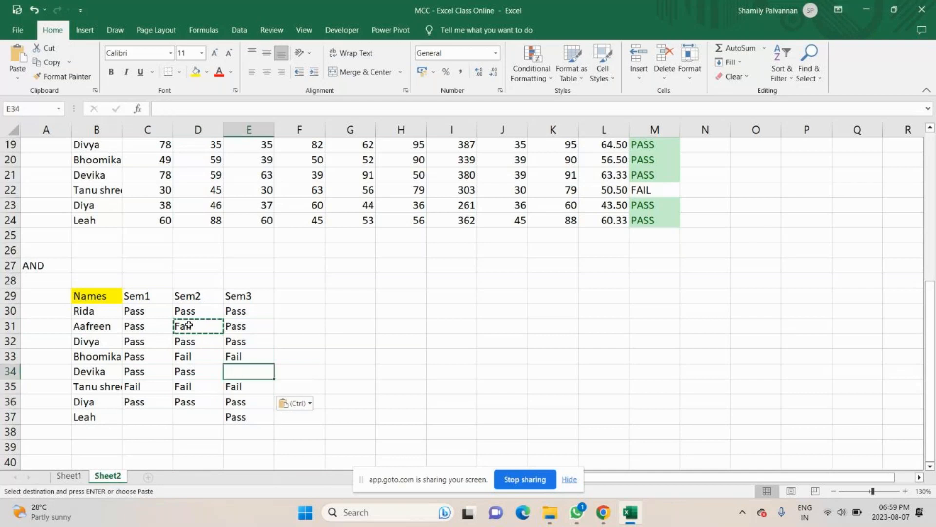
key(ctrl+v)
Copy Fail into D37 and C37 as the last student's Sem2 and Sem1 results
key(Down)
key(Down)
key(Down)
key(Left)
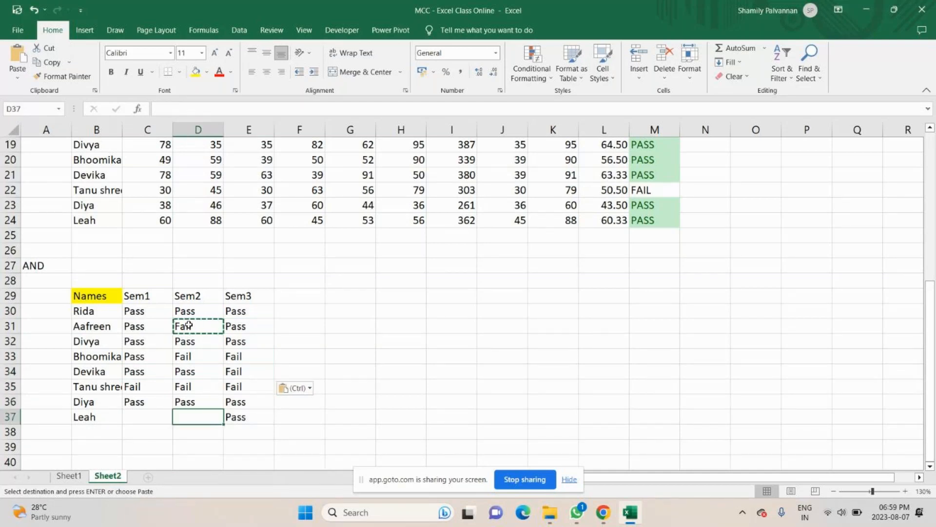
key(ctrl+v)
key(Left)
key(ctrl+v)
Fill the Sem1, Sem2 and Sem3 header cells C29:E29 with yellow to match the Names header
key(ctrl+Up)
key(ctrl+shift+Right)
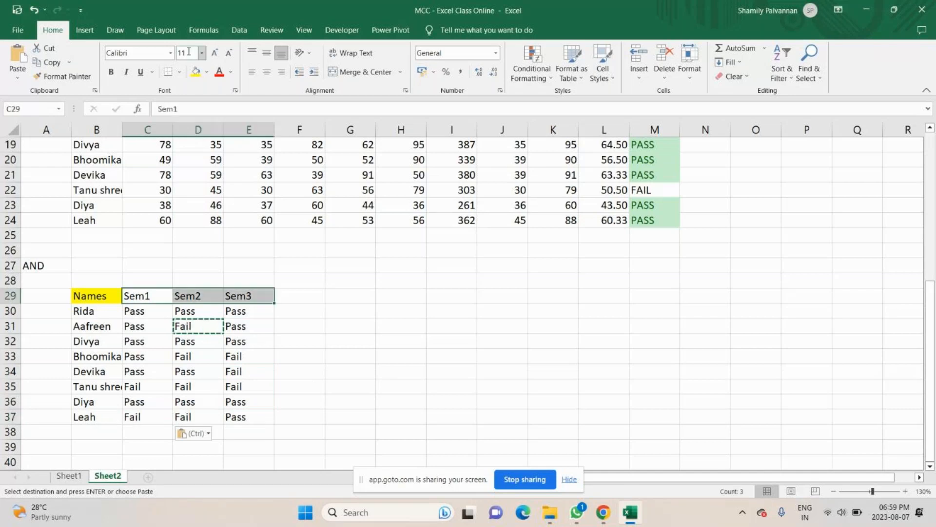
drag(100, 295, 254, 417)
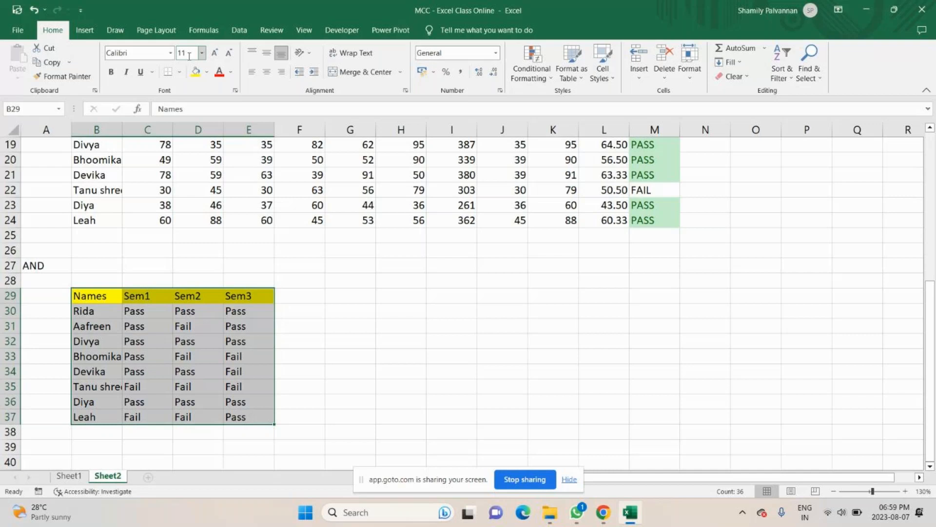
click(196, 72)
click(540, 317)
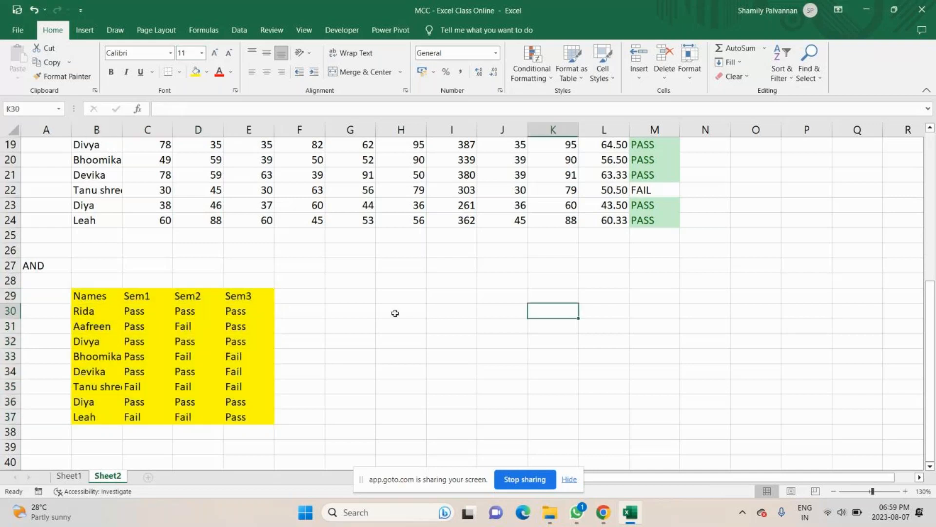
key(ctrl+z)
click(90, 311)
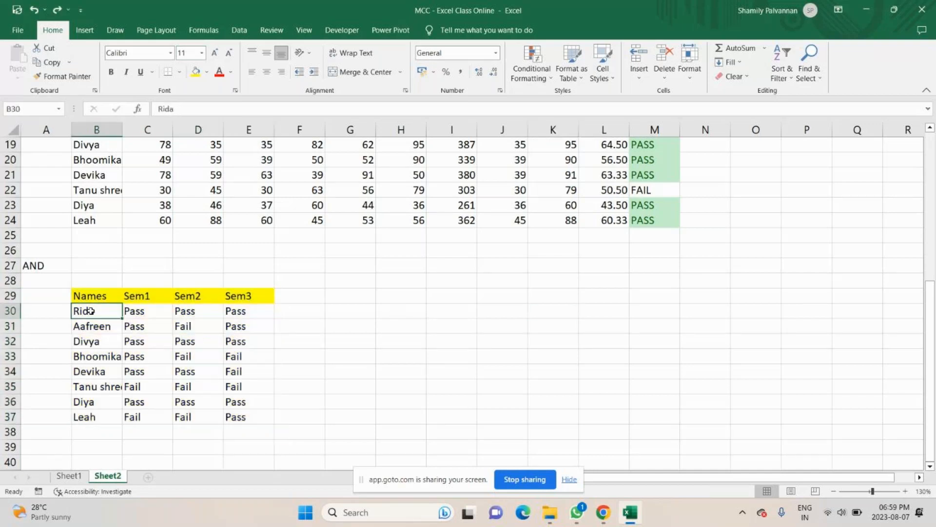
Apply All Borders to the semester results table B29:E37
drag(91, 296, 243, 417)
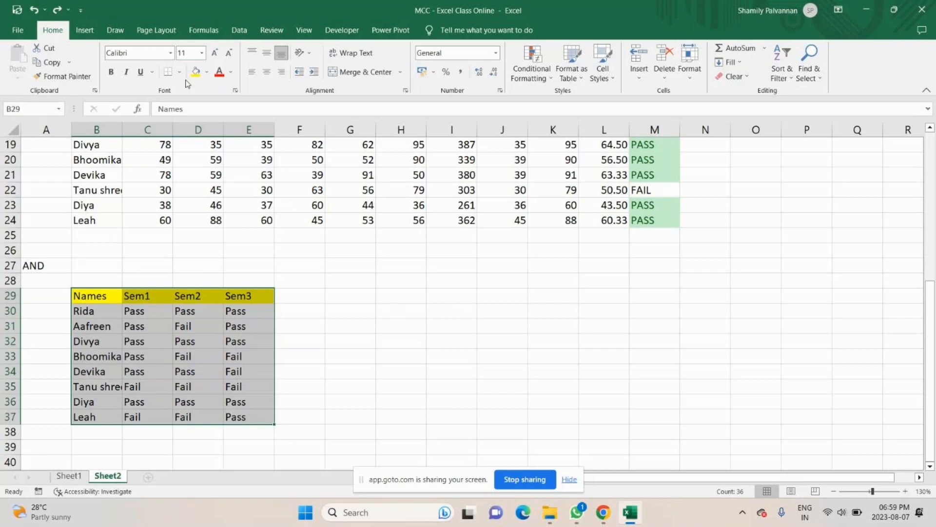
click(180, 72)
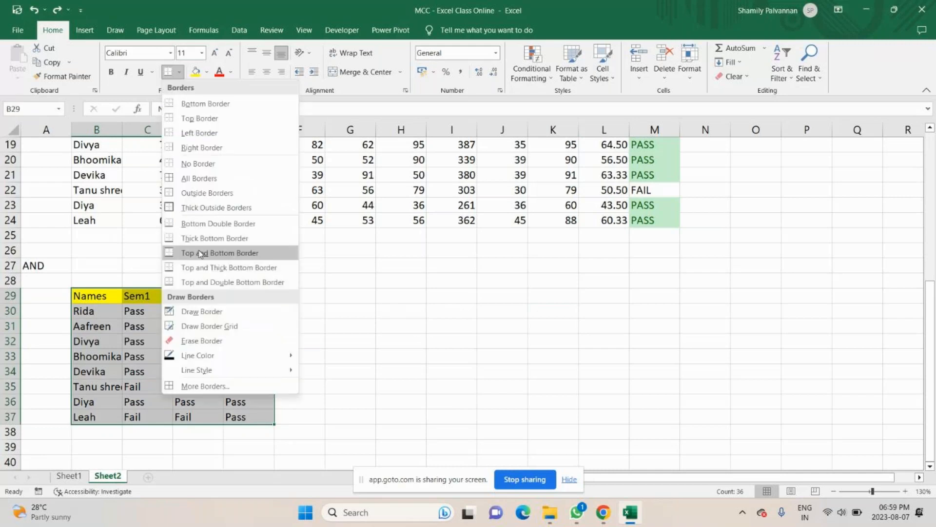
click(199, 178)
click(401, 281)
Enter the note any student -passed all subjects - "Promoted in cell K30
click(561, 312)
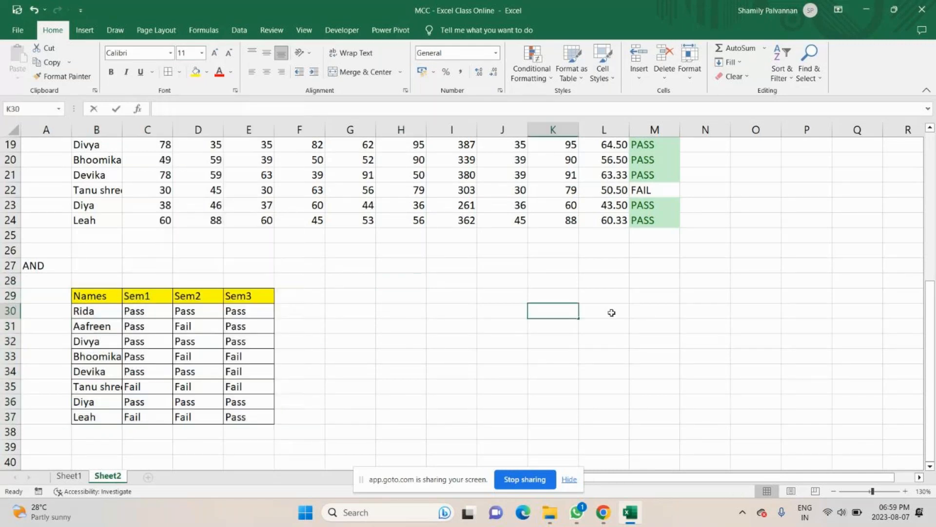
text(any student )
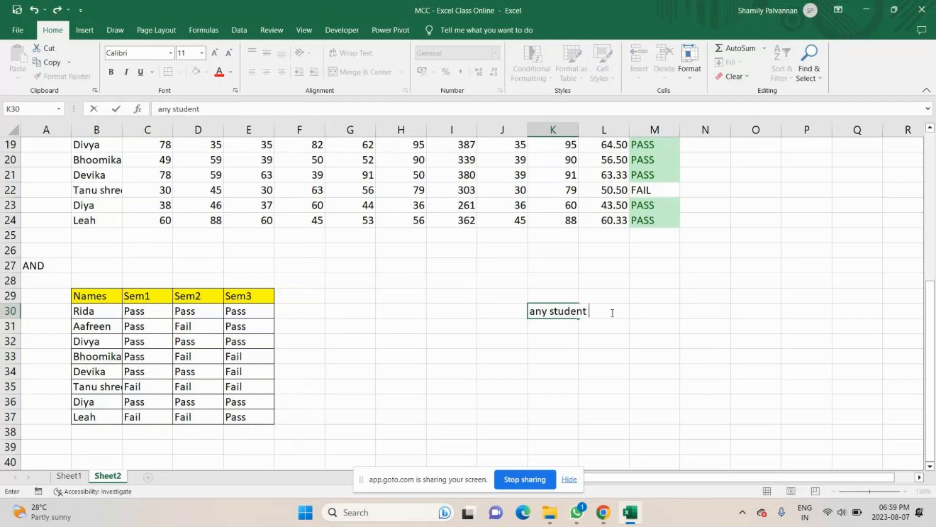
text(-passed all)
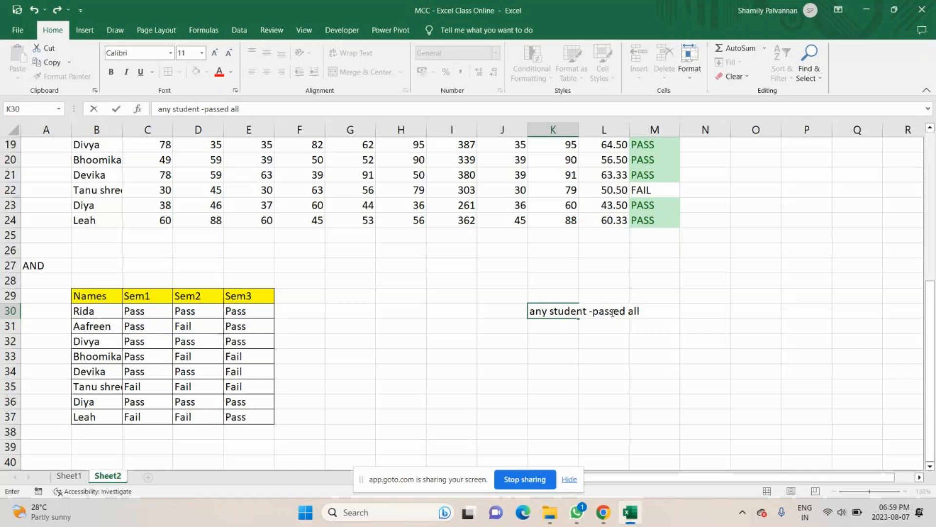
text(subjects)
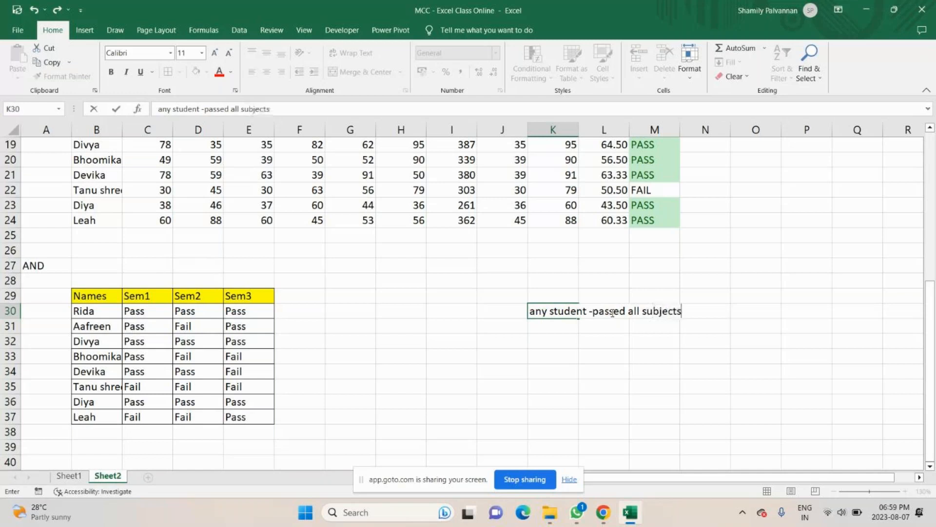
text( -)
key(BackSpace)
key(BackSpace)
text(- "Promoted)
key(Return)
Enter the second rule note any 1 sem - fails = Blank in cell K31
text(a)
text(any )
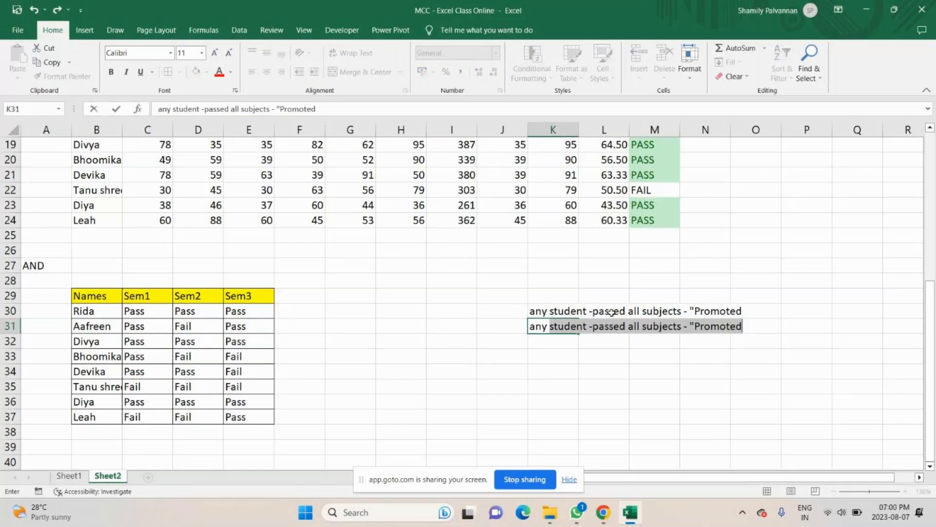
text(1 s)
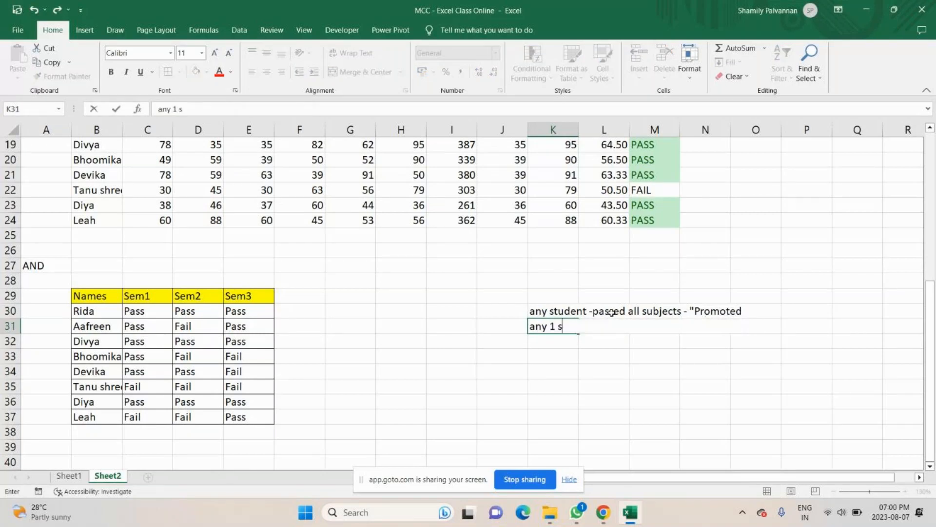
text(emm)
key(BackSpace)
text(- fails =)
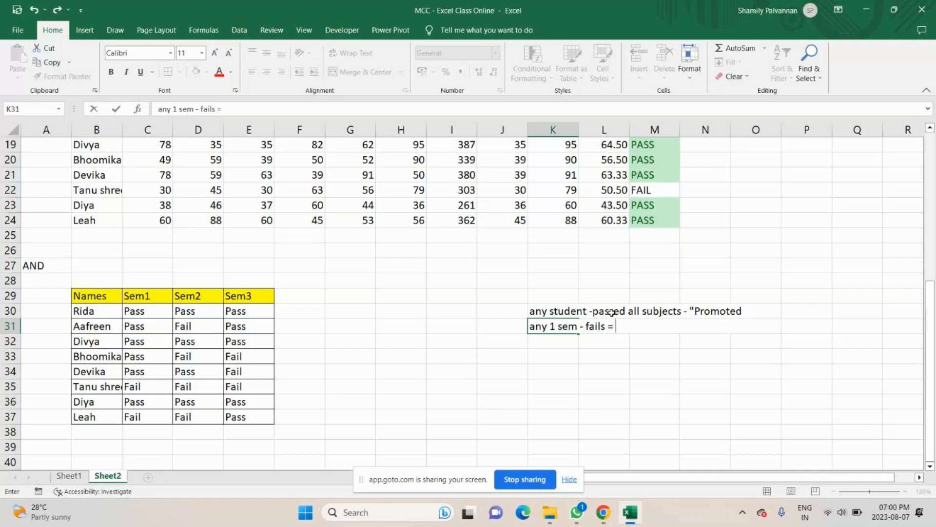
text( FAIL)
key(BackSpace)
key(BackSpace)
key(BackSpace)
key(BackSpace)
text(Blank)
key(Return)
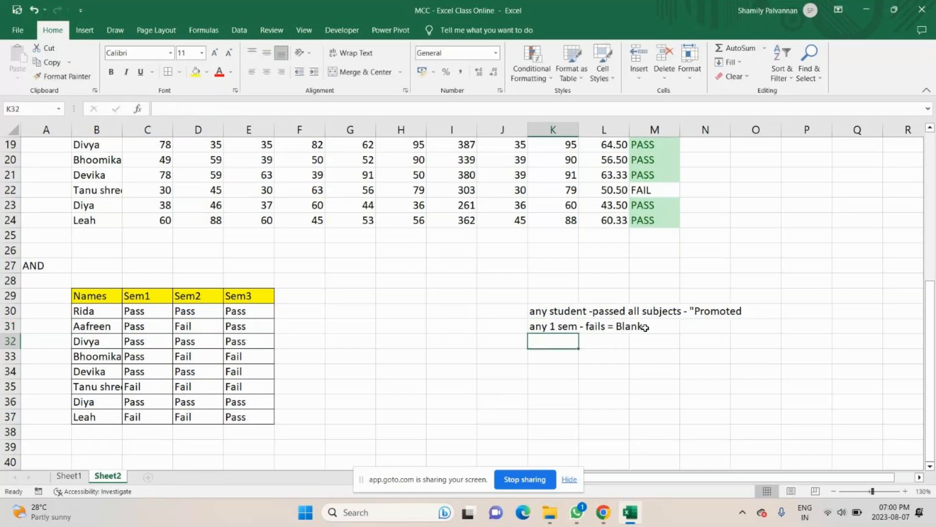
Add the missing closing quotation mark after Promoted in the K30 note
click(553, 308)
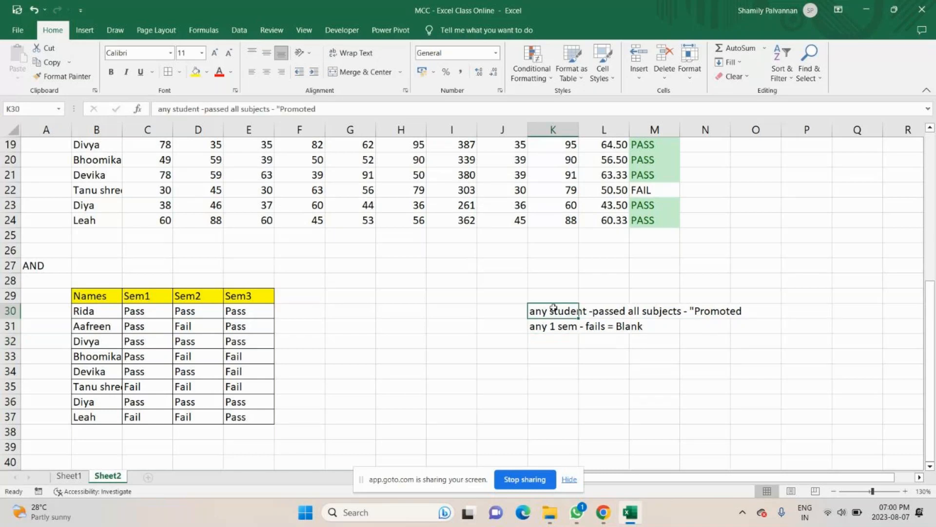
text(d)
key(Escape)
key(Down)
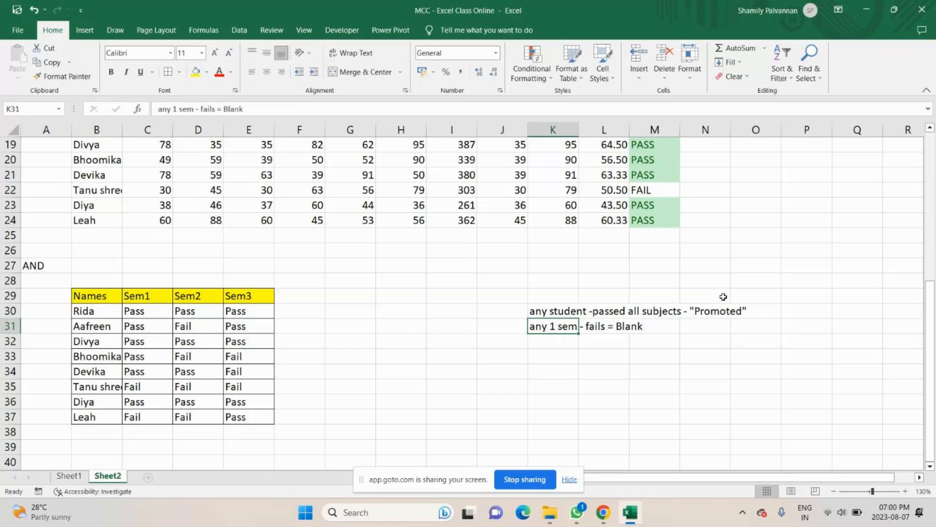
drag(76, 302, 218, 310)
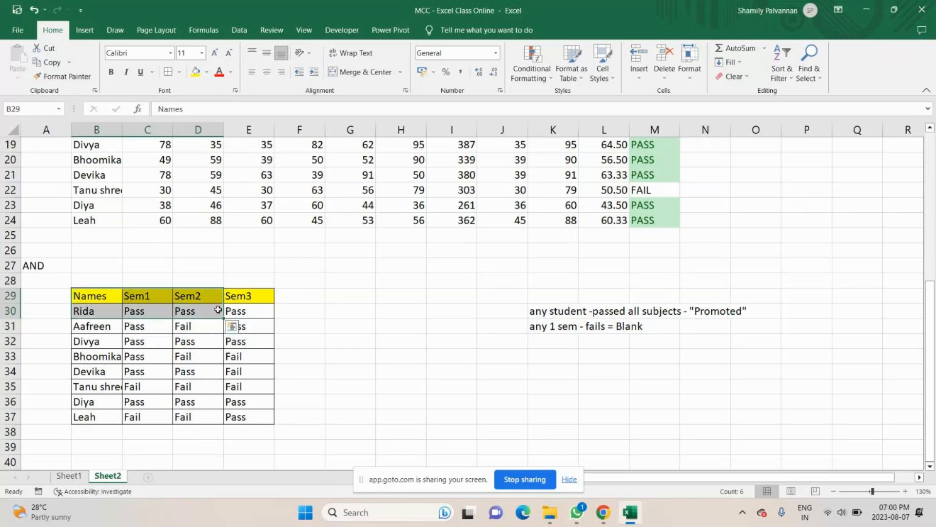
drag(146, 311, 249, 314)
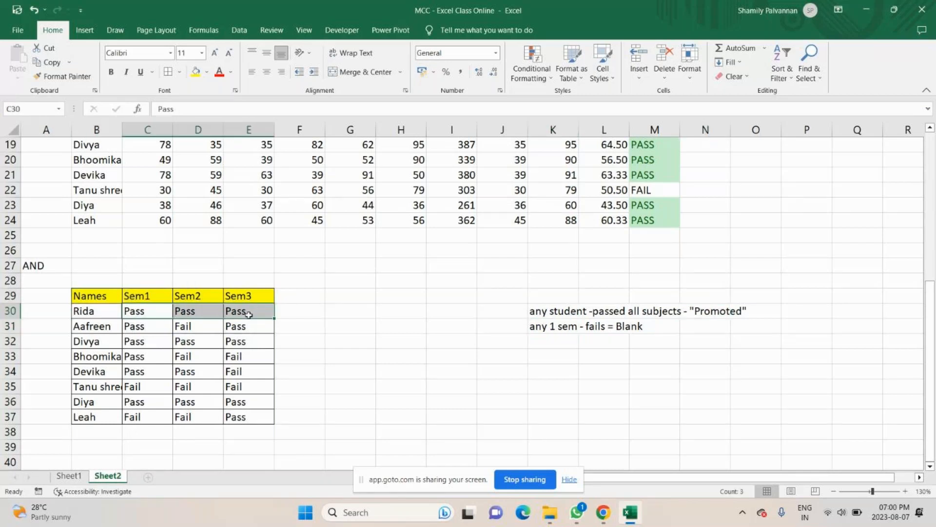
drag(146, 326, 248, 342)
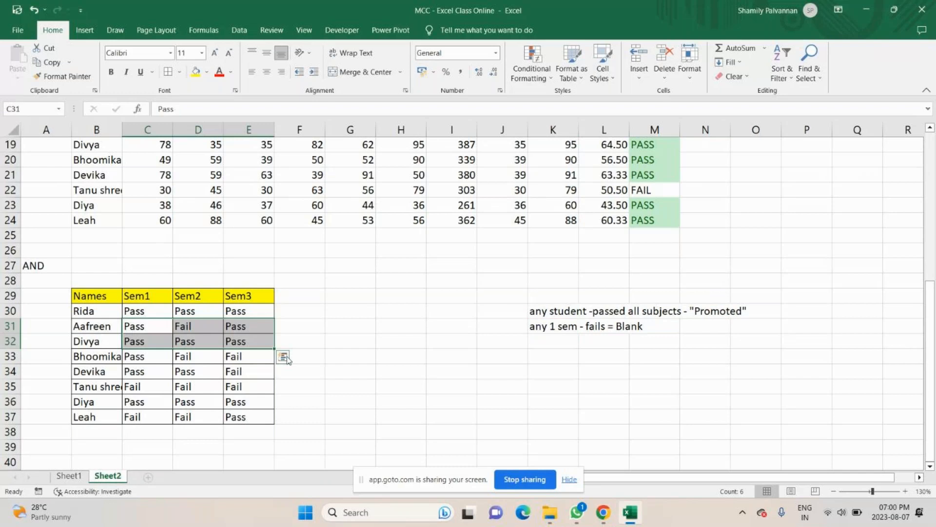
Enter the header Final Result in F29 and widen column F to fit it
double_click(289, 299)
text(F)
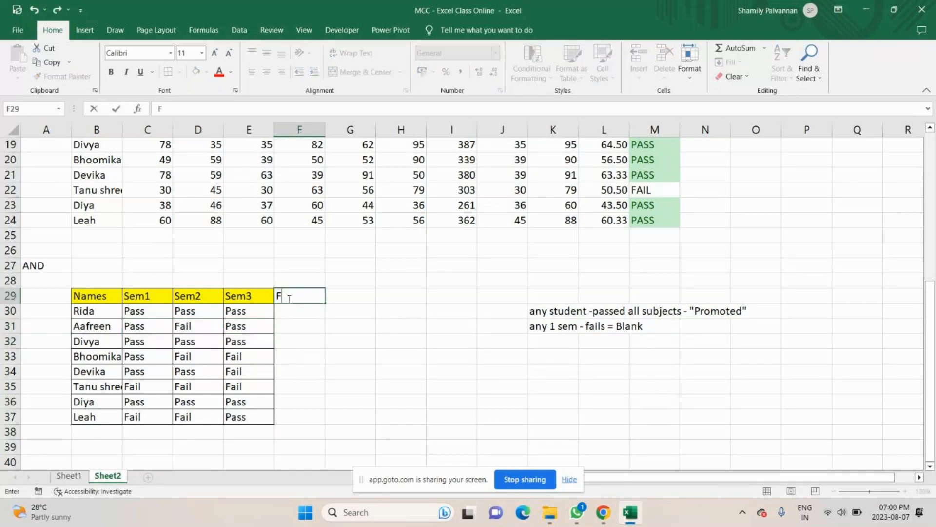
text(inal Result)
key(Return)
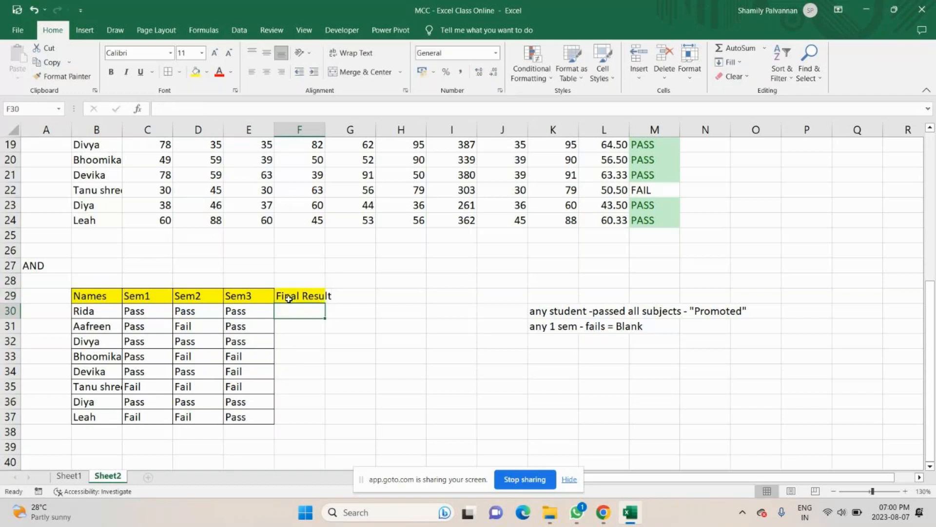
drag(325, 129, 335, 132)
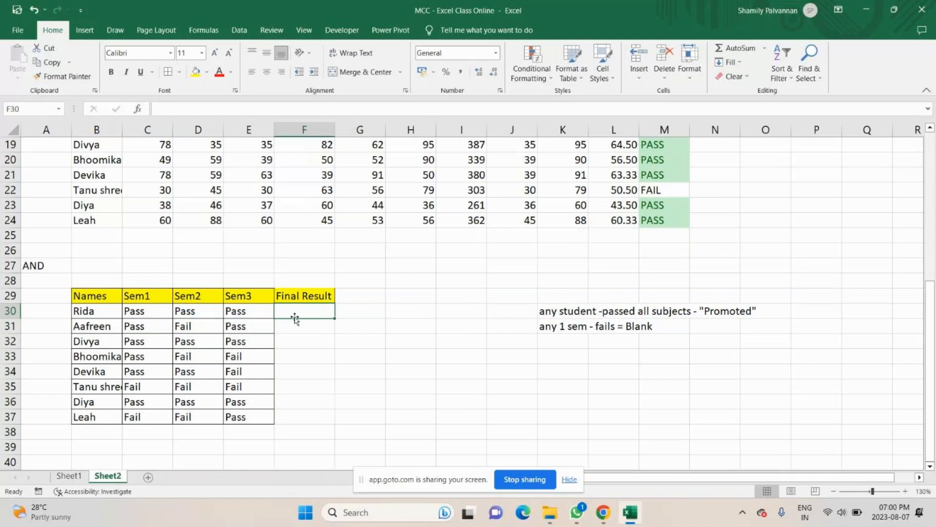
Review the first two students' semester results against their Final Result cells F30 and F31
drag(141, 310, 249, 311)
click(317, 312)
click(130, 328)
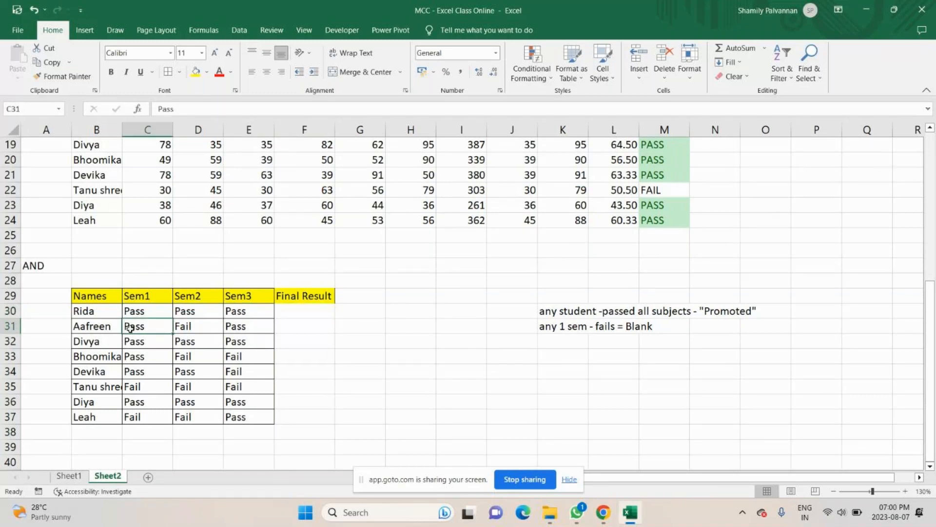
drag(129, 327, 248, 326)
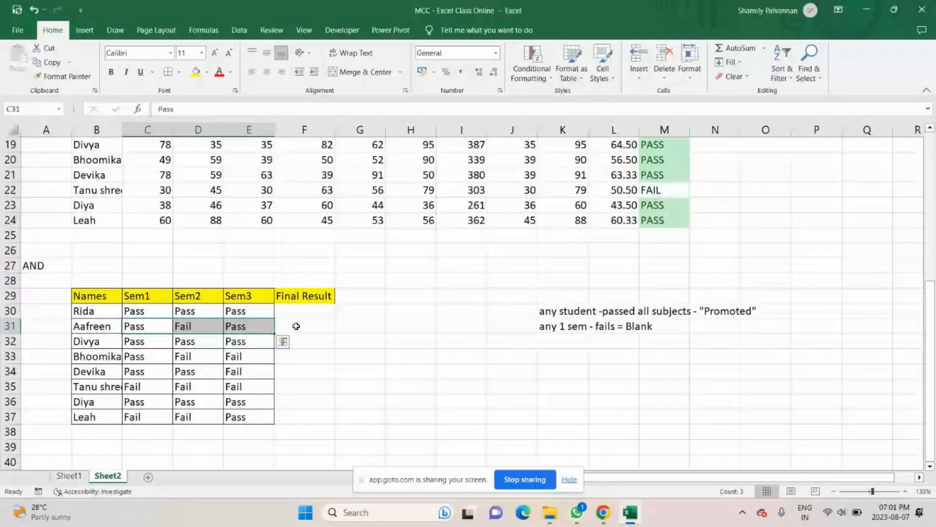
click(296, 326)
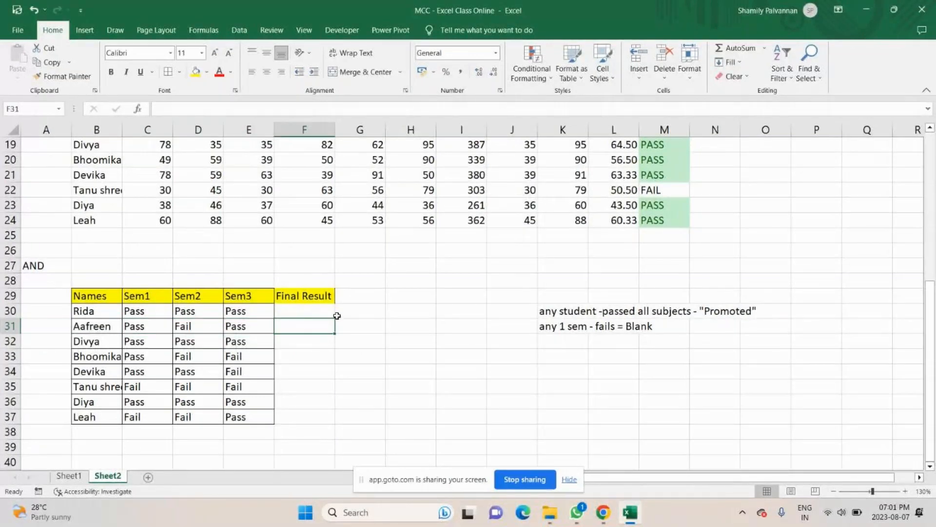
key(Up)
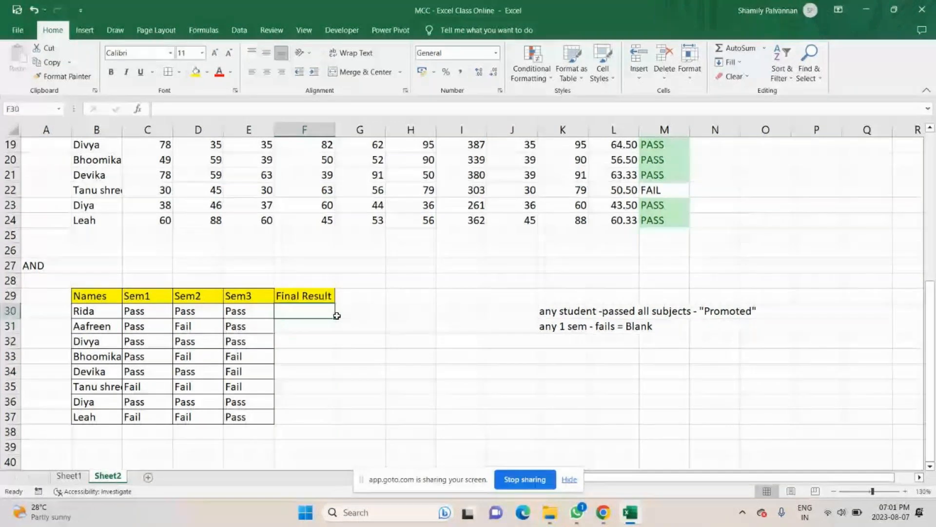
text(=i)
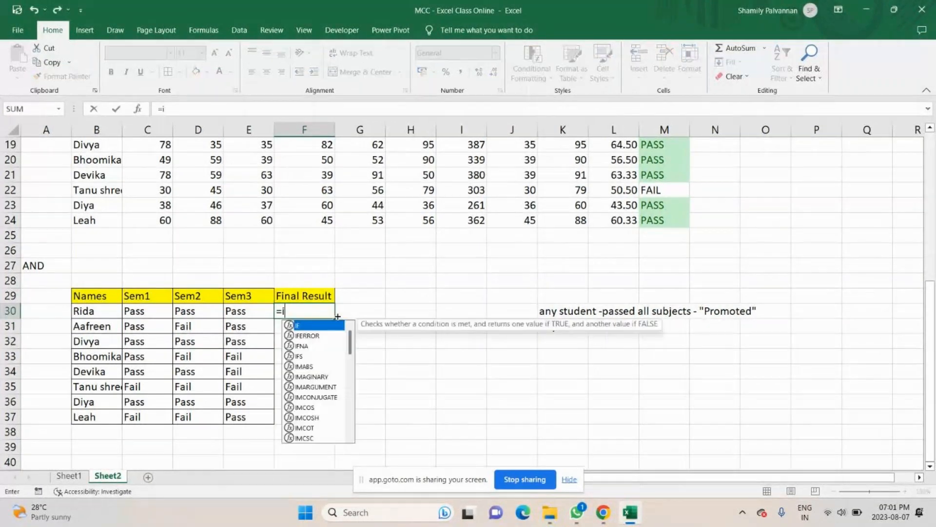
key(Tab)
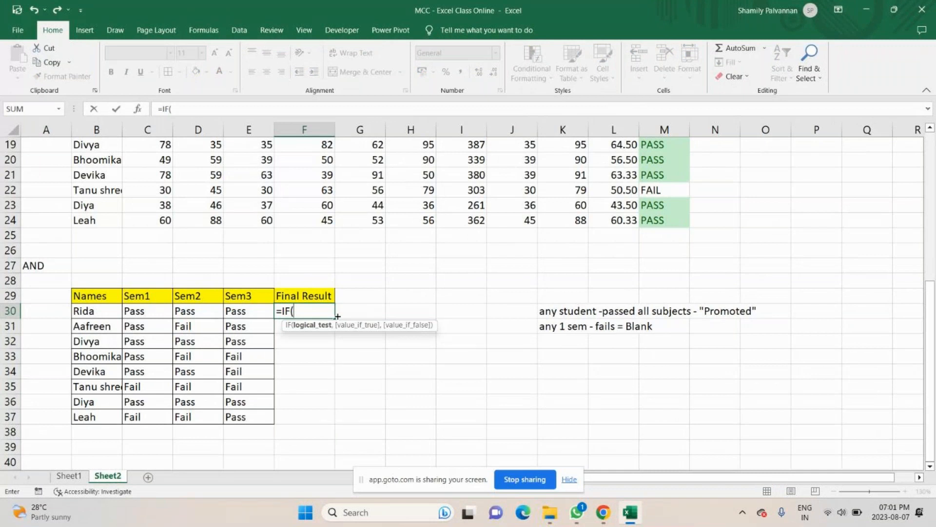
key(BackSpace)
key(BackSpace)
key(BackSpace)
key(BackSpace)
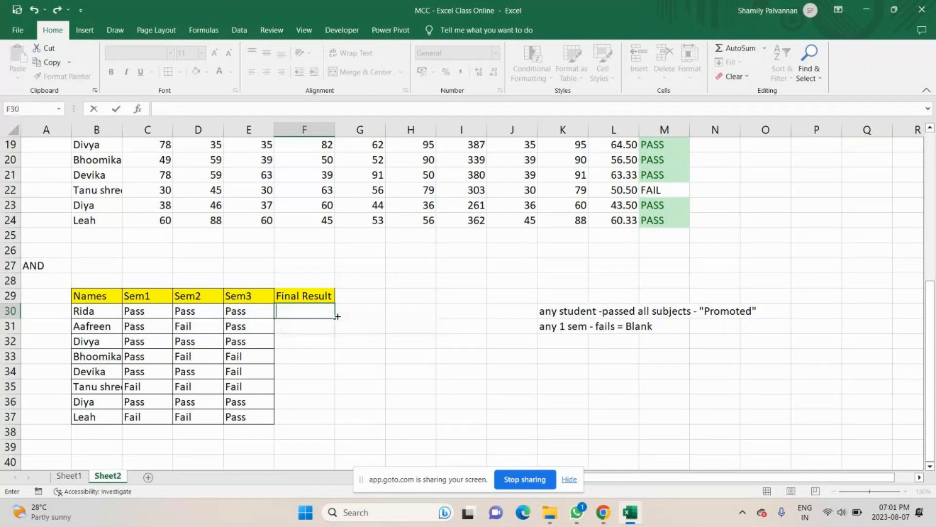
key(Escape)
Examine the first student's Sem1 to Sem3 results in C30:E30
scroll(337, 316, down, 1)
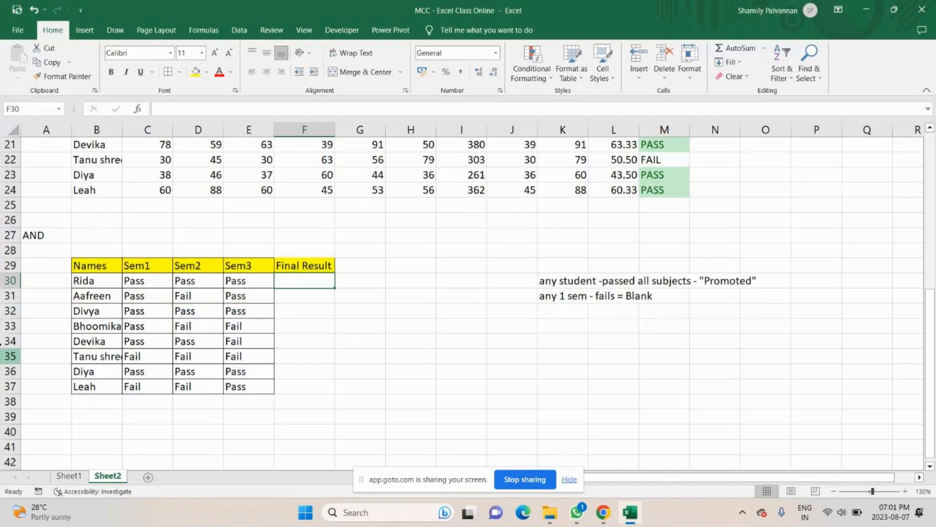
scroll(129, 270, down, 1)
drag(132, 266, 261, 260)
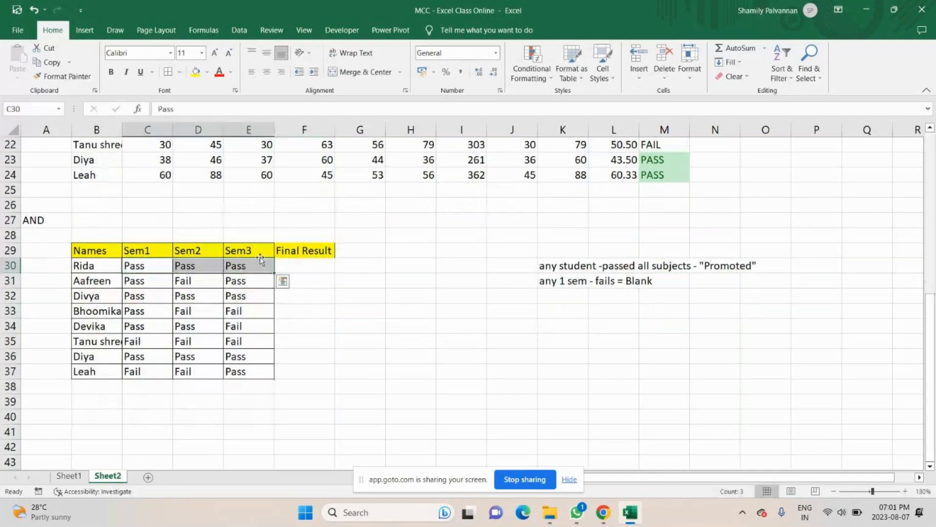
Enter the heading And function in K33 beneath the promotion rules
click(311, 268)
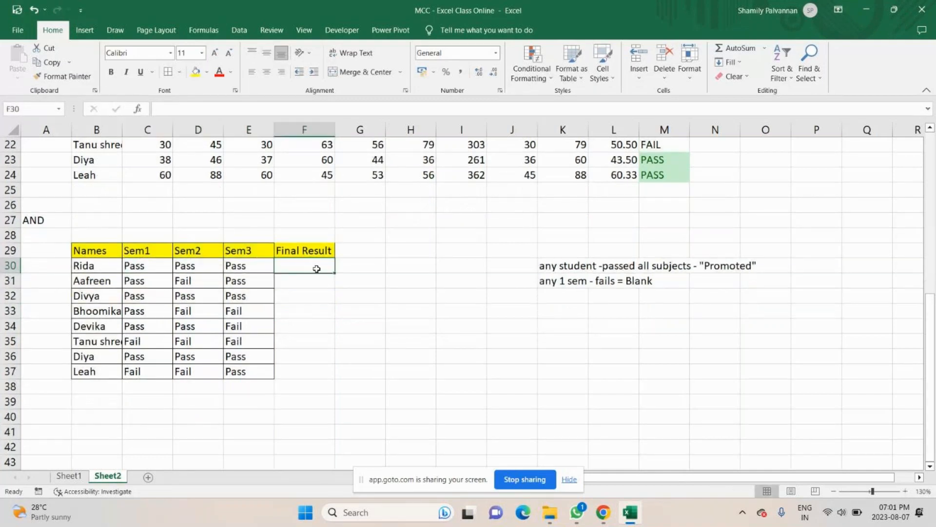
click(579, 321)
text(A)
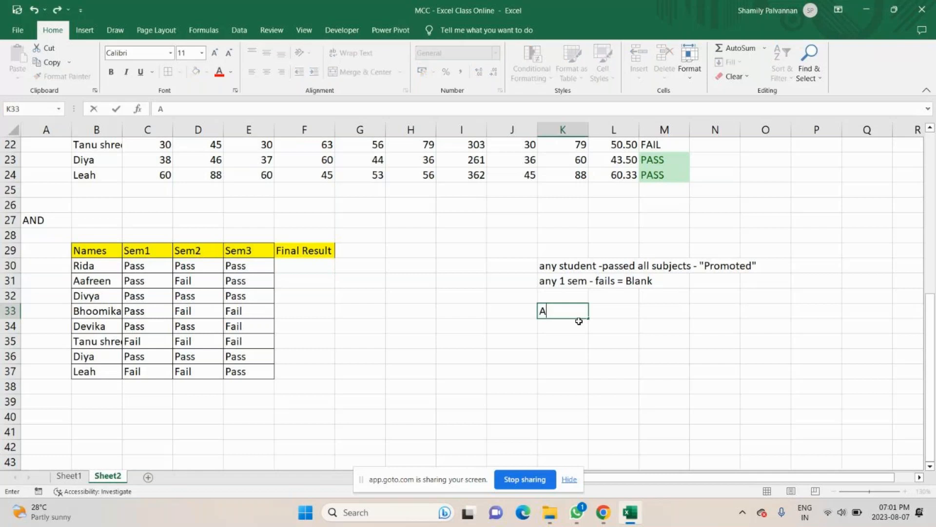
text(nd function)
key(ctrl+Return)
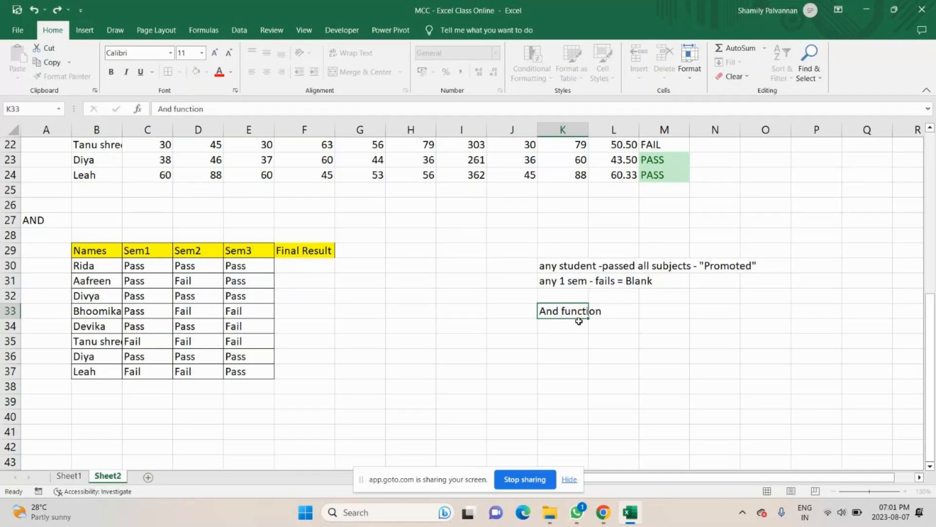
Enter the note "all the 3 sem = PASS >> True" in K34
click(579, 321)
text(all)
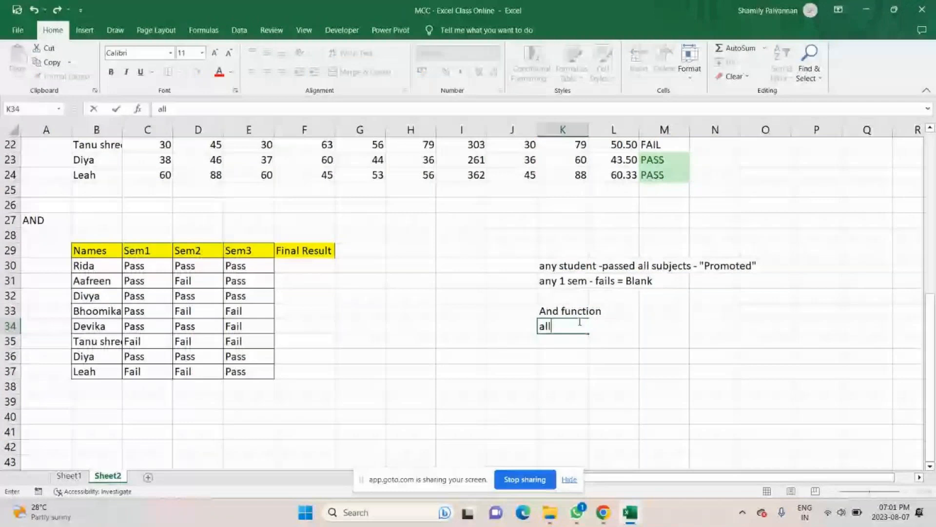
text( the 3 sem )
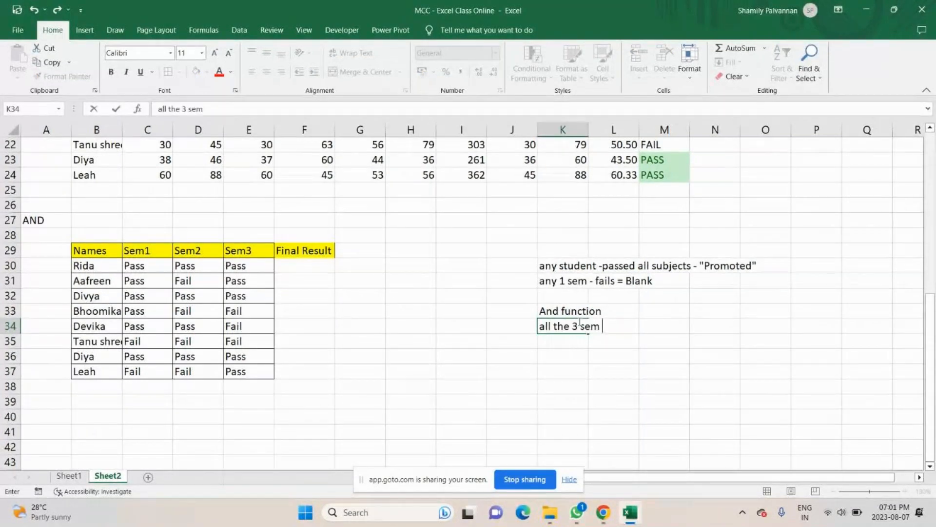
text(= PASS =)
key(BackSpace)
text(>>)
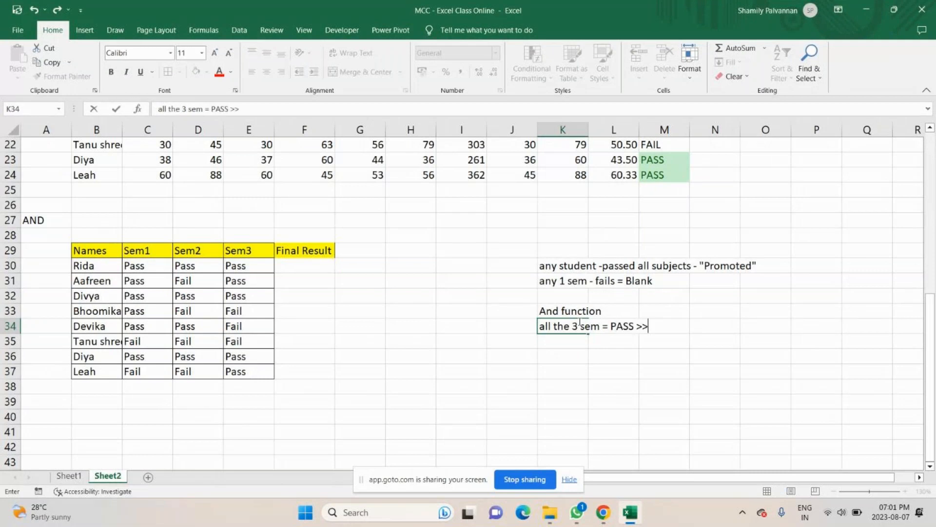
text( True)
key(Return)
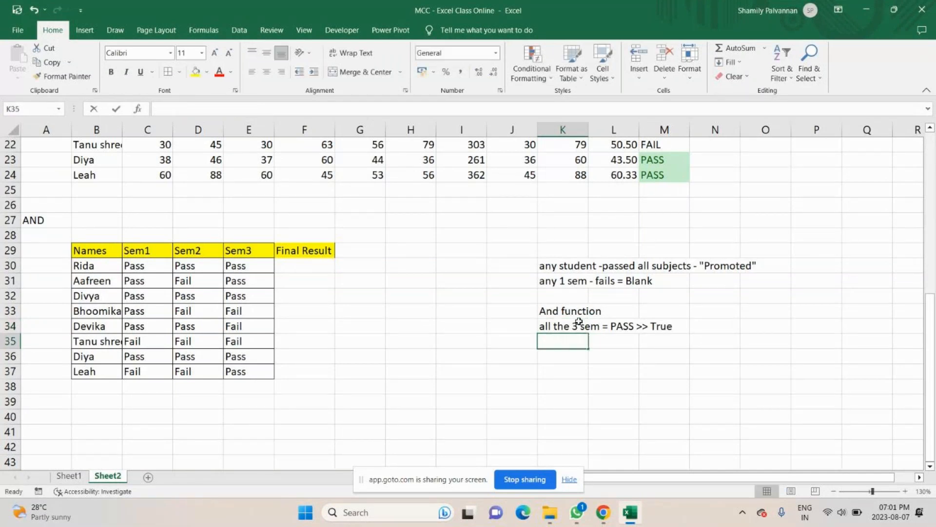
Enter the note "any 1 sem - Fail >> False" in K35
text(any )
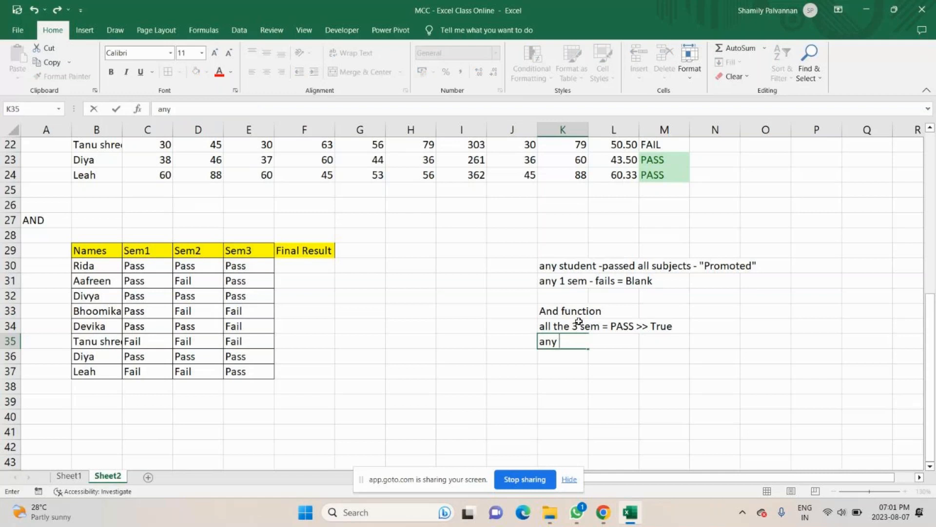
text(1)
text( Fail)
key(BackSpace)
key(BackSpace)
key(BackSpace)
key(BackSpace)
text(sem =)
key(BackSpace)
key(BackSpace)
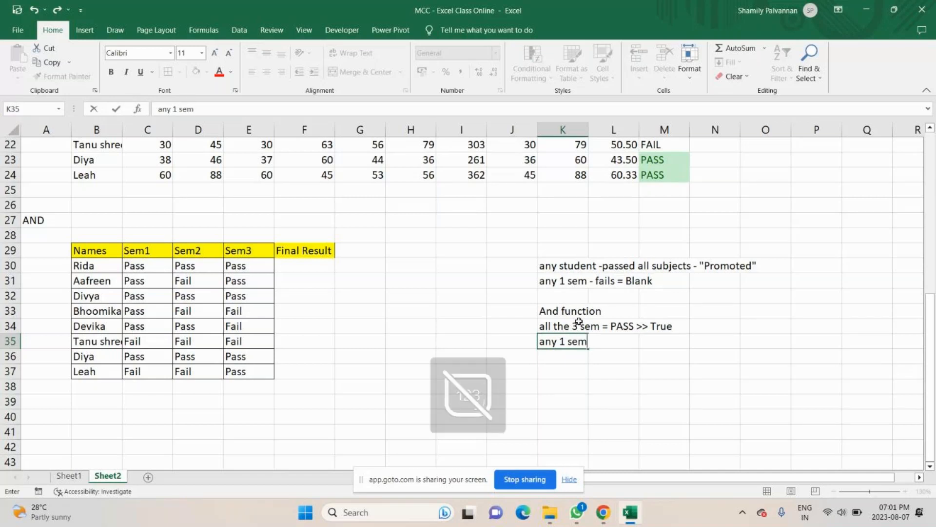
text(- Fail >> False)
key(Return)
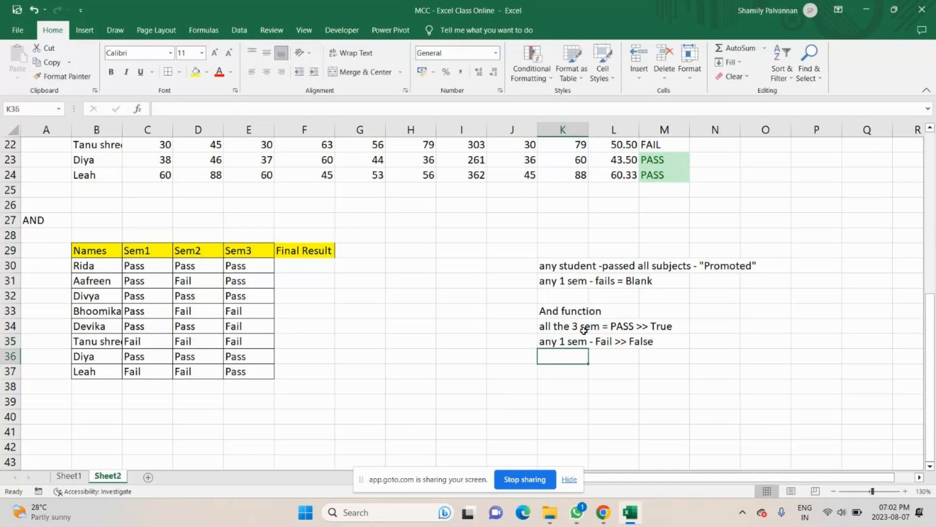
Replace the hyphen in the K35 note with an equals sign so it reads "any 1 sem = Fail >> False"
double_click(595, 340)
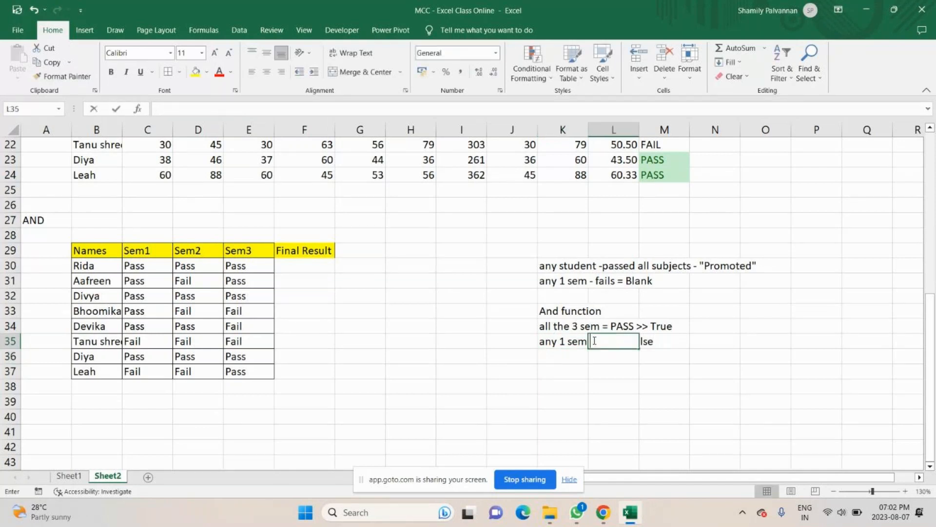
click(581, 341)
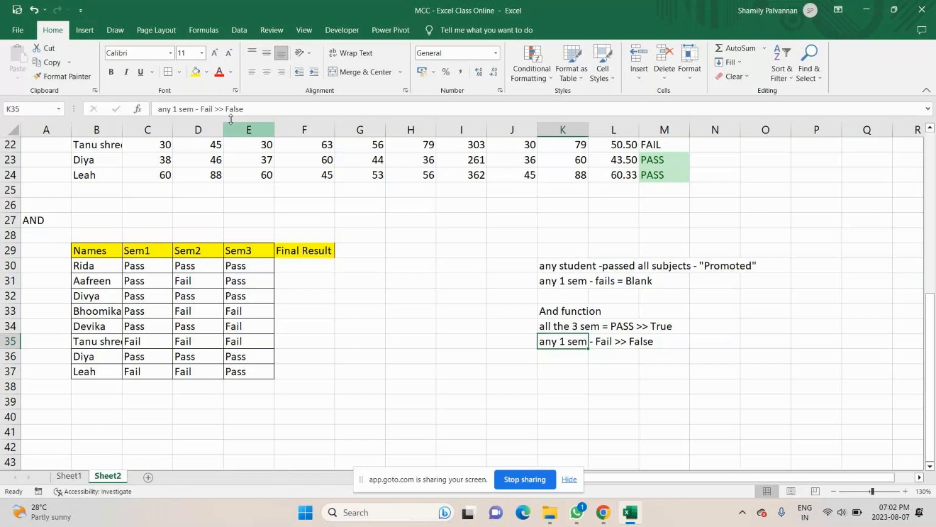
click(200, 109)
key(Return)
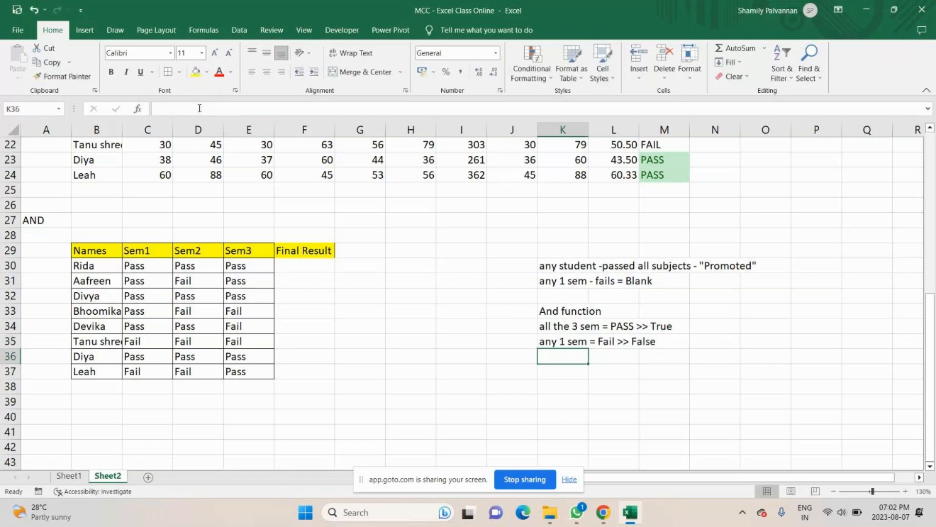
Review the promotion rules in K30:K31 and the AND function notes in K33:K35 against the Final Result column
click(302, 266)
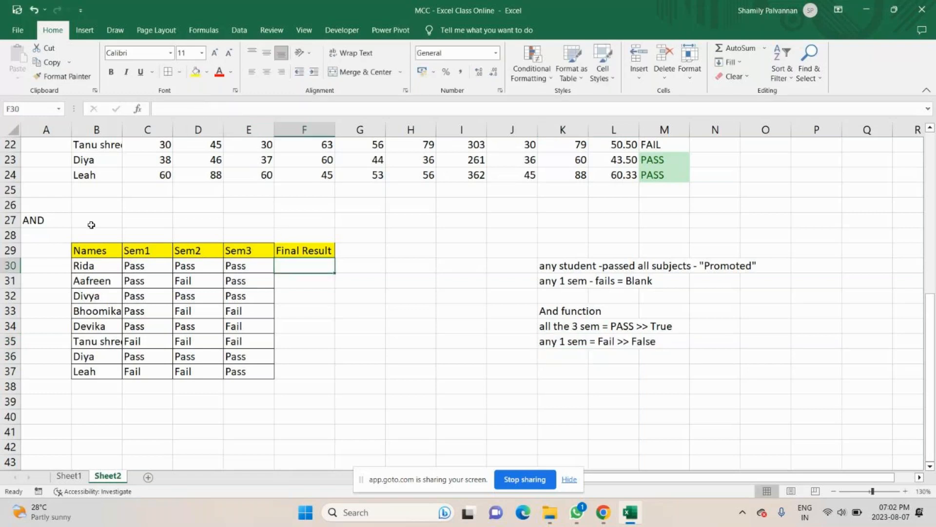
click(63, 222)
click(324, 268)
click(543, 264)
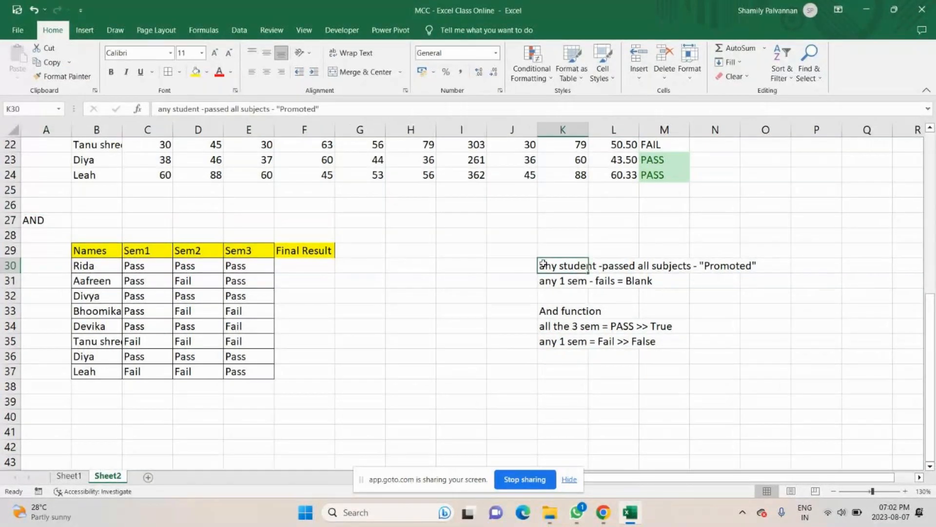
drag(543, 264, 800, 291)
click(567, 355)
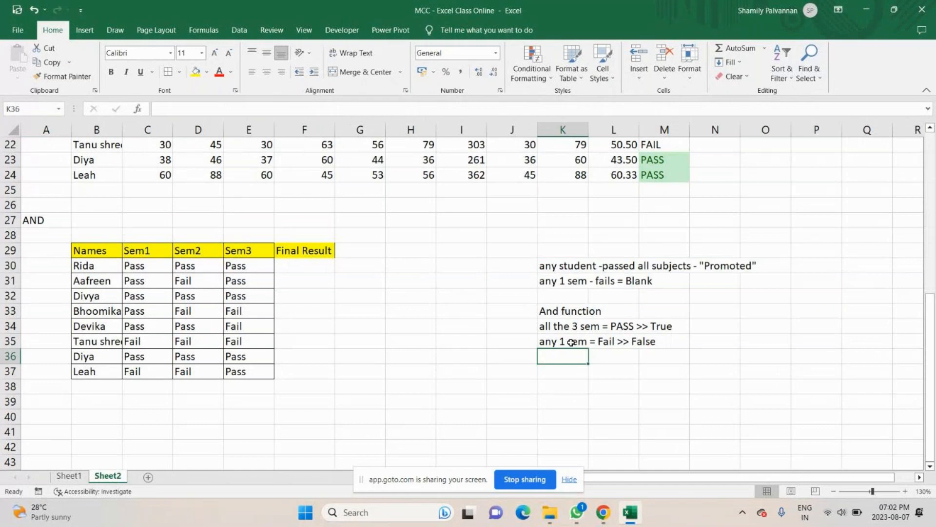
drag(566, 311, 644, 341)
Start an AND formula in F30 with the first condition C30="Pass"
click(304, 260)
text(=And)
key(Tab)
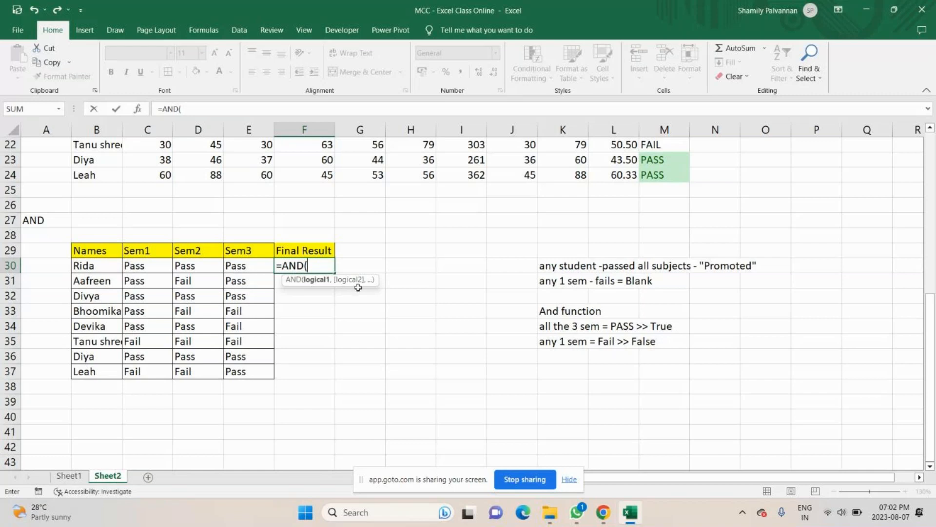
click(141, 264)
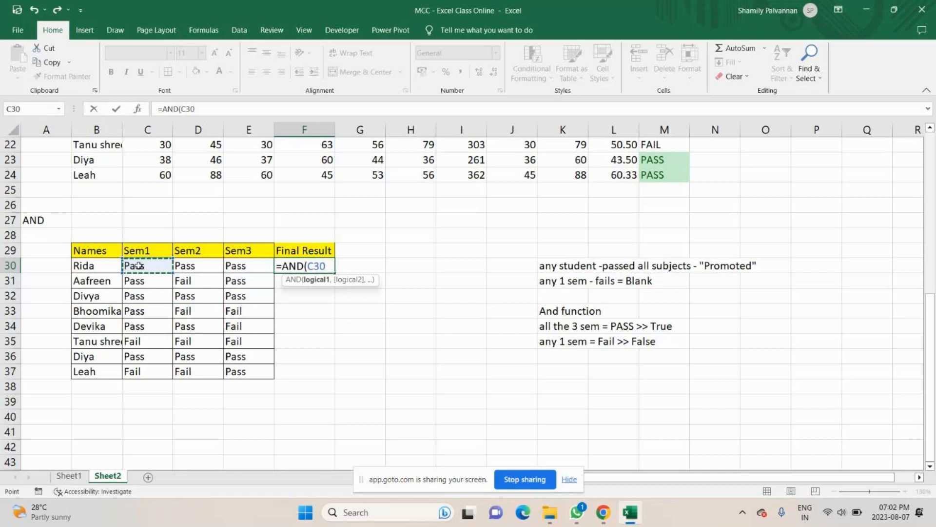
text(=")
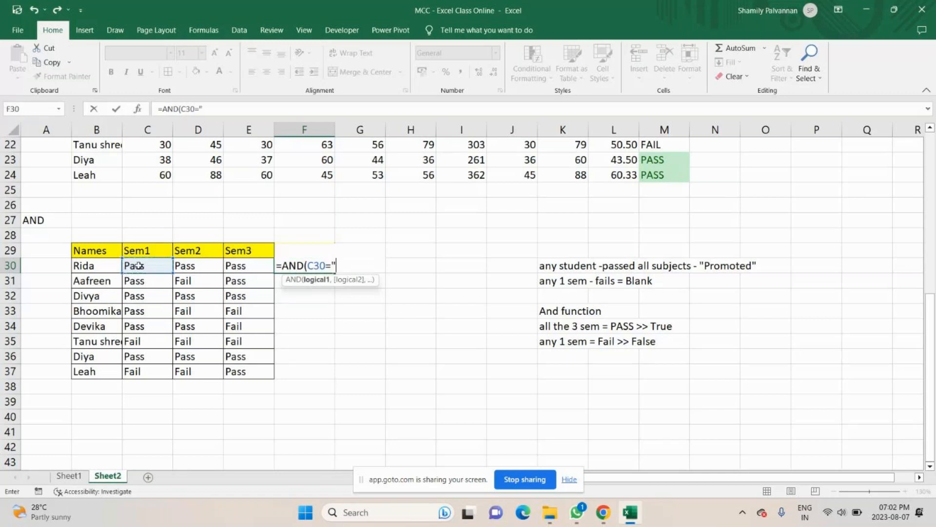
text(Pass",)
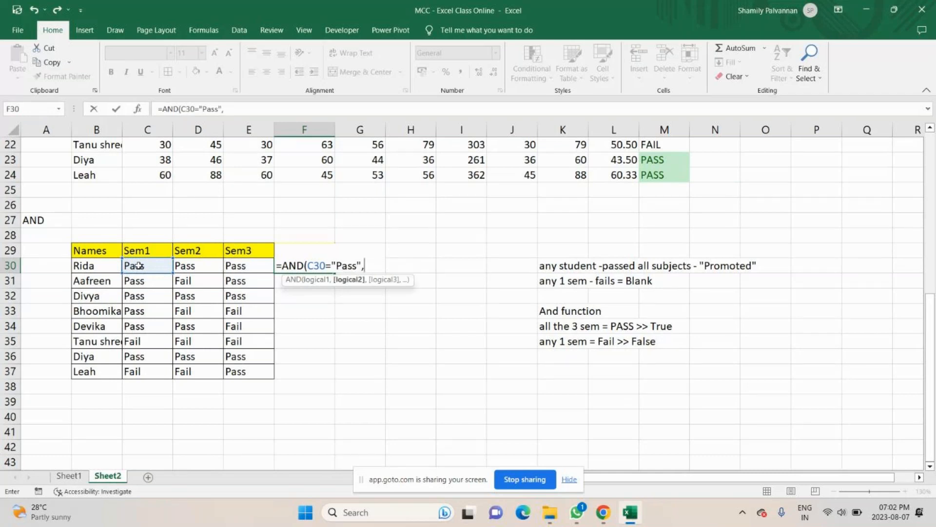
Add D30="Pass" as the second condition of the AND formula in F30
click(191, 266)
text(")
key(BackSpace)
text(=")
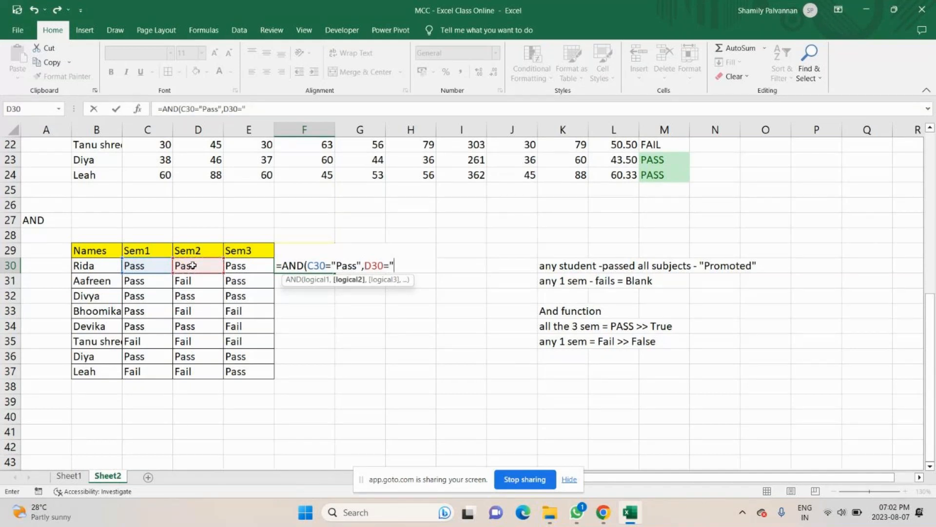
text(Pass",)
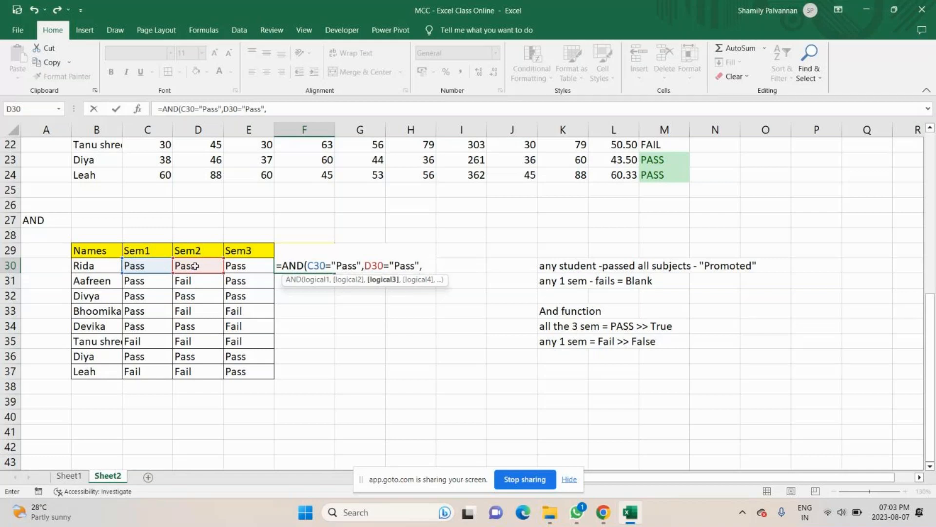
Complete the F30 formula with the third condition E30="Pass" and fill it down to F37
click(244, 266)
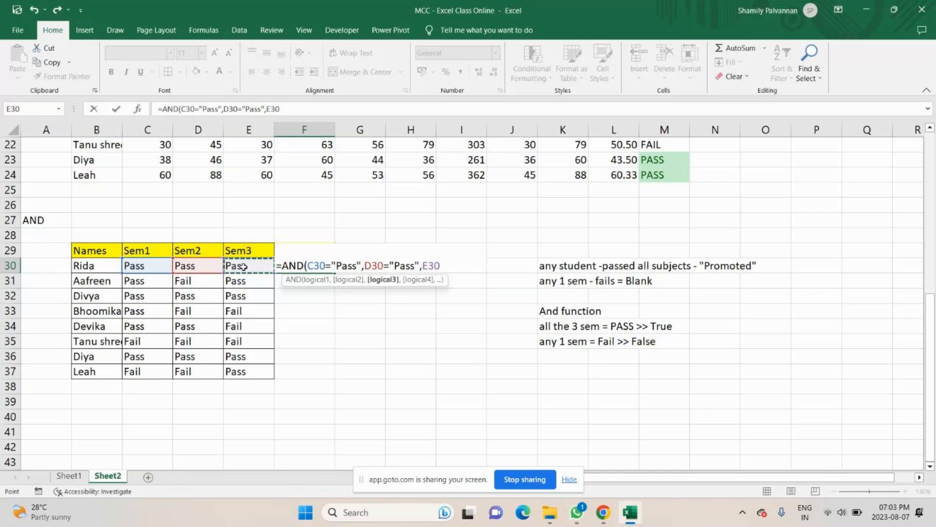
text(="Pass")
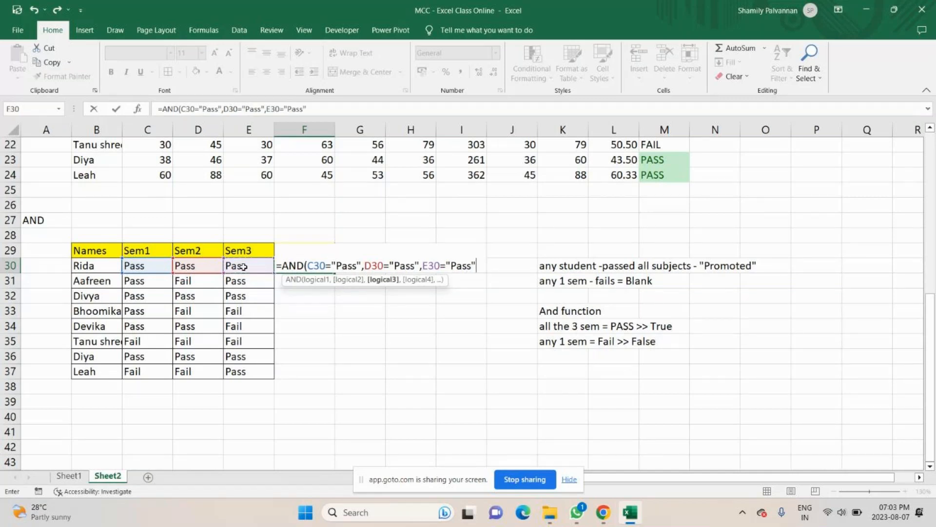
text())
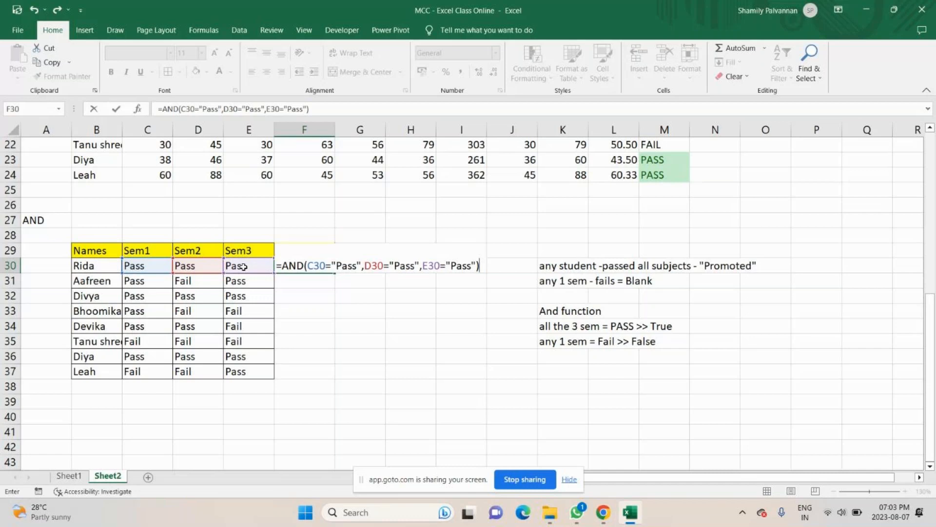
key(ctrl+Return)
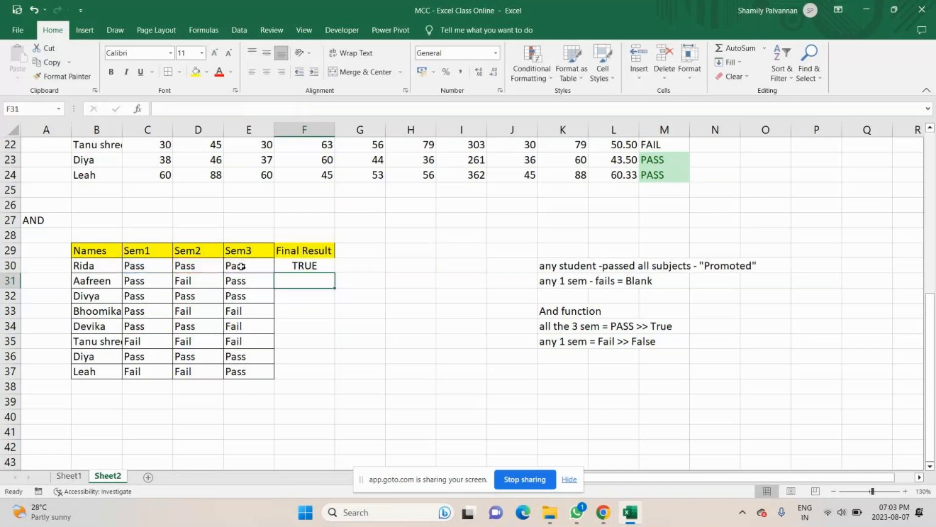
drag(334, 273, 317, 373)
key(Up)
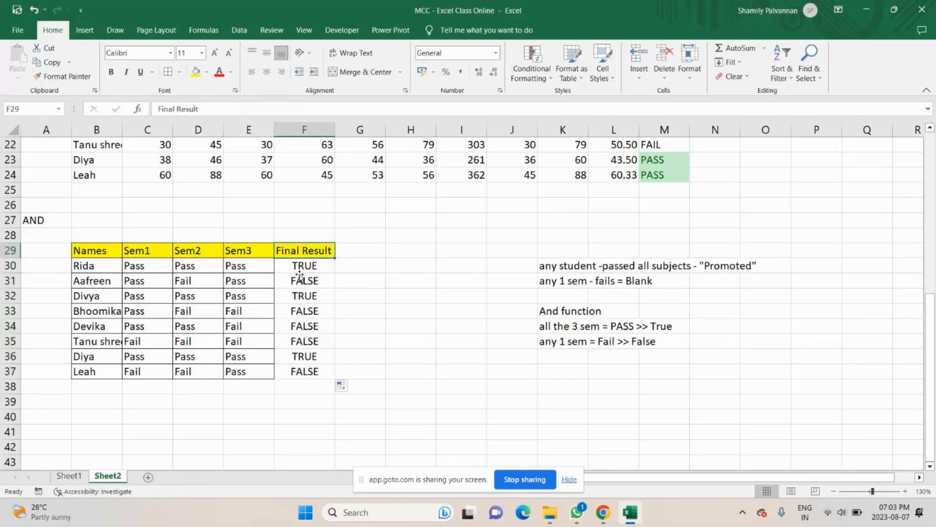
Compare the students' Sem1 to Sem3 results in rows 30 to 37 with their Final Result values
click(302, 268)
drag(147, 266, 303, 266)
drag(156, 282, 319, 279)
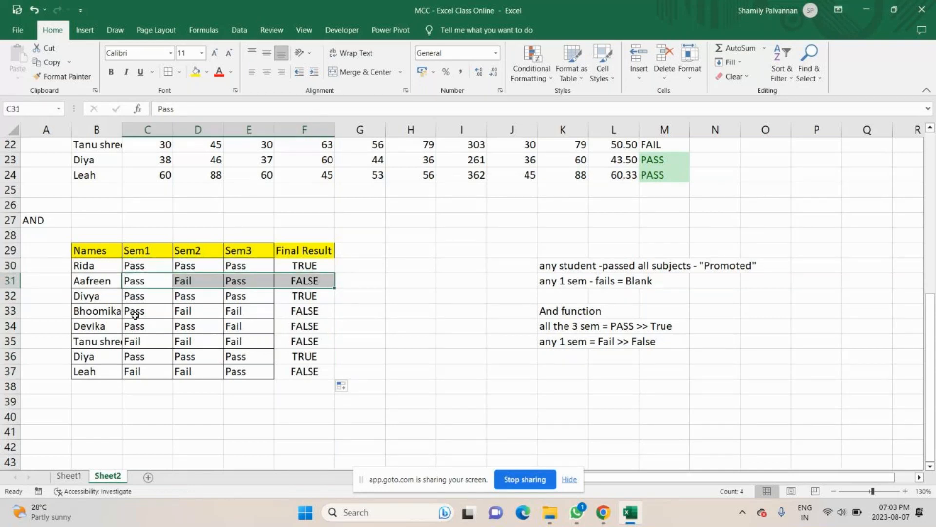
drag(135, 315, 259, 313)
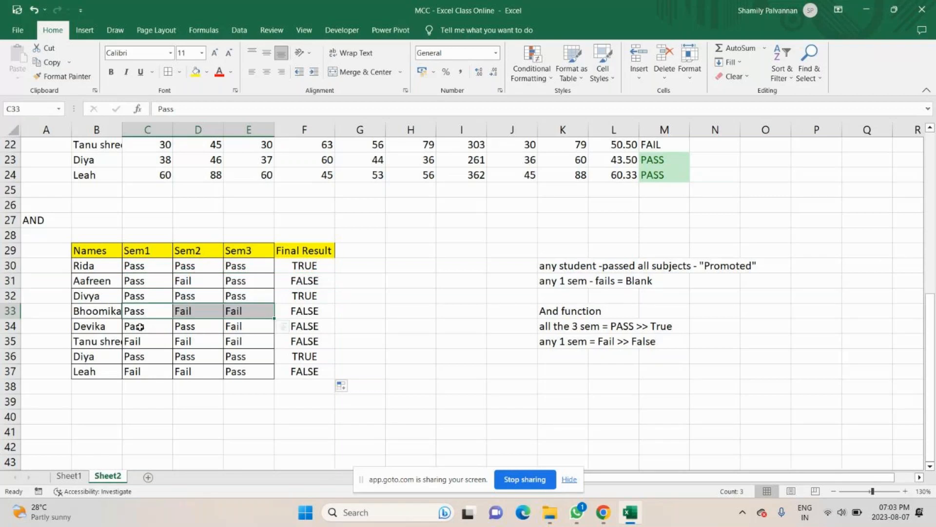
drag(140, 327, 249, 326)
drag(139, 341, 265, 336)
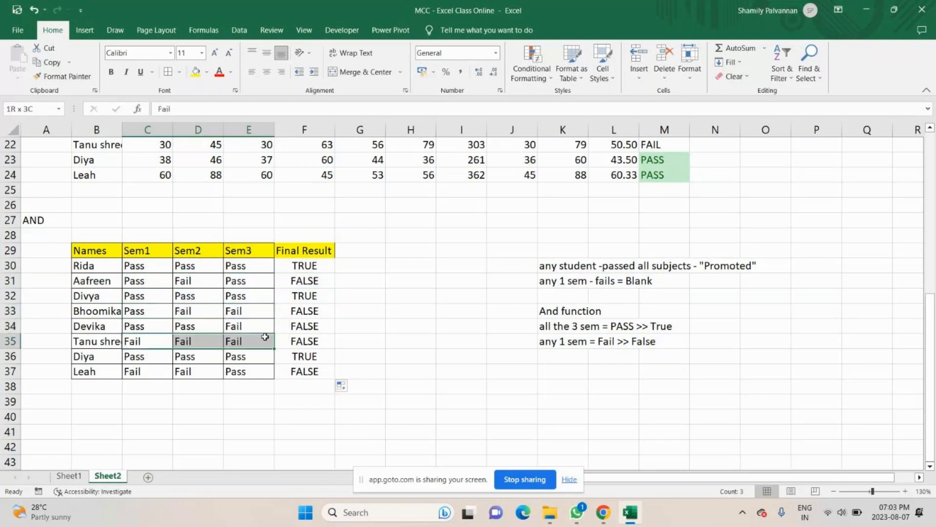
drag(138, 356, 264, 356)
drag(138, 372, 200, 373)
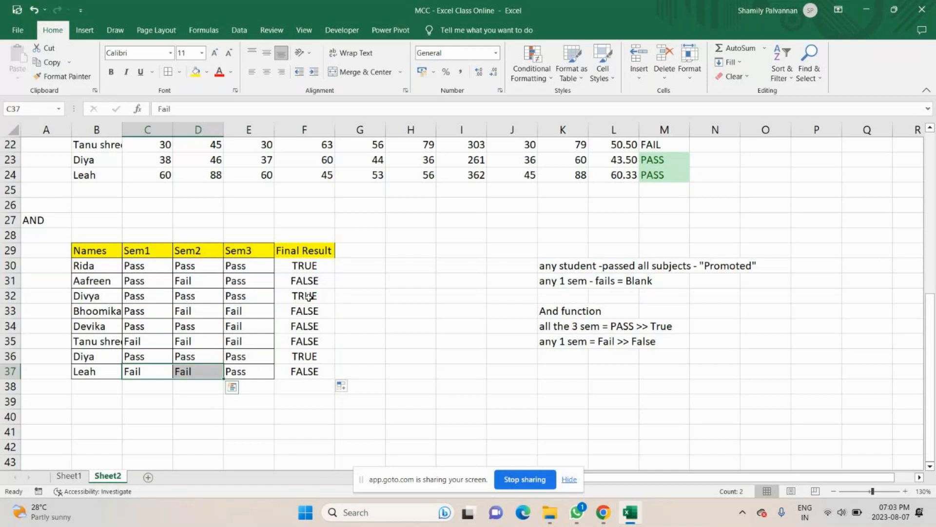
Open the AND formula in F30 for editing
double_click(306, 265)
click(478, 264)
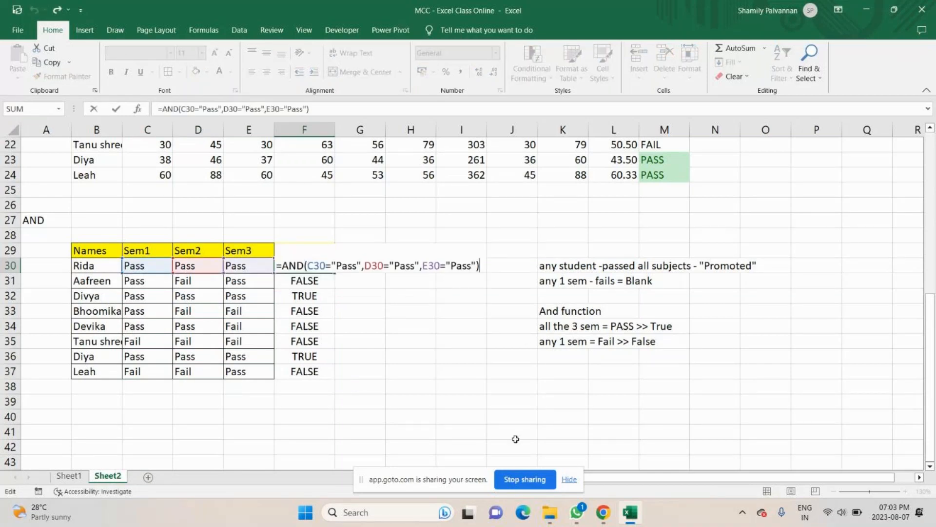
Switch to the GoTo meeting in Chrome to check the participants, return to the Excel workbook and go back to the meeting
mouse_move(604, 515)
click(602, 453)
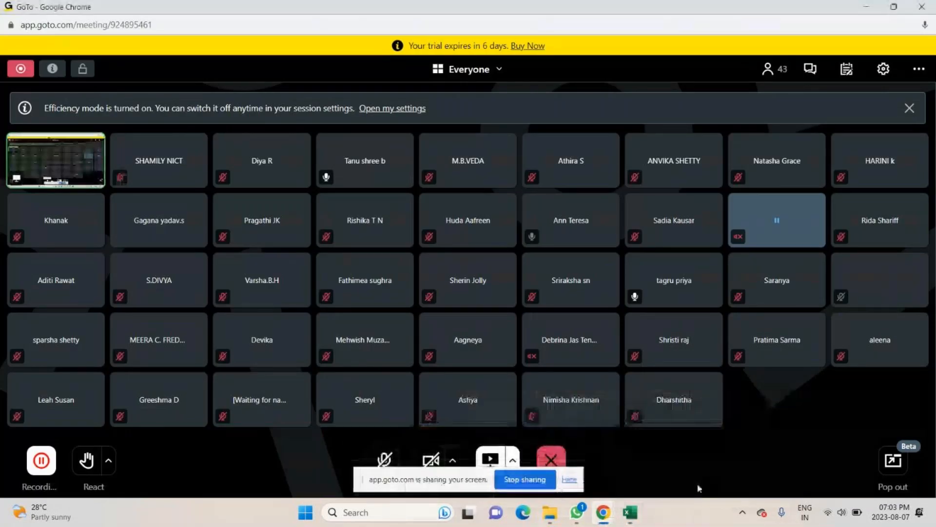
click(630, 513)
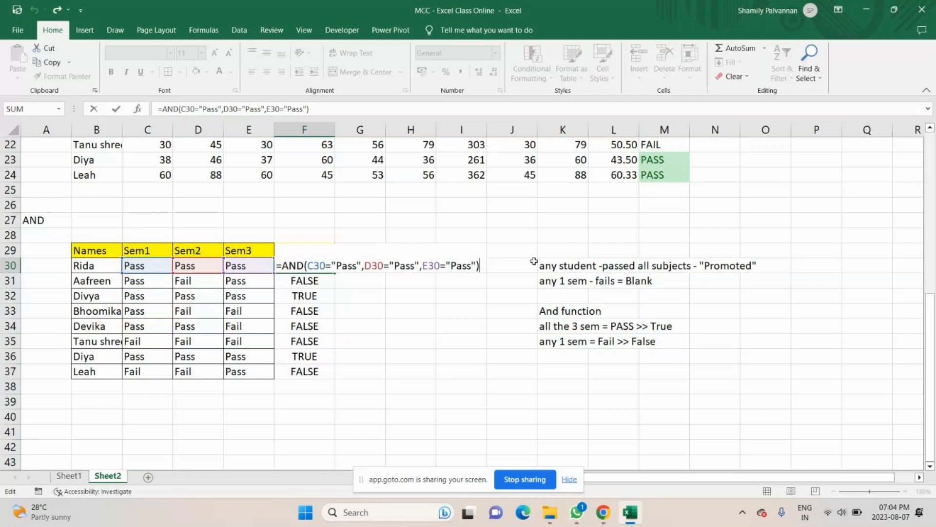
click(603, 513)
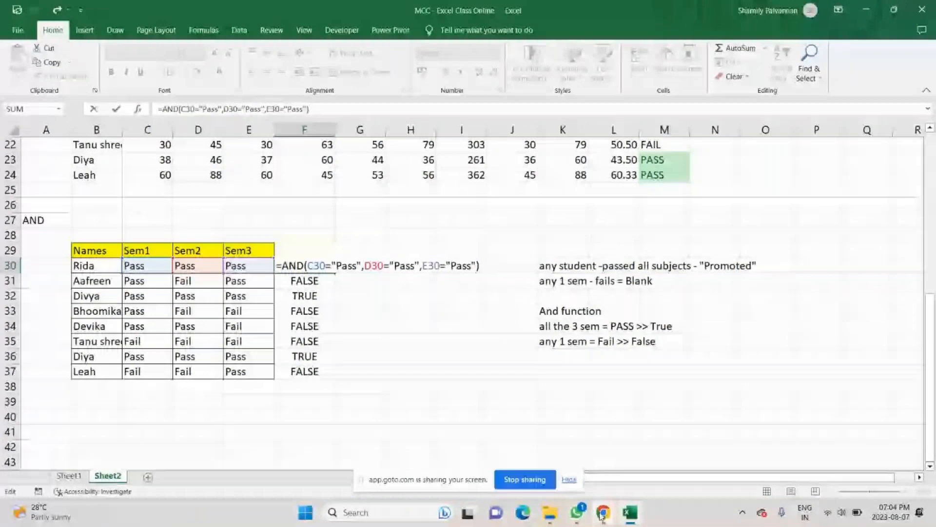
Check the participants in the GoTo meeting in Chrome, return to the Excel workbook and close the WhatsApp window
click(578, 512)
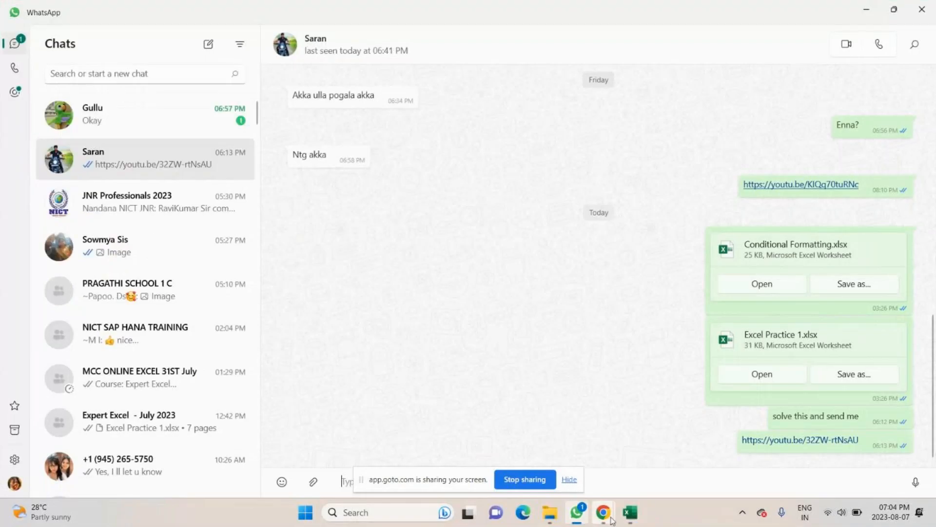
mouse_move(632, 515)
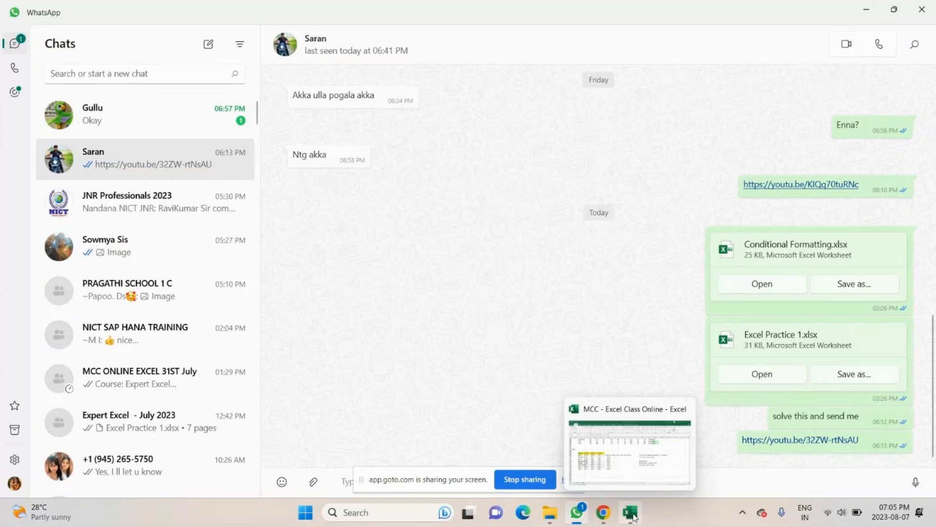
click(603, 515)
click(634, 463)
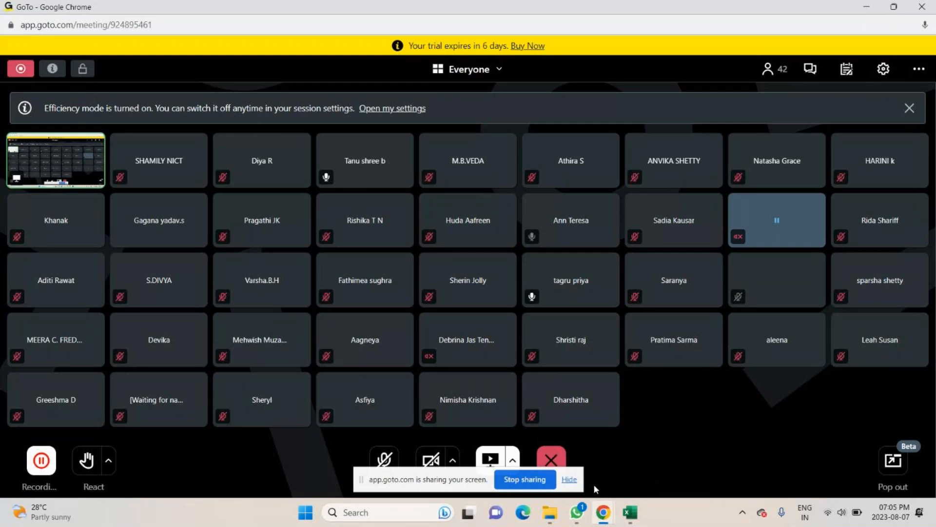
click(630, 512)
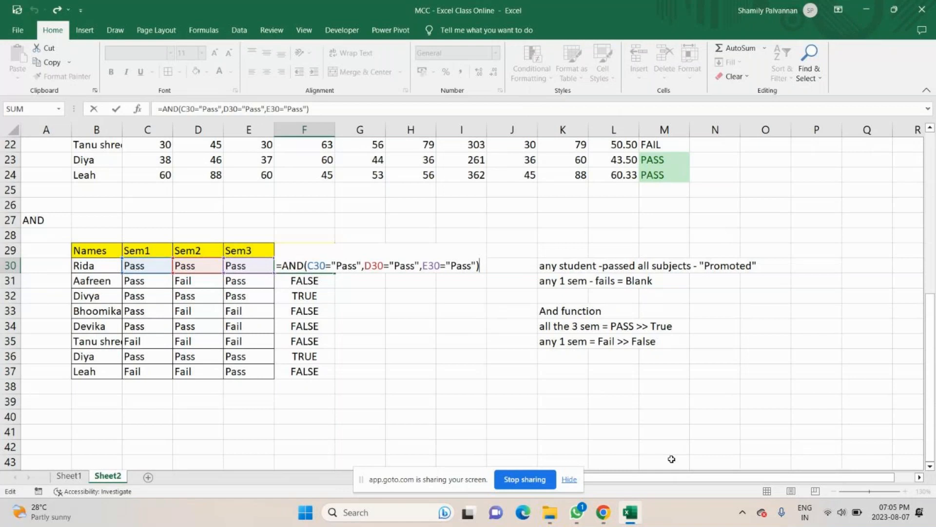
right_click(581, 519)
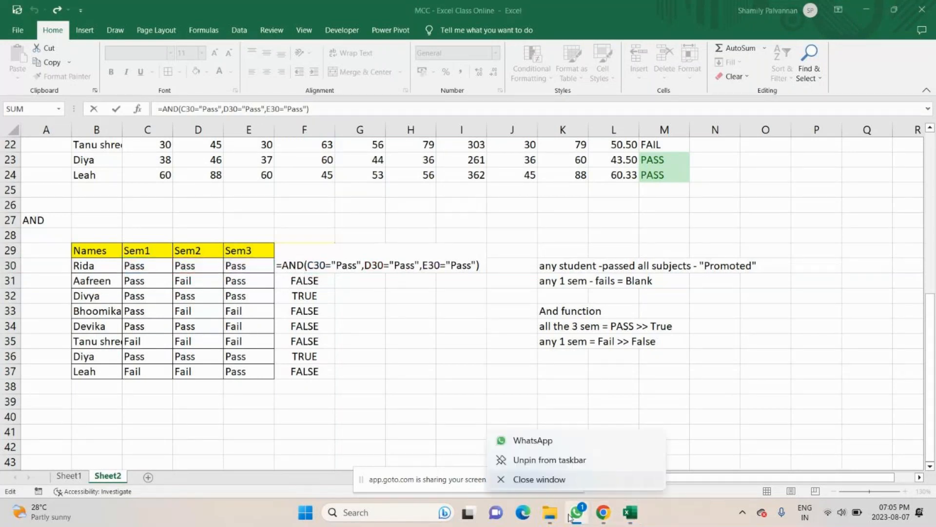
click(545, 483)
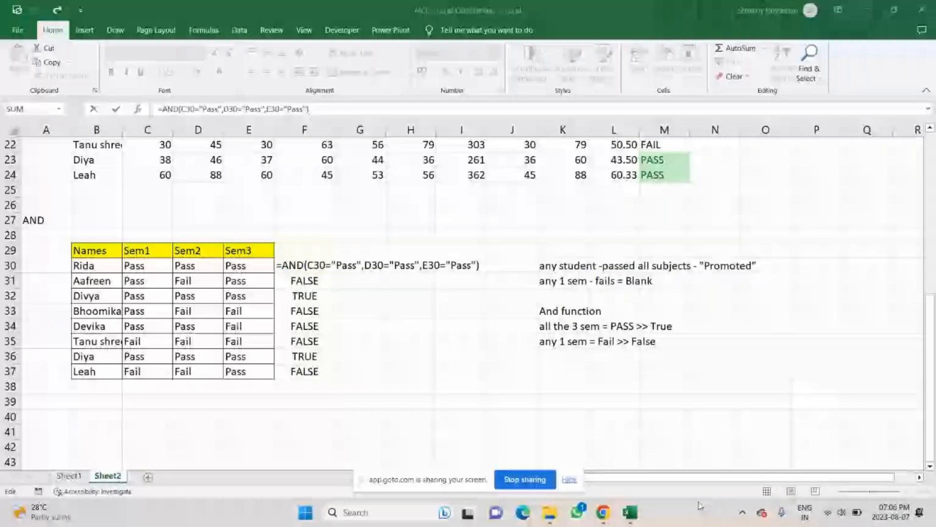
Turn on the microphone in the GoTo meeting, switch back to Excel and commit the AND formula in F30
click(604, 512)
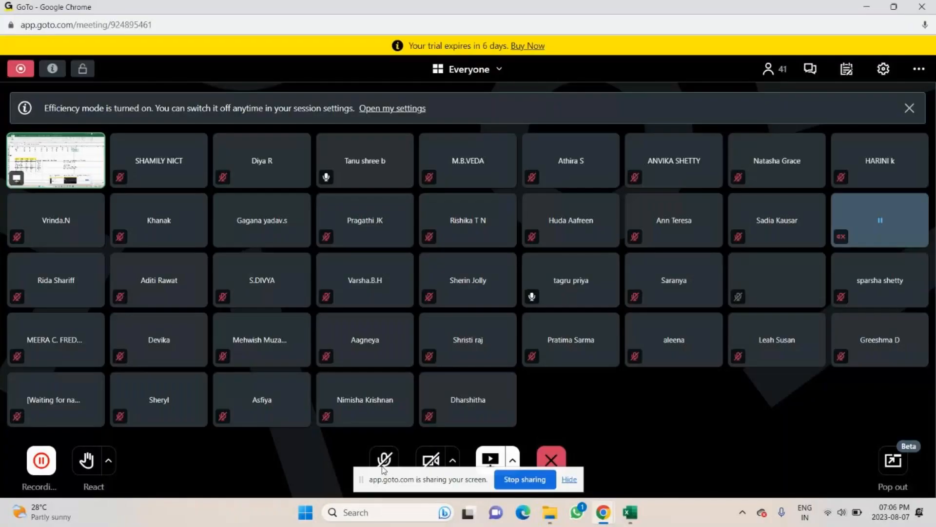
click(383, 466)
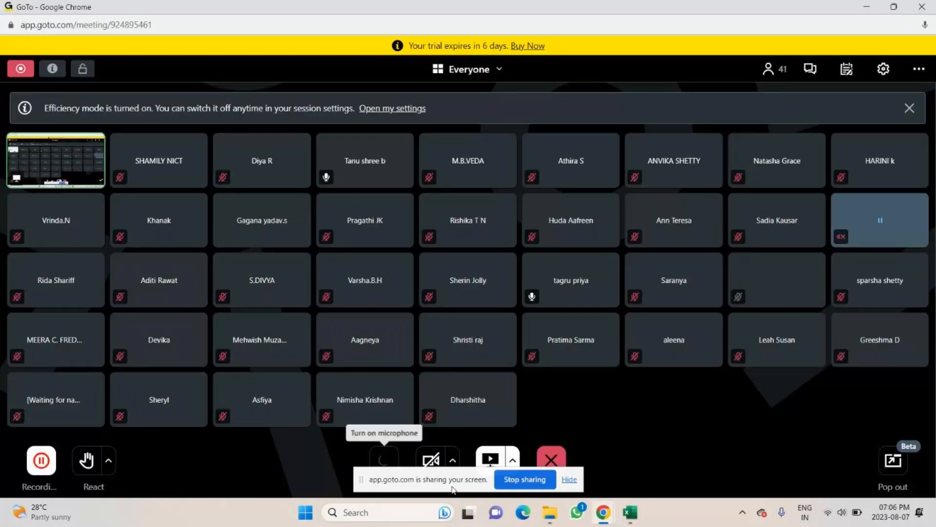
click(631, 512)
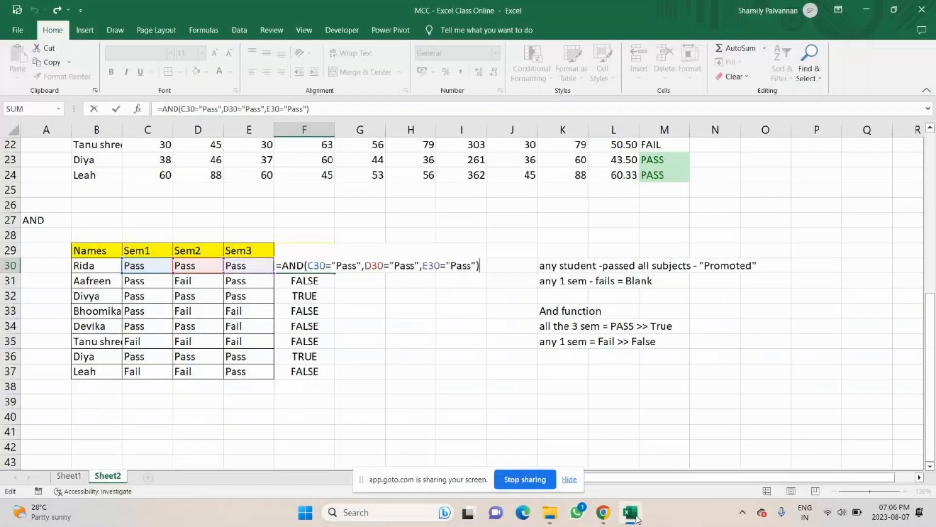
key(Return)
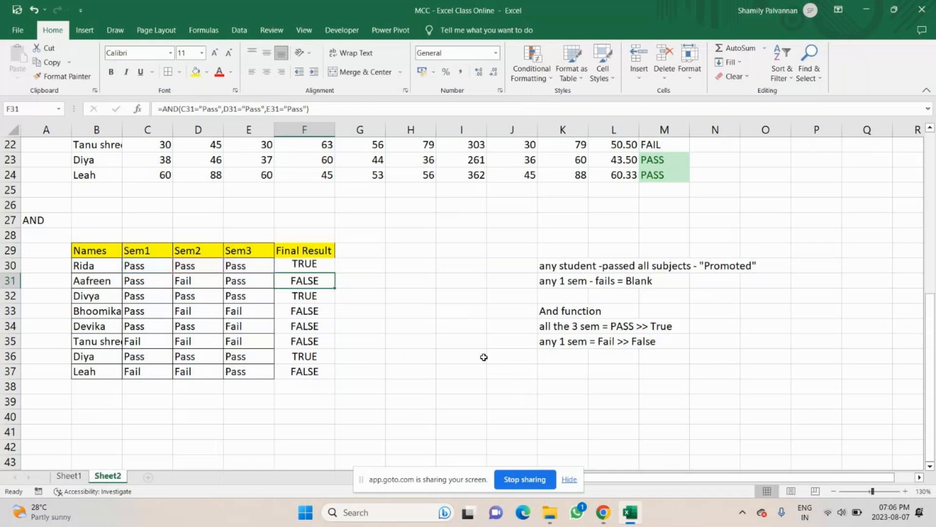
Switch to the GoTo meeting, read the participants' replies in the chat and close the chat again
click(604, 517)
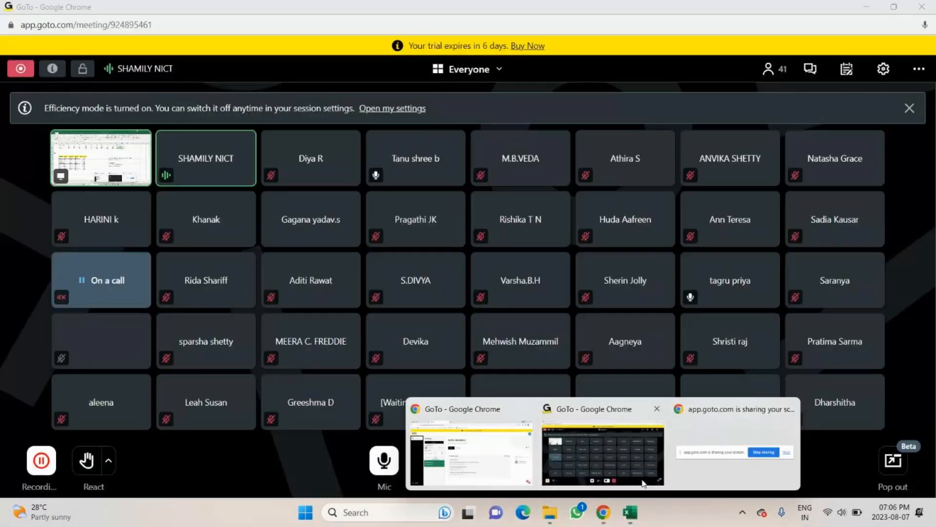
click(643, 483)
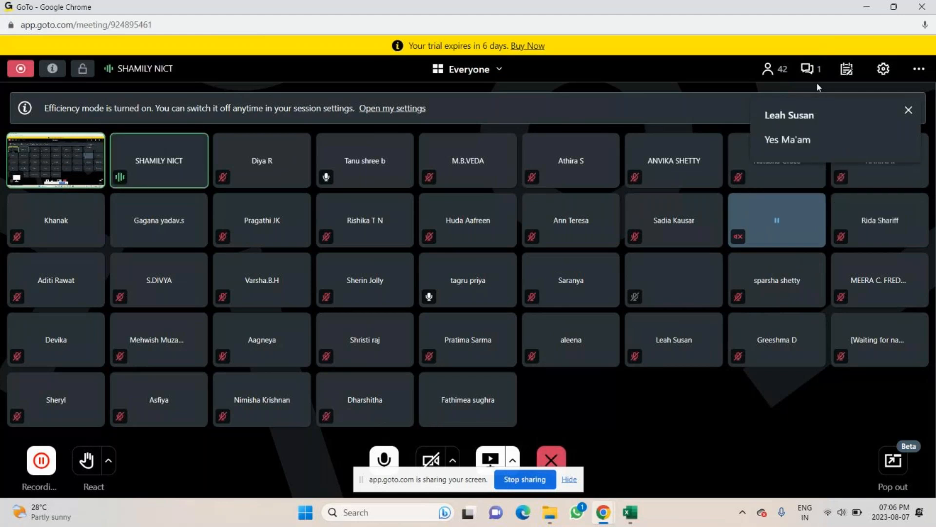
click(808, 69)
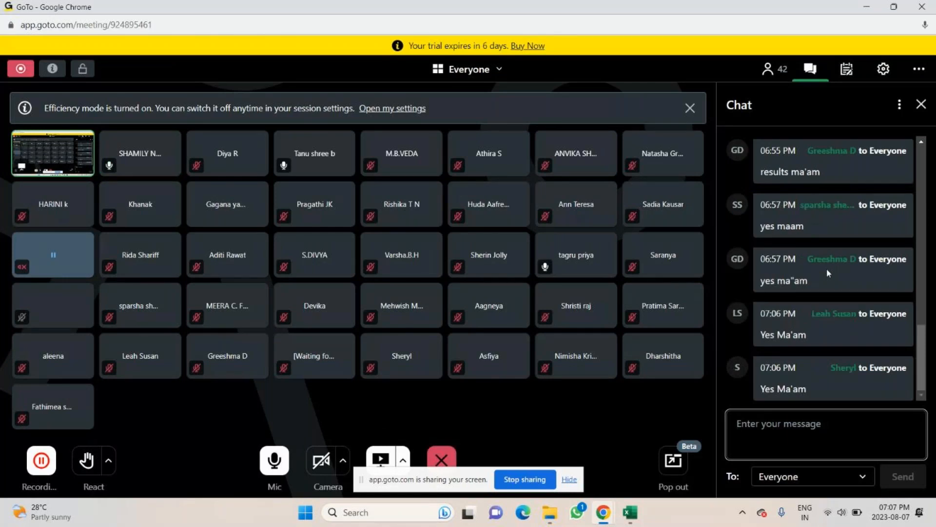
click(921, 104)
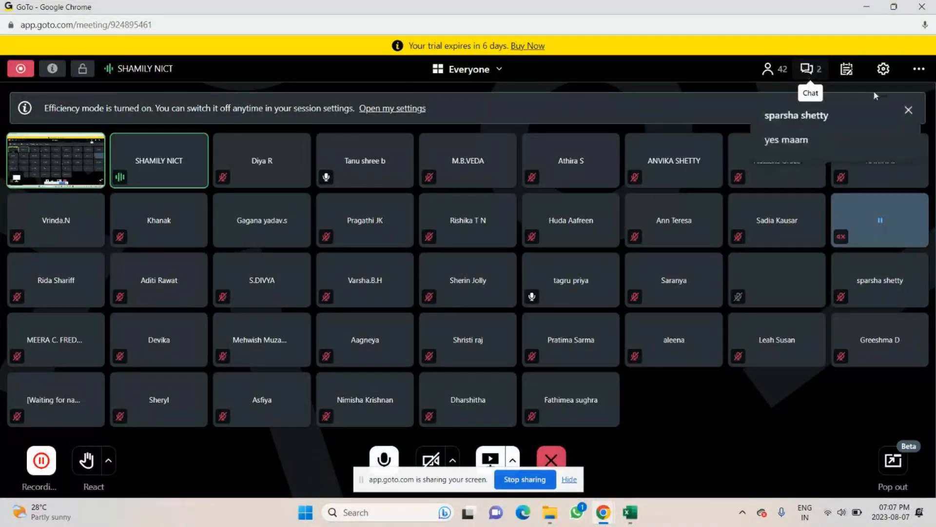
click(903, 112)
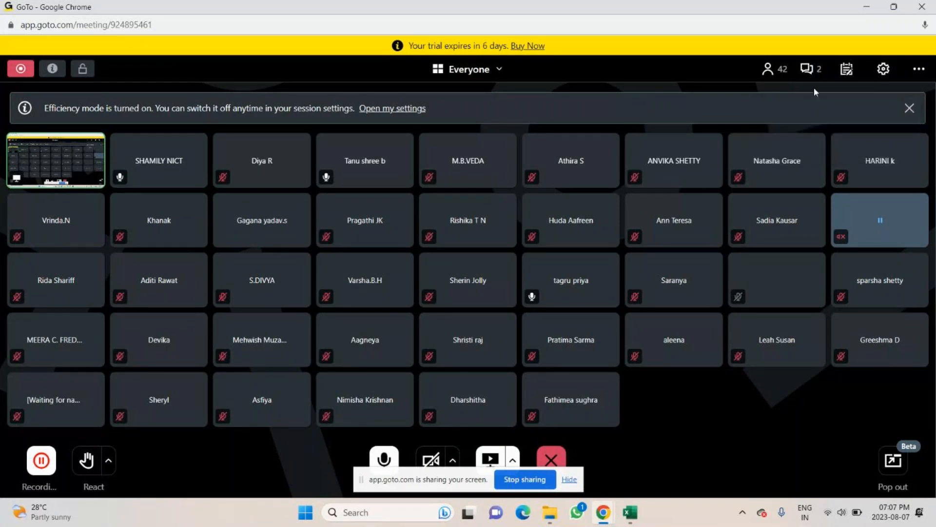
click(808, 69)
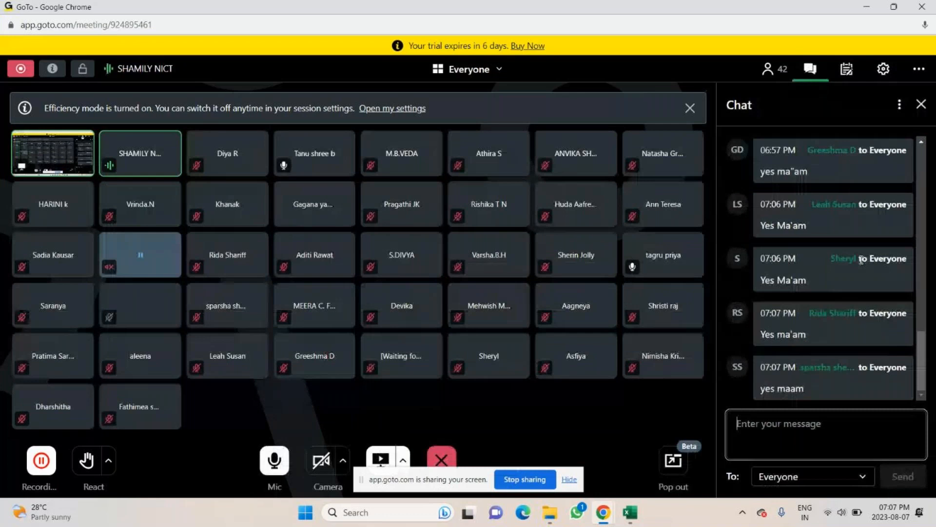
click(922, 105)
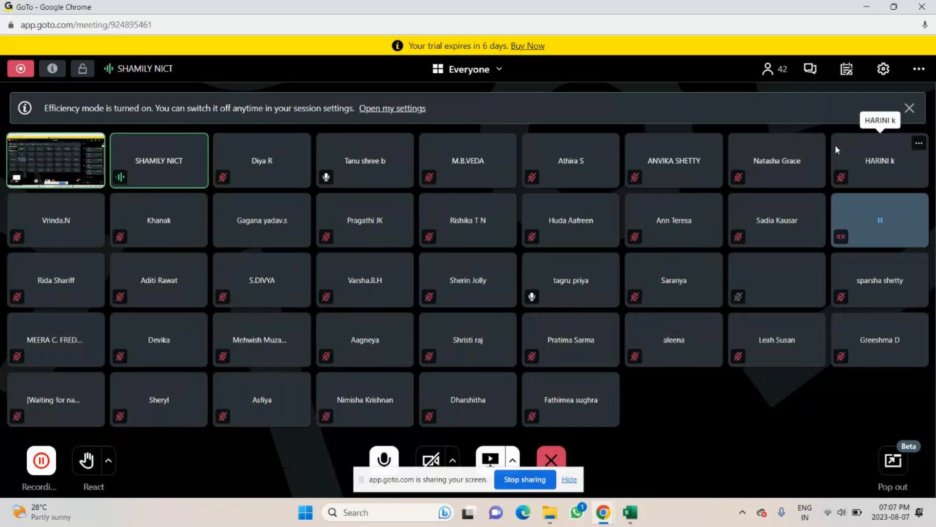
click(817, 69)
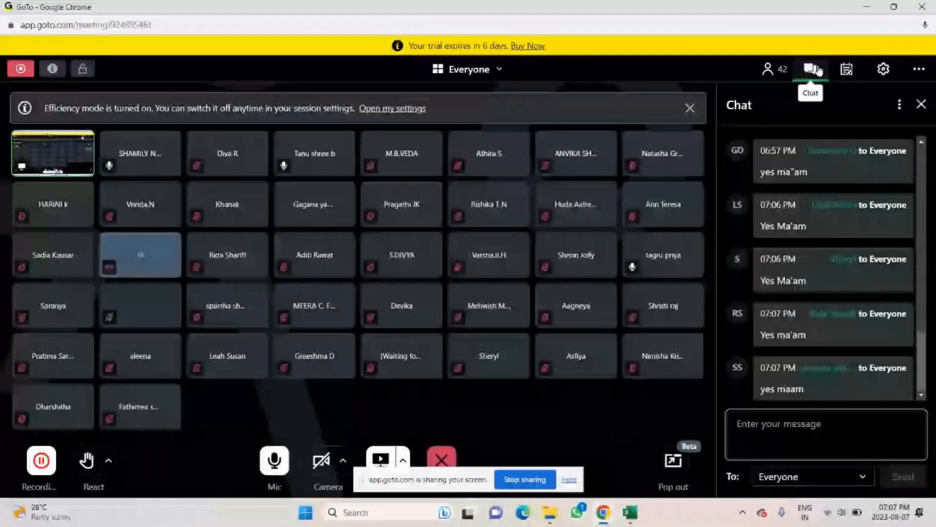
click(926, 112)
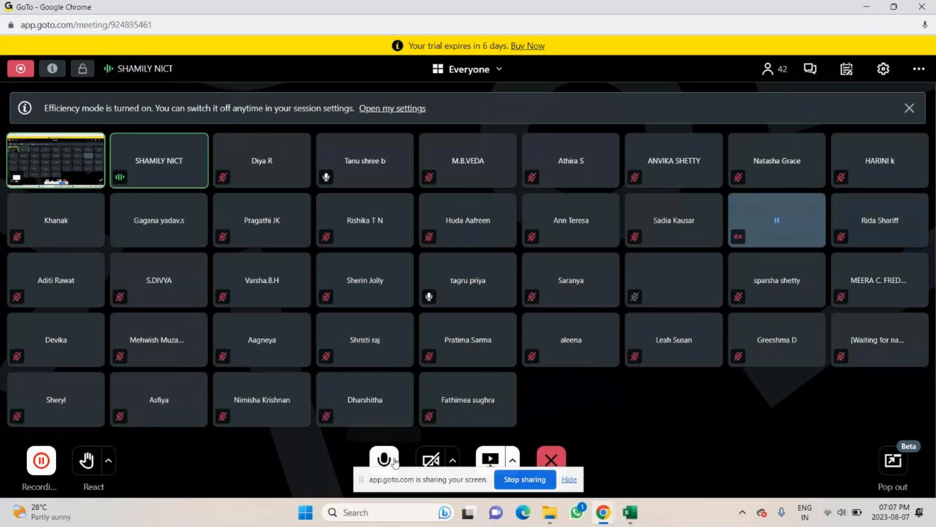
Switch back to the Excel workbook and copy the Final Result header from F29 to G29
key(alt+Tab)
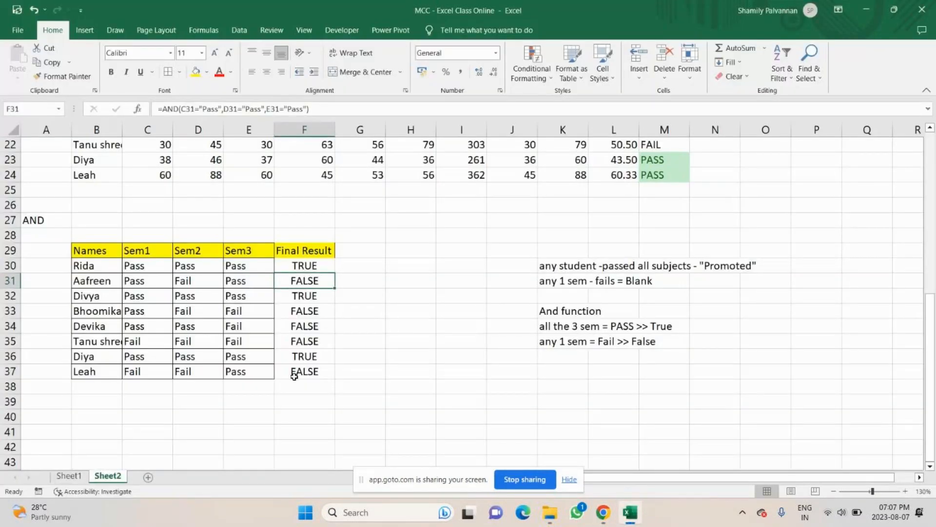
click(298, 249)
key(ctrl+c)
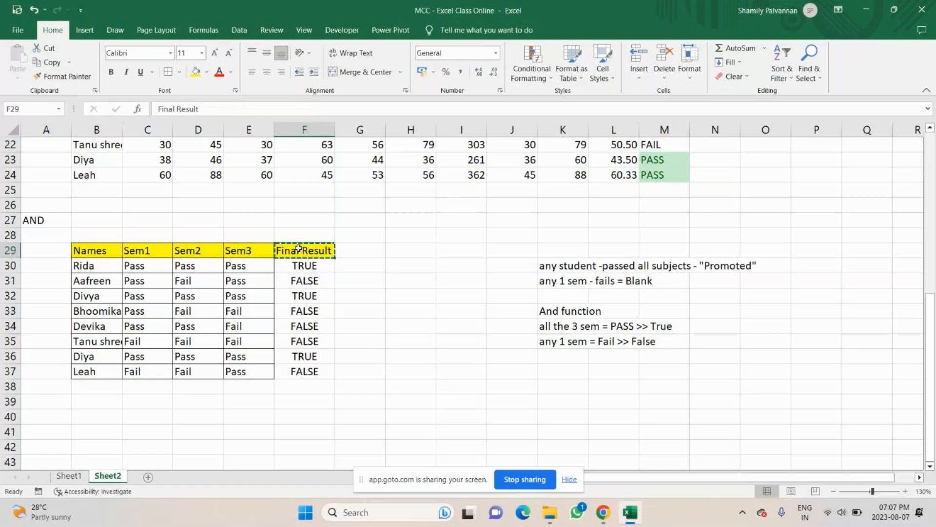
click(365, 249)
key(ctrl+v)
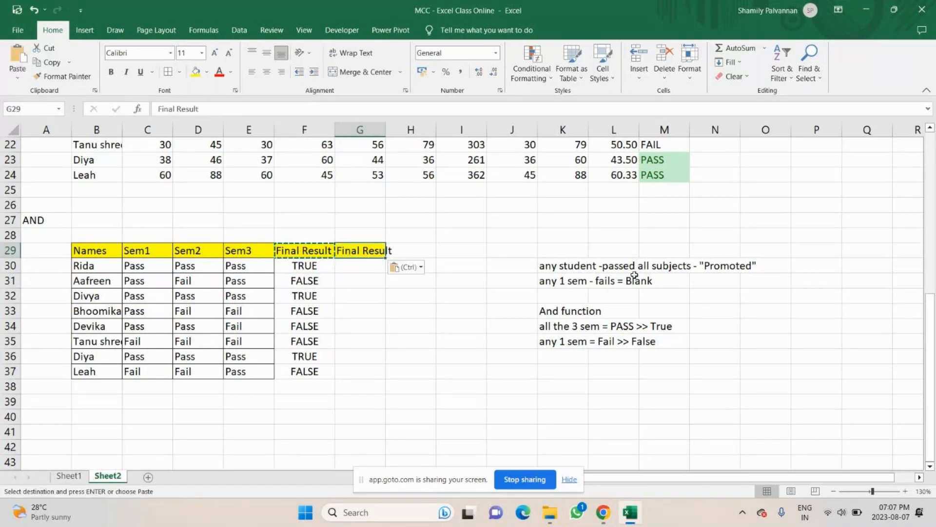
click(652, 280)
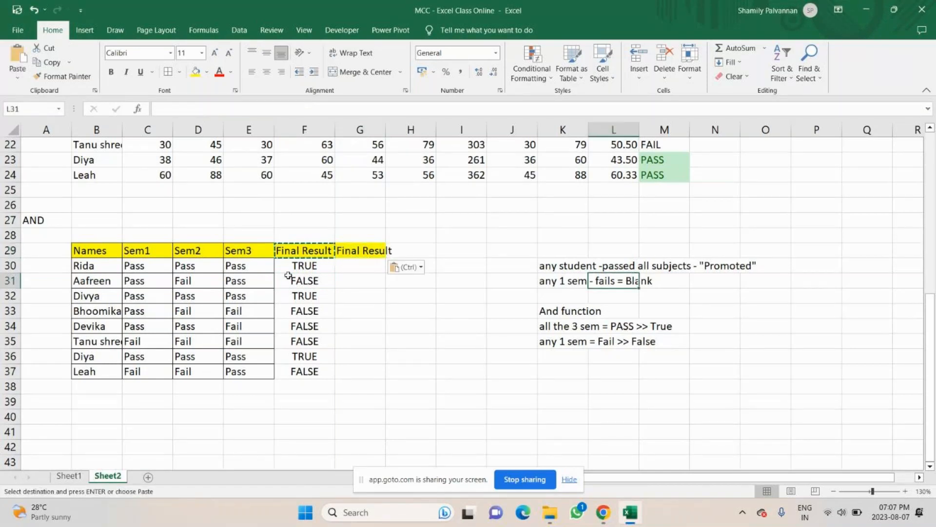
text(hel)
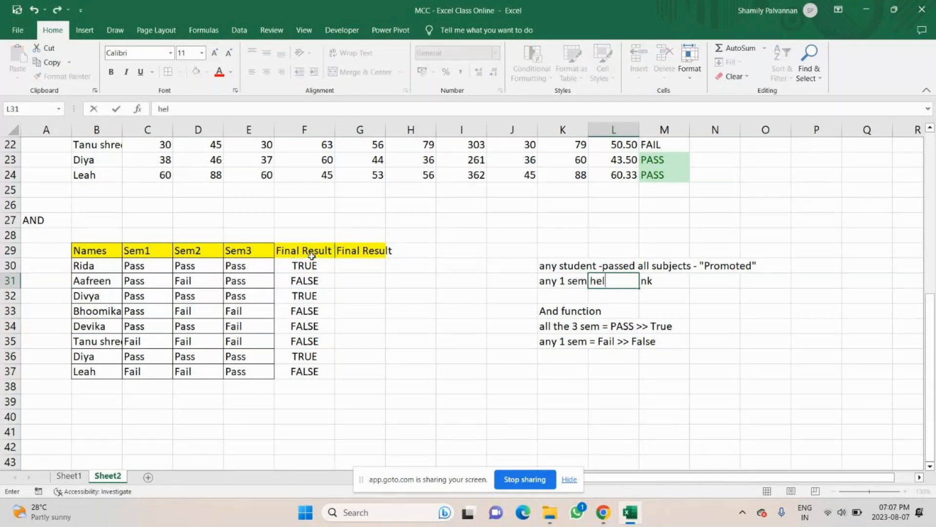
text(per)
key(BackSpace)
key(BackSpace)
key(BackSpace)
key(BackSpace)
key(BackSpace)
key(BackSpace)
key(Return)
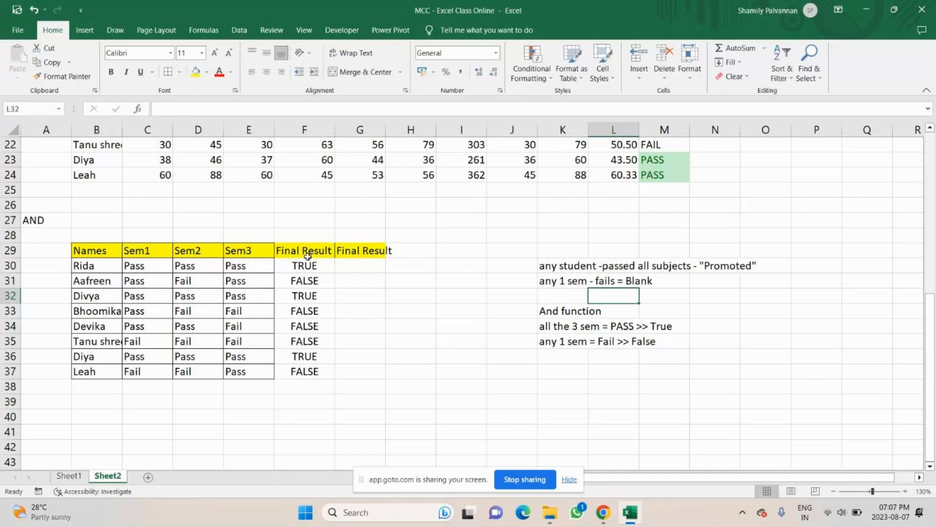
Replace the header text in F29 with Helper
click(307, 257)
text(Helper)
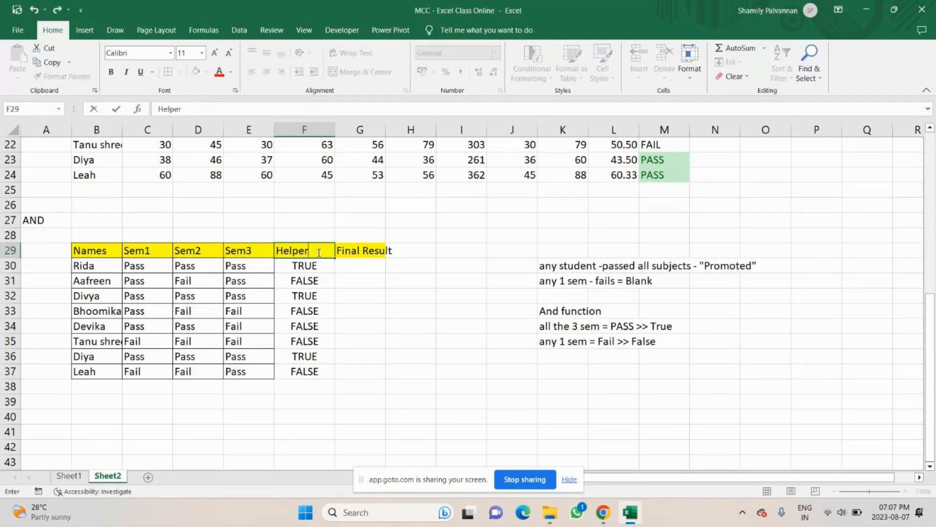
key(Return)
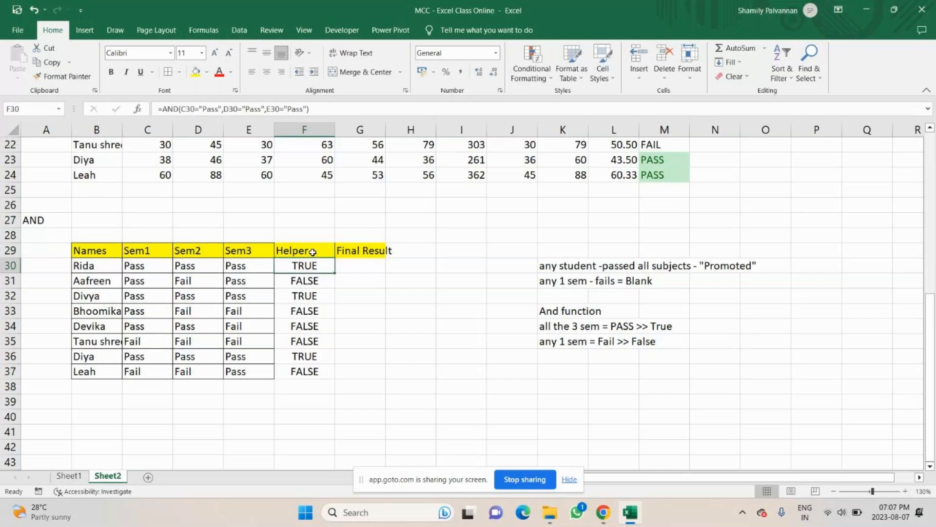
Compare the Helper column values in F30:F37 with the AND function notes and the Promoted and Blank rules in column K
click(68, 220)
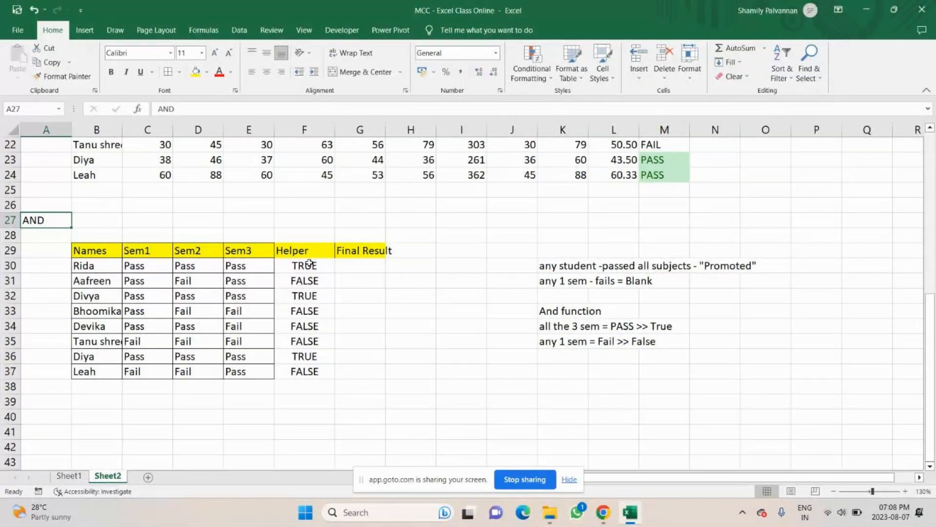
drag(309, 263, 299, 373)
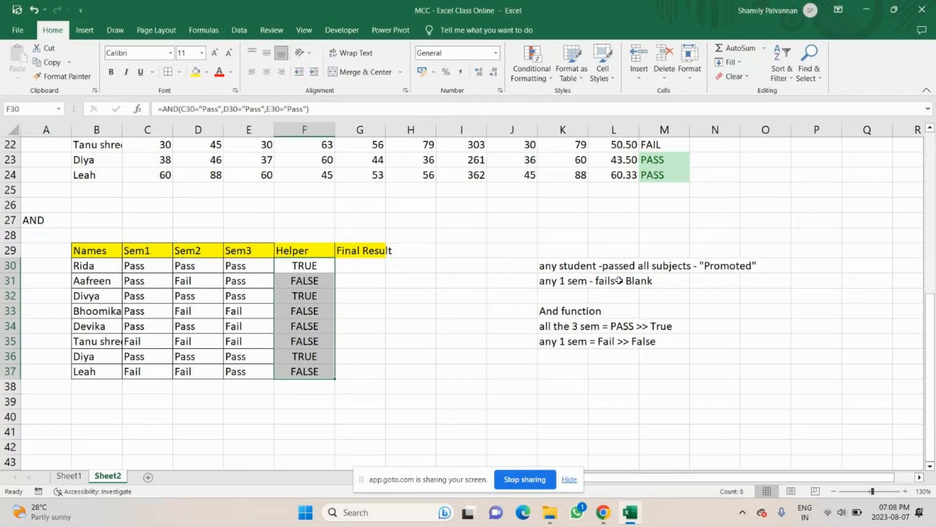
drag(672, 334, 643, 348)
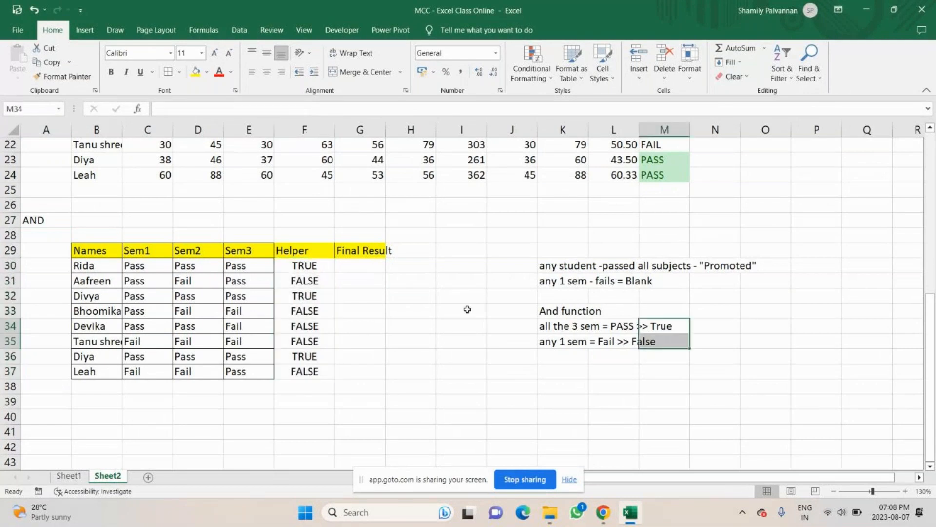
click(303, 267)
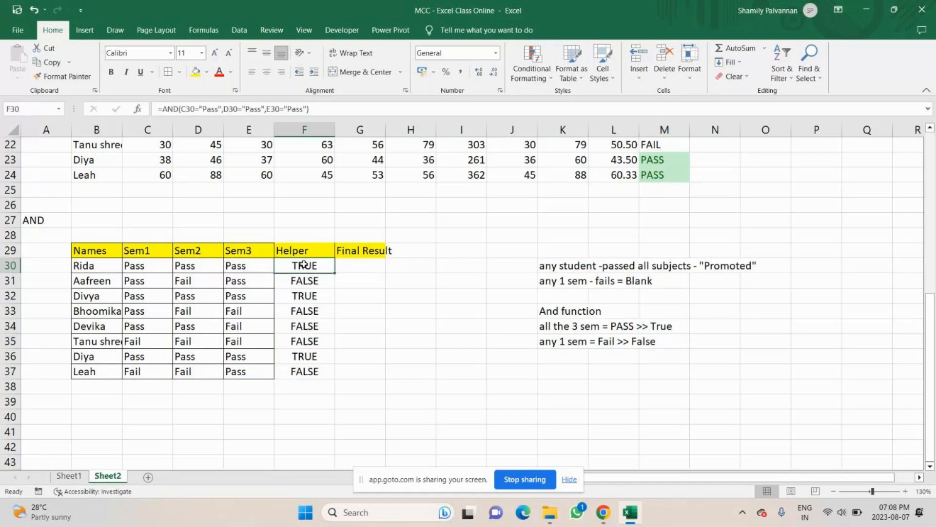
click(359, 264)
click(715, 266)
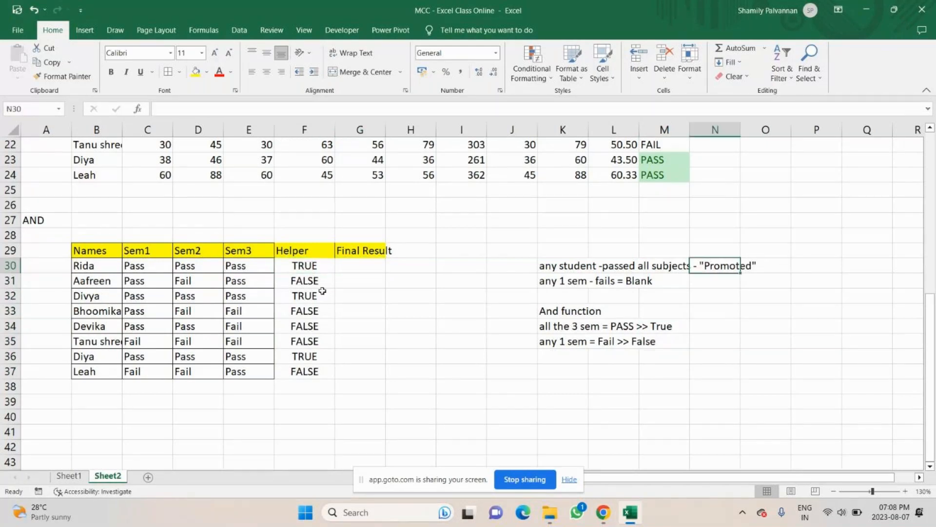
click(317, 283)
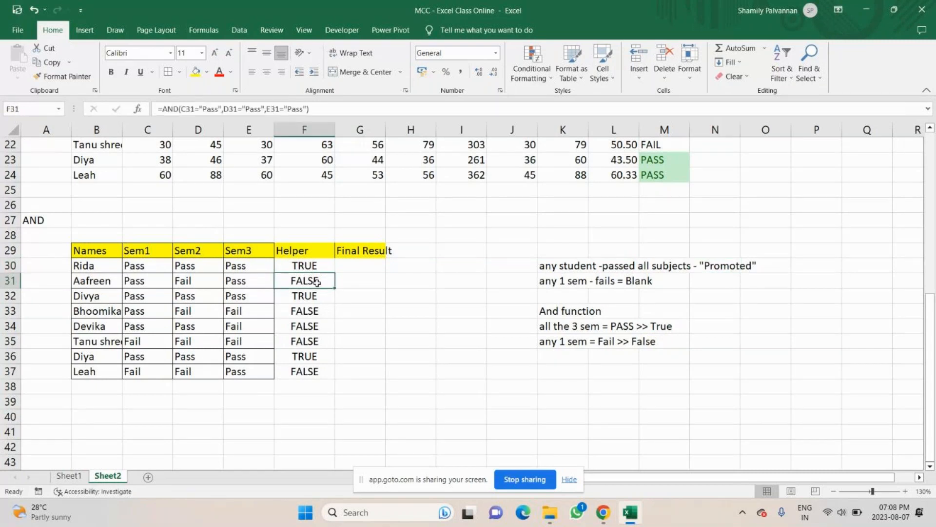
click(673, 285)
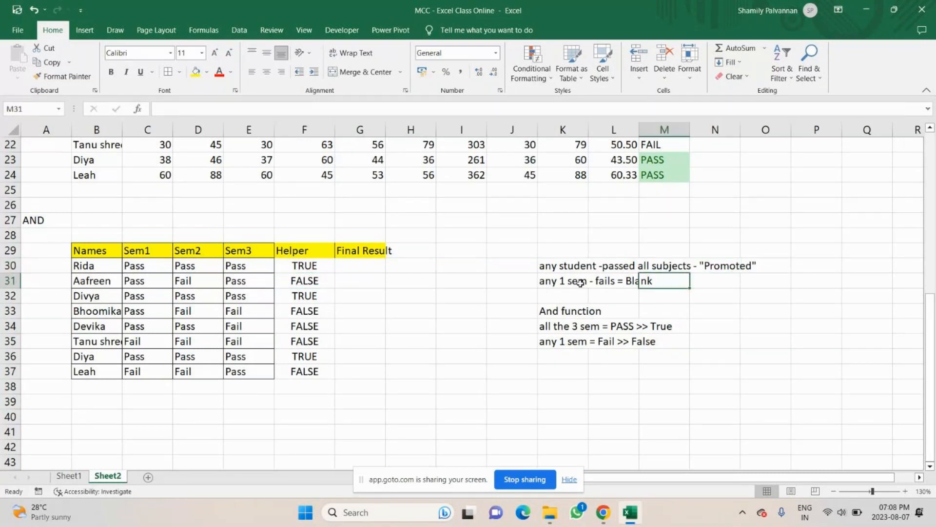
click(355, 269)
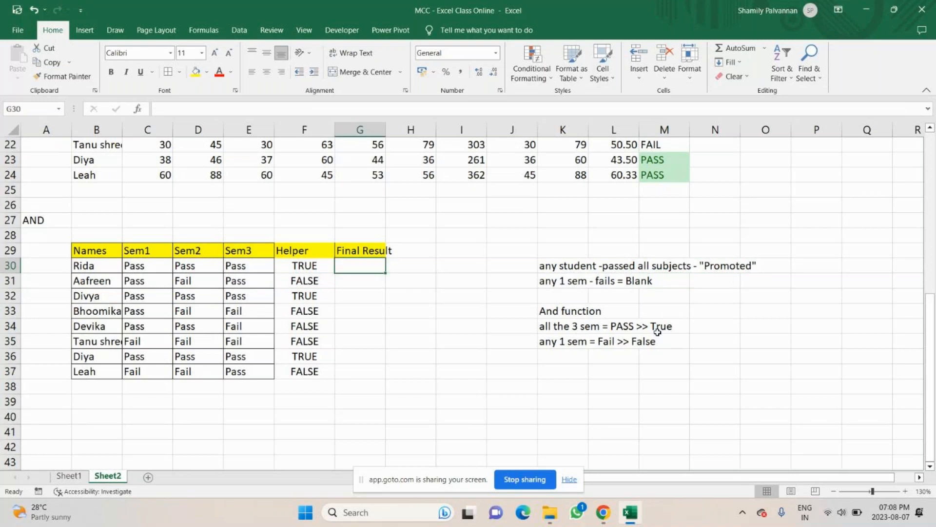
text(=)
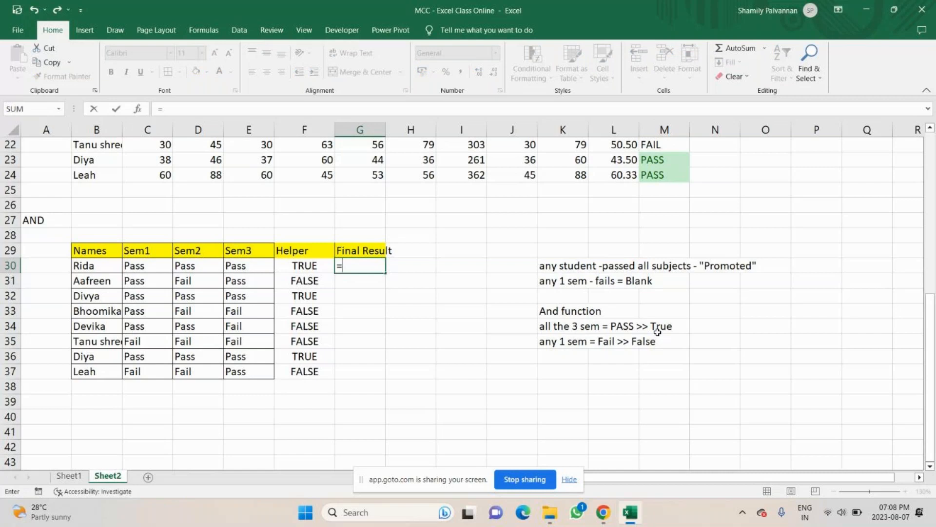
text(-F.DIST()
key(BackSpace)
key(BackSpace)
key(BackSpace)
key(BackSpace)
key(BackSpace)
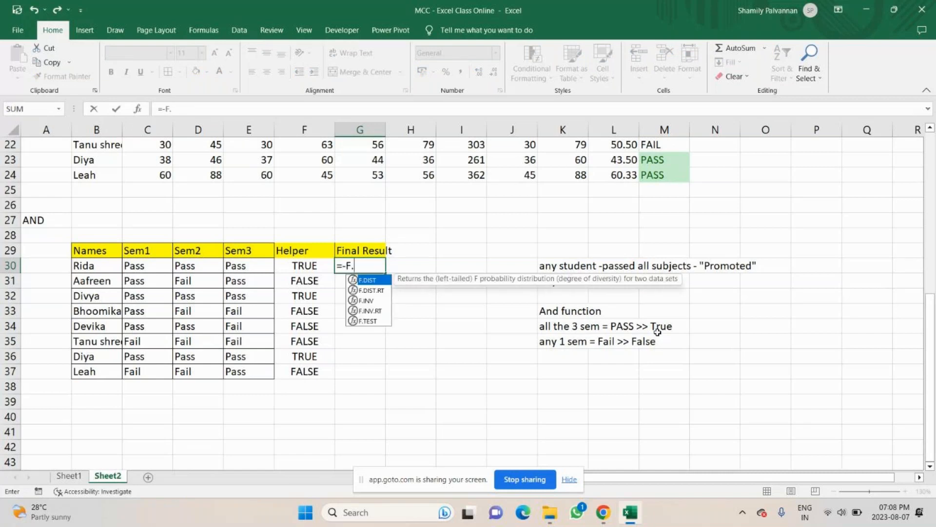
key(BackSpace)
key(BackSpace)
key(BackSpace)
Start an IF formula in G30 that tests whether Helper cell F30 equals "True"
text(if)
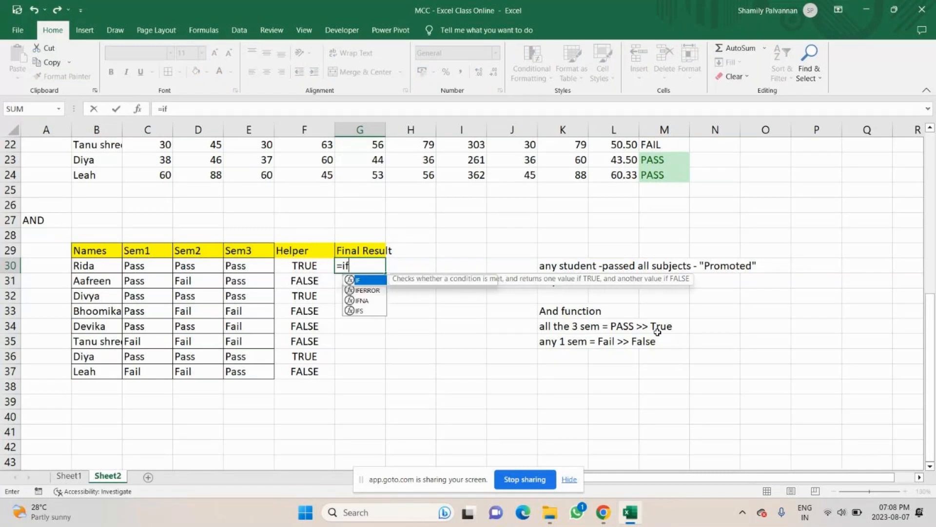
key(Tab)
click(299, 264)
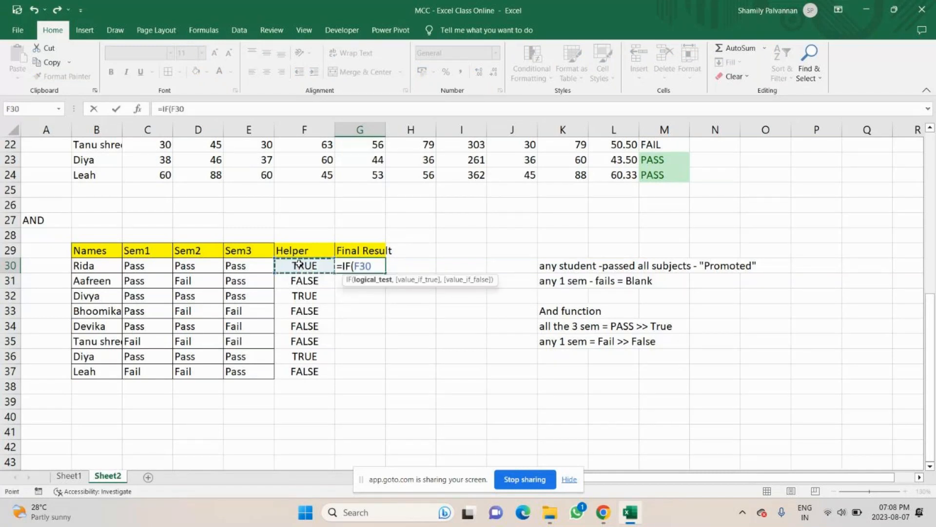
text(=")
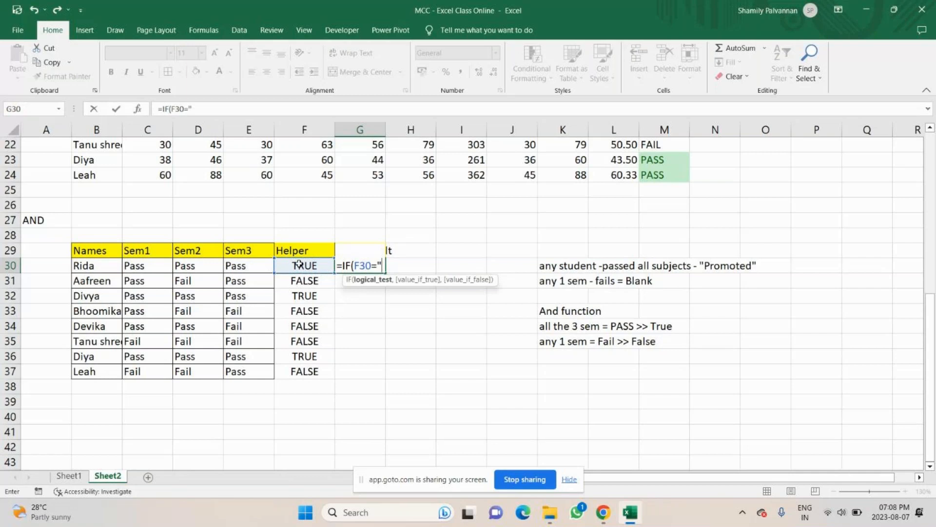
text(True)
key(BackSpace)
text(e)
text(",P)
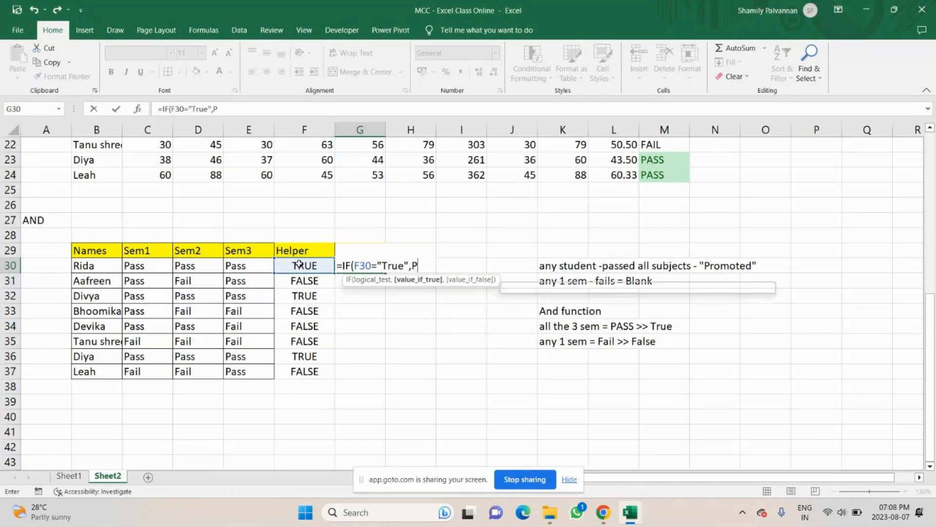
Complete the G30 formula with "Promoted" as the true result and "" as the false result, and fill it down to G37
text(romoted)
key(BackSpace)
key(BackSpace)
key(BackSpace)
key(BackSpace)
key(BackSpace)
key(BackSpace)
key(BackSpace)
key(BackSpace)
text("Pr)
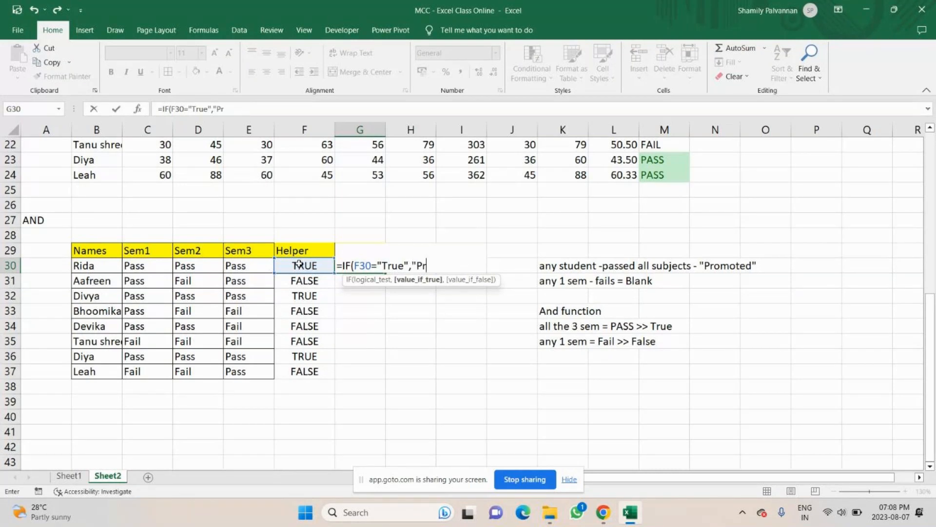
text(omoted",)
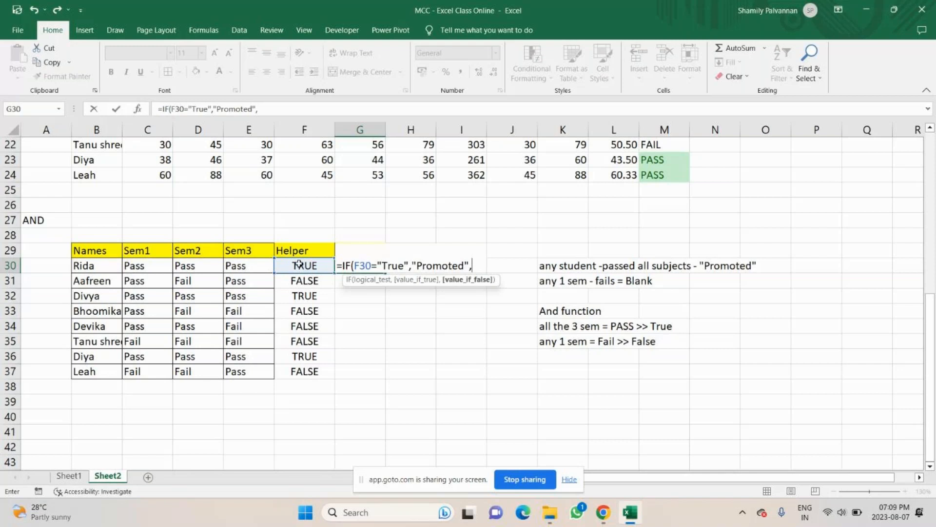
text(""))
key(Return)
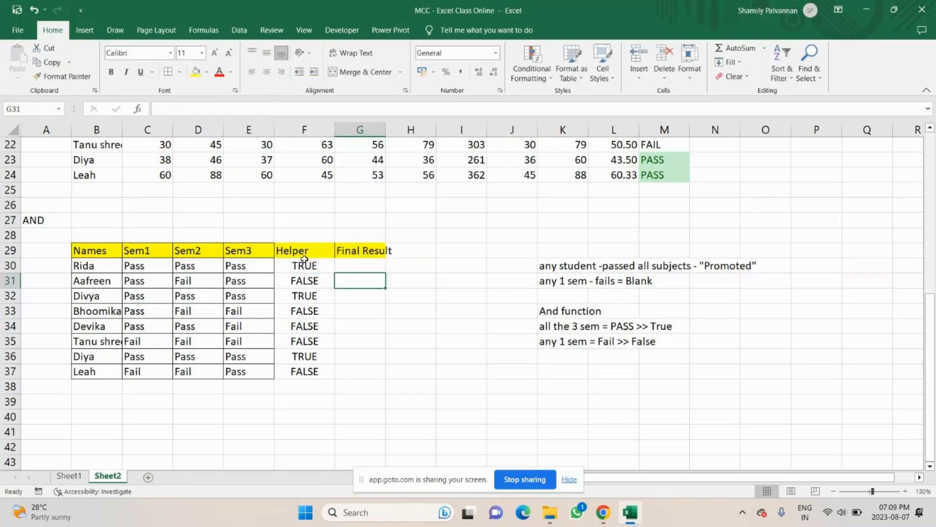
click(351, 261)
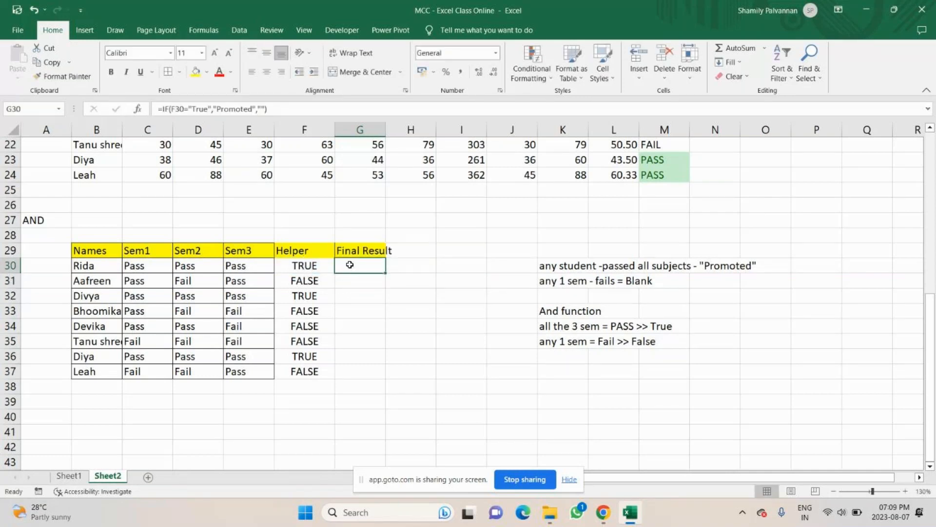
drag(385, 288, 367, 380)
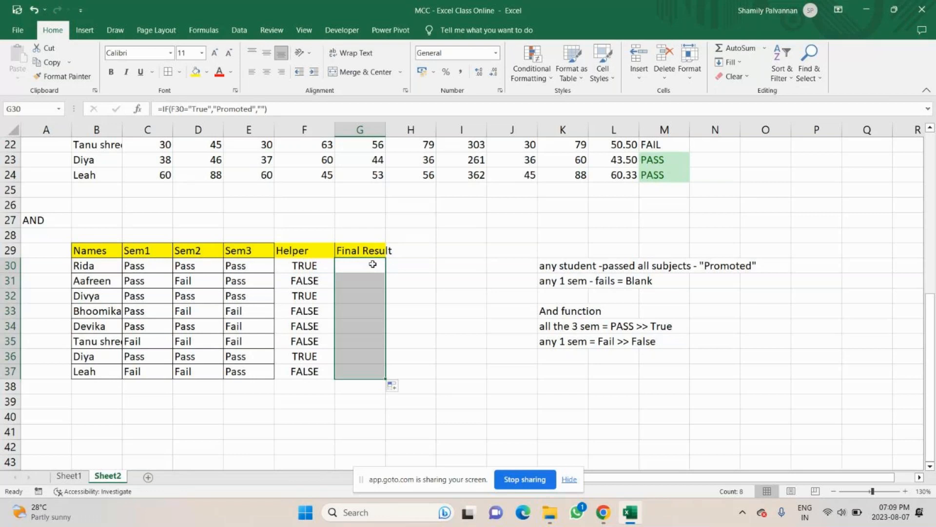
Change the test text in the G30 formula to uppercase "TRUE" and fill the formula down to G37 again
double_click(372, 264)
click(404, 266)
key(BackSpace)
key(BackSpace)
key(BackSpace)
text(R)
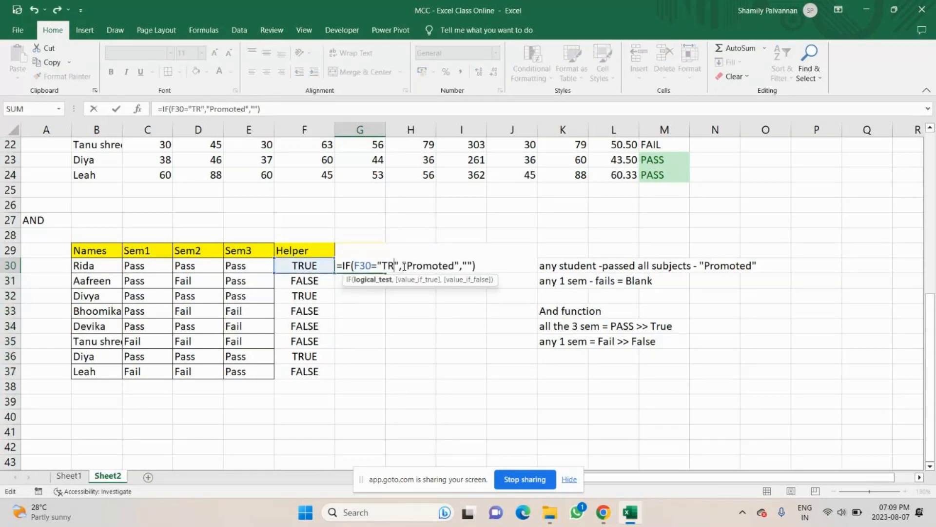
text(UE)
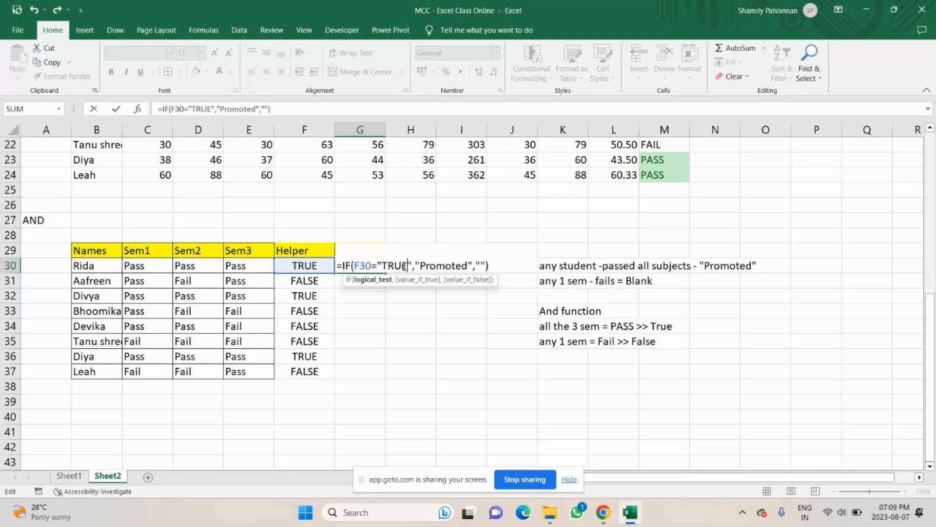
key(Return)
click(368, 263)
drag(385, 274, 374, 376)
Check the Final Result formulas in G30:G37 against the AND formula and values in the Helper column
click(364, 306)
click(300, 268)
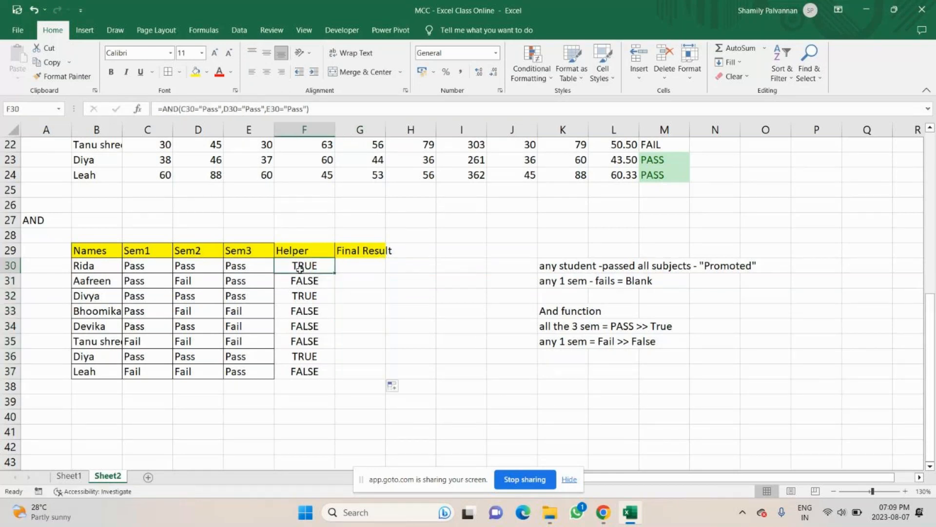
drag(361, 266, 364, 387)
click(357, 256)
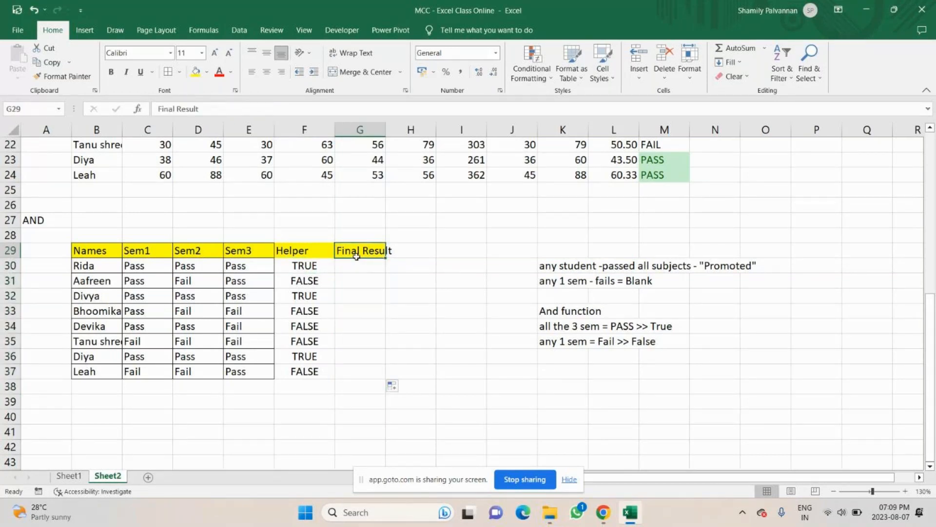
click(355, 266)
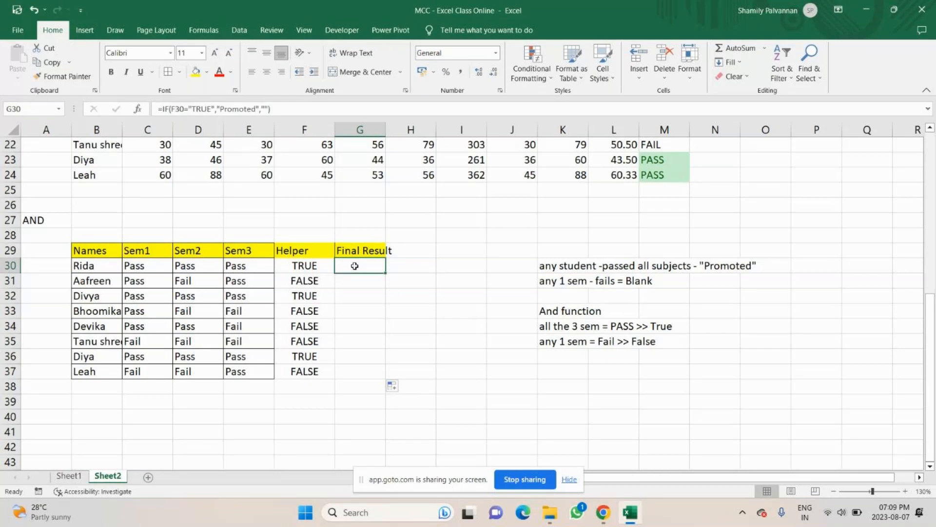
drag(355, 265, 360, 372)
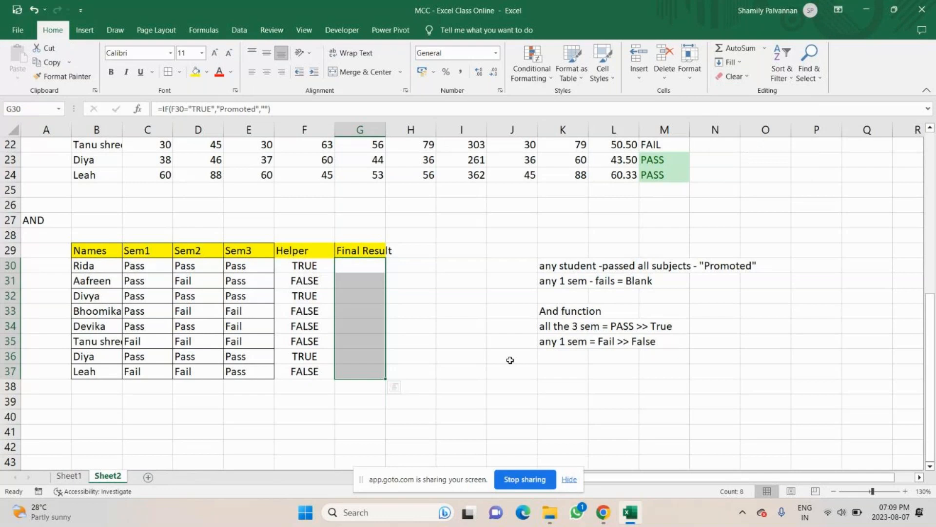
click(468, 357)
drag(294, 265, 303, 371)
click(356, 263)
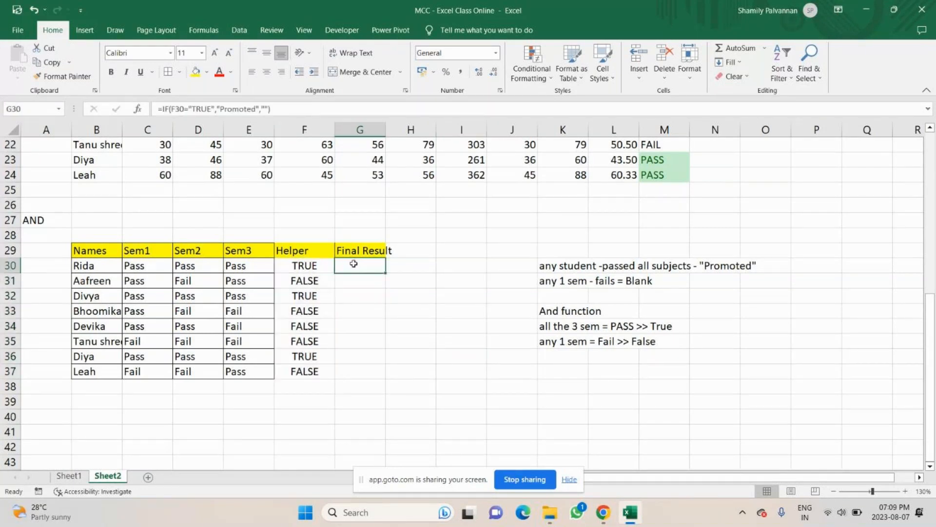
text(=if)
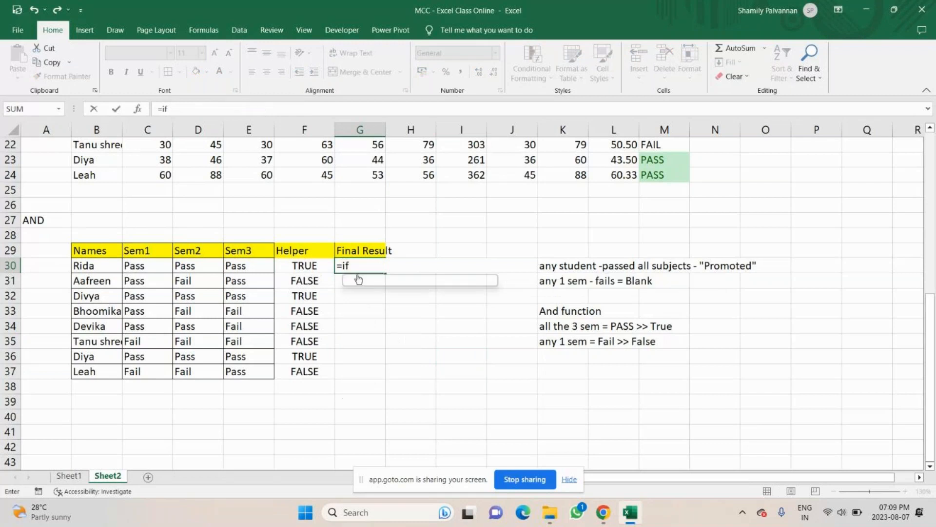
key(Tab)
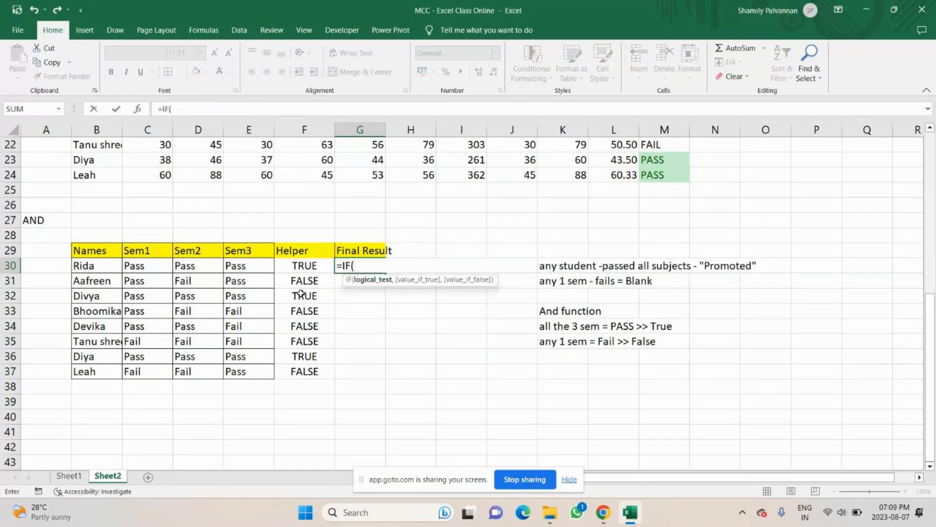
text(and)
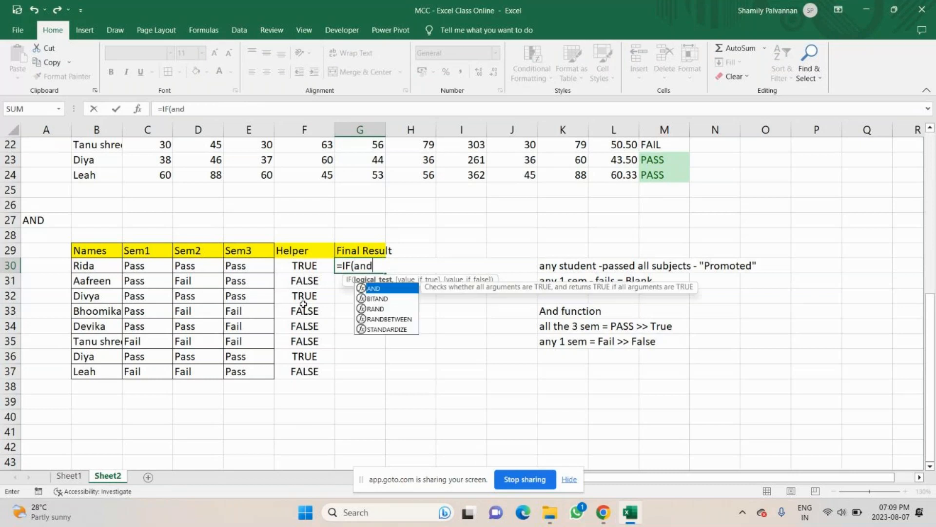
key(Tab)
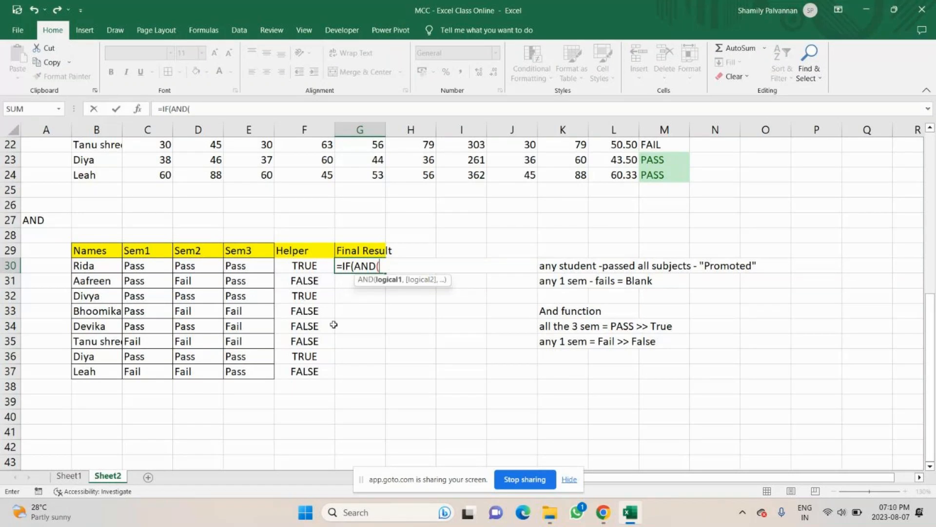
key(BackSpace)
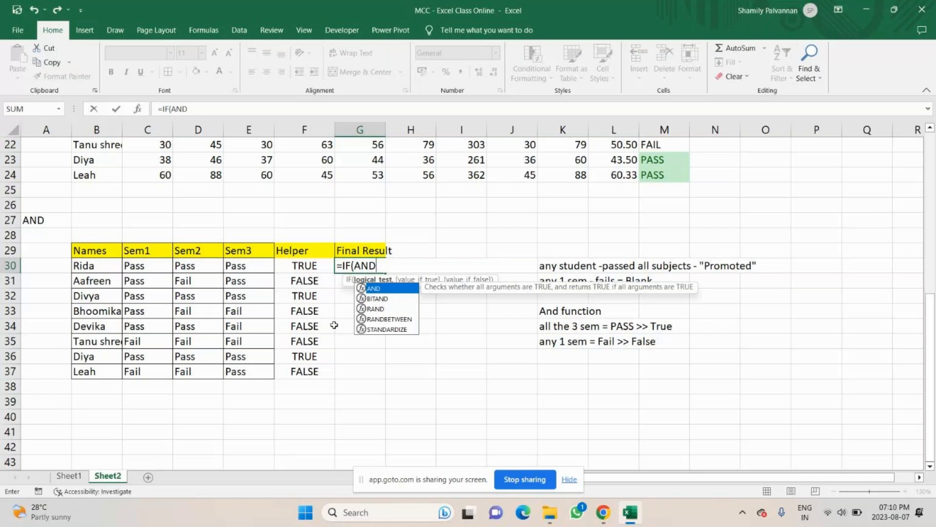
key(Escape)
key(Escape)
key(Down)
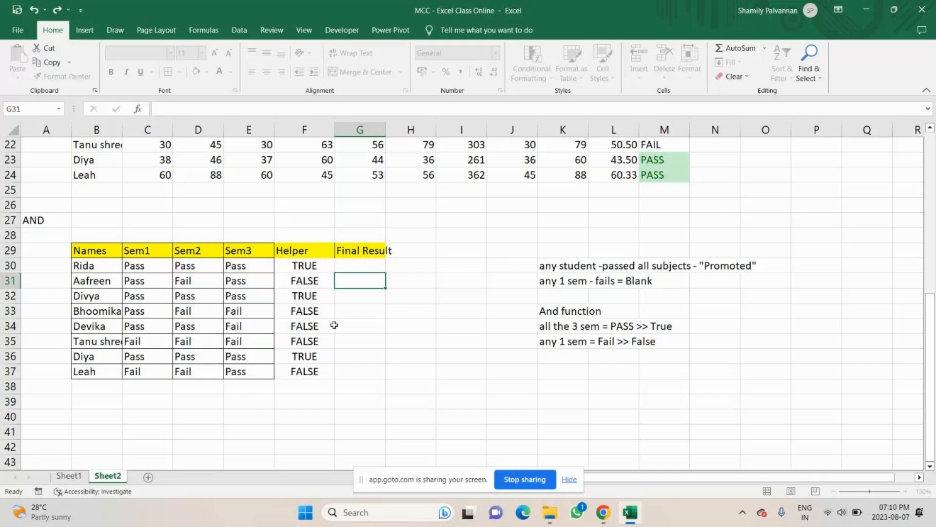
Start a nested IF and AND formula in G30 with C30="Pass" as the first condition
key(Up)
text(=IF(AND()
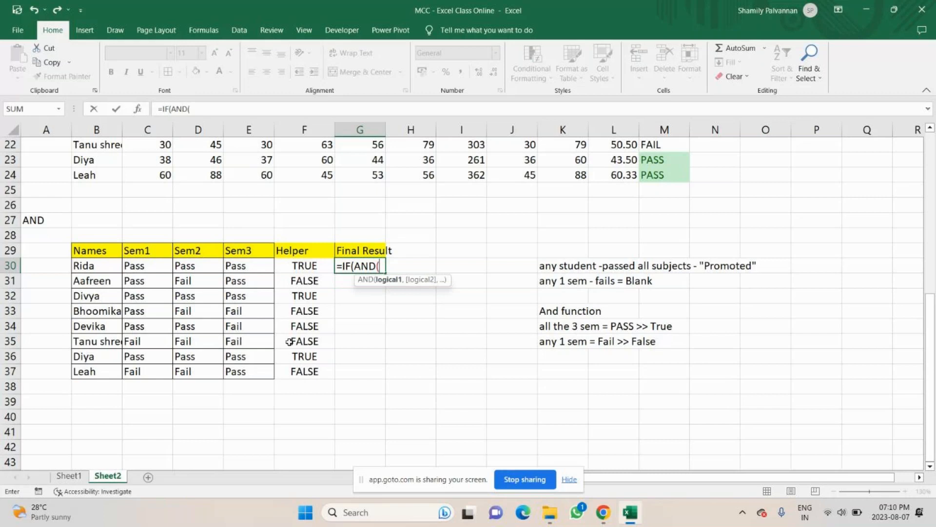
click(135, 268)
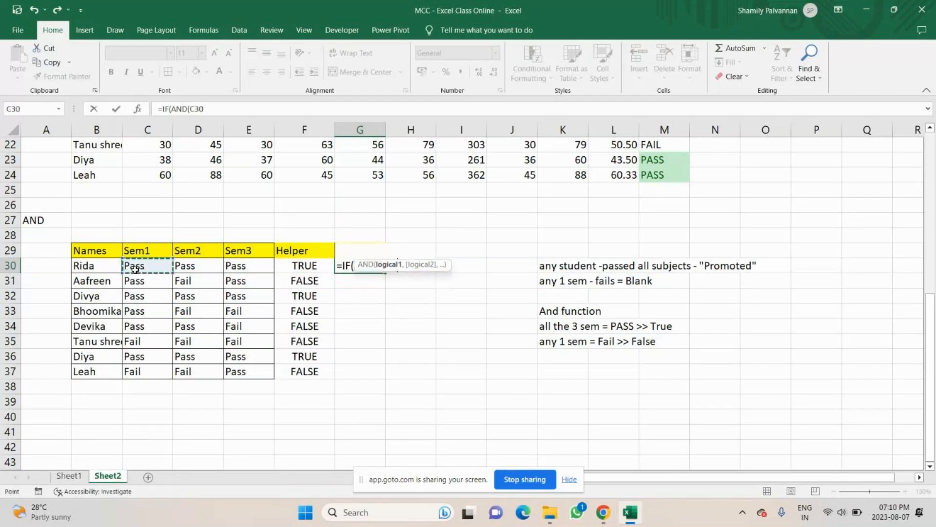
text(="Ps)
key(BackSpace)
text(ass",)
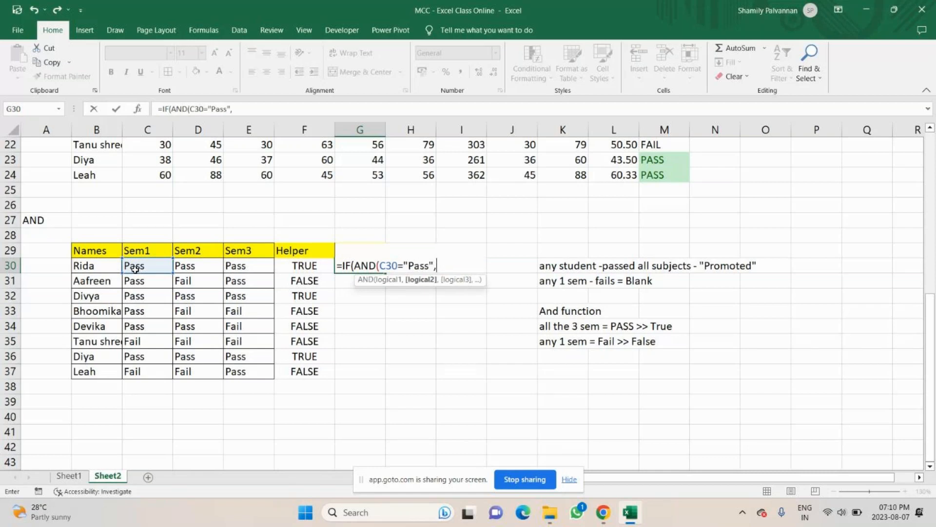
Add the conditions D30="Pass" and E30="Pass", close the AND function and highlight the formula's whole logical test
click(186, 268)
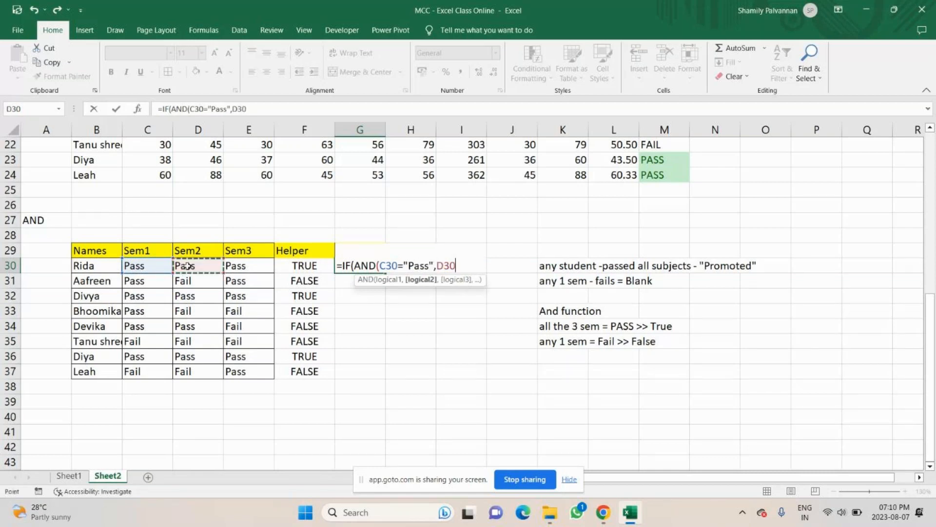
text(="Pass)
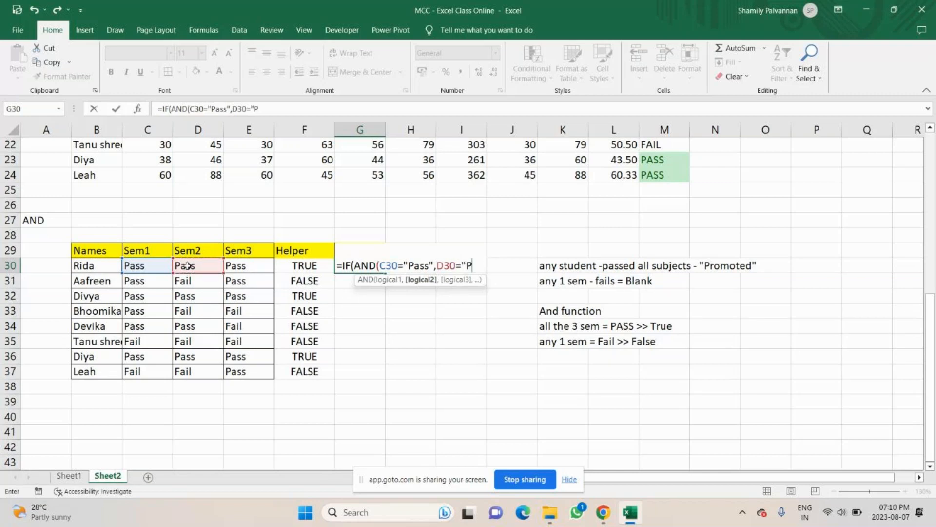
text(",)
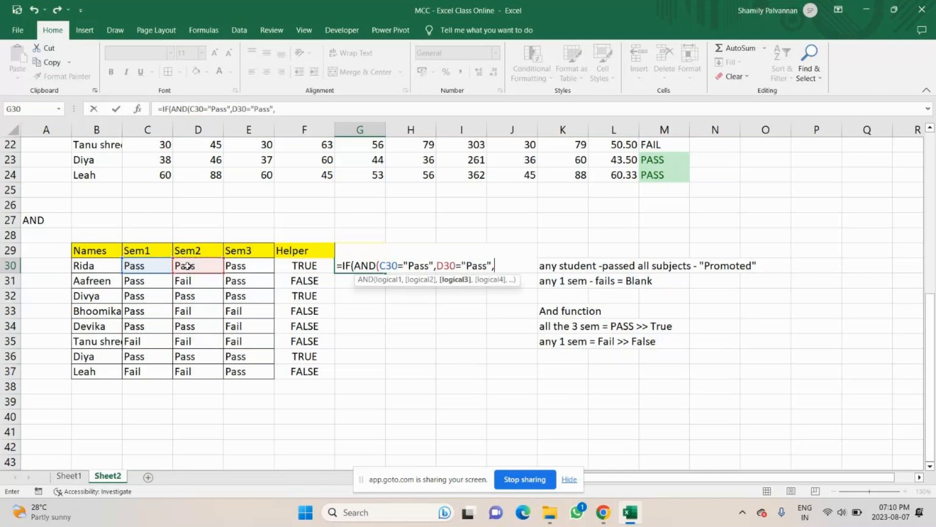
click(261, 266)
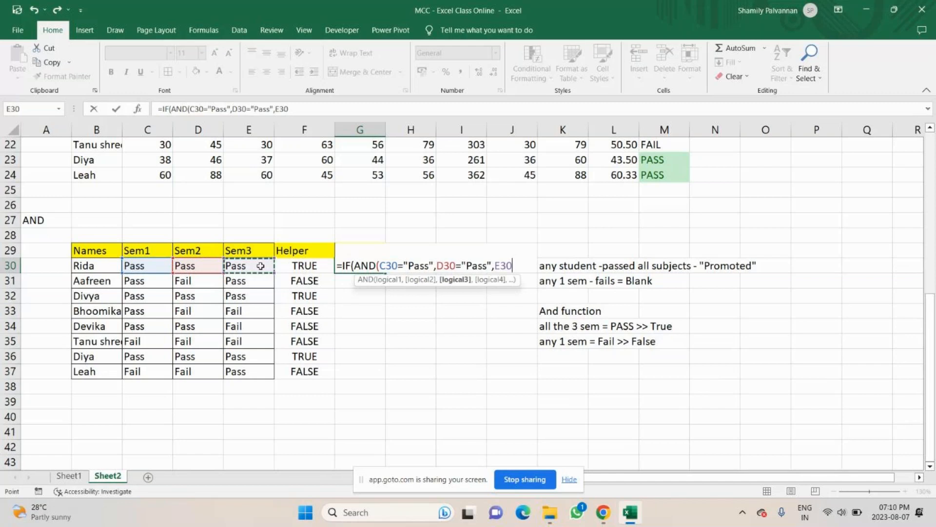
text(="Pa)
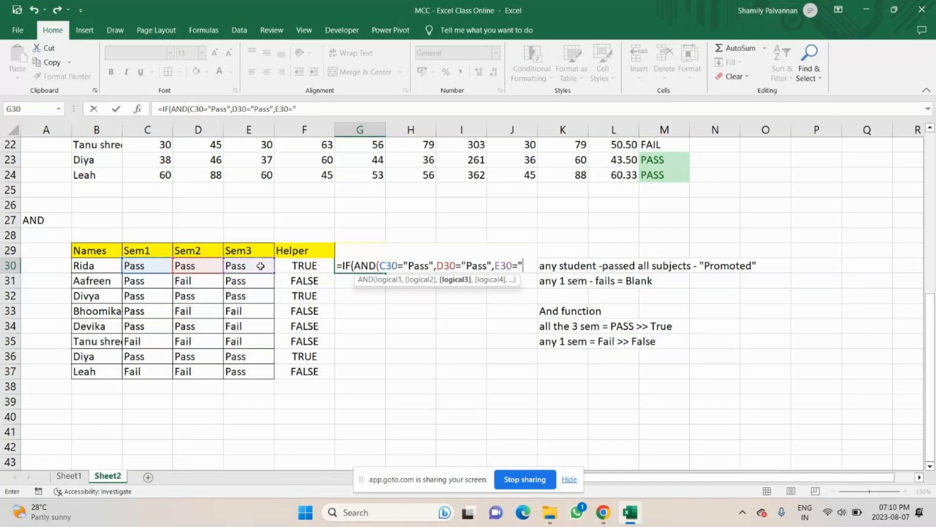
text(ss")
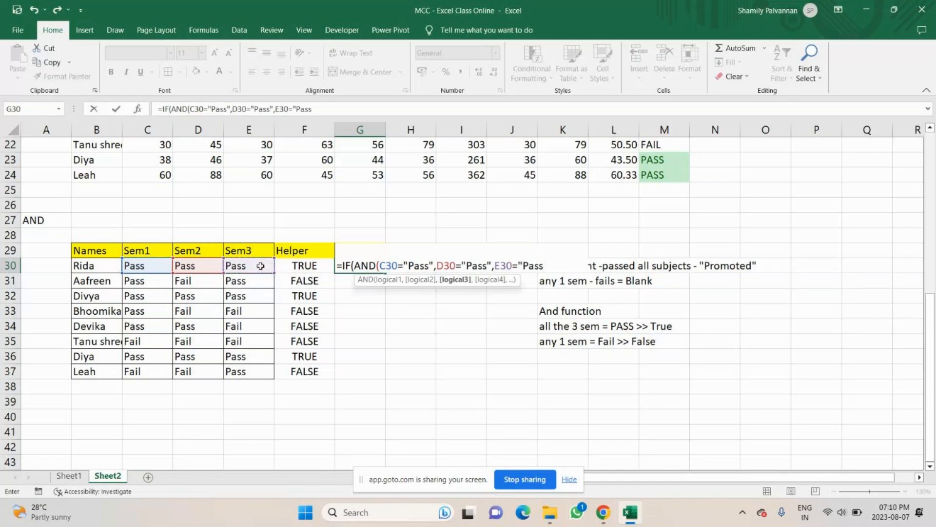
text(),)
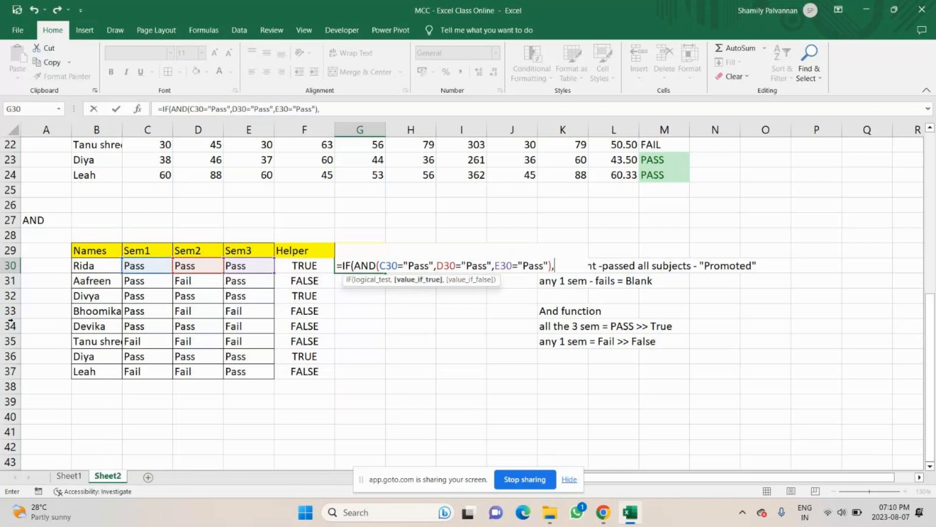
click(373, 279)
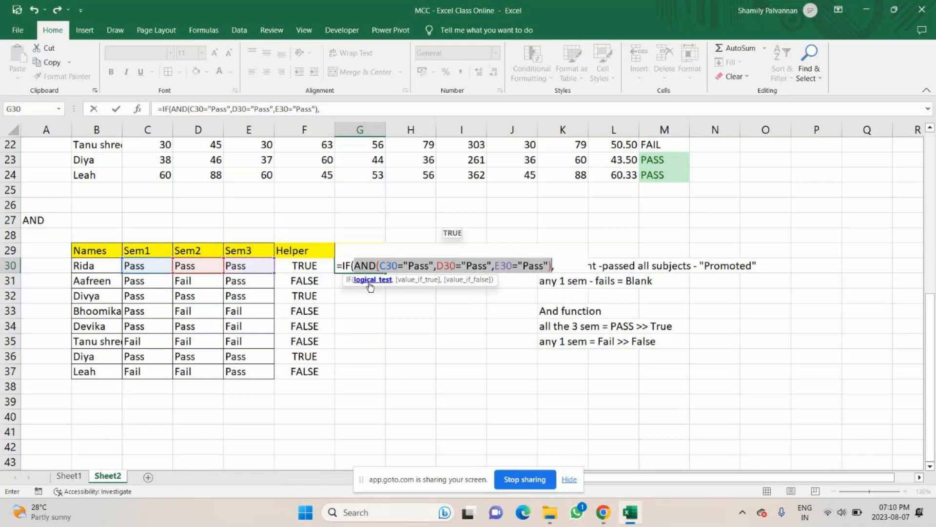
Complete the G30 formula with "Promoted" if true and "" if false, and fill it down to G37
click(561, 266)
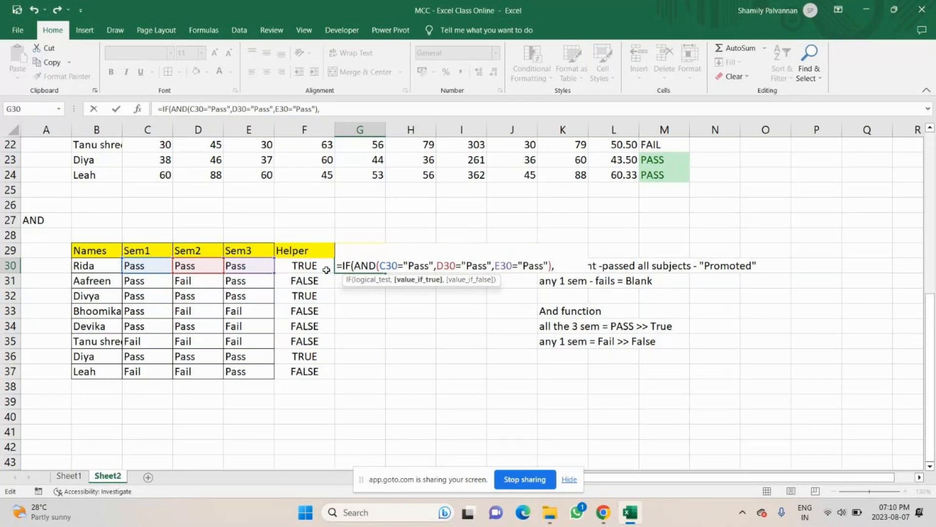
text("Promoted")
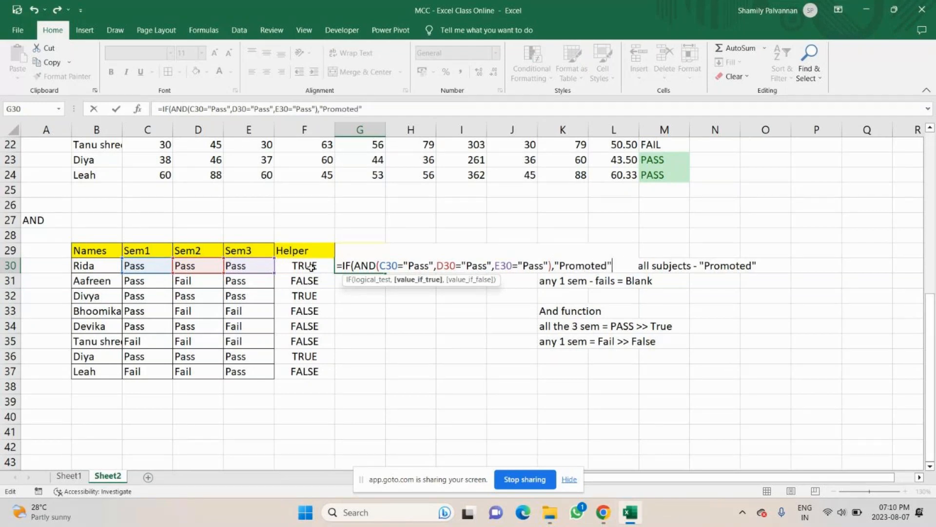
text(,)
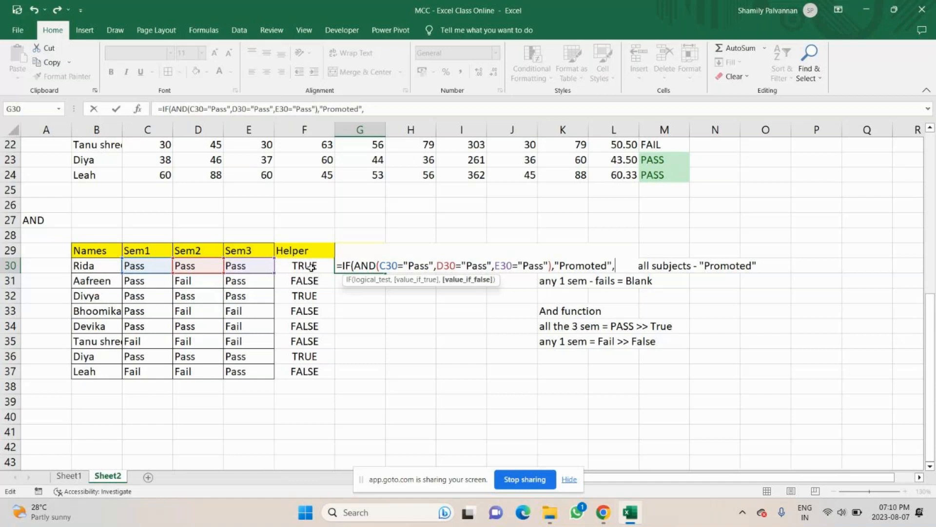
text(""))
key(Return)
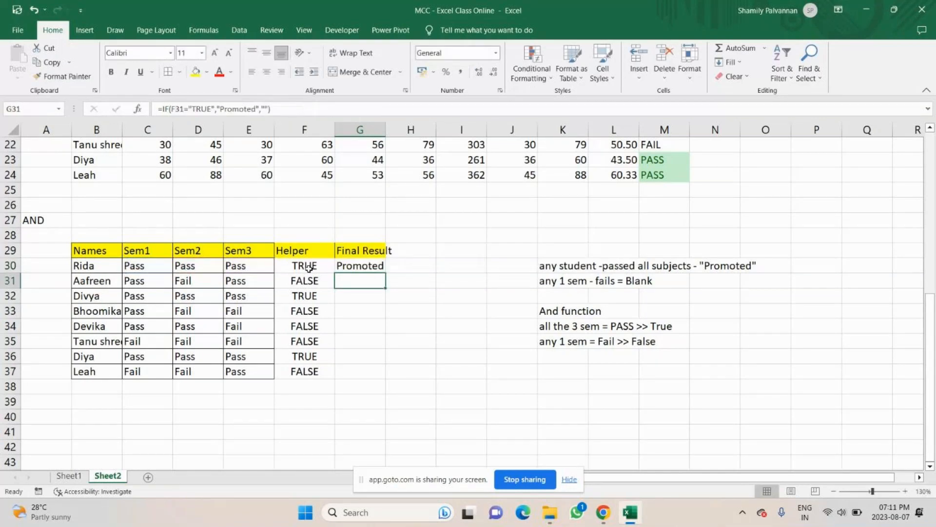
key(Up)
drag(385, 273, 380, 372)
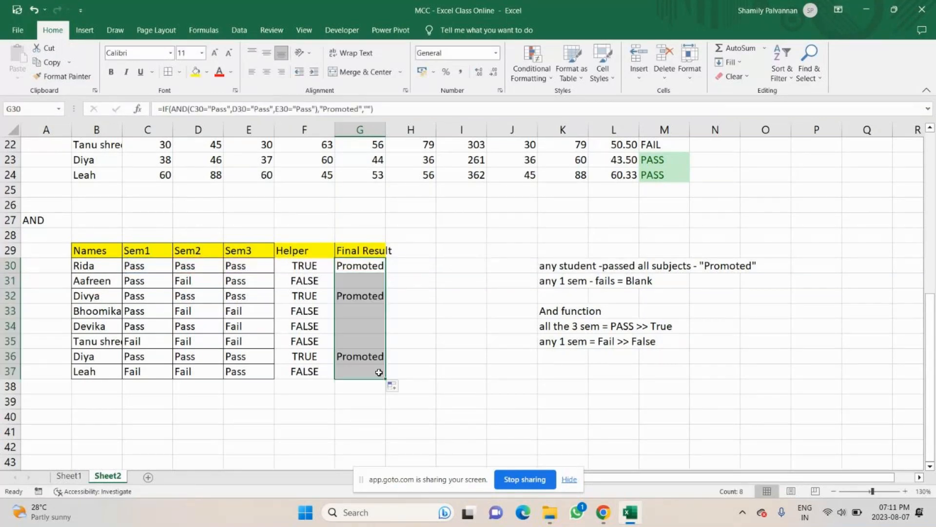
Check the filled Final Result formulas and move the explanatory notes from column K to N29:N34
click(363, 270)
click(350, 322)
click(363, 341)
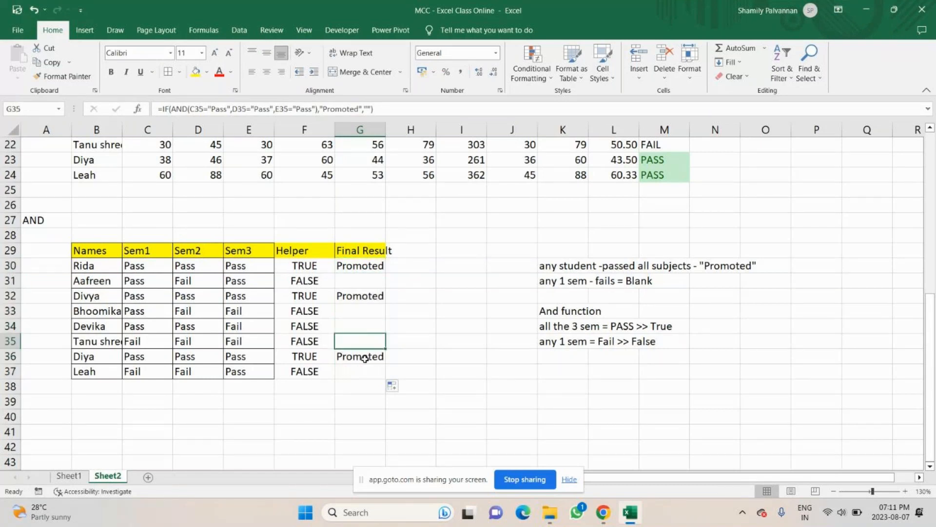
click(360, 369)
click(361, 267)
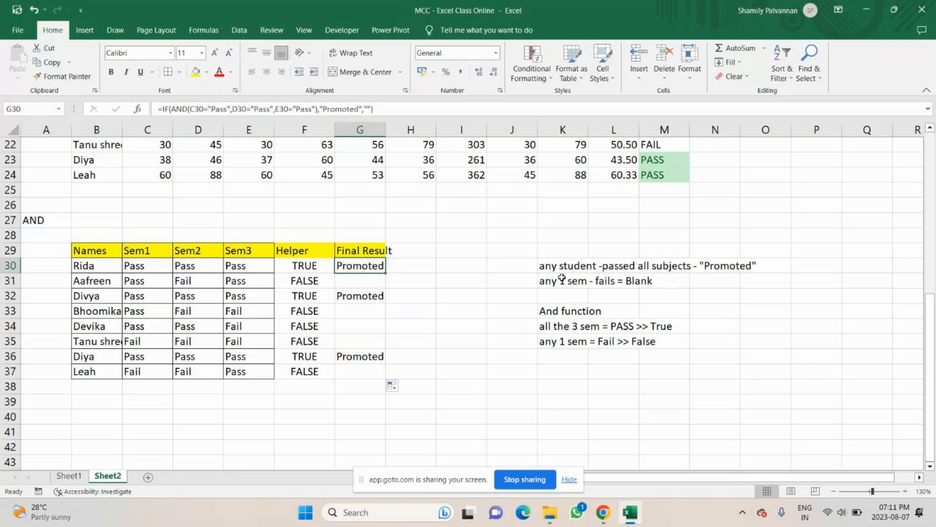
drag(561, 266, 714, 252)
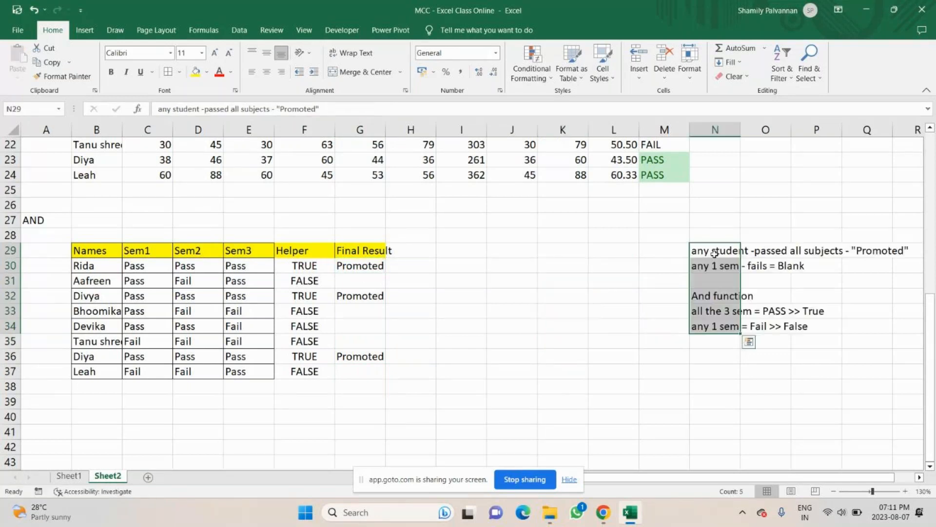
Review the G30 formula by highlighting its logical test, value-if-true and value-if-false arguments in turn
click(359, 268)
double_click(360, 268)
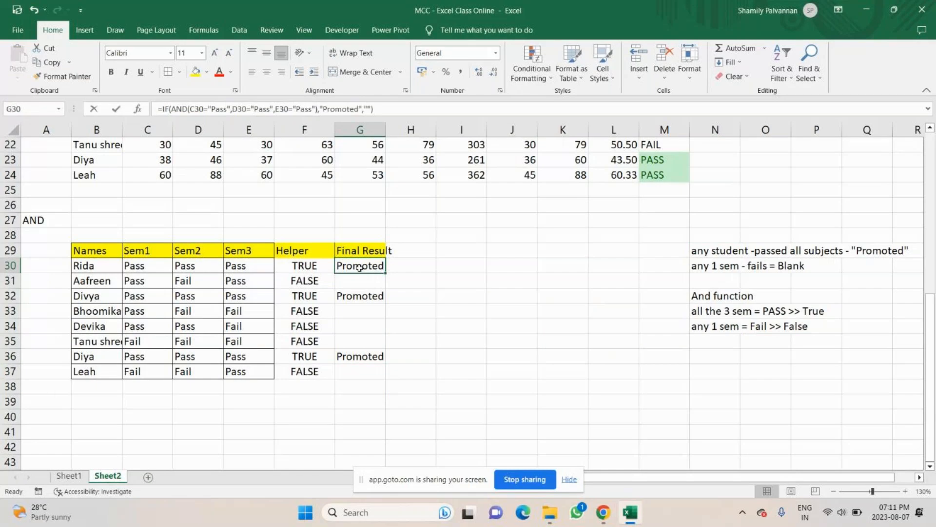
double_click(360, 268)
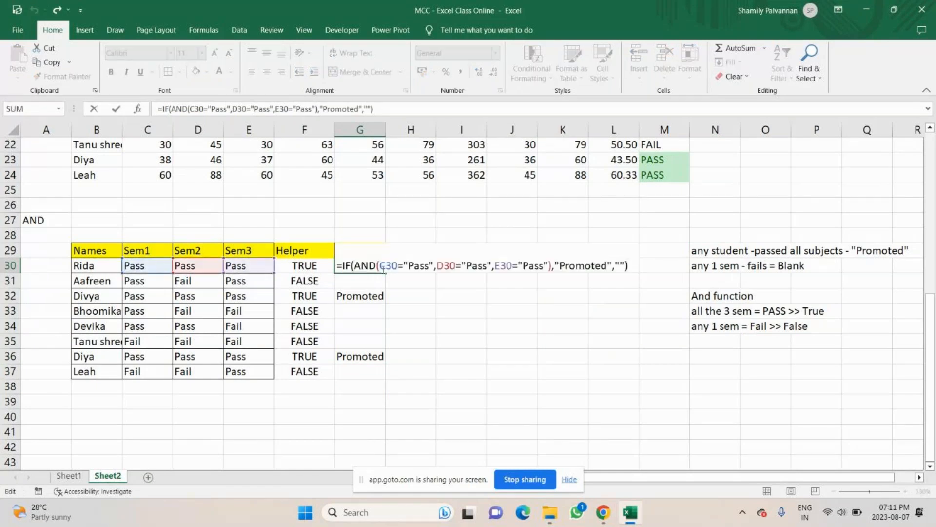
click(369, 268)
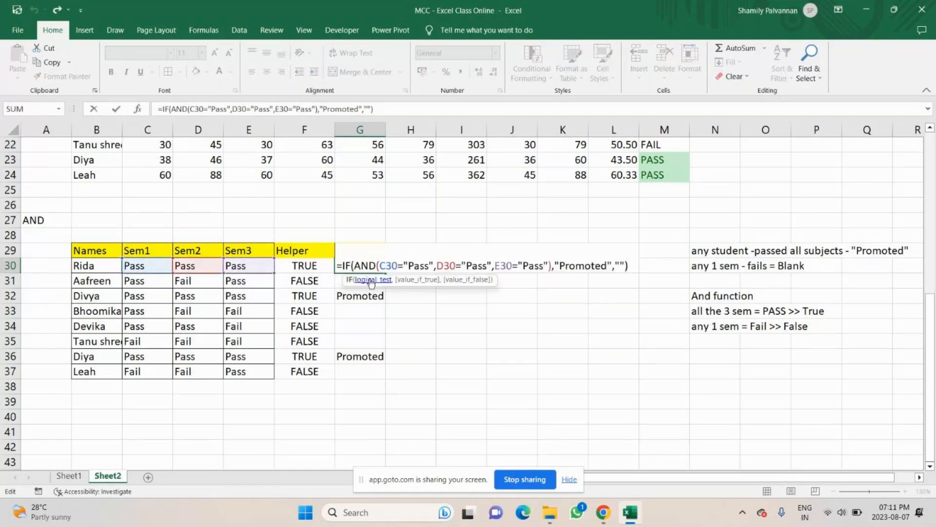
click(372, 281)
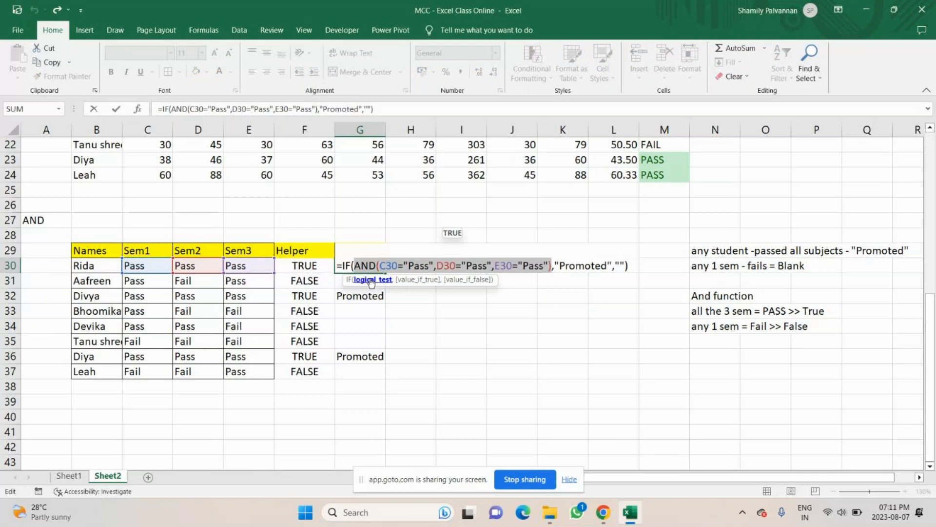
click(417, 280)
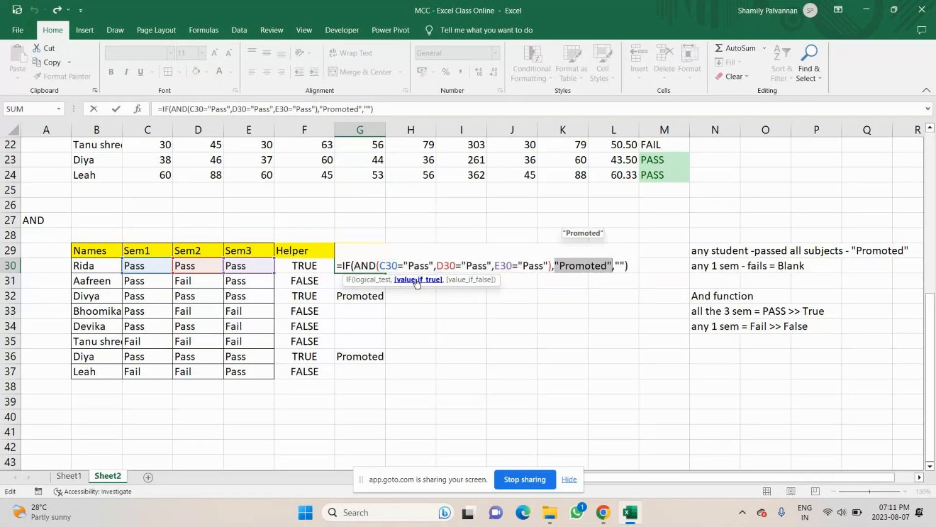
click(460, 280)
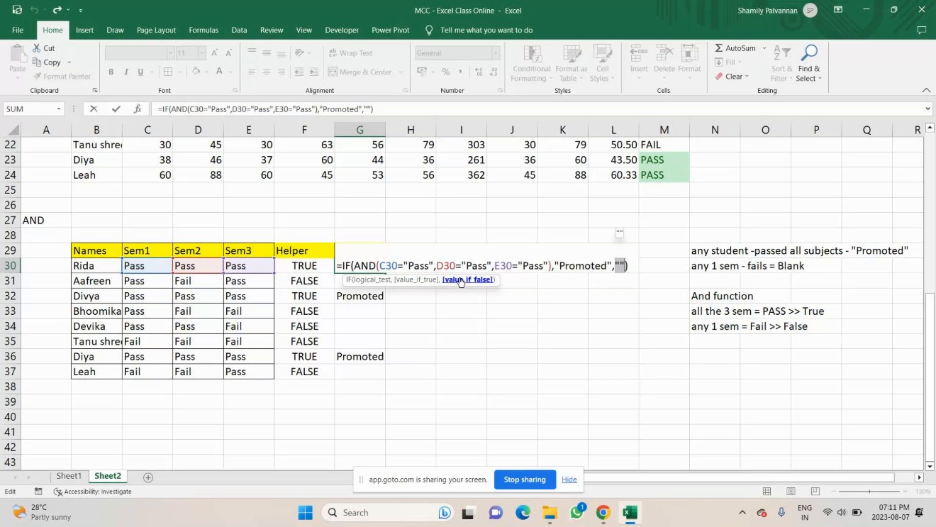
key(Return)
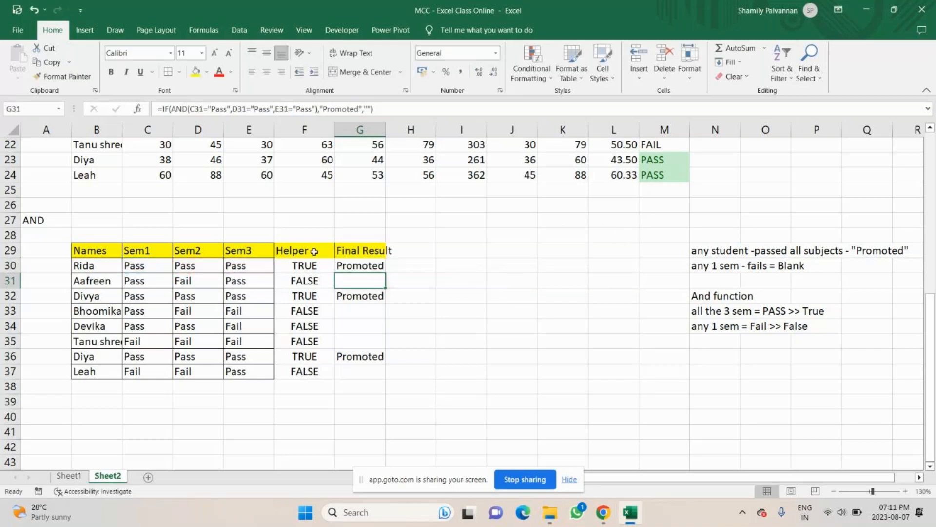
Review the Helper column and clear the AND formula from F30
drag(313, 252, 309, 372)
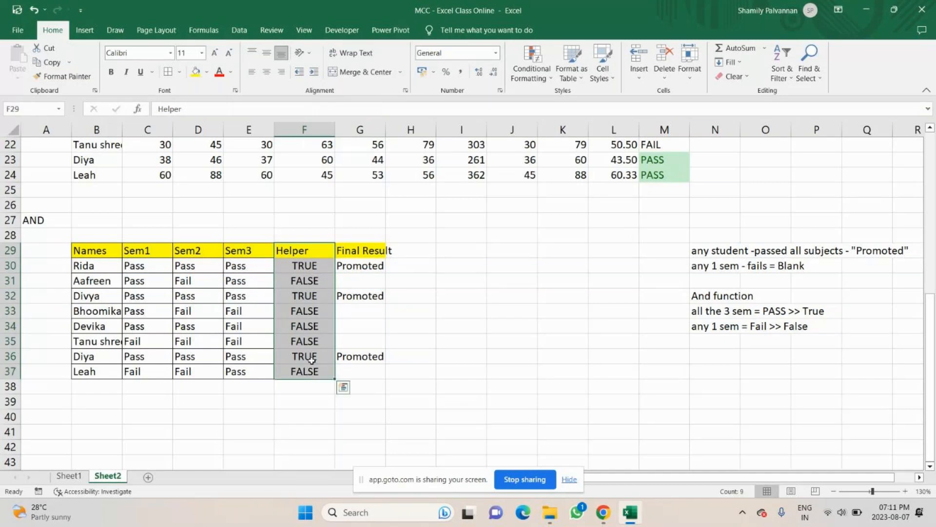
double_click(304, 267)
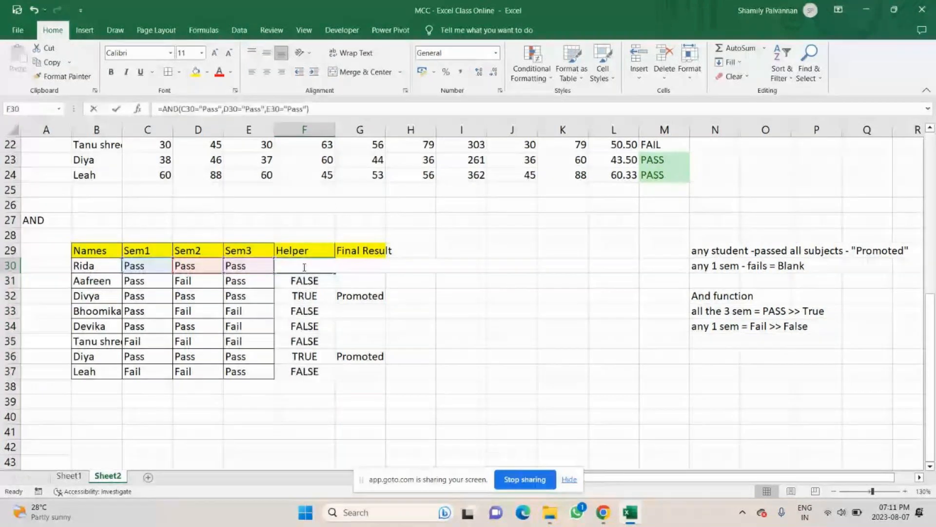
key(Return)
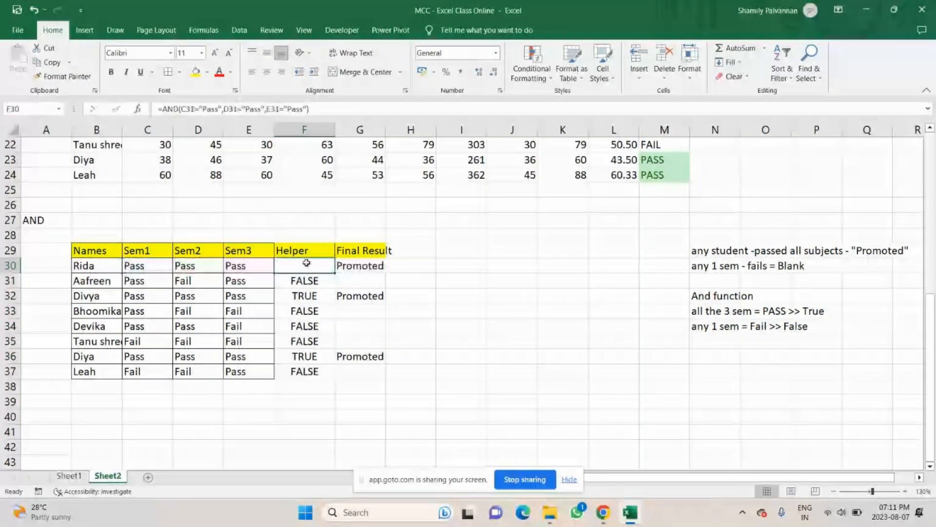
drag(304, 236, 306, 370)
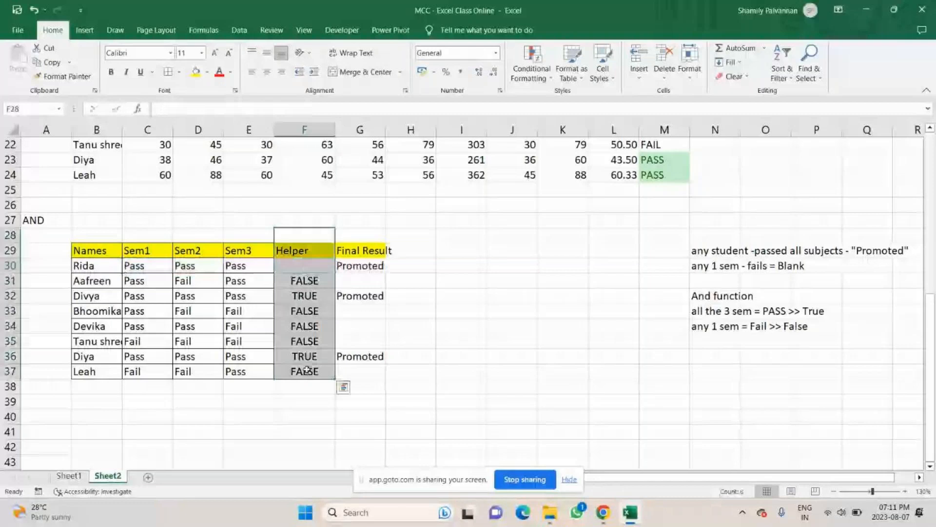
Highlight the Final Result cells G30:G37 and display the nested IF and AND formula in G30
click(371, 265)
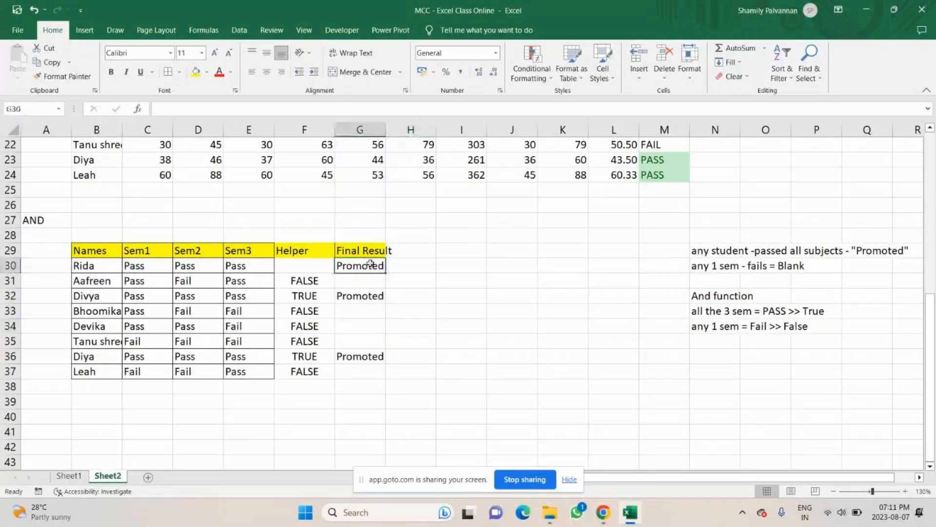
drag(385, 272, 356, 374)
click(359, 263)
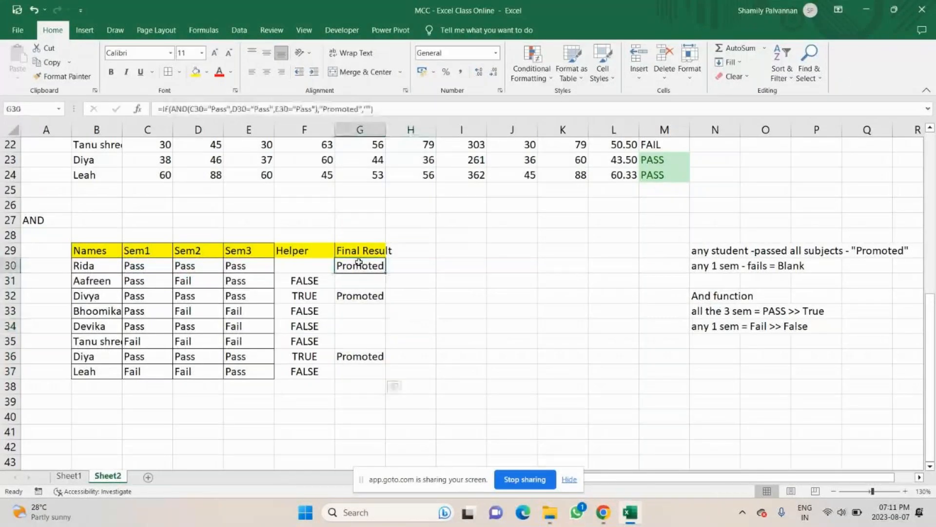
double_click(359, 262)
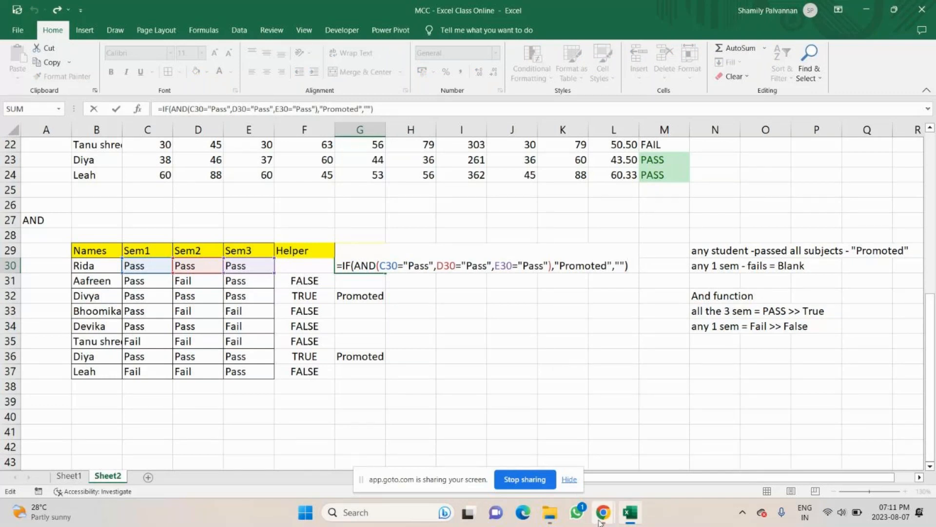
Check the GoTo meeting window in Chrome, dismiss the chat notification, return to the Excel workbook and close the G30 formula
mouse_move(603, 512)
click(637, 471)
key(alt+Tab)
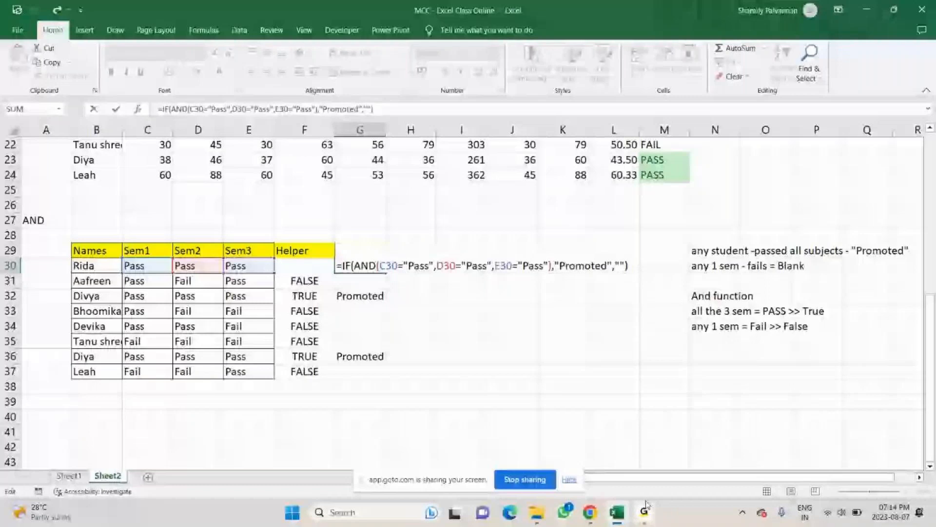
click(618, 512)
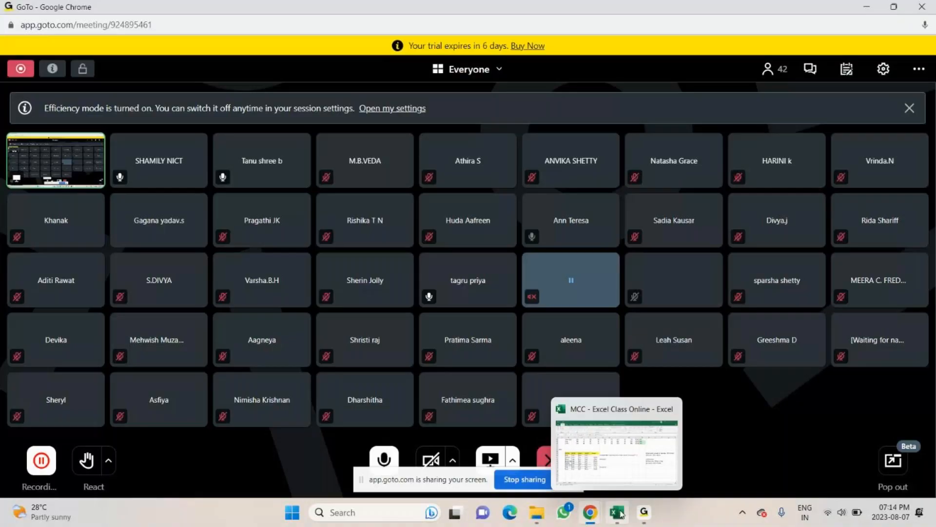
click(618, 512)
mouse_move(589, 515)
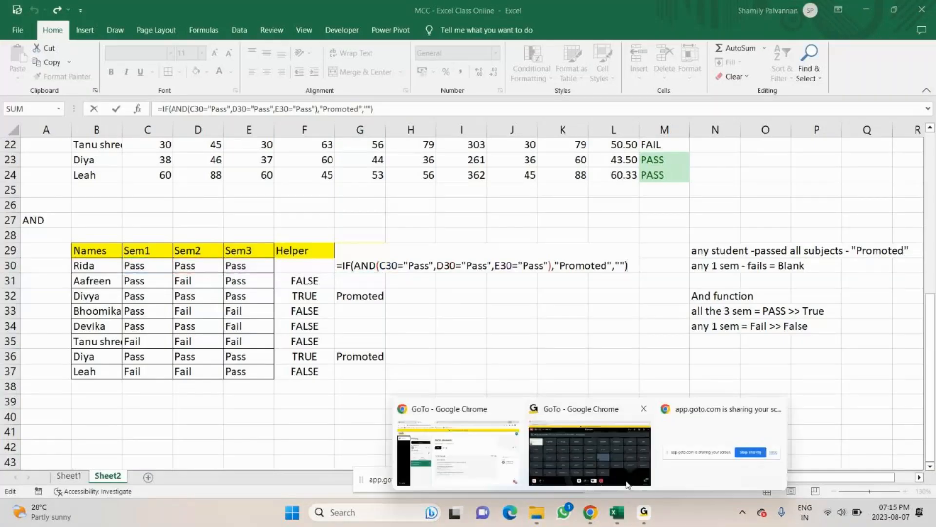
click(628, 485)
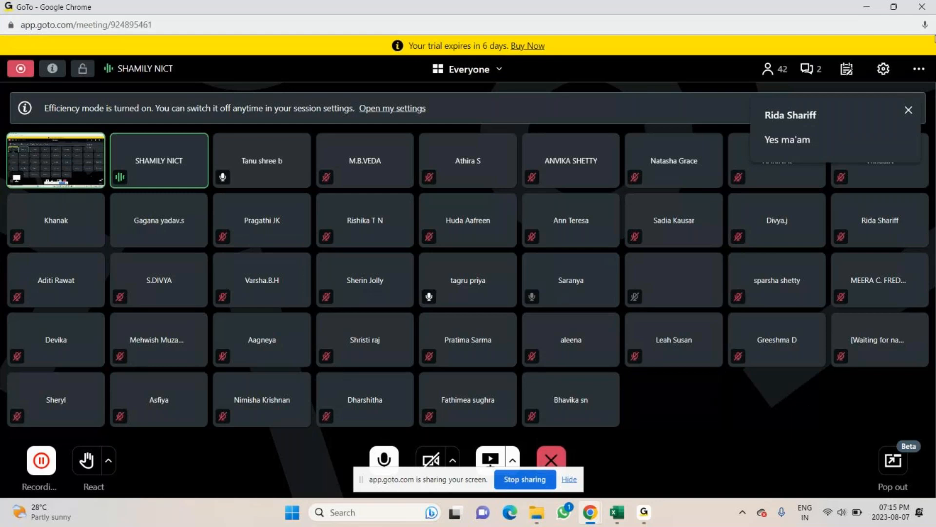
click(908, 111)
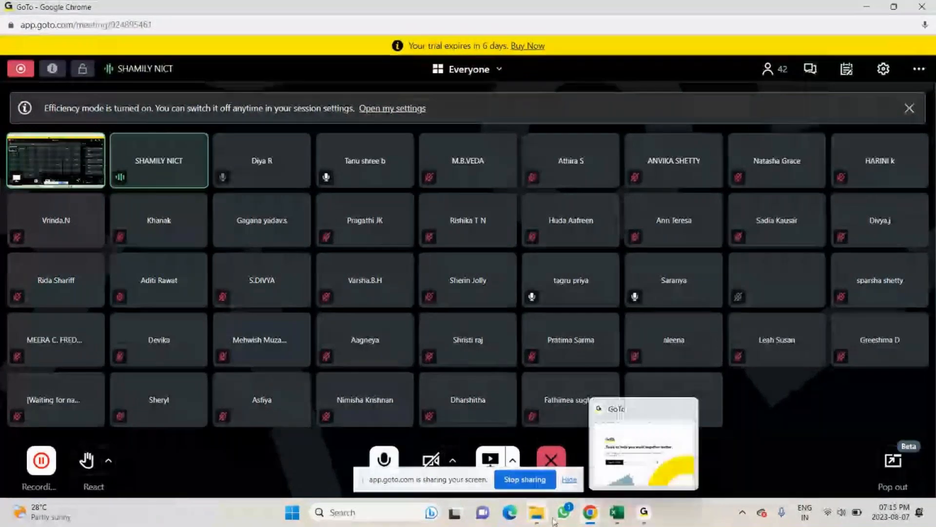
click(617, 512)
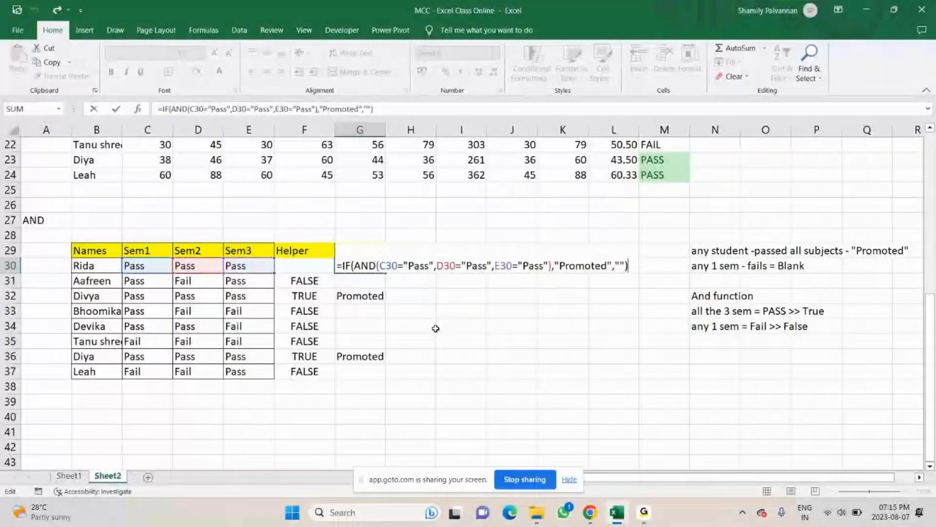
key(Return)
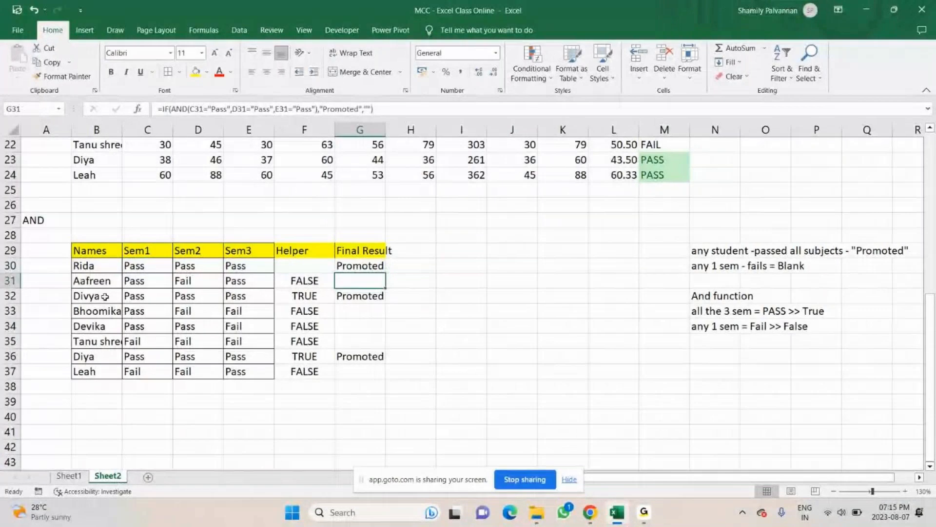
Enter the section label OR in A40 below the AND table
click(34, 220)
click(37, 417)
text(O)
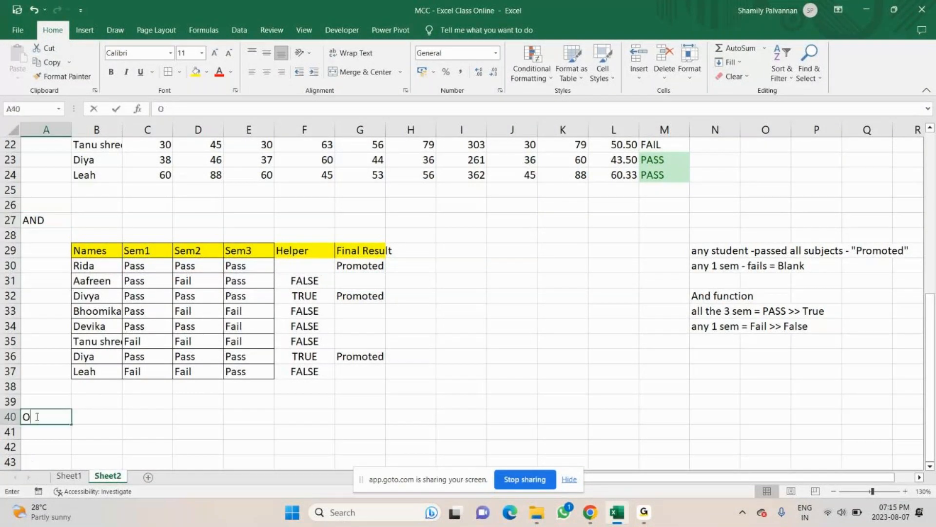
text(R)
key(Return)
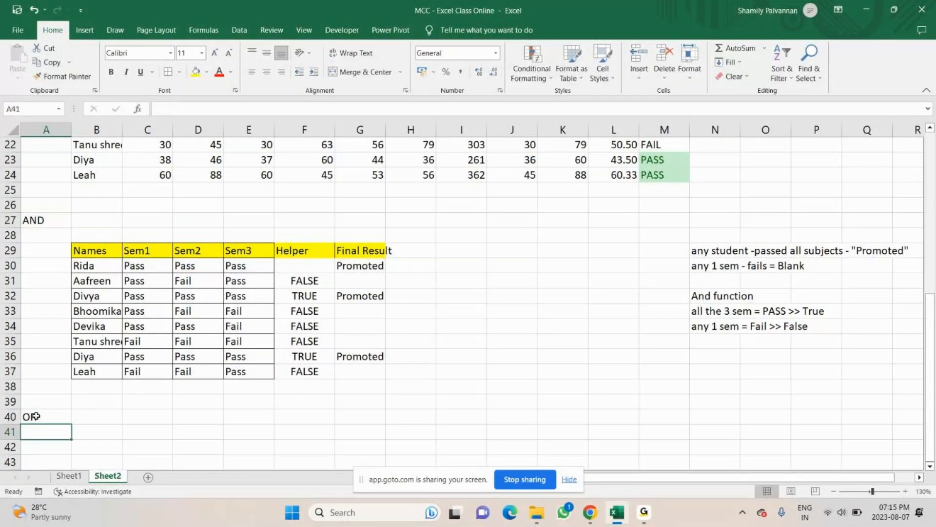
Copy the Names column B29:B37 with its header and paste it at B40 beside the OR label
scroll(93, 359, down, 2)
click(90, 167)
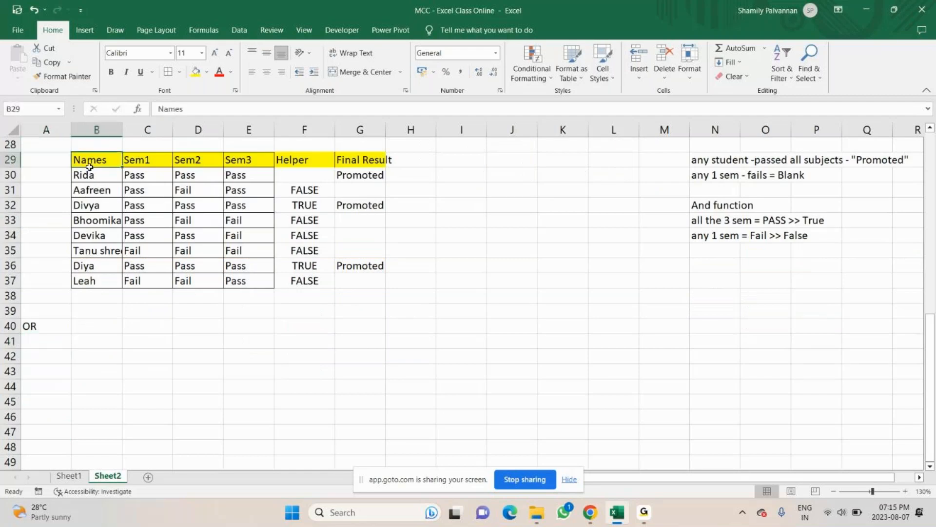
drag(89, 167, 82, 282)
key(ctrl+c)
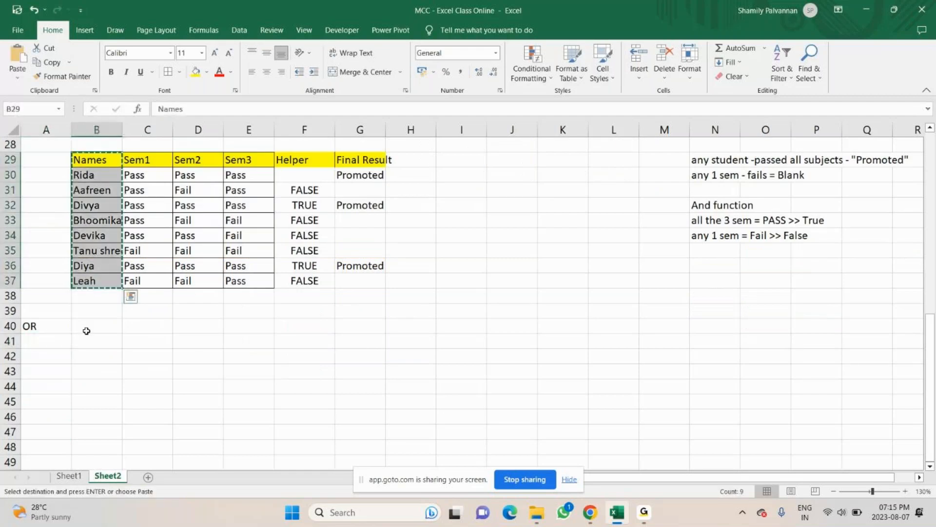
click(87, 331)
key(ctrl+v)
Add the column header Qualification in C40 beside the Names header of the OR table
click(161, 326)
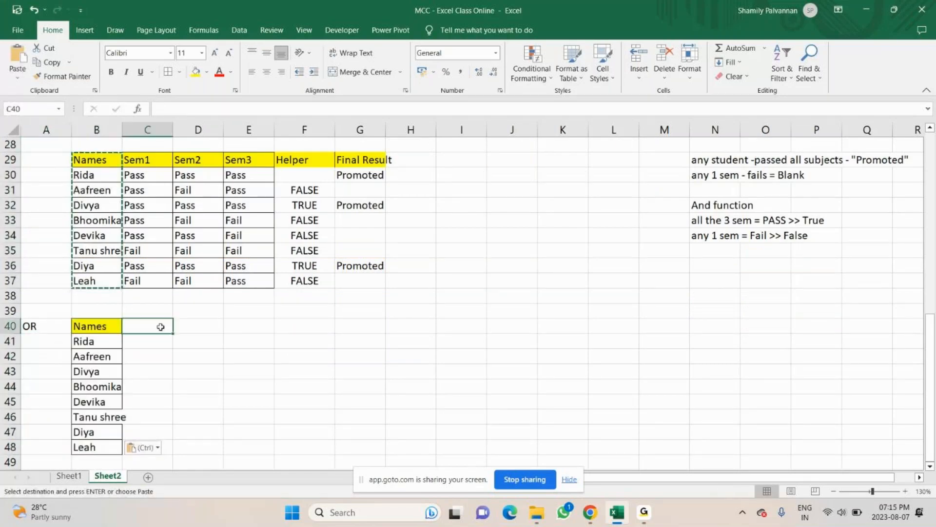
text(Qualific)
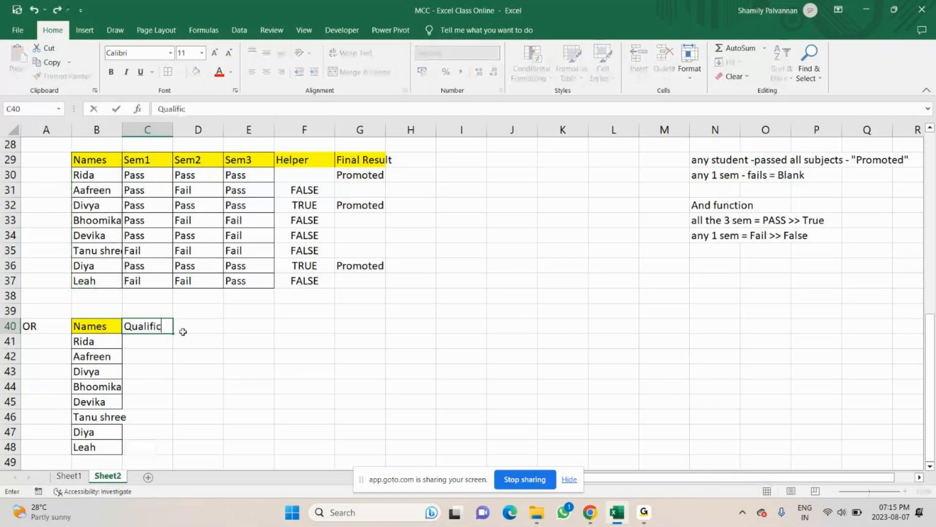
text(ation)
key(Return)
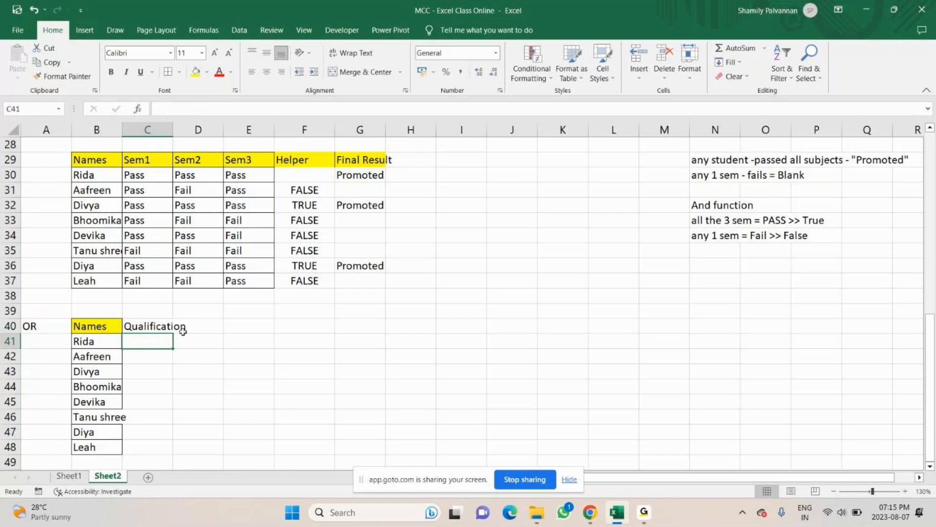
click(154, 326)
Enter B.Com in C41 as the qualification for the first student in the OR table
double_click(155, 343)
text(B)
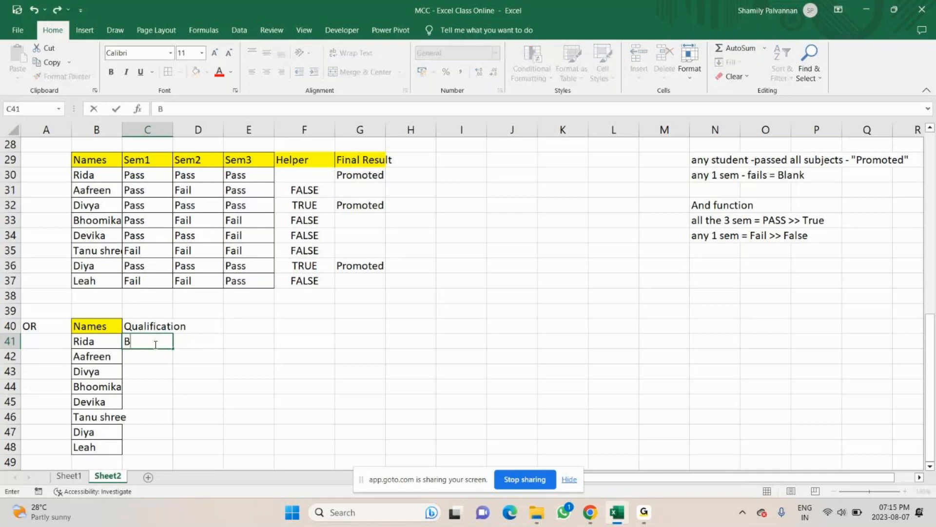
text(>Com)
key(Return)
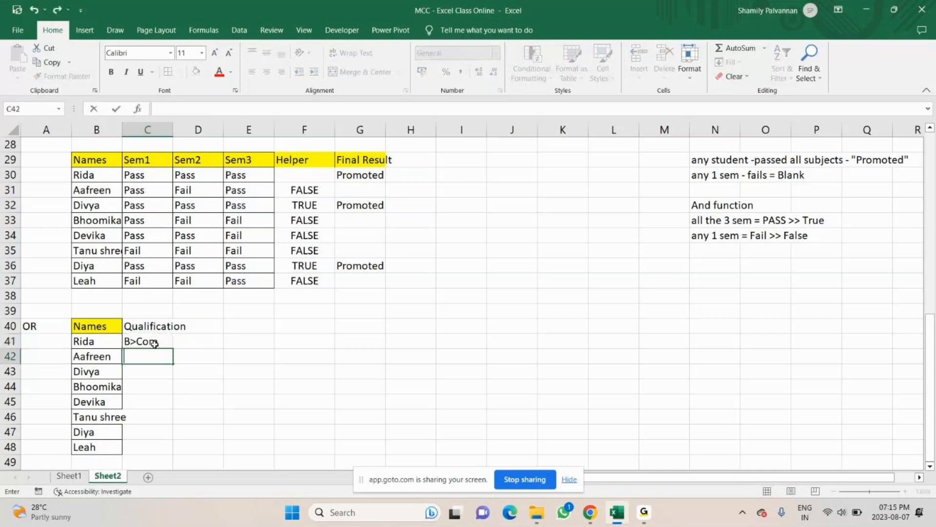
click(154, 344)
text(B.C)
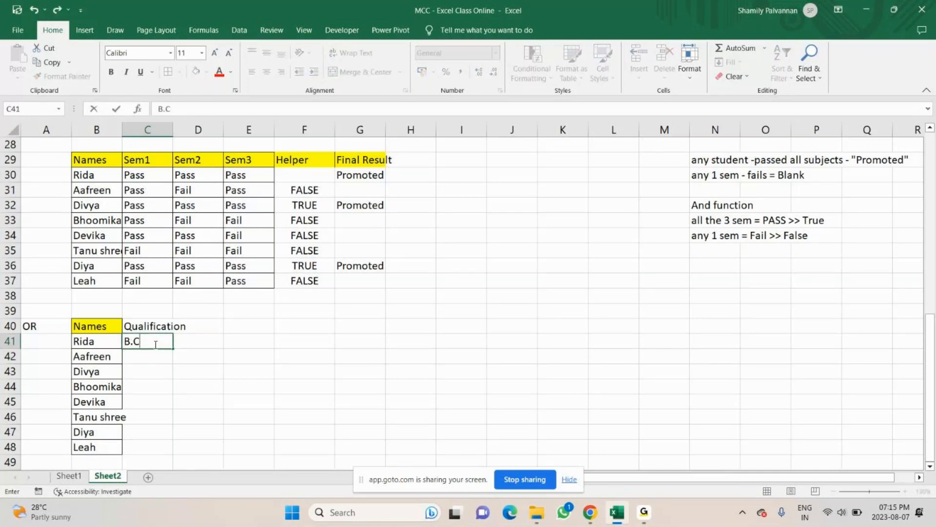
text(om)
key(Return)
Fill in the qualifications of the second and third students with BBA in C42 and B.Sc in C43
text(BBA)
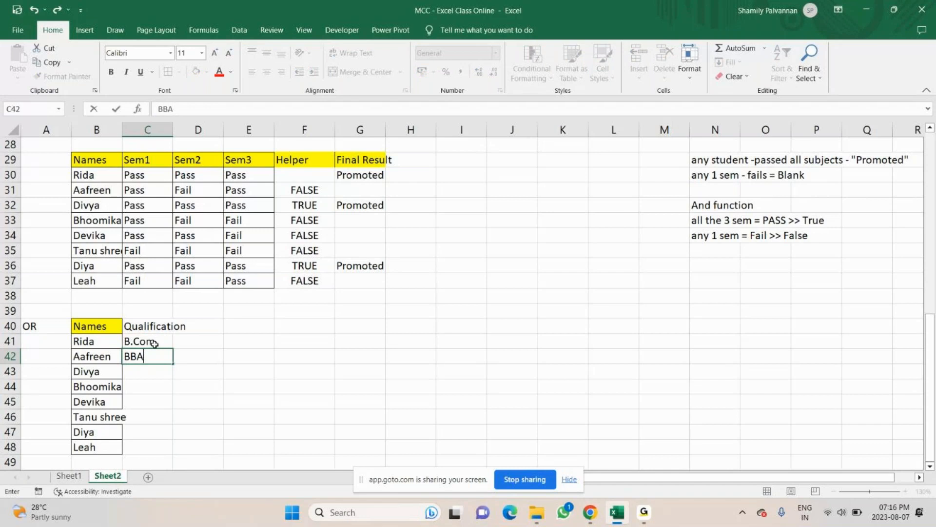
key(Return)
text(BB)
key(BackSpace)
key(BackSpace)
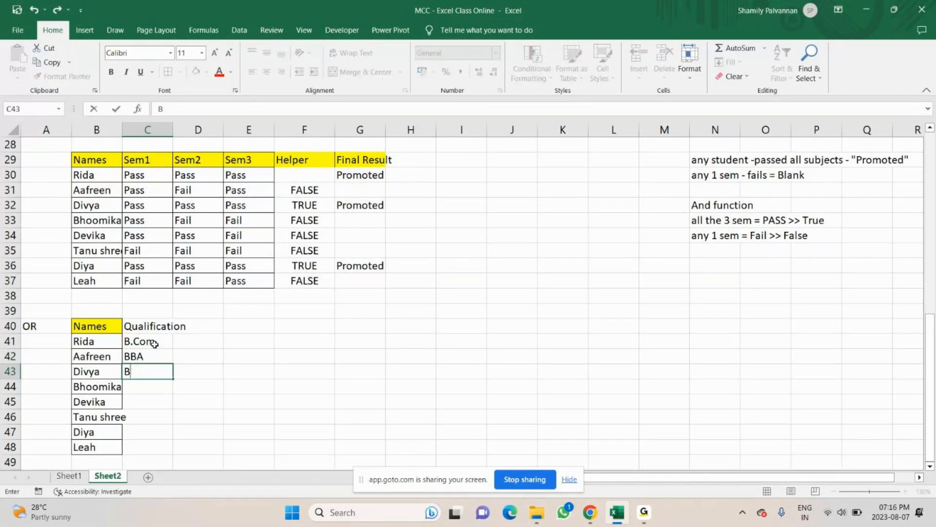
text(.Sc)
key(Return)
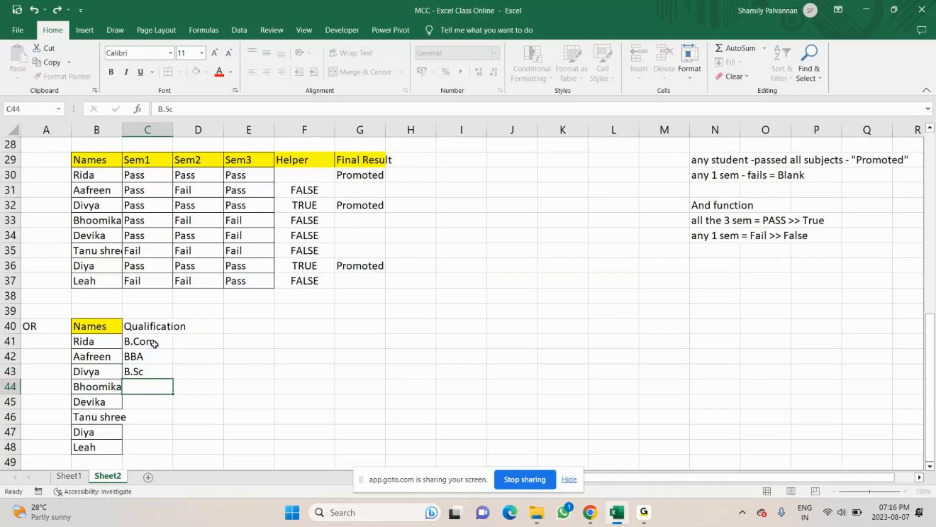
Enter B.com in C44, and copy the qualifications in C42:C44 into C45:C47
text(B.com)
key(Return)
click(148, 353)
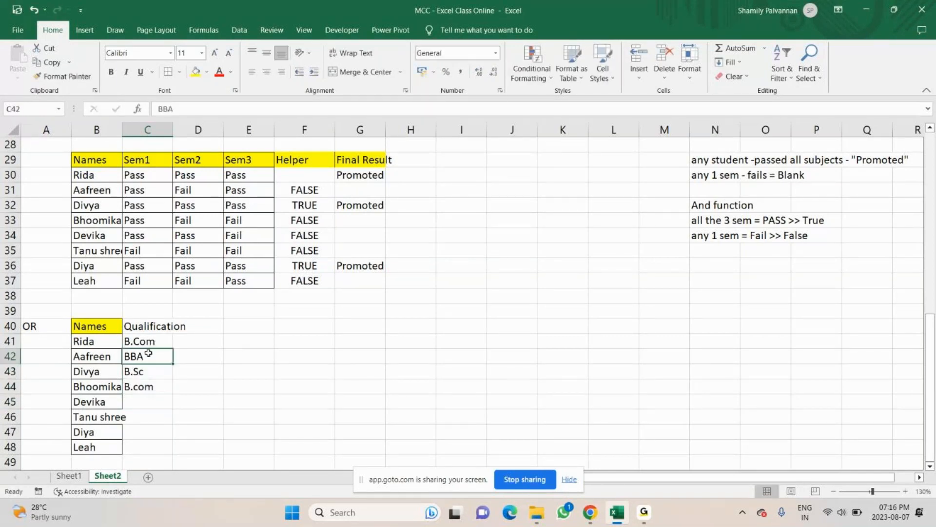
drag(147, 354, 144, 386)
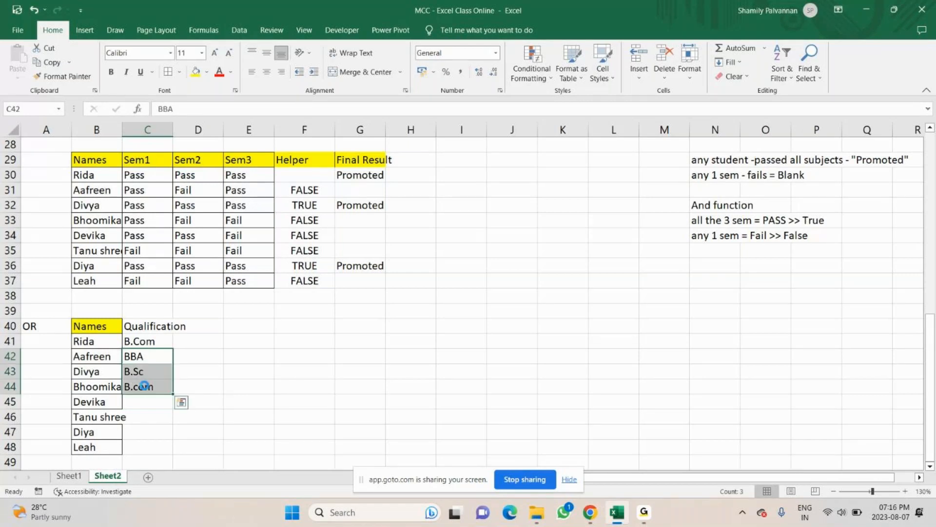
key(ctrl+c)
click(142, 401)
key(ctrl+v)
Enter BBA as the last qualification in C48
click(145, 445)
text(BB)
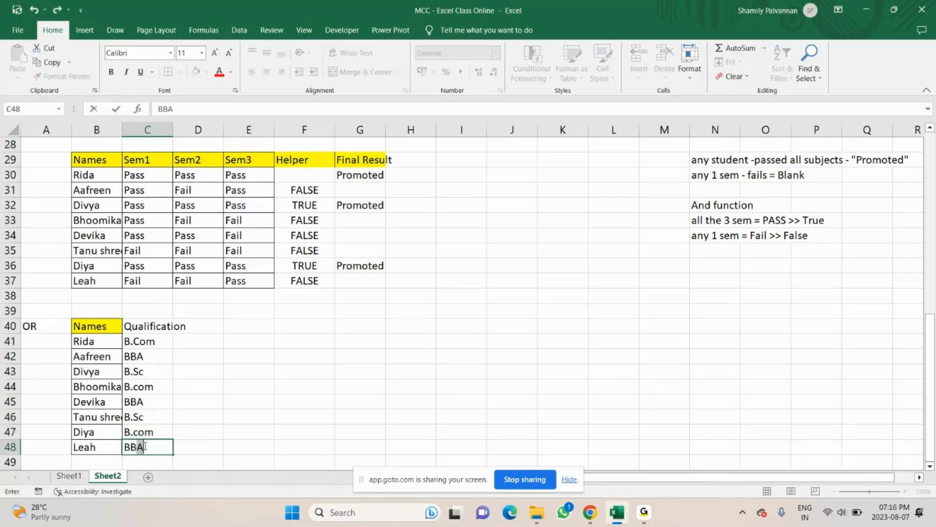
key(Up)
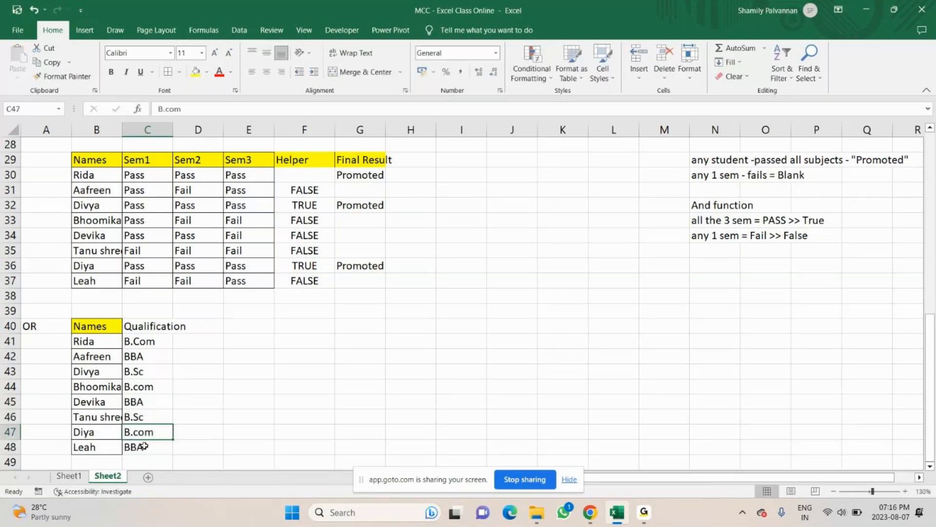
Begin a note in N39 with the text "any candid"
click(145, 328)
click(687, 331)
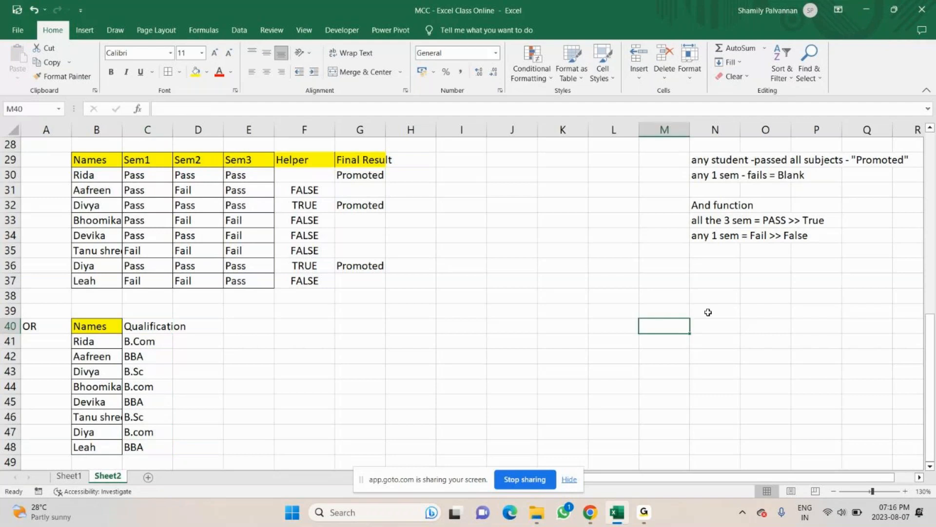
double_click(708, 312)
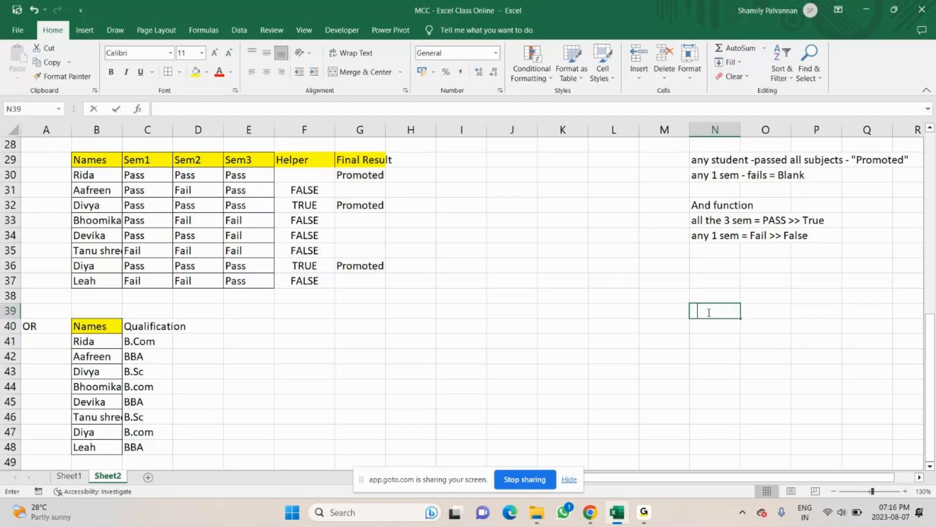
text(any candi)
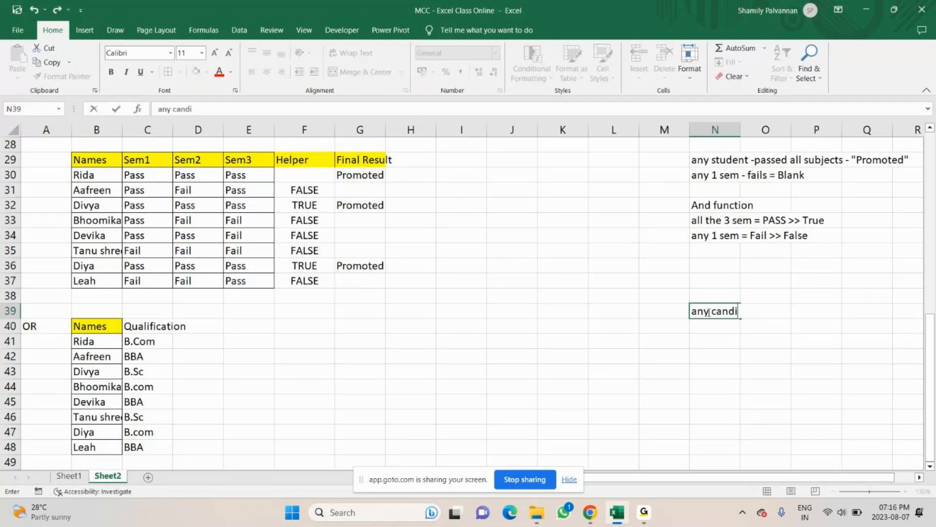
text(d)
Fill the Qualification header cell C40 with yellow
scroll(154, 285, down, 1)
click(154, 285)
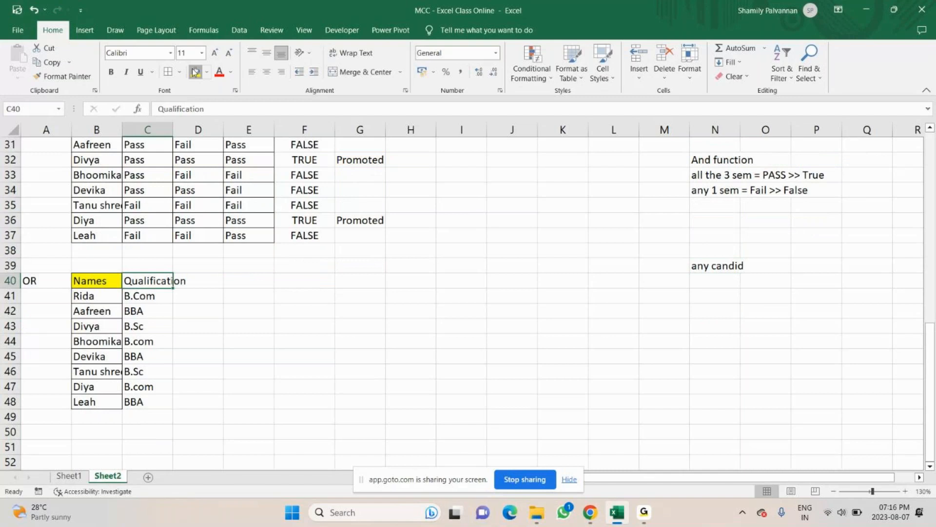
click(195, 72)
Complete the note in N39 to read "any candidate Qualification = B.com or BBA"
scroll(655, 315, up, 1)
click(733, 313)
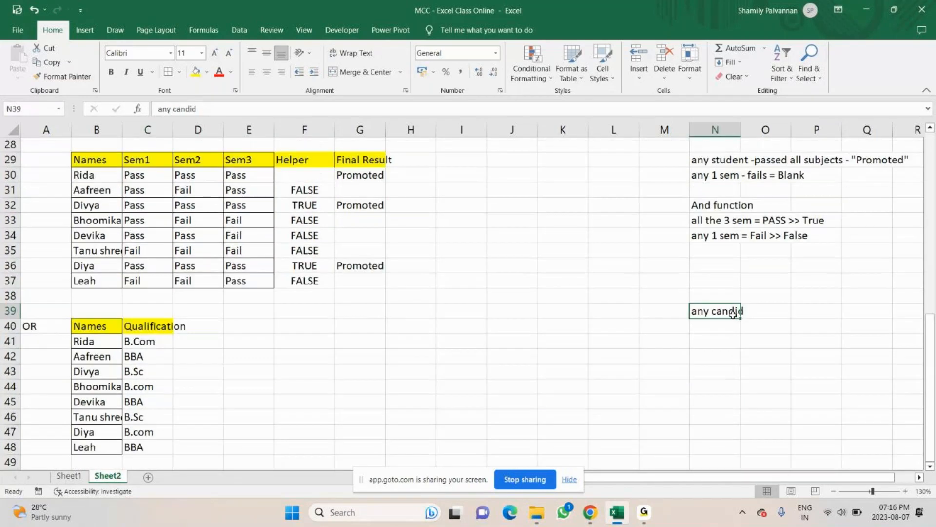
key(F2)
key(BackSpace)
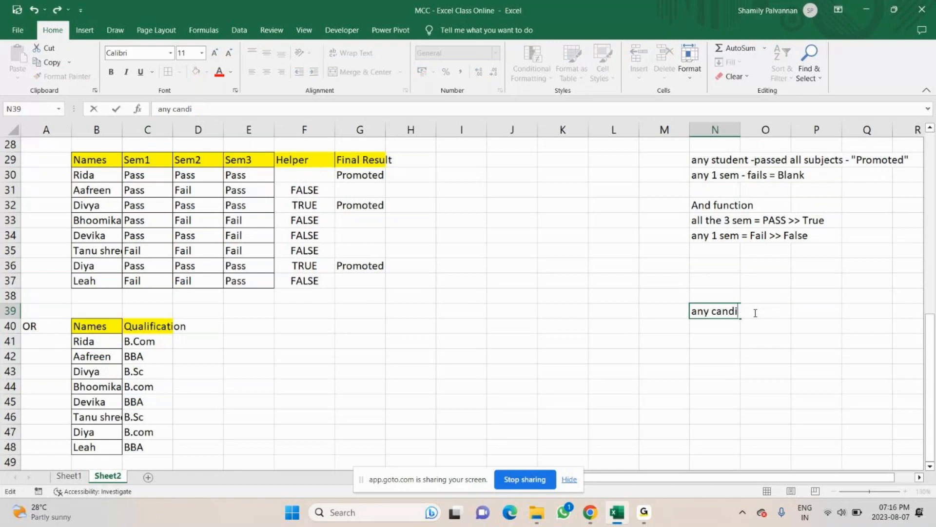
key(BackSpace)
text(idate)
text(=)
key(BackSpace)
text(=)
key(BackSpace)
text(Qual)
text(ica)
key(BackSpace)
key(BackSpace)
text(fication)
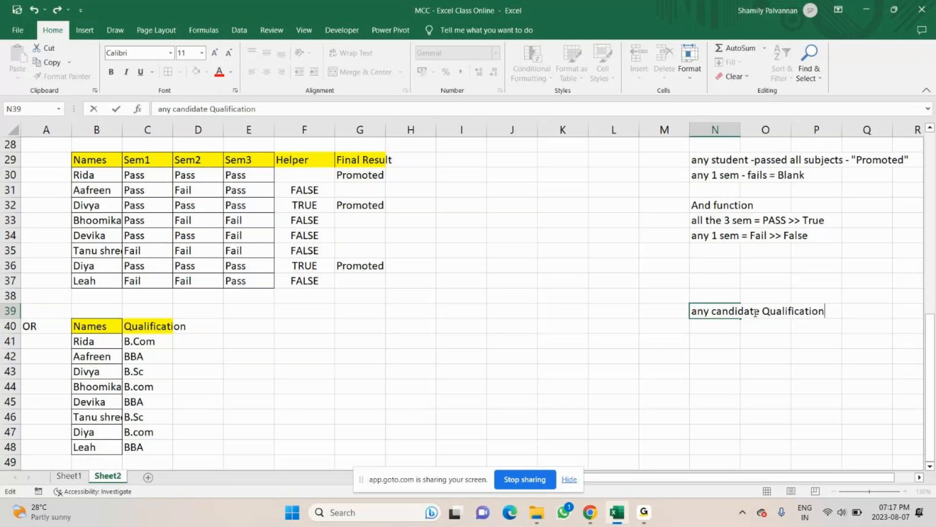
key(BackSpace)
key(BackSpace)
text(= B.com or BBA)
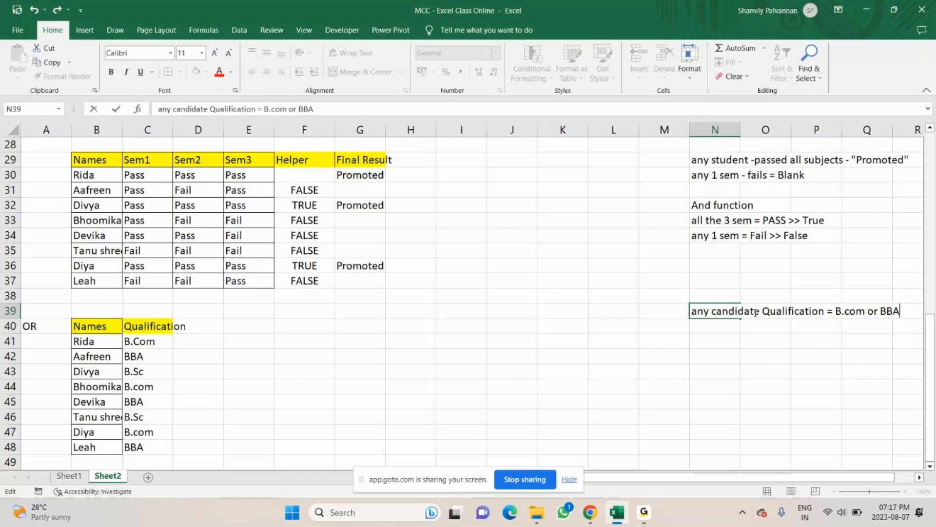
key(Return)
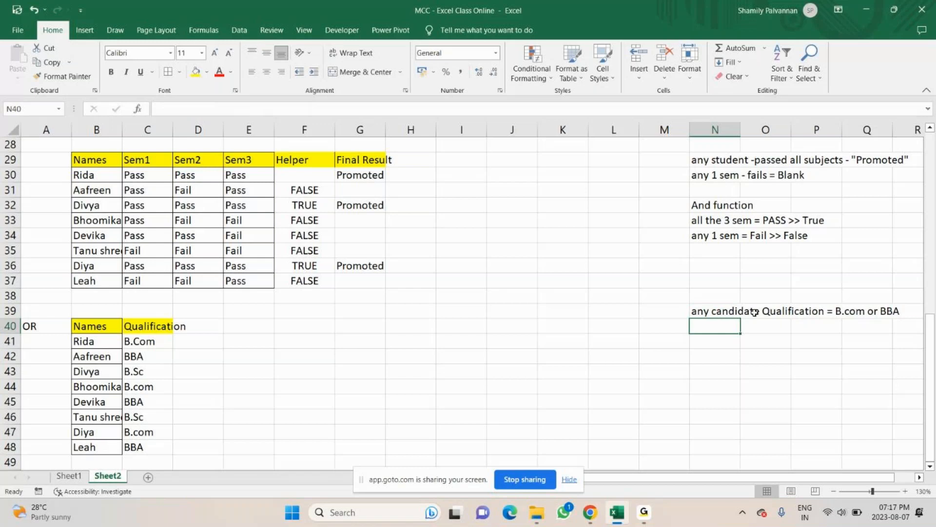
Enter "Selected" in N40 and "Rejected" in N41 beneath the qualification note
text(Select)
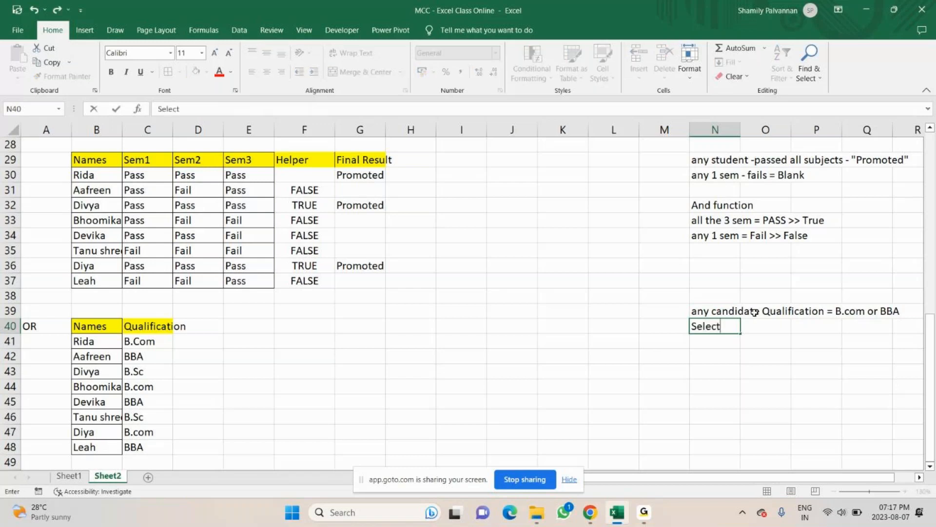
text(ed)
key(Return)
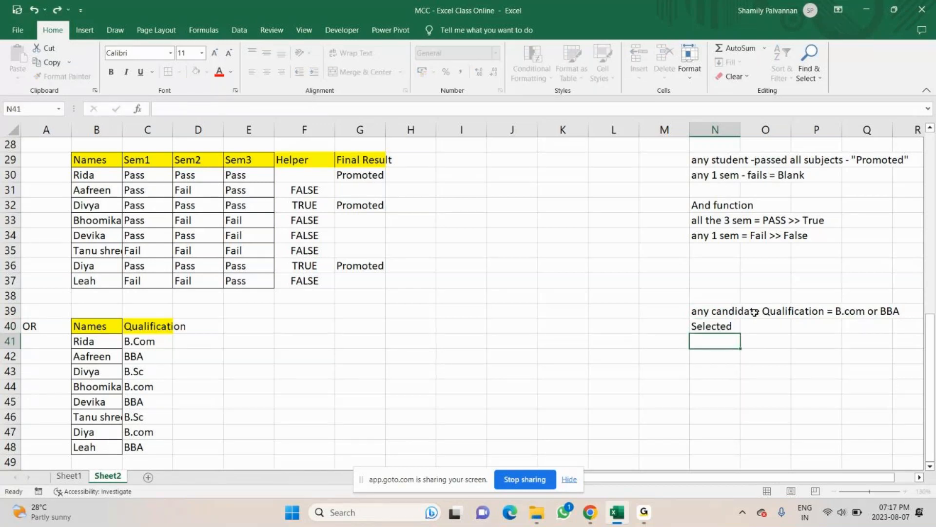
text(Reje)
text(cte)
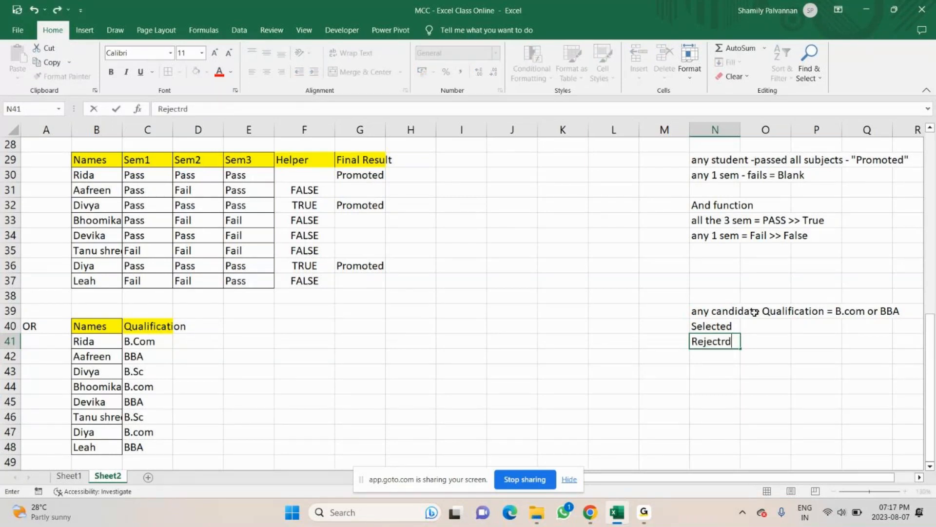
text(d)
key(Return)
key(Return)
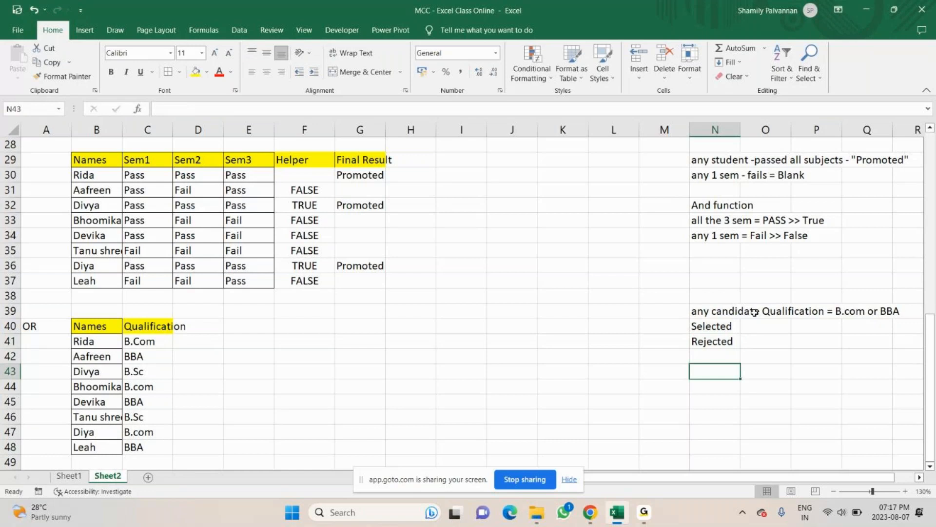
Add a "Helper" column header in D40 beside the Qualification header
click(184, 325)
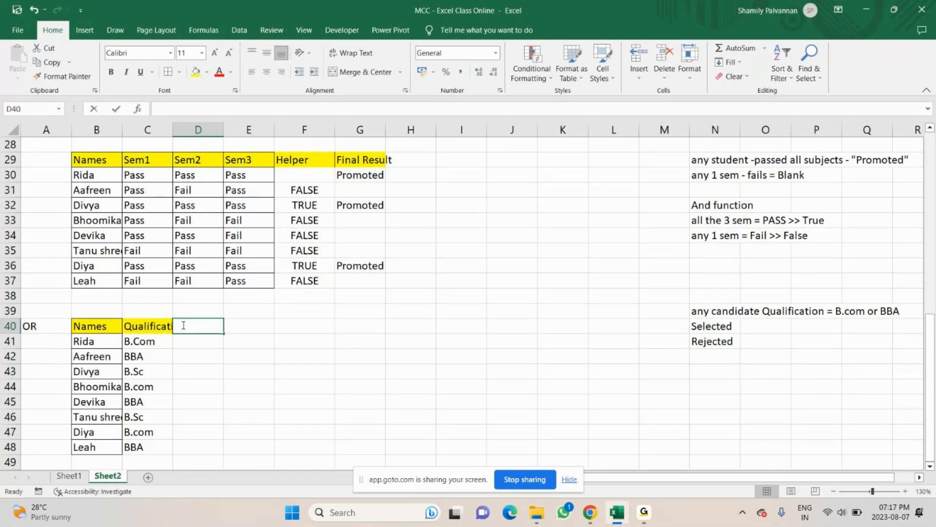
text(Helpe)
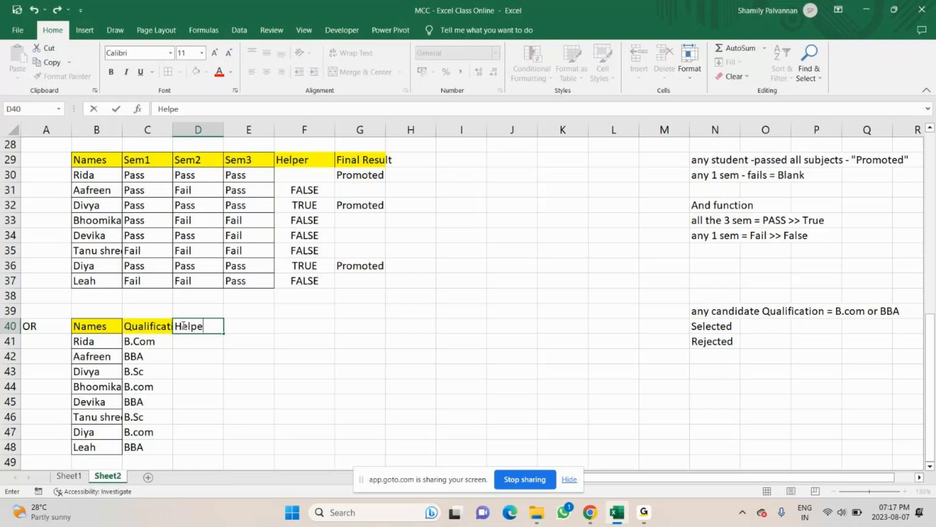
text(r)
key(Return)
drag(146, 175, 249, 176)
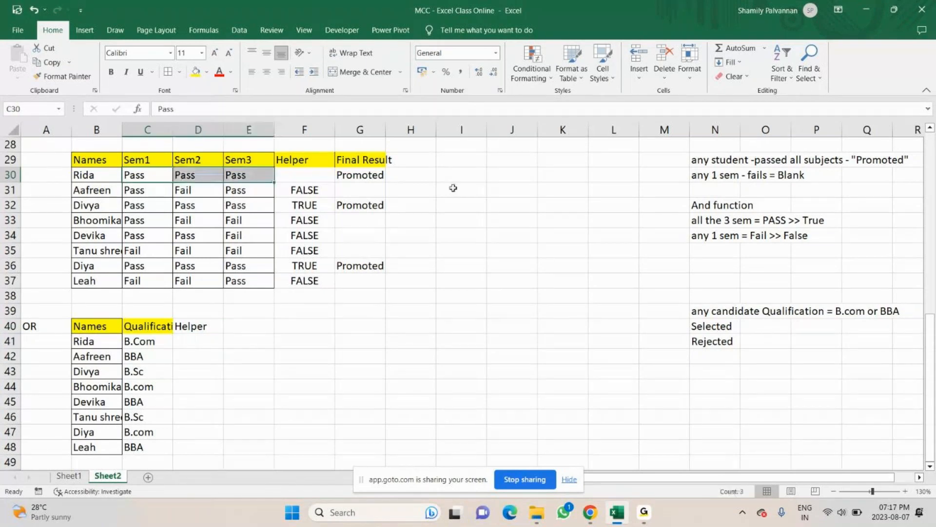
click(700, 168)
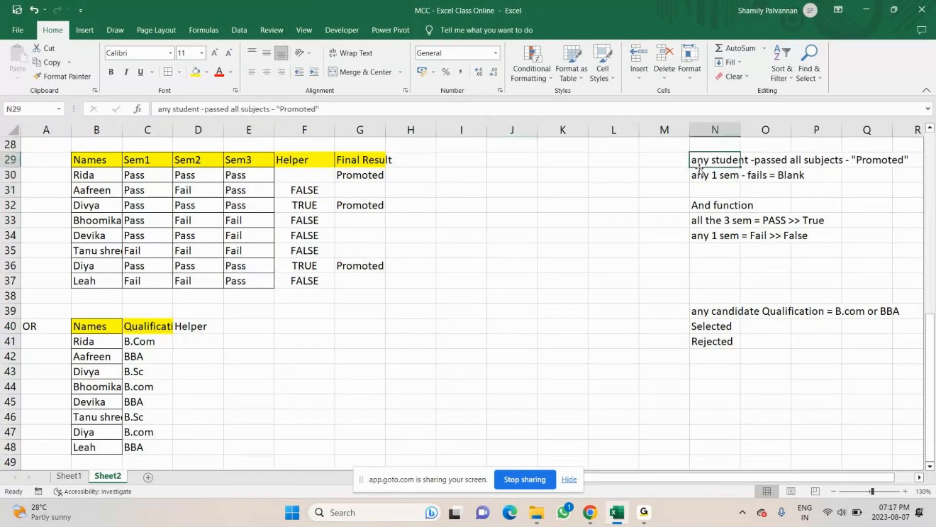
drag(707, 220, 818, 220)
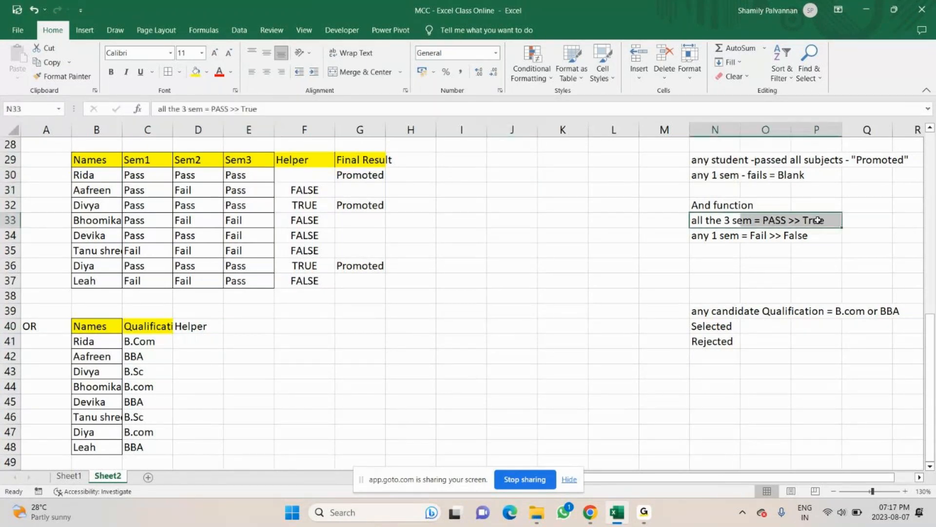
drag(704, 235, 810, 237)
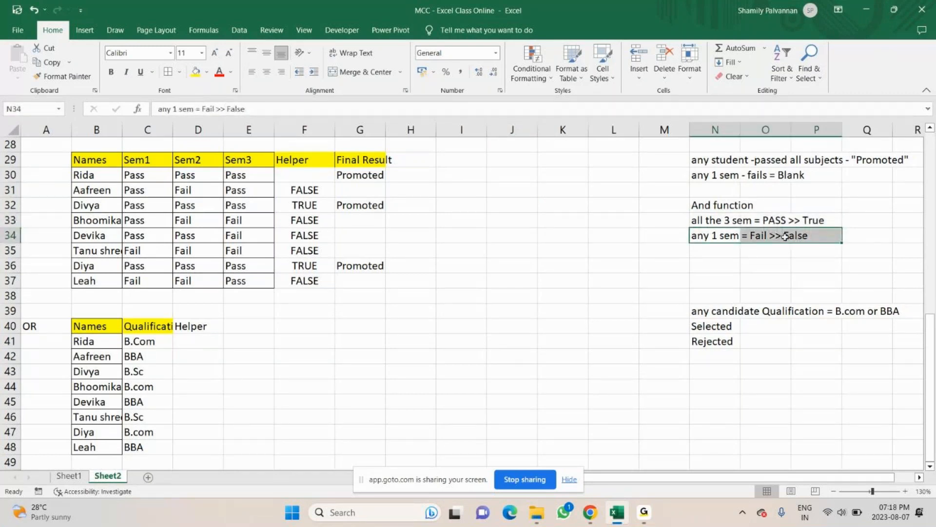
Enter the note heading "Or" in N43 and the rule "any 1 functions = True" in N44
click(701, 376)
text(O)
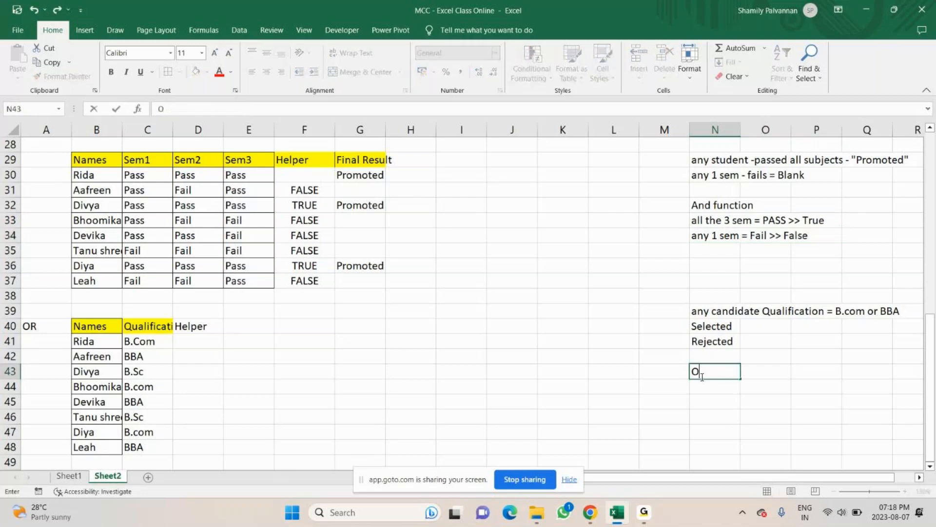
text(r)
key(Return)
text(any)
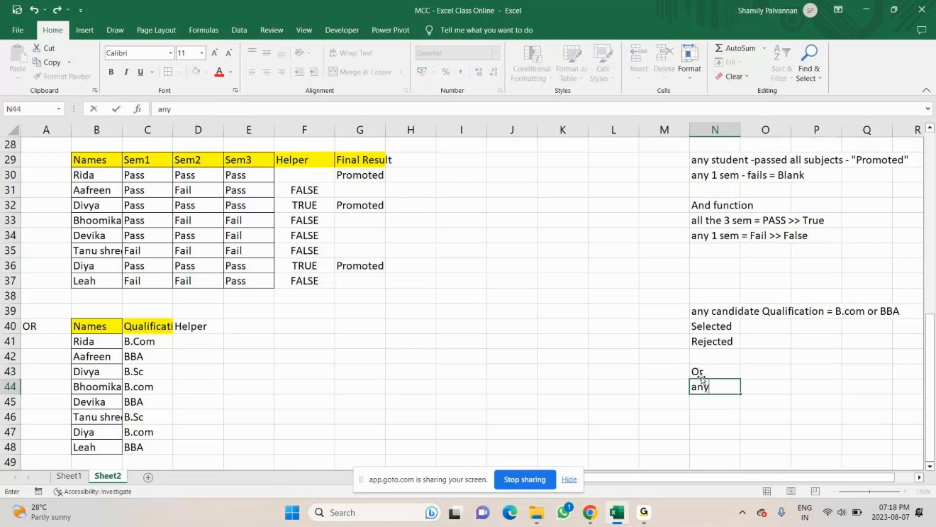
text( 1 functions)
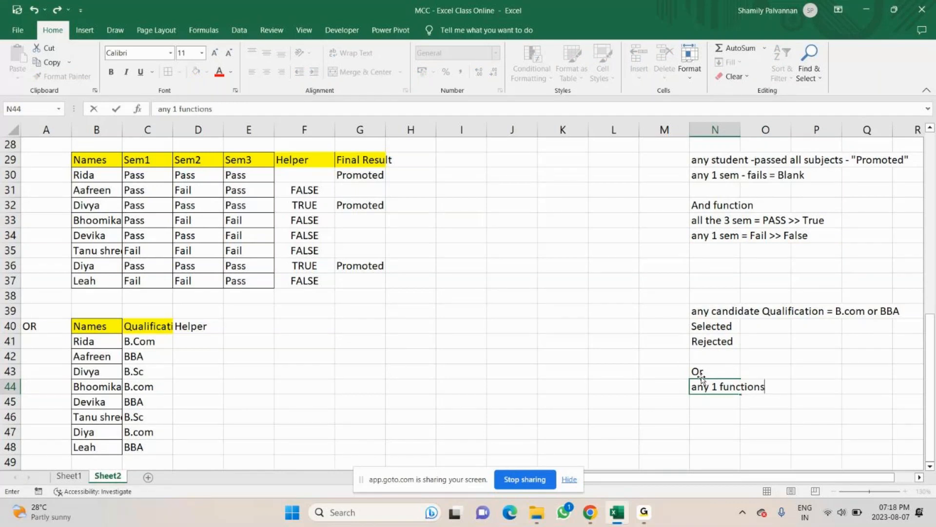
text( = True)
key(Return)
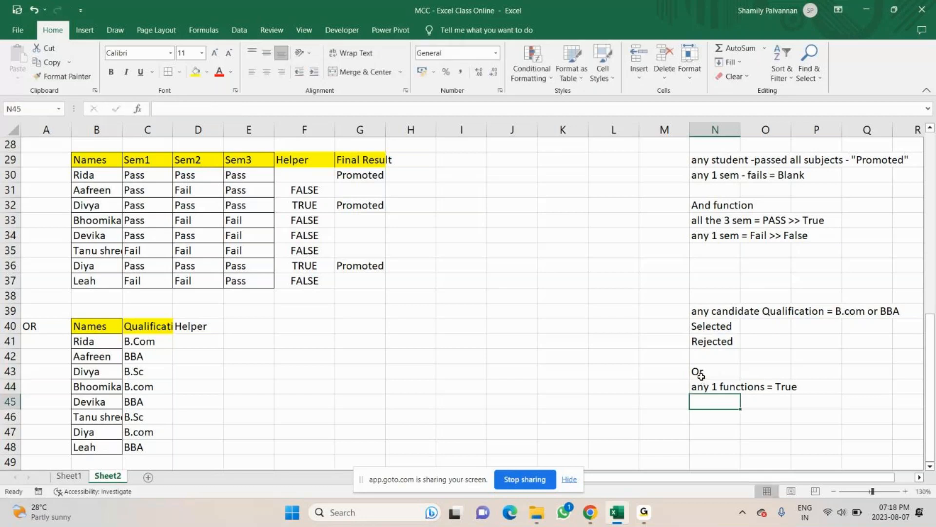
Enter the second OR rule "both the condition not matching False" in N45
text(a)
text(both thr)
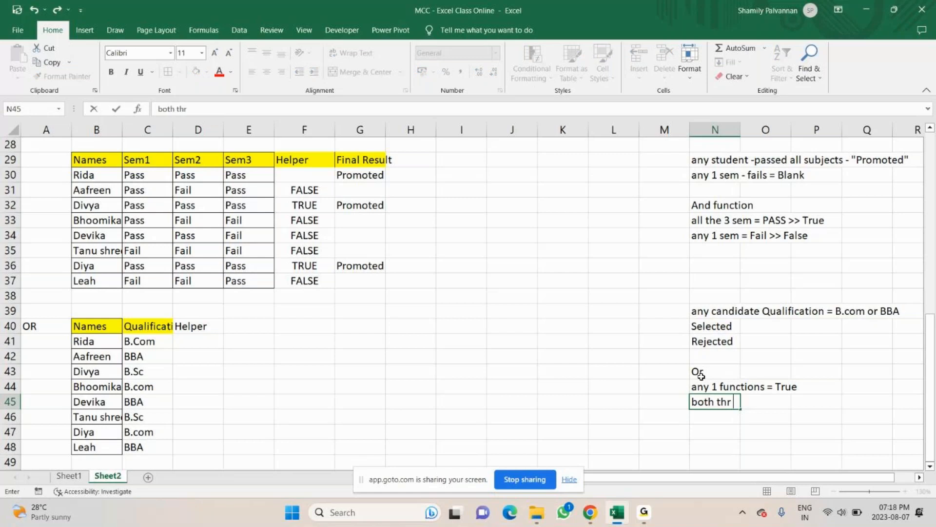
key(BackSpace)
text(e condition not)
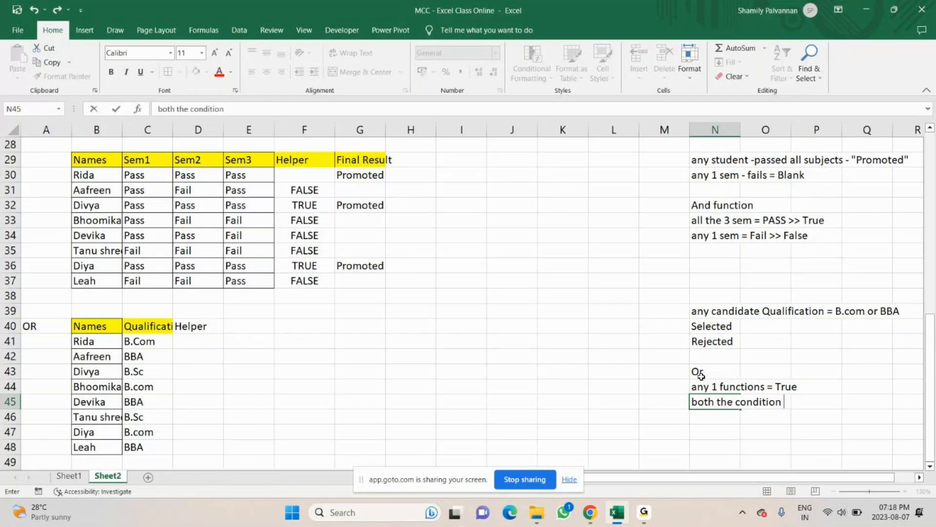
key(BackSpace)
key(BackSpace)
text(ot matching Fal)
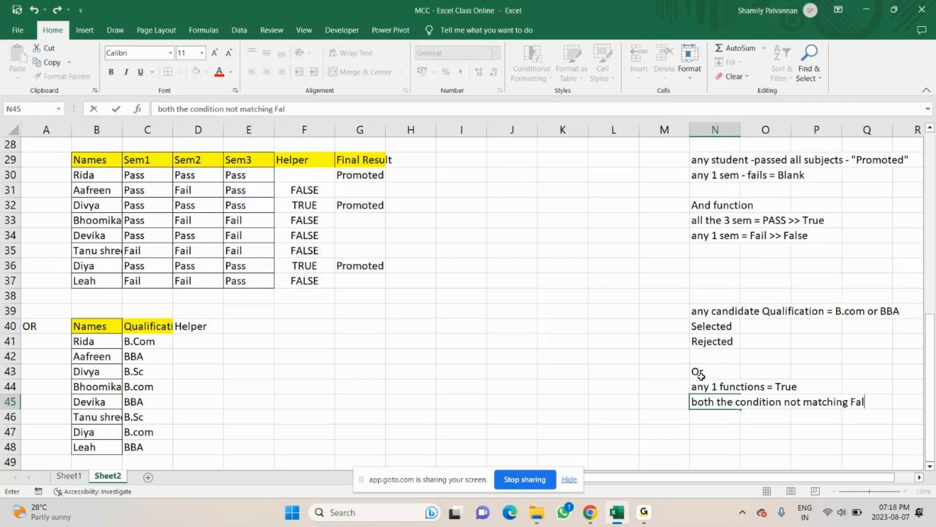
text(se)
key(Return)
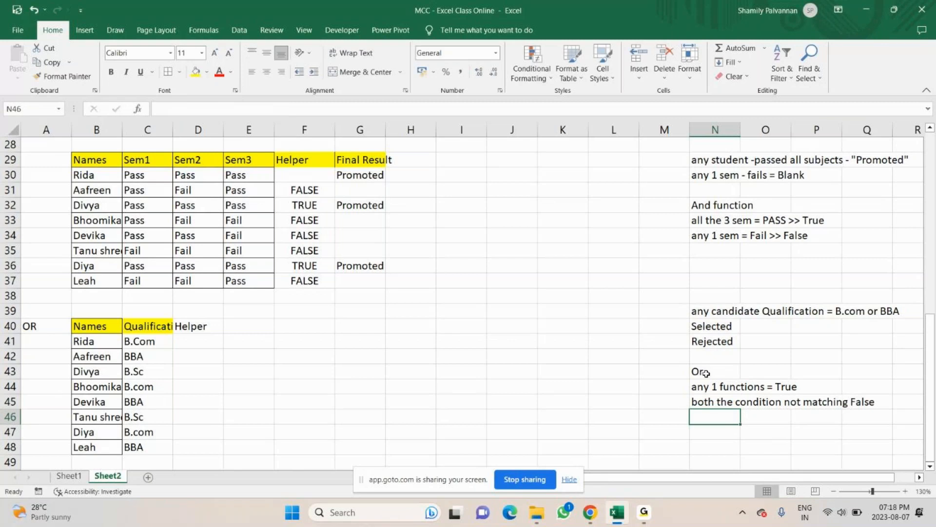
Fill the Helper header cell D40 with yellow
drag(706, 373, 868, 402)
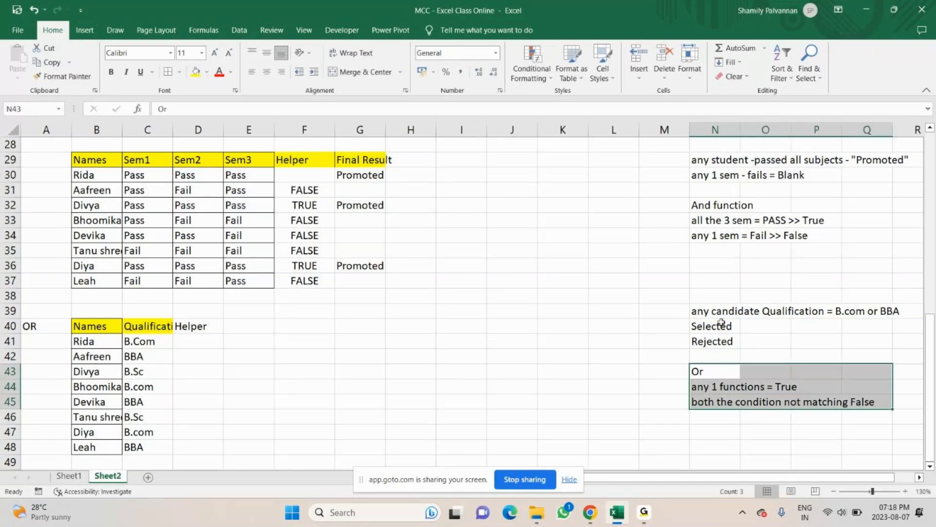
drag(721, 312, 773, 340)
click(188, 340)
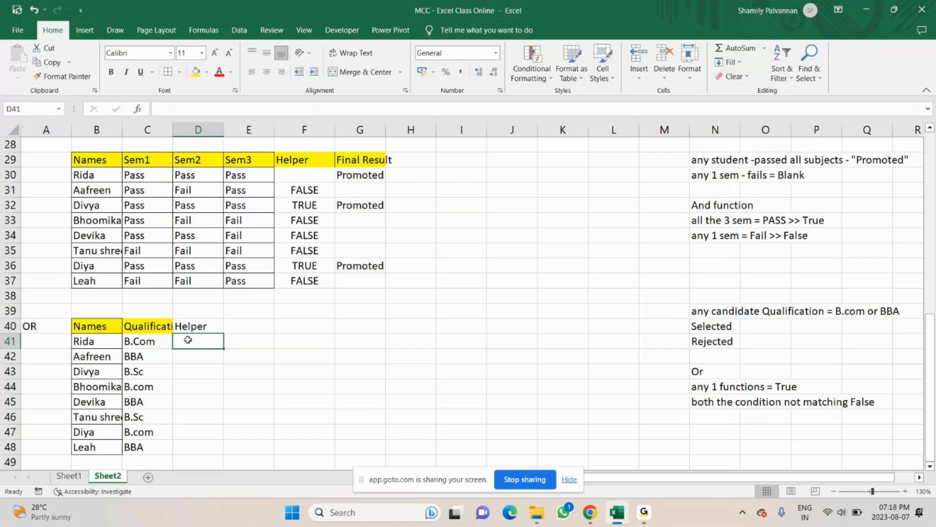
click(195, 328)
Enter the formula =OR(C41="B.Com",C41="BBA") in the first Helper cell, D41
click(192, 338)
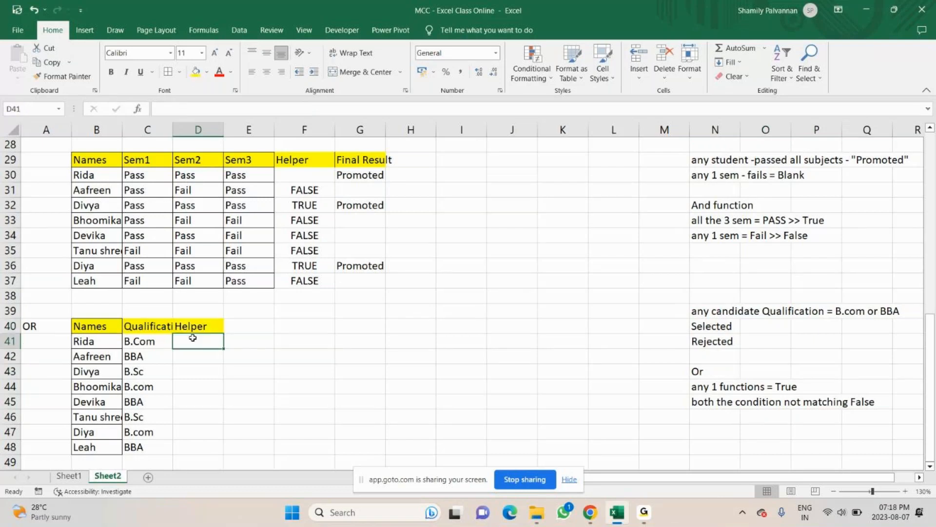
text(=or)
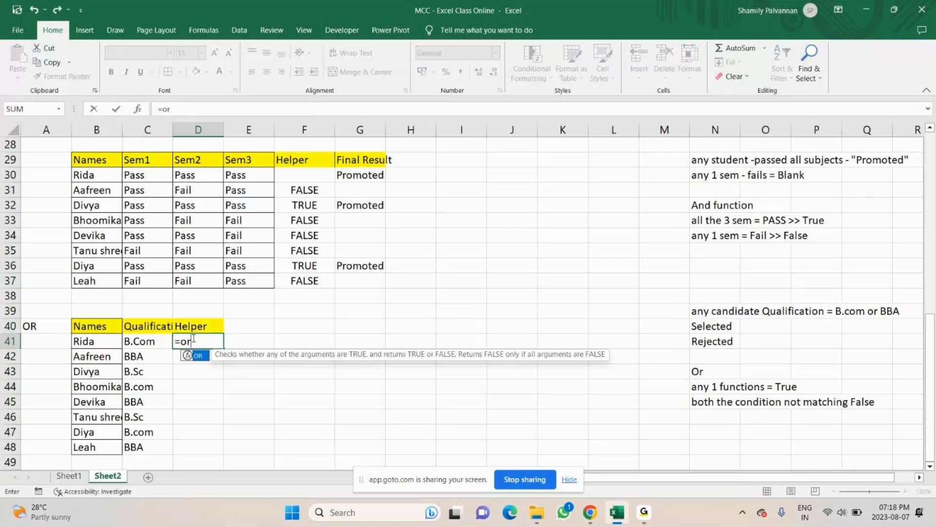
key(Tab)
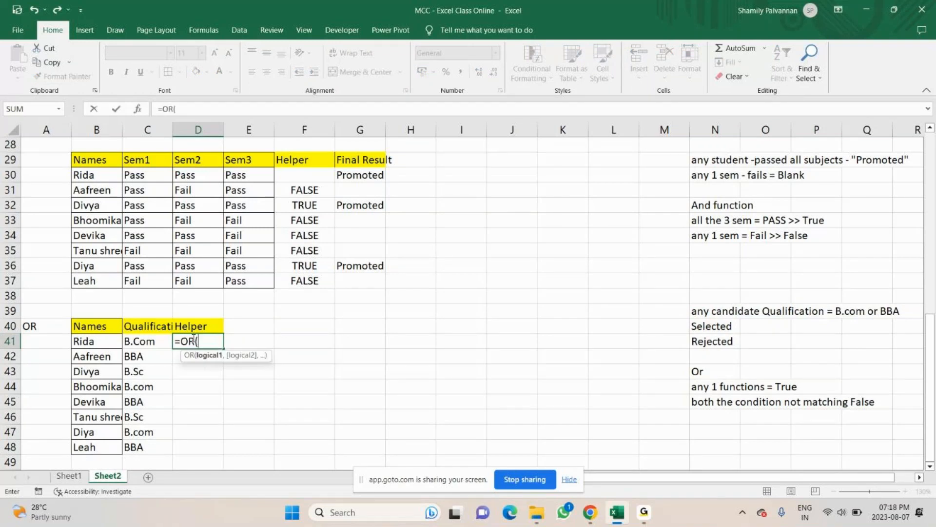
click(141, 342)
text(=)
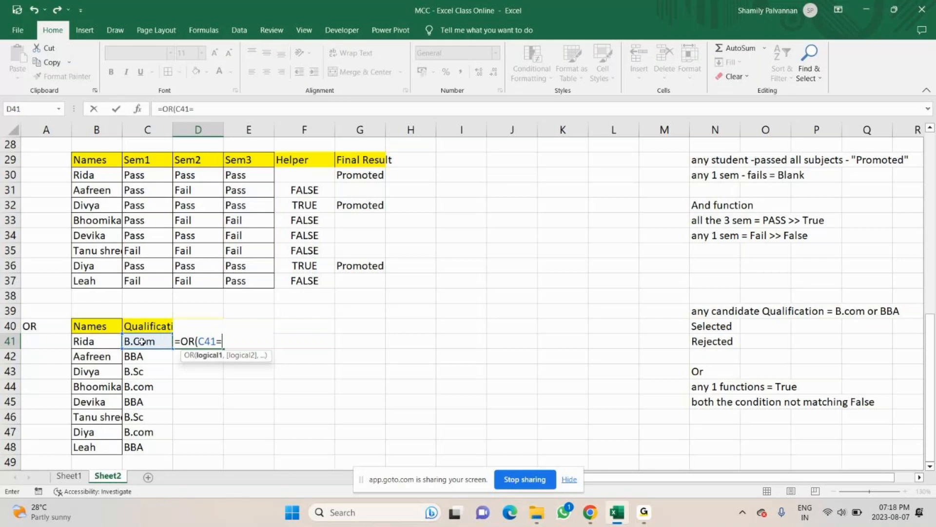
text(B.Com",)
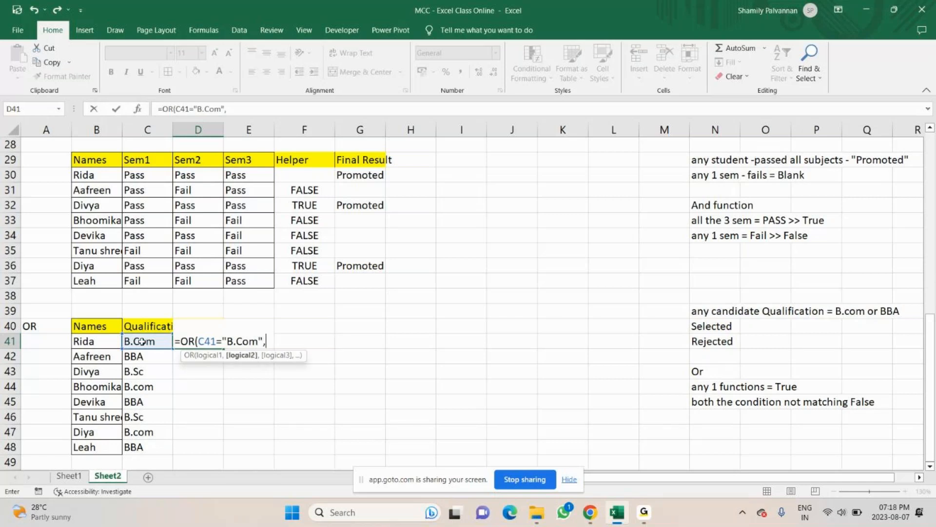
click(141, 341)
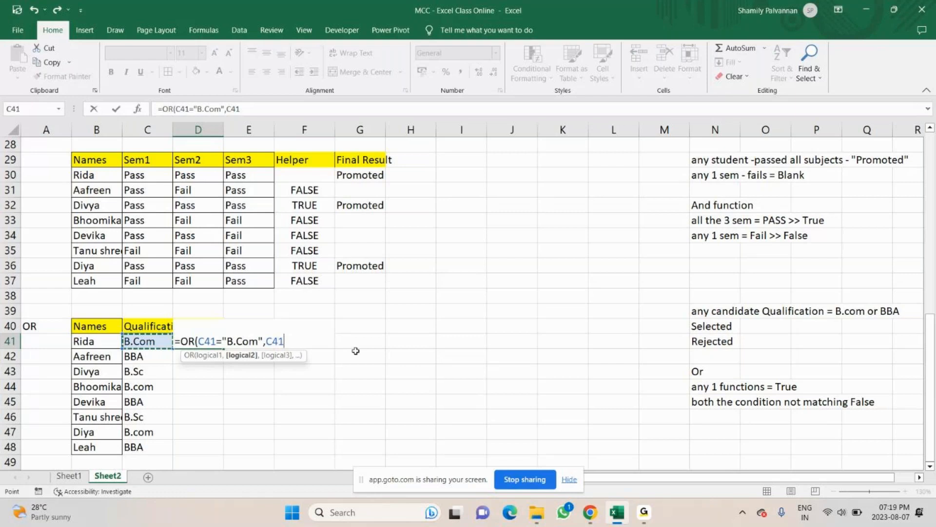
text(="BBA)
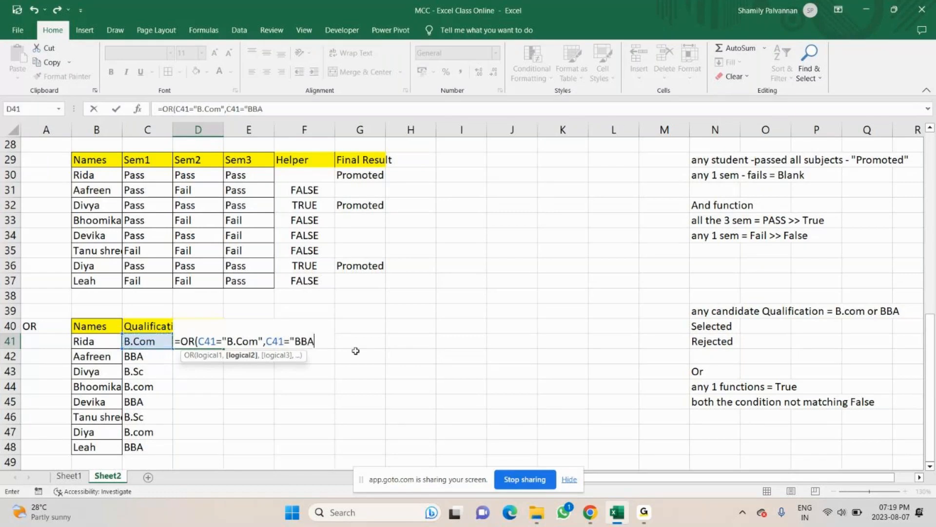
text("))
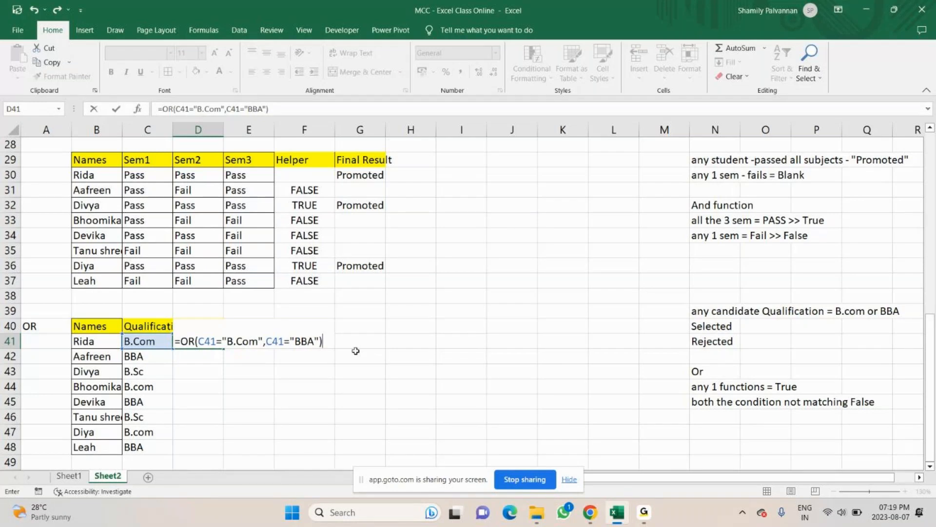
key(Return)
Fill the OR formula from D41 down through D48 for all candidates
key(Up)
key(Left)
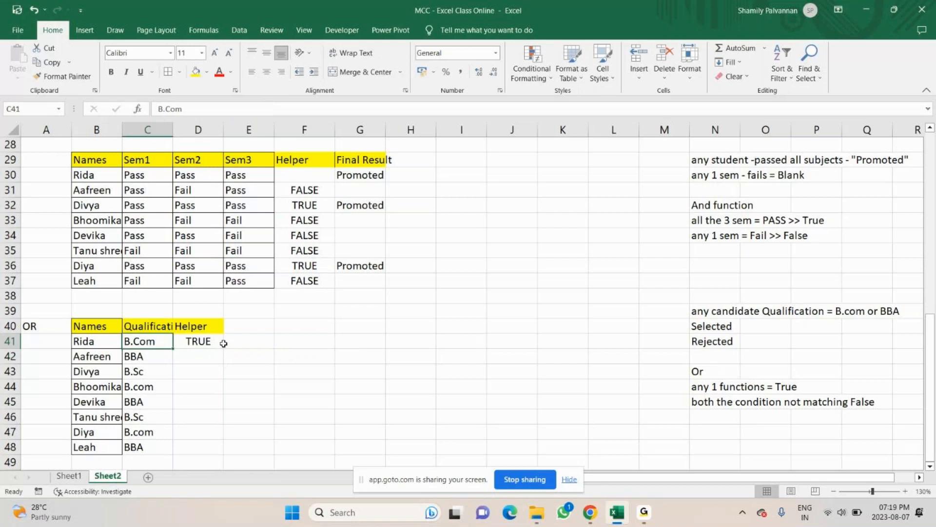
key(Right)
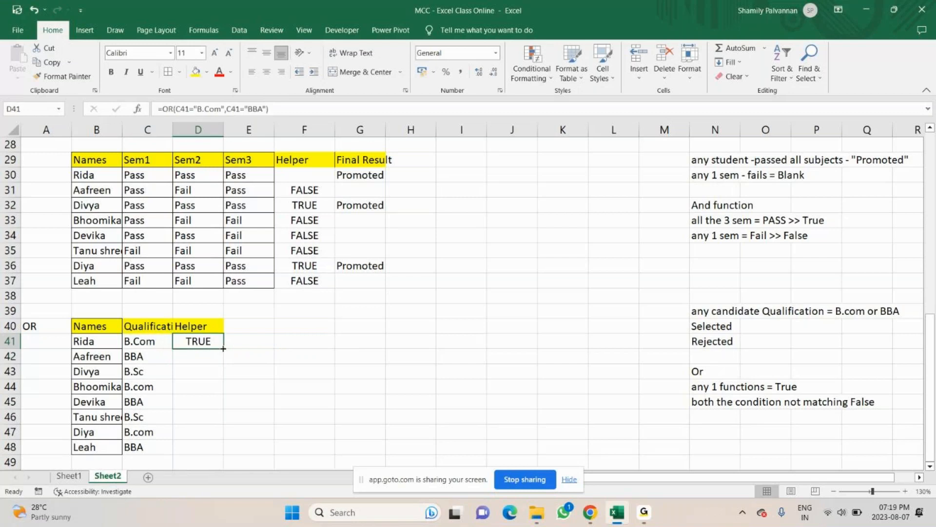
drag(223, 348, 217, 451)
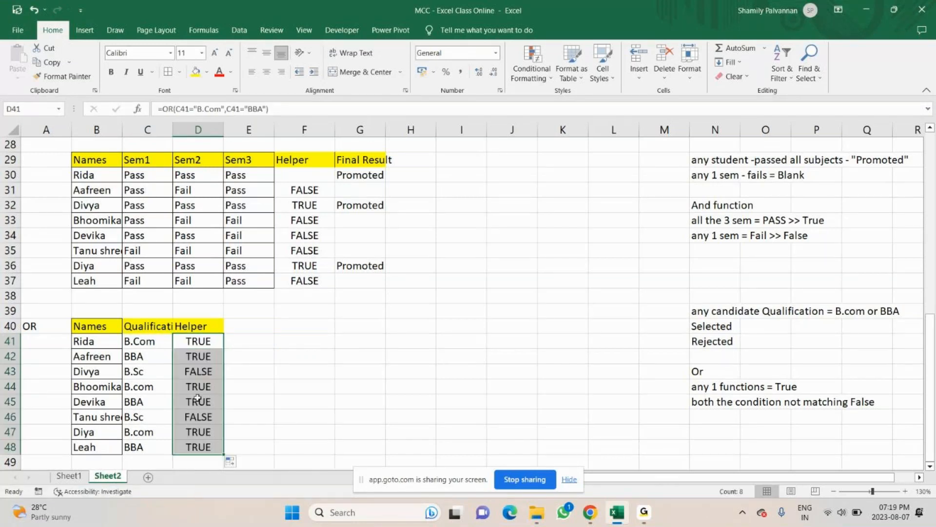
Check the Helper result of the B.Sc candidate in row 46 and review the OR formula in D41
click(134, 419)
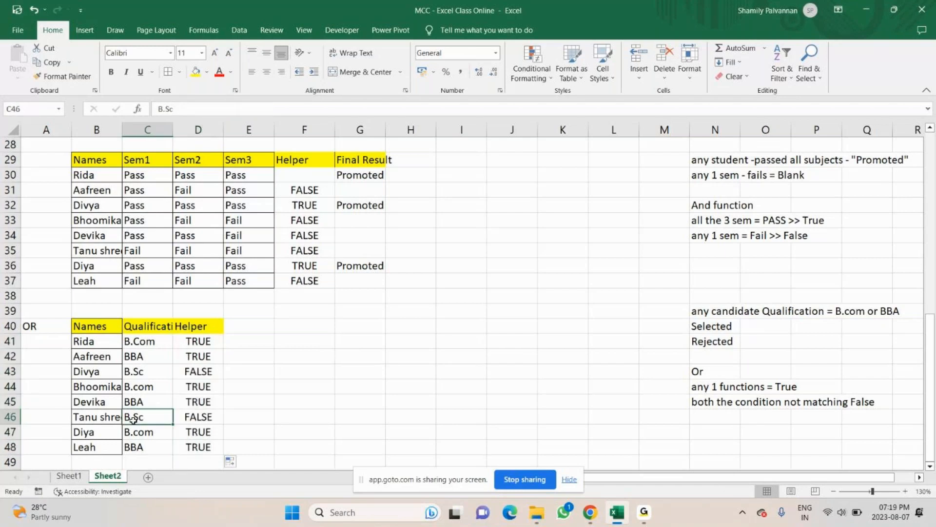
key(shift+Right)
key(shift+Right)
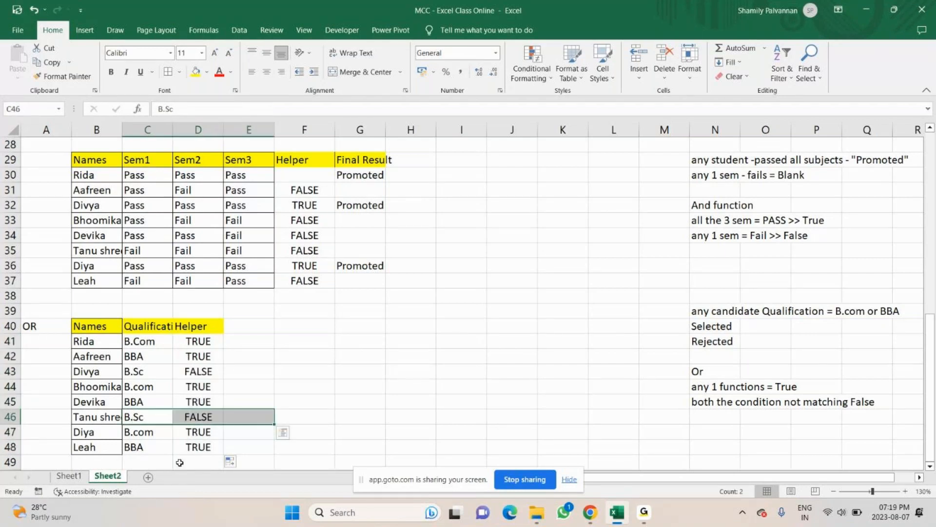
scroll(204, 401, down, 1)
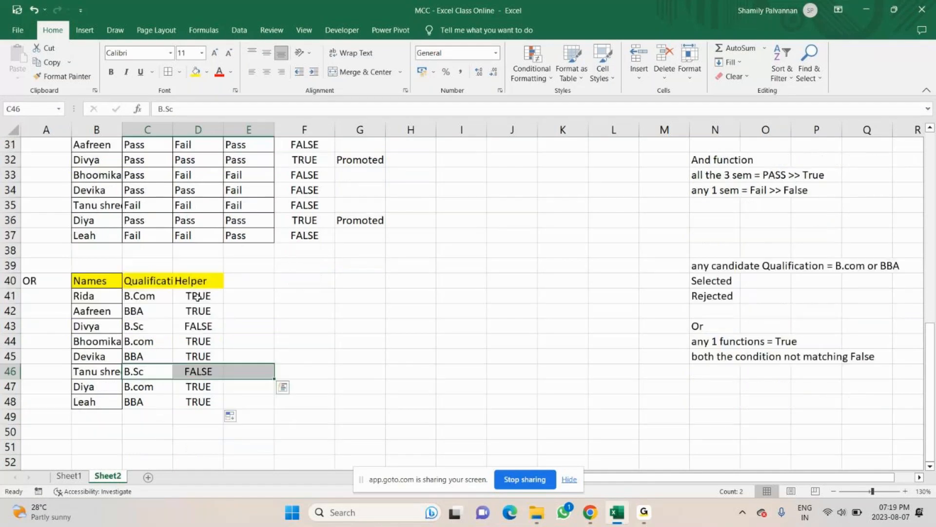
click(208, 294)
double_click(208, 294)
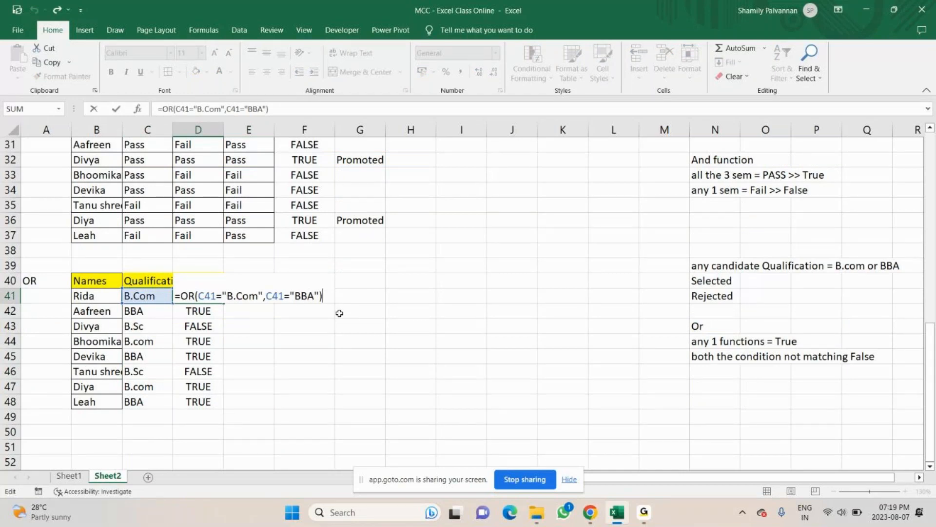
Mute the microphone in the GoTo meeting and return to the Excel workbook
click(644, 512)
click(633, 482)
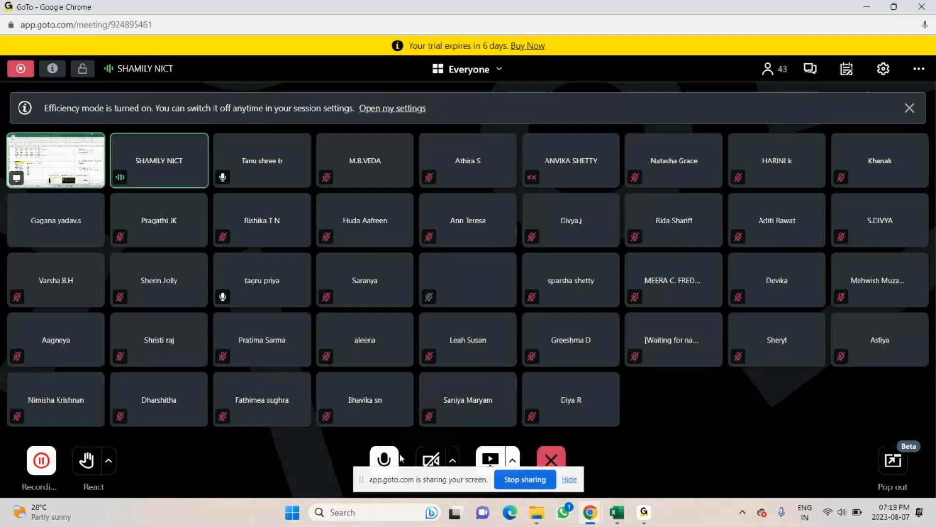
key(alt+Tab)
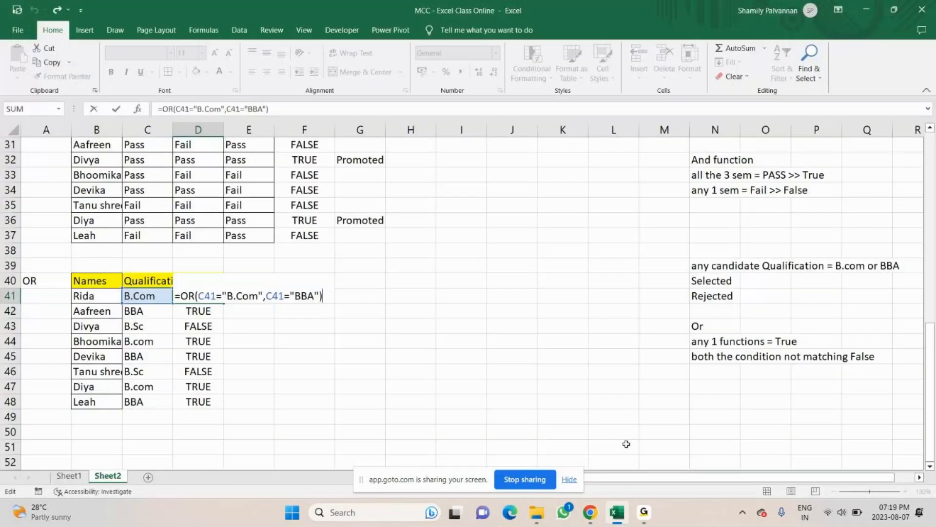
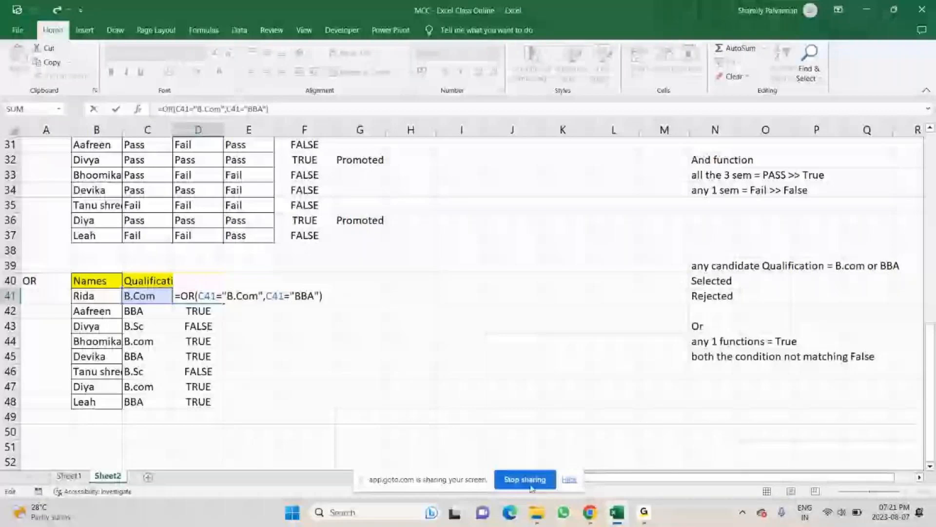
Switch to the GoTo meeting and unmute the microphone
mouse_move(590, 512)
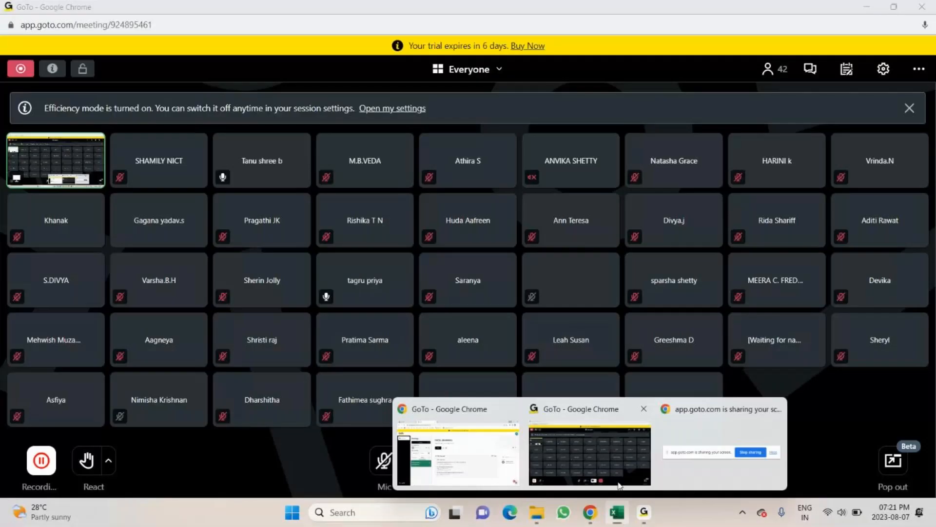
click(600, 463)
click(395, 465)
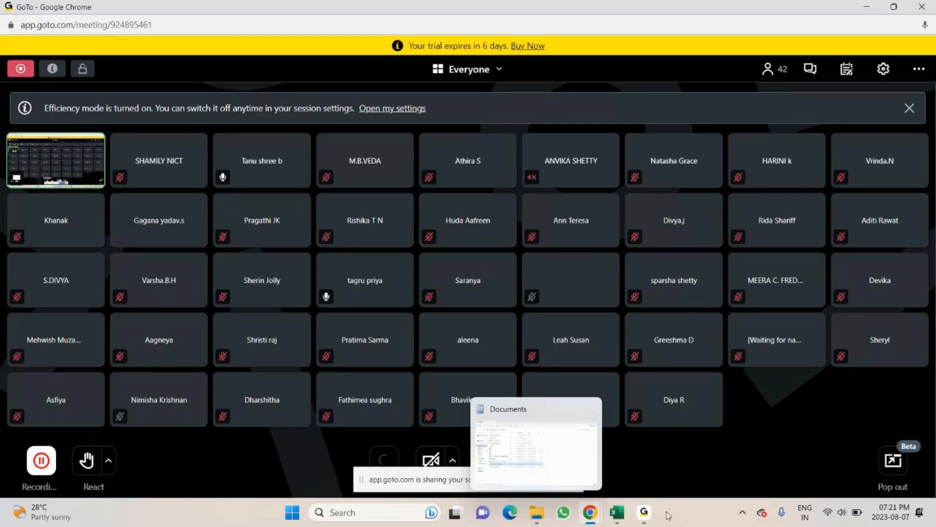
click(617, 512)
click(633, 482)
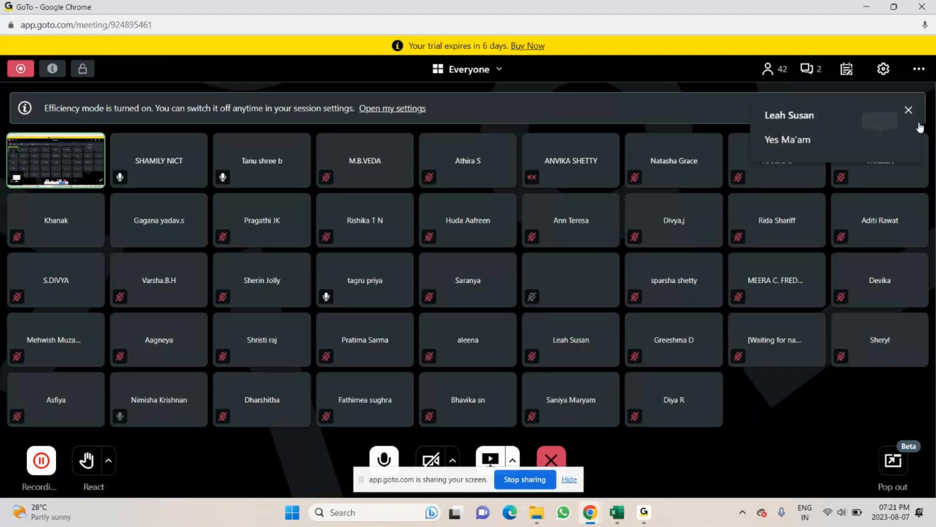
Read the latest messages in the meeting chat, close it, and toggle the microphone off and on
click(909, 110)
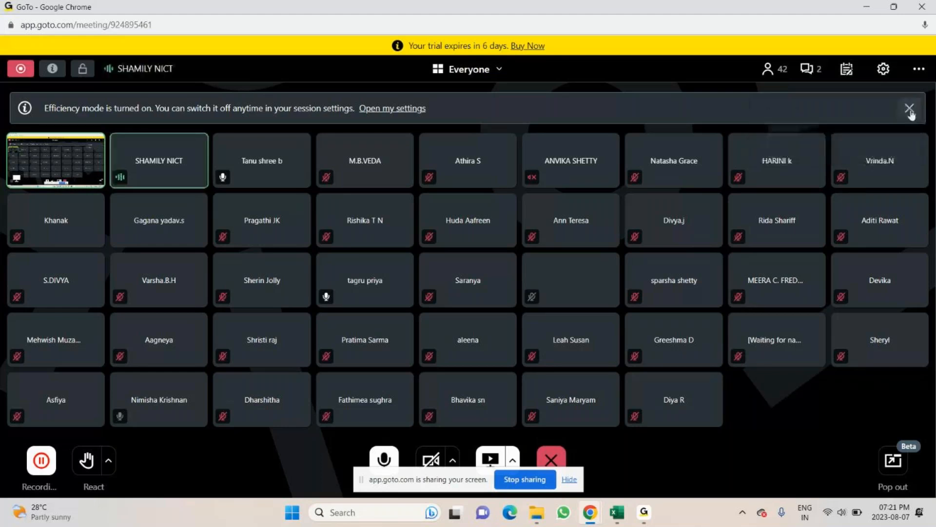
click(812, 71)
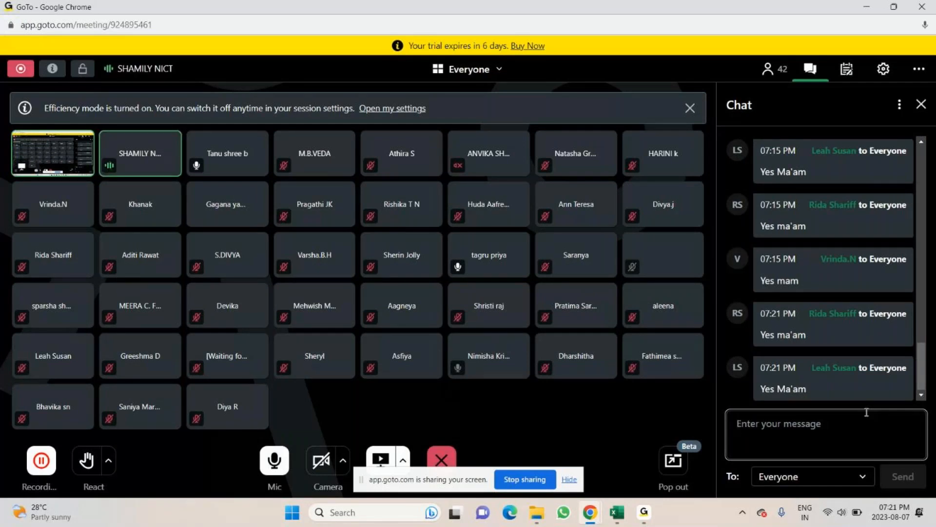
click(920, 104)
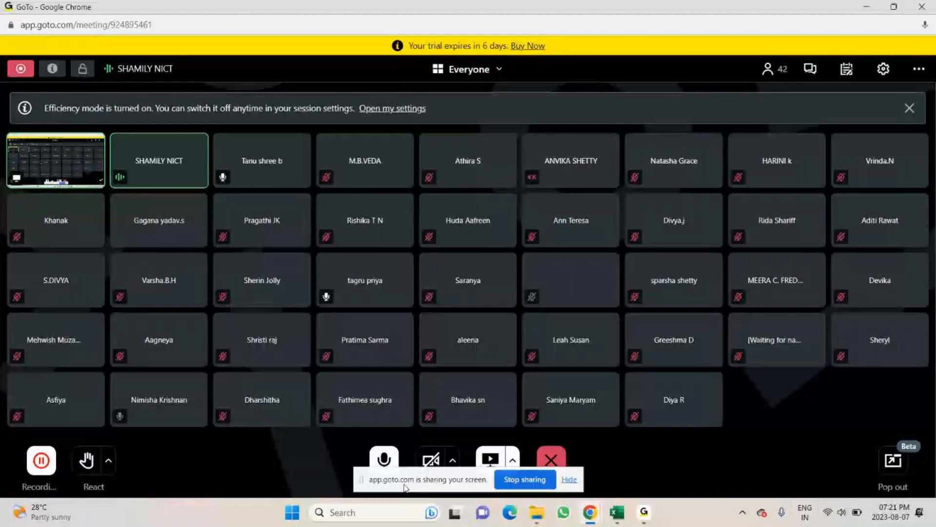
click(385, 458)
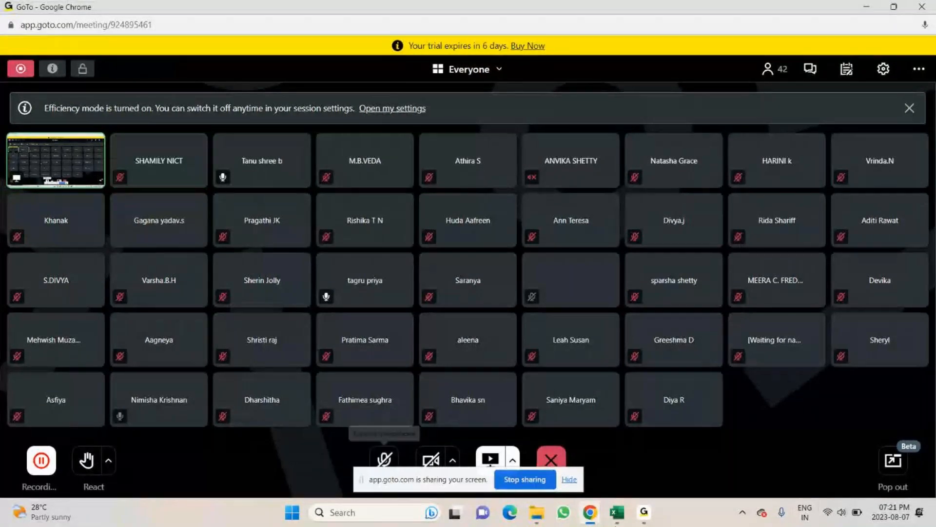
click(385, 458)
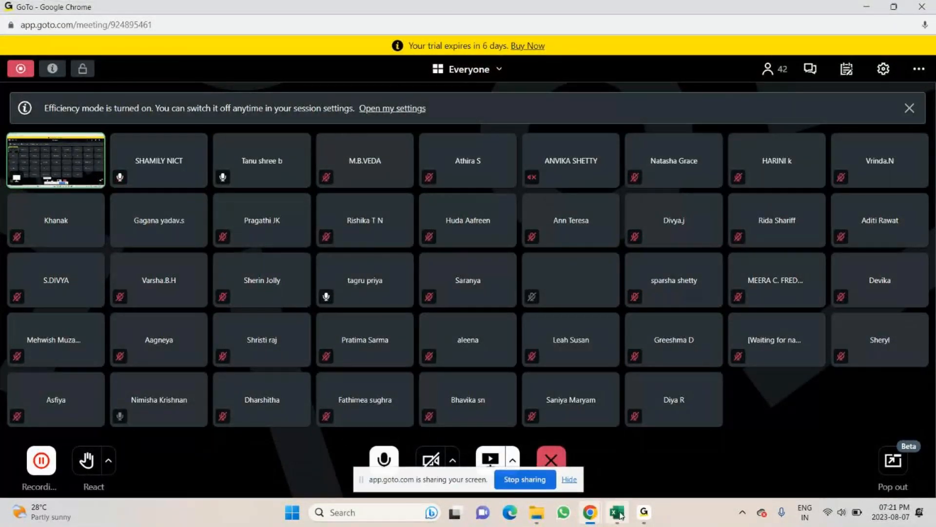
Return to the Excel workbook and add a "Shortlisted Report" column header in E40 beside Helper
click(617, 512)
key(Return)
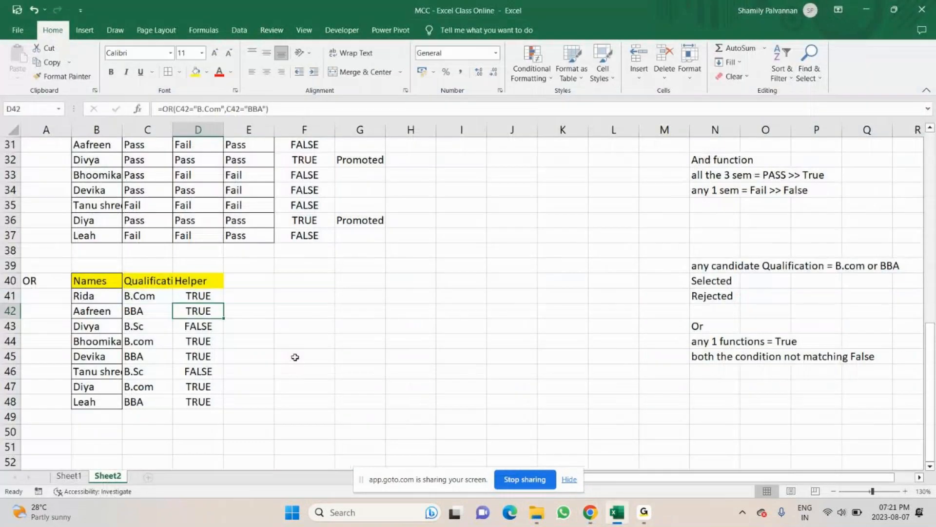
click(207, 282)
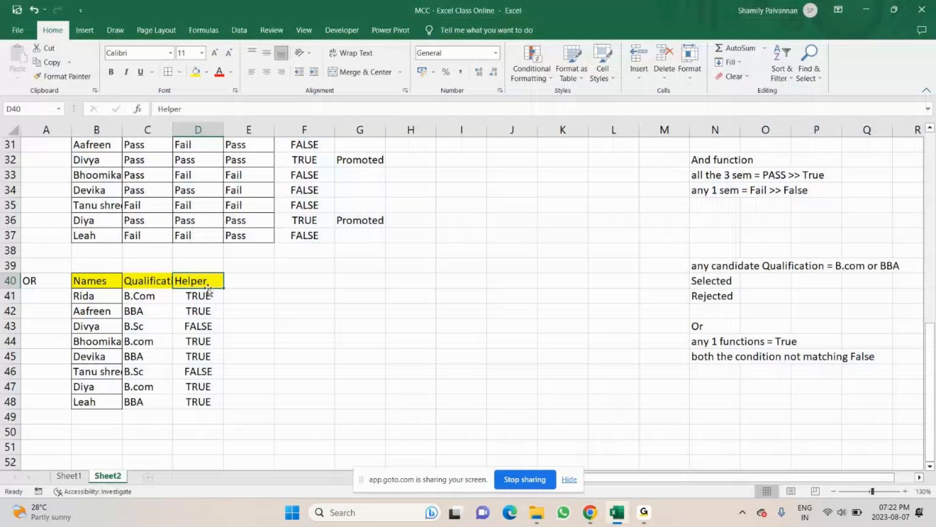
key(Right)
text(Short)
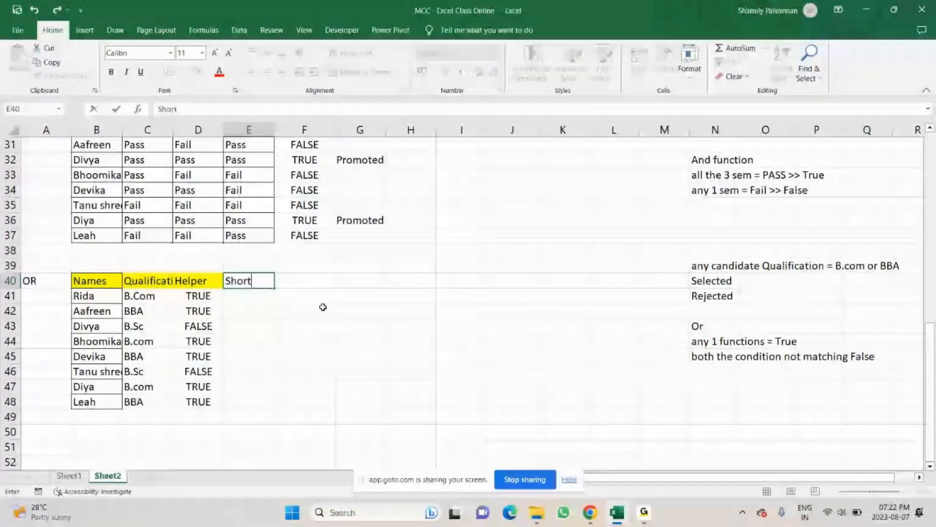
text(li)
text(sted )
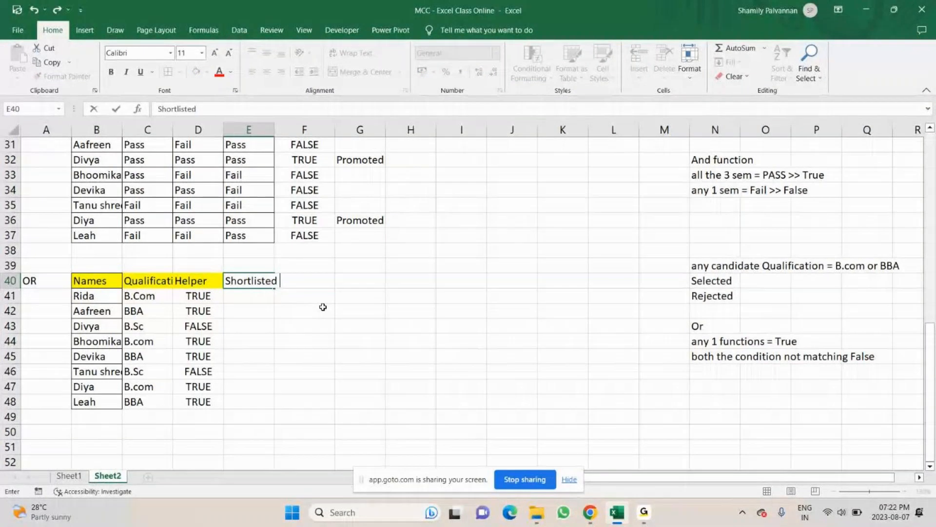
text(Report)
key(Return)
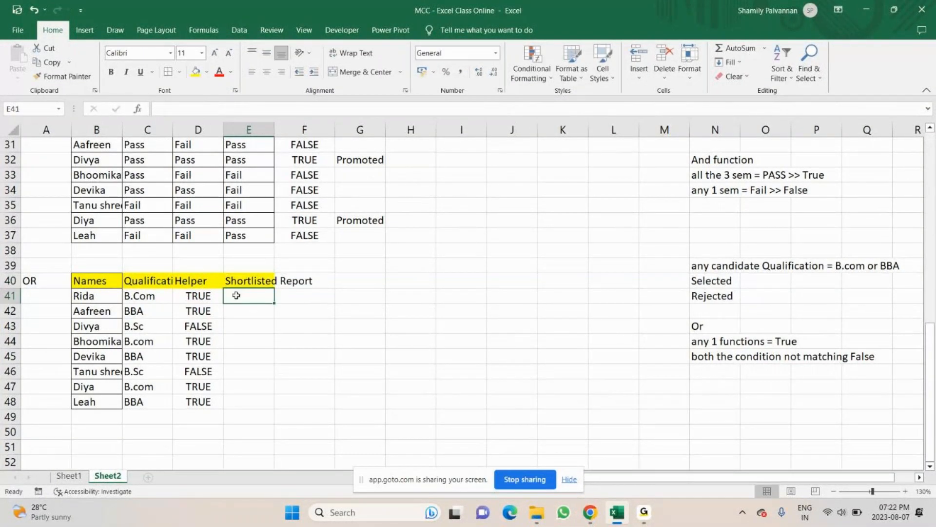
Begin an IF formula in E41, the first cell under Shortlisted Report
click(198, 298)
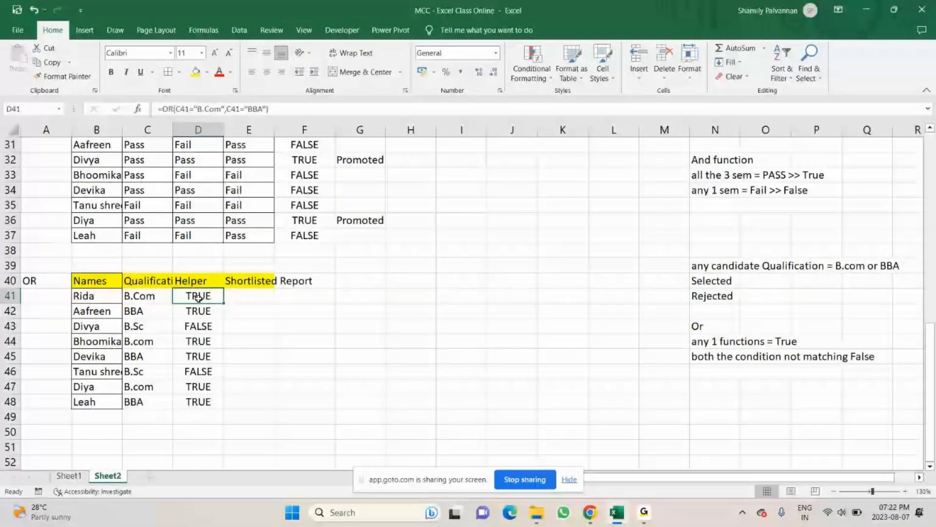
drag(198, 297, 198, 387)
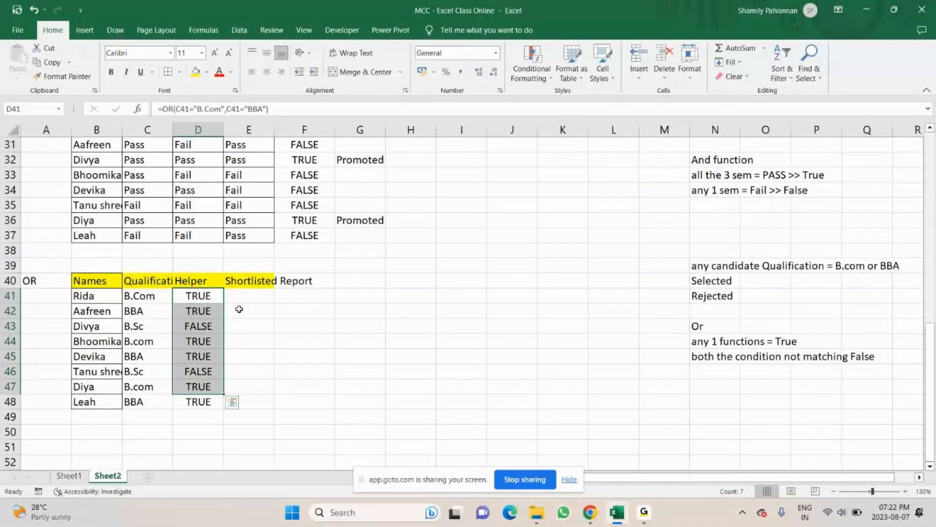
double_click(253, 295)
text(=)
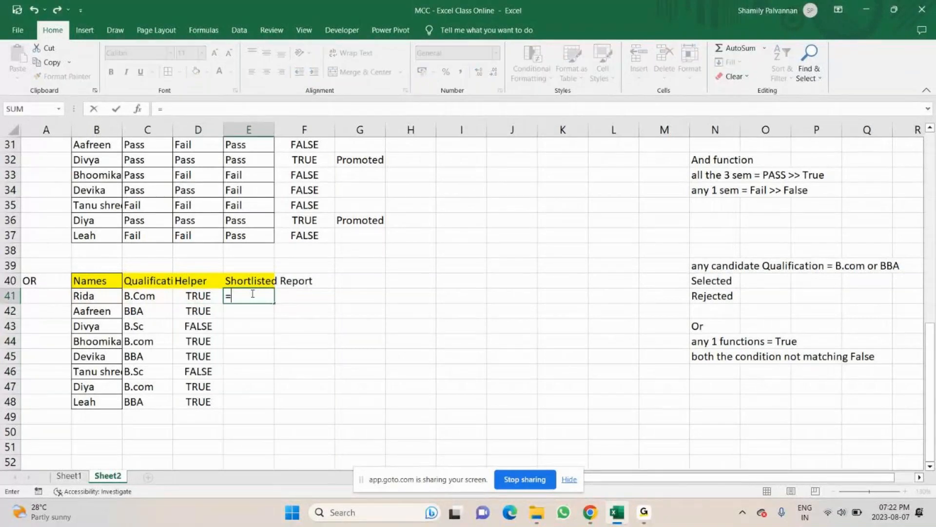
text(IF()
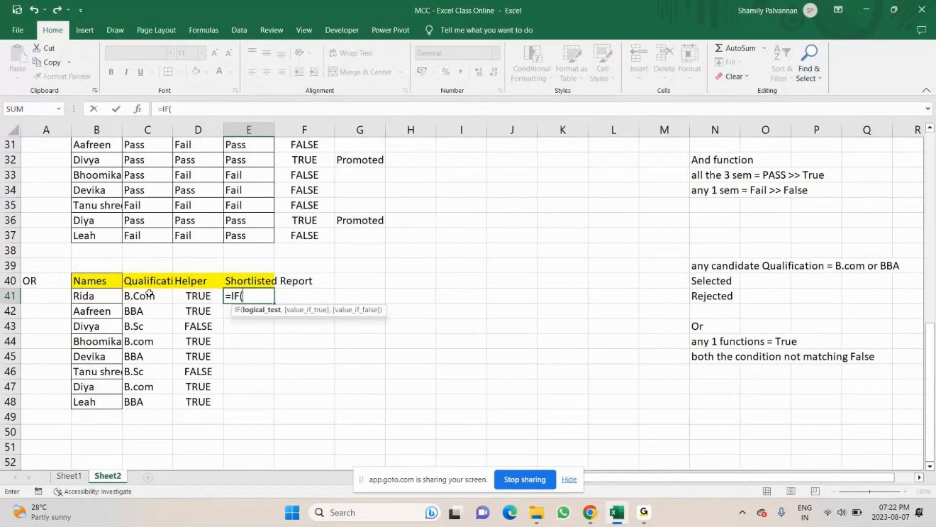
click(148, 295)
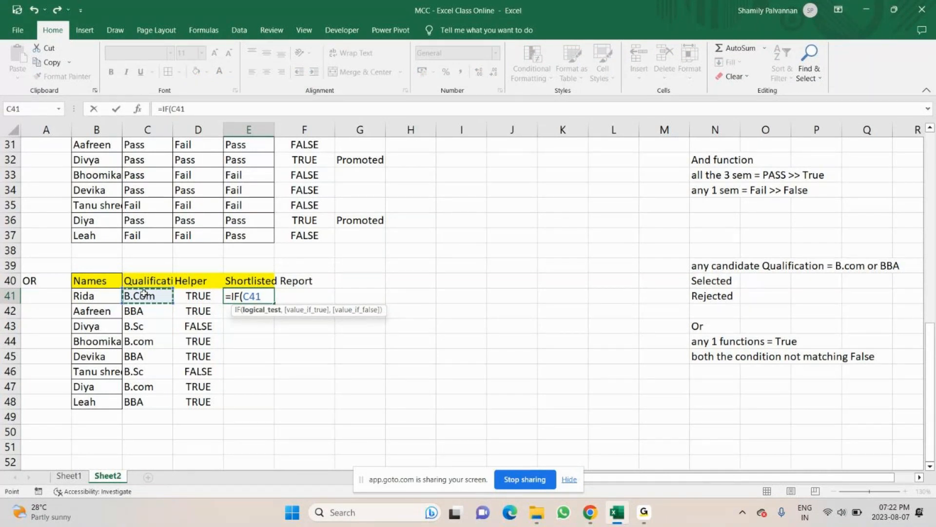
key(BackSpace)
key(BackSpace)
key(BackSpace)
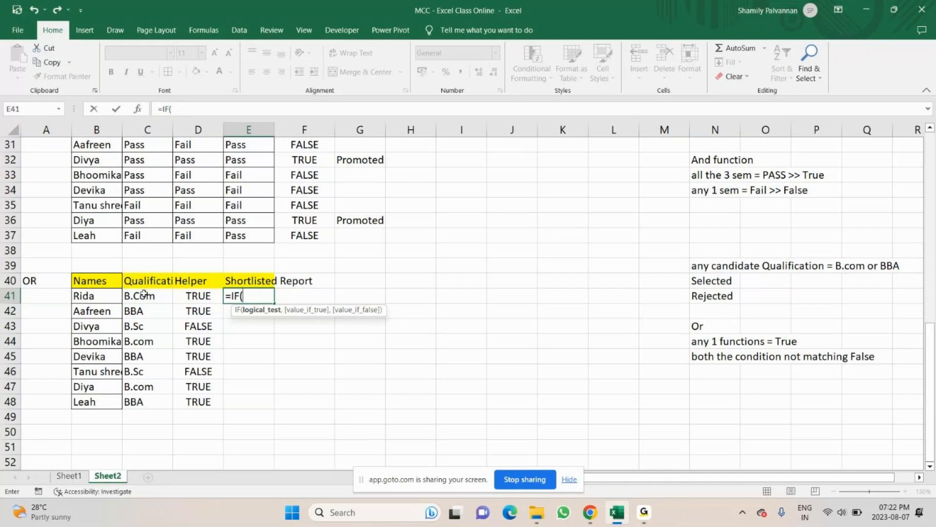
Enter OR(C41="B.com",C41="BBA") as the logical test of the IF formula in E41
text(or)
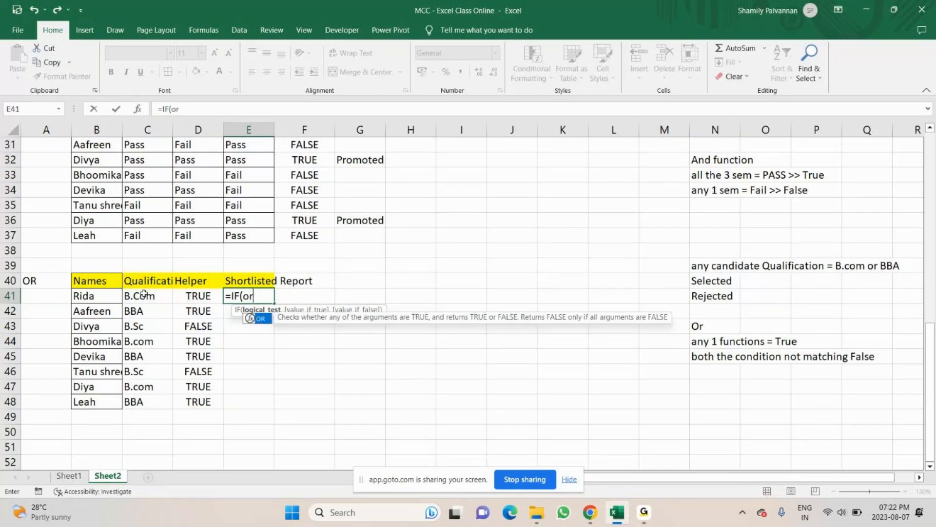
key(Tab)
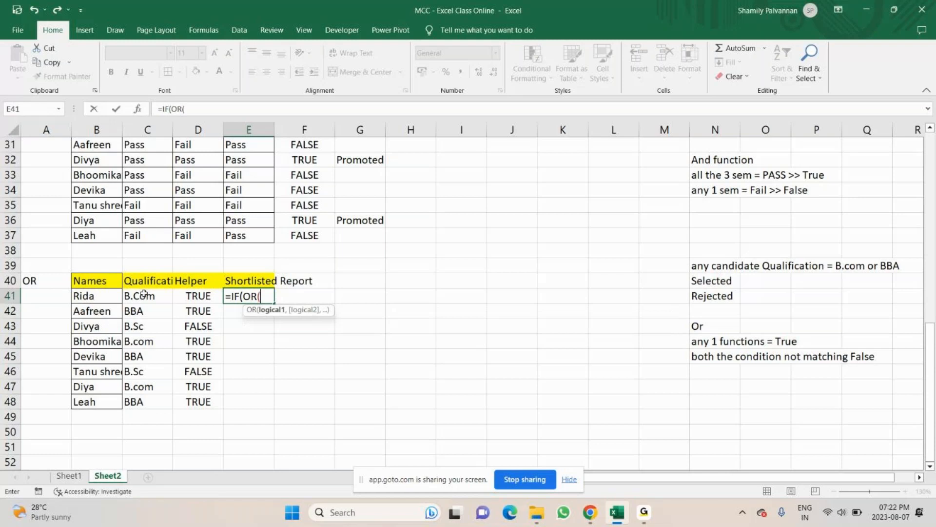
click(138, 296)
text(=")
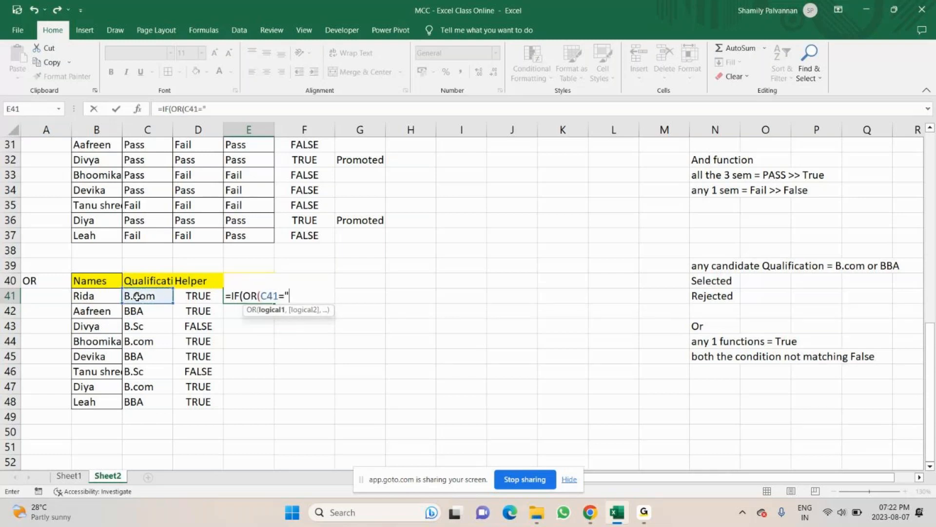
text(B.com",)
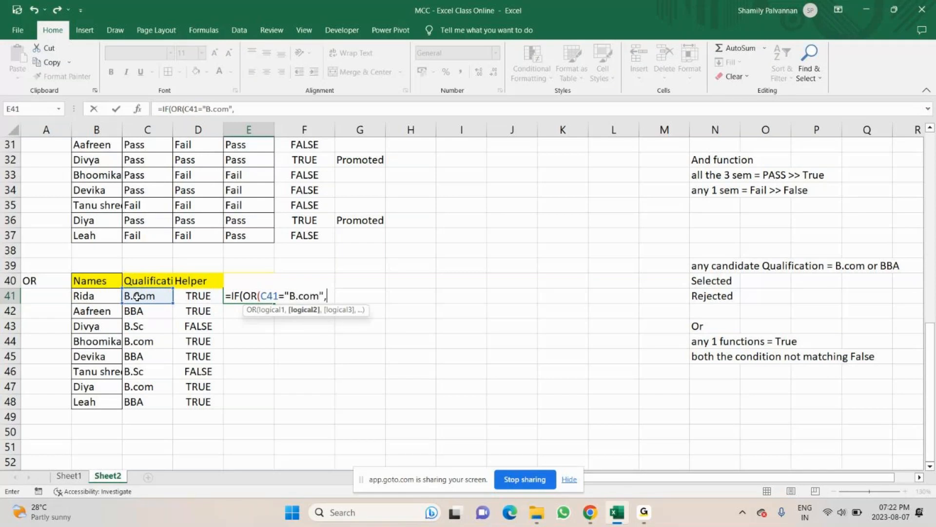
click(137, 296)
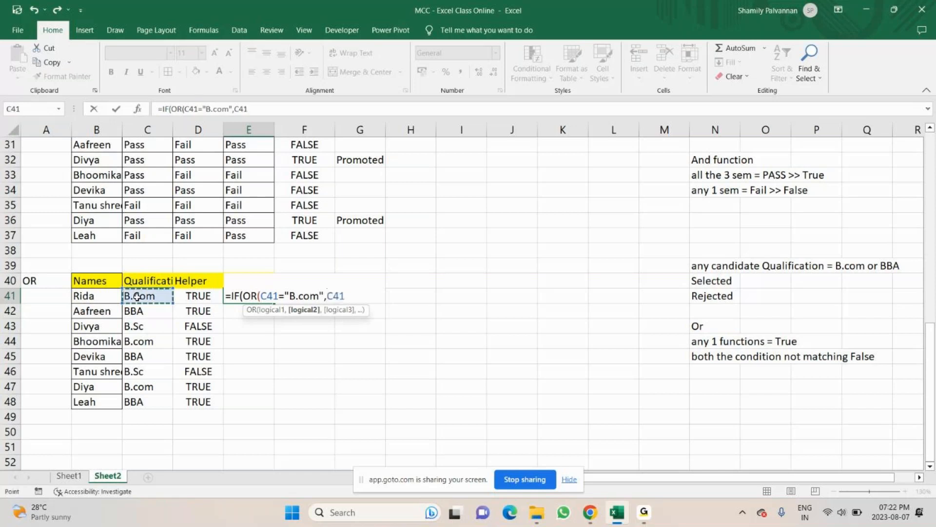
text(="BBA )
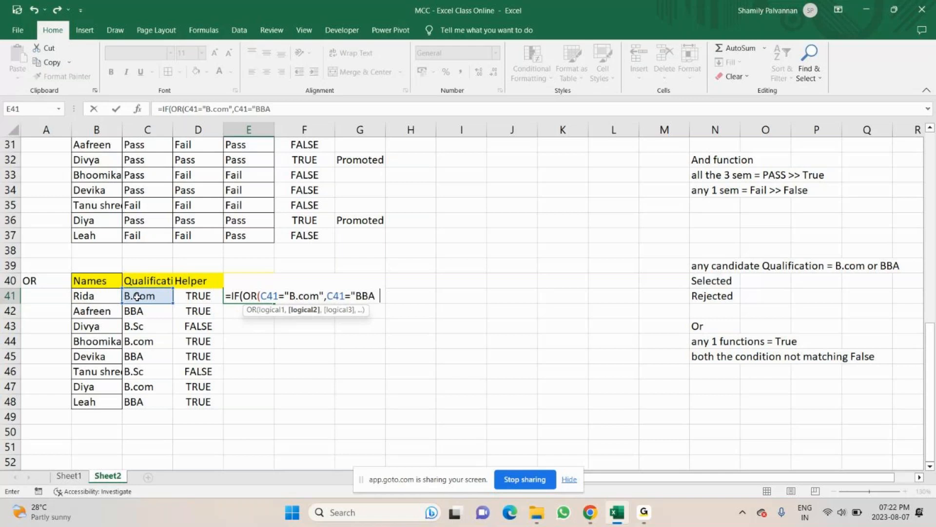
text("))
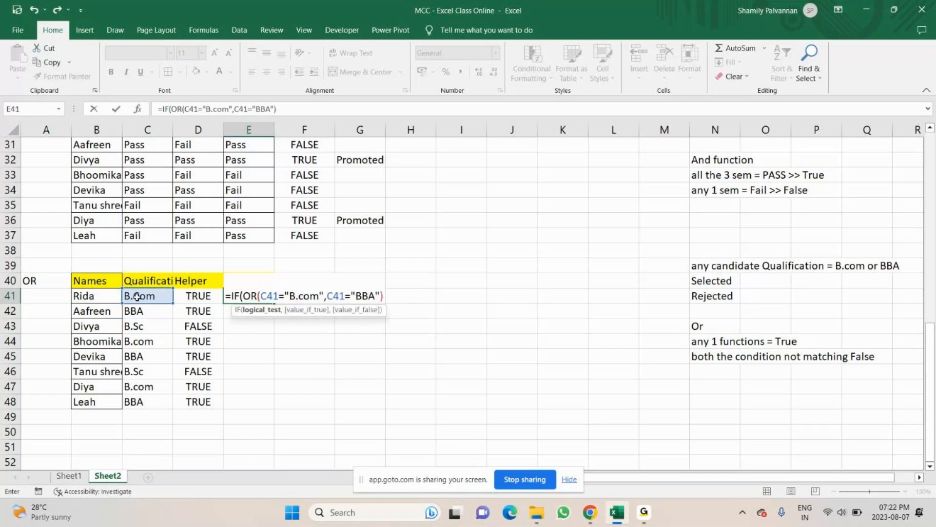
Complete the E41 formula with "Promoted" as the value if true and "Rejected" as the value if false
text(,)
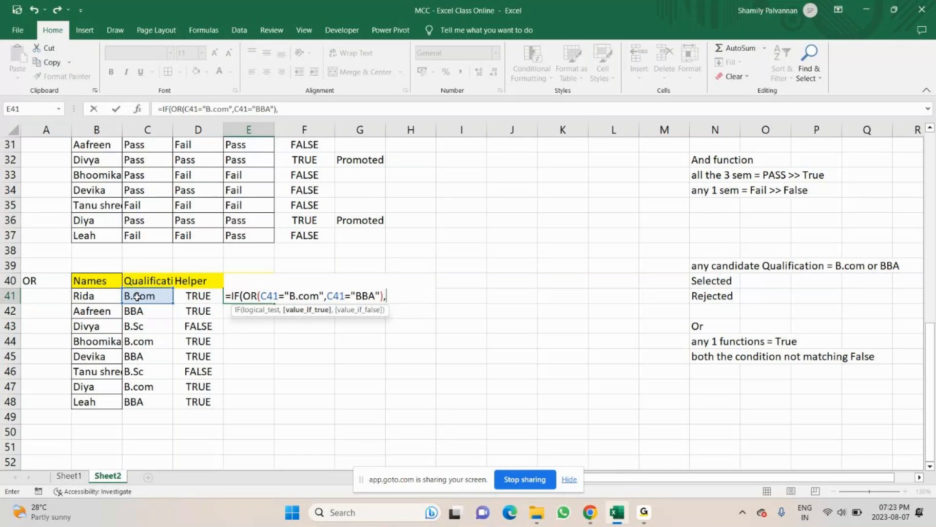
text("Promoted)
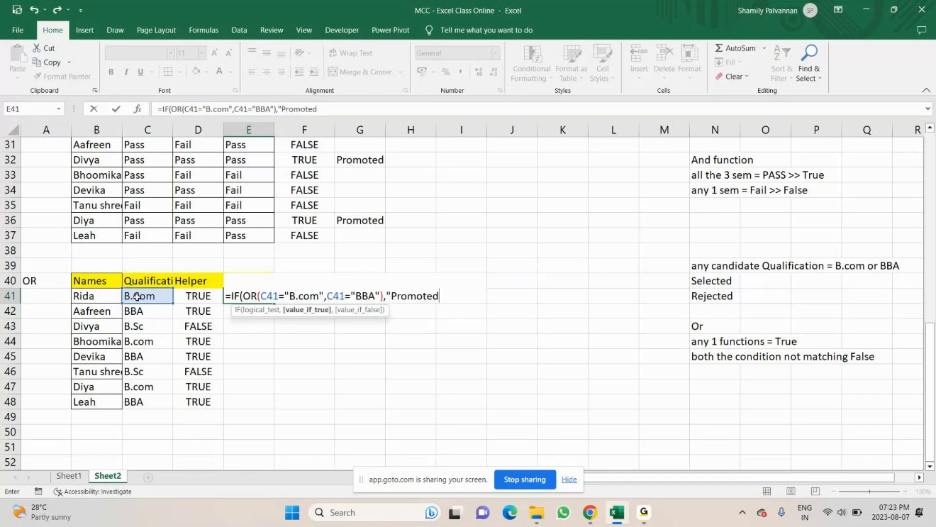
text(",)
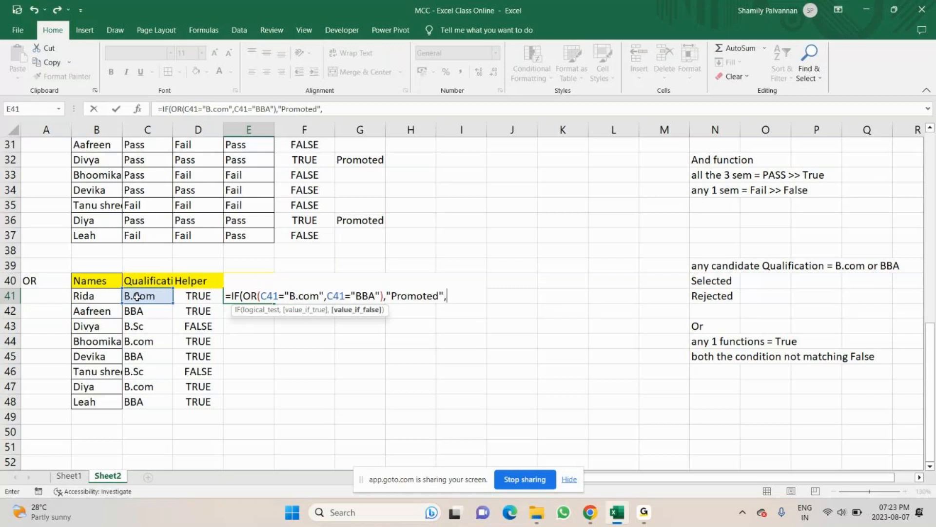
text("Rejecte)
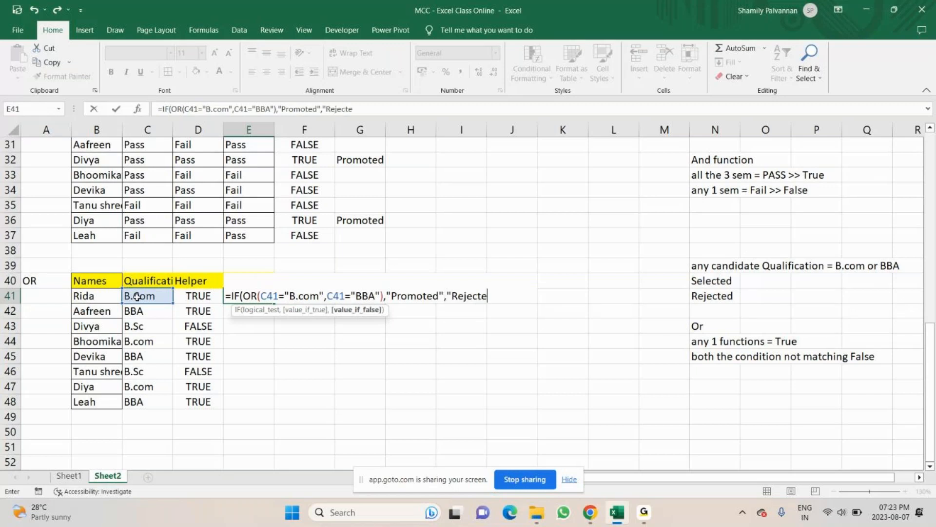
text(d")
text())
key(ctrl+Return)
key(Return)
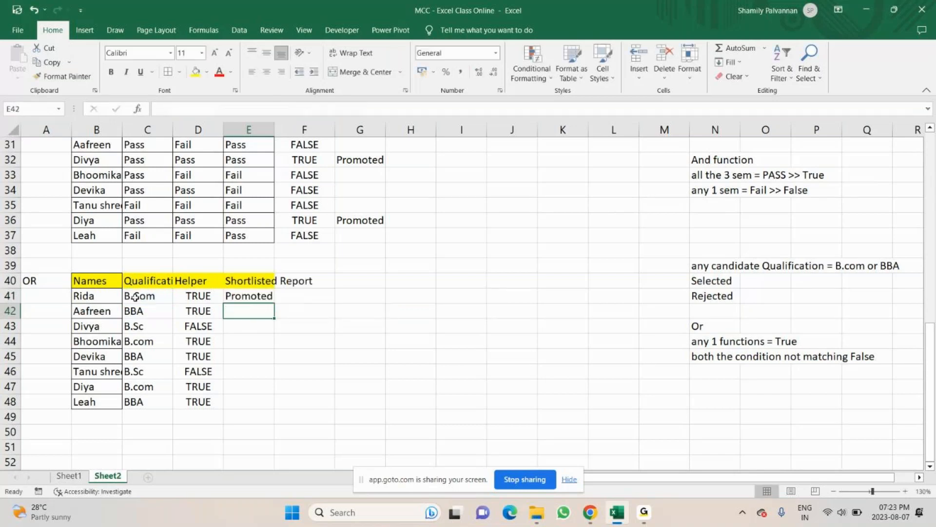
Fill the E41 formula down the Shortlisted Report column through E48
key(Up)
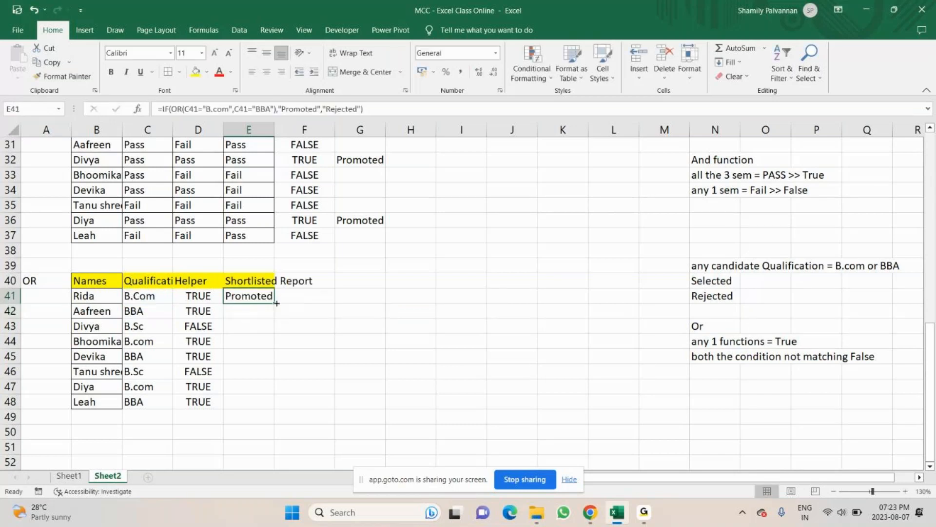
mouse_move(277, 303)
mouse_down()
mouse_move(267, 401)
mouse_move(275, 305)
mouse_up()
double_click(275, 305)
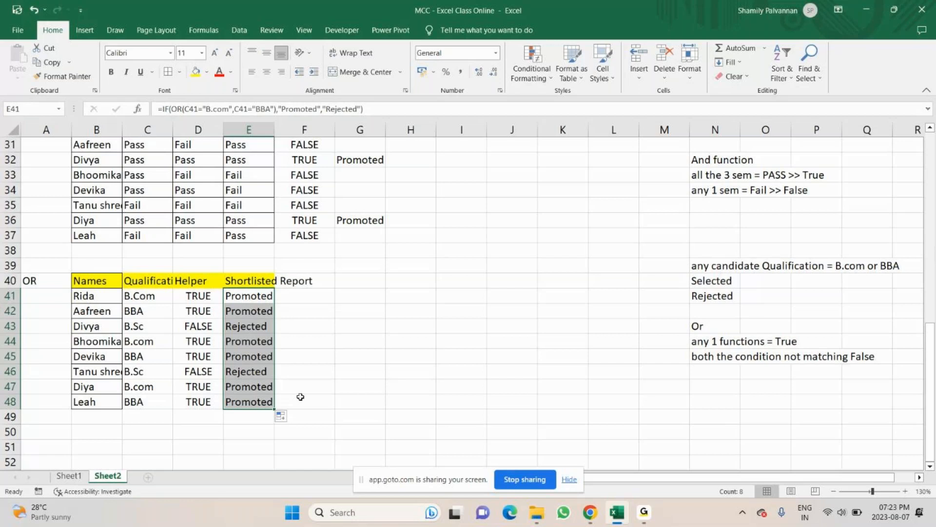
Open the IF and OR formula in E41 to review its arguments
click(261, 300)
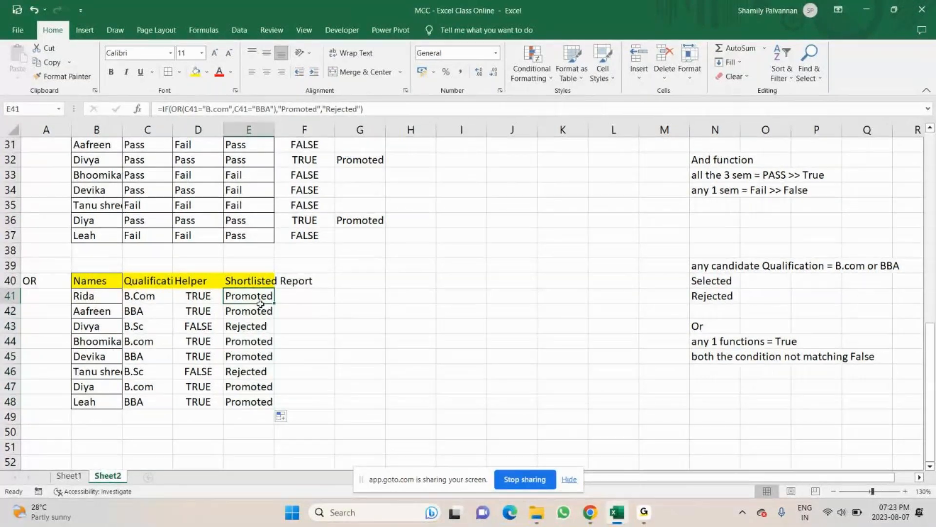
double_click(266, 295)
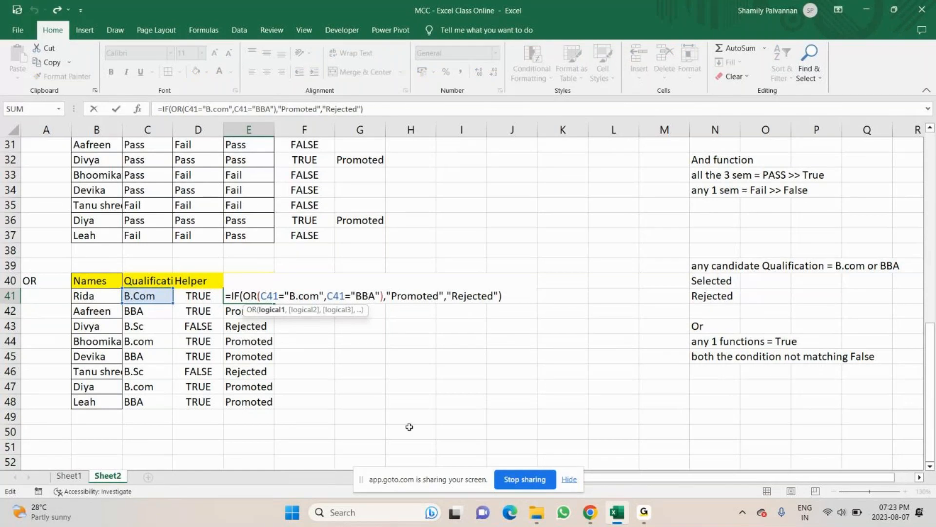
click(506, 298)
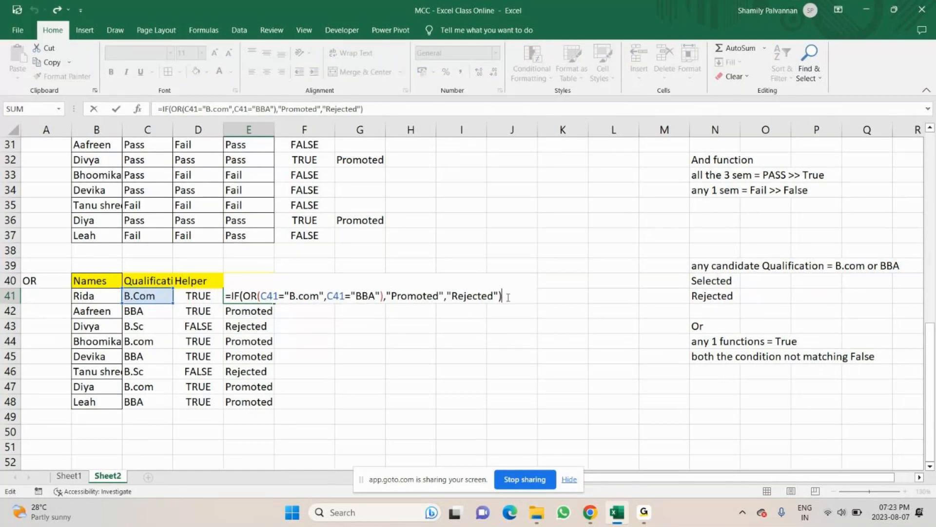
Switch to the GoTo meeting, mute and unmute the microphone, and return to the Excel workbook
click(592, 516)
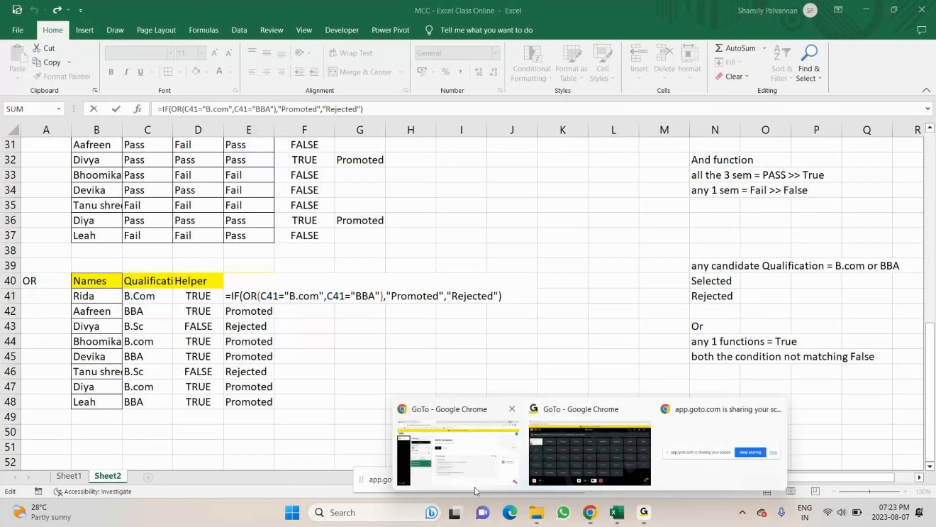
click(476, 488)
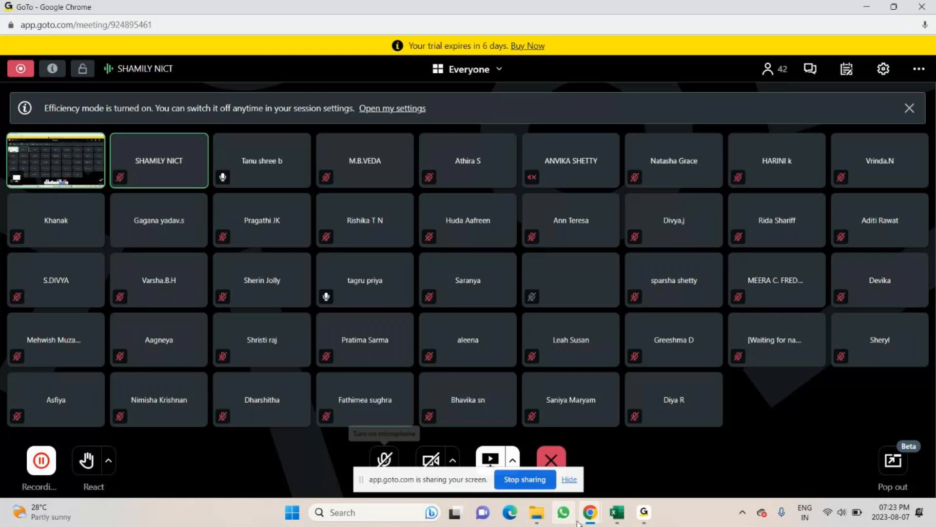
click(617, 512)
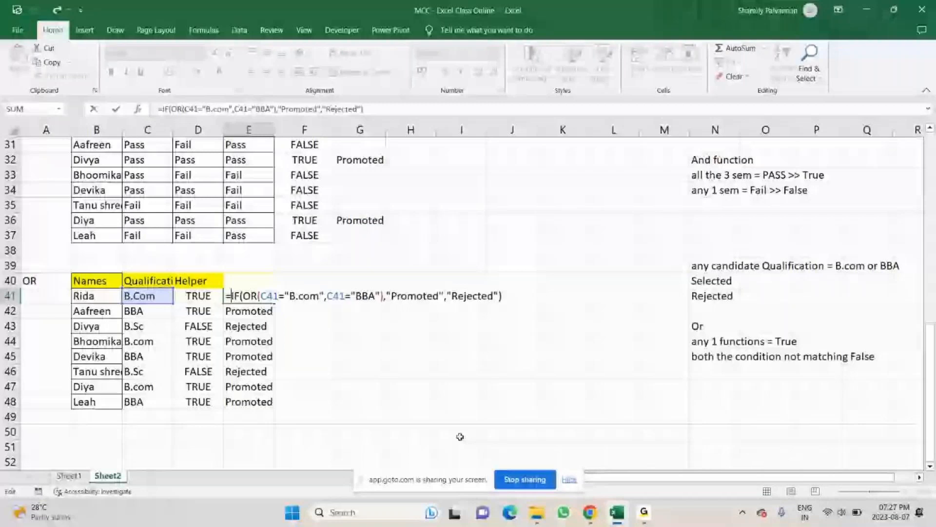
key(alt+Tab)
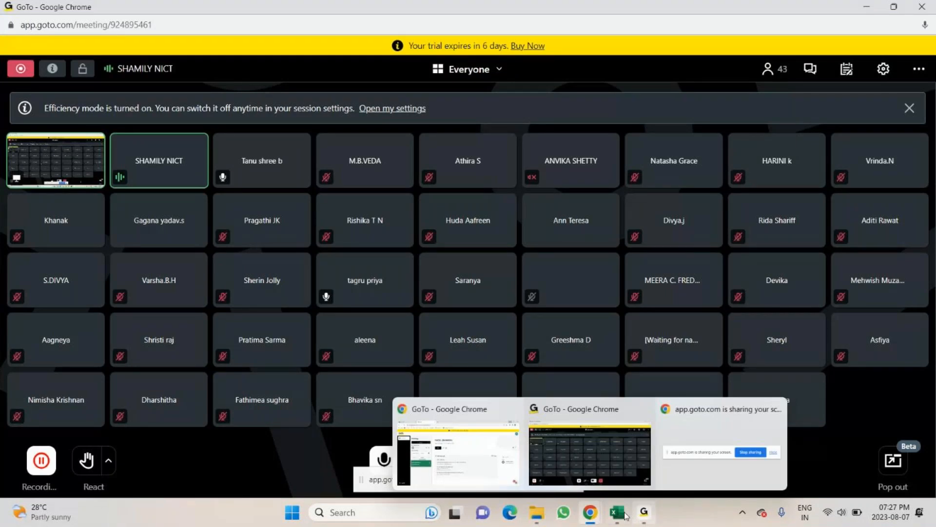
click(625, 515)
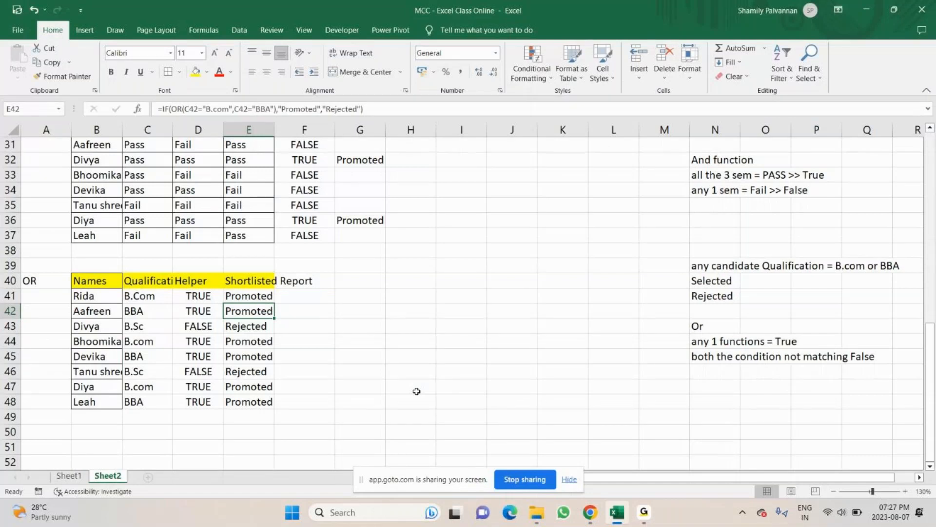
Copy the Names and Qualification columns in B40:C48 and paste them at B53
scroll(101, 190, down, 2)
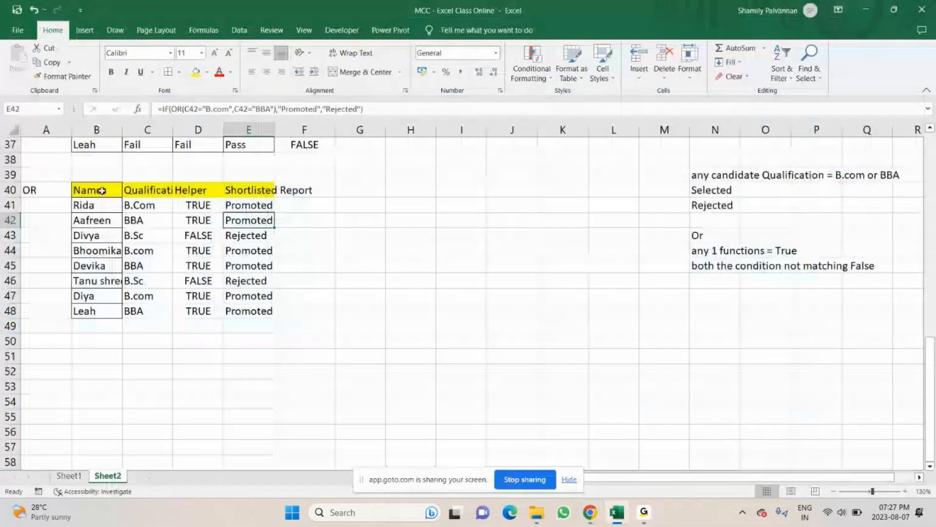
drag(102, 190, 92, 312)
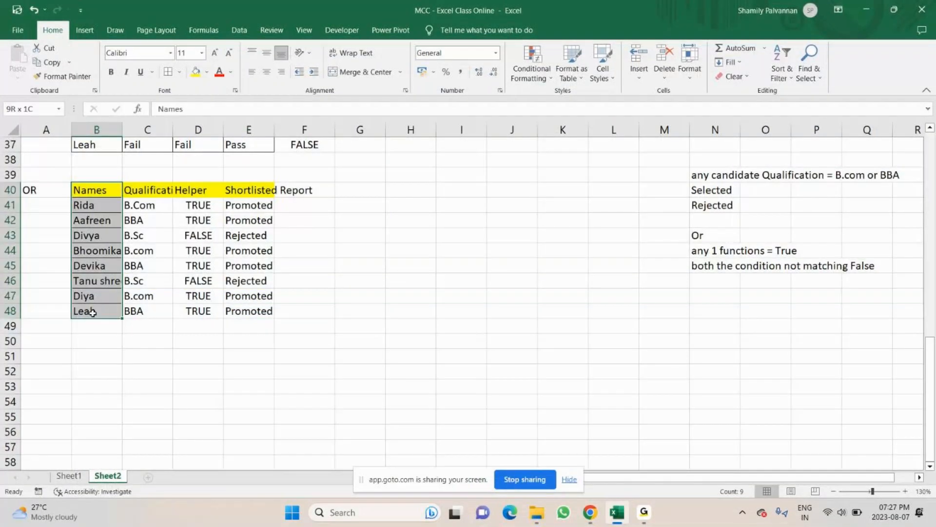
drag(93, 190, 93, 227)
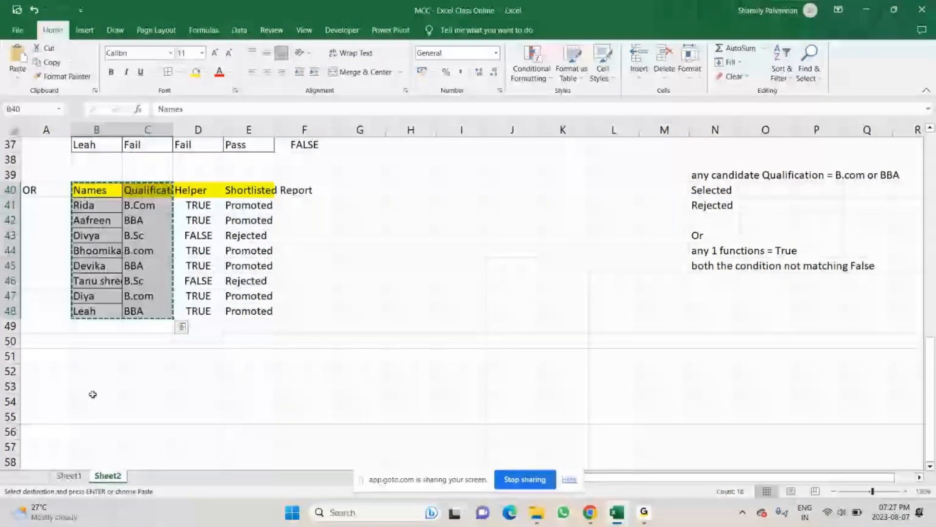
Add an "Expr" column header in D53 beside the copied Qualification column
text(EXp)
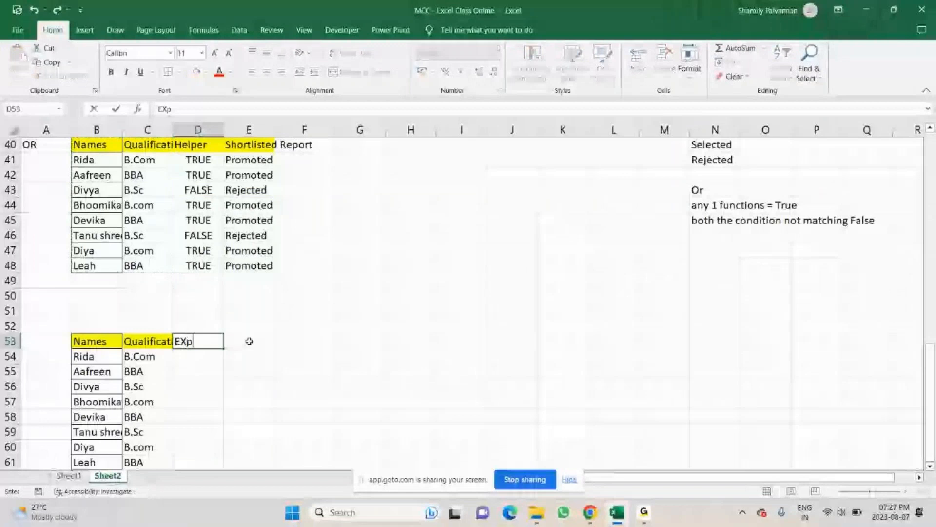
text(s)
key(Return)
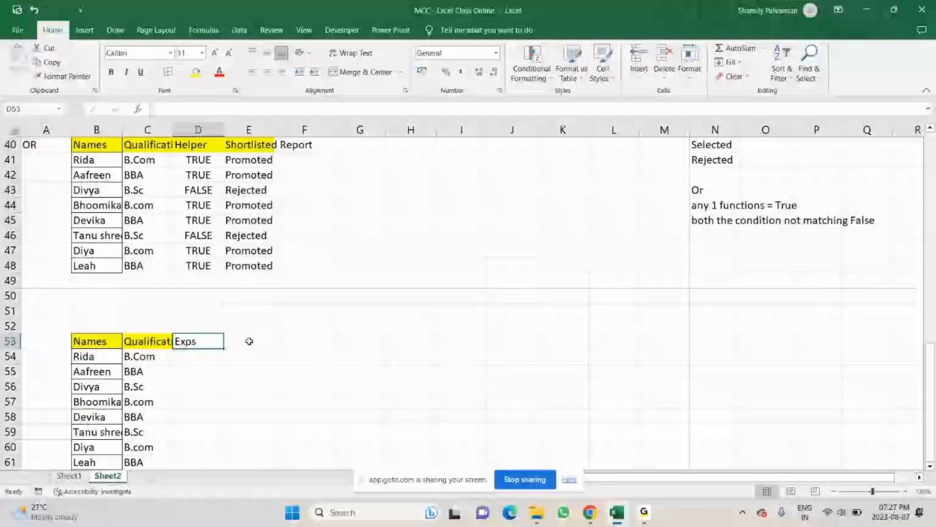
text(Exp)
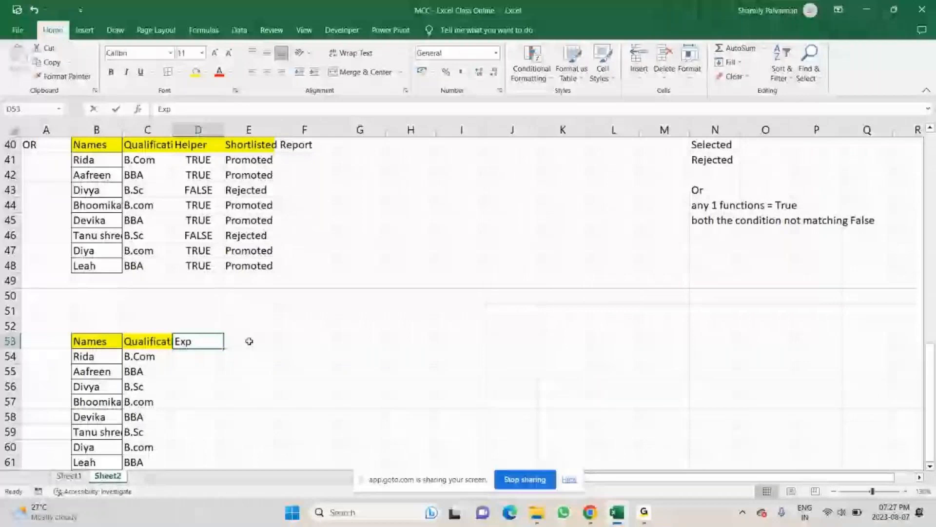
text(r)
key(Return)
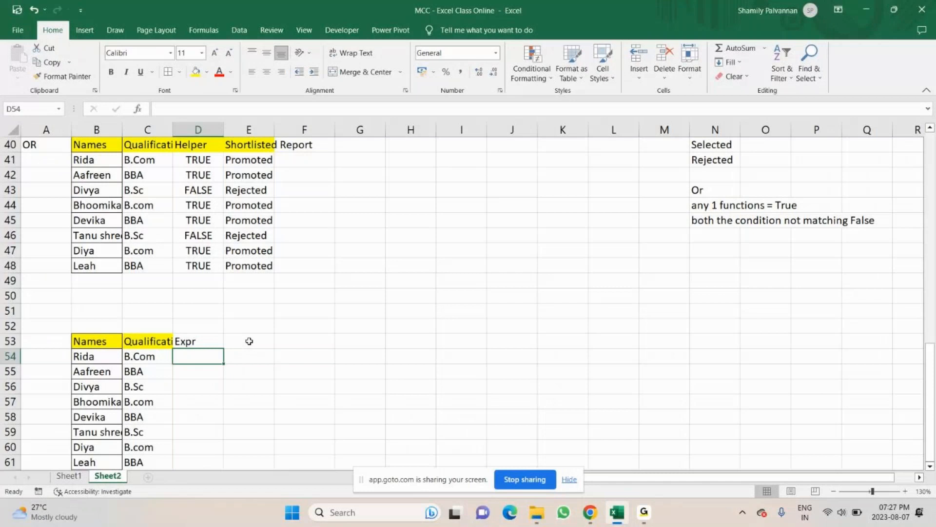
Enter the experience values 1, 2.5, 5, 2, 0, 1.6, 5 and 1.9 under the Expr header in D54:D61
text(1)
key(Return)
text(2)
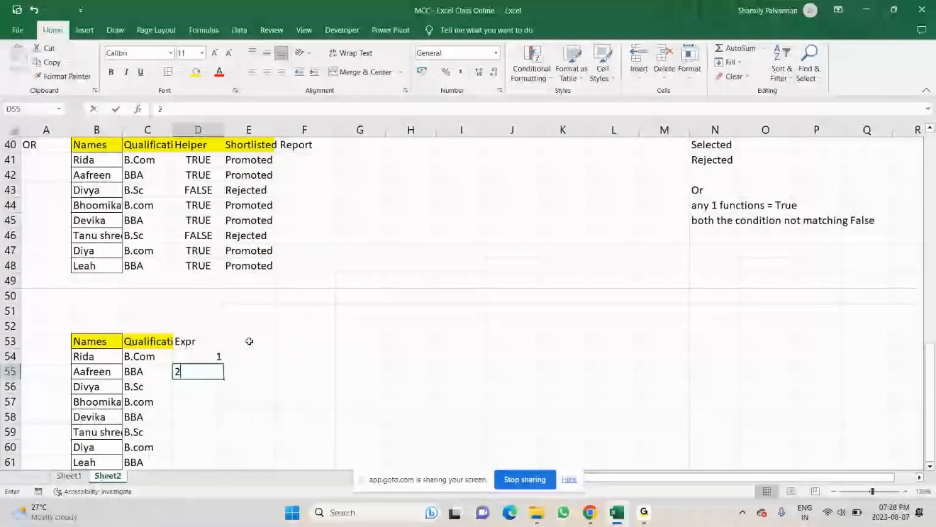
text(.5)
key(Return)
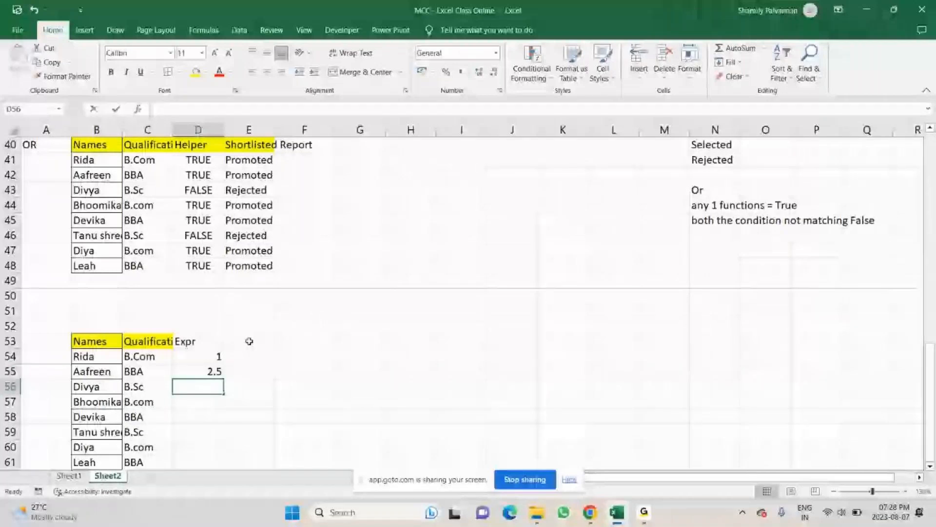
text(5)
key(Return)
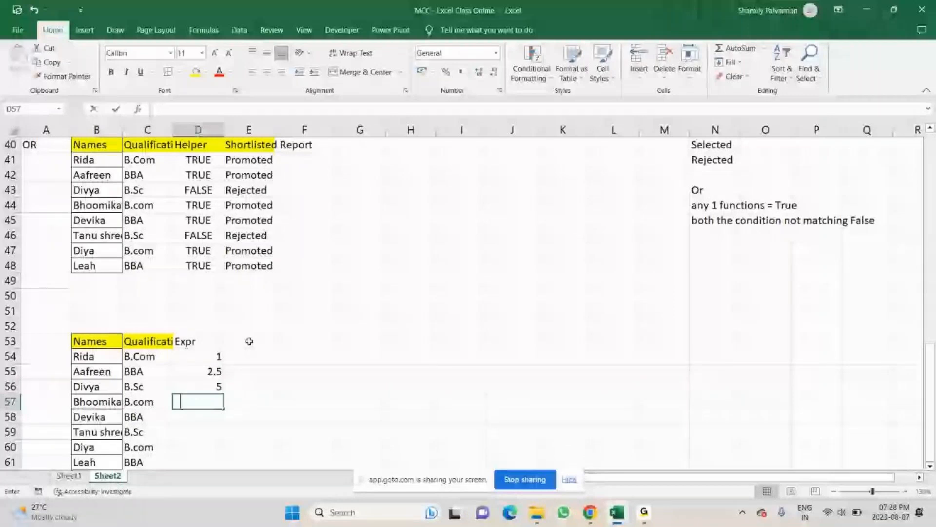
text(2)
key(Return)
text(0)
key(Return)
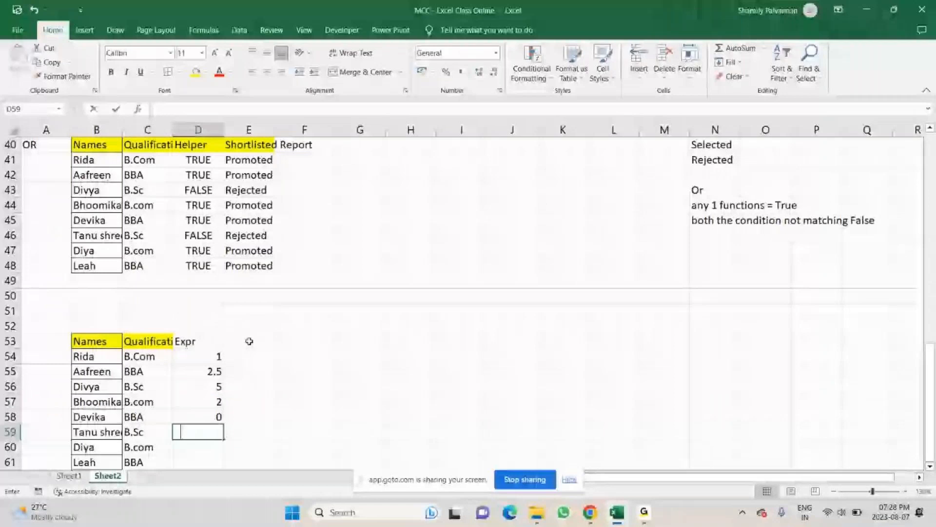
text(1.6)
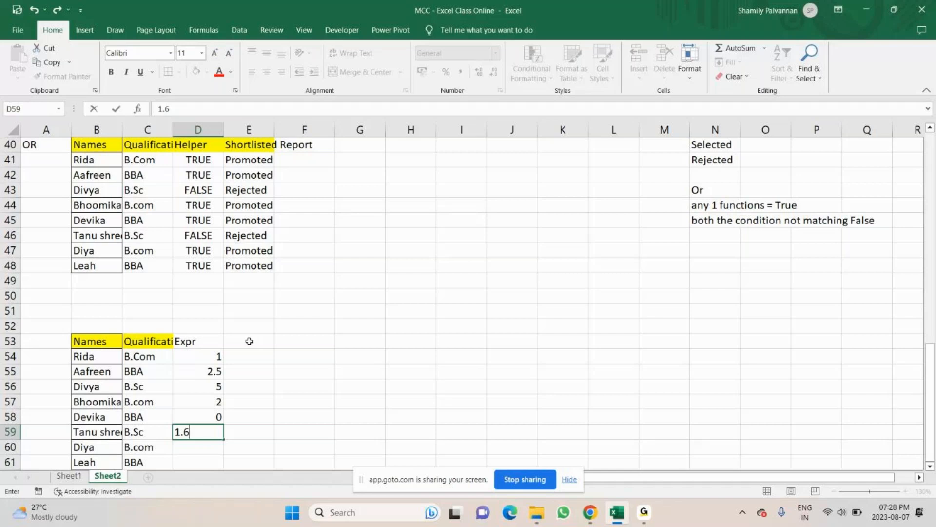
key(Return)
text(5)
key(Return)
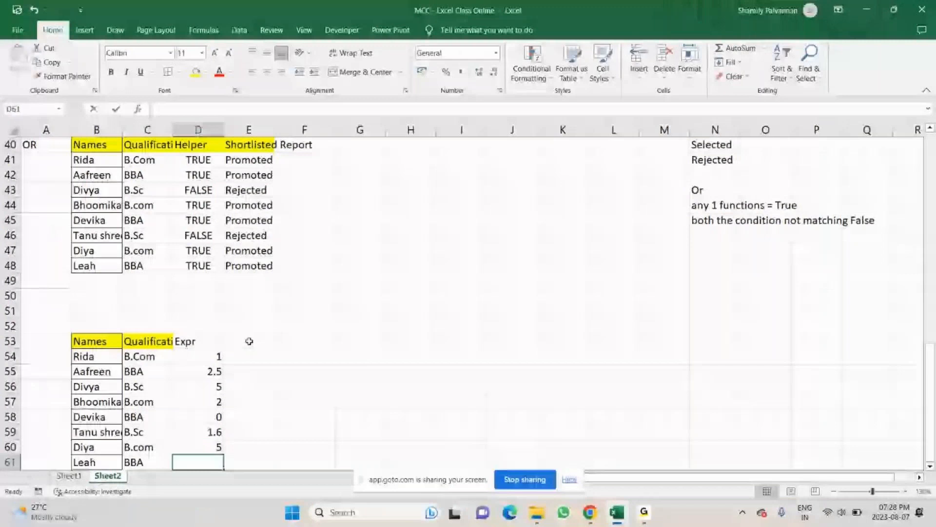
text(1.9)
key(Return)
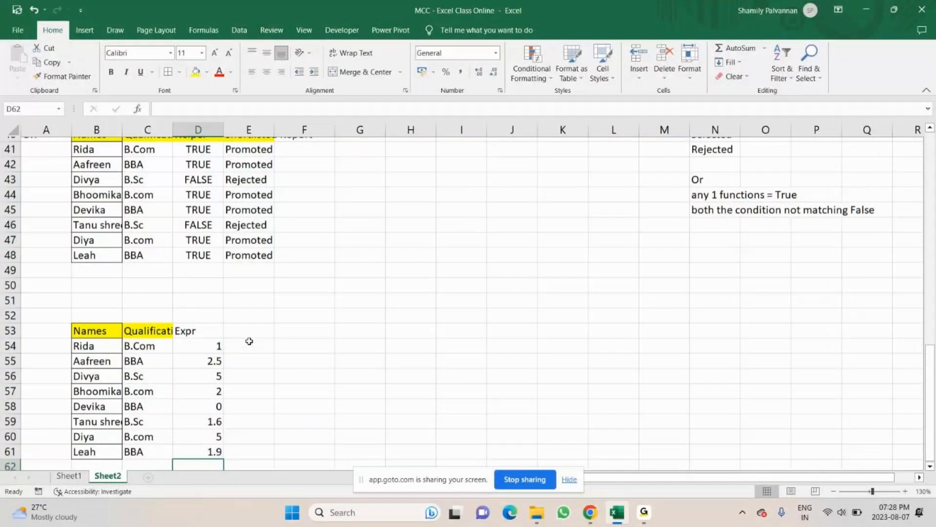
scroll(390, 342, down, 1)
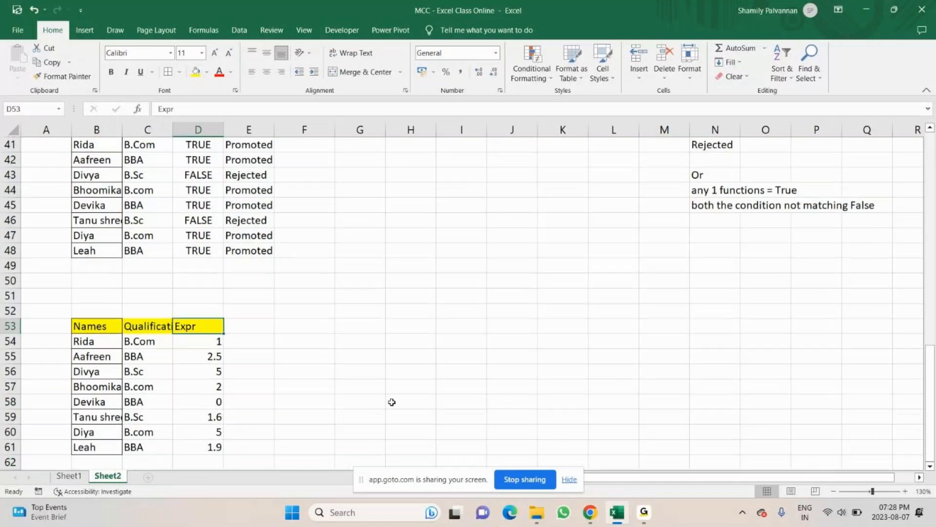
Enter the label "Candidate" in M53 as the heading for the new selection criteria
click(674, 330)
scroll(711, 257, up, 3)
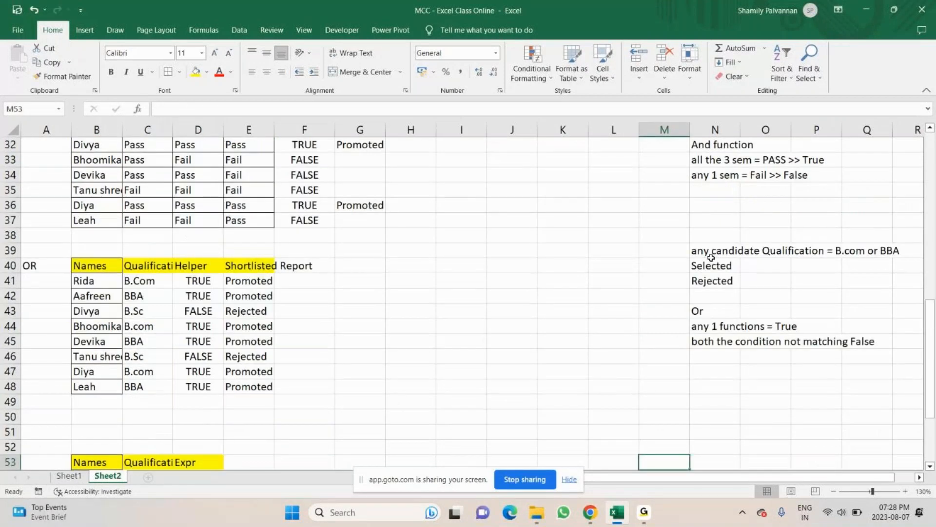
scroll(711, 258, down, 3)
text(Can)
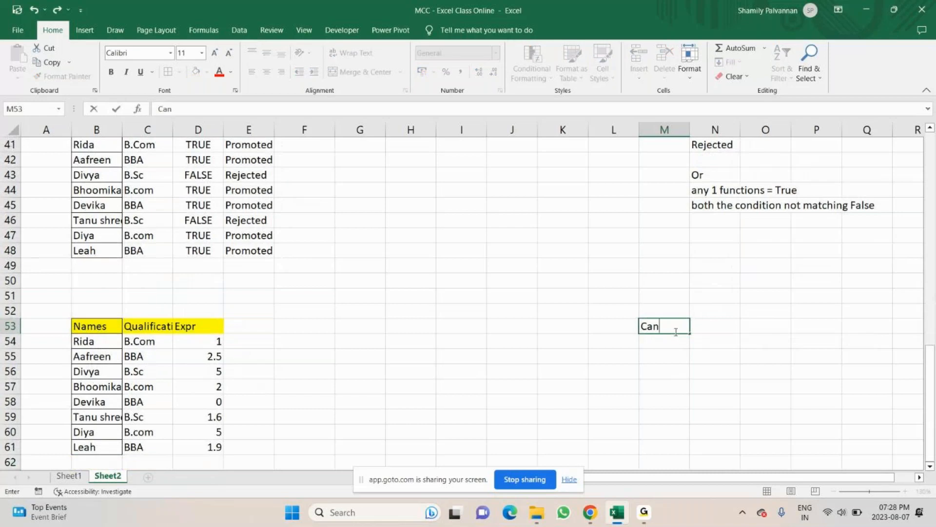
text(dif)
key(BackSpace)
text(date)
key(Return)
Add a "req qualification" criterion in M54 with B.com in O54 and BBA in P54
key(BackSpace)
text(req)
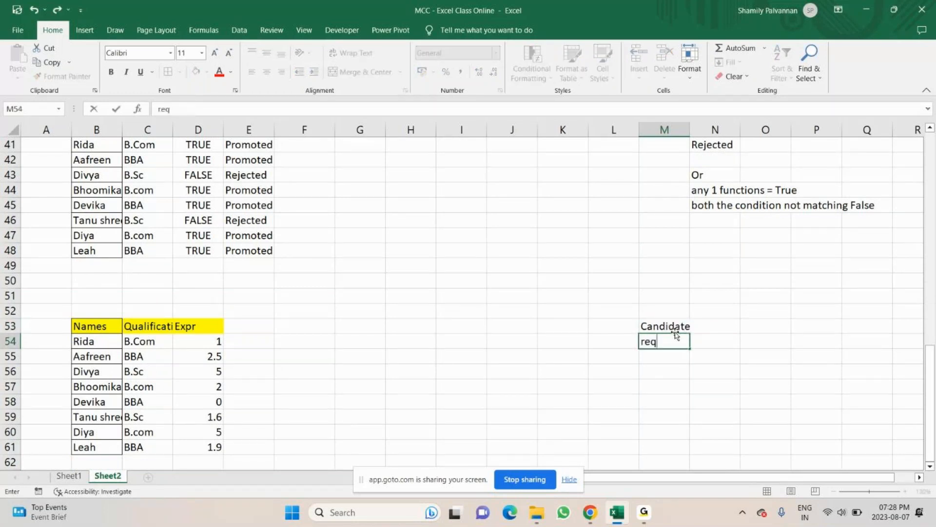
text( qualification)
key(Tab)
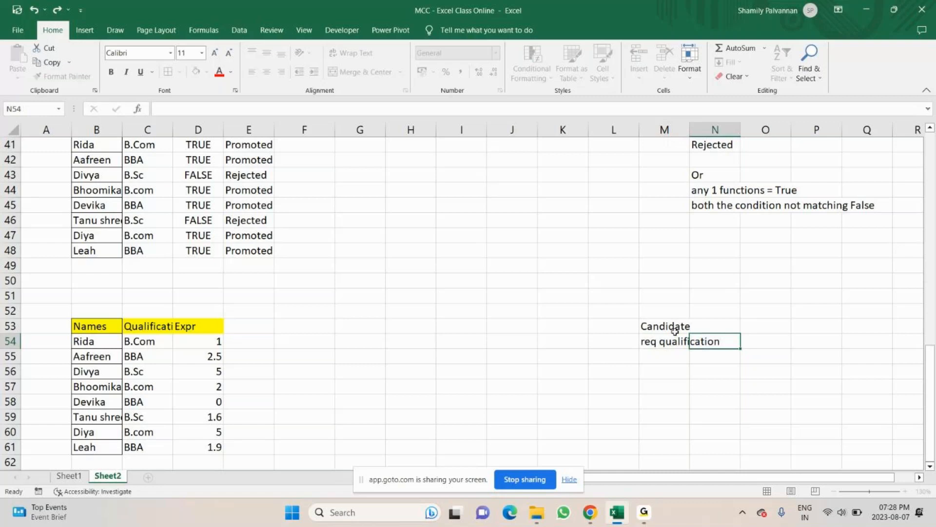
key(Tab)
text(B.com)
key(Tab)
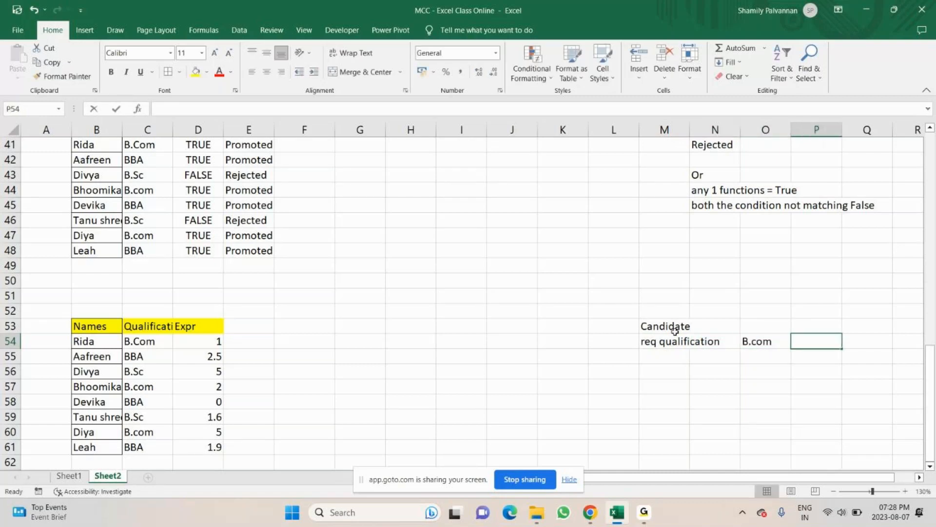
text(BBA)
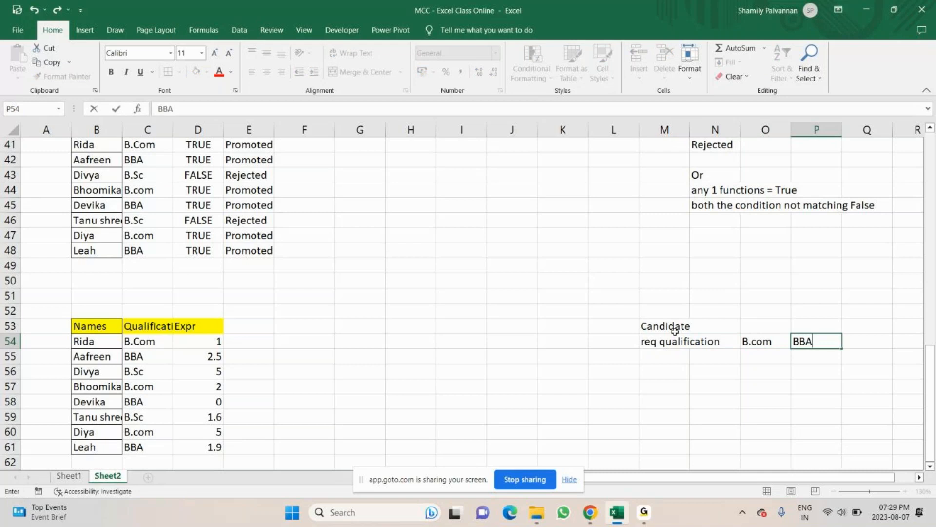
key(Return)
Add a "Req expr" criterion in M55 with the condition <=2 in O55
text(Req)
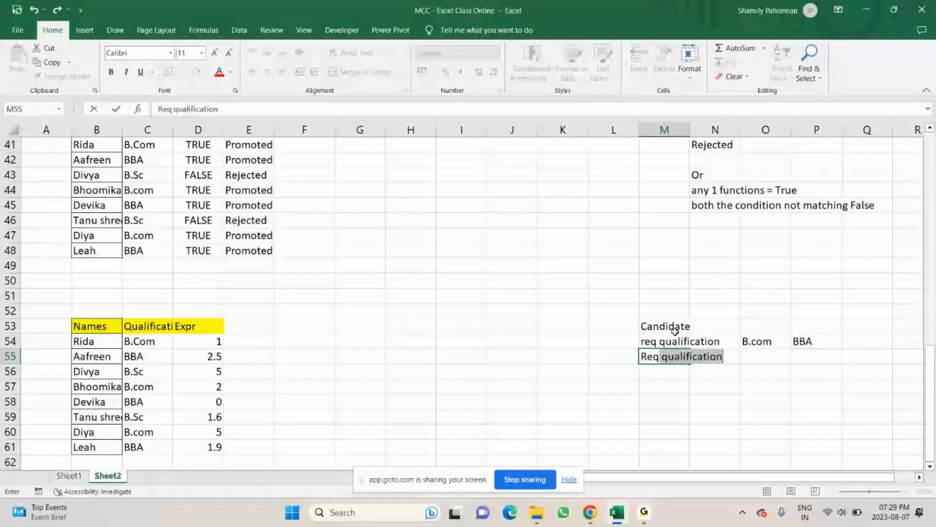
text( expr)
key(Tab)
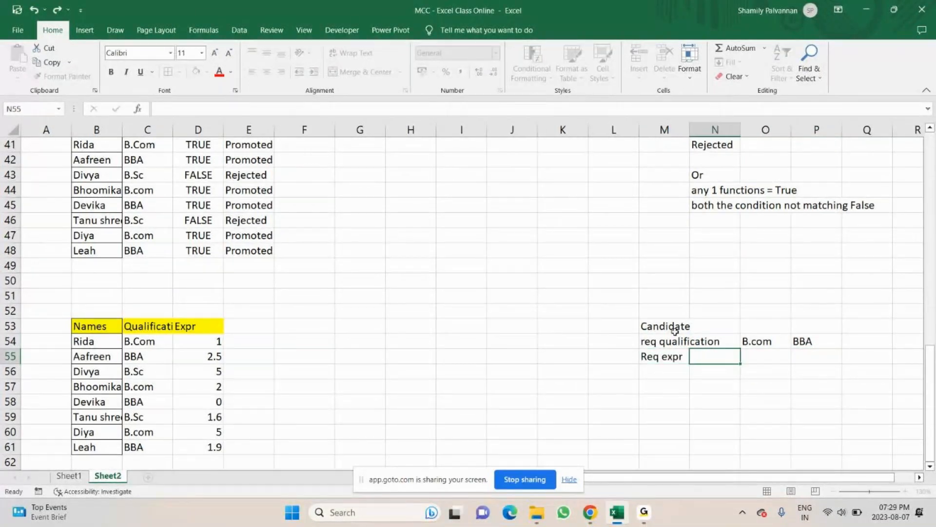
key(Right)
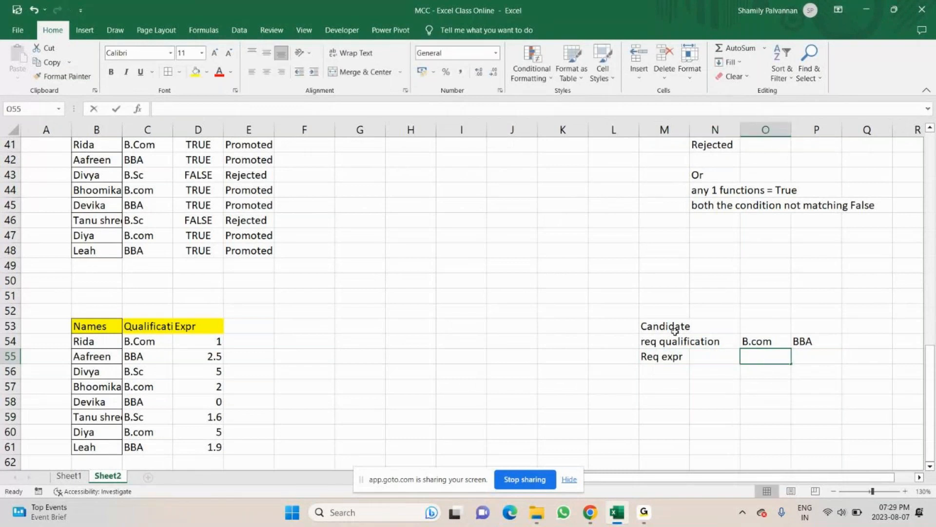
text(<=2)
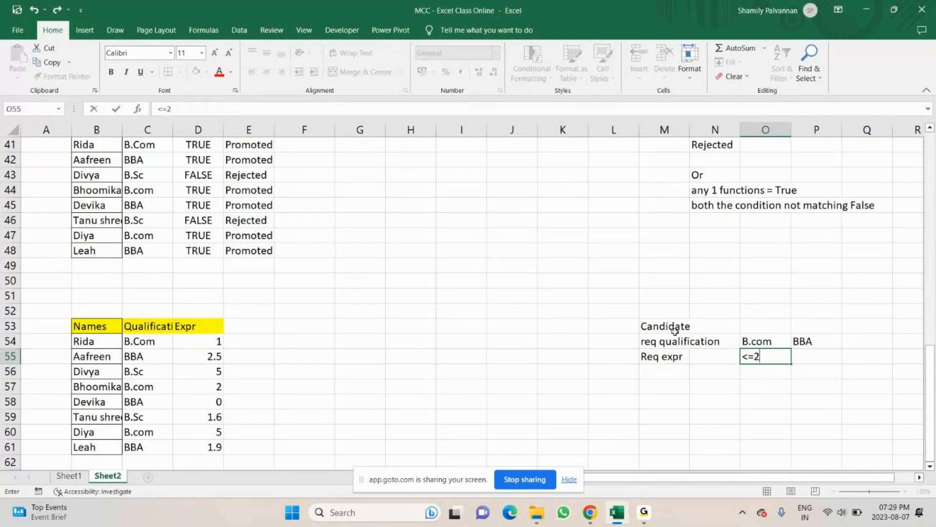
key(Tab)
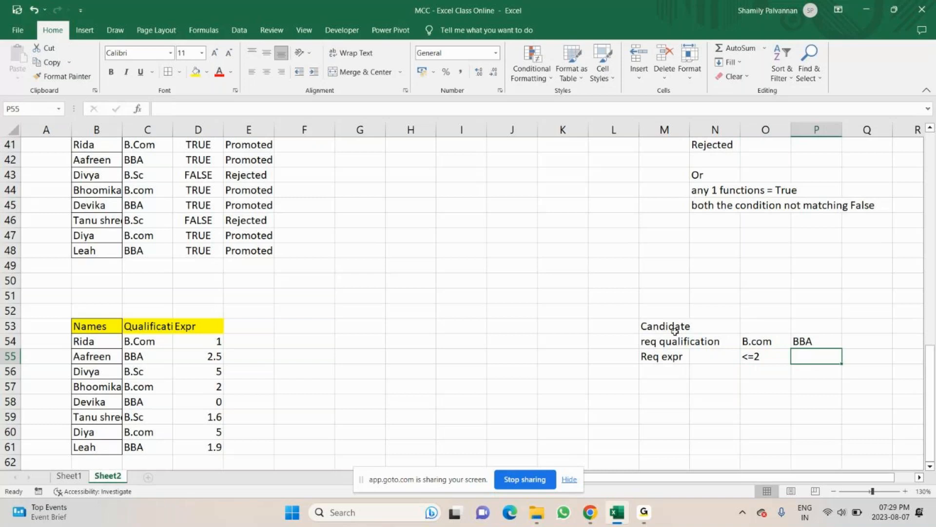
key(Left)
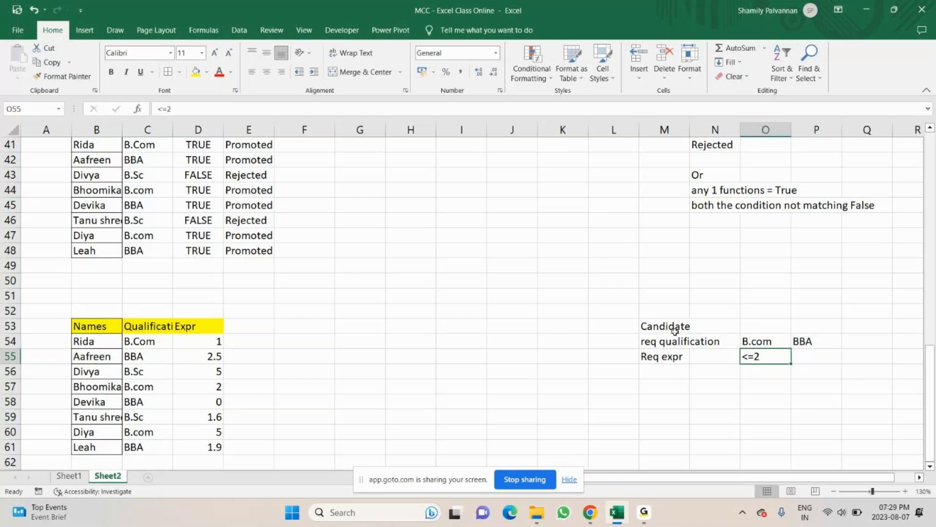
Review the criteria in M54:P55 against the Qualification and Expr columns of the lower table
drag(675, 340, 829, 357)
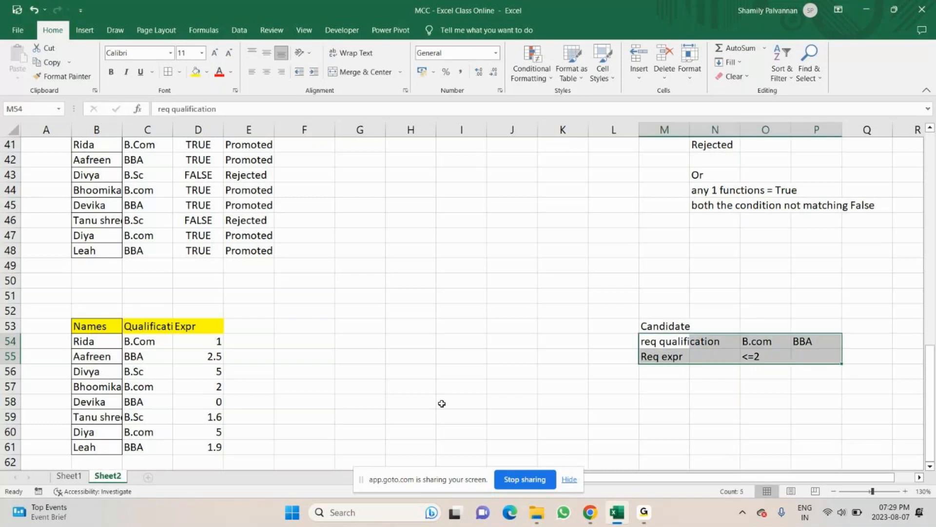
click(199, 341)
drag(146, 326, 146, 448)
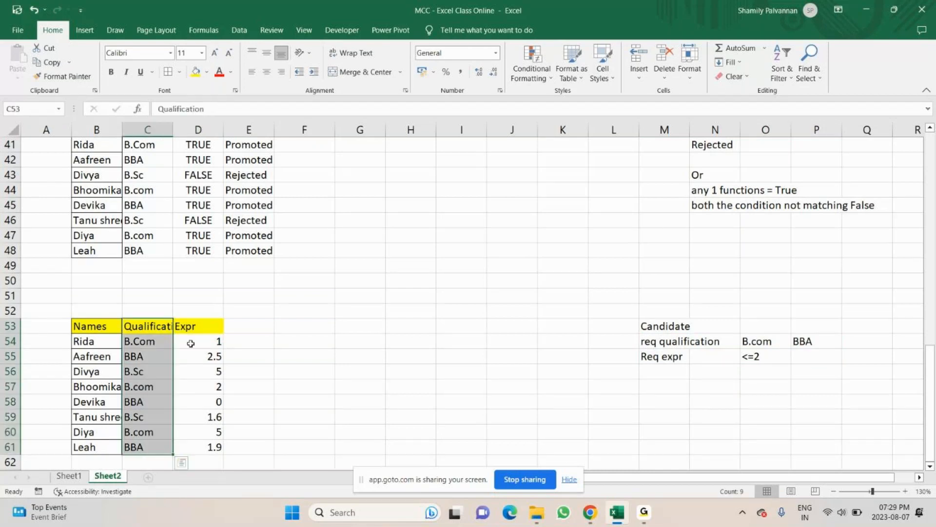
drag(190, 343, 195, 444)
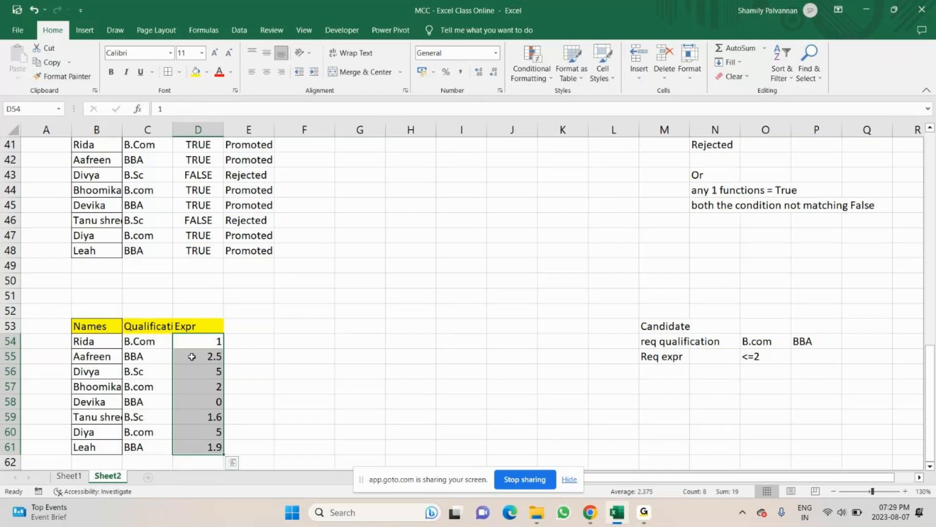
Copy the Shortlisted Report header from E40 and paste it into E53 beside the Expr header
click(247, 341)
click(242, 323)
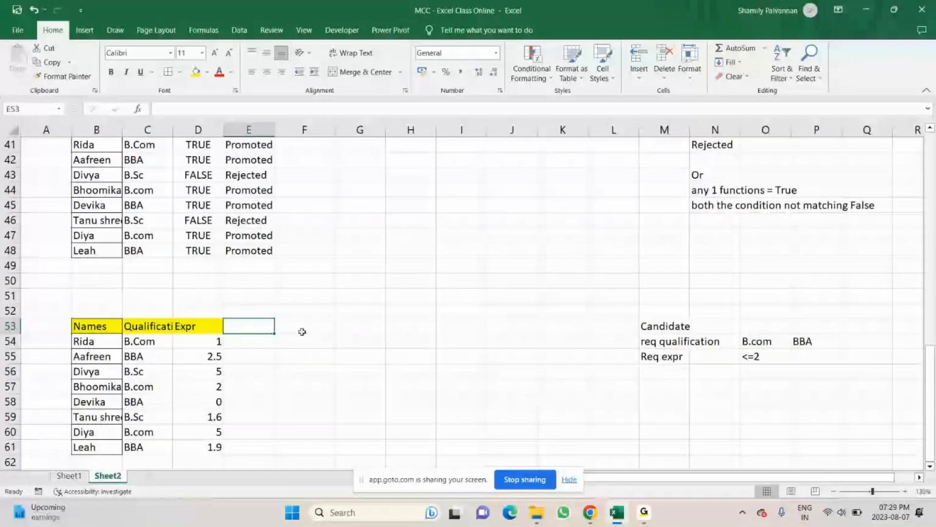
scroll(302, 331, up, 1)
click(249, 176)
key(ctrl+c)
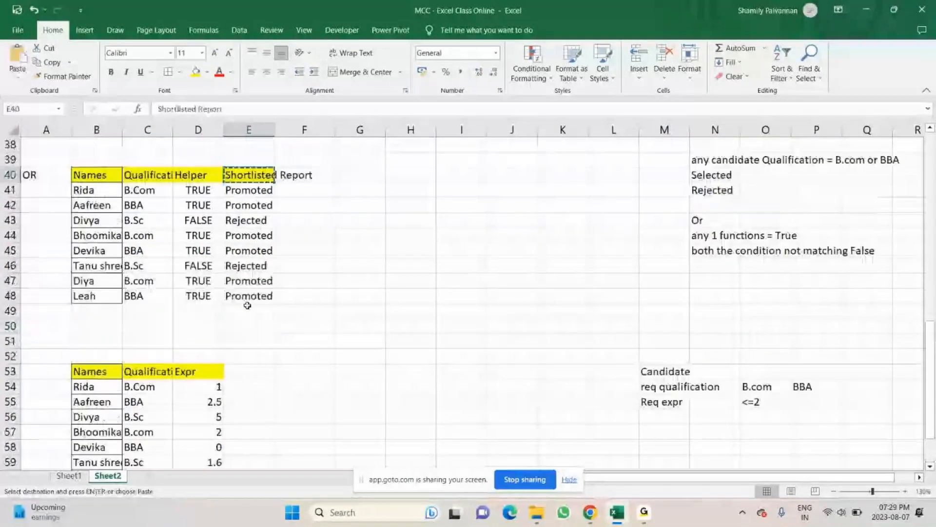
click(249, 371)
scroll(252, 341, down, 4)
key(ctrl+v)
Start an IF formula in E54 with an OR test whose first condition is C54="B.Com"
click(242, 209)
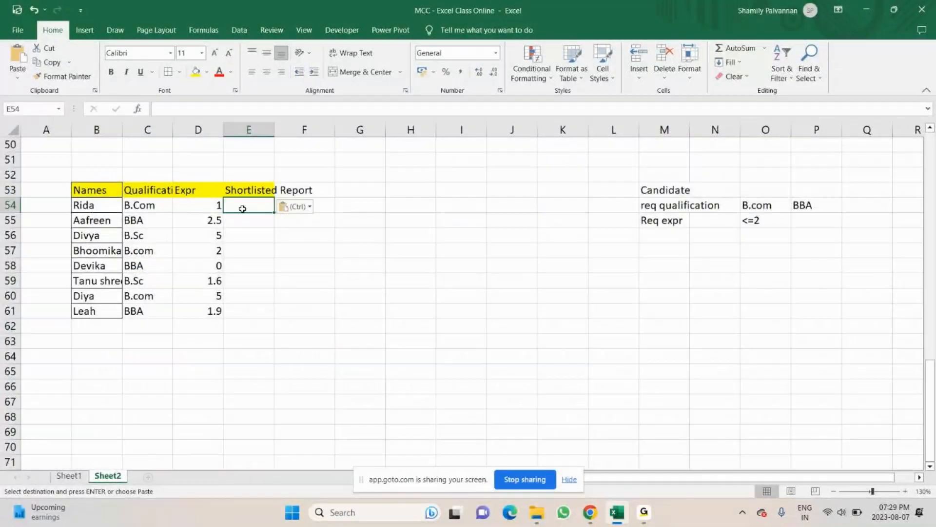
text(=if)
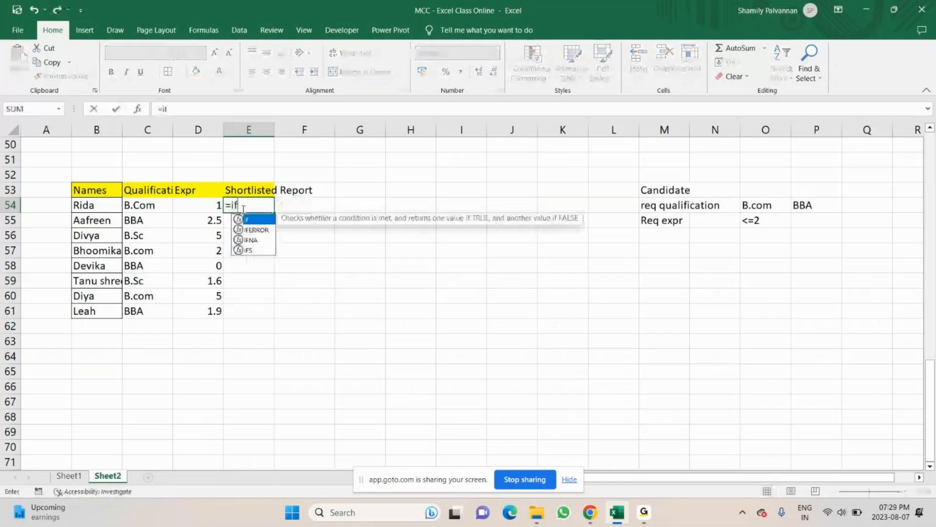
key(Tab)
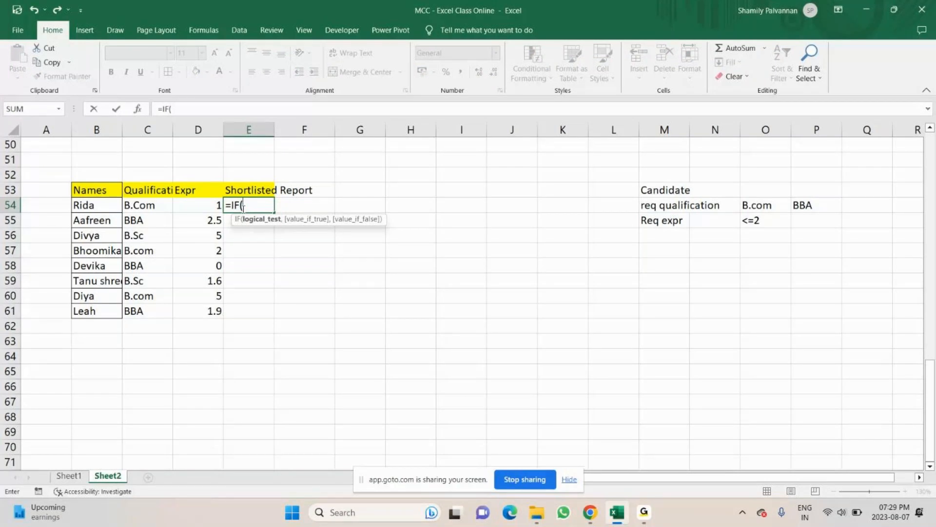
text(or)
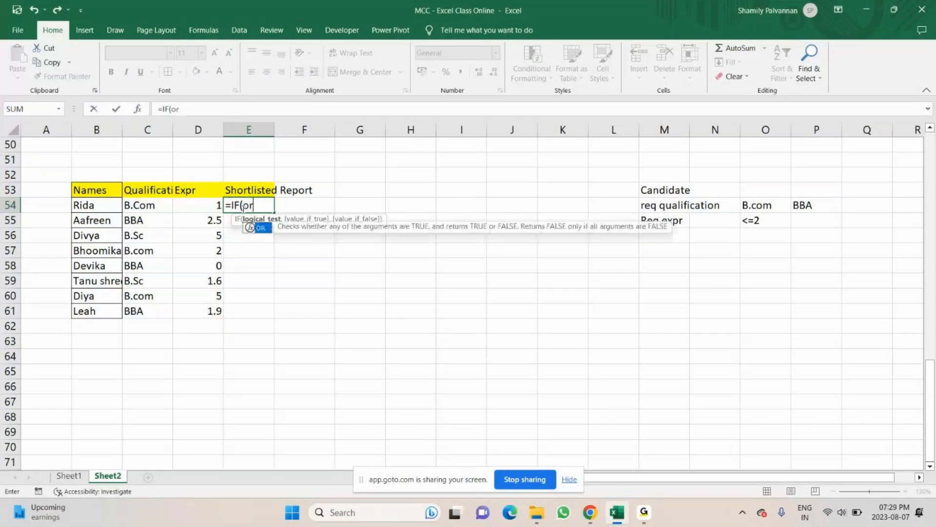
key(Tab)
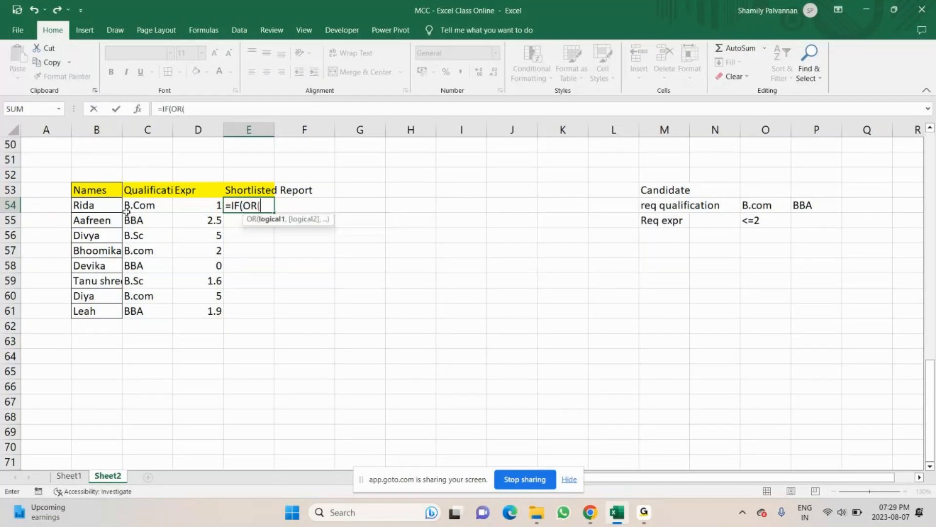
click(130, 207)
text(=")
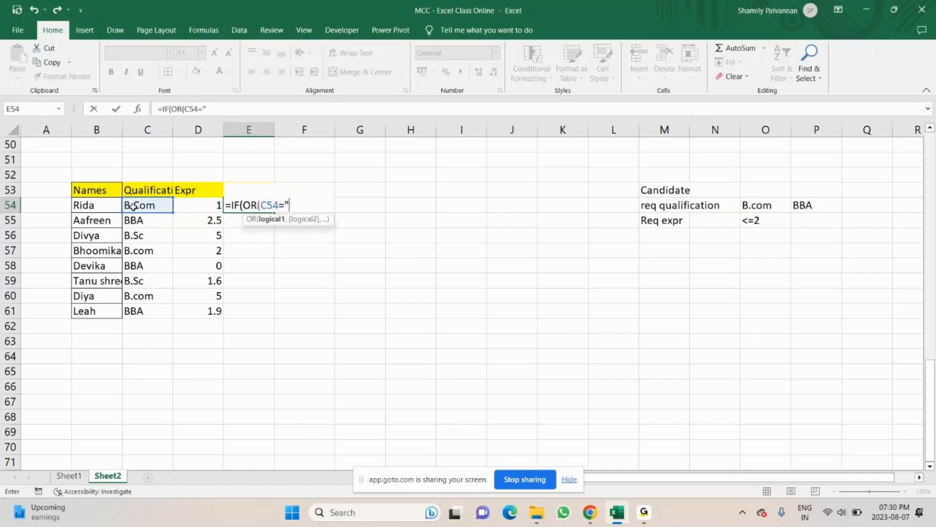
text(B.Com",)
Add C54="BBA" as the second OR condition in the E54 formula and close the OR function
click(146, 208)
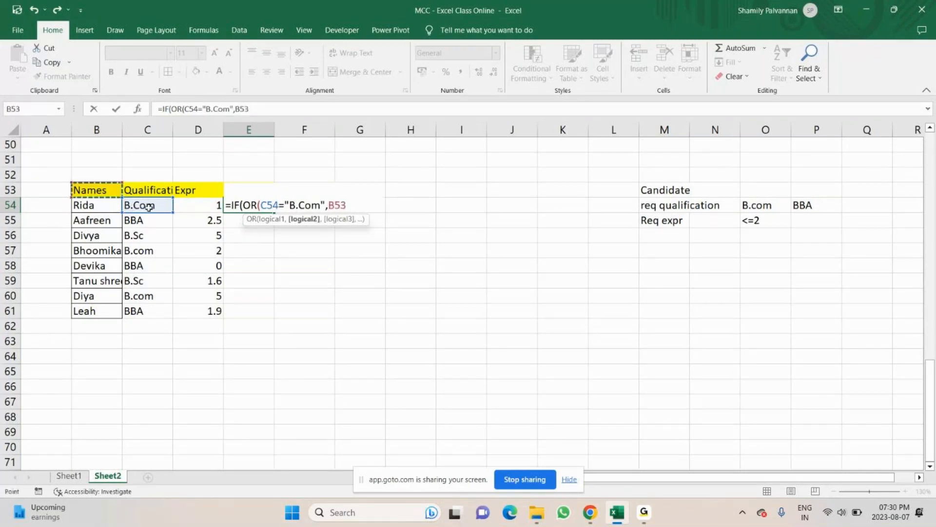
text(=)
text(")
text(B)
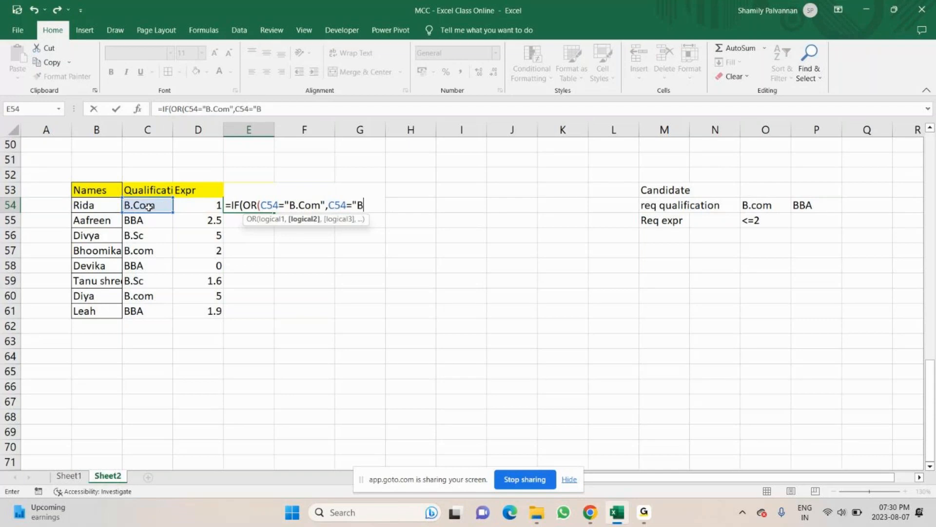
text(BA"))
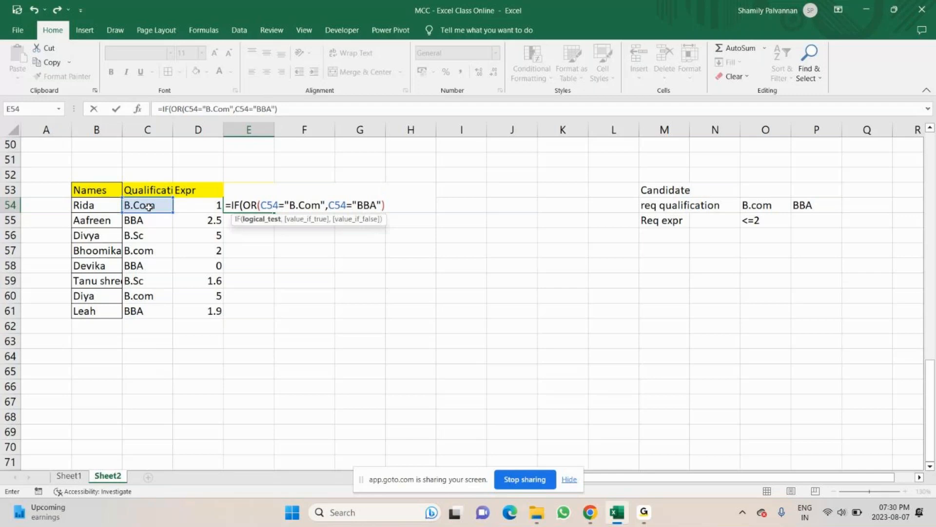
Nest IF(D54<=2,"Selected","Rejected") as the value-if-true of the E54 formula
text(,)
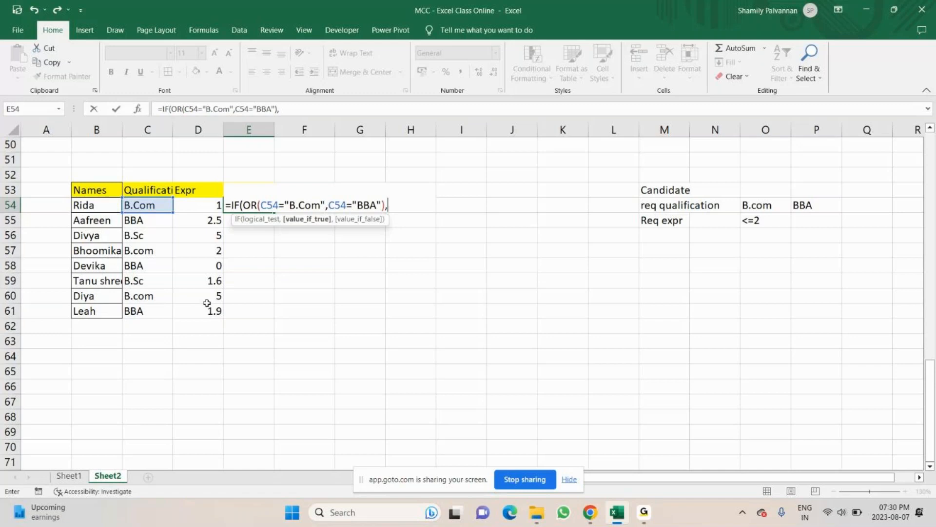
text(IF()
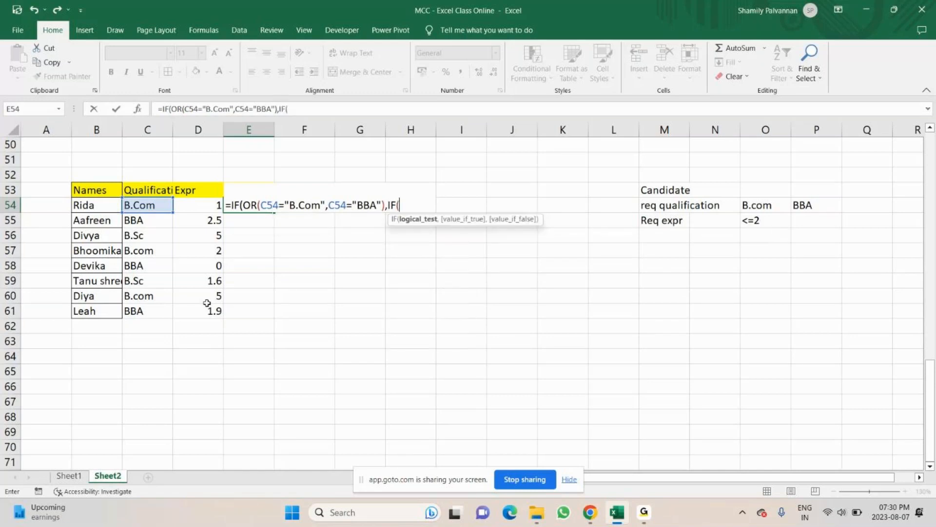
click(194, 204)
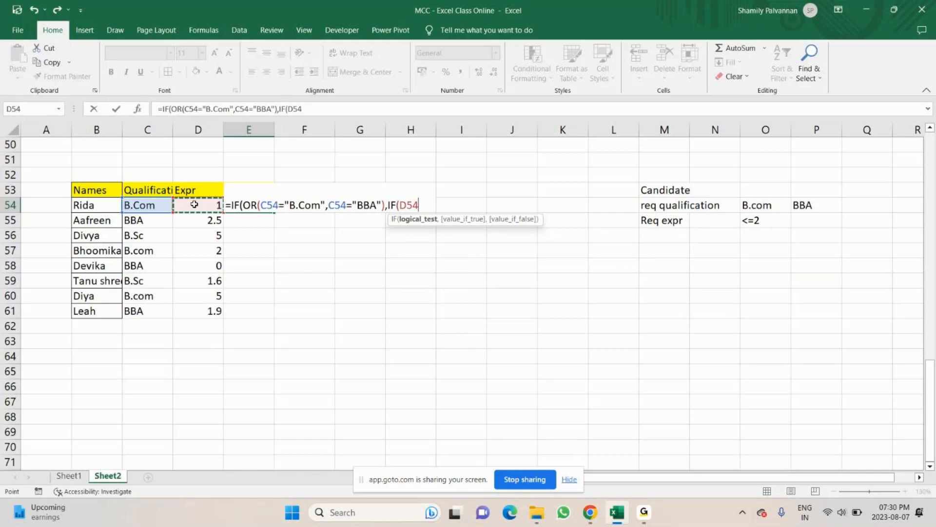
text(<=2,"Selected)
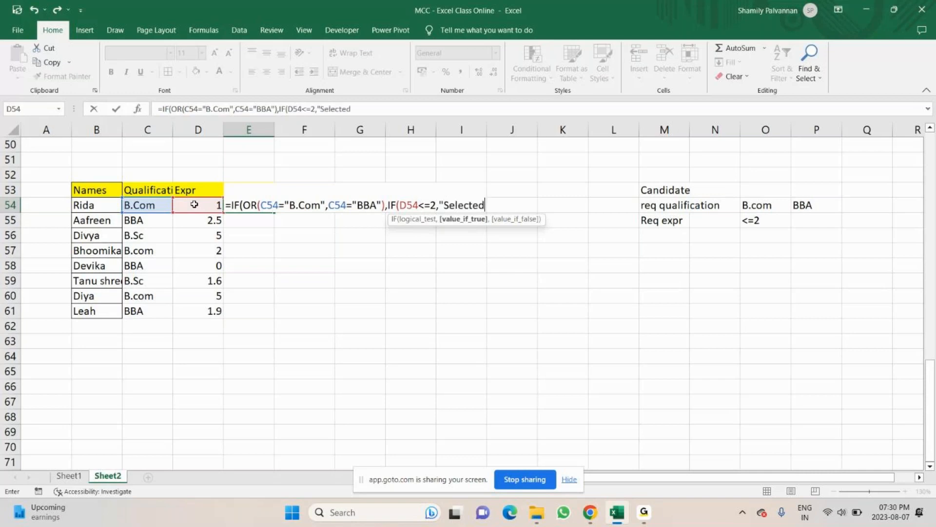
text(",)
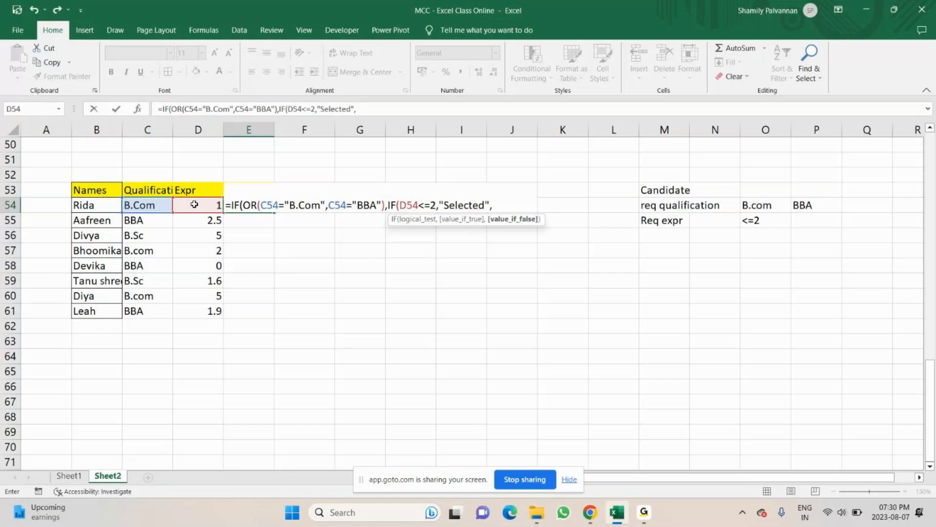
text("Rejected"))
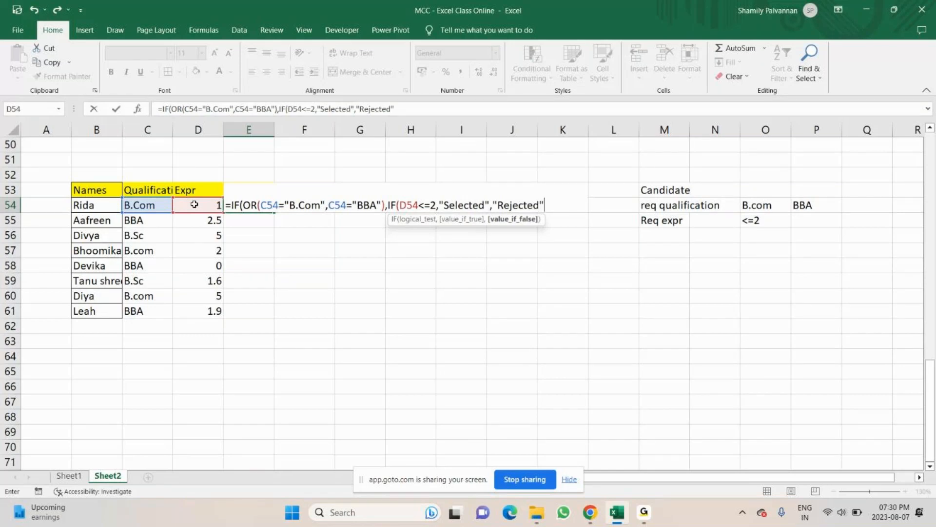
Check the OR test and nested IF arguments, add "Rejected" as the outer IF's value-if-false, and enter the E54 formula
click(236, 206)
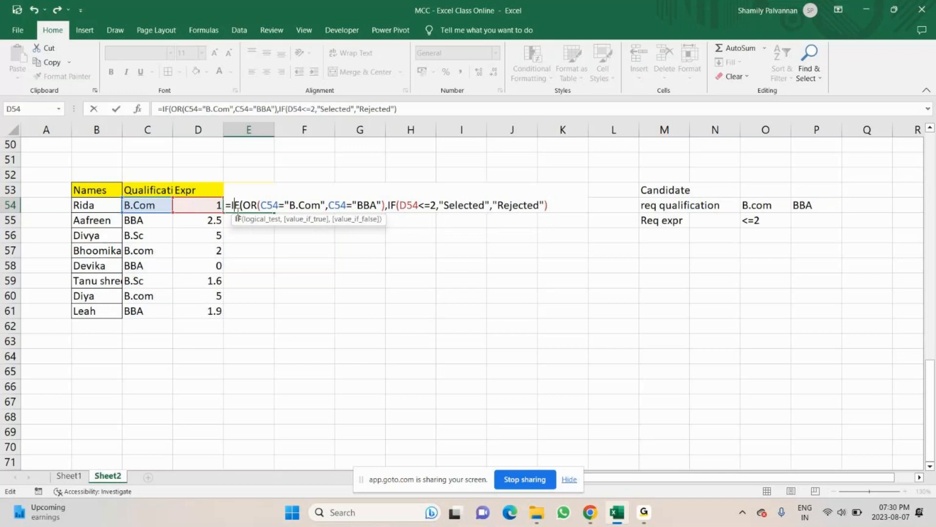
drag(243, 206, 378, 202)
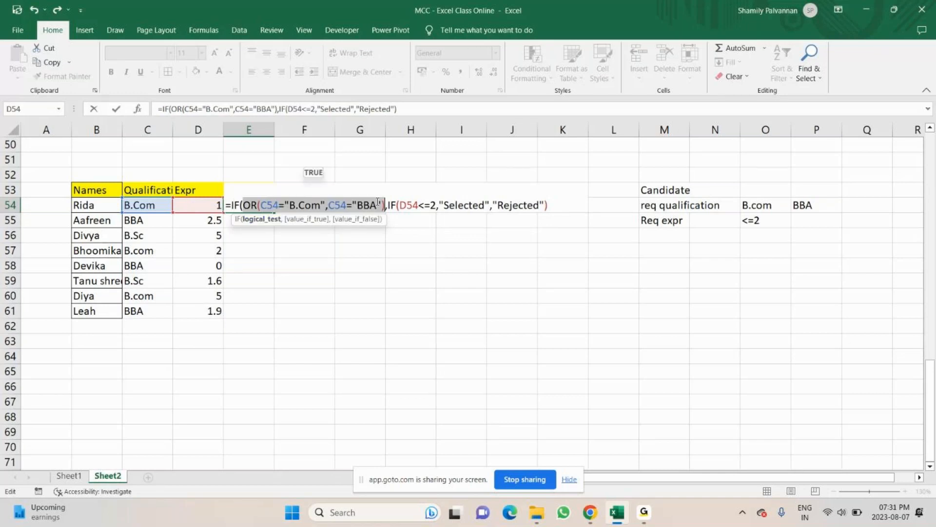
click(307, 219)
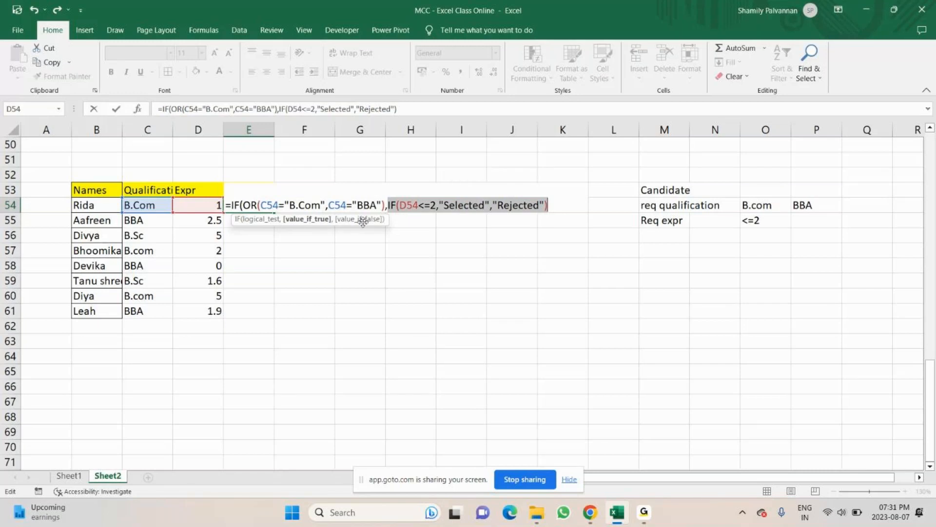
click(554, 207)
text(,)
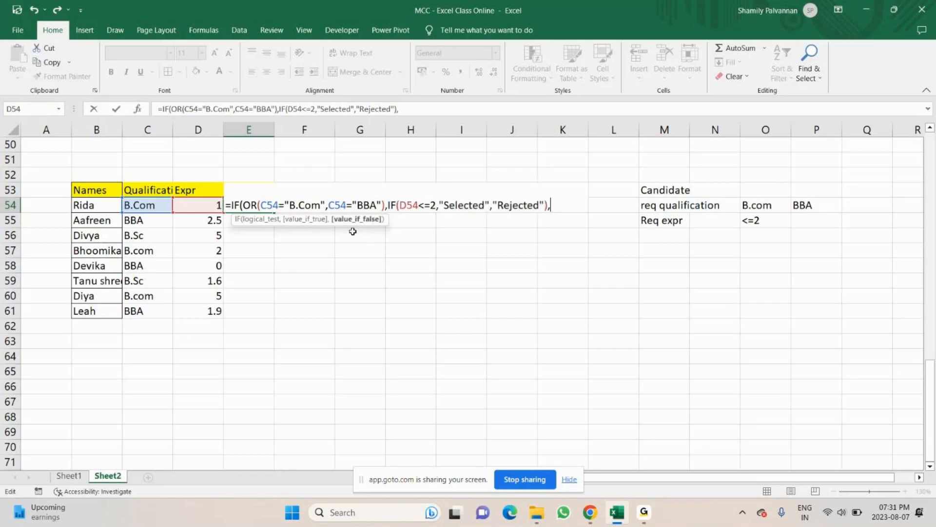
text("Rejected)
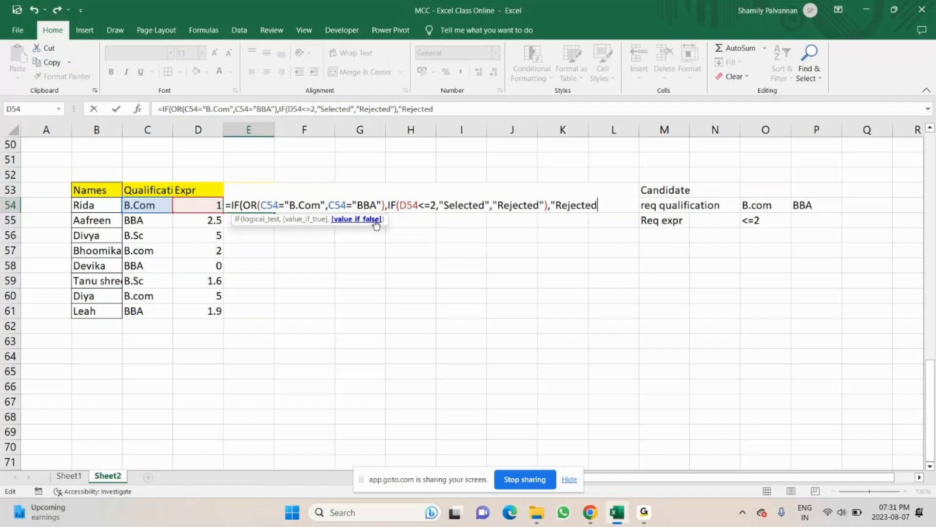
text("))
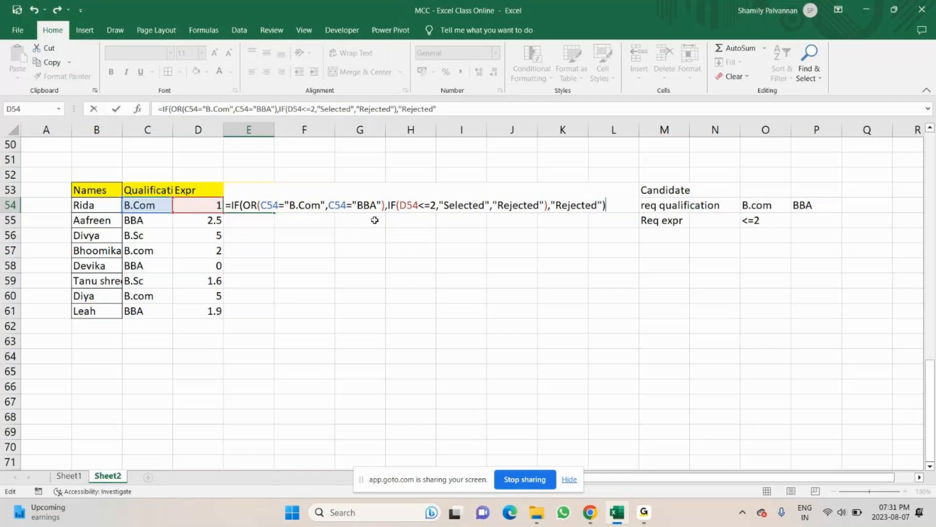
key(Return)
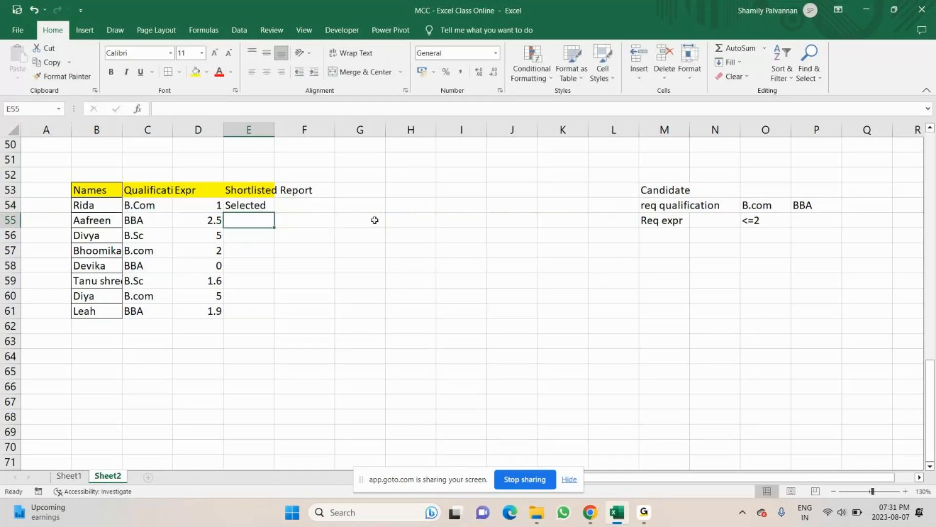
Reopen the E54 formula and examine the outer IF's logical test and the two qualification conditions inside OR
double_click(248, 208)
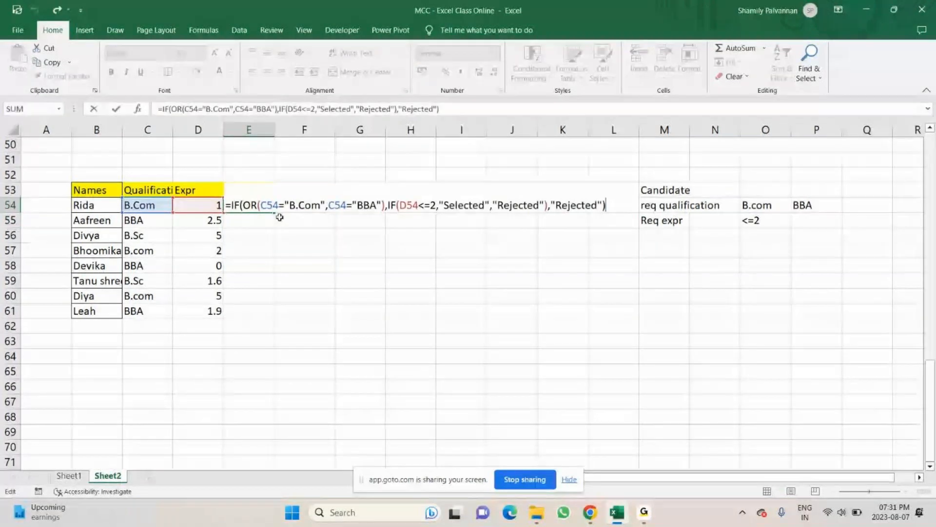
click(236, 205)
click(257, 220)
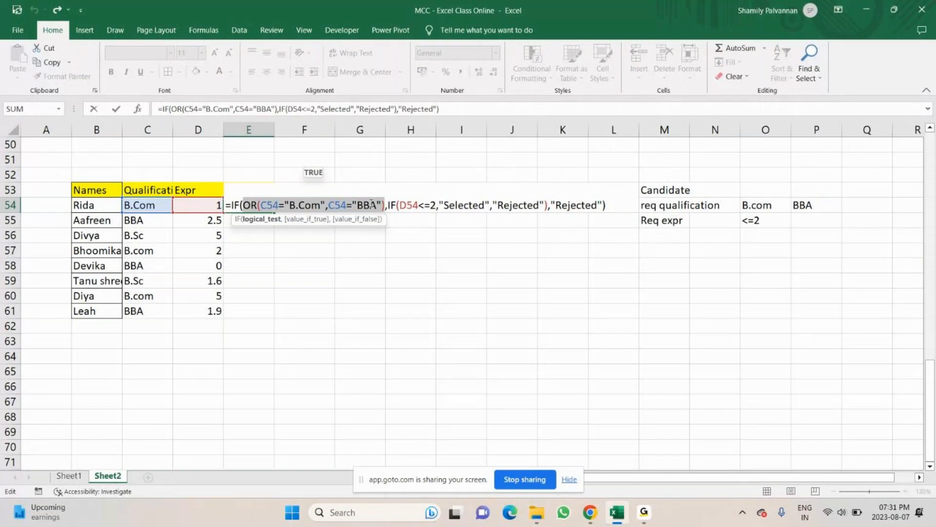
click(249, 205)
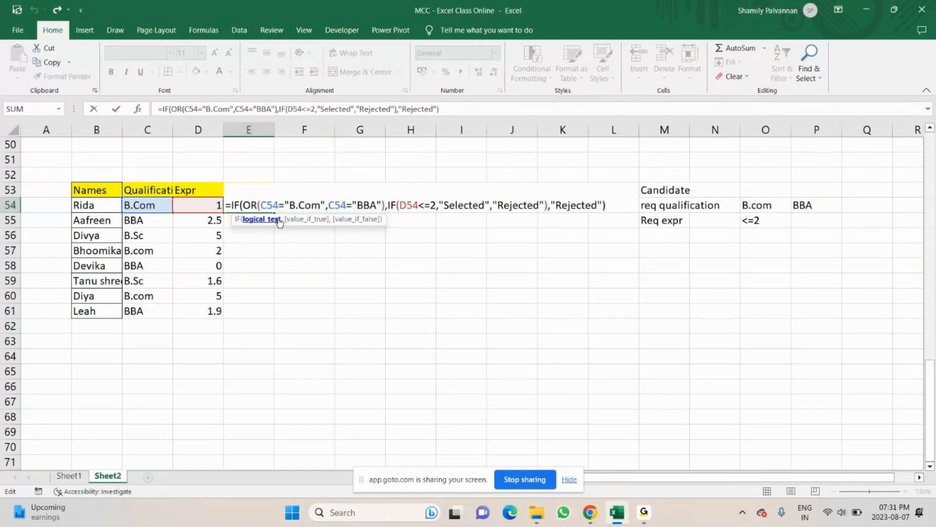
click(269, 204)
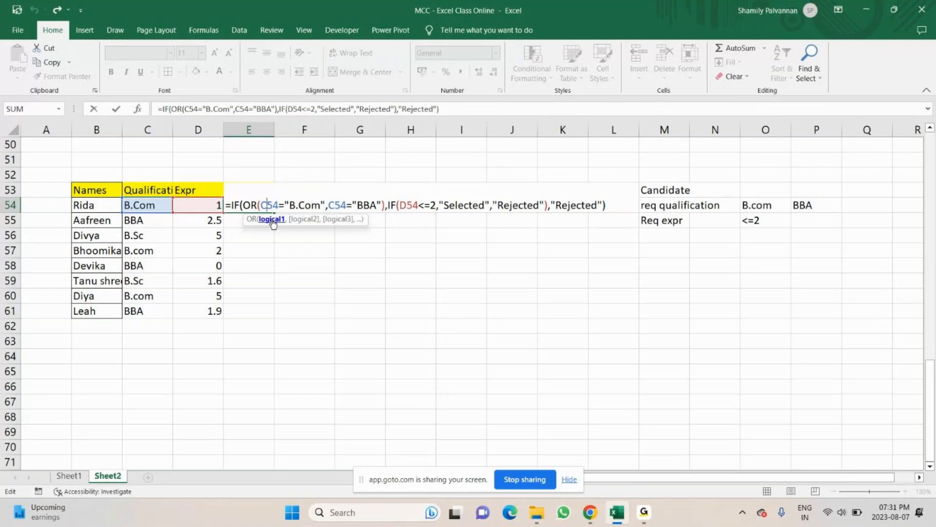
click(272, 219)
click(304, 219)
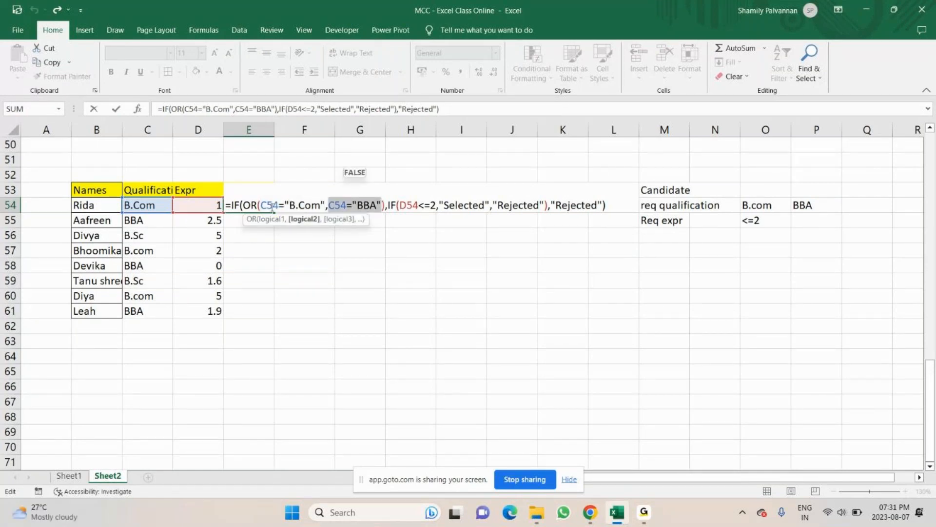
click(242, 205)
click(262, 219)
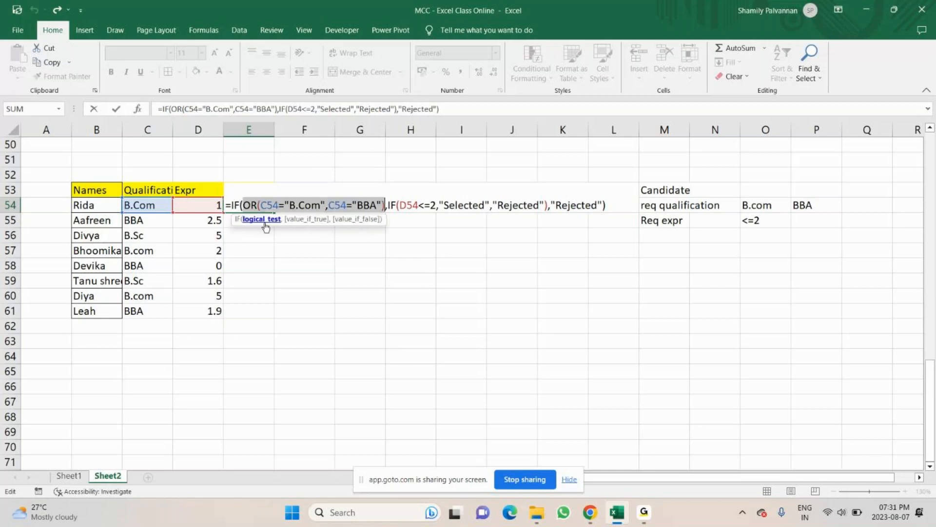
Examine the nested IF's true and false values in E54, along with the outer IF's value-if-true and value-if-false arguments
click(312, 219)
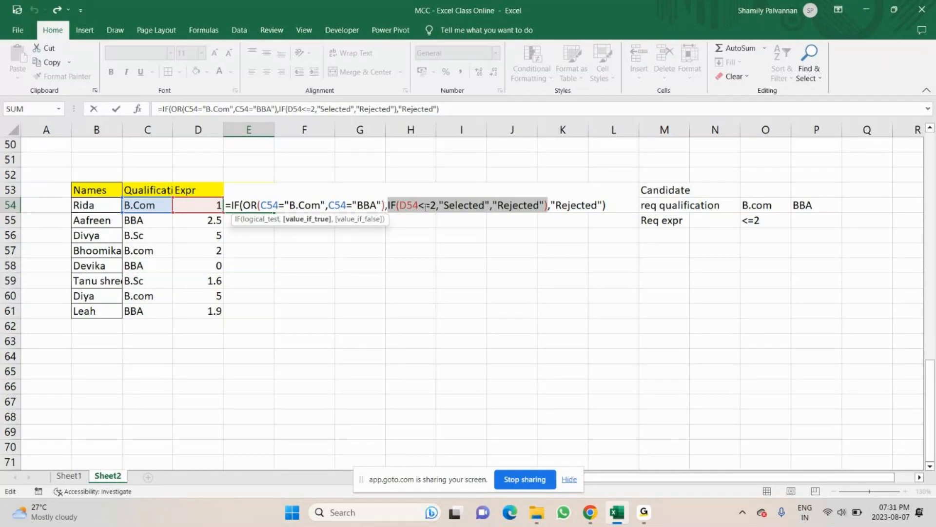
click(450, 204)
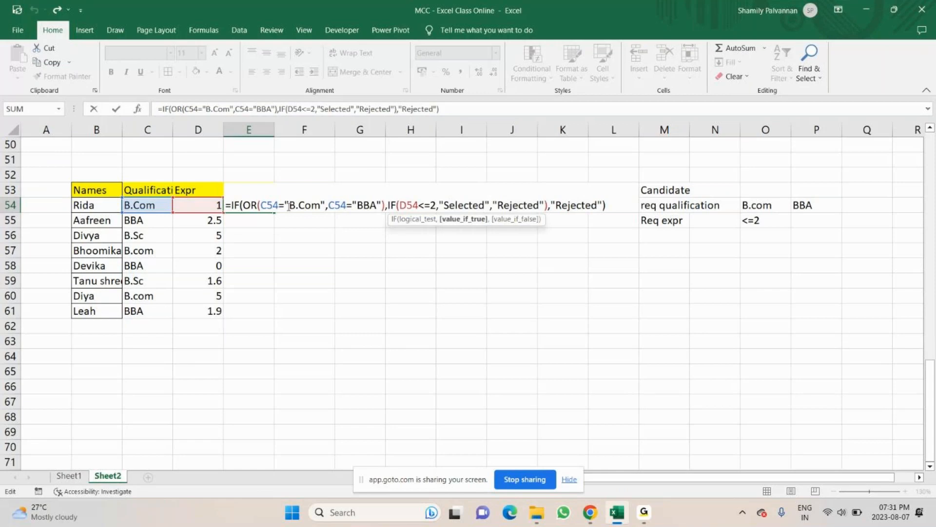
click(463, 219)
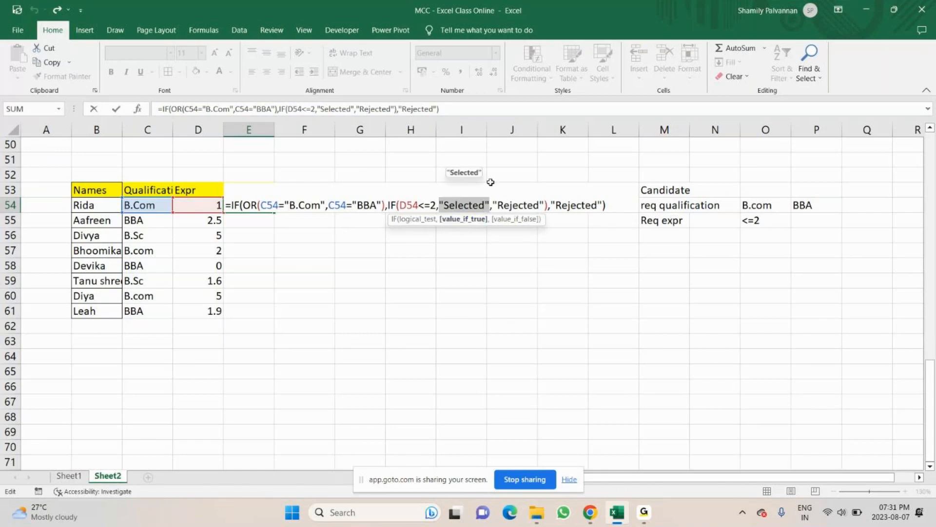
click(515, 219)
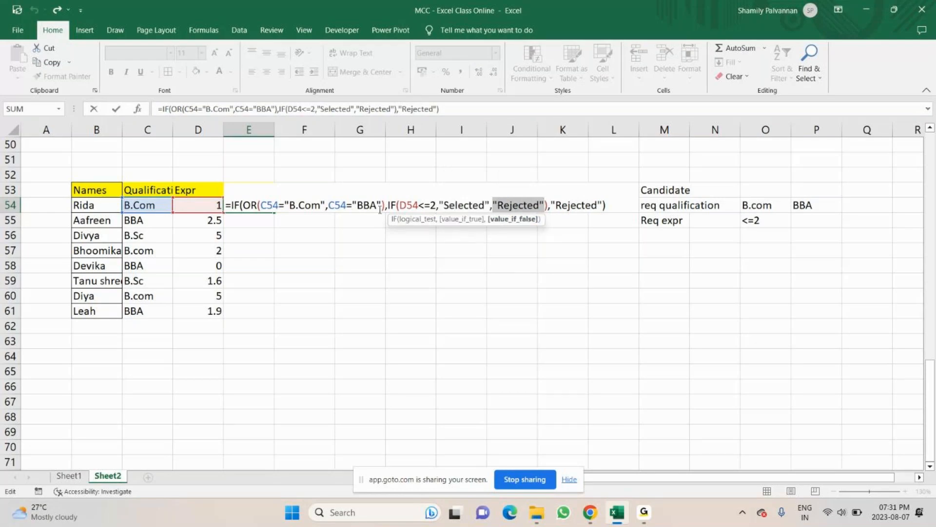
click(233, 205)
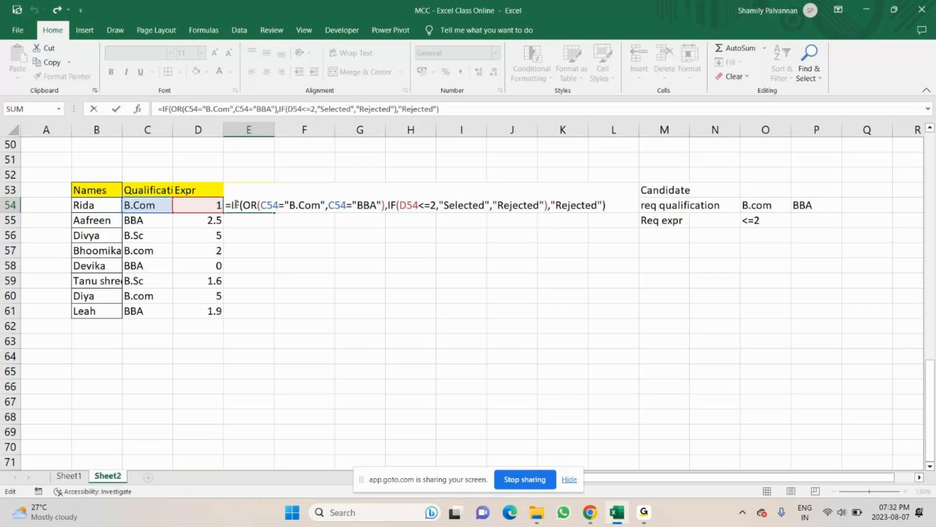
key(Right)
key(Right)
click(303, 220)
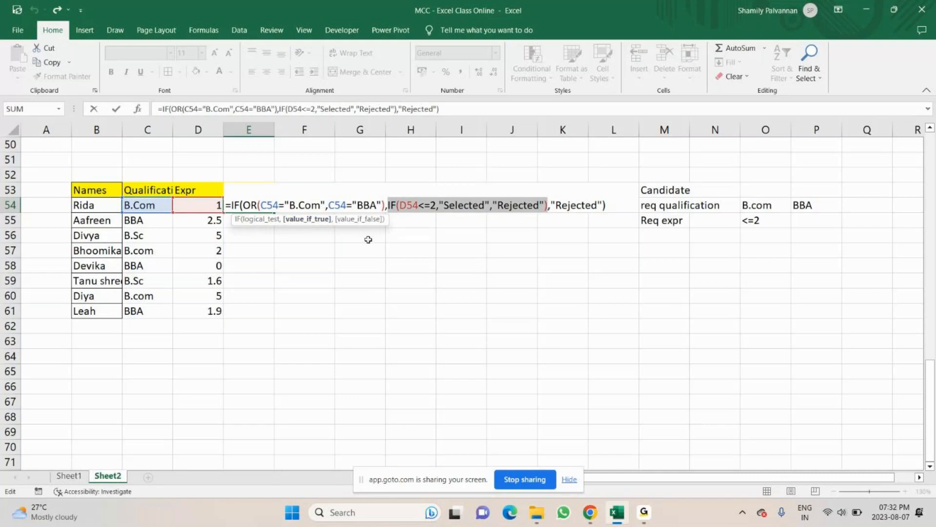
click(363, 220)
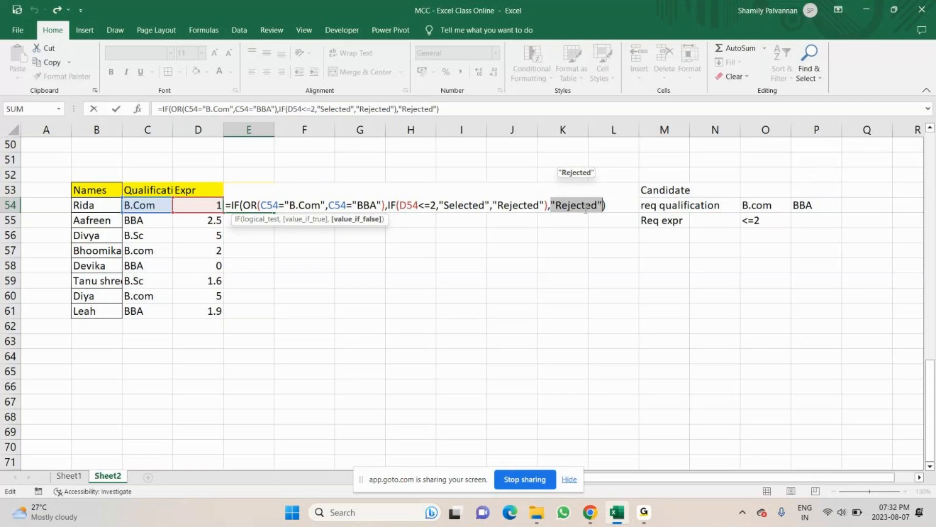
Enter the E54 formula, fill it down through E61, and reopen the formula in E54
key(Return)
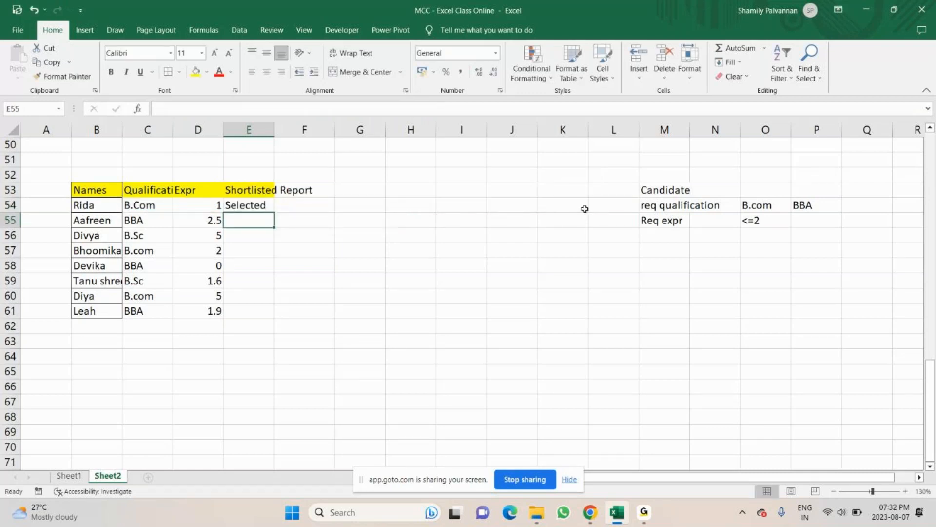
click(264, 208)
drag(278, 217, 276, 316)
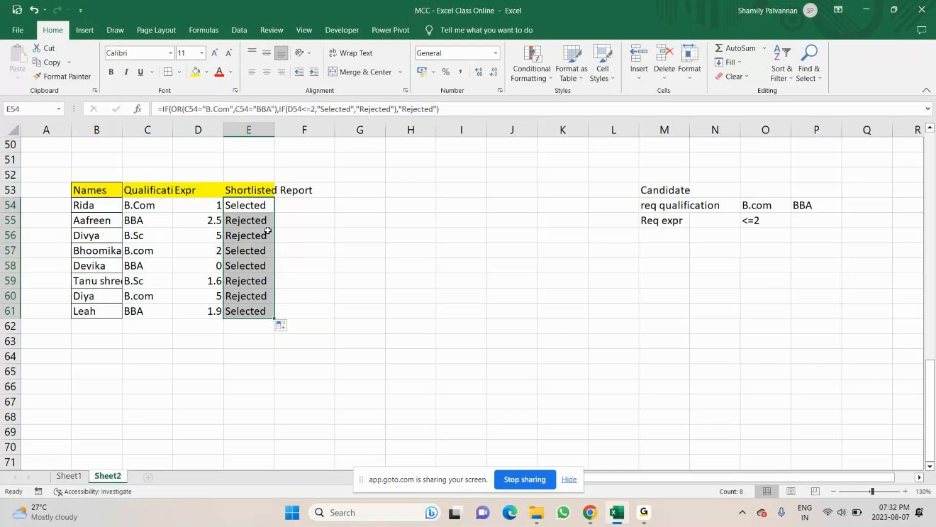
click(268, 207)
double_click(267, 207)
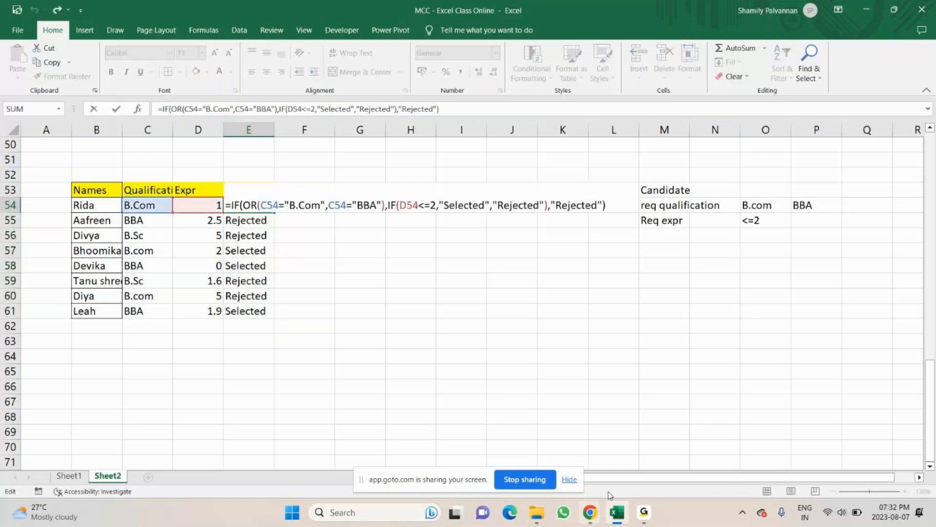
Switch to the GoTo meeting, mute the microphone, and return to the Excel workbook
mouse_move(590, 511)
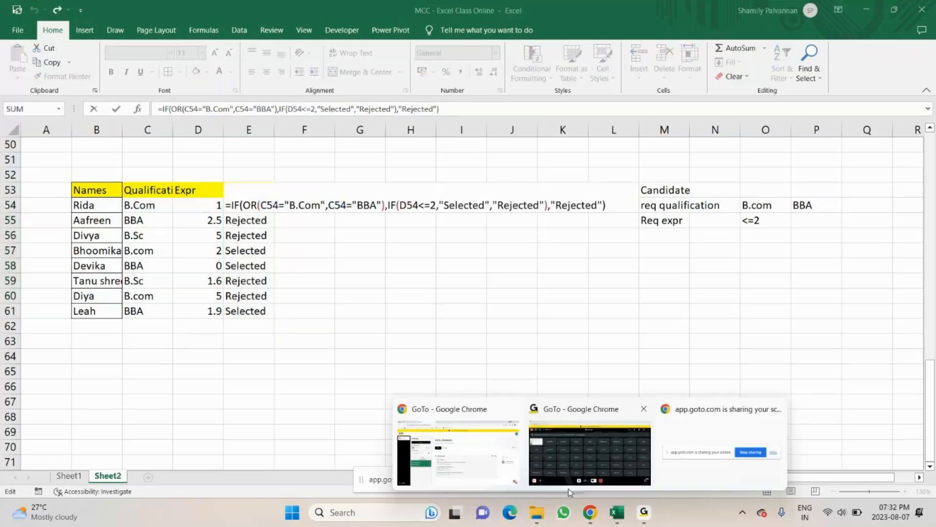
click(569, 489)
click(380, 456)
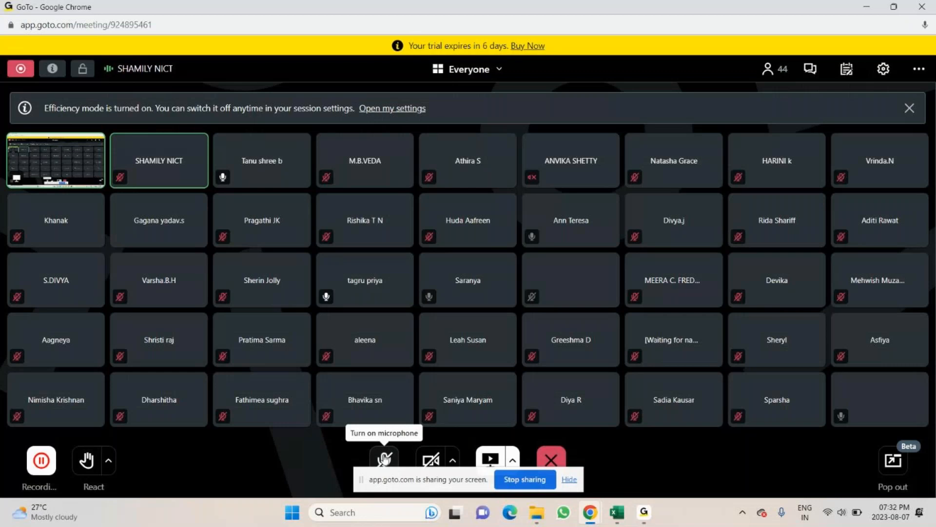
click(617, 512)
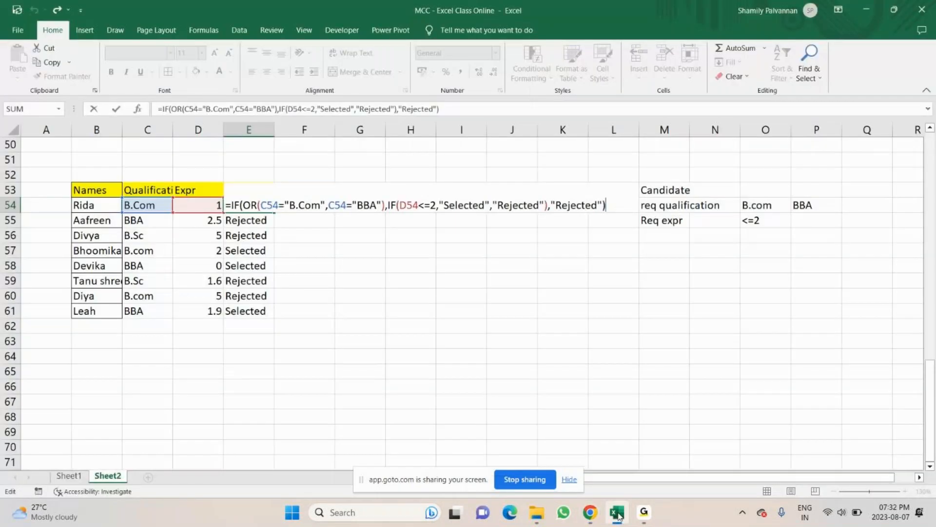
Switch to the GoTo meeting, unmute the microphone, and dismiss the chat notification
click(590, 513)
click(620, 486)
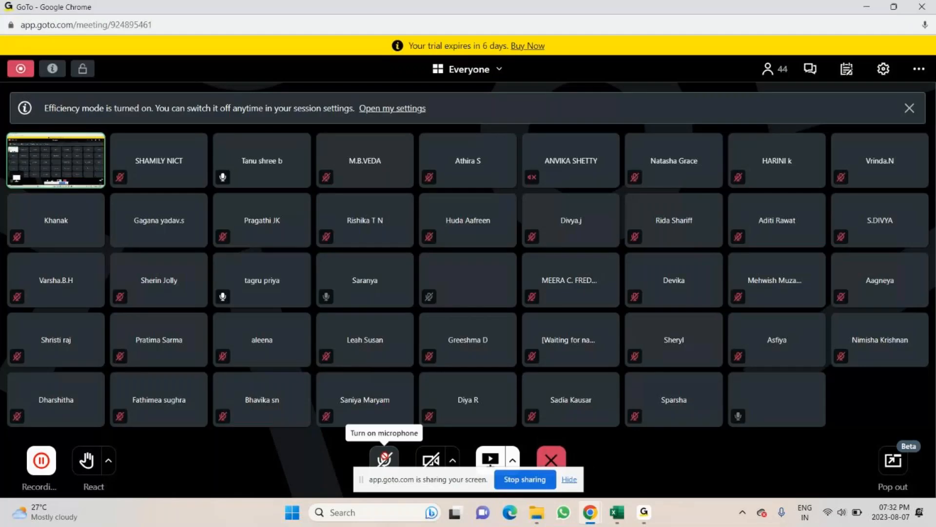
click(384, 459)
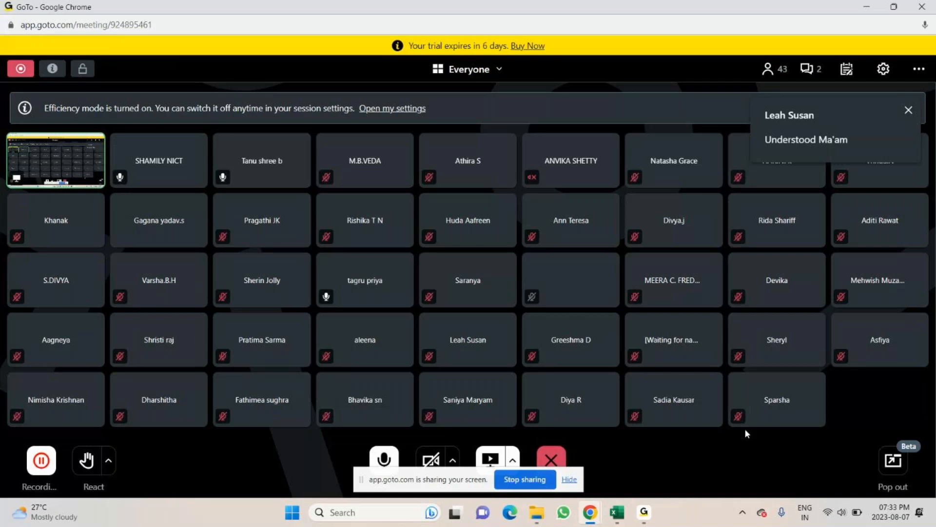
click(910, 111)
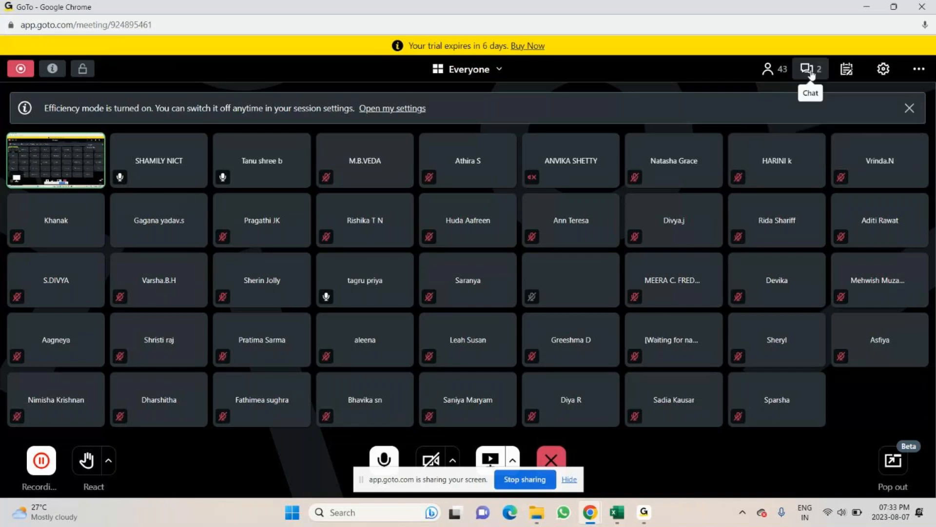
Read the participants' replies in the meeting chat, close the chat, and switch back to Excel
click(811, 71)
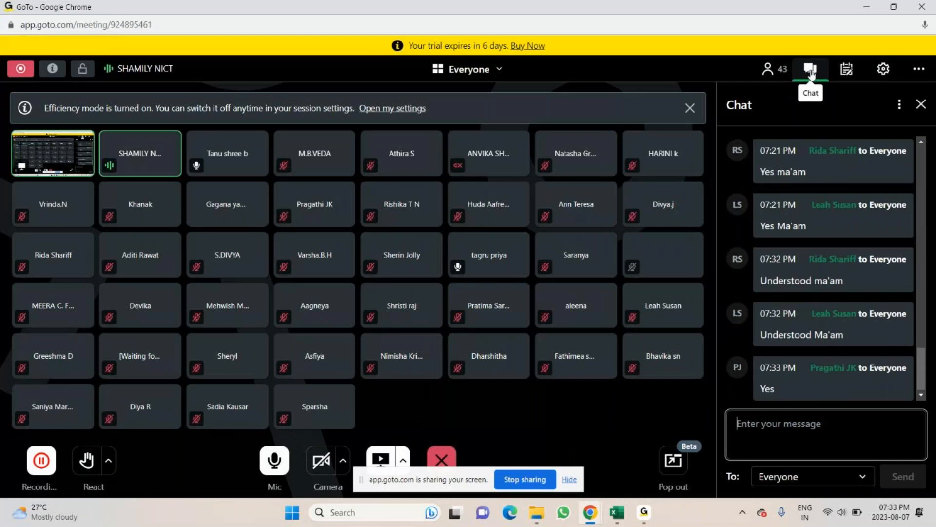
click(921, 105)
mouse_move(617, 514)
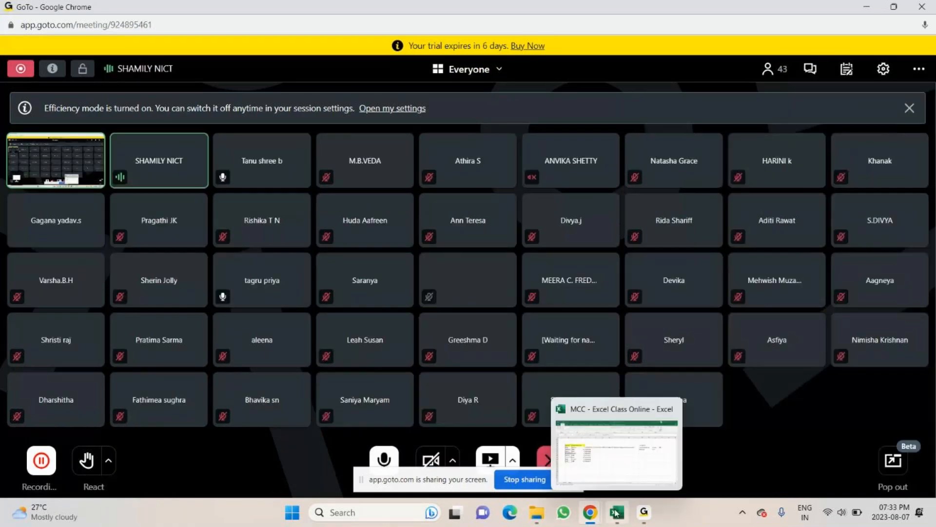
click(617, 513)
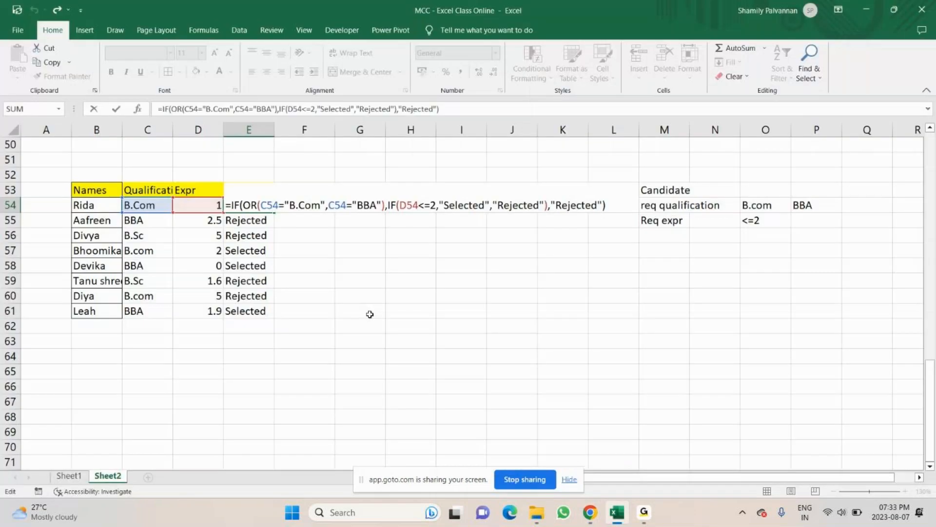
Mute the microphone again in the GoTo meeting and switch back to the Excel workbook
mouse_move(588, 515)
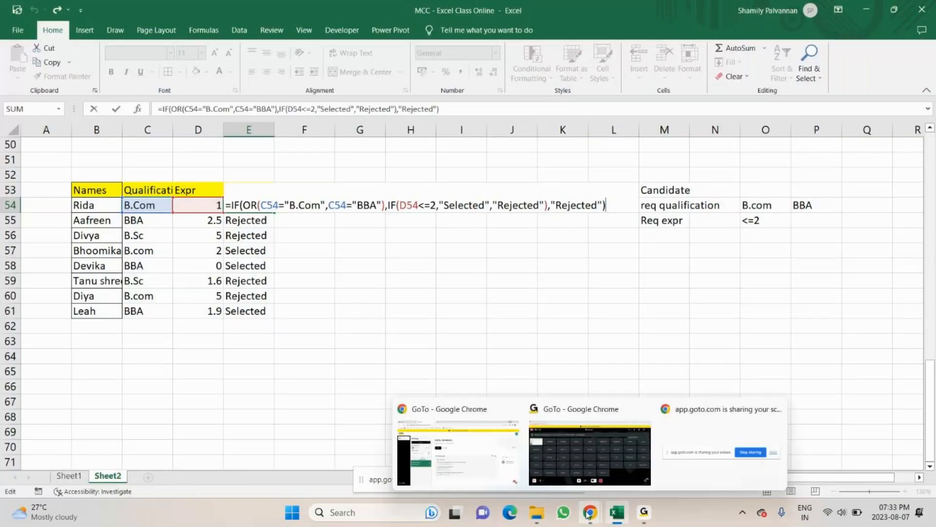
click(624, 480)
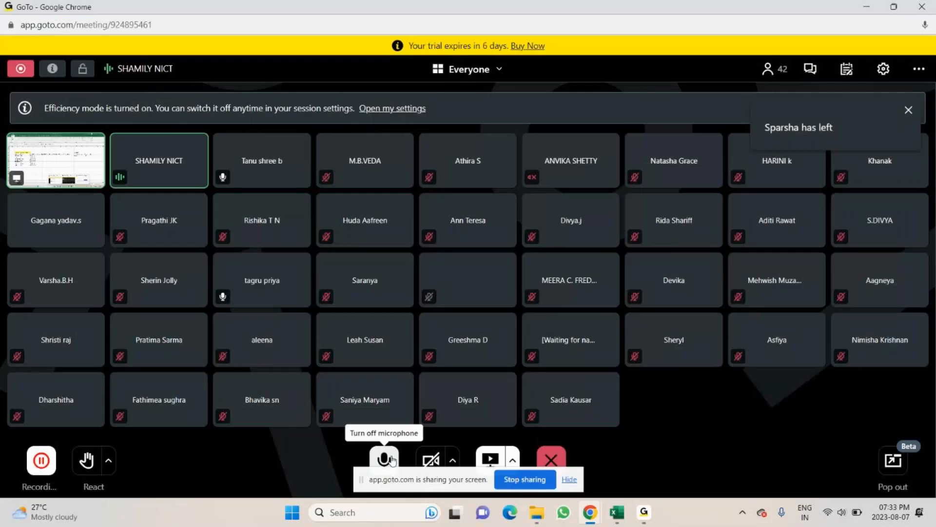
mouse_move(617, 518)
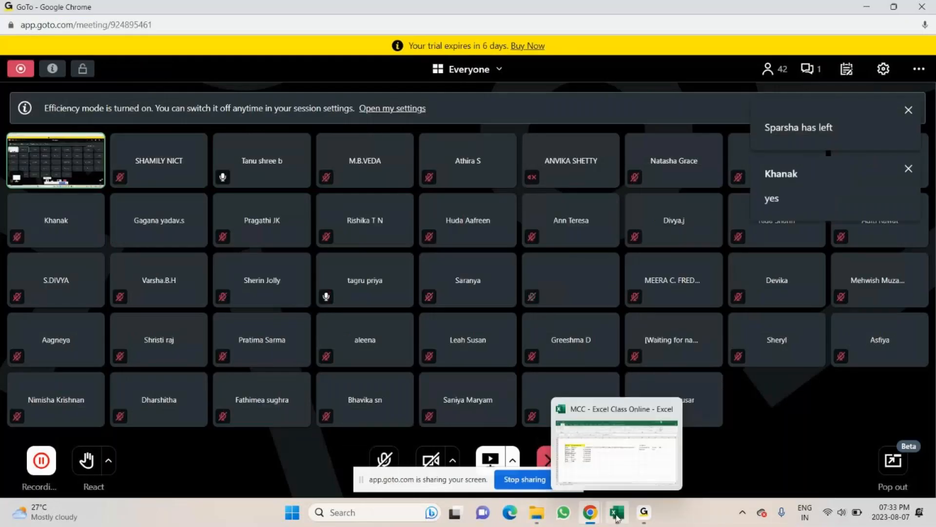
click(613, 446)
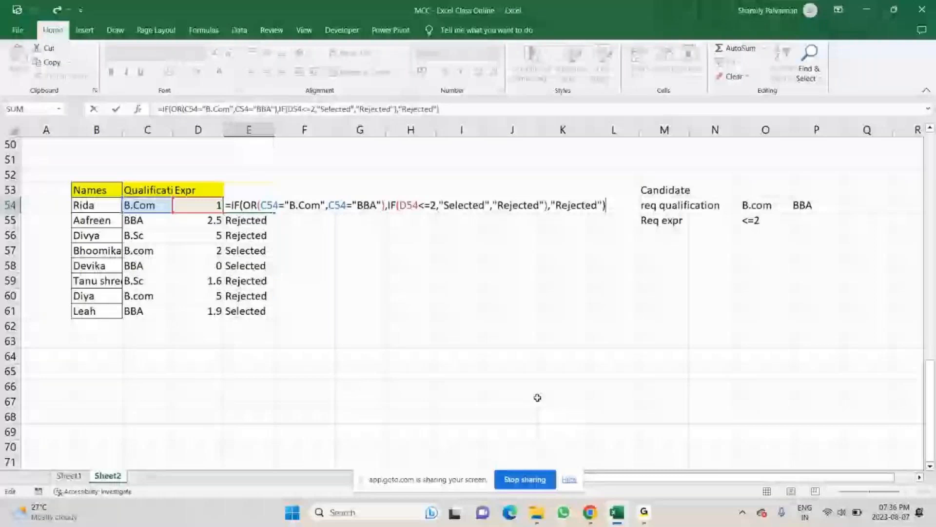
Unmute the microphone in the GoTo meeting and read the newest chat messages before switching back to Excel
click(589, 514)
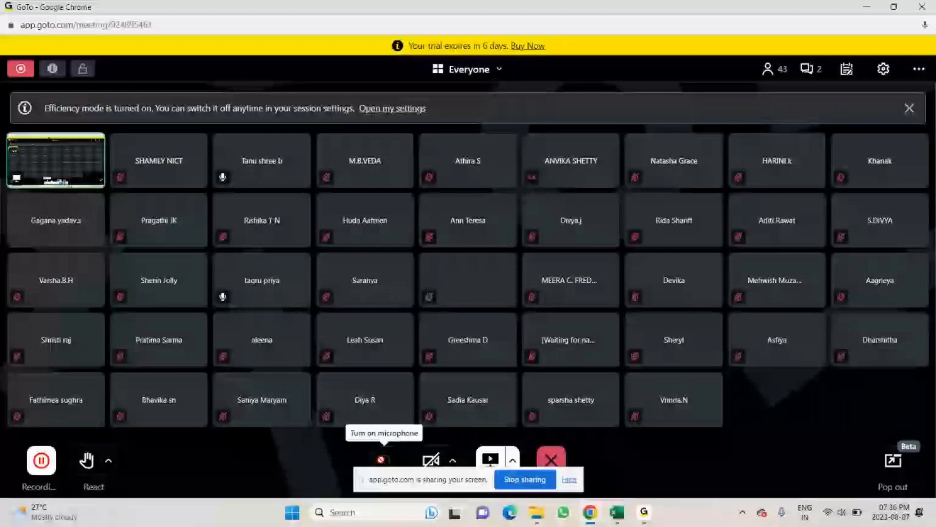
click(383, 459)
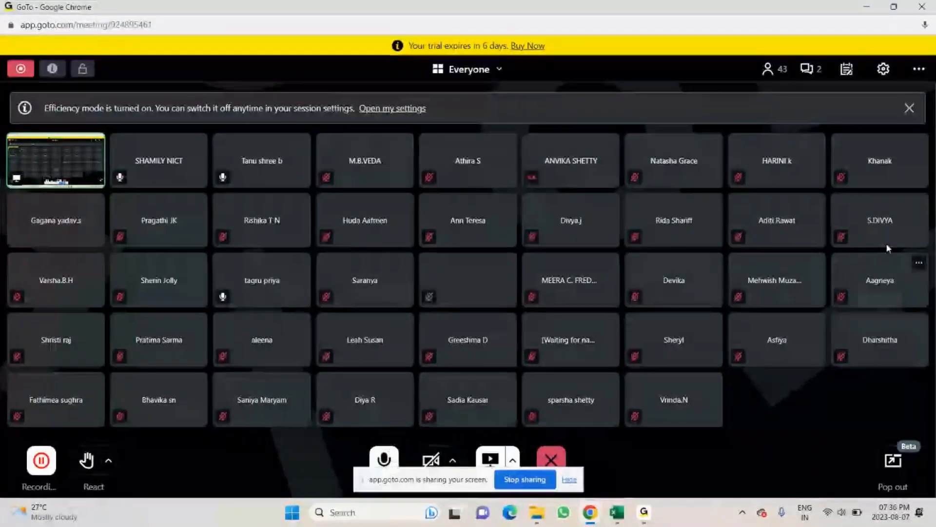
click(805, 70)
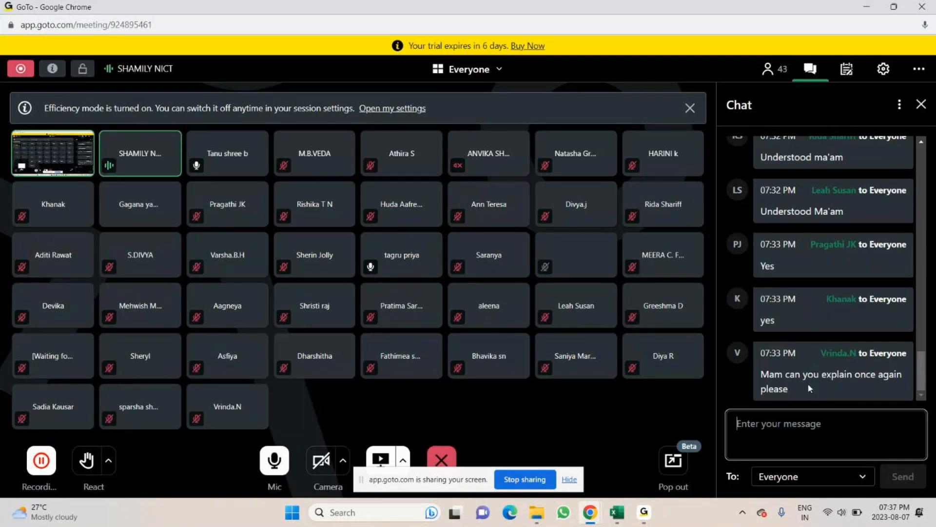
click(921, 104)
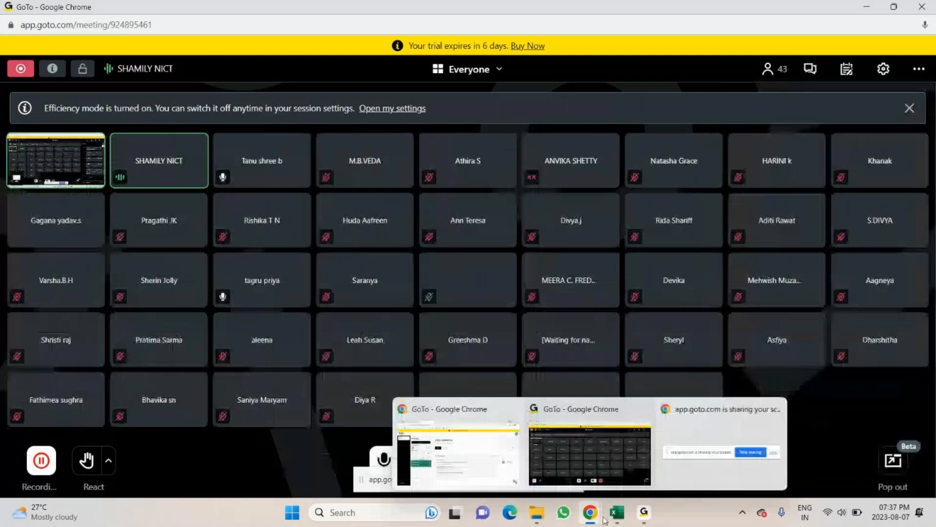
click(615, 513)
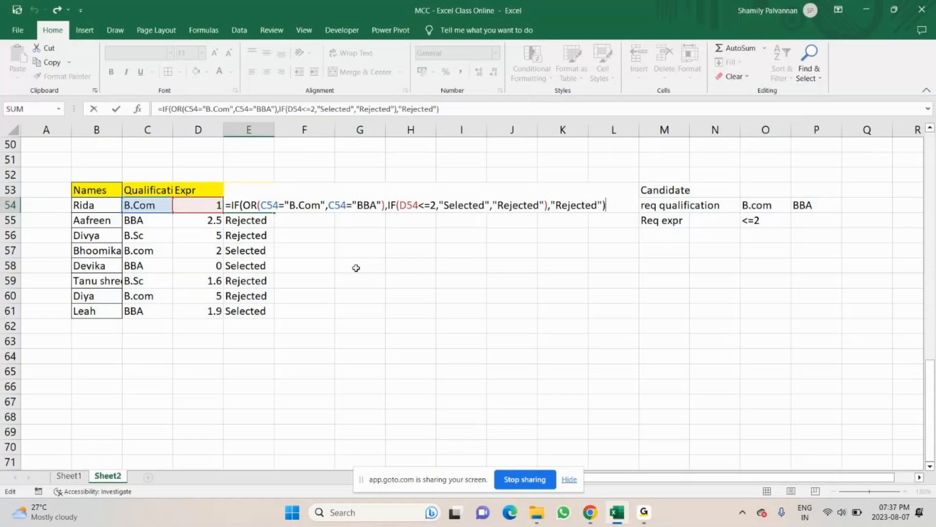
Close the E54 formula and go to the first candidate's experience and qualification cells, D54 and C54
key(Return)
click(614, 326)
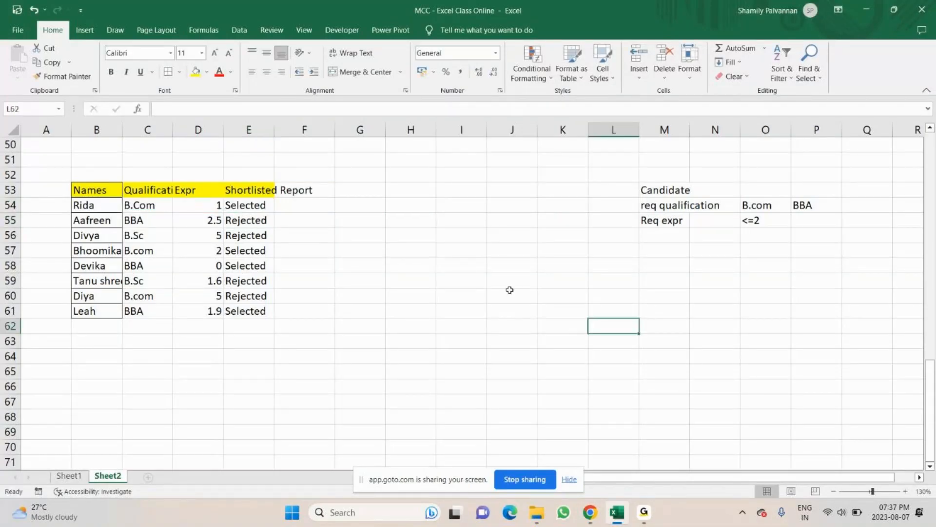
mouse_move(617, 512)
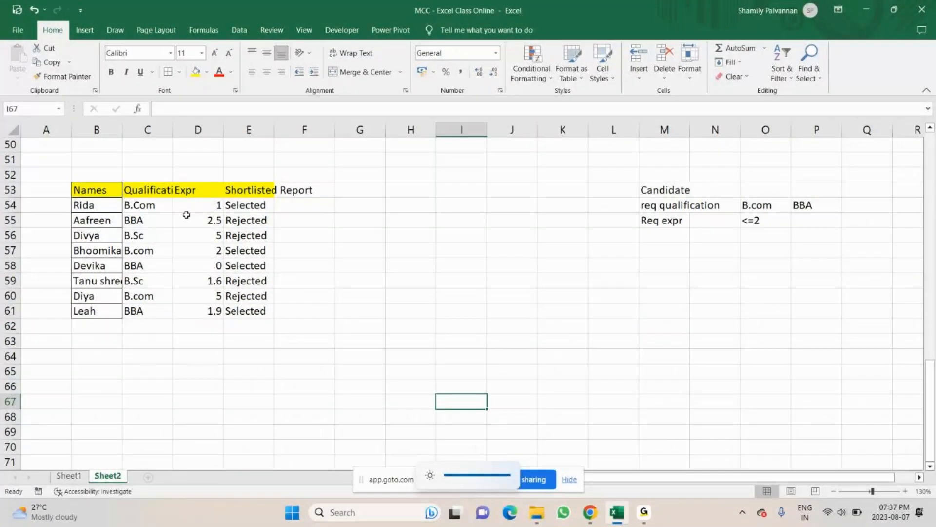
click(185, 203)
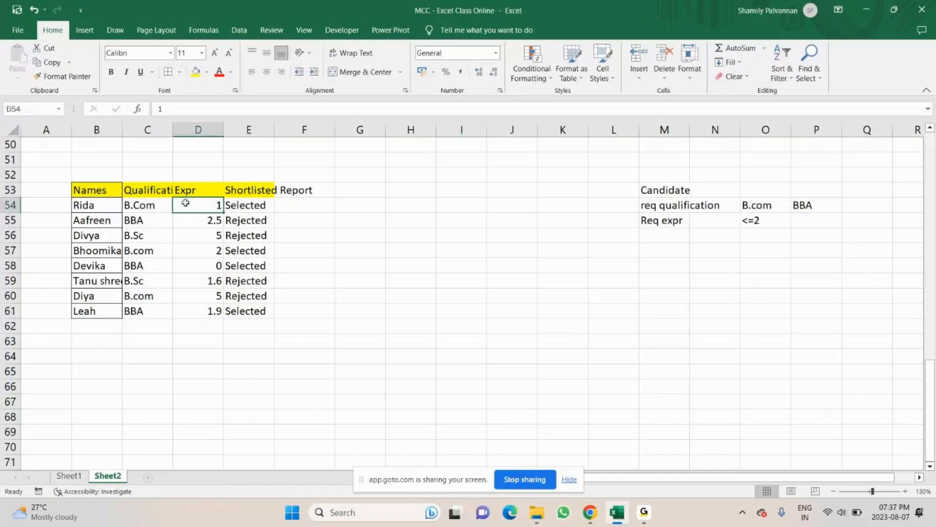
key(Left)
Copy the OR formula text from Helper cell D41 and undo the accidental replacement of that cell's contents
scroll(218, 228, up, 2)
scroll(218, 228, up, 3)
click(205, 232)
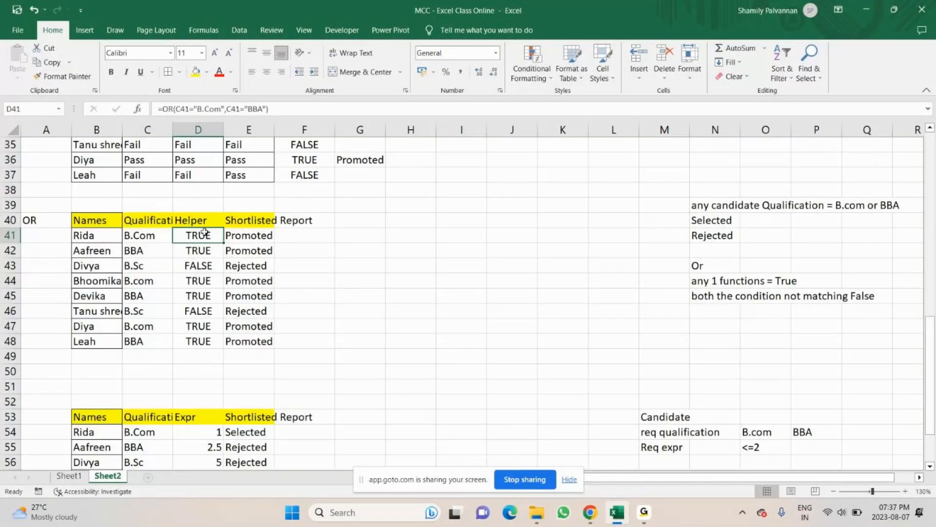
click(161, 109)
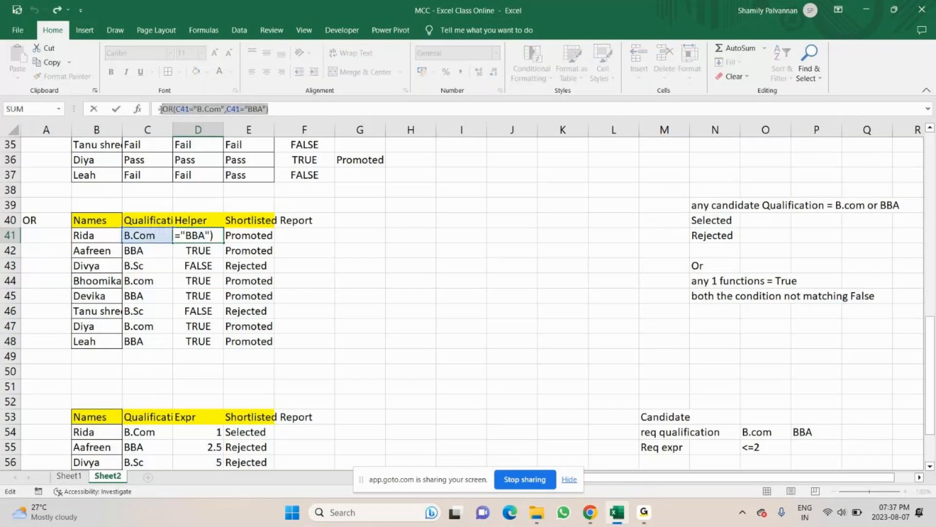
drag(161, 109, 159, 108)
scroll(464, 439, down, 4)
text(=)
click(617, 308)
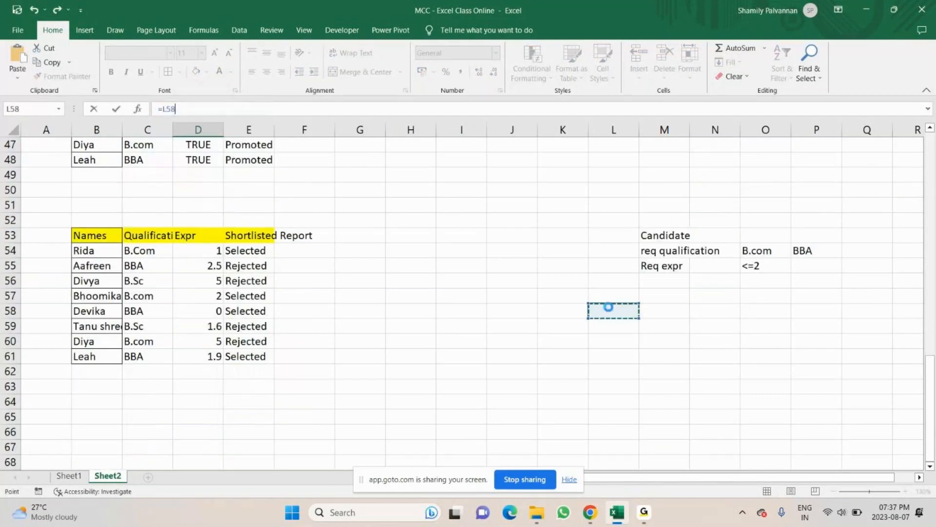
key(ctrl+z)
key(Return)
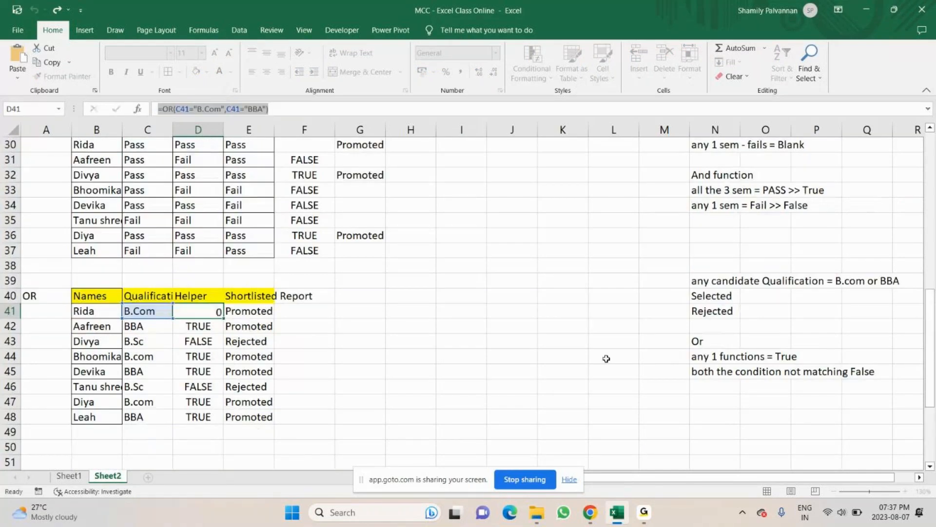
Paste the copied formula =OR(C41="B.Com",C41="BBA") into cell J57
scroll(541, 353, down, 4)
click(503, 372)
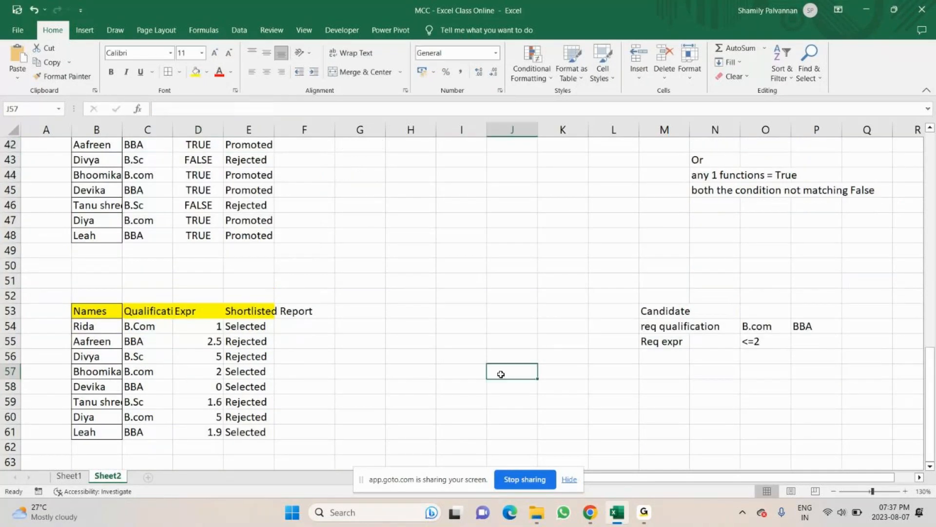
key(ctrl+v)
key(Return)
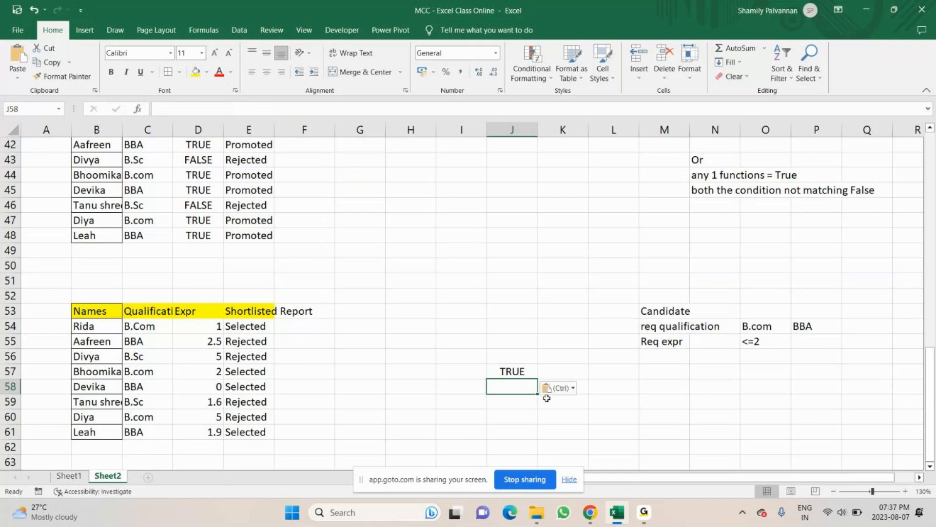
Try to copy the IF with OR formula from E41 into cell J58
scroll(328, 350, up, 3)
drag(139, 266, 139, 365)
click(248, 266)
drag(363, 109, 153, 114)
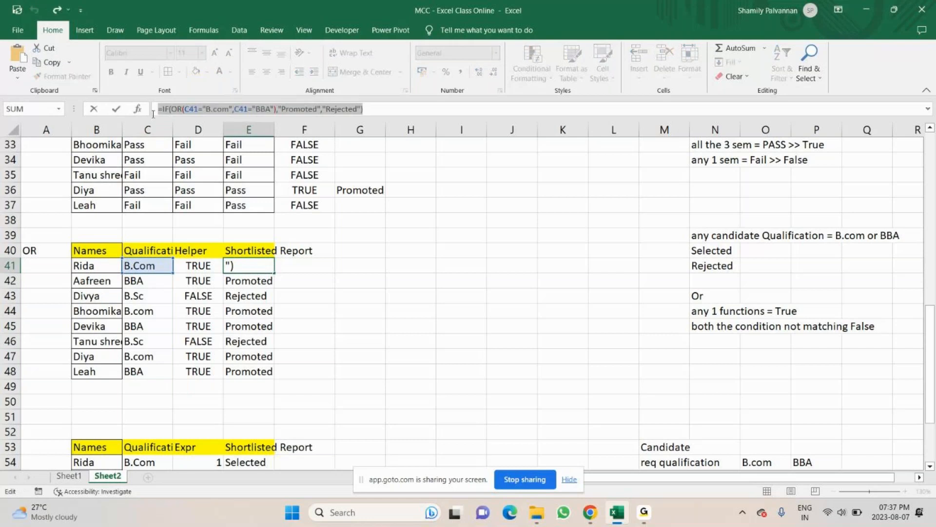
key(ctrl+v)
scroll(518, 342, down, 4)
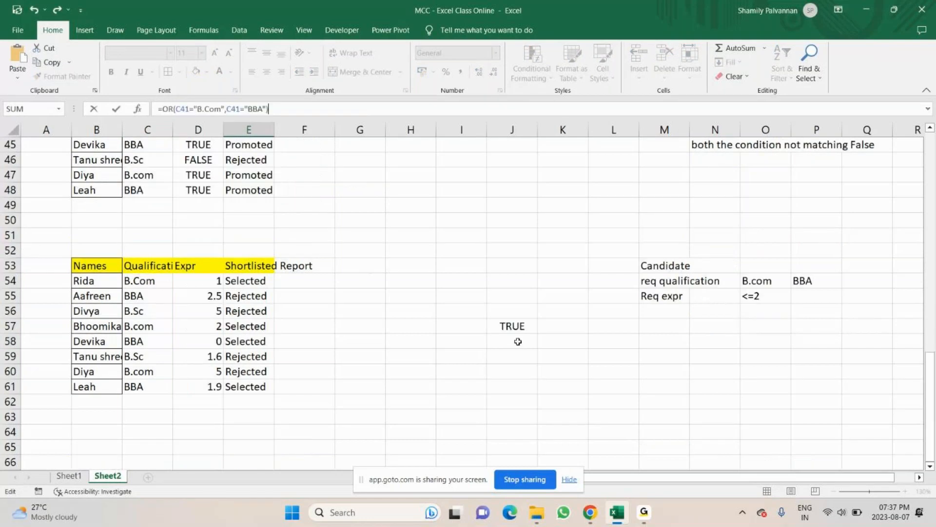
click(518, 342)
key(ctrl+v)
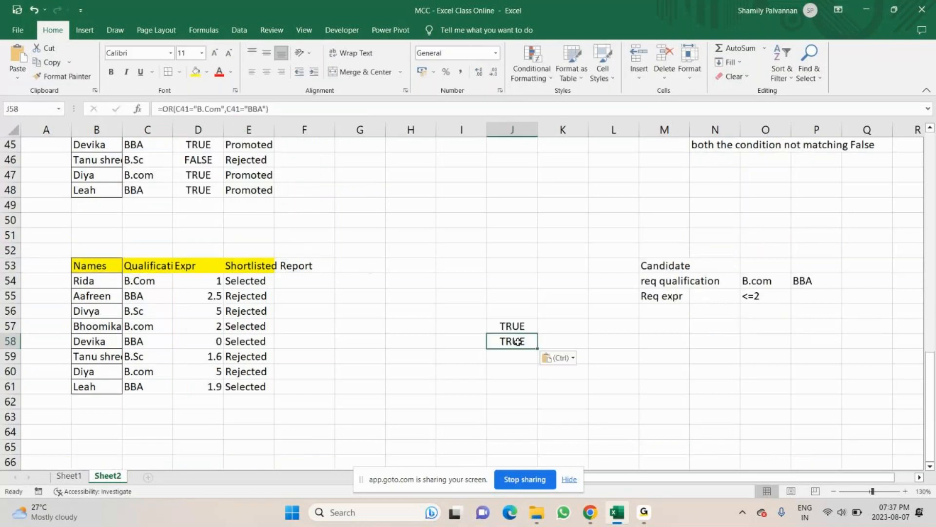
Undo the paste in J58 and the overwritten formula in E41, and select E41 again
key(ctrl+z)
drag(498, 349, 317, 293)
scroll(251, 179, up, 2)
key(ctrl+z)
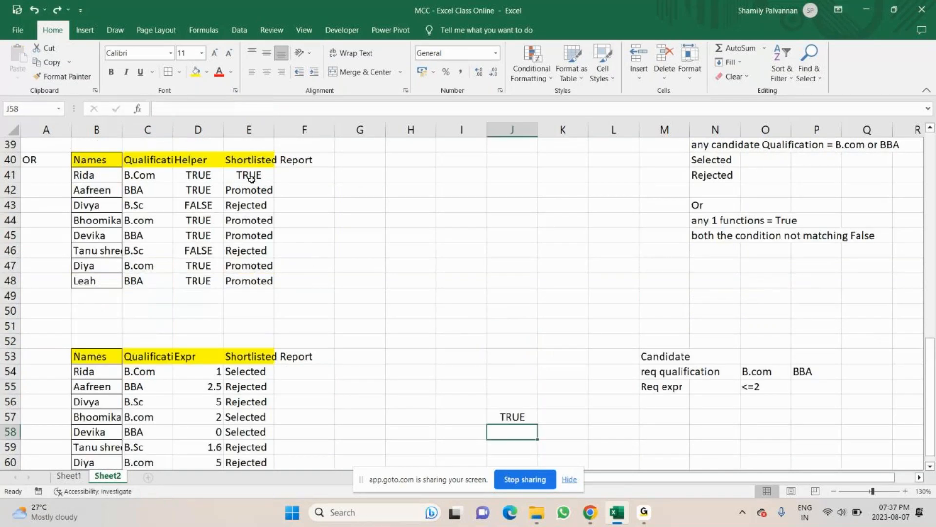
click(251, 179)
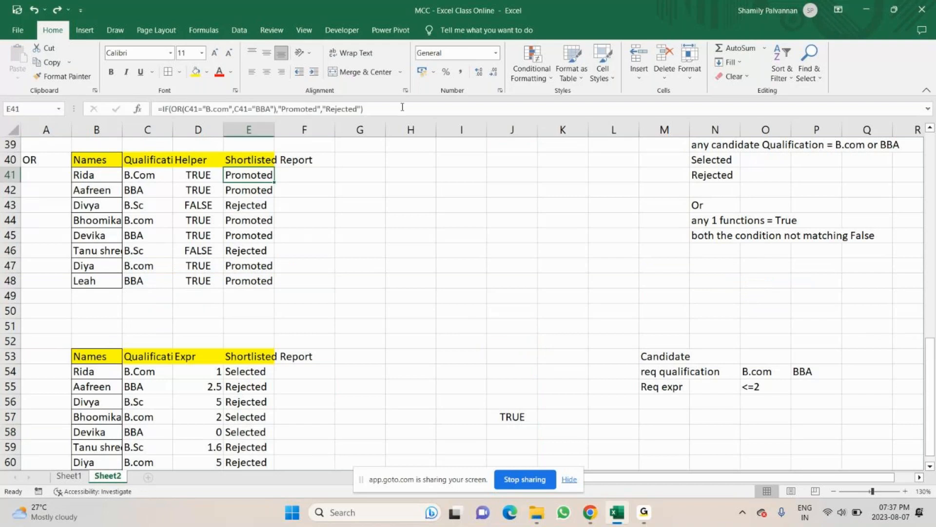
Copy the IF with OR formula text from cell E41 and paste it into cell J58
drag(364, 109, 129, 114)
key(ctrl+c)
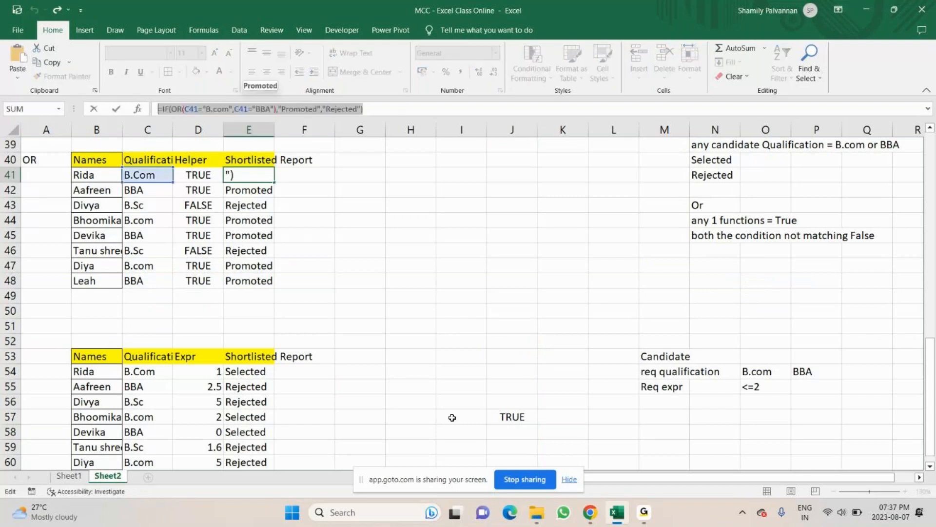
text(=)
click(529, 435)
key(Escape)
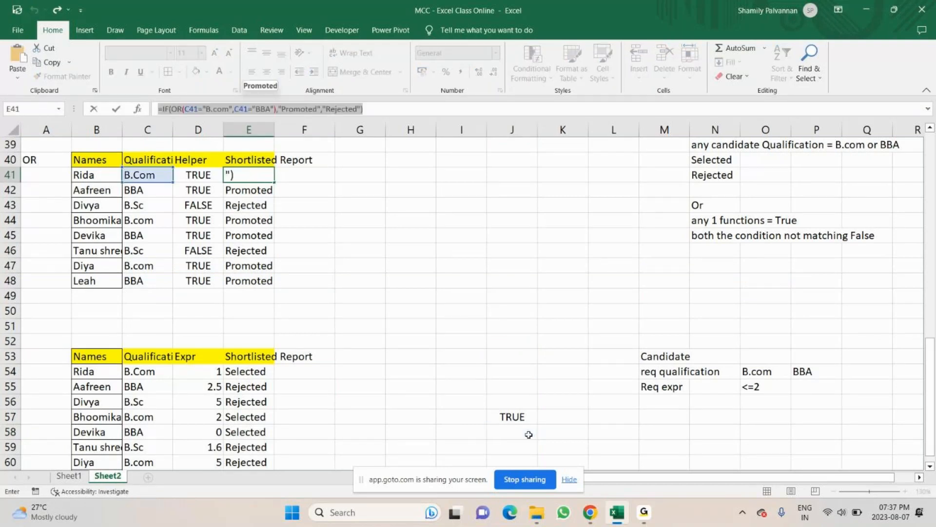
click(529, 434)
key(ctrl+v)
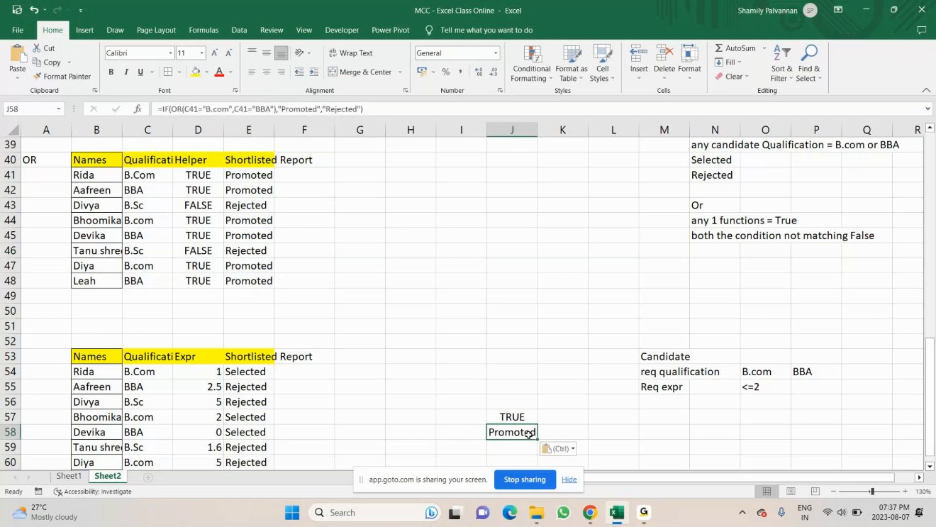
key(Down)
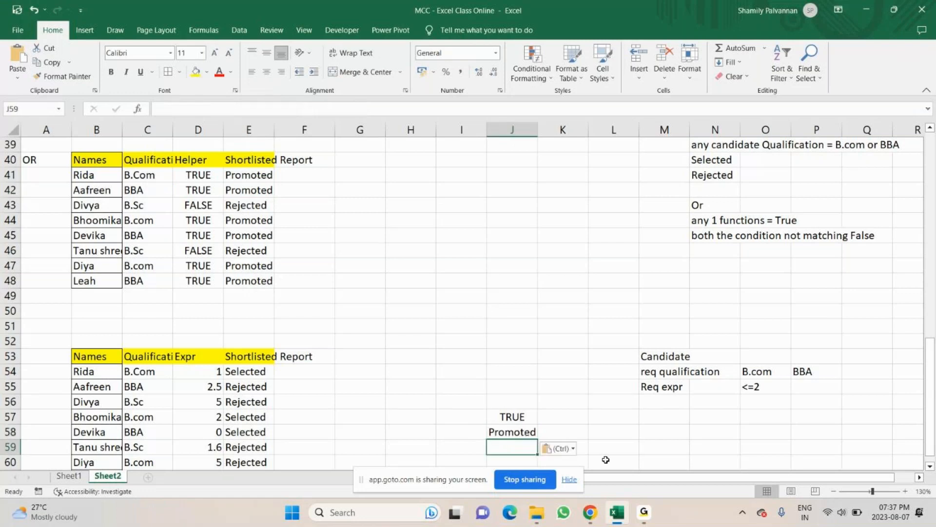
Start an IF formula in cell J59 with the logical test D54<=2
scroll(203, 328, down, 1)
click(203, 327)
click(520, 399)
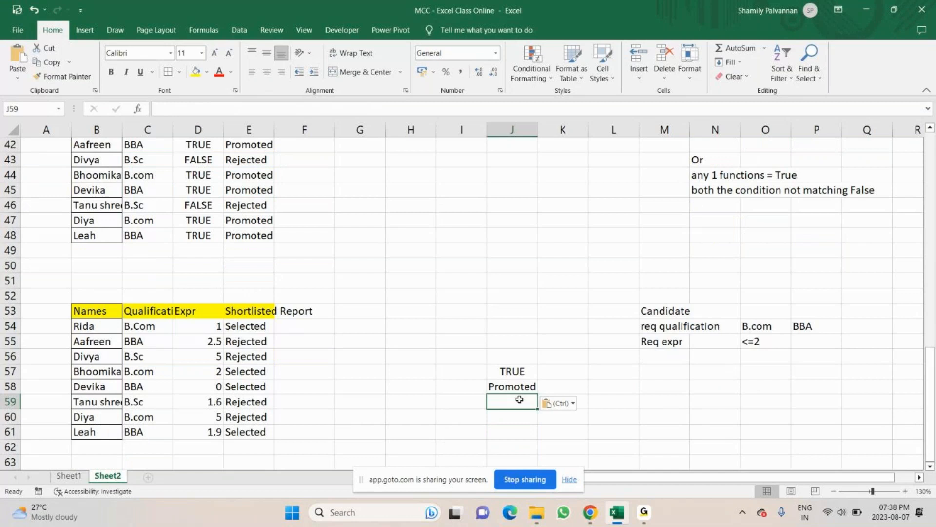
double_click(520, 399)
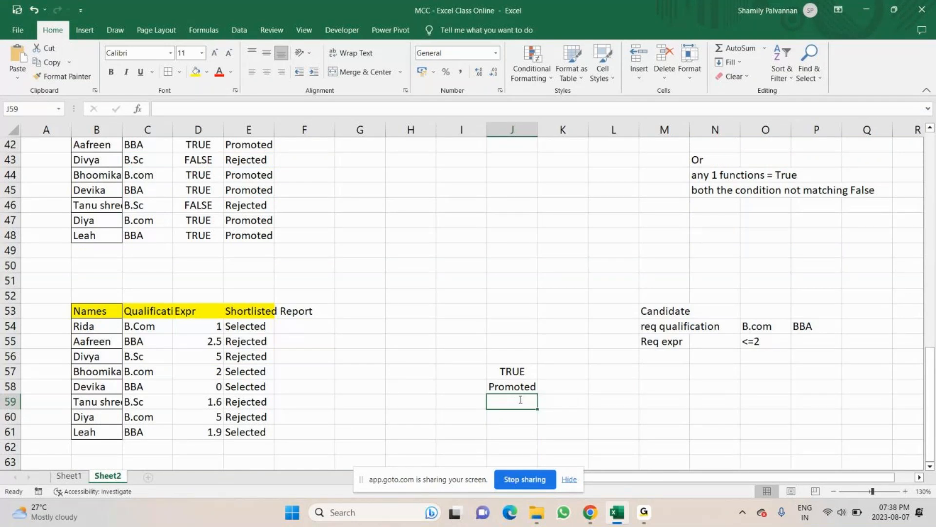
text(=if)
key(Tab)
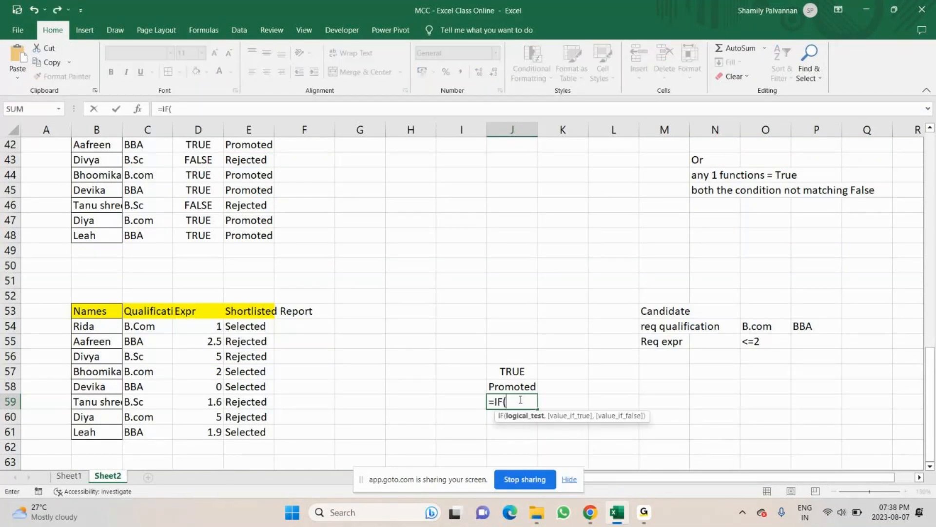
click(213, 328)
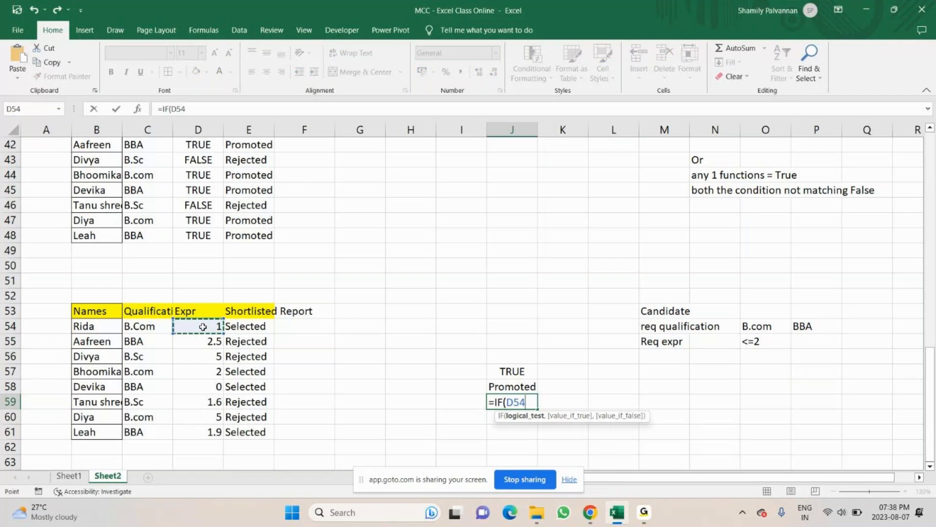
text(<=2,)
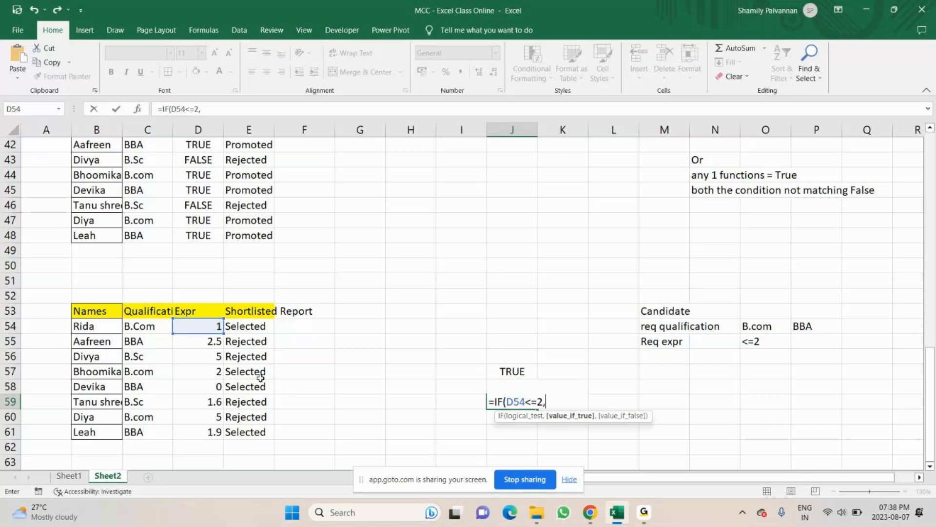
text("Promoted)
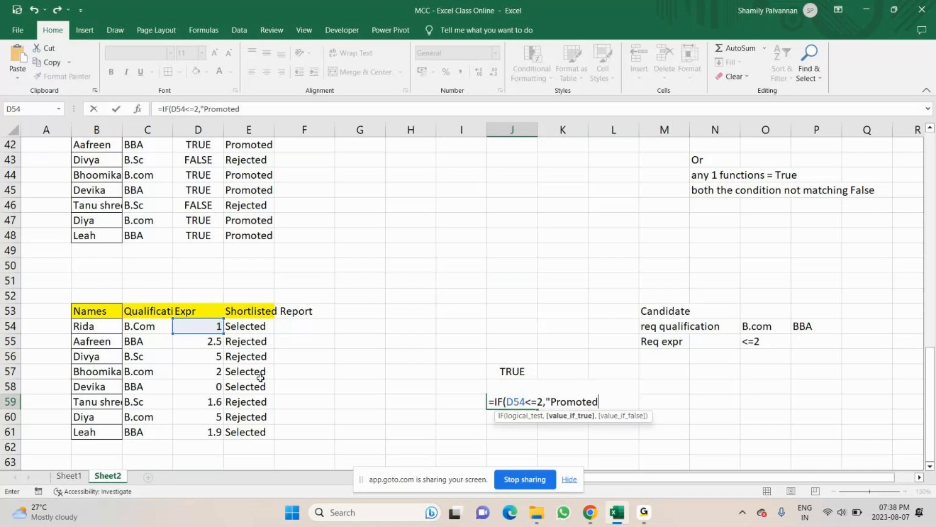
text(",")
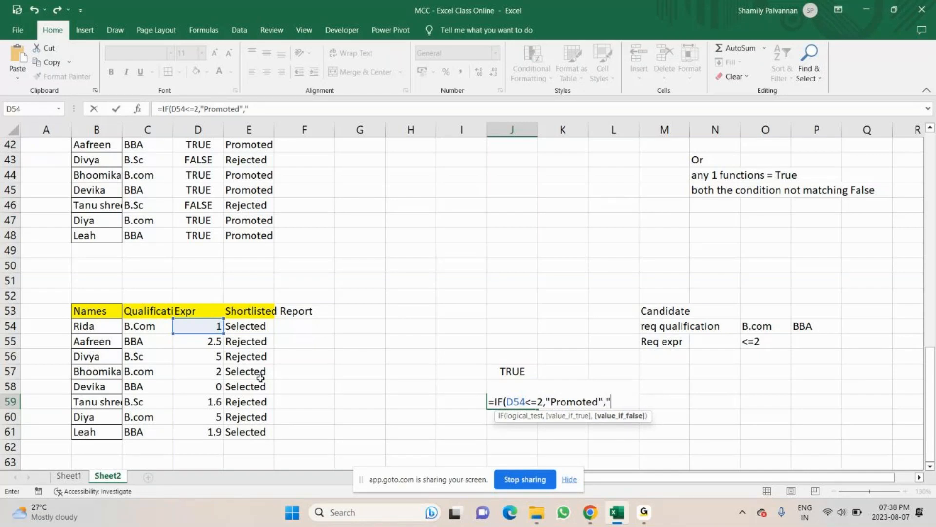
text(Reje)
key(BackSpace)
key(BackSpace)
key(BackSpace)
key(BackSpace)
key(BackSpace)
key(BackSpace)
key(BackSpace)
key(BackSpace)
key(BackSpace)
key(BackSpace)
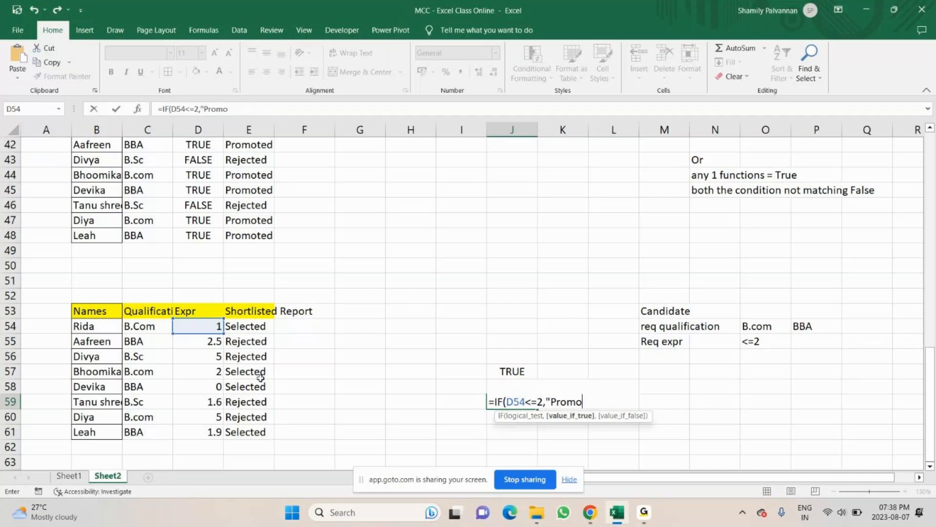
key(BackSpace)
key(BackSpace)
key(BackSpace)
key(BackSpace)
key(BackSpace)
Complete the J59 formula with "Selected" as the true result and "Rejected" as the false result
text(Selected",")
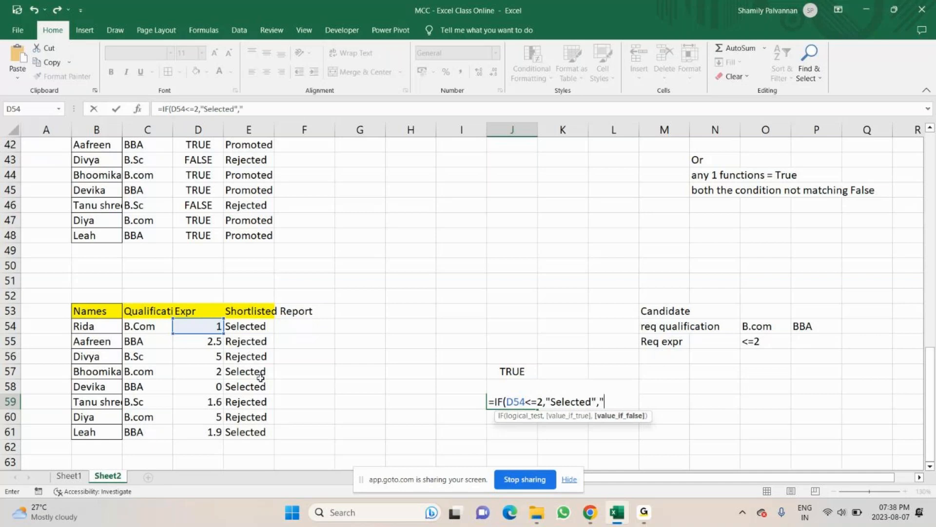
text(Rejected)
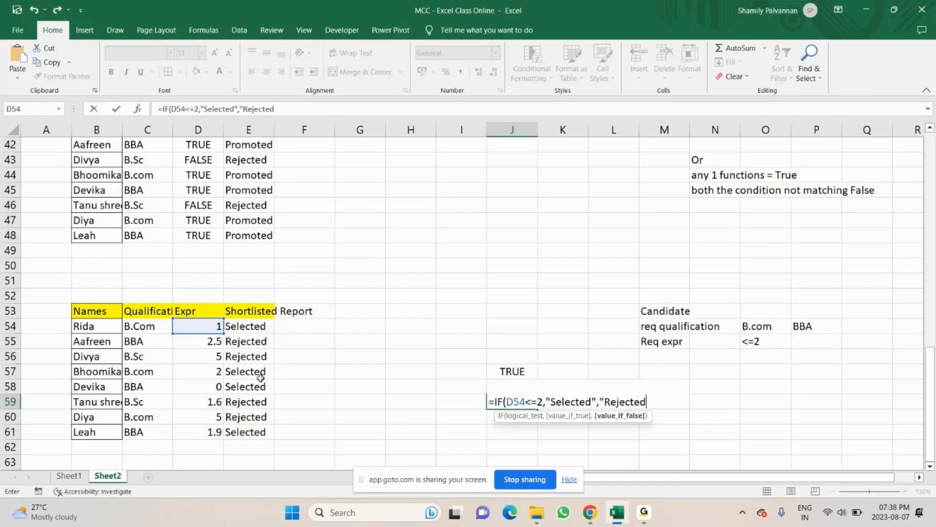
text("))
key(Return)
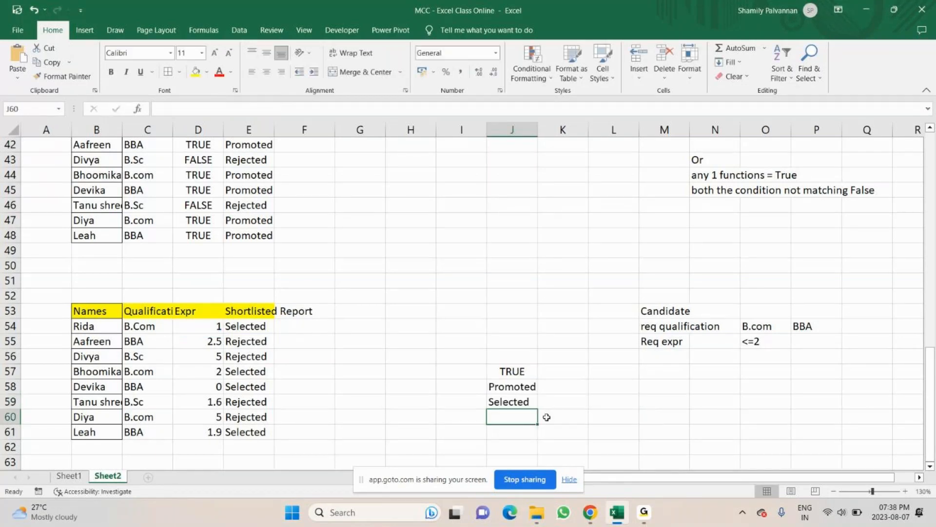
Change the true result in the J58 formula to "Selected"
key(Up)
key(Up)
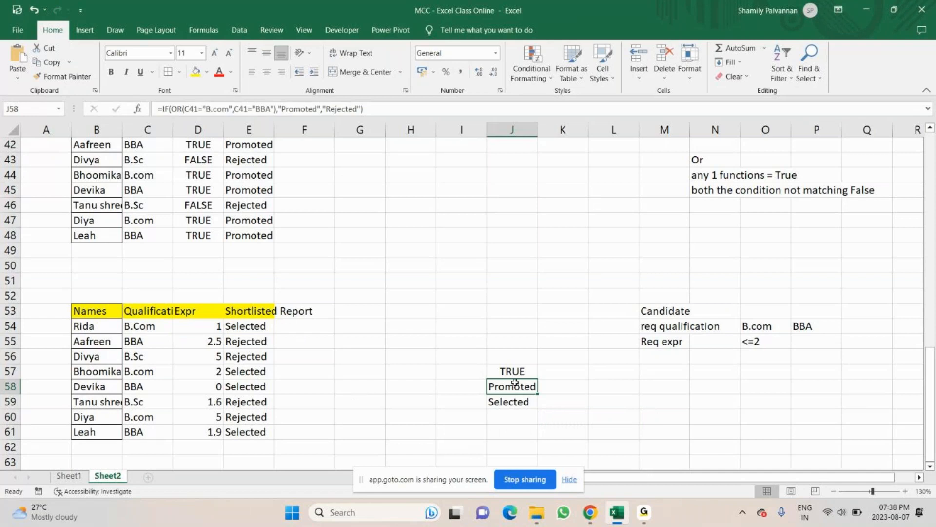
scroll(410, 394, up, 2)
scroll(411, 394, down, 2)
click(518, 399)
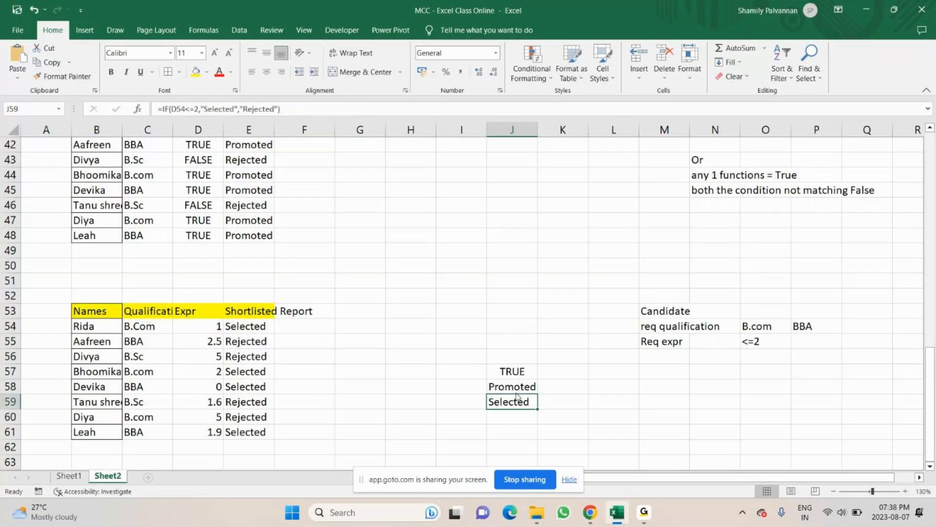
drag(516, 391, 517, 402)
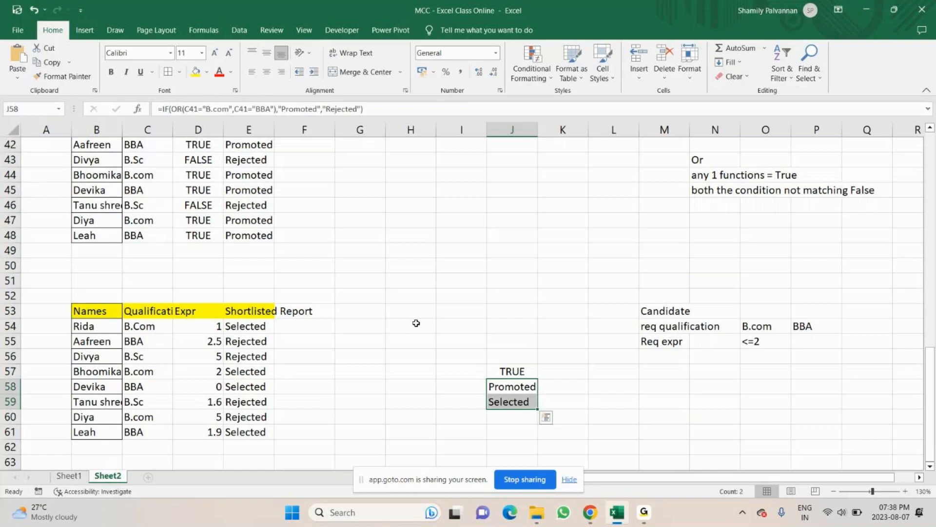
click(317, 109)
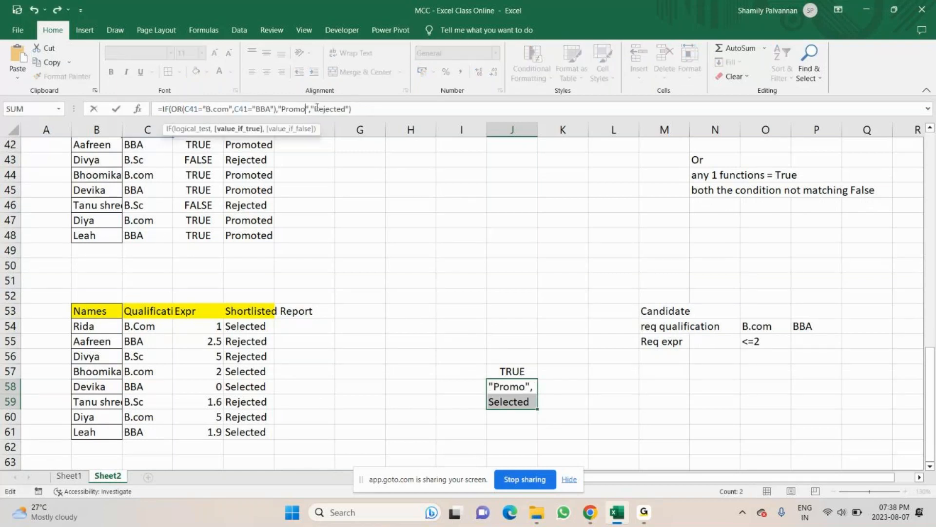
key(BackSpace)
key(BackSpace)
key(BackSpace)
key(BackSpace)
key(BackSpace)
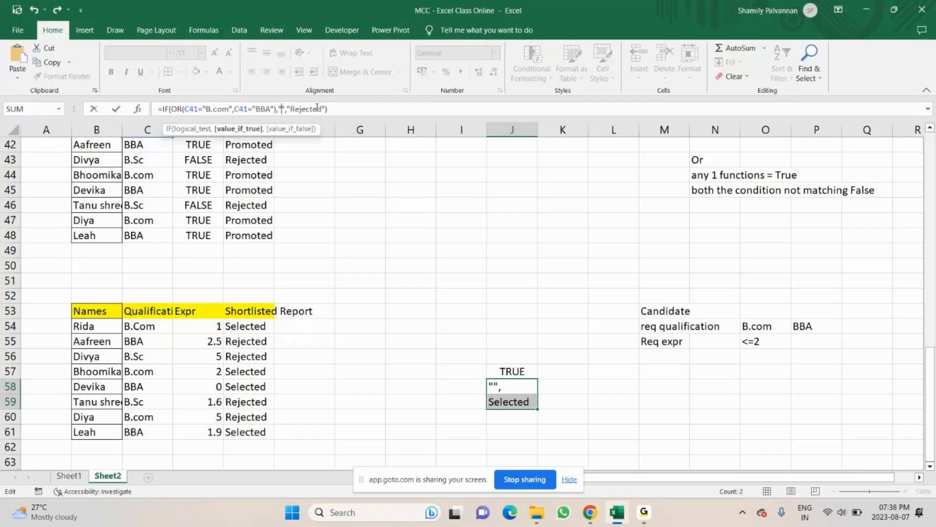
text(Selected)
key(Return)
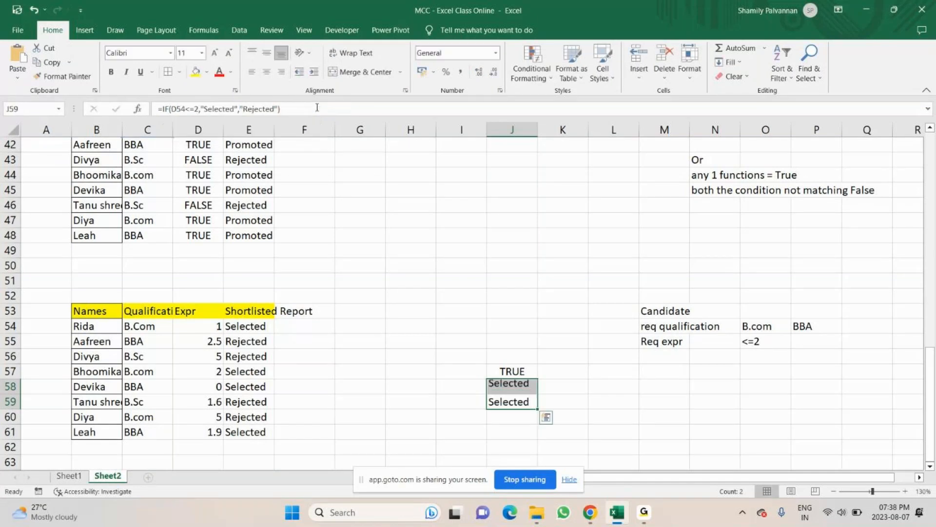
Fill cells J58:J59 with yellow and enter Selected in cell K58
drag(519, 388, 520, 402)
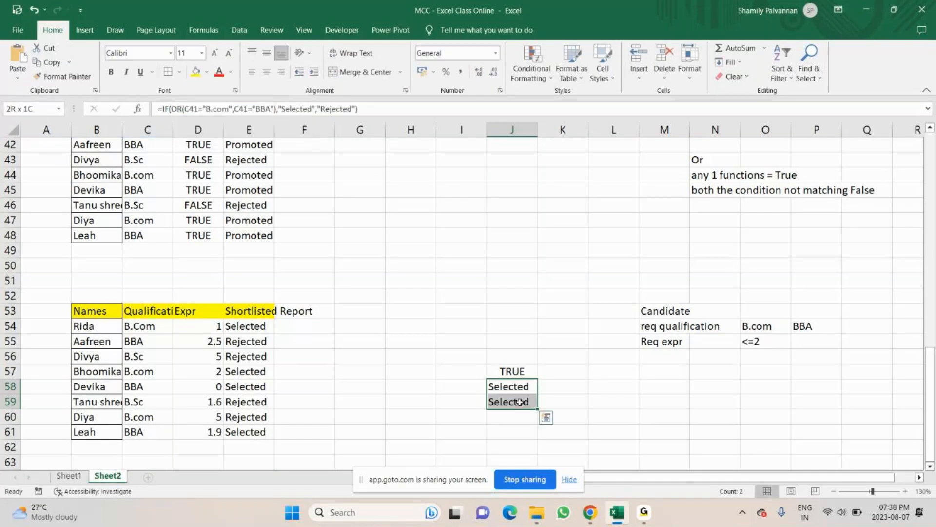
click(196, 72)
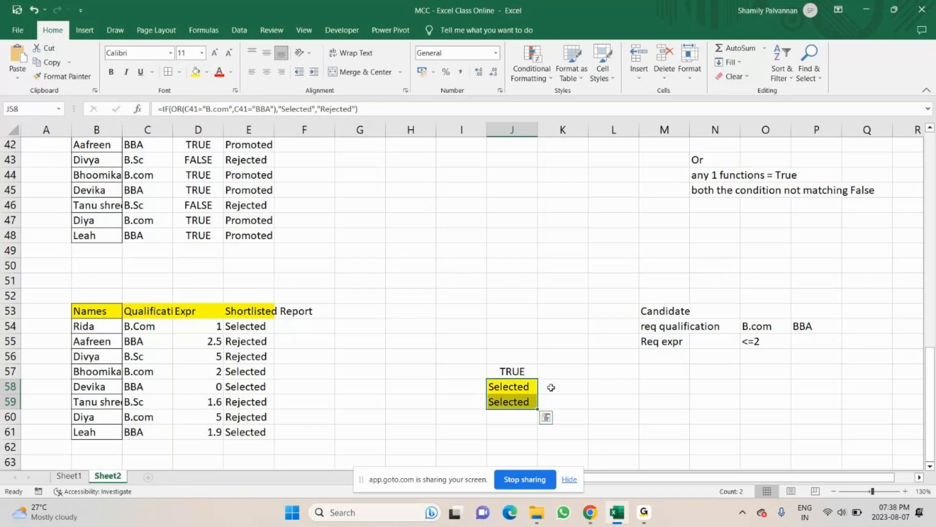
click(551, 387)
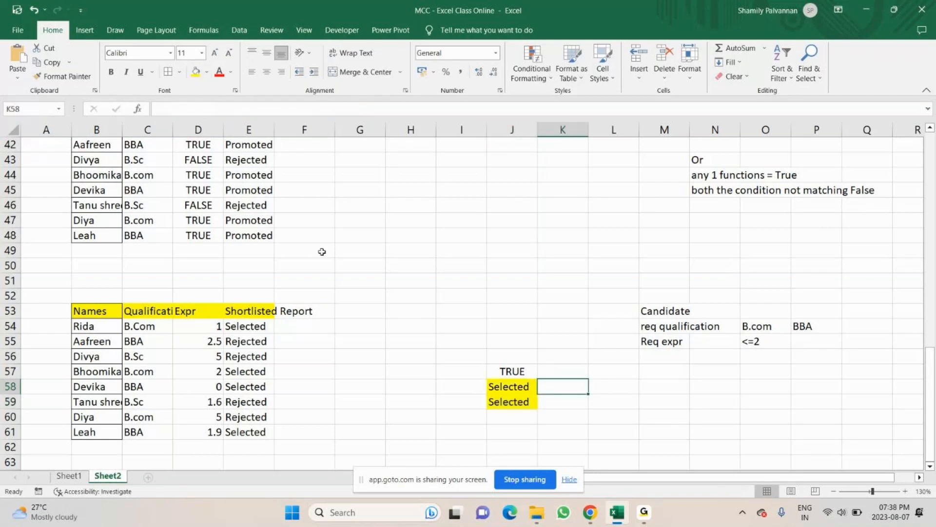
text(Selected)
key(Return)
text(S)
key(Escape)
Enter Rejected in cell L59 and set the font colour of J57:J59 to red
drag(509, 387, 517, 403)
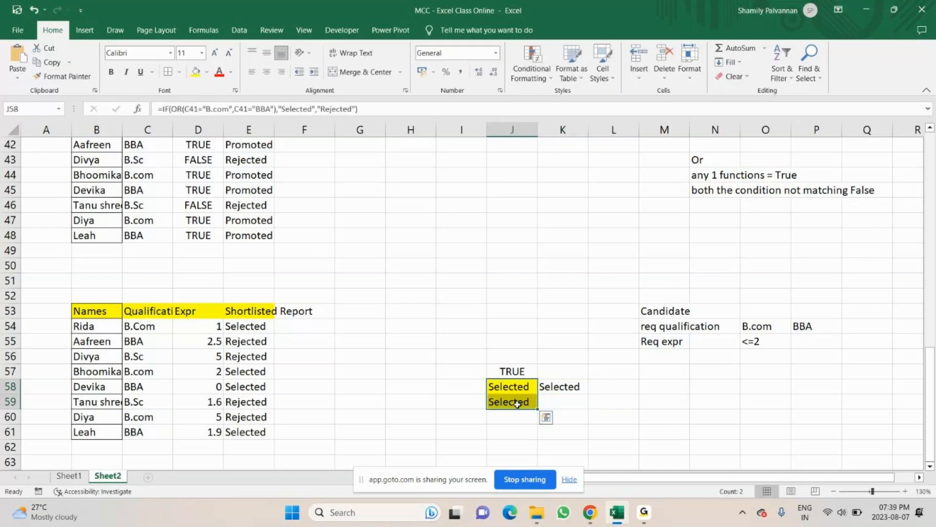
click(608, 402)
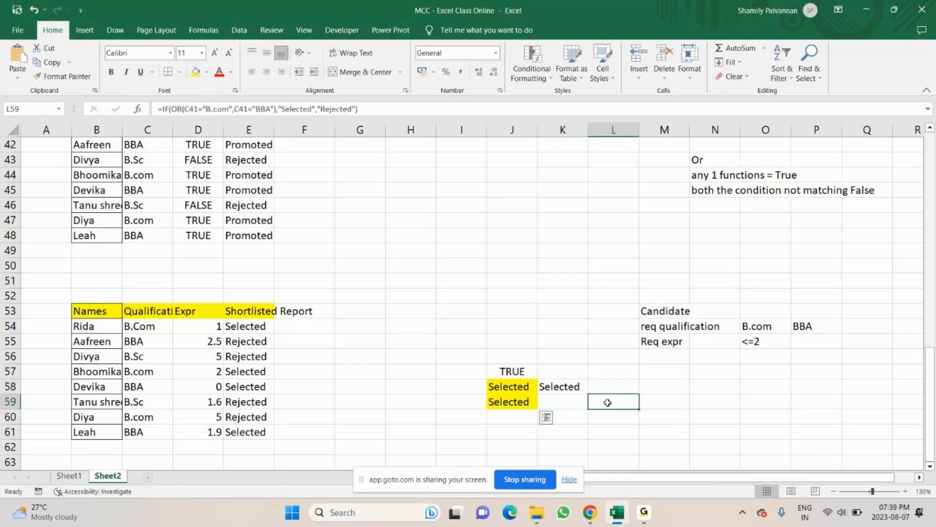
double_click(607, 402)
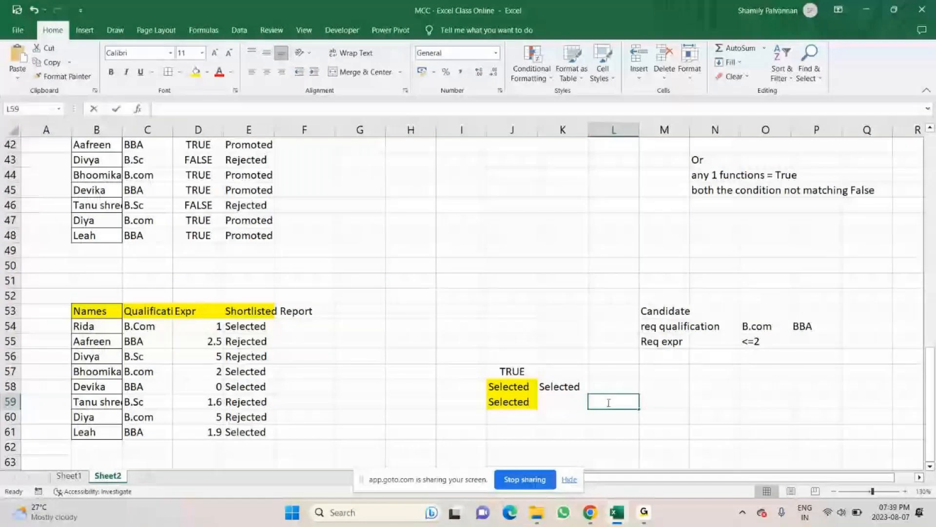
text(Rejected)
key(Return)
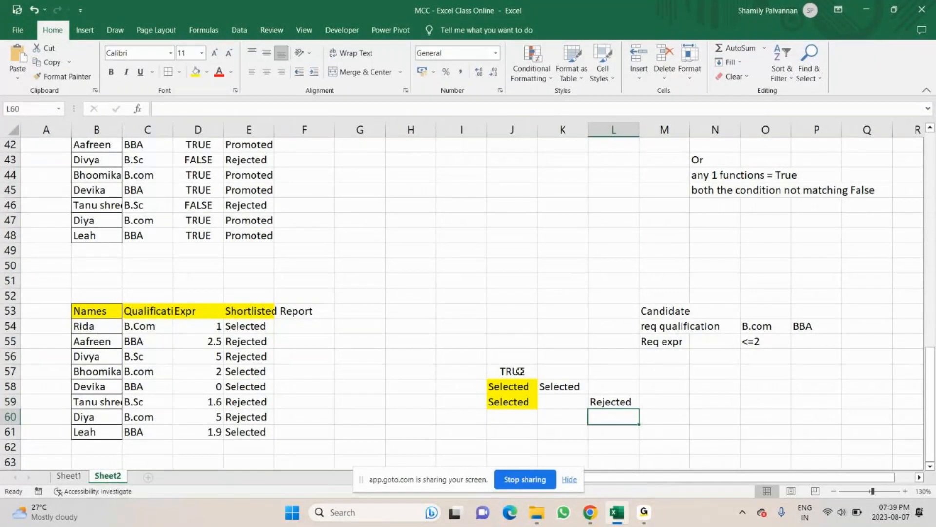
drag(512, 371, 510, 401)
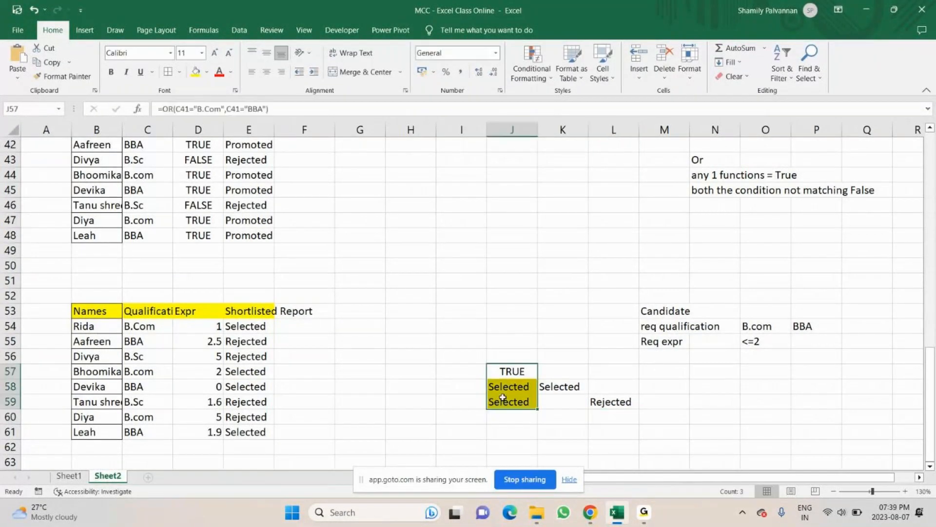
click(220, 73)
Insert a wide text box below the example formulas, spanning about rows 63 to 67 from column F to O
scroll(380, 193, down, 2)
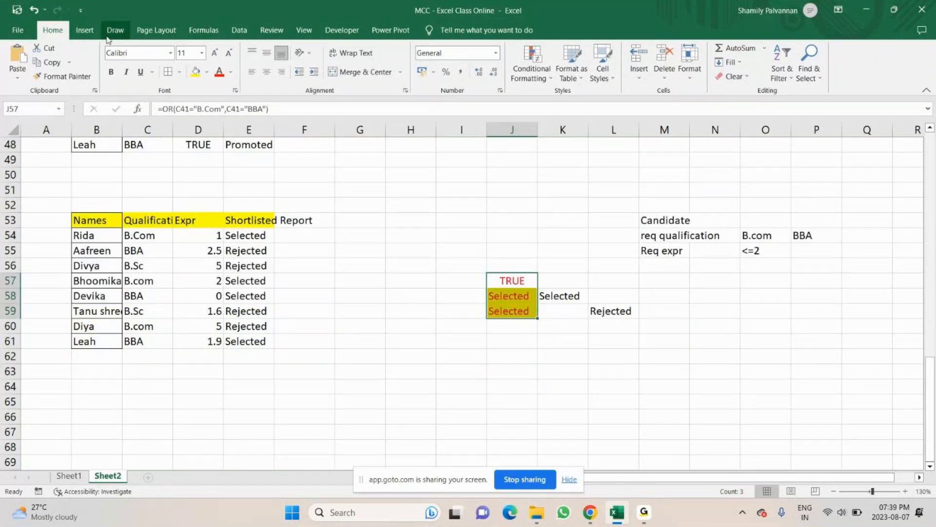
click(85, 30)
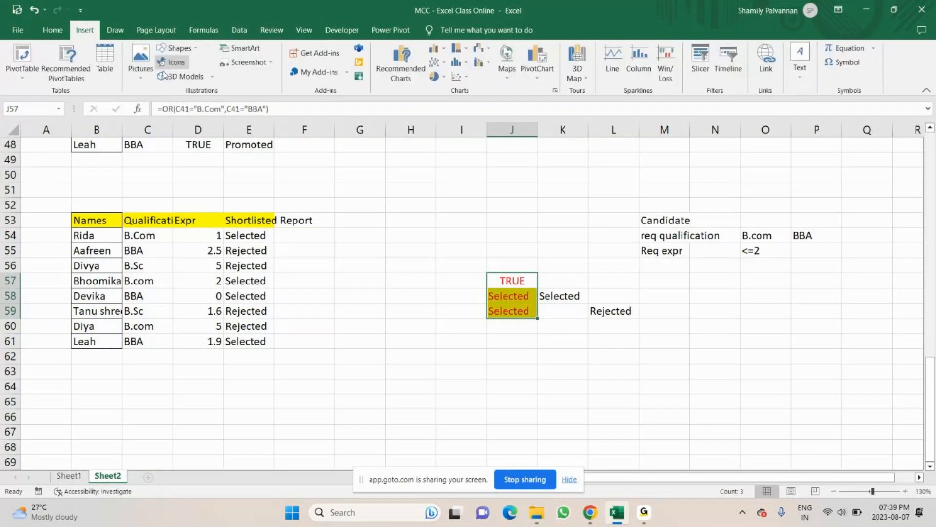
click(192, 52)
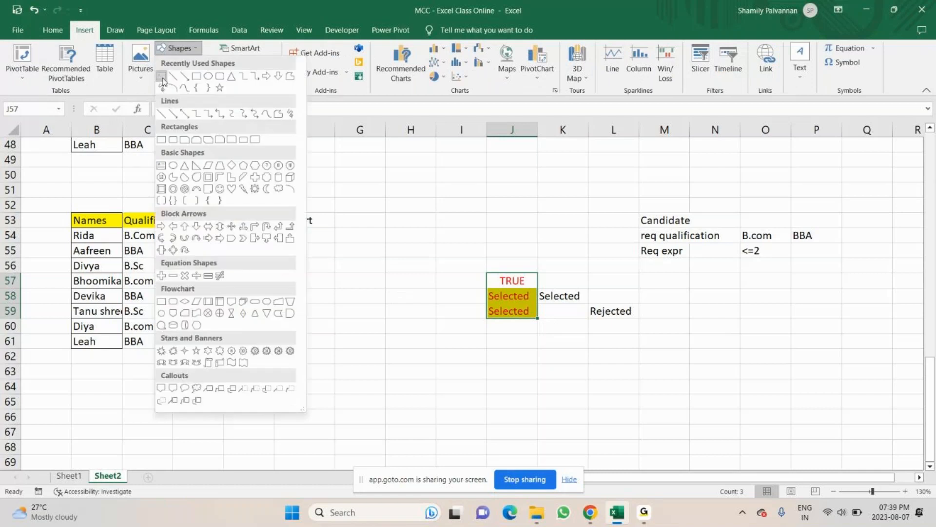
click(163, 78)
mouse_move(292, 375)
mouse_down()
mouse_move(740, 402)
mouse_move(776, 439)
mouse_up()
Copy the formula text =OR(C41="B.Com",C41="BBA") from J57 into the text box and add a line break
click(510, 281)
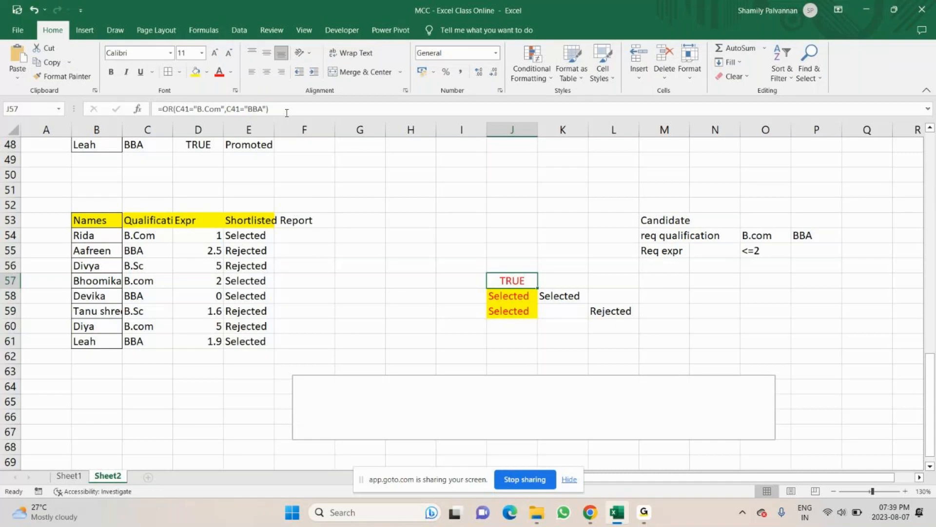
drag(287, 113, 184, 159)
key(ctrl+c)
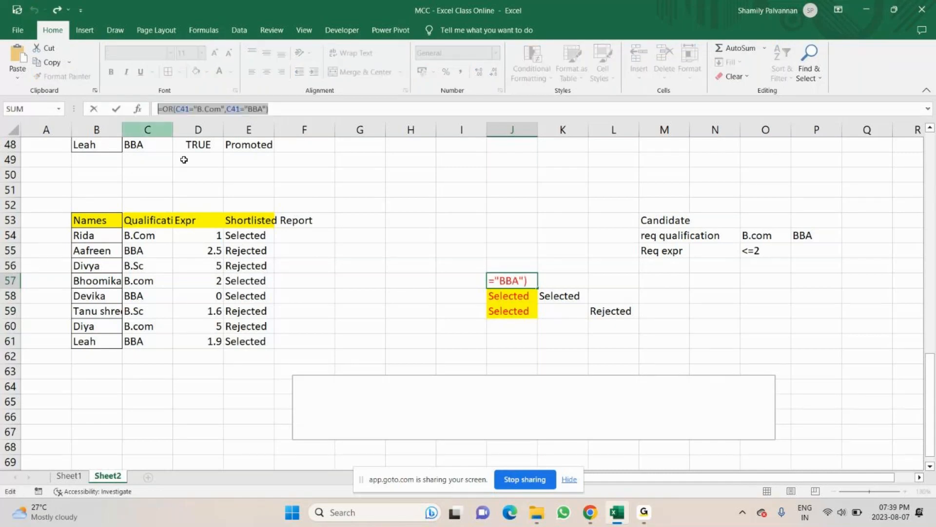
click(318, 386)
key(ctrl+v)
key(Return)
Copy the formula text =IF(OR(C41="B.com",C41="BBA"),"Selected","Rejected") from J58 onto a second line in the text box
click(512, 296)
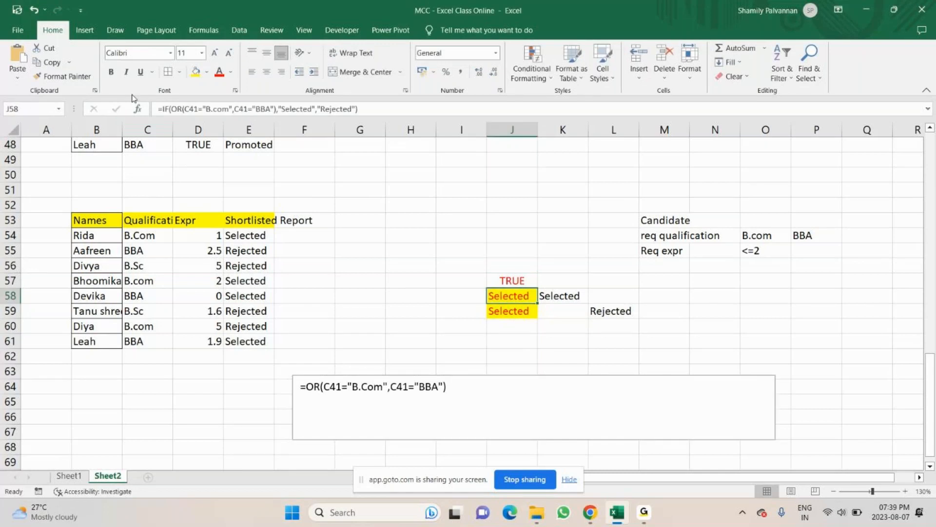
drag(359, 109, 147, 113)
key(ctrl+c)
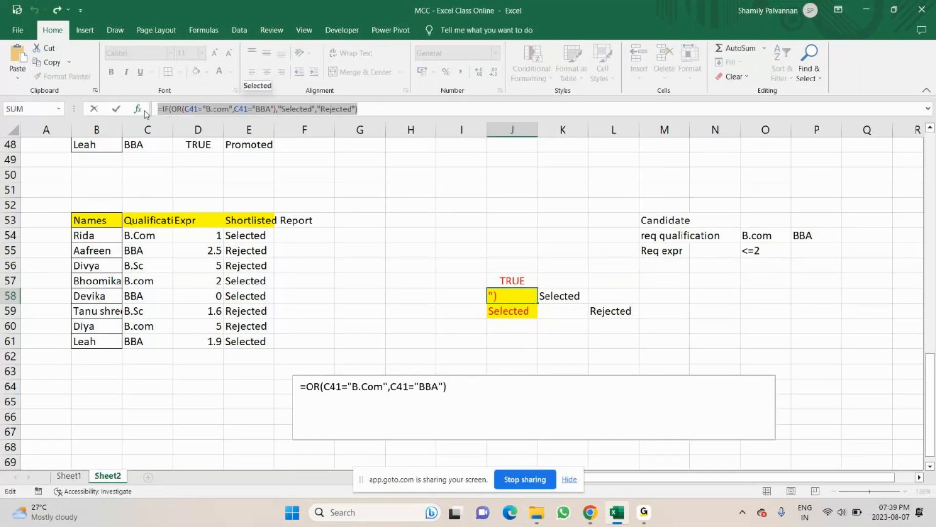
click(459, 385)
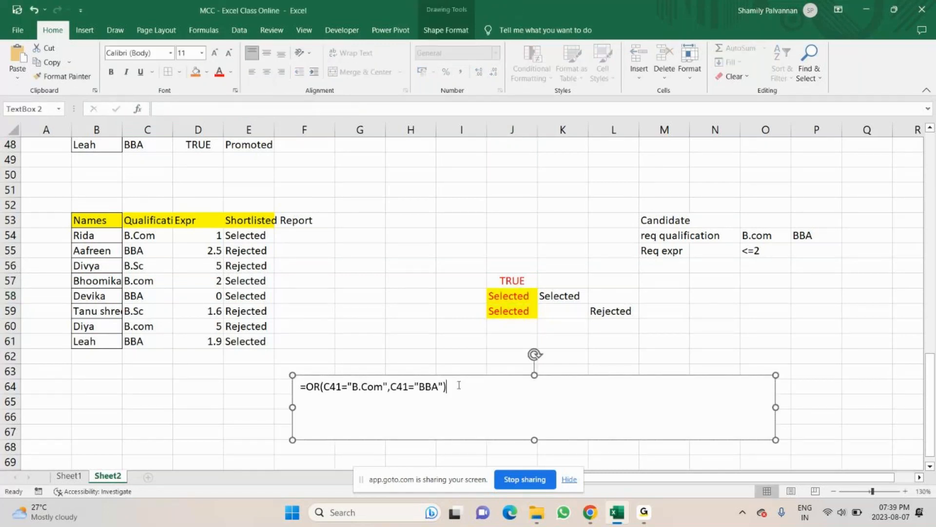
key(Return)
key(ctrl+v)
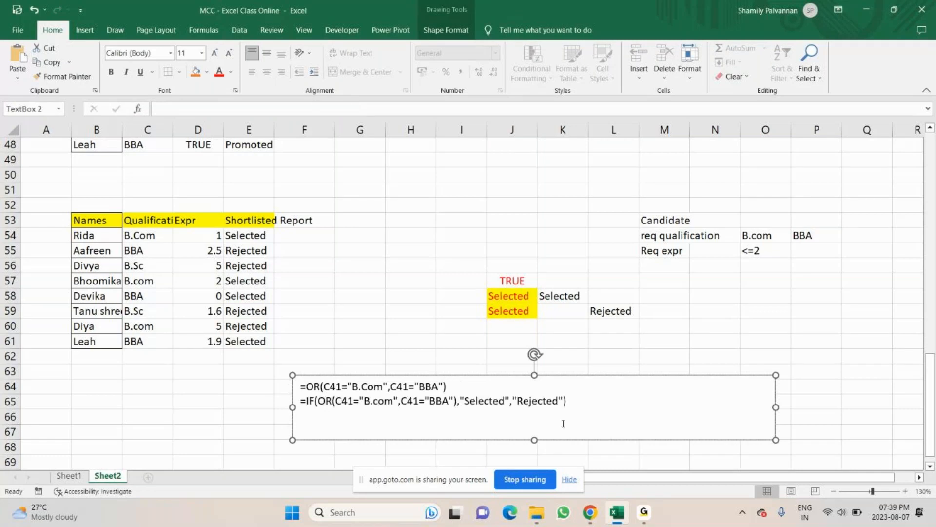
Copy the formula text =IF(D54<=2,"Selected","Rejected") from J59 onto the text box's third line and add a line break
click(522, 311)
click(302, 108)
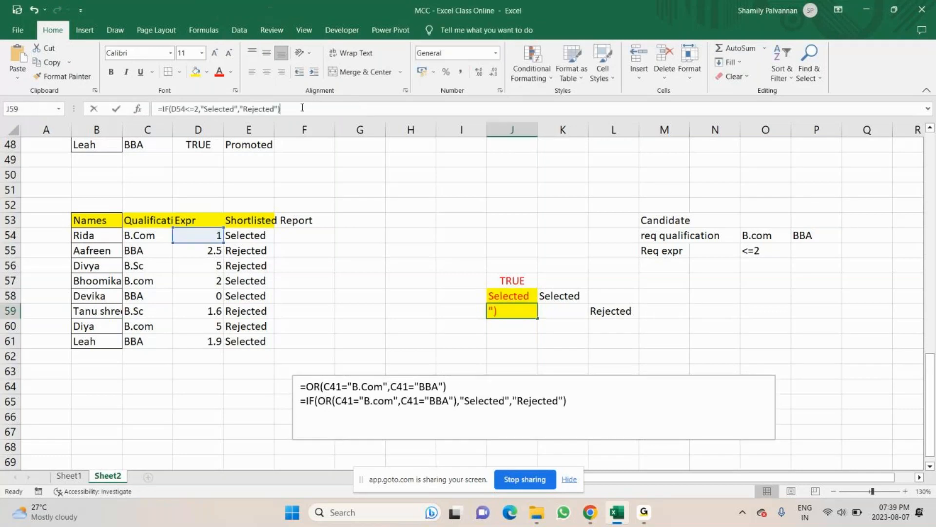
drag(302, 108, 127, 117)
key(ctrl+c)
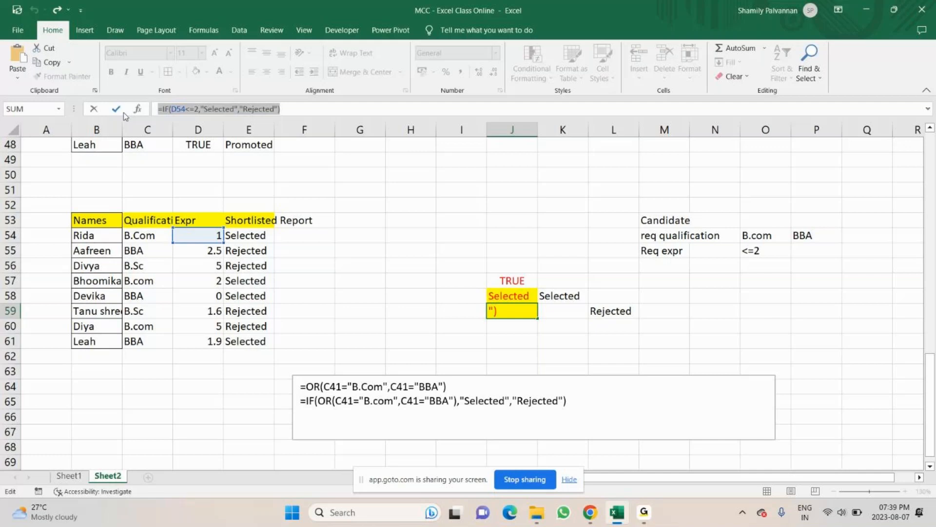
click(312, 414)
key(ctrl+v)
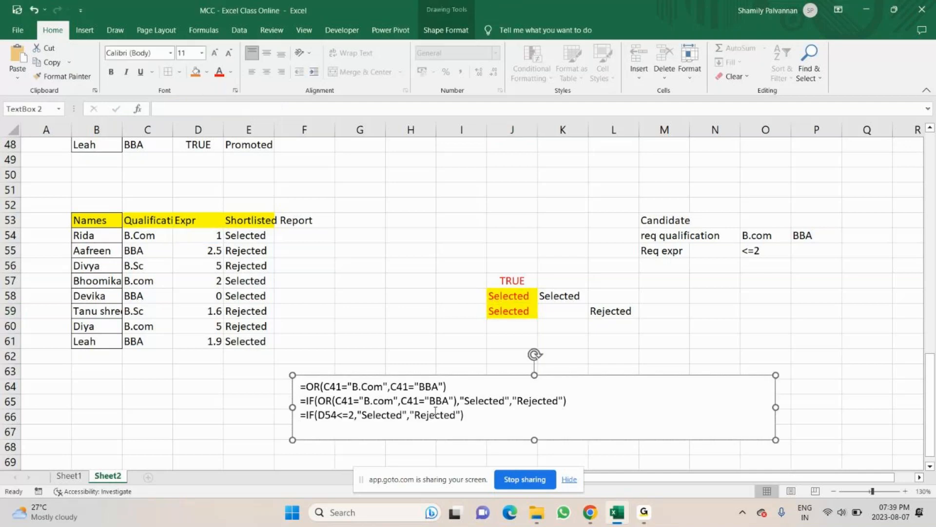
key(Return)
Extend the text box downward so it reaches about row 69
scroll(439, 402, down, 3)
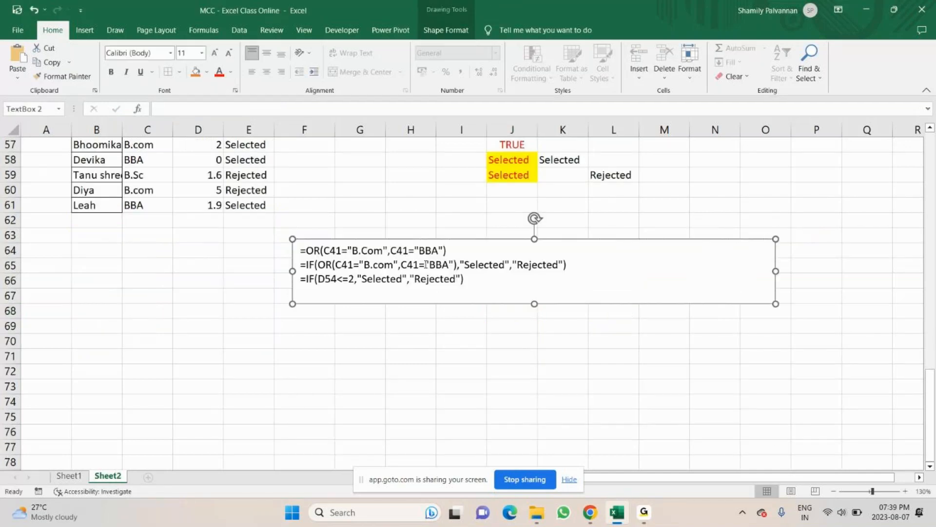
drag(307, 251, 471, 279)
click(471, 279)
drag(535, 304, 534, 334)
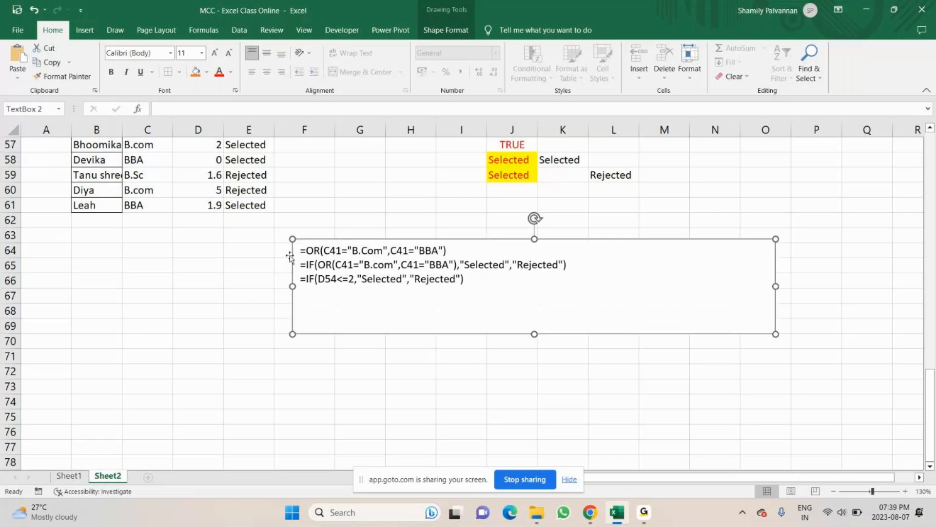
click(308, 265)
drag(317, 265, 460, 265)
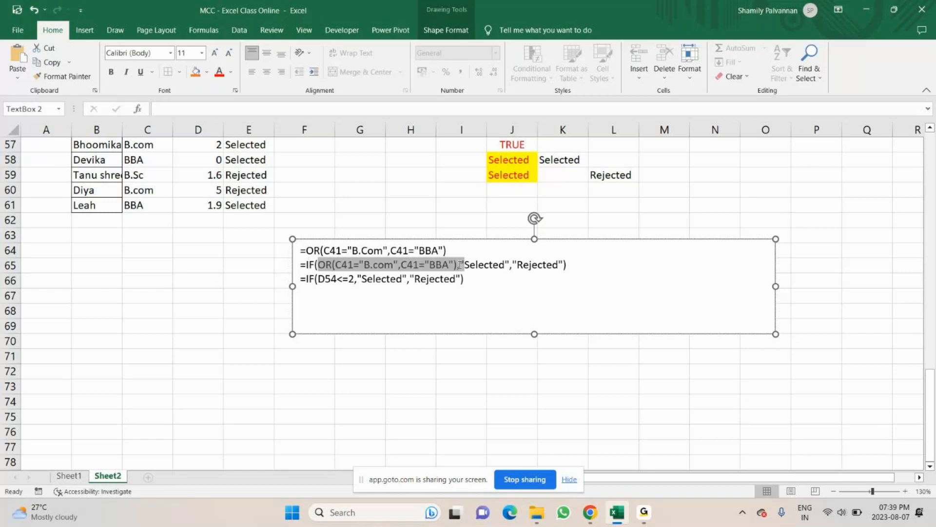
click(480, 265)
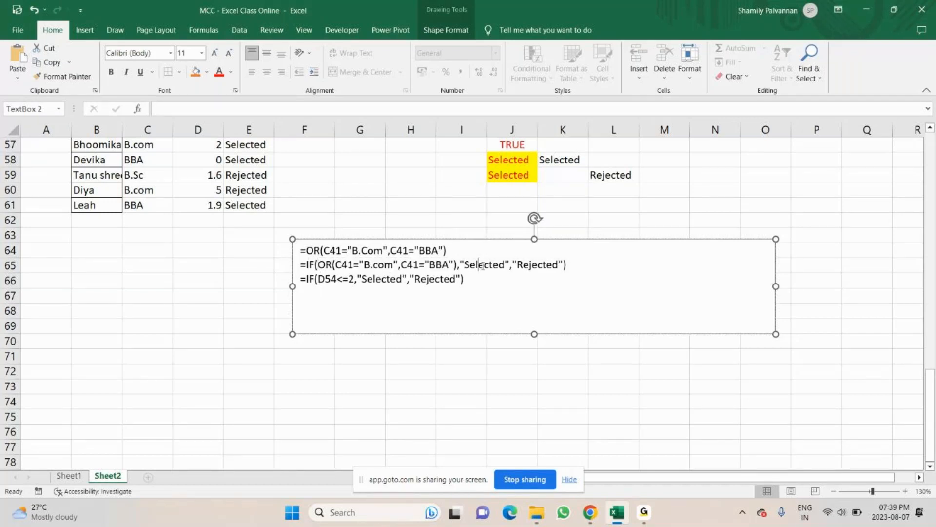
click(547, 266)
drag(302, 282, 452, 280)
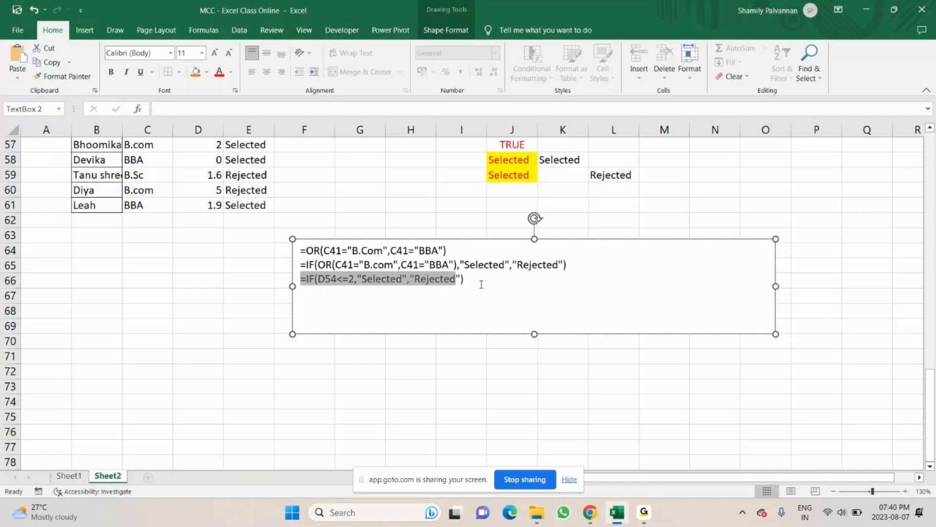
Add a tab-separated label line reading logicaL, true and False below the three formulas, leaving a blank line between
click(480, 285)
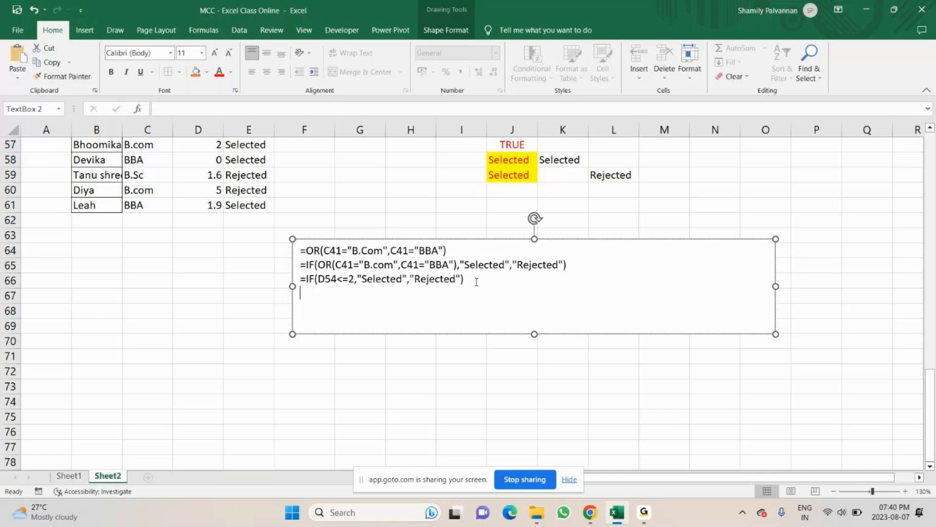
key(Return)
text(logicaL)
key(Tab)
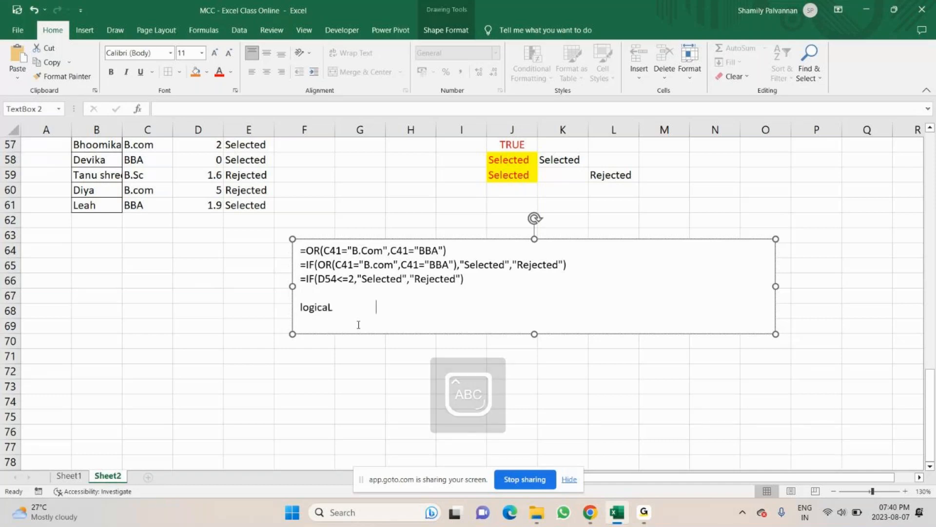
text(tUR)
key(BackSpace)
key(BackSpace)
key(BackSpace)
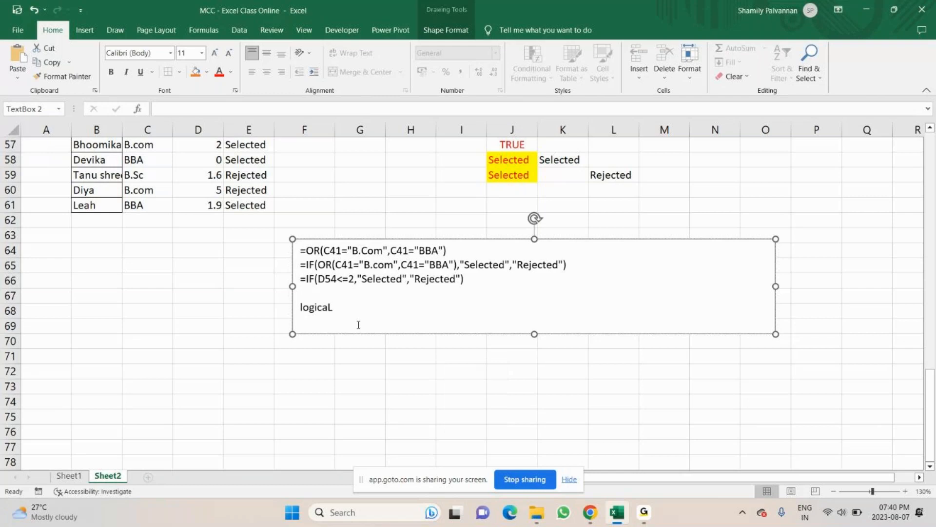
key(Caps_Lock)
text(true)
key(Tab)
text(Fa)
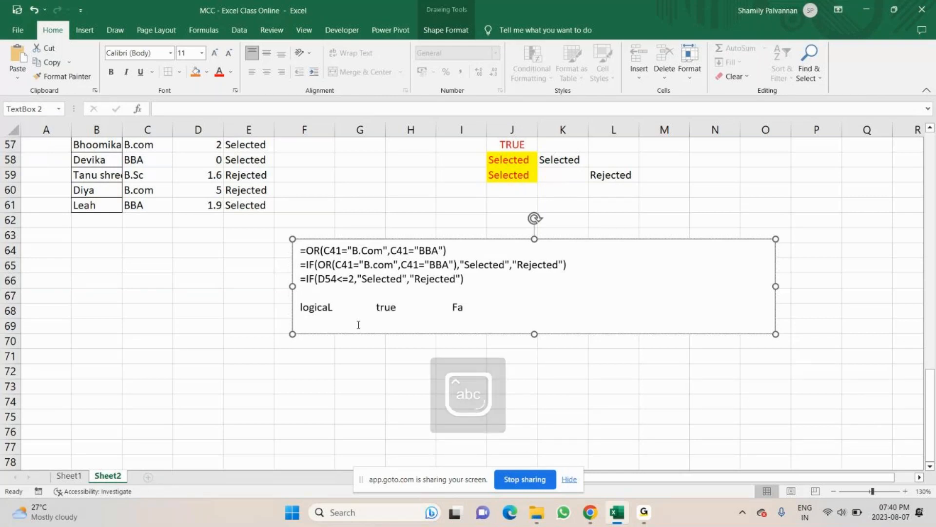
text(lse)
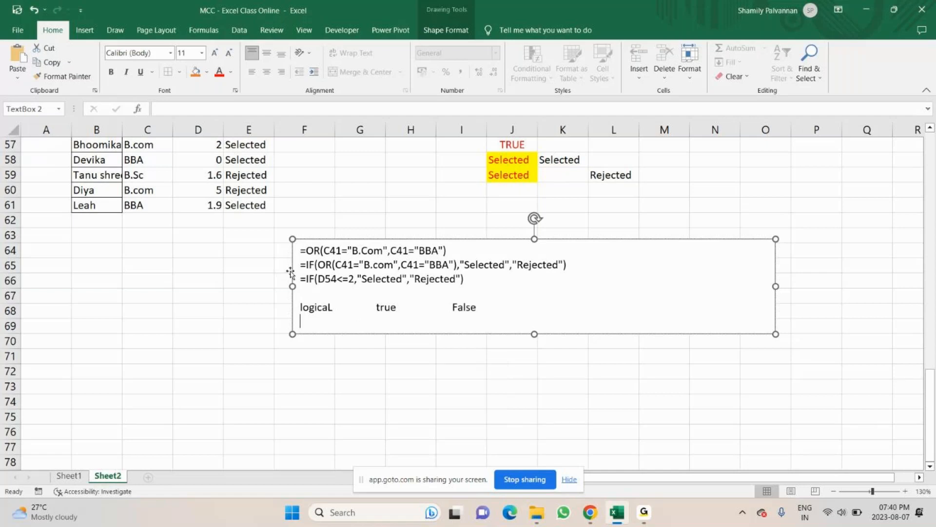
Copy the second formula without its equals sign to the line under the labels and extend the text box to about row 70
drag(316, 265, 605, 266)
key(ctrl+c)
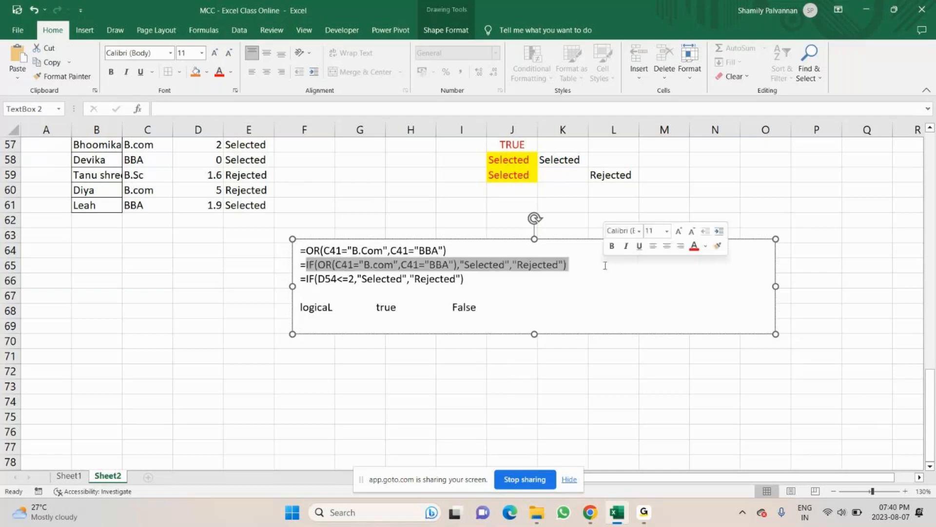
click(429, 318)
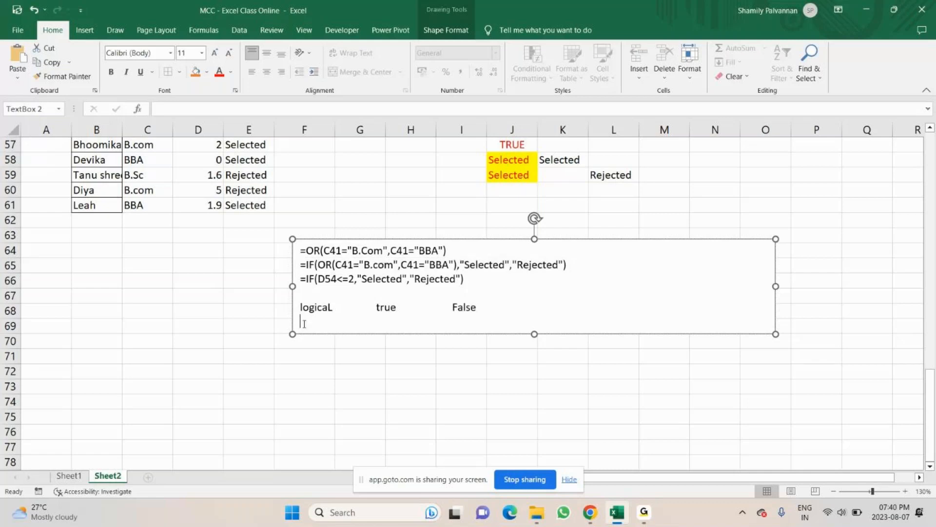
key(ctrl+v)
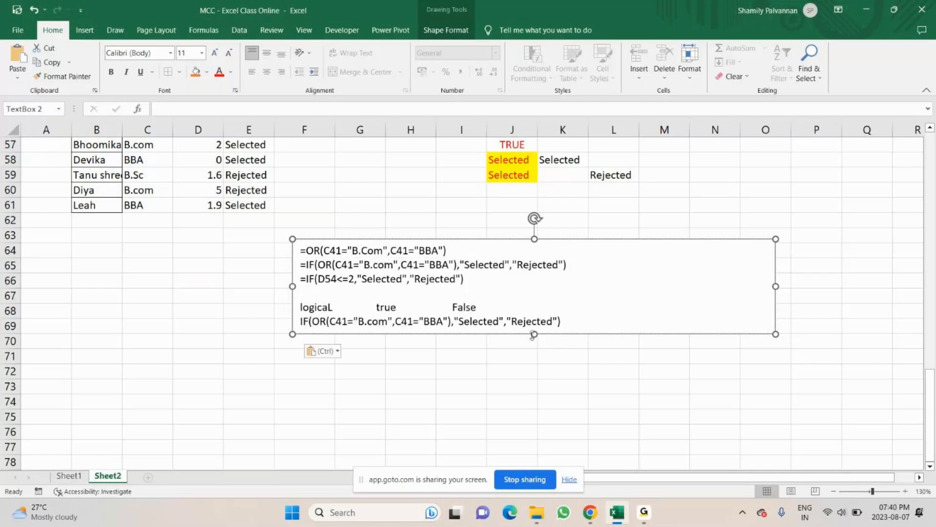
drag(533, 335, 533, 351)
Set the text box to No Fill and color both the copied formula's IF(OR(C41="B.com",C41="BBA"), part and the logicaL label red
drag(459, 321, 300, 325)
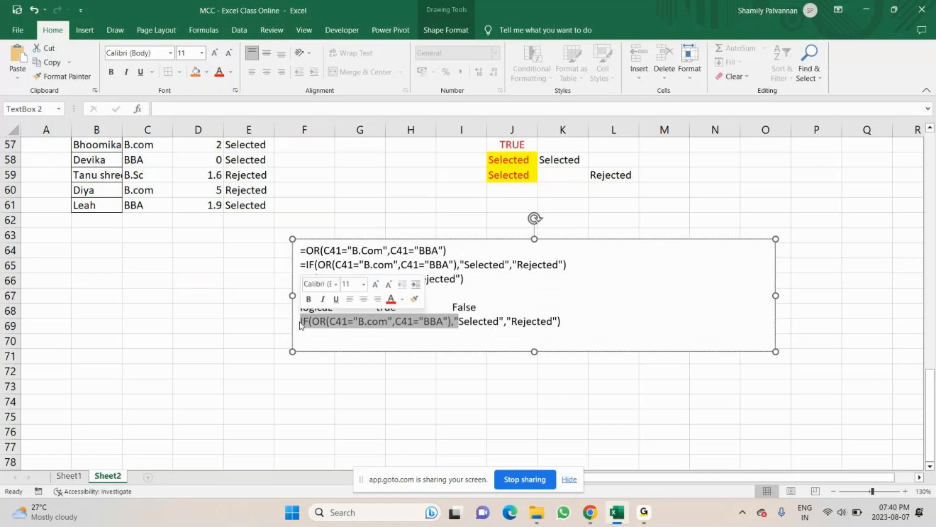
click(193, 73)
click(207, 71)
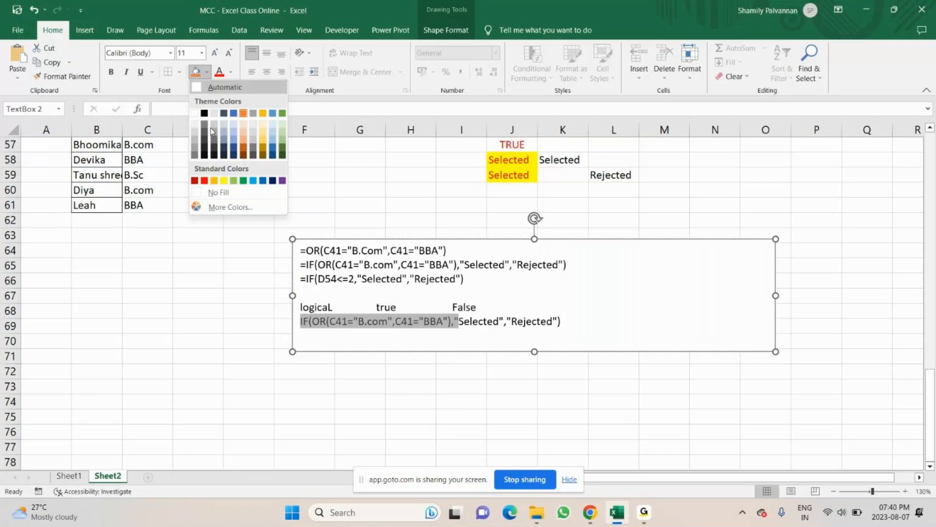
click(209, 192)
click(219, 72)
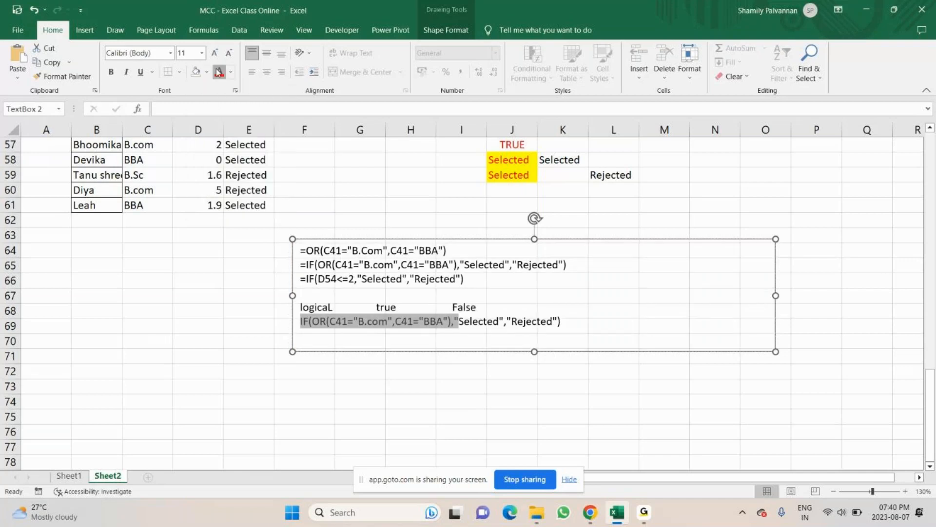
click(315, 307)
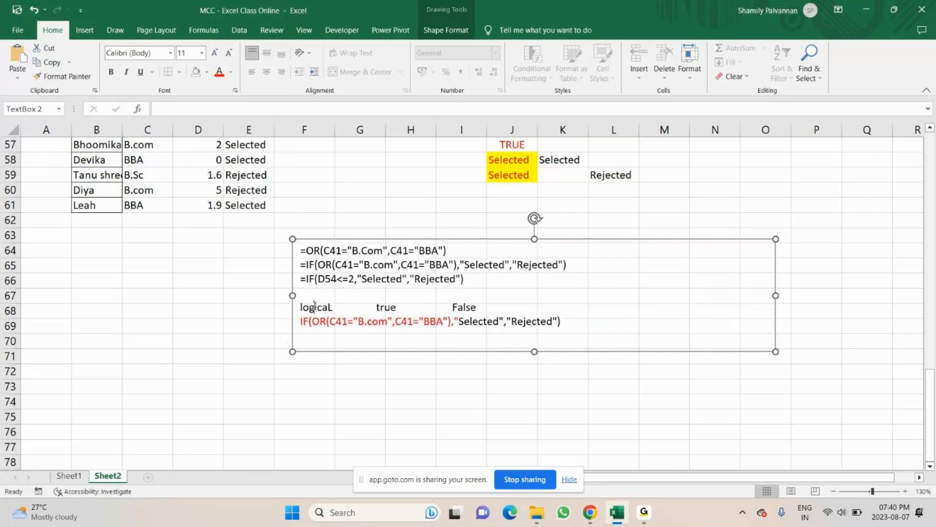
double_click(315, 306)
click(220, 72)
Color the "Selected" argument of the copied formula and the true label green
drag(443, 321, 502, 321)
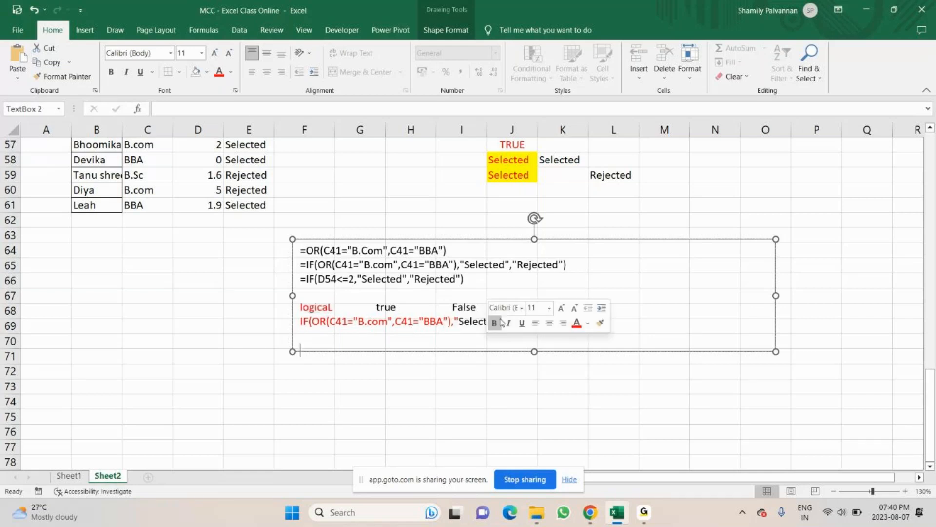
key(Left)
drag(511, 322, 458, 326)
key(shift+Left)
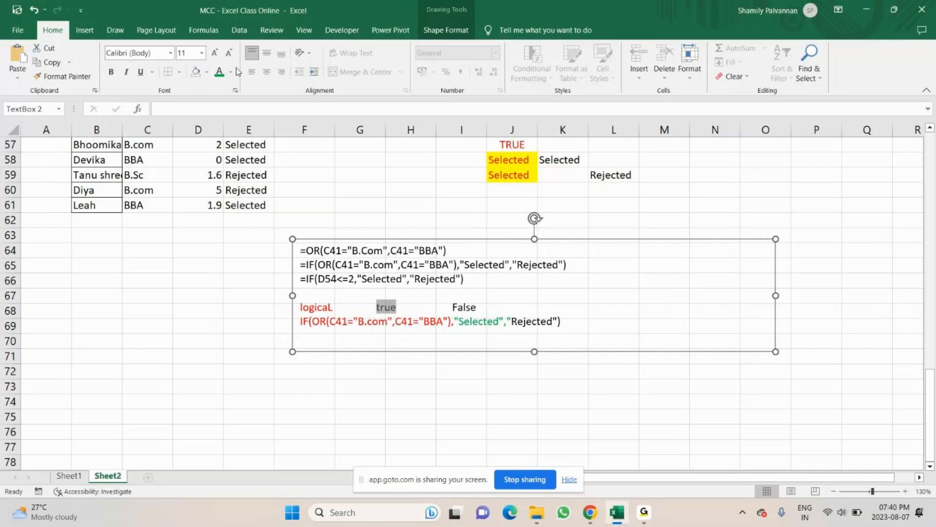
click(220, 75)
Color the "Rejected") part of the copied formula and the False label blue
click(463, 307)
drag(529, 331, 513, 322)
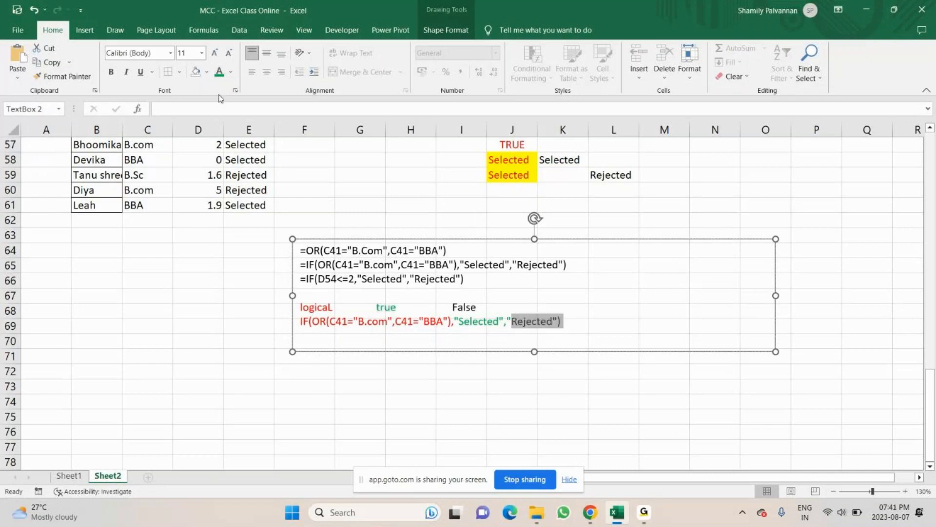
click(231, 72)
click(249, 174)
click(464, 307)
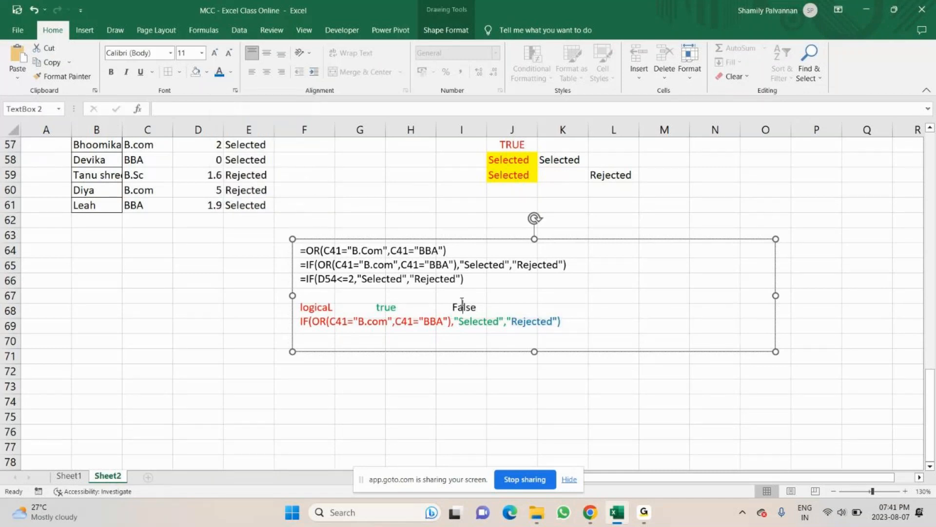
double_click(462, 305)
drag(506, 322, 512, 324)
click(220, 72)
Make the formula =IF(D54<=2,"Selected","Rejected") in the text box bold and dark gold
drag(301, 278, 463, 279)
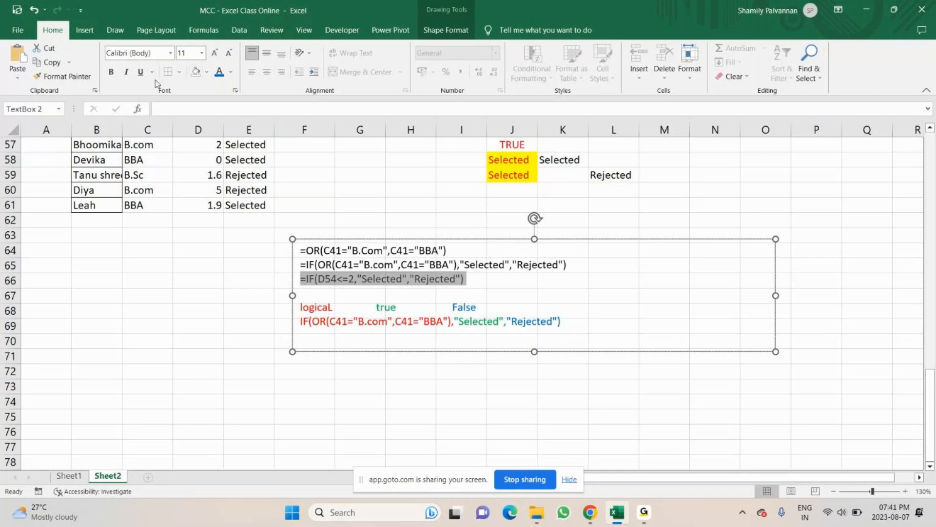
click(112, 73)
click(231, 72)
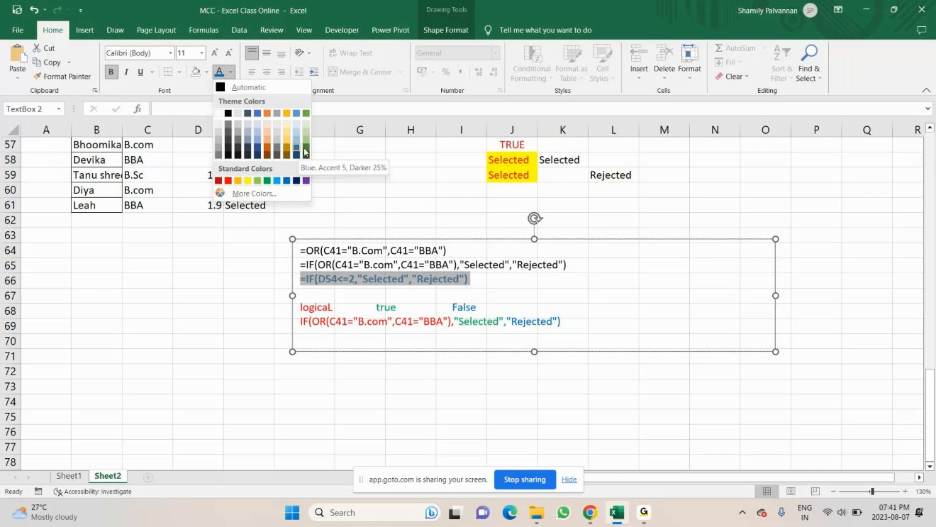
click(286, 151)
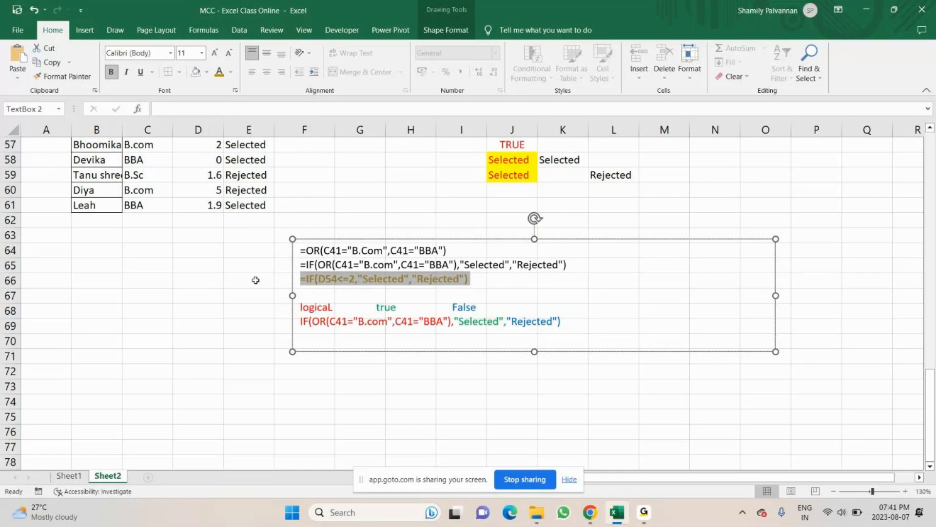
Switch to the GoTo meeting window in Chrome and turn off the microphone
click(590, 512)
click(549, 491)
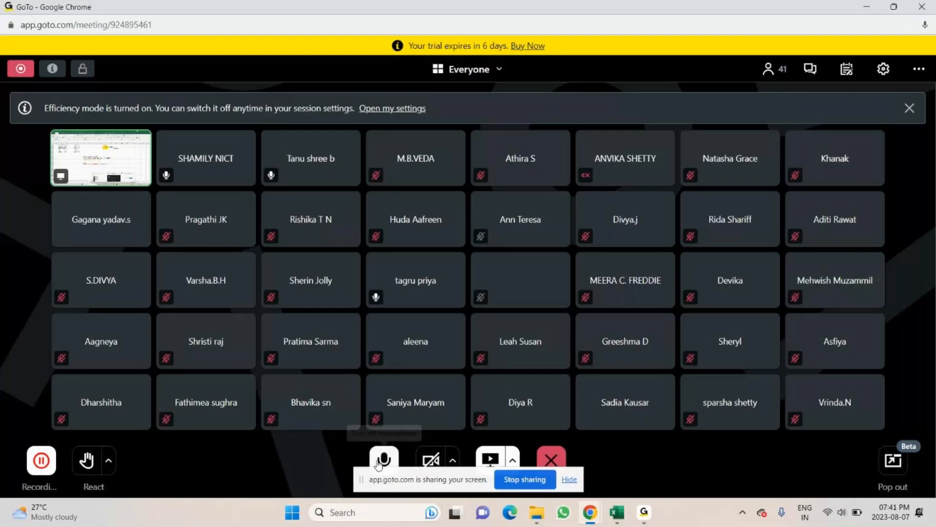
click(379, 463)
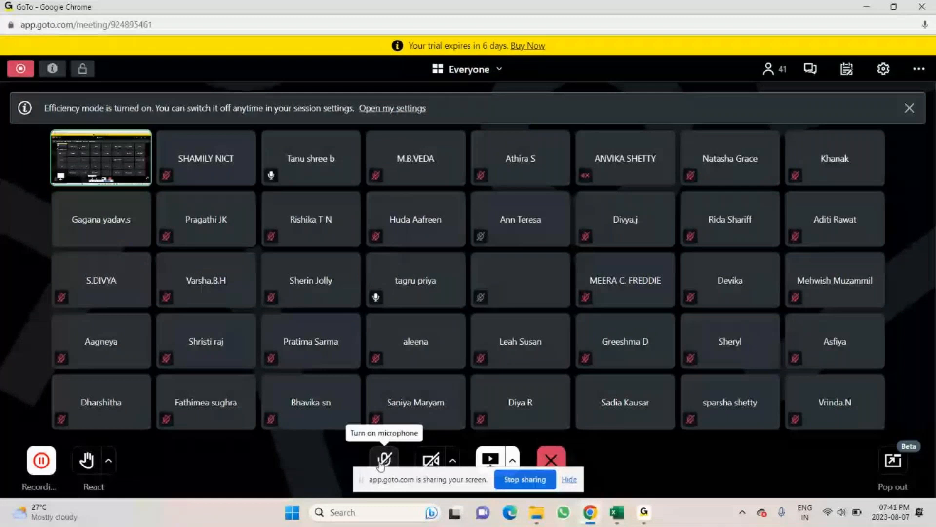
Switch back to Excel and replace the "Rejected") argument of the color-coded formula with IF(D54<=2,"Selected","Rejected")
click(616, 513)
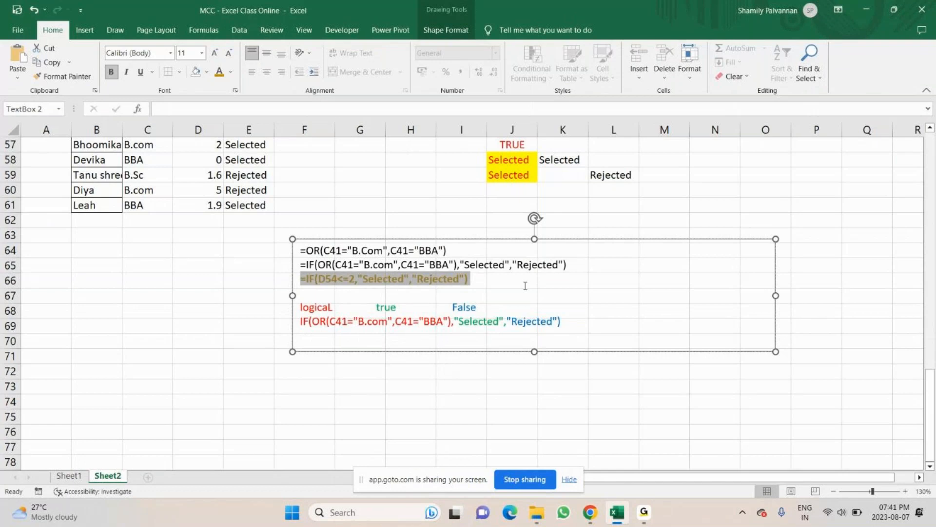
click(509, 321)
key(shift+End)
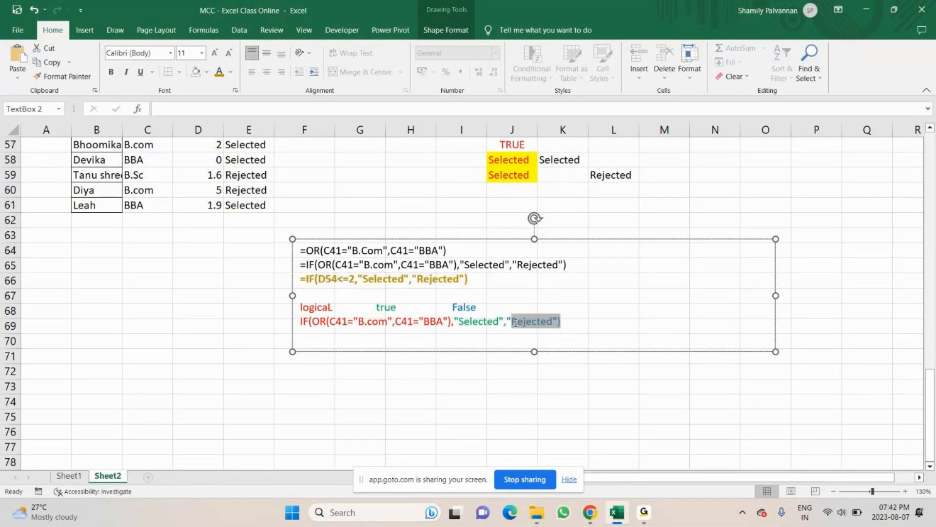
drag(514, 323, 532, 330)
key(BackSpace)
key(BackSpace)
text(=IF(D54<=2,"Selected","Rejected"))
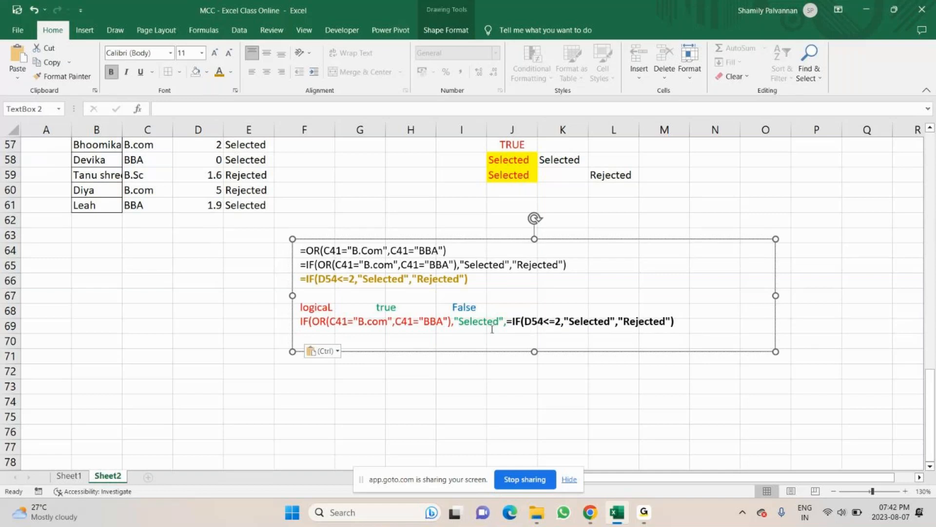
key(BackSpace)
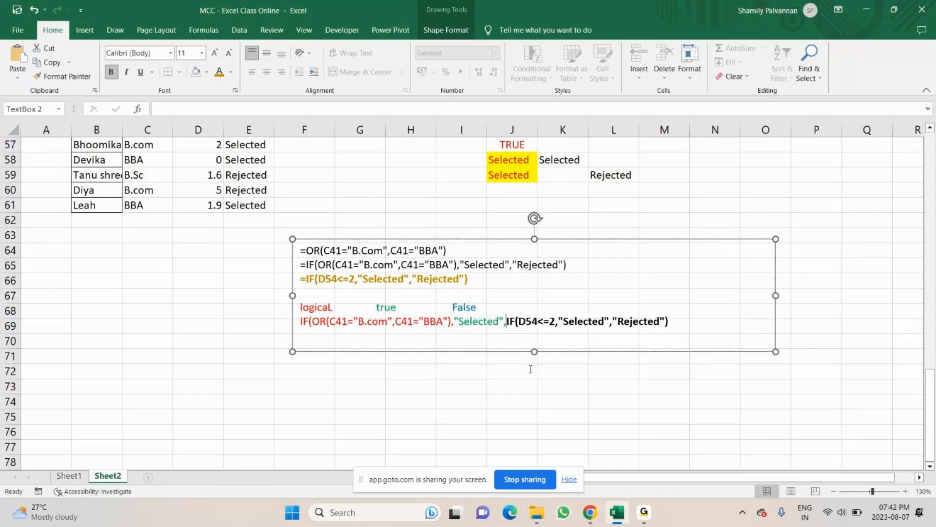
key(Return)
key(BackSpace)
Append ,"Rejected") to the end of the combined formula and extend the text box down to about row 73
click(676, 327)
click(478, 324)
click(617, 321)
click(674, 322)
text(,"Rejected")
key(Return)
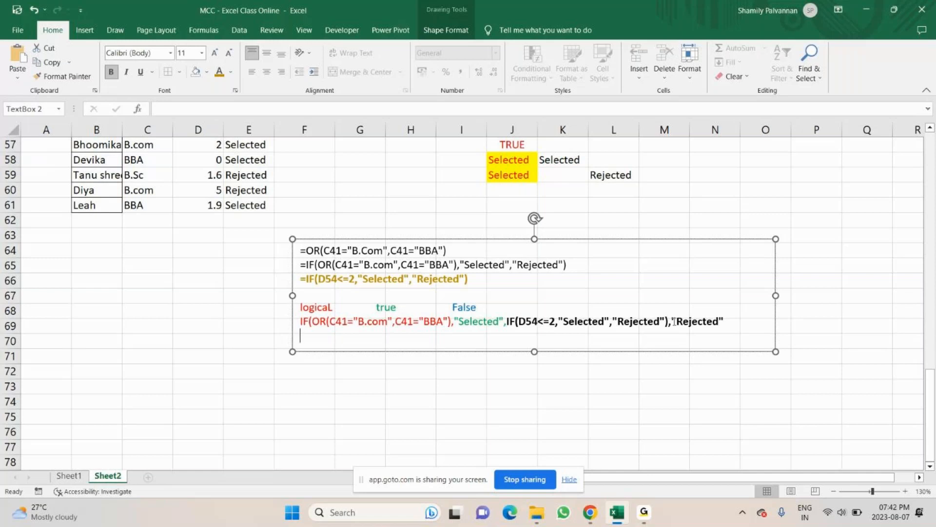
drag(535, 352, 535, 389)
click(732, 320)
text())
key(Return)
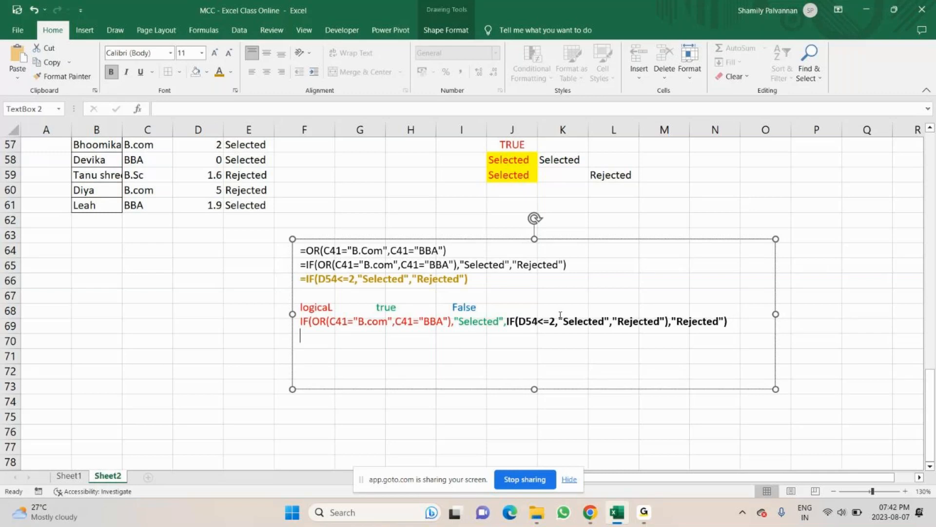
Color the nested IF(D54<=2,"Selected","Rejected"),"Rejected") part of the combined formula blue
double_click(452, 307)
drag(507, 322, 726, 318)
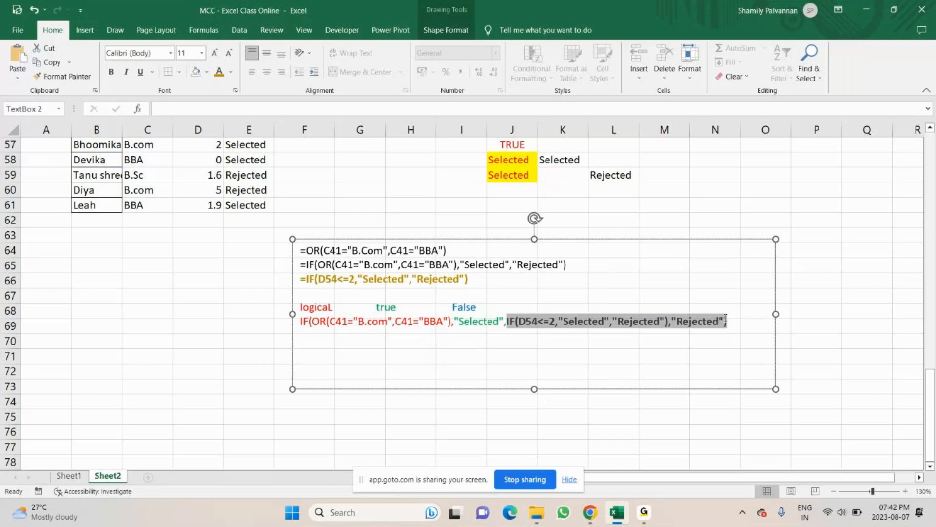
click(232, 75)
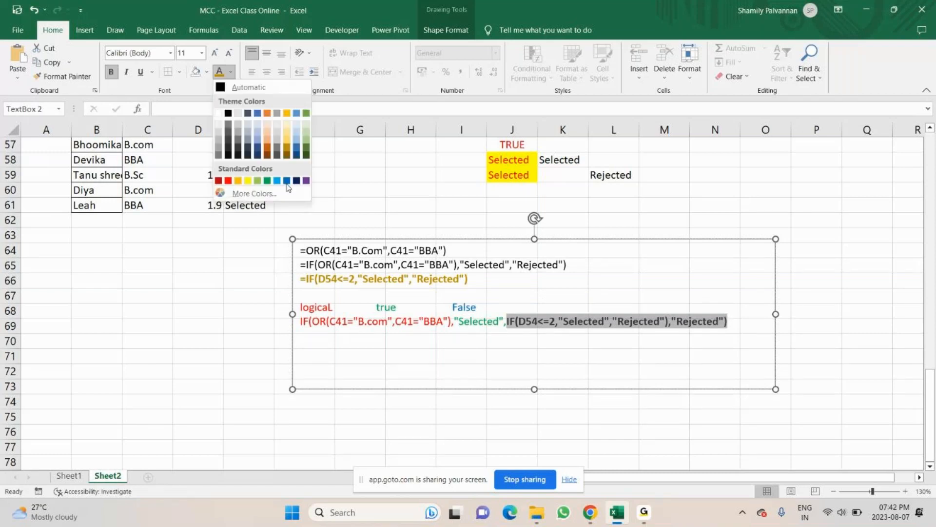
click(286, 181)
click(645, 374)
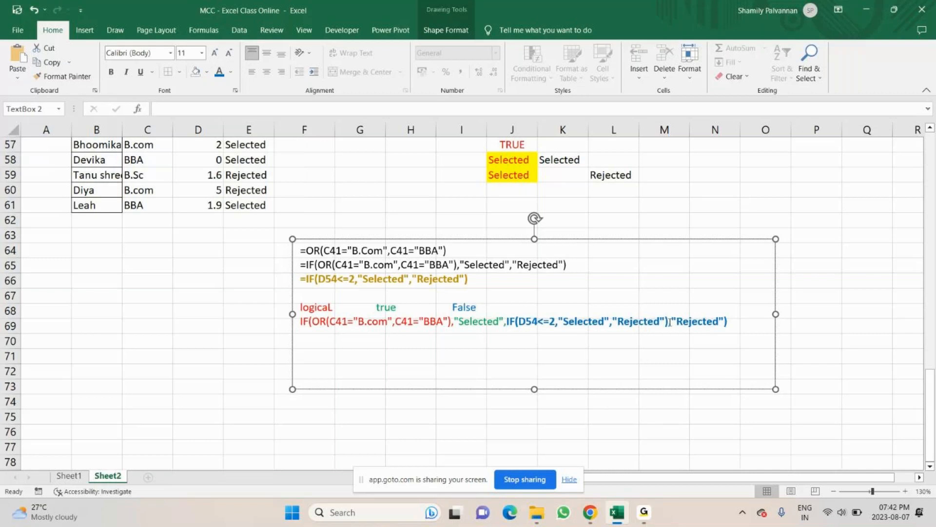
Set the final "Rejected") argument of the combined formula back to the automatic font color
drag(674, 319, 508, 323)
click(634, 332)
drag(727, 321, 674, 322)
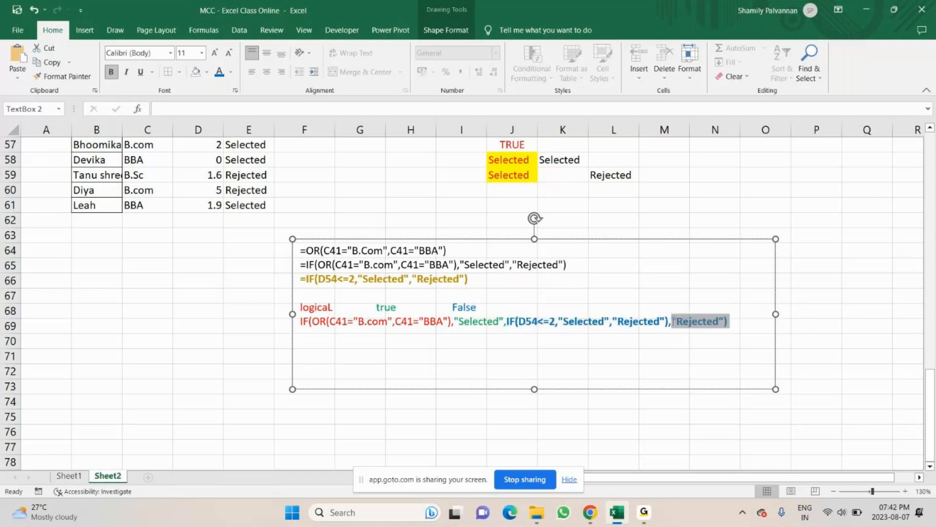
click(231, 71)
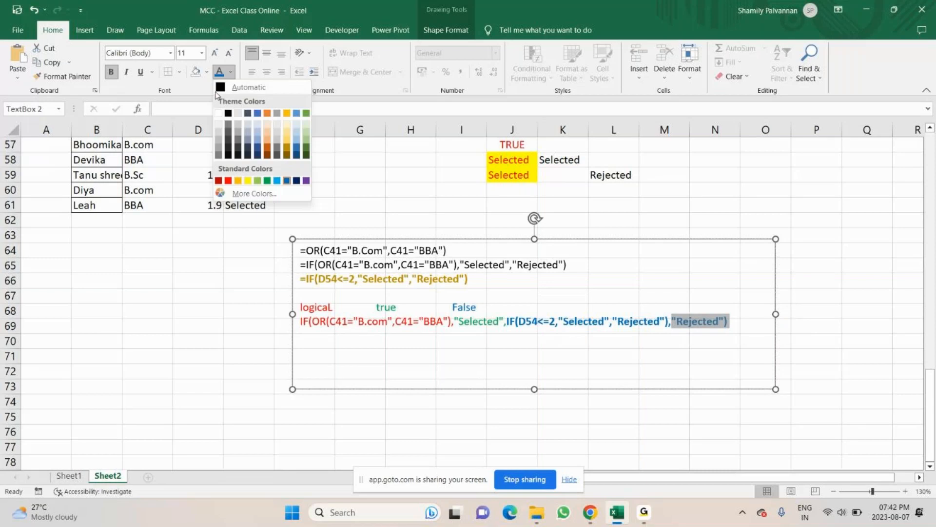
click(239, 86)
click(475, 368)
Delete the green "Selected" argument and its extra comma so the nested IF directly follows the OR condition
drag(299, 308, 445, 321)
drag(376, 308, 399, 308)
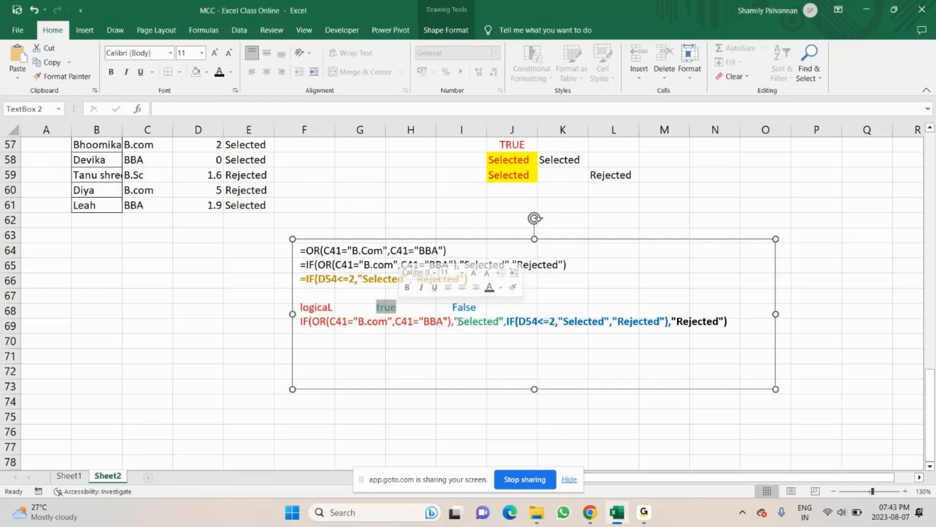
drag(458, 322, 489, 341)
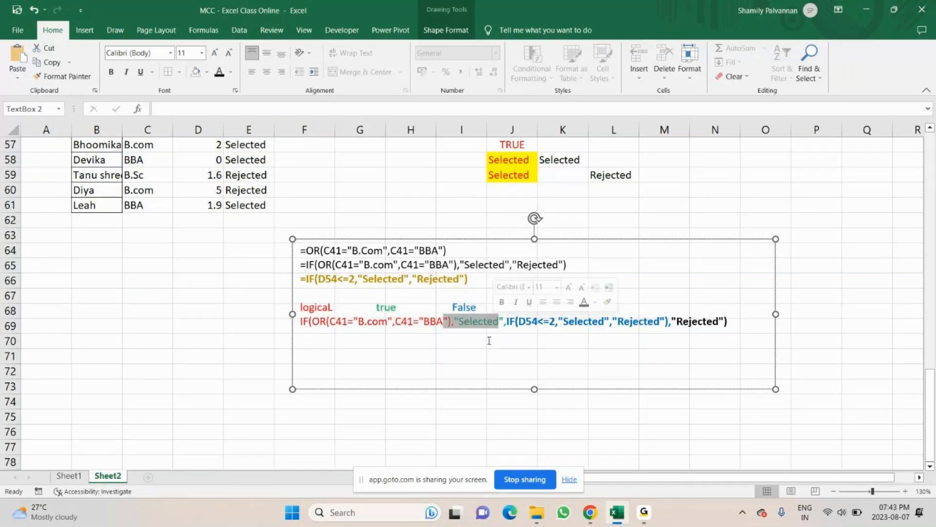
click(450, 356)
key(Return)
click(504, 323)
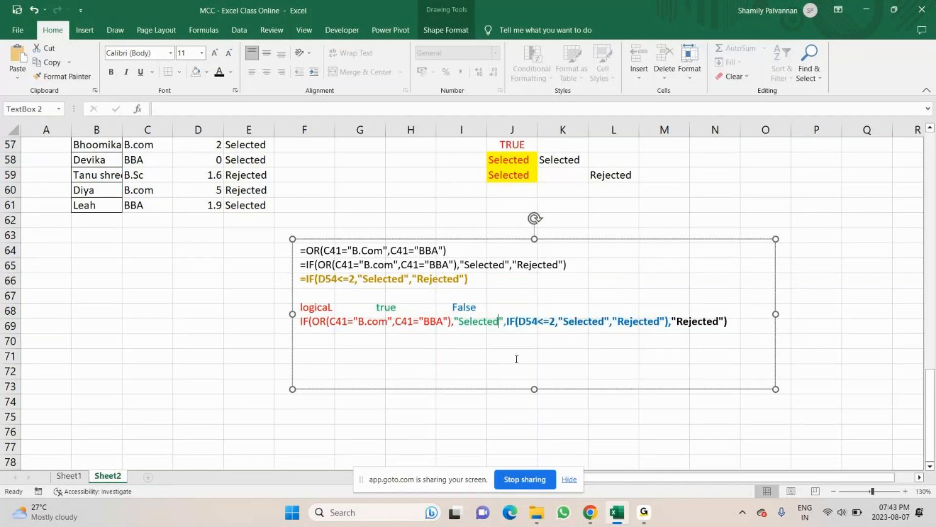
key(BackSpace)
key(BackSpace)
key(BackSpace)
key(BackSpace)
key(BackSpace)
key(BackSpace)
key(BackSpace)
key(BackSpace)
key(BackSpace)
key(BackSpace)
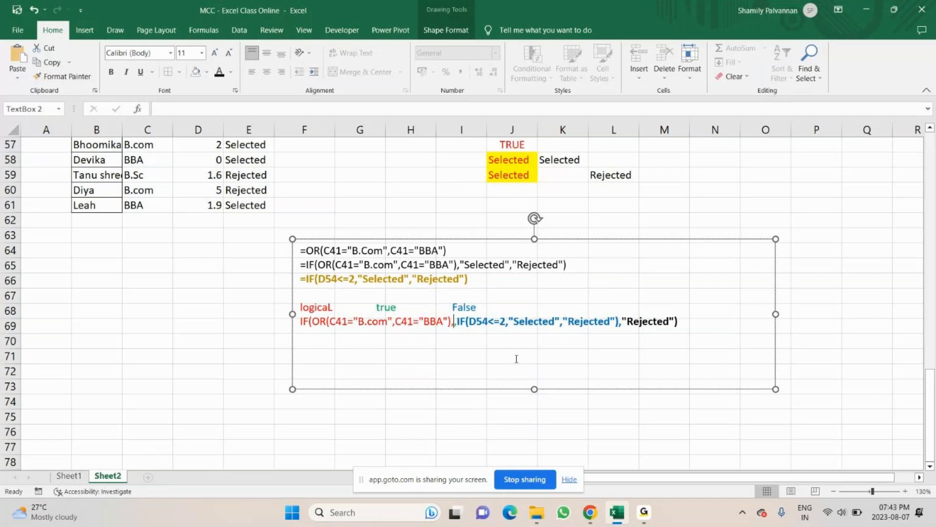
key(BackSpace)
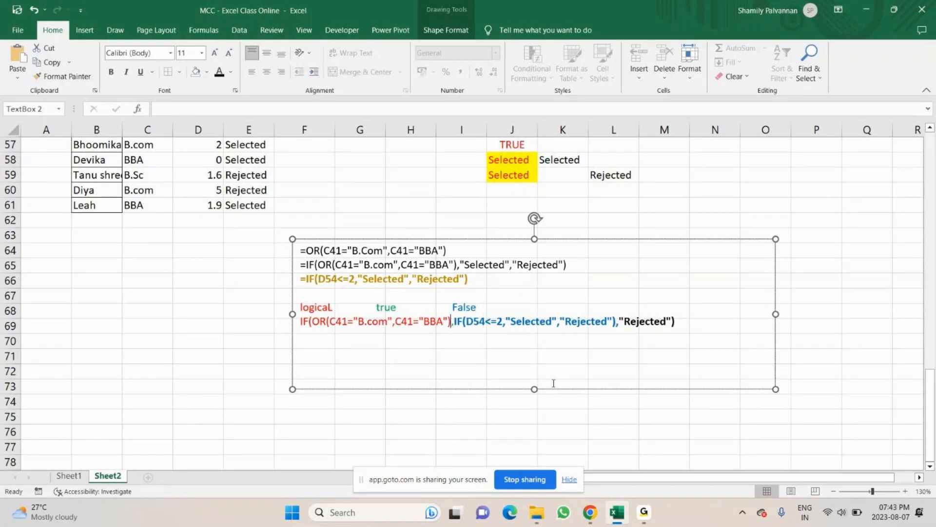
Color the nested IF(D54<=2,"Selected","Rejected") part of the combined formula green to match the true label
click(649, 324)
click(667, 321)
drag(299, 321, 637, 322)
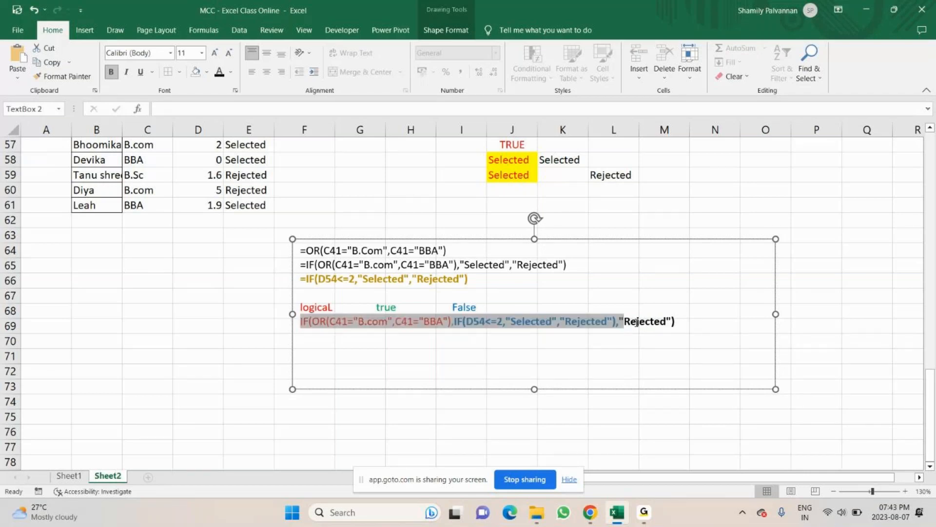
click(505, 345)
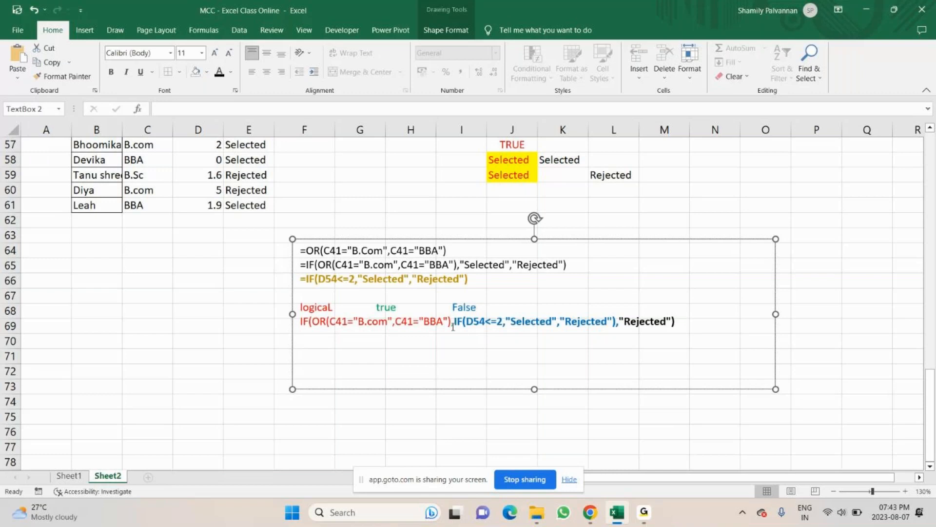
drag(453, 323, 624, 322)
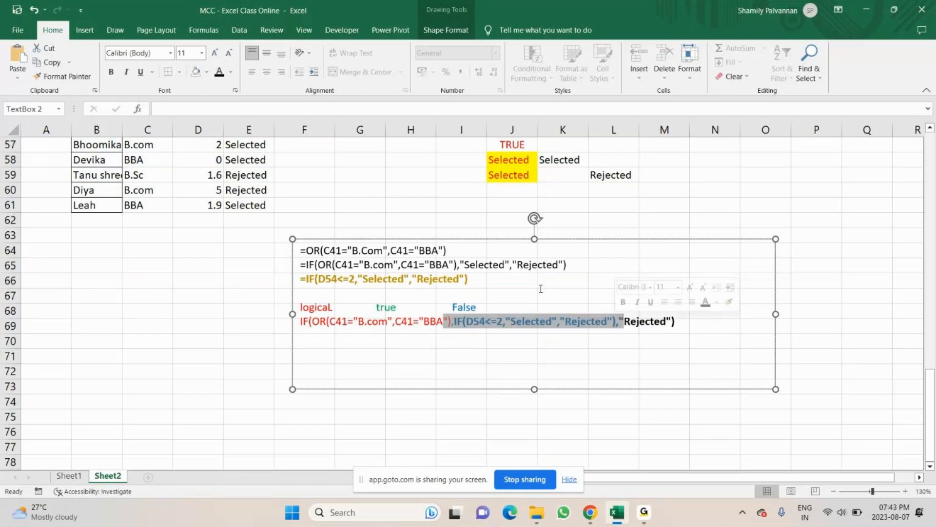
click(231, 72)
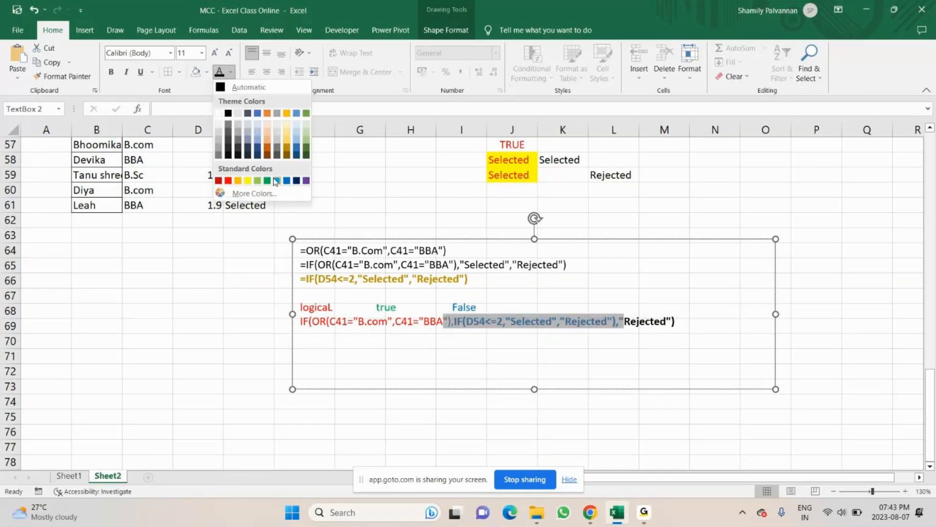
click(276, 181)
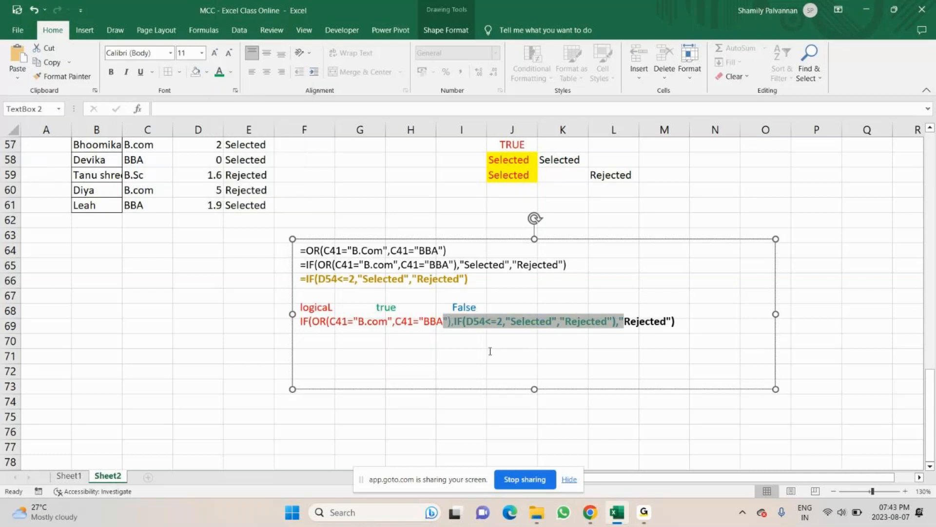
click(491, 349)
drag(675, 321, 625, 323)
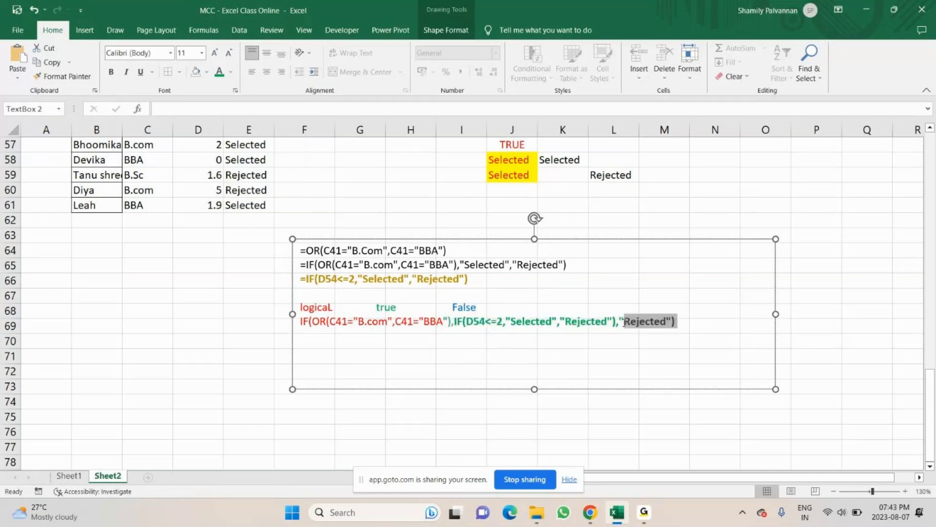
click(232, 72)
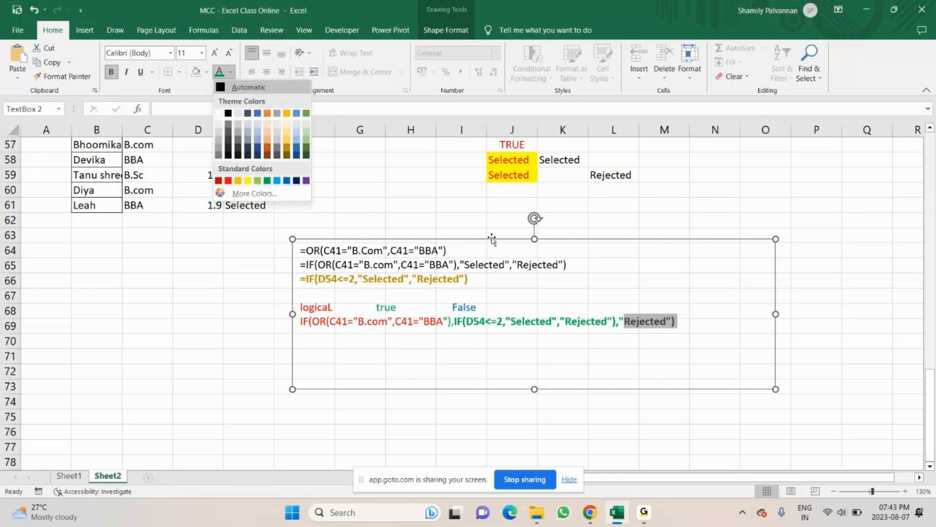
click(461, 220)
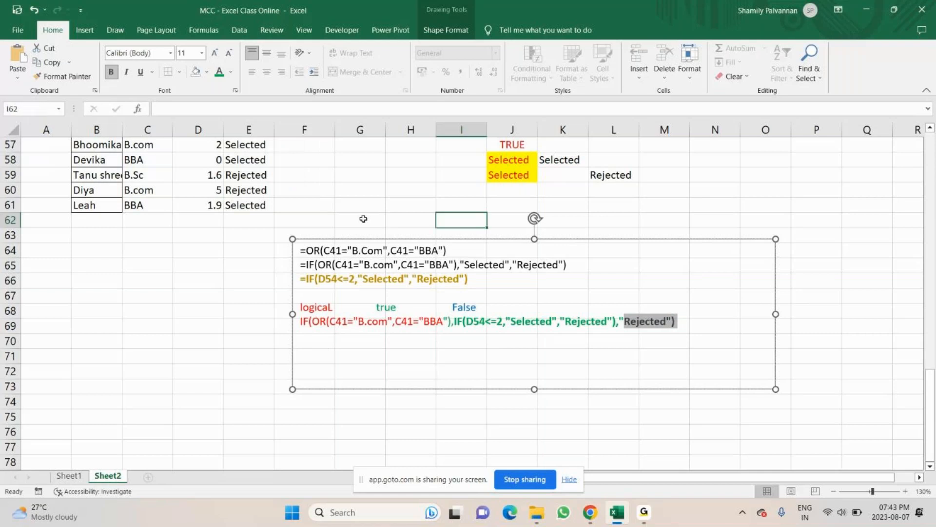
Examine the logical test, value-if-true and value-if-false arguments of the nested formula in cell E54
scroll(364, 219, up, 3)
double_click(243, 235)
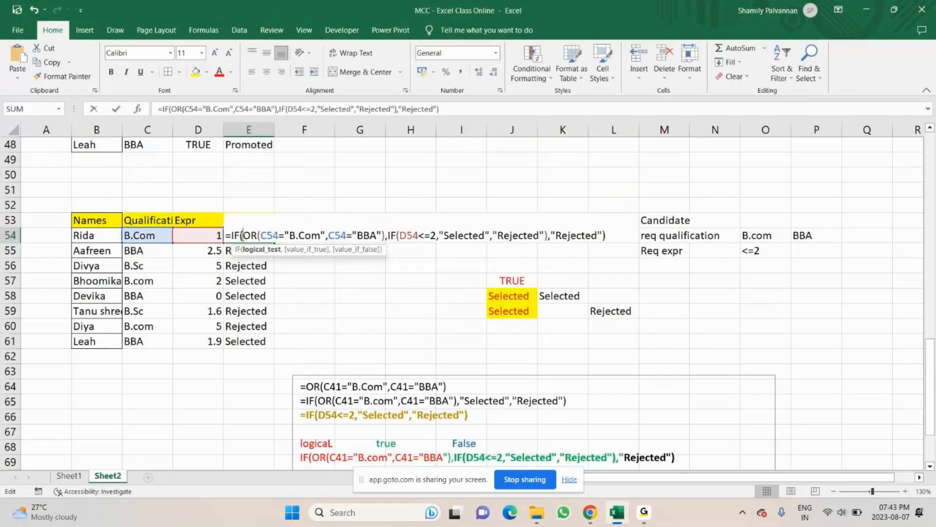
click(259, 249)
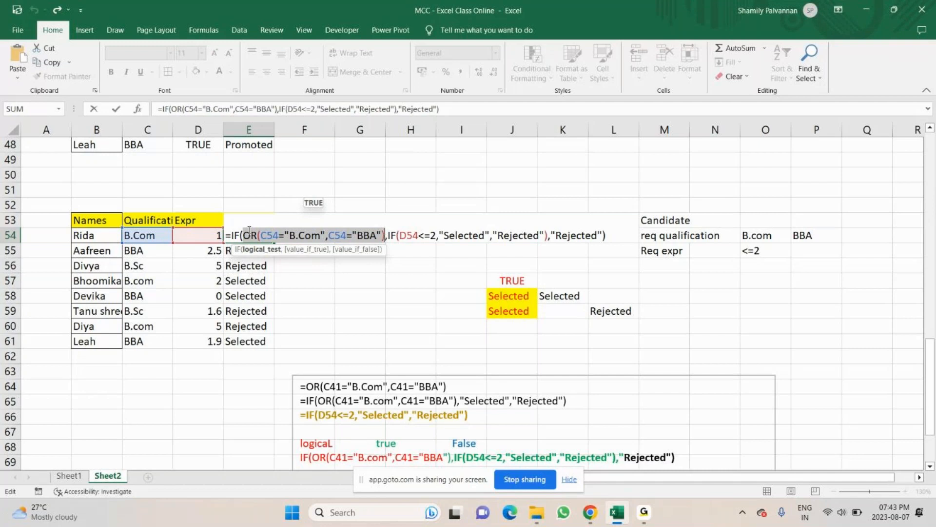
click(308, 250)
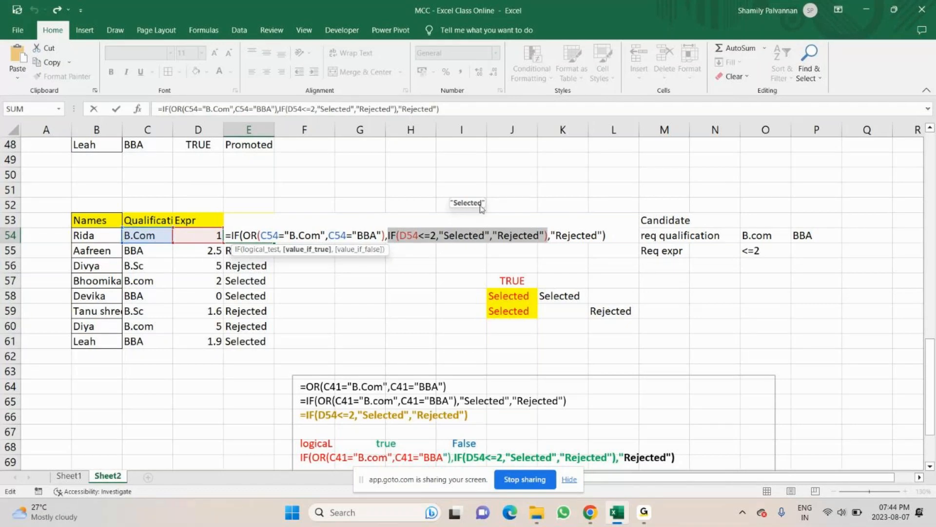
double_click(563, 236)
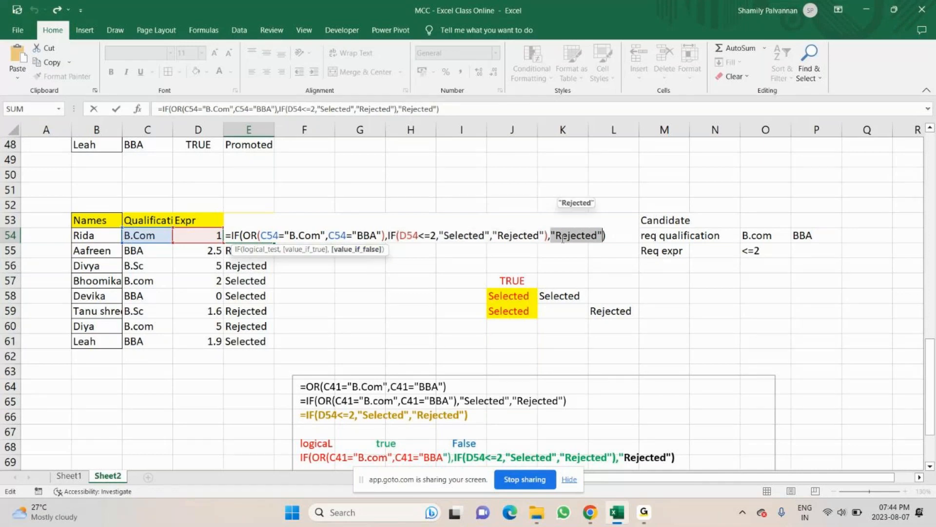
key(Return)
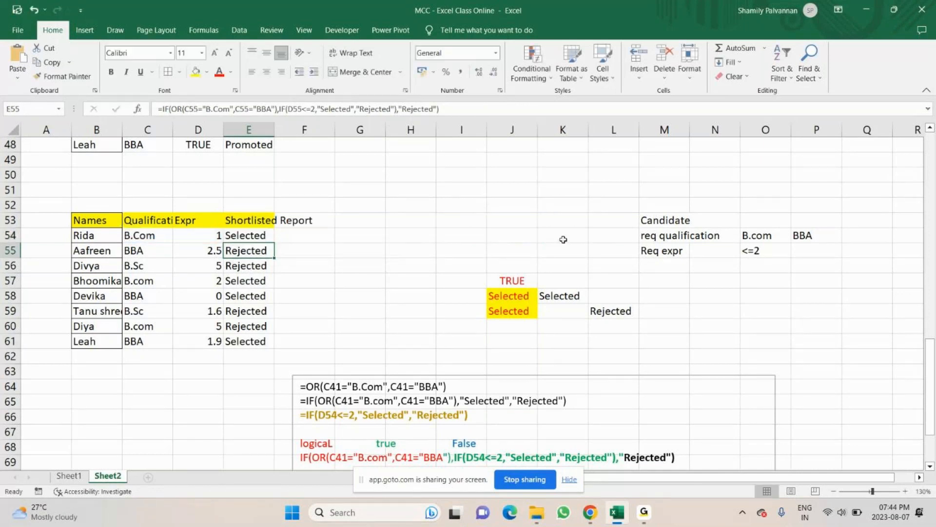
key(Up)
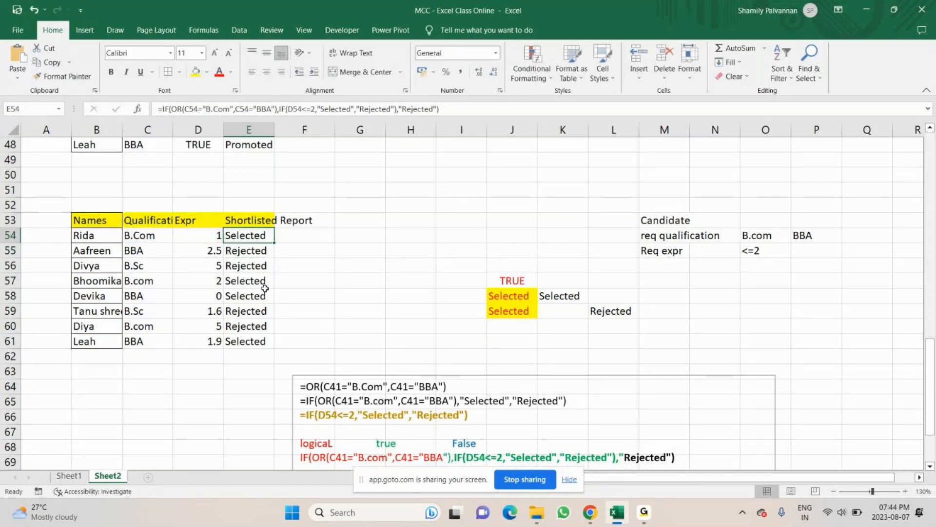
Add a Grade column header in cell N16, beside the Result column of the marks table
scroll(264, 288, up, 7)
scroll(266, 310, up, 3)
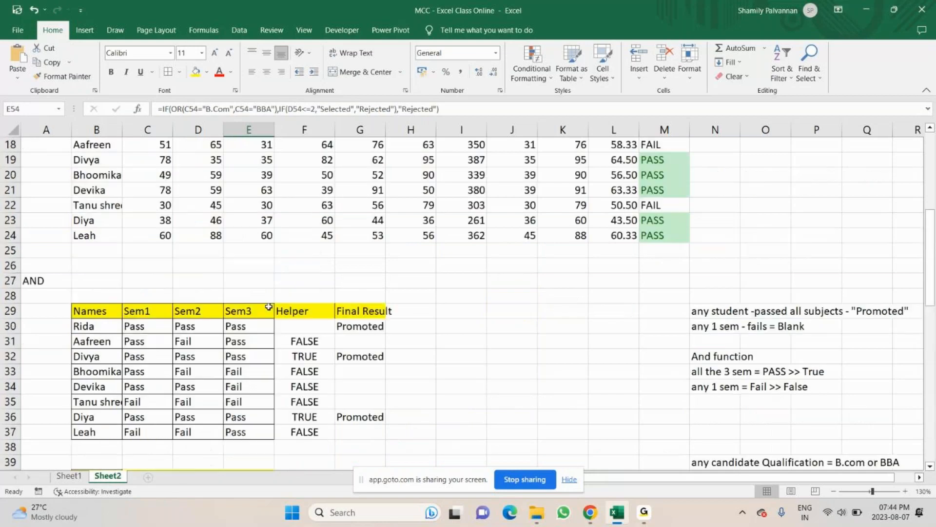
scroll(268, 308, up, 2)
drag(664, 206, 659, 327)
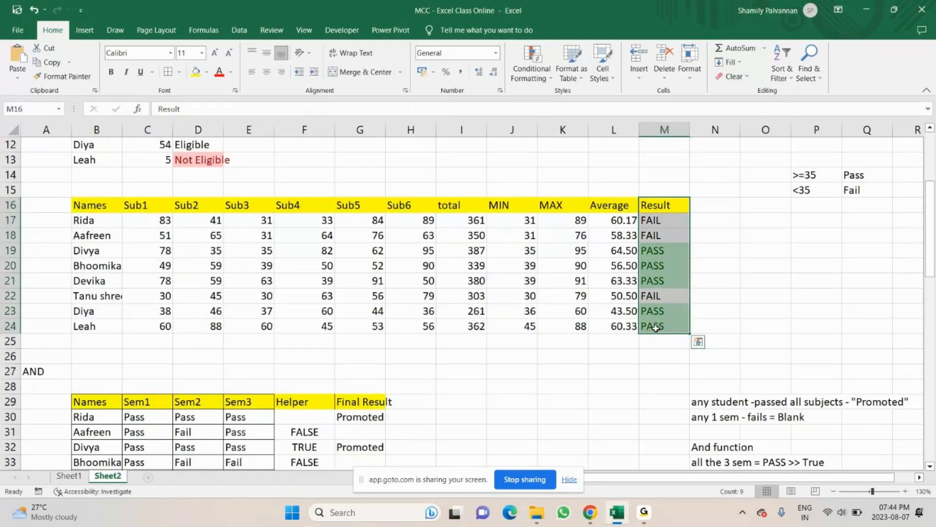
click(721, 210)
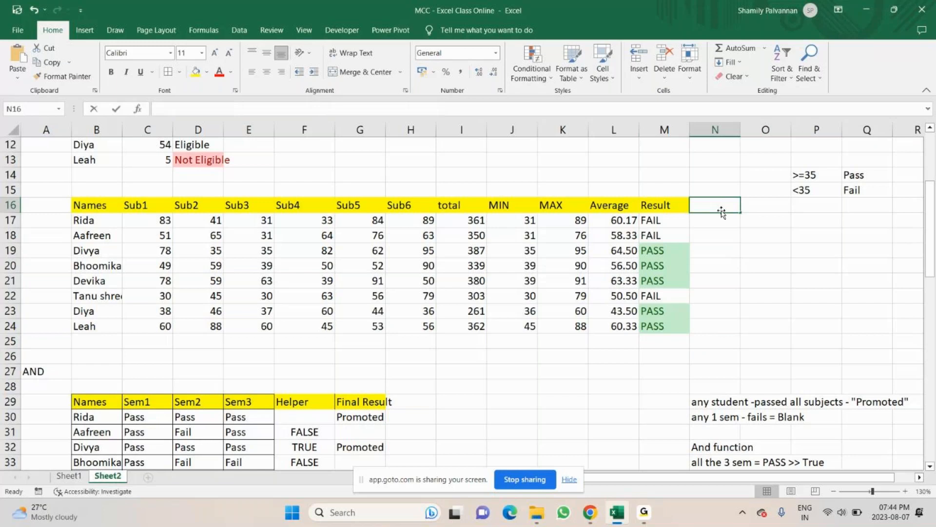
text(GrAAD)
key(BackSpace)
key(BackSpace)
key(BackSpace)
key(Caps_Lock)
text(ade)
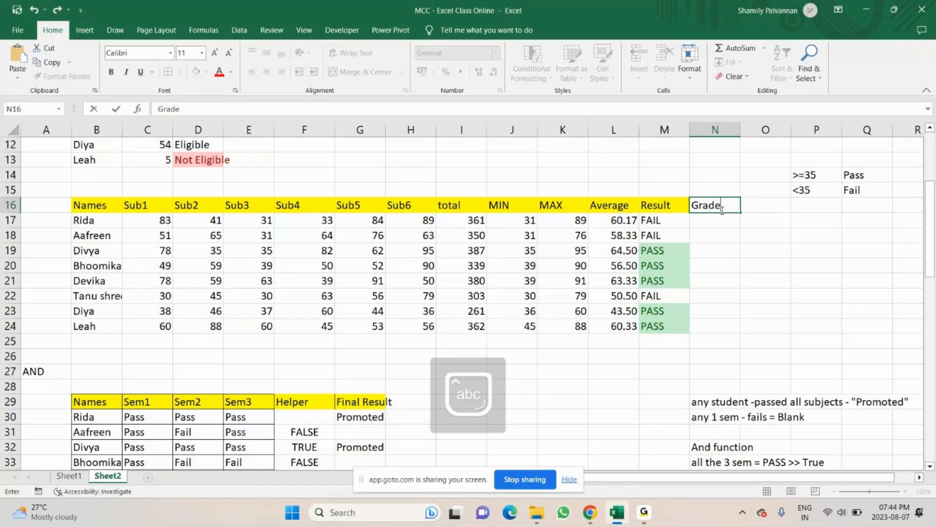
key(Return)
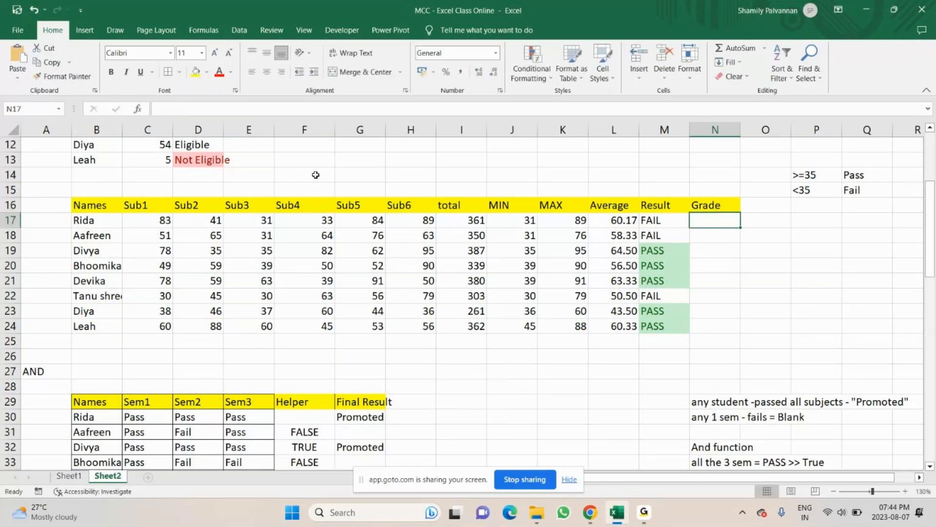
Enter the heading "A Grade" in cell G12, above the marks table
double_click(349, 147)
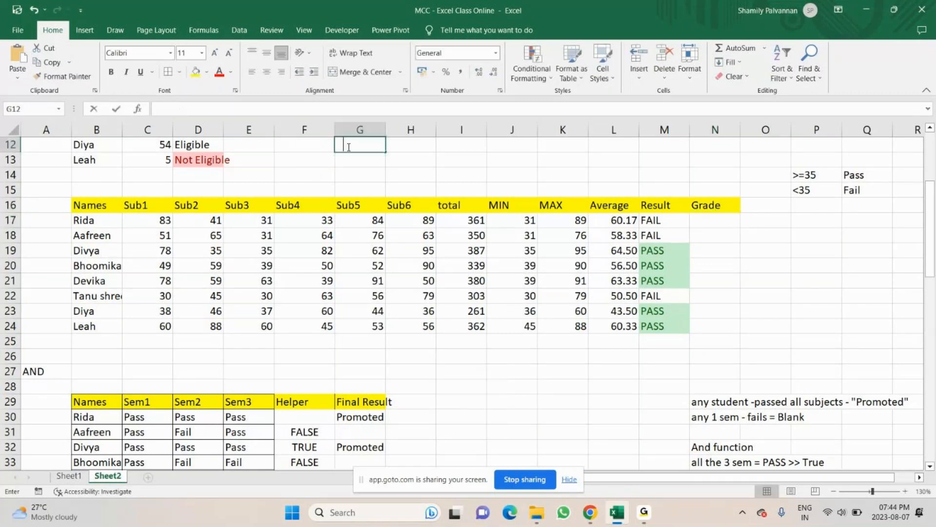
text(A)
key(Tab)
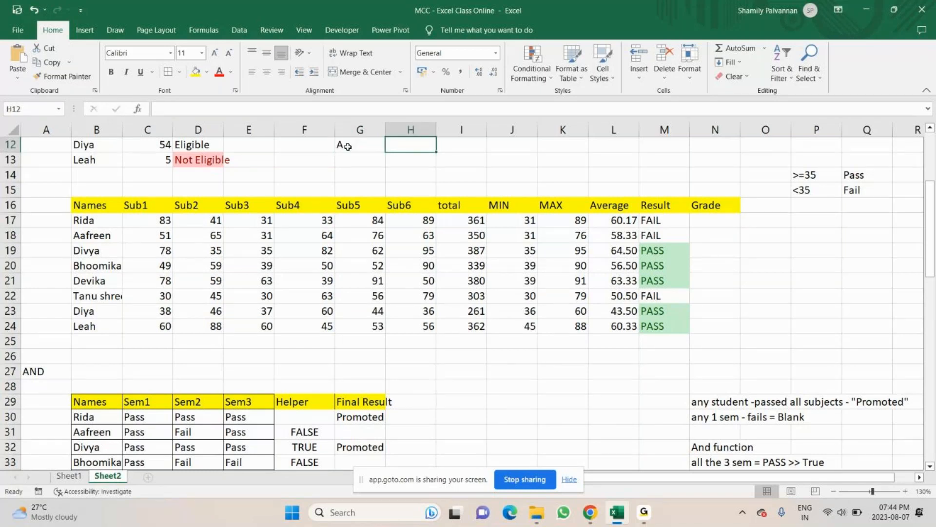
double_click(348, 146)
text(Grag)
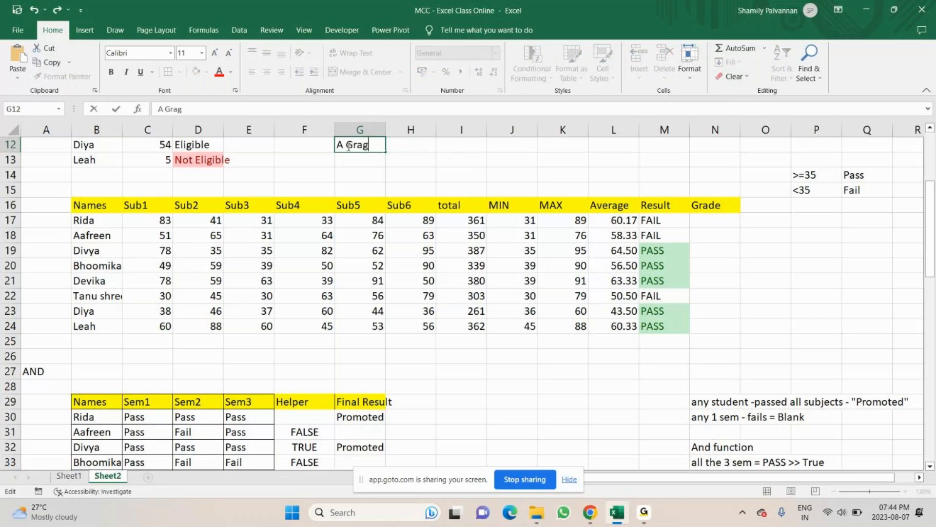
key(BackSpace)
text(de)
key(Tab)
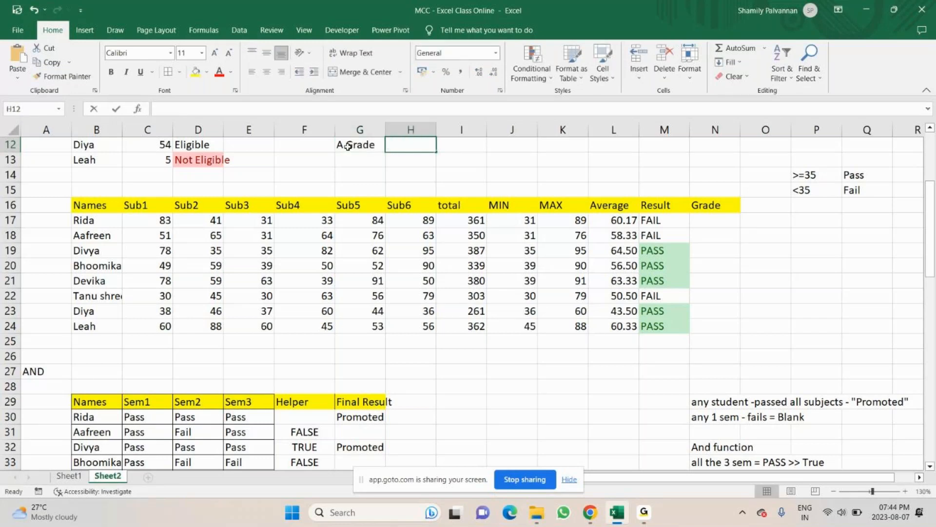
Fill H12, I12 and J12 with the headings "B Brade", "C Grade" and "D Grade"
text(B Brag)
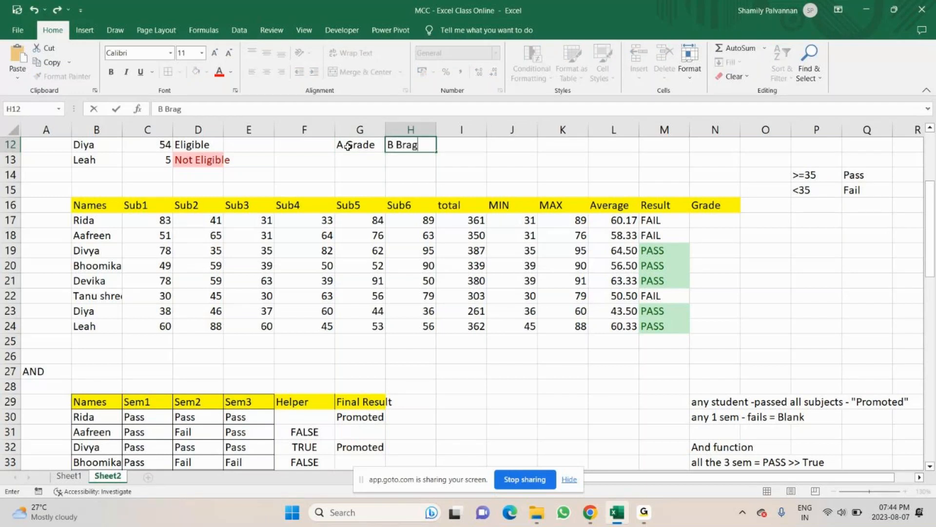
key(BackSpace)
text(de)
key(Tab)
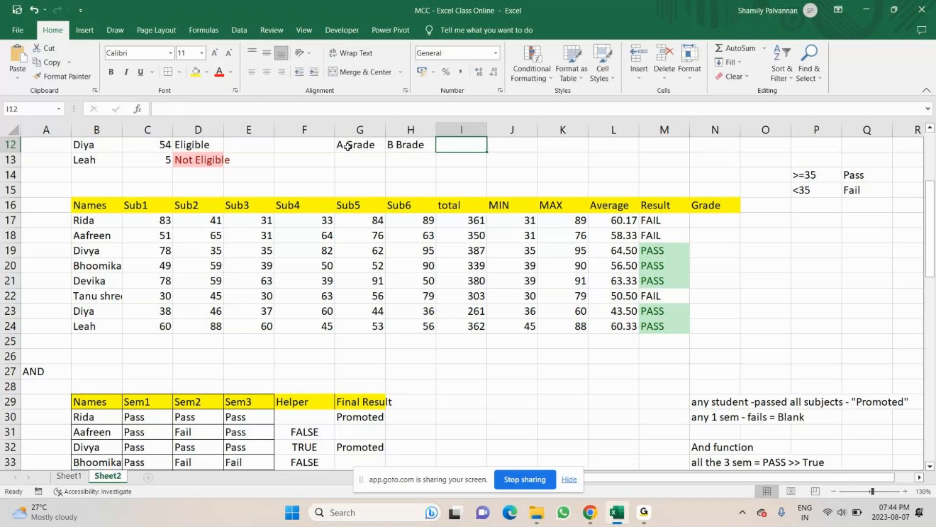
text(C)
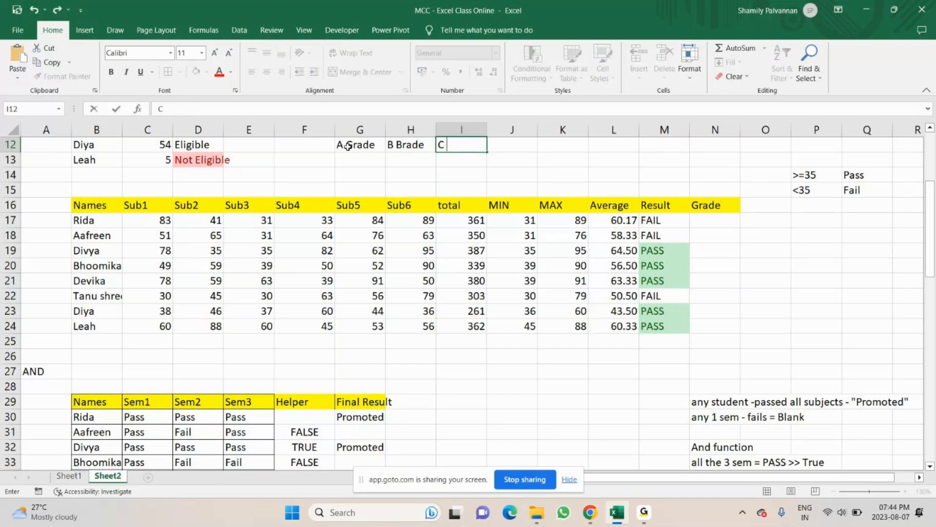
text( Grade)
key(Tab)
text(D)
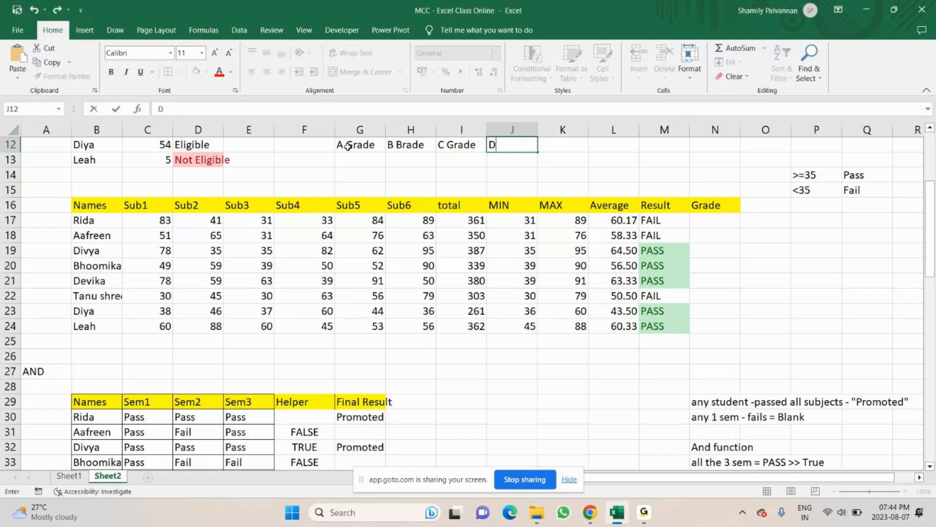
text( Grade)
key(Return)
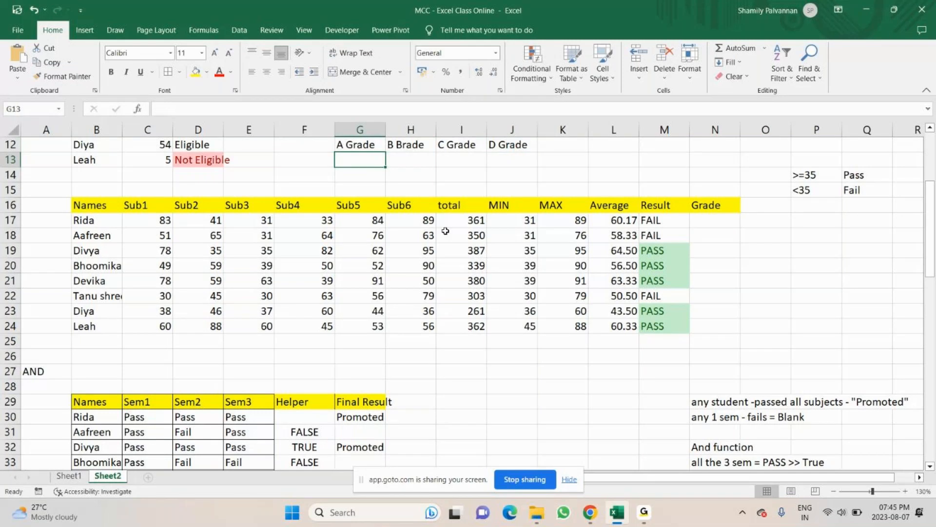
Record 600 in cell M12 as the maximum total for the six subjects
drag(130, 205, 414, 282)
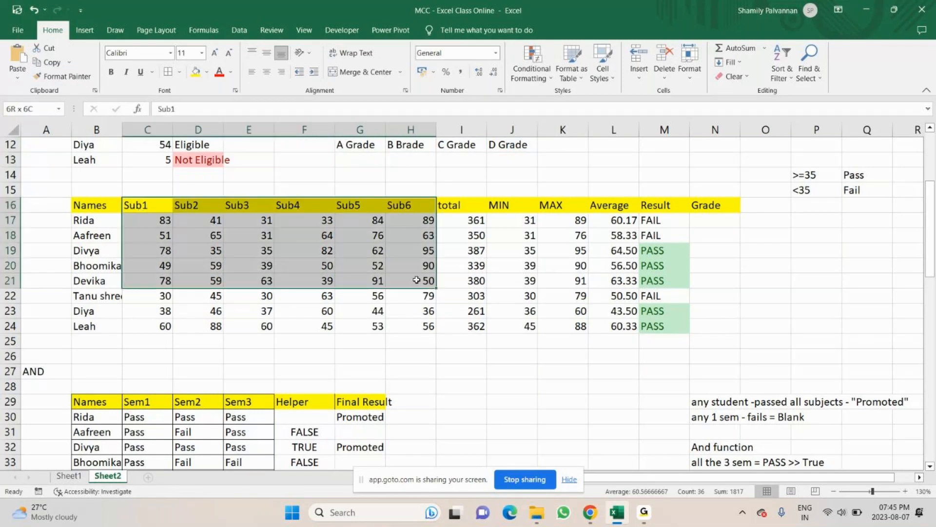
double_click(651, 146)
text(600)
key(Return)
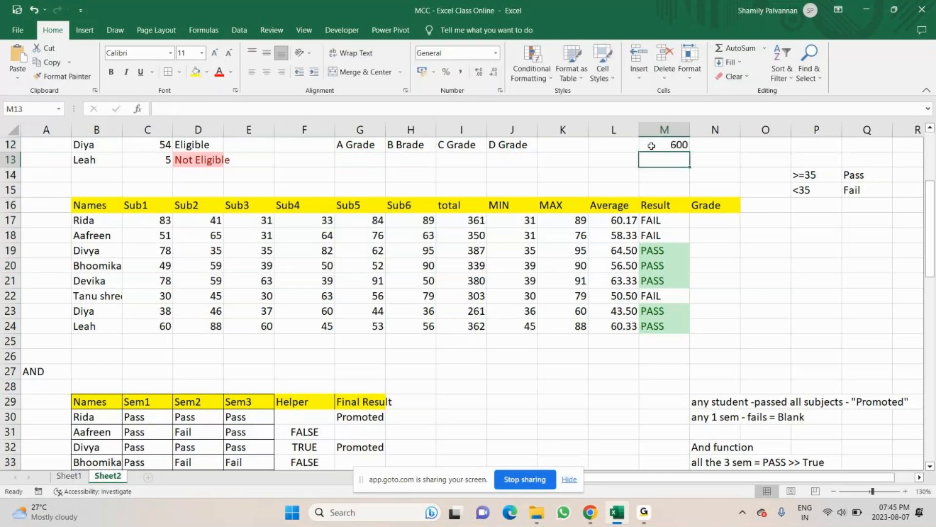
Change the Sub4 marks in the marks table to 83 in cell F17 and 40 in cell F23
click(350, 159)
drag(475, 221, 468, 328)
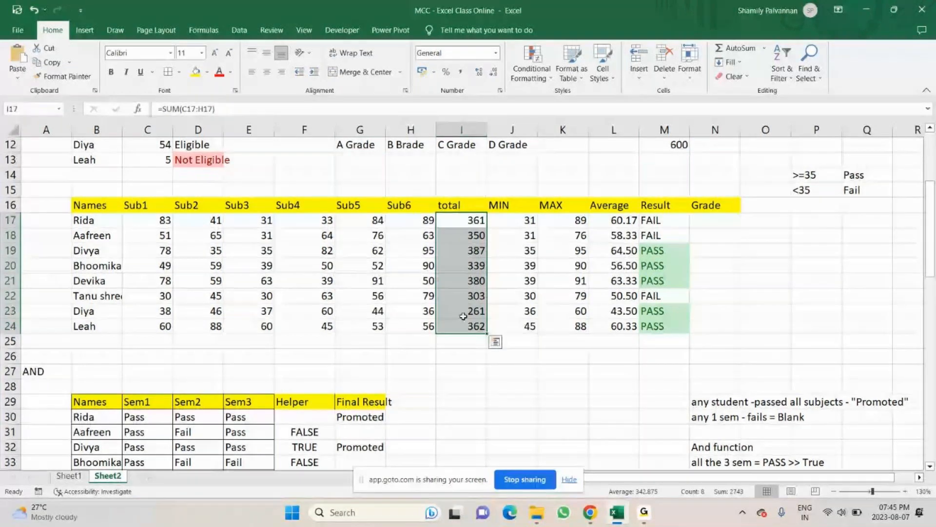
click(309, 220)
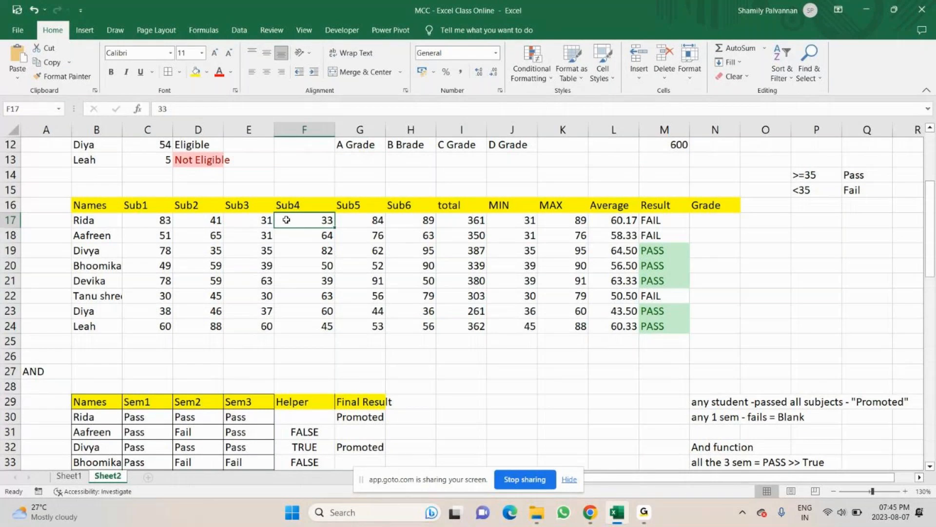
text(83)
key(Return)
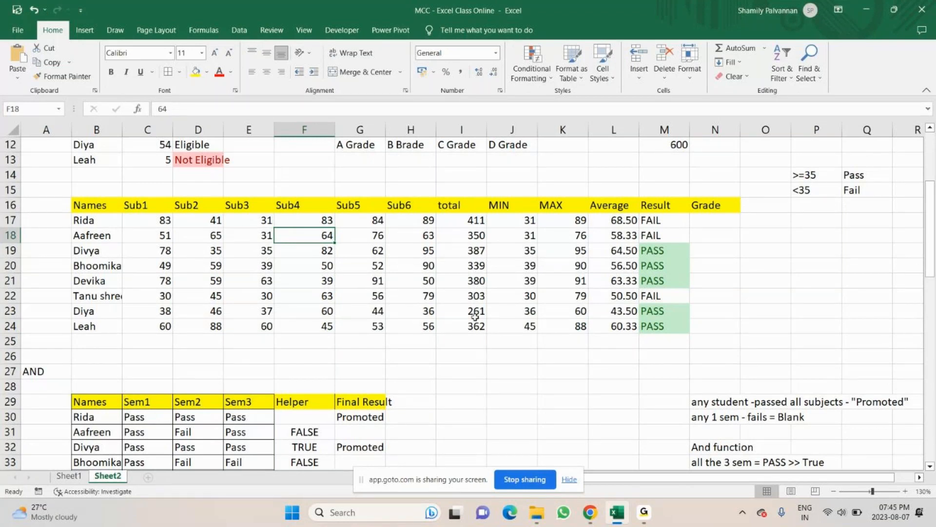
click(324, 313)
text(40)
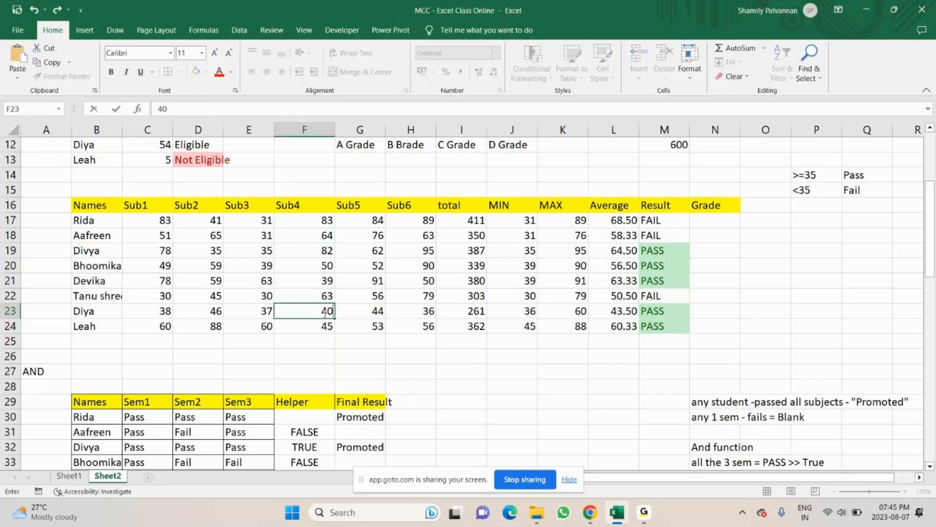
key(Return)
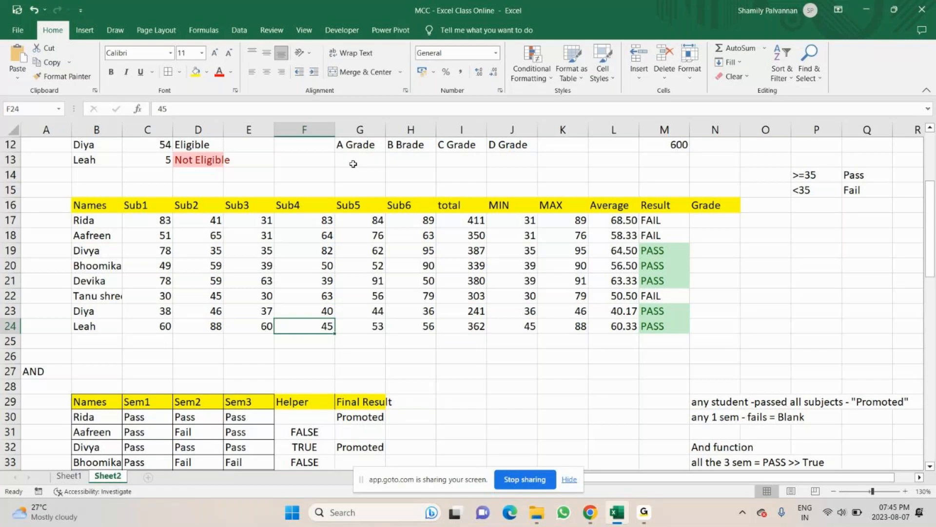
Enter the grade criteria >400, >350, >300 and <250 in G13:J13, beneath the A to D grade headings
double_click(353, 161)
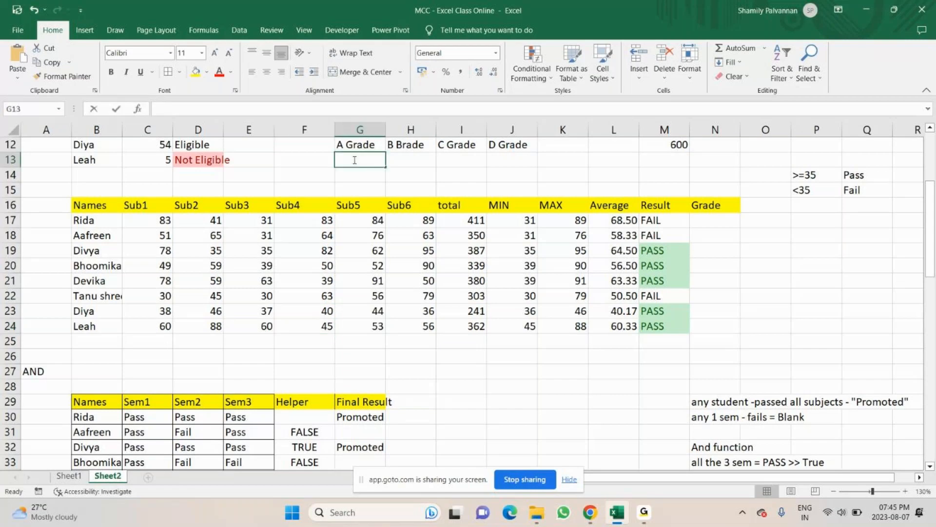
text(>400)
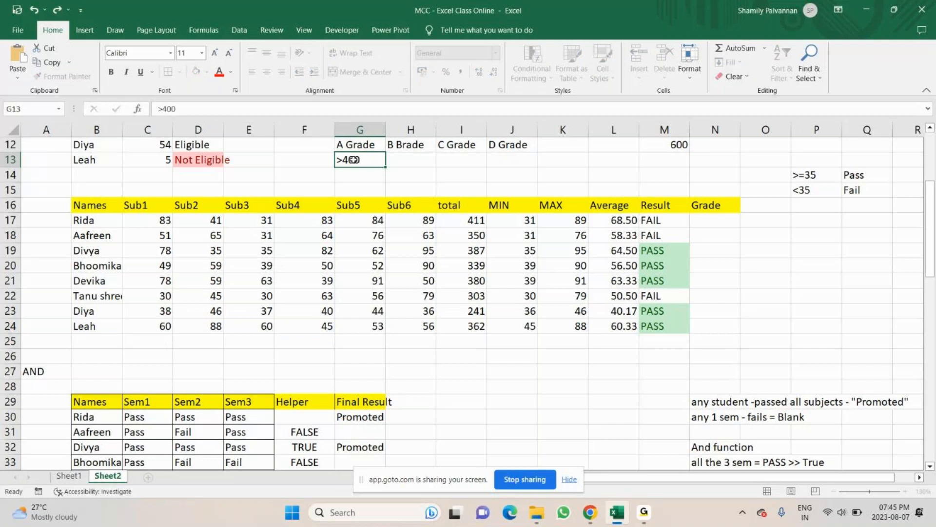
key(Tab)
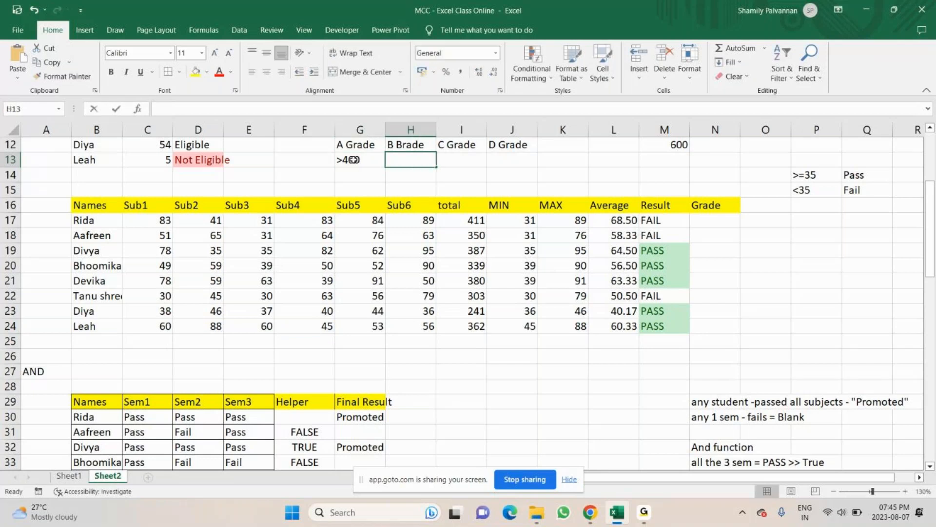
text(>350)
key(Tab)
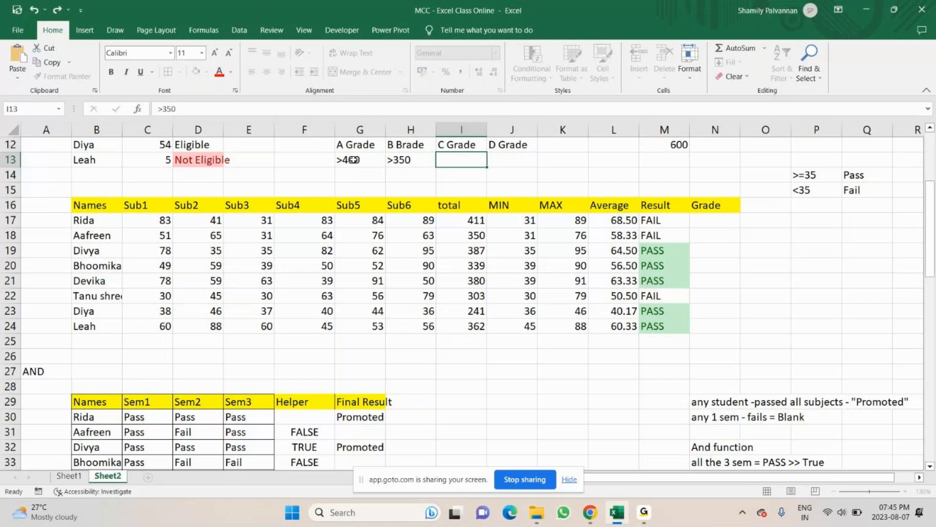
text(>)
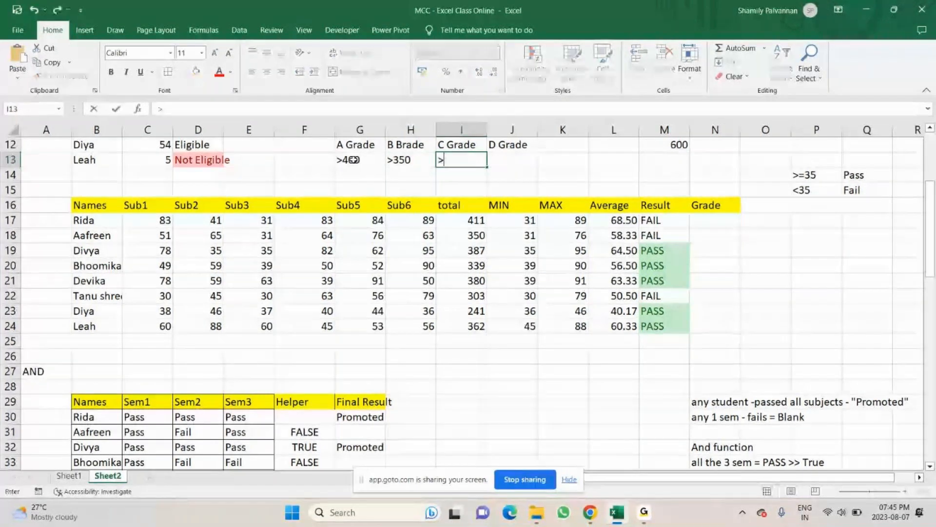
text(300)
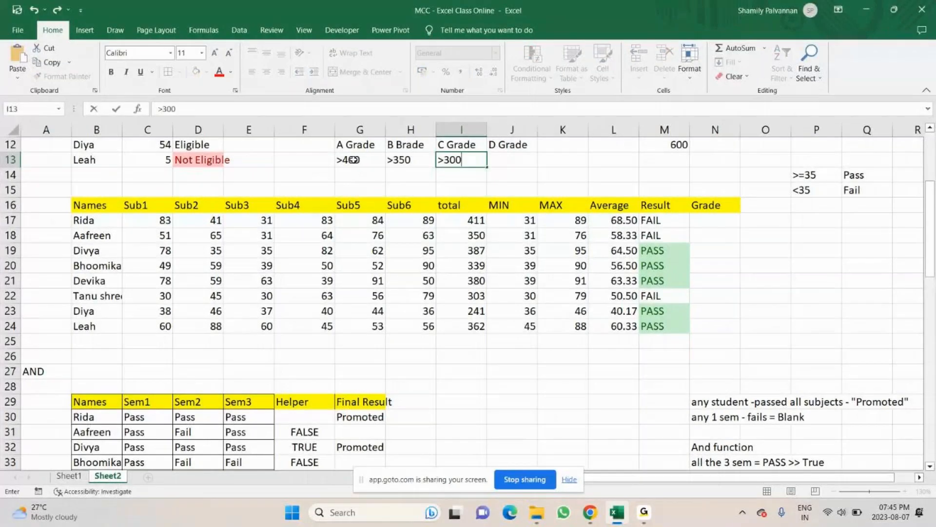
key(Tab)
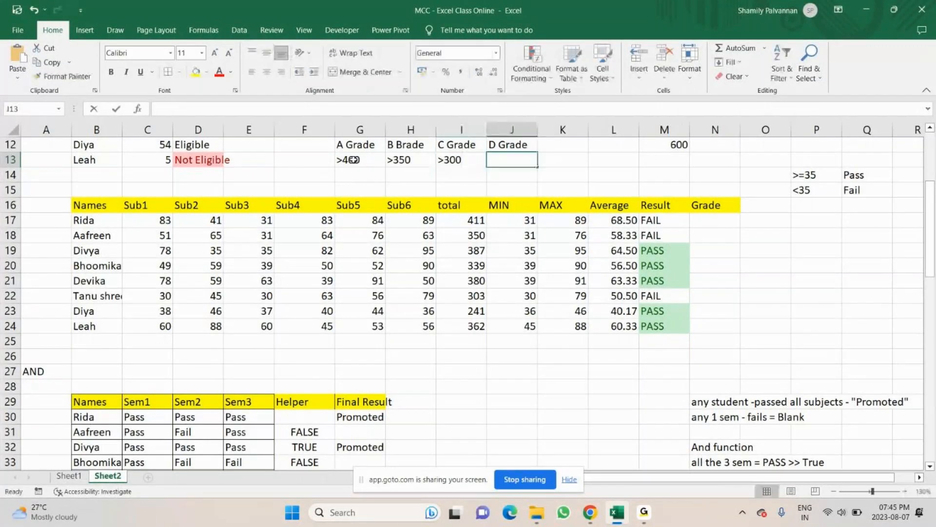
text(<)
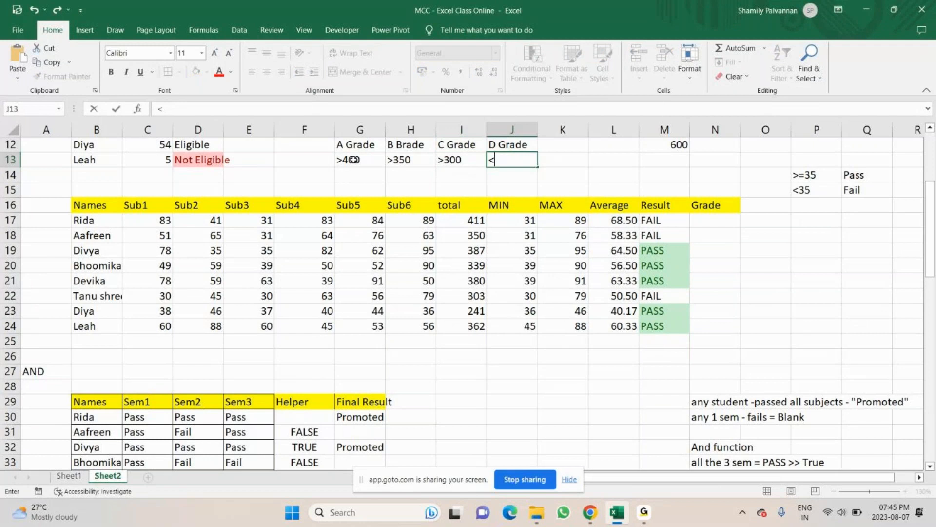
text(250)
key(Return)
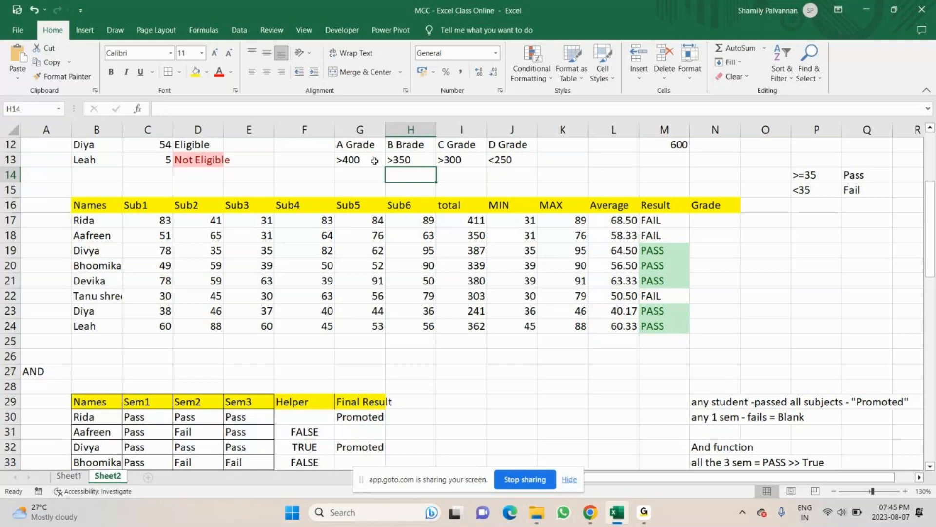
Make the A, B and C grade criteria inclusive as >=400, >=350 and >=300
click(374, 161)
key(Return)
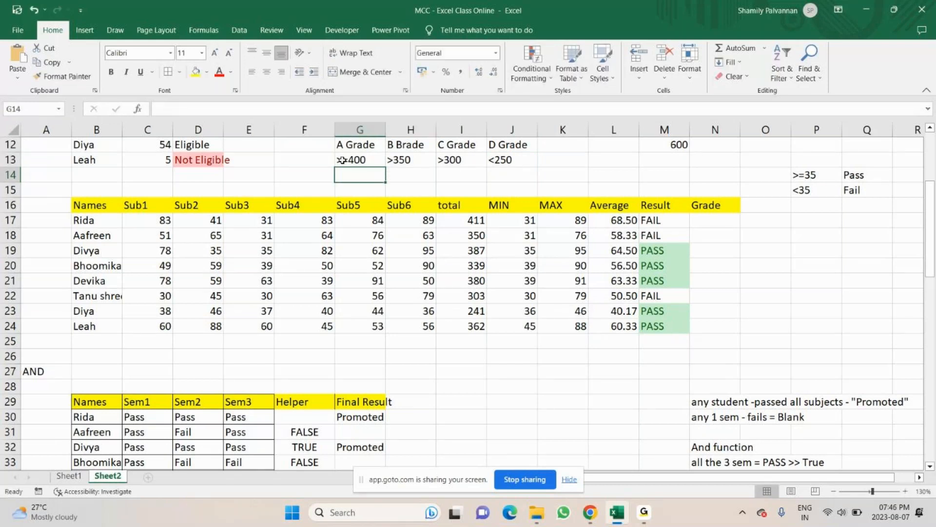
double_click(397, 158)
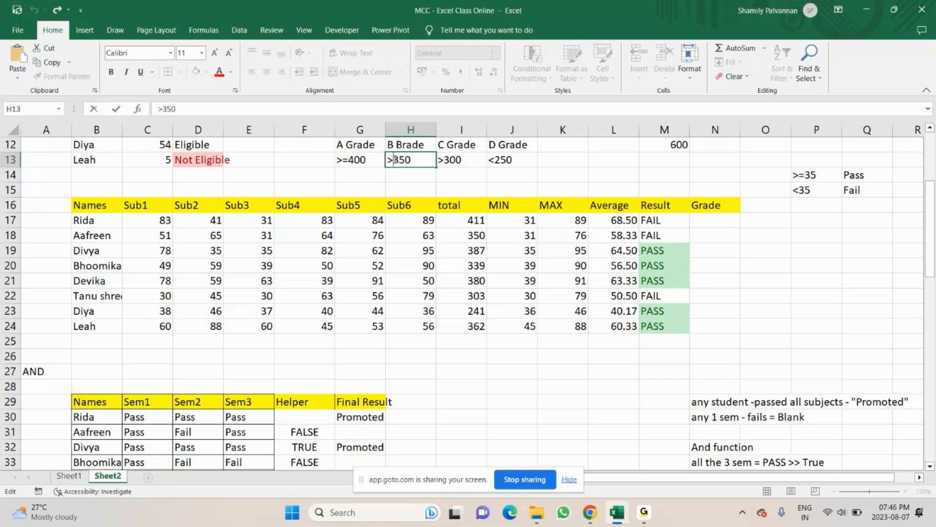
text(=)
double_click(446, 159)
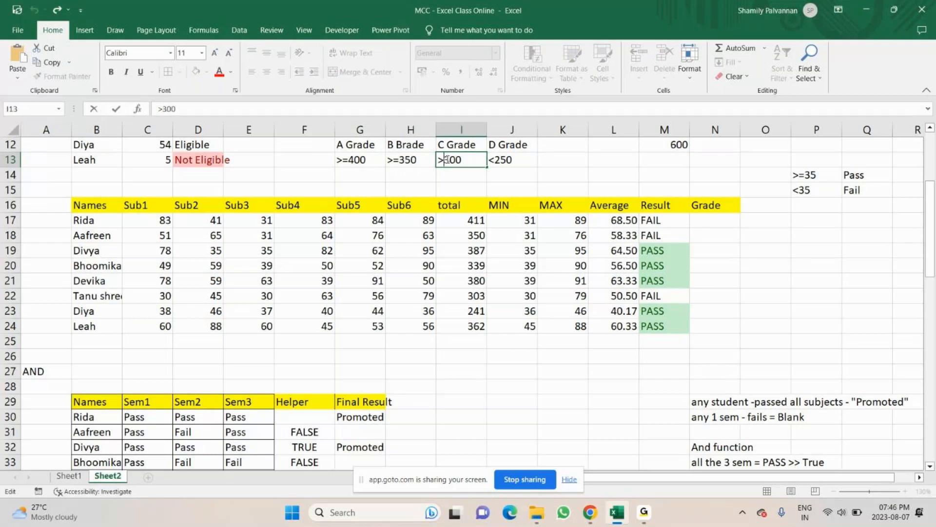
text(=)
double_click(494, 159)
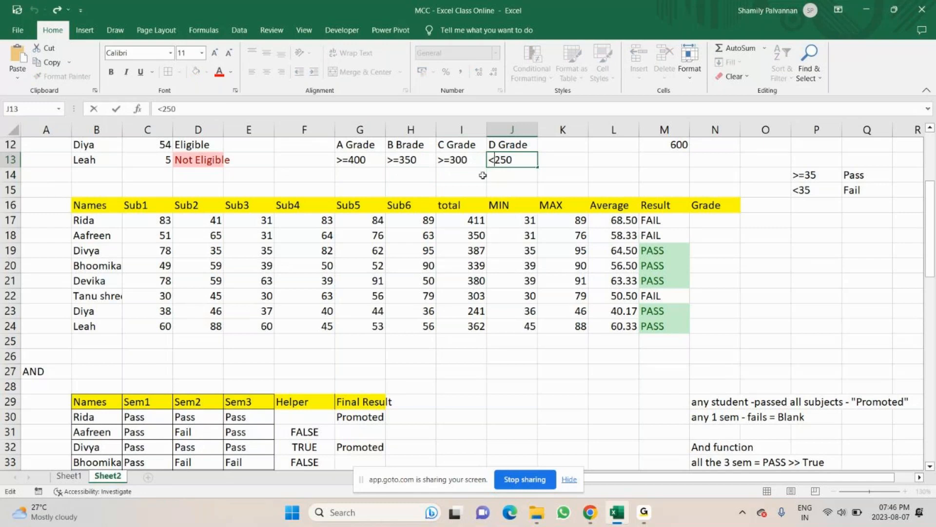
click(465, 162)
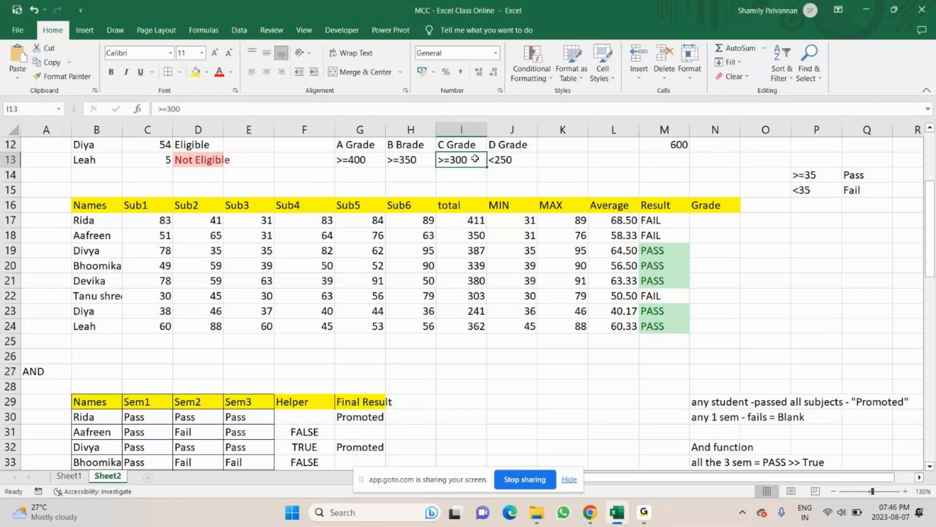
Set the C Grade criterion in cell I13 to >=250
double_click(475, 158)
key(BackSpace)
key(BackSpace)
key(BackSpace)
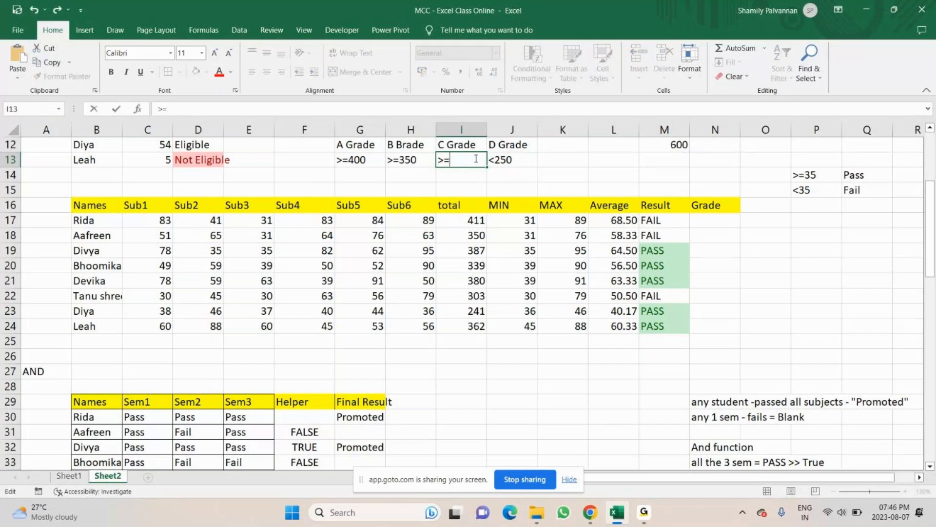
text(250)
key(Return)
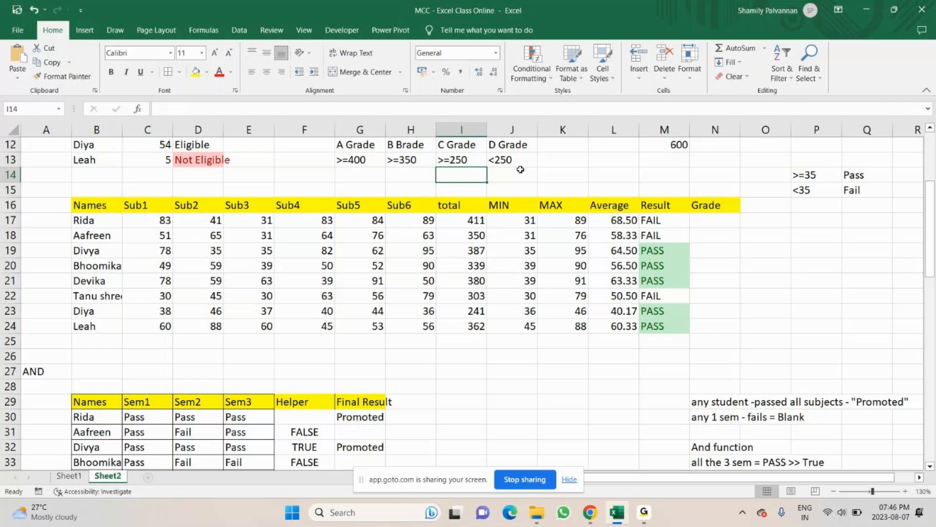
Change the C Grade criterion in cell I13 to >=335
click(517, 164)
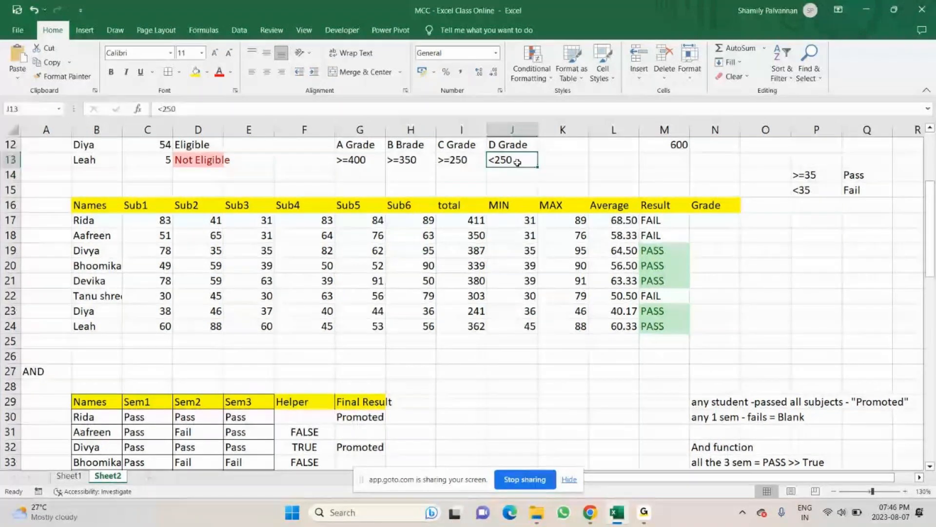
click(476, 252)
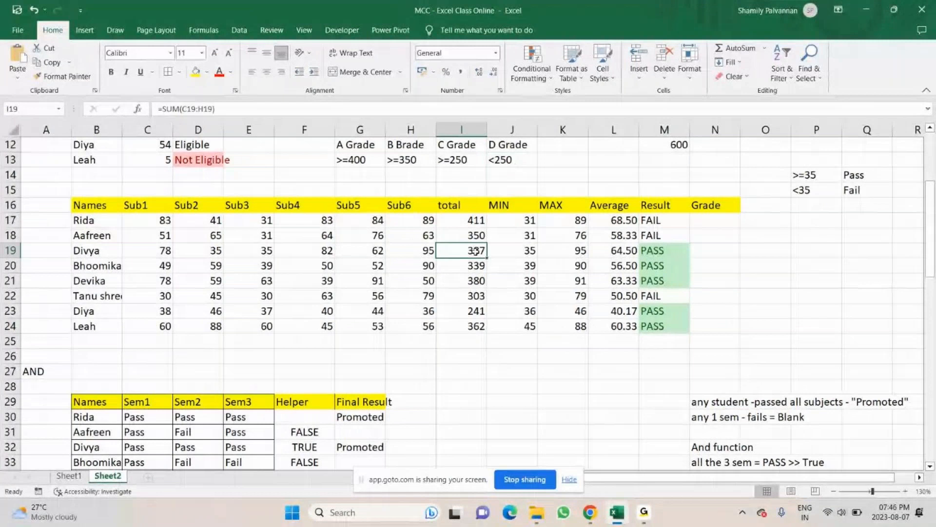
key(Down)
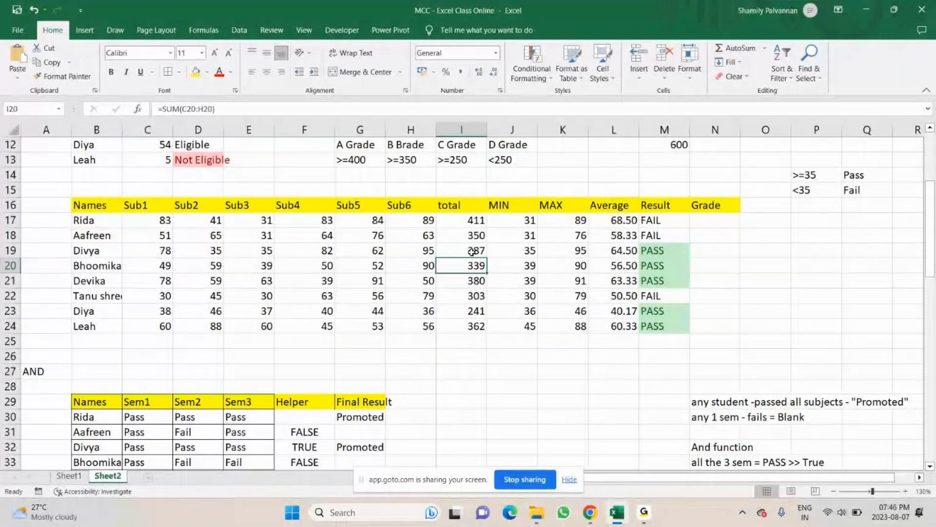
double_click(461, 159)
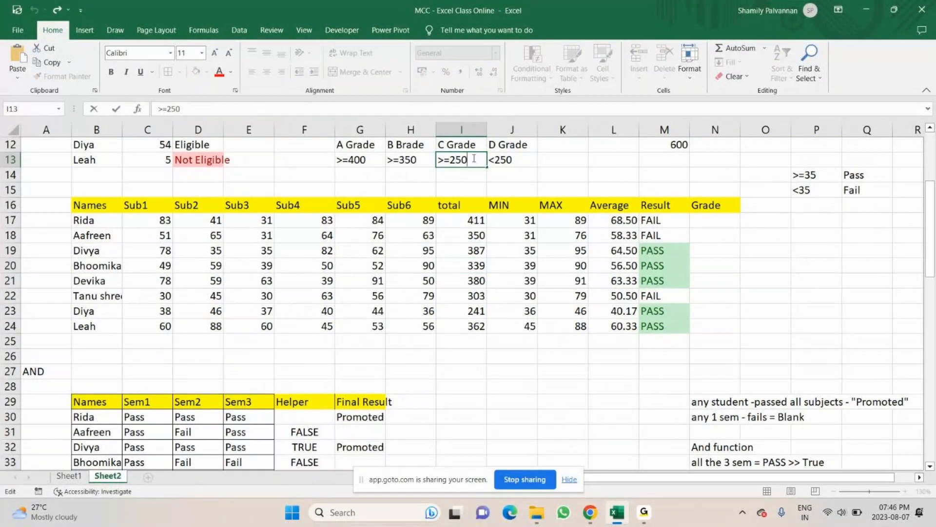
key(BackSpace)
key(BackSpace)
key(BackSpace)
text(335)
Set the D Grade criterion in cell J13 to <335
double_click(519, 159)
key(BackSpace)
key(BackSpace)
key(BackSpace)
text(335)
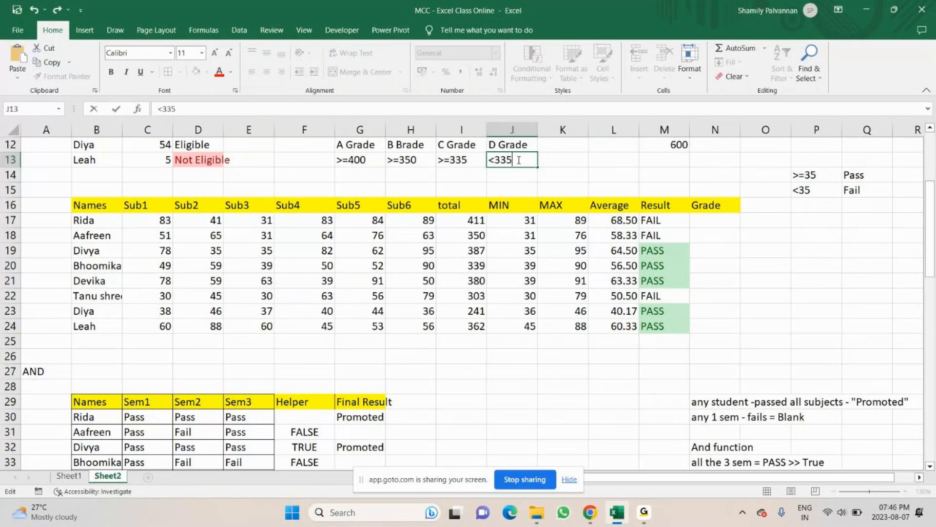
key(Return)
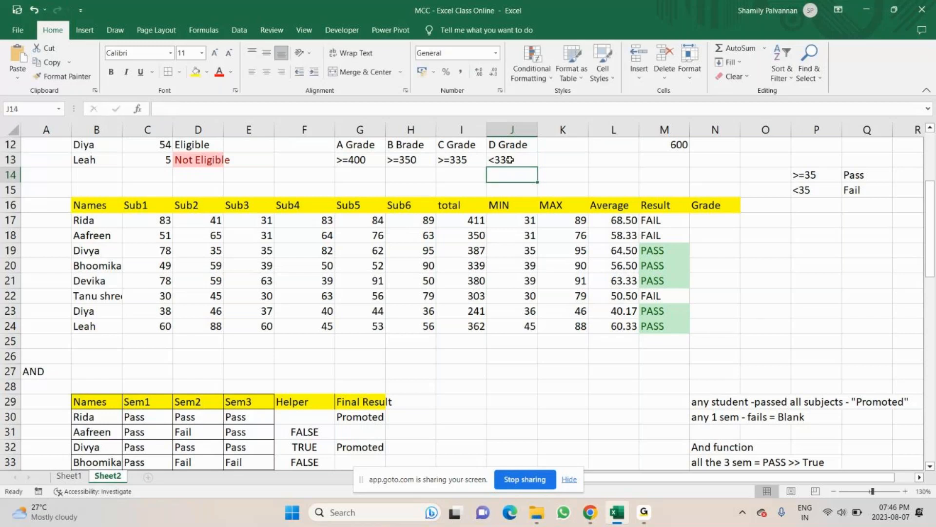
click(348, 160)
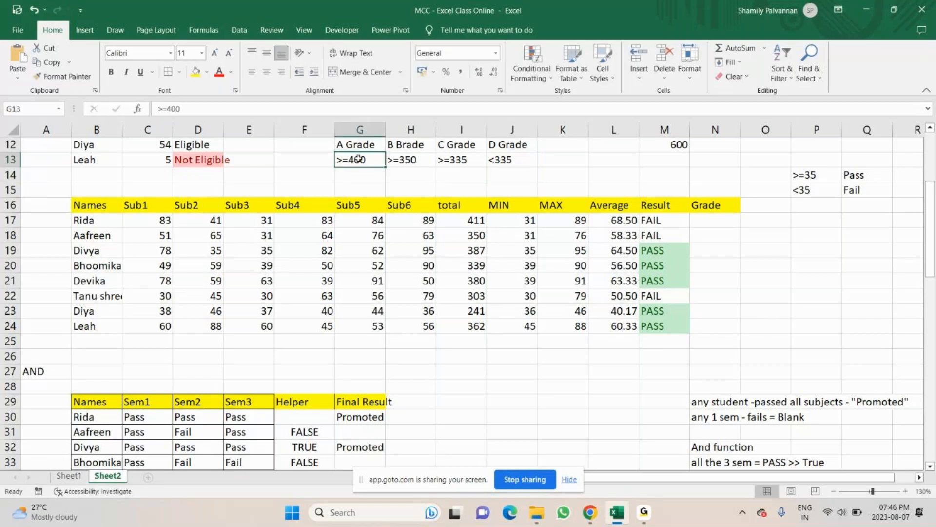
drag(381, 161, 364, 169)
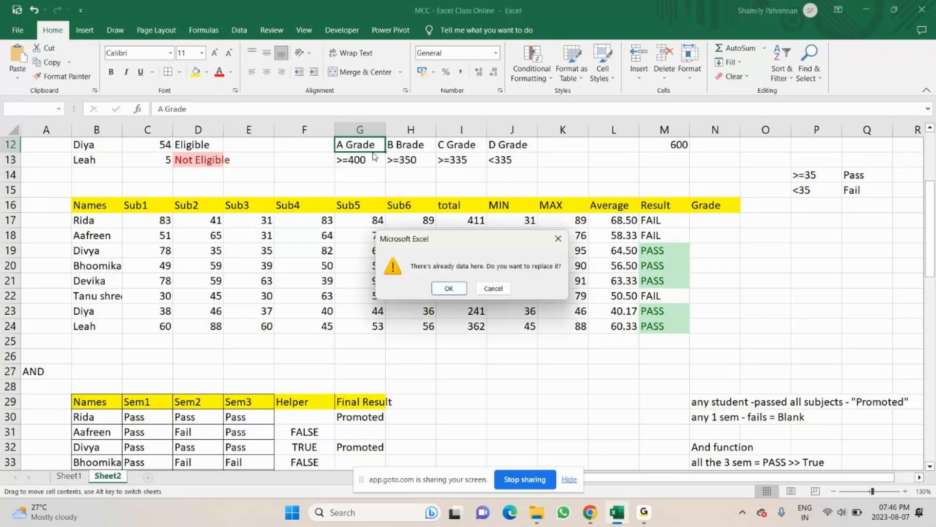
click(558, 239)
Correct the misspelled grade heading in cell H12 to "B Grade"
click(403, 160)
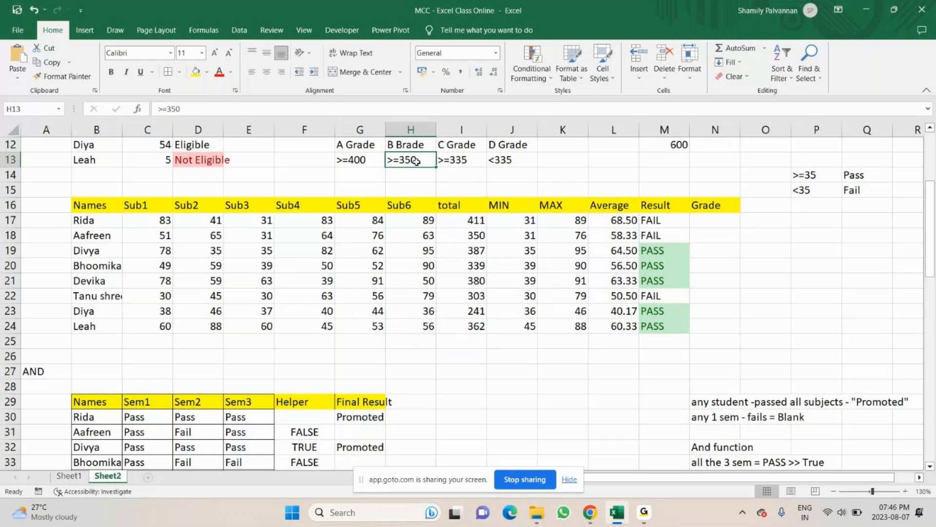
key(Up)
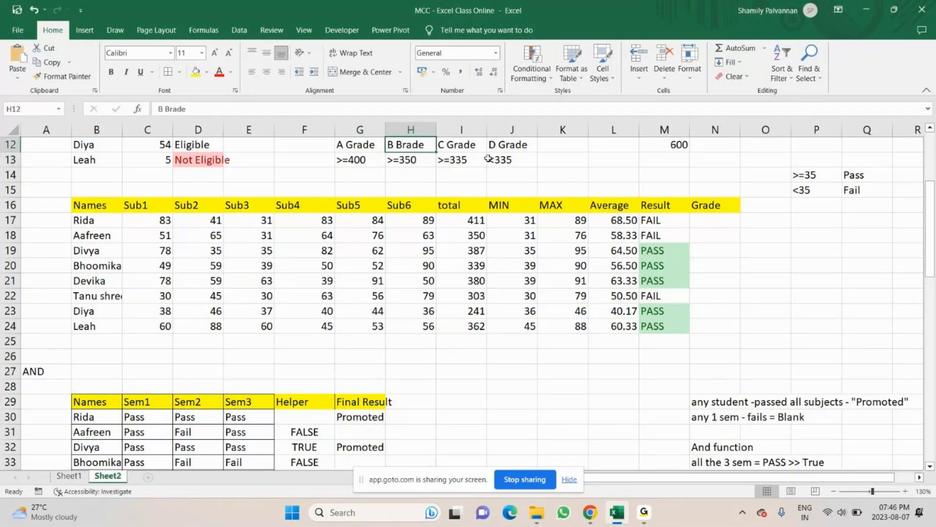
double_click(403, 144)
key(BackSpace)
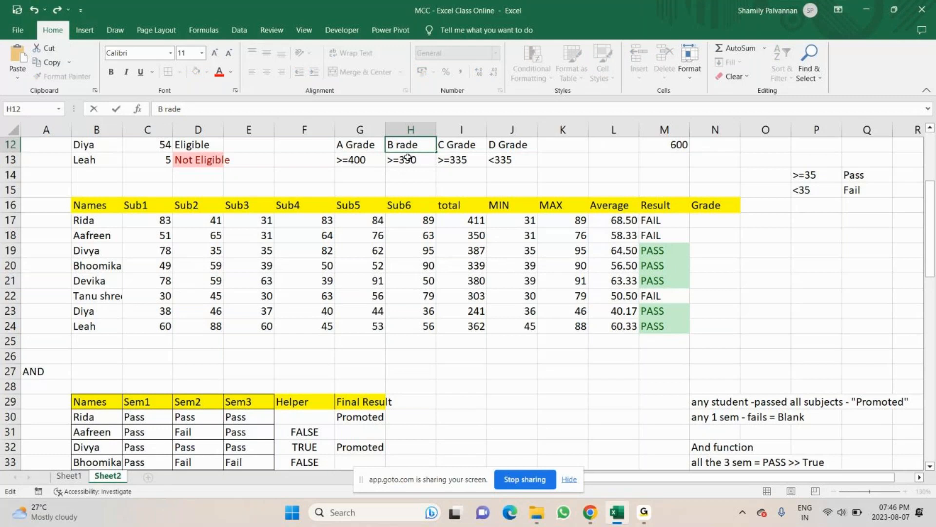
text(G)
key(Return)
key(Up)
key(Up)
key(Down)
Color the text of the A to D grade headings and their criteria in G12:J13 red
click(517, 175)
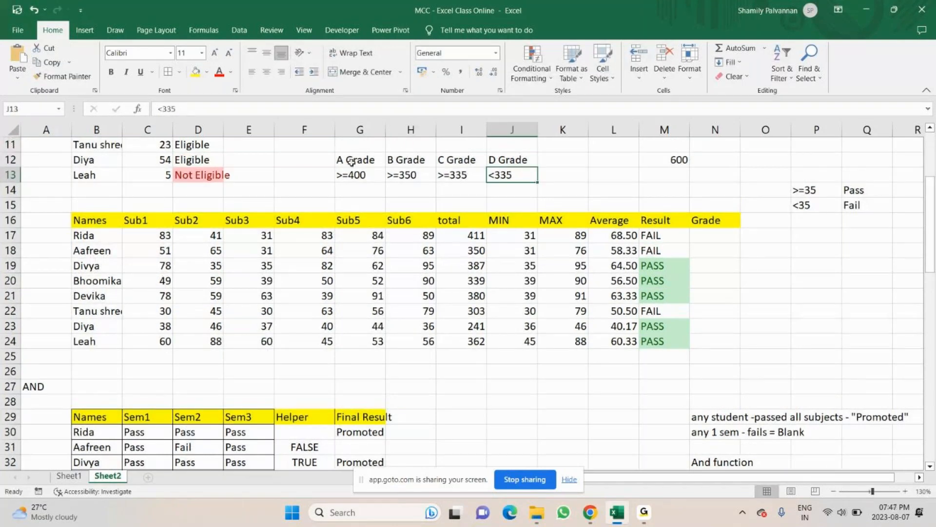
drag(351, 162, 354, 182)
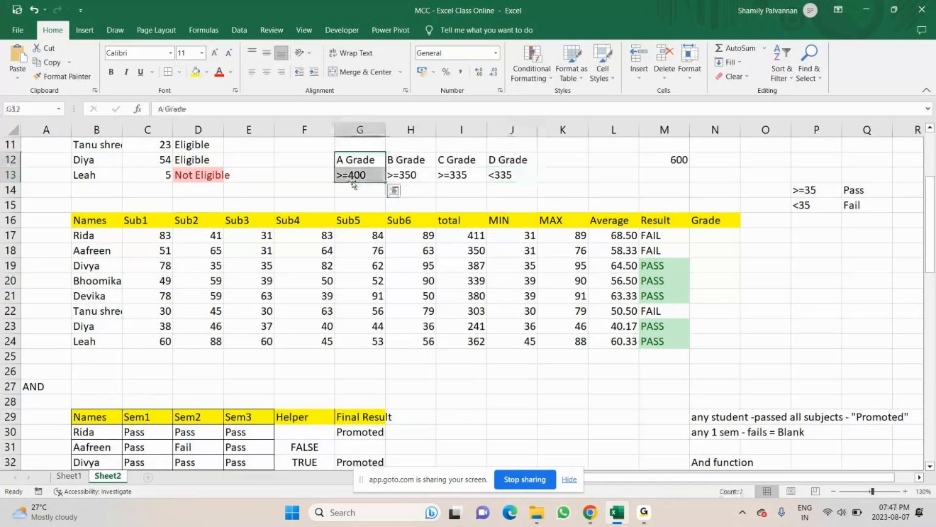
click(408, 160)
drag(413, 174, 458, 180)
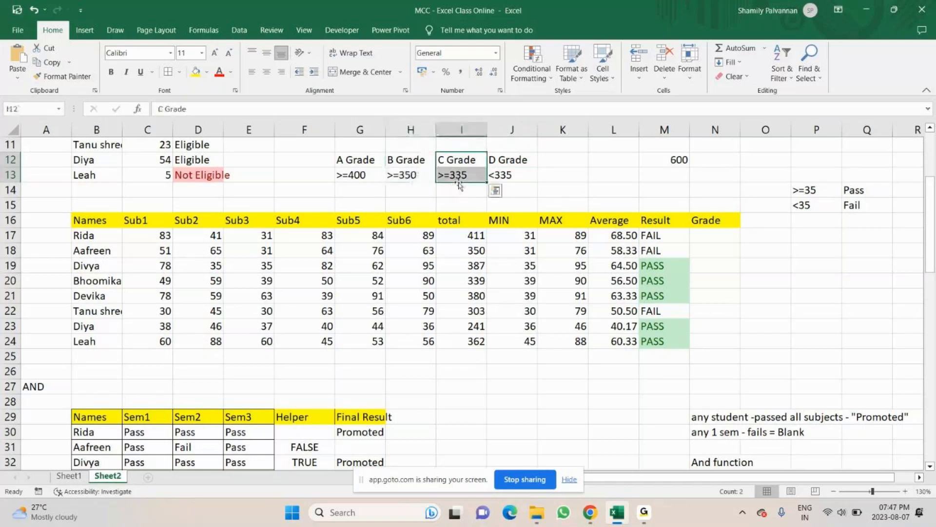
drag(505, 161, 502, 176)
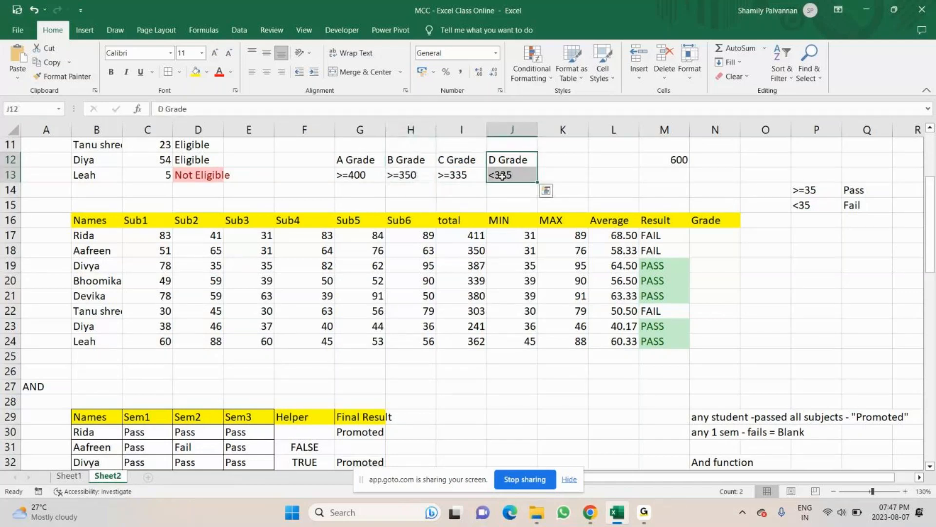
click(573, 164)
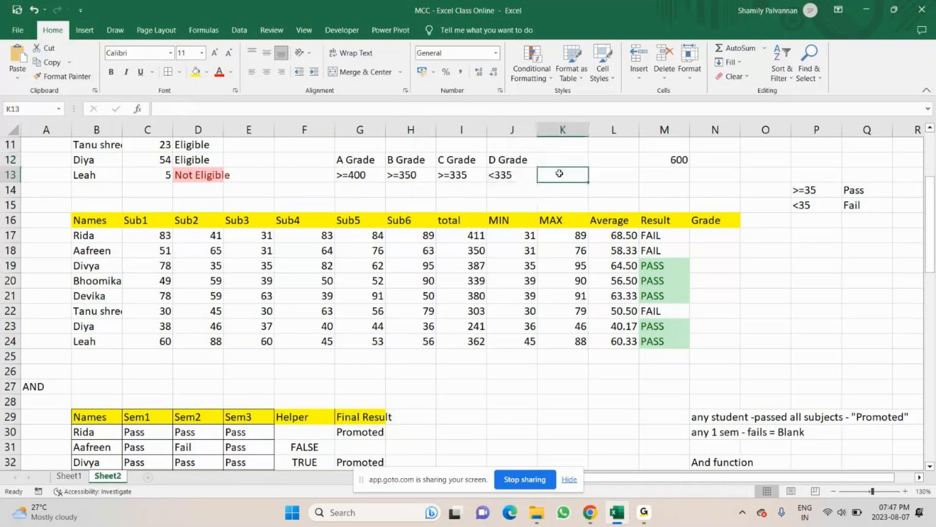
drag(351, 160, 532, 177)
click(220, 73)
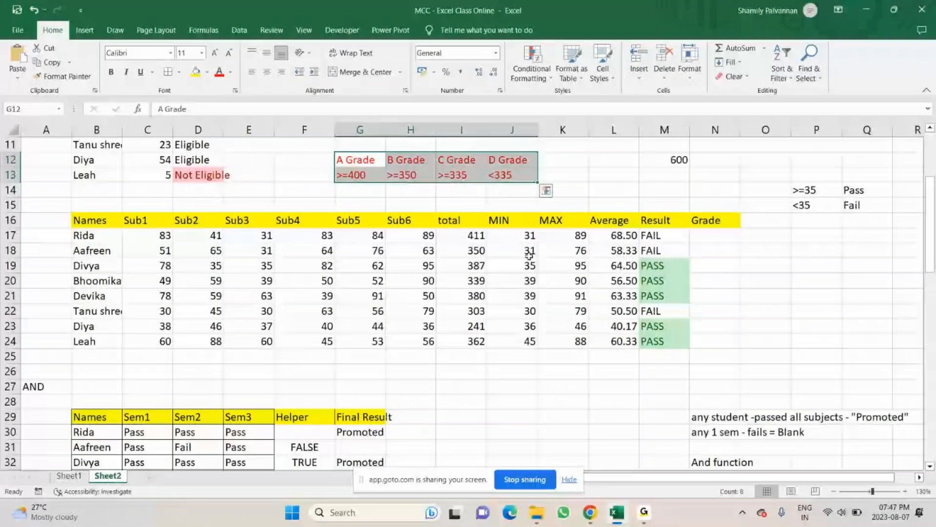
Begin an IF formula in the first student's Grade cell, N17
click(717, 234)
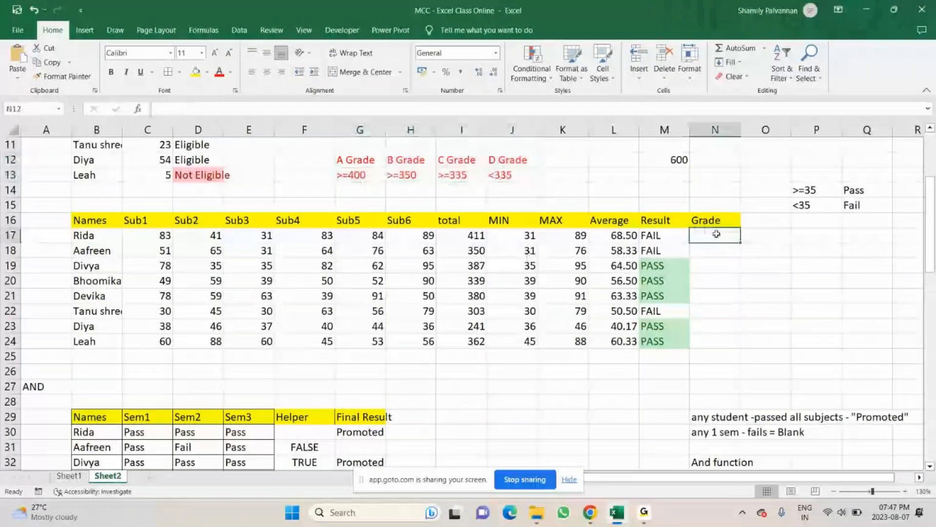
double_click(716, 234)
text(=i)
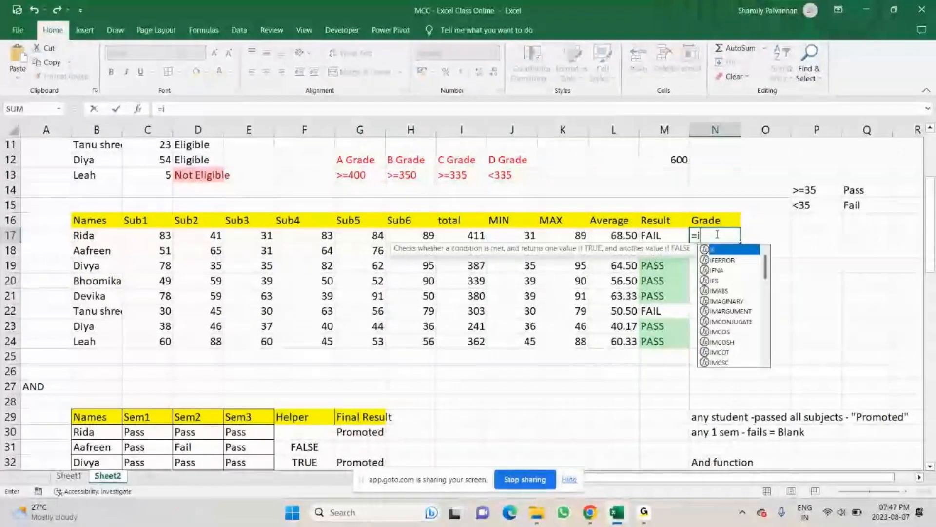
key(Tab)
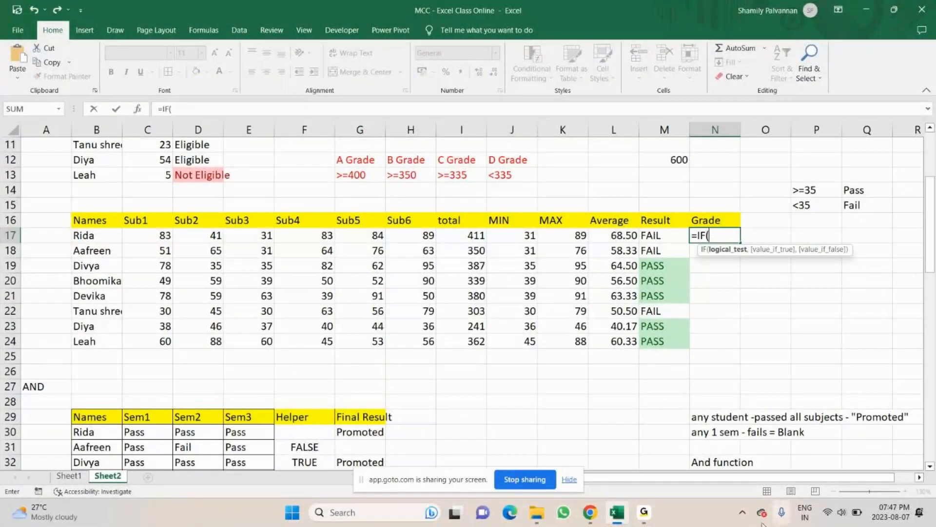
Switch to the GoTo meeting window to check the participants, and return to the Excel workbook
click(590, 514)
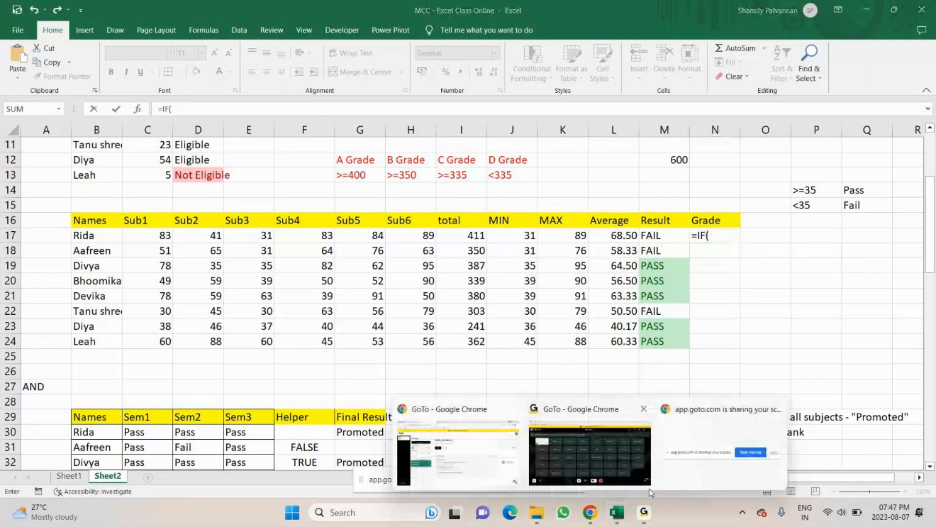
click(649, 488)
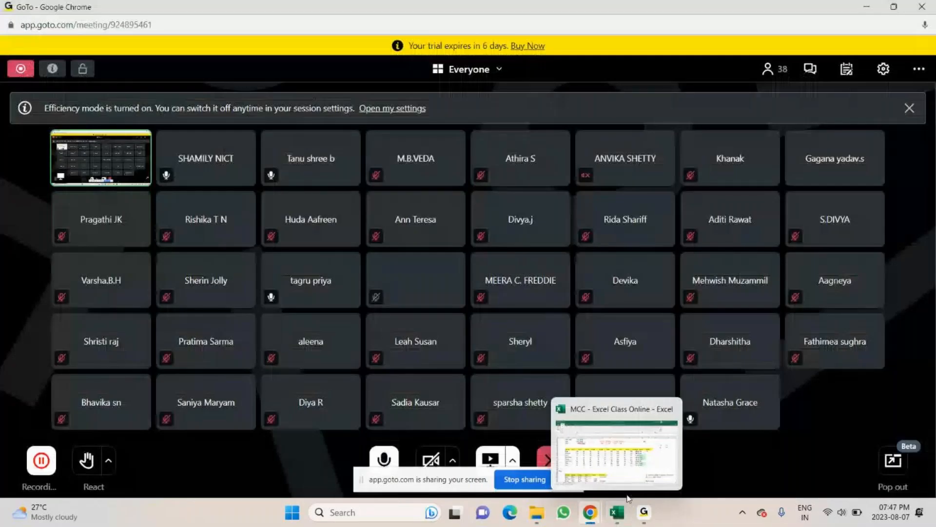
click(618, 454)
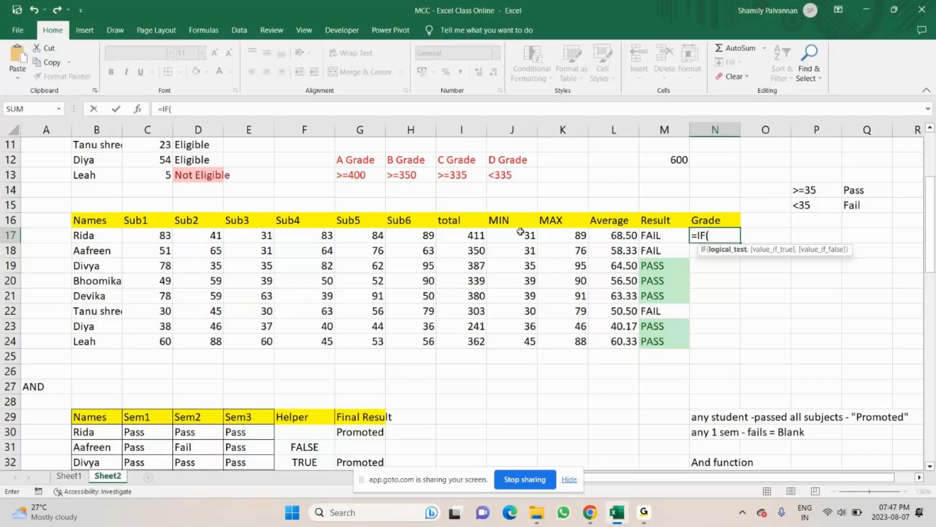
Enter the first IF test in N17 as I17>=400, returning "A Grade" when true
click(474, 236)
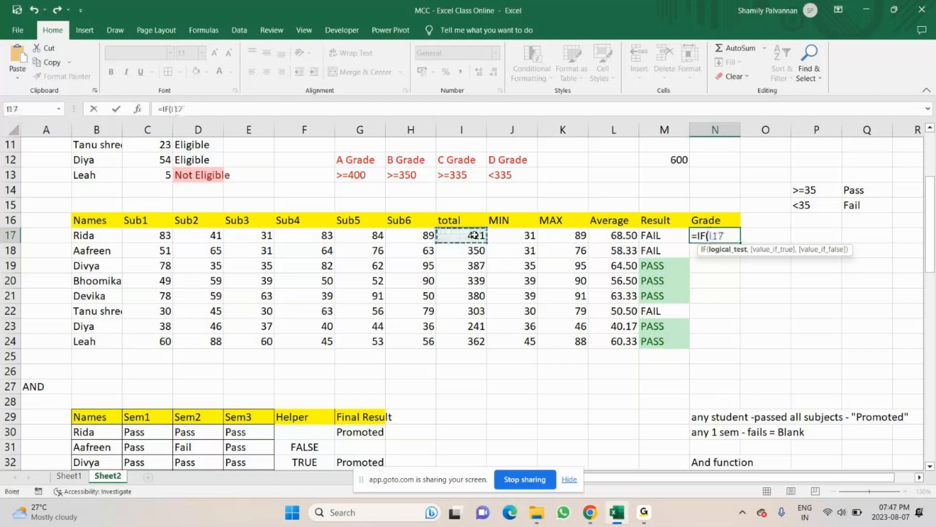
text(>)
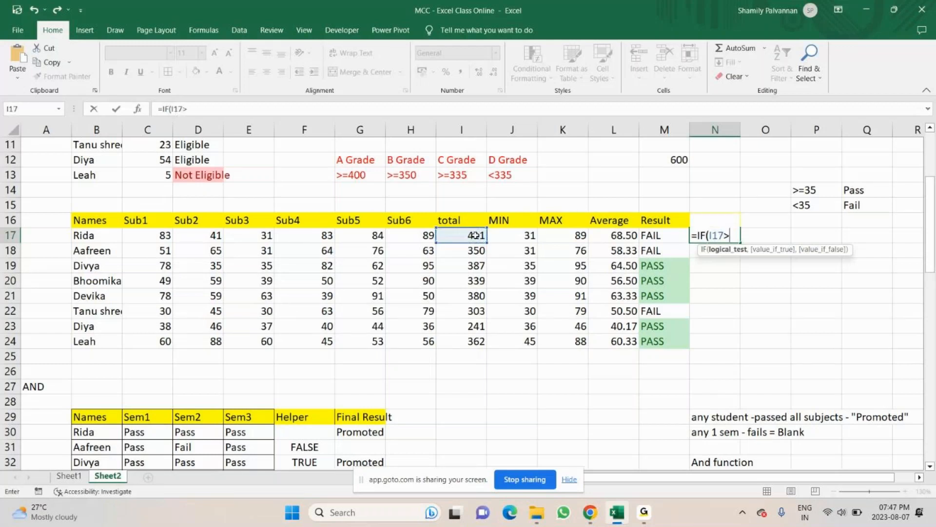
text(=400,)
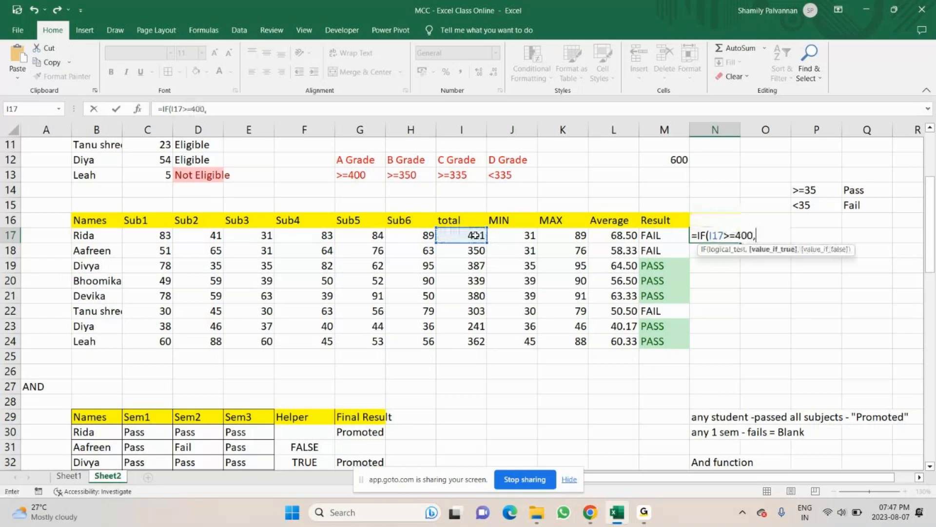
text("A Grag)
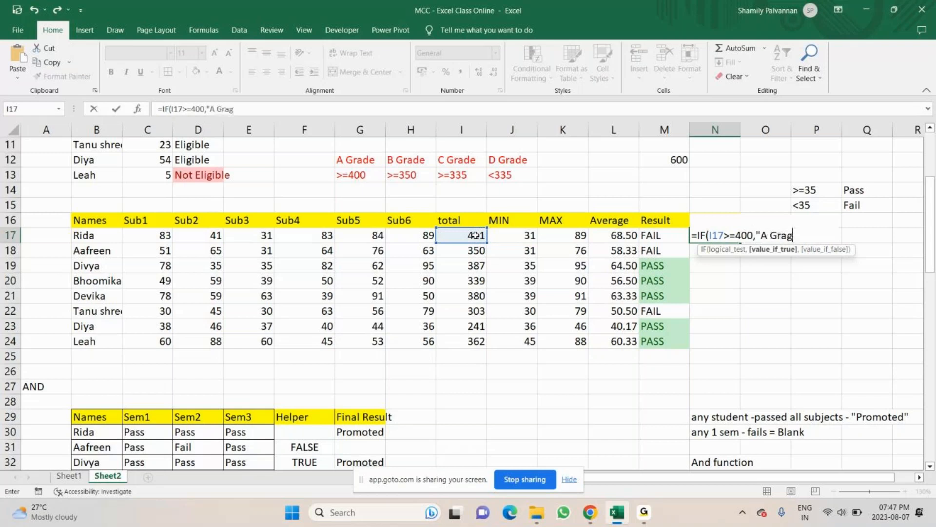
key(BackSpace)
text(de",)
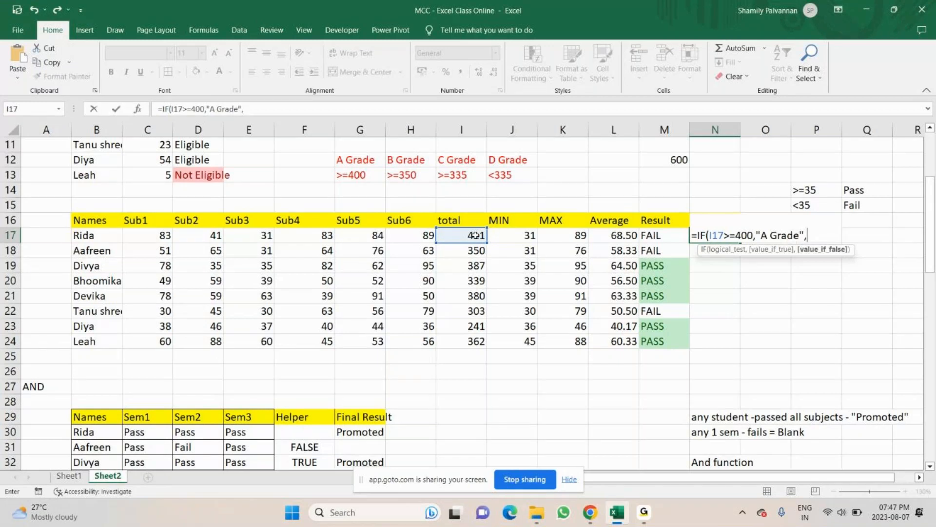
Nest a second IF test in N17's formula as I17>=350, returning "B Grade" when true
text(IF()
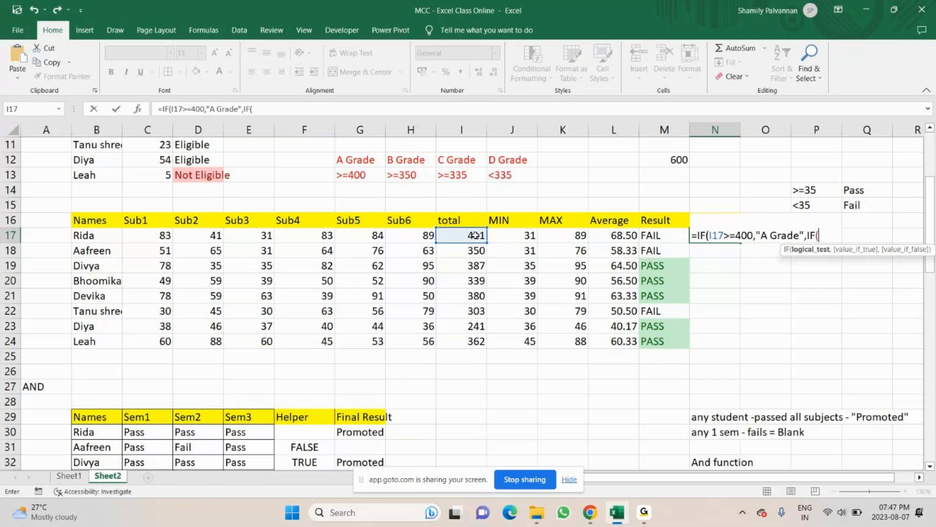
click(476, 236)
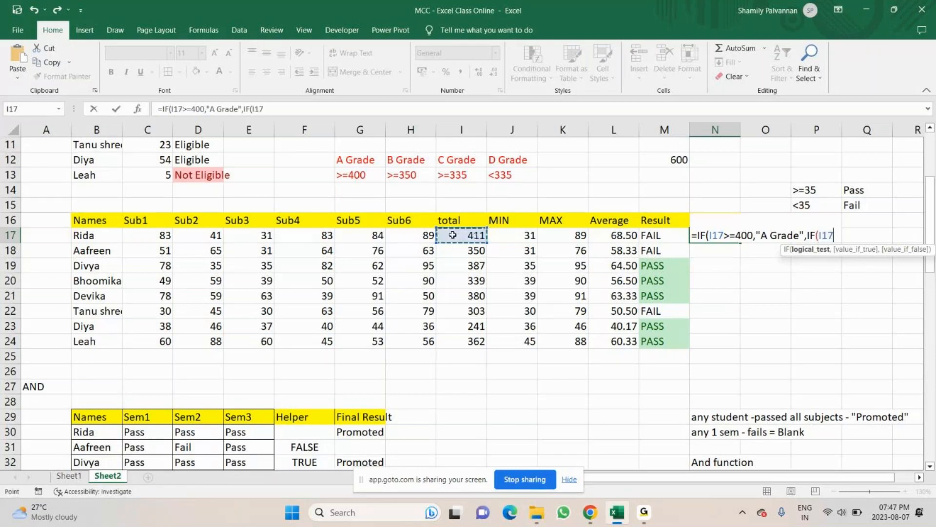
text(>=)
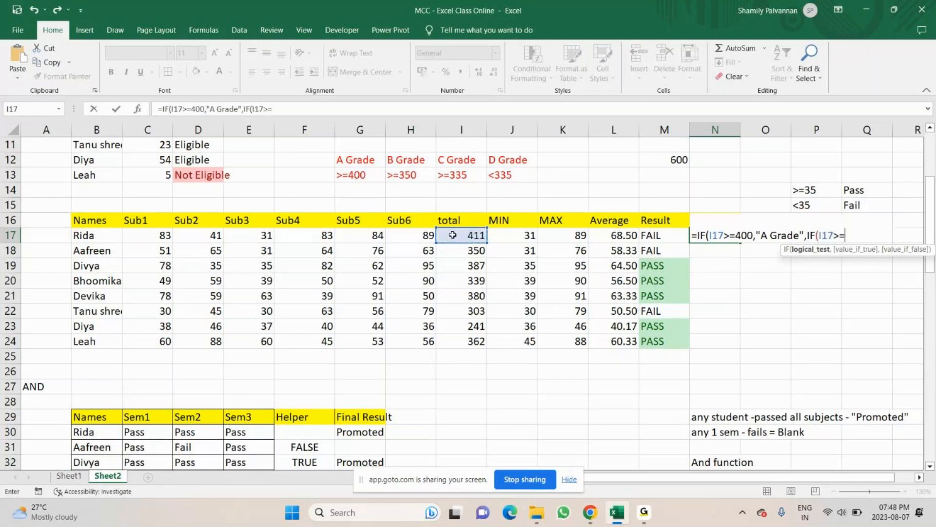
text(350,"B)
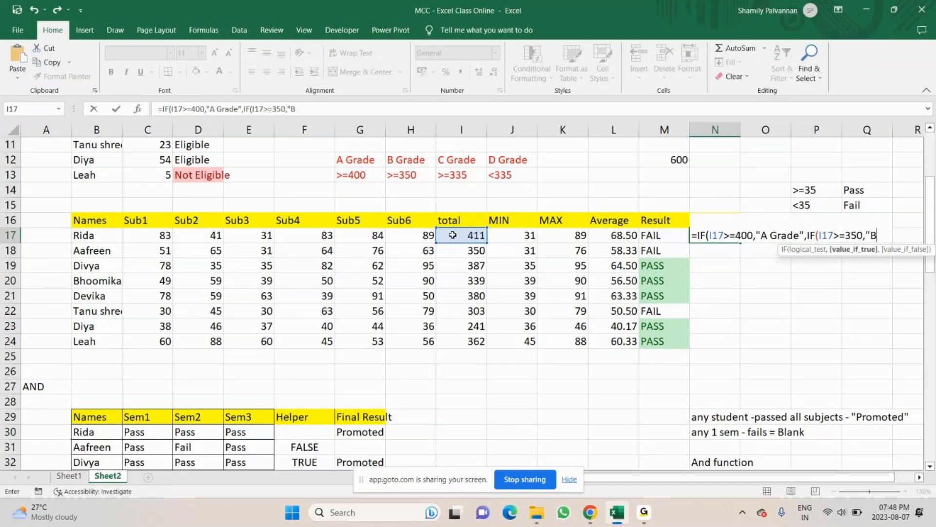
text( Grade")
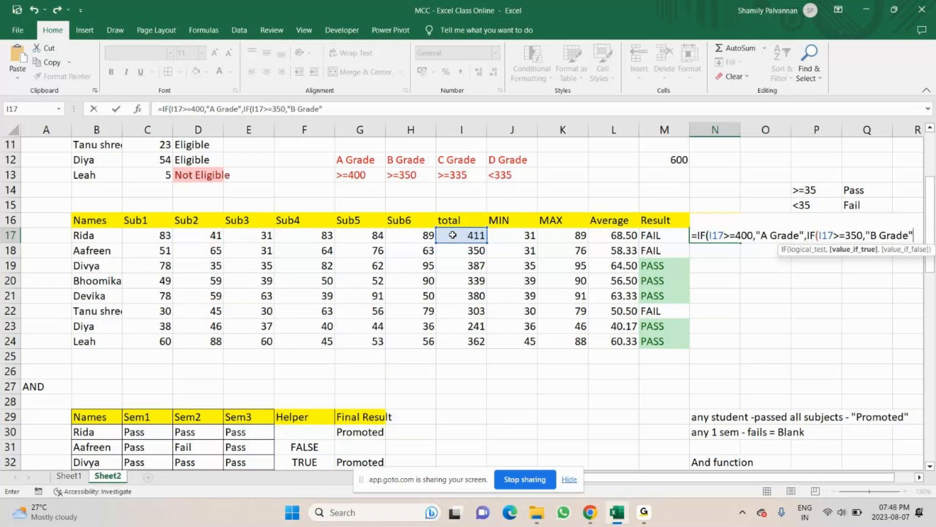
text(,)
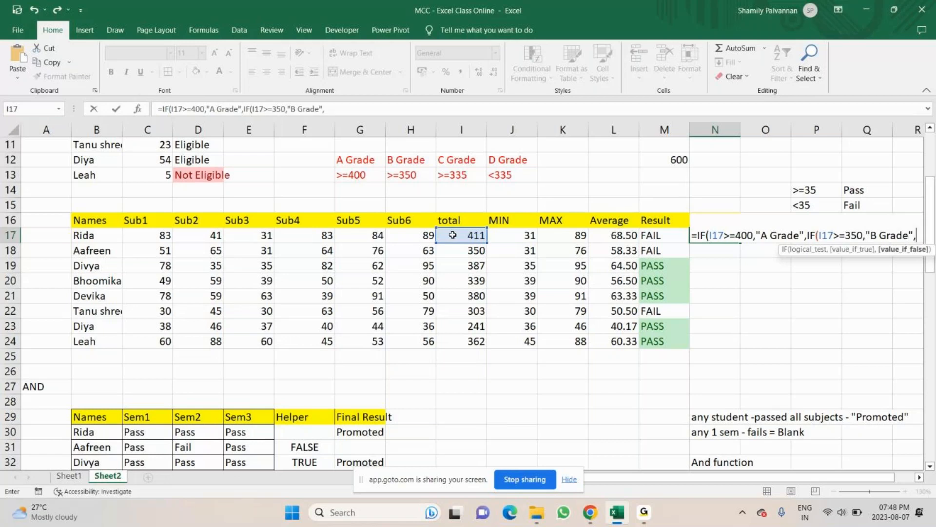
Nest a third IF test in N17's formula as I17>=335, returning "C Grade" when true
text(IF()
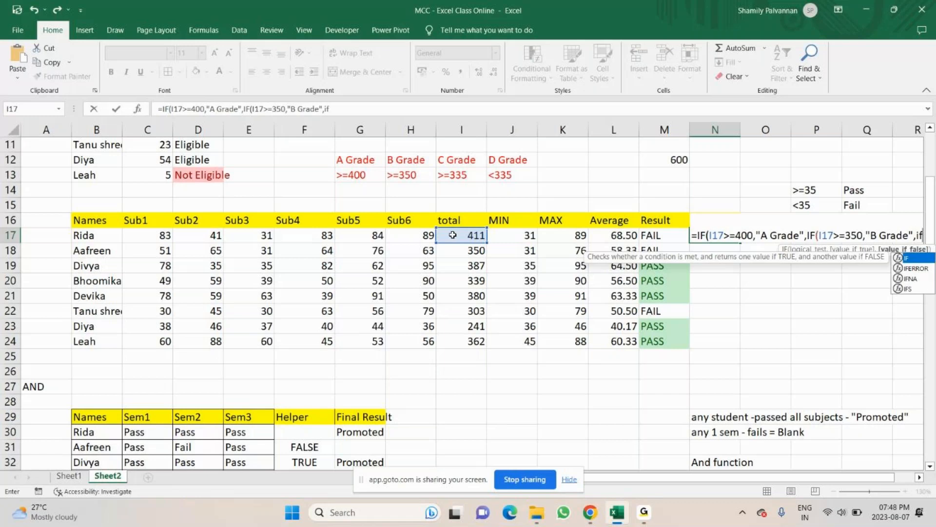
click(471, 236)
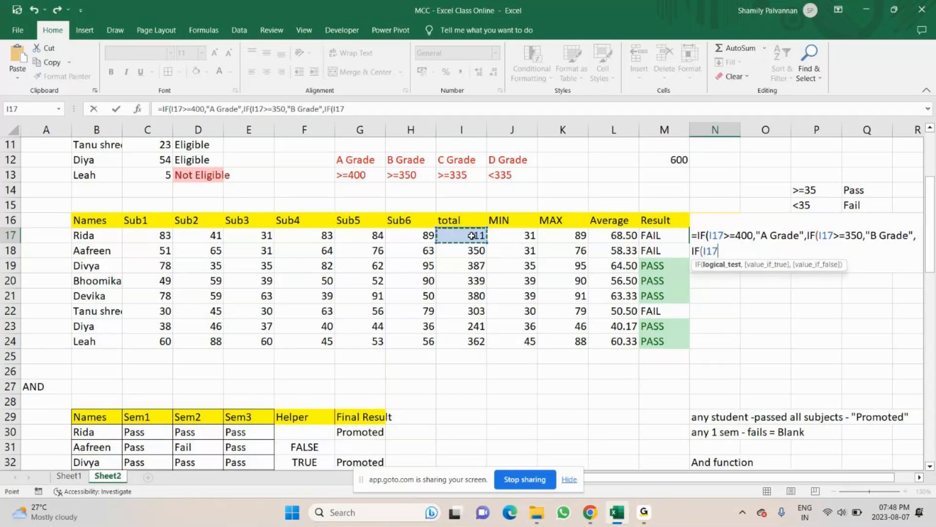
text(>=335)
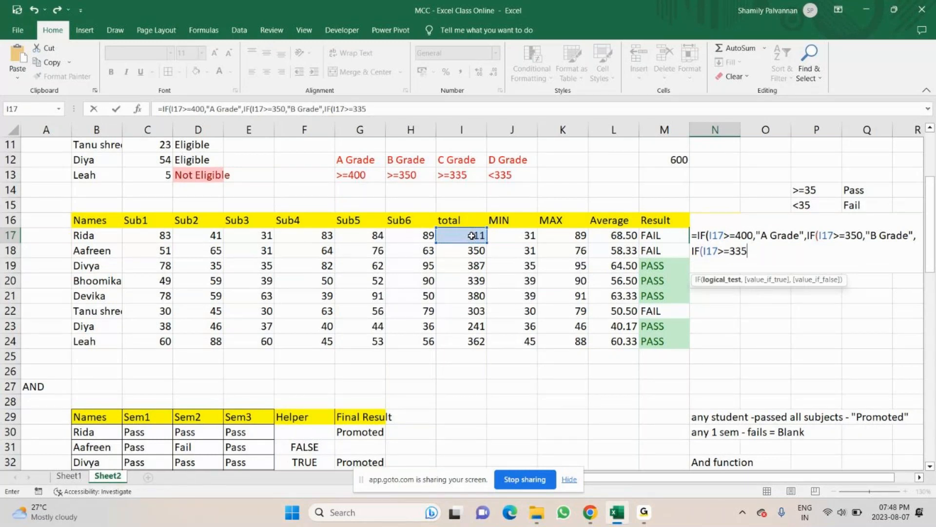
text(,"C)
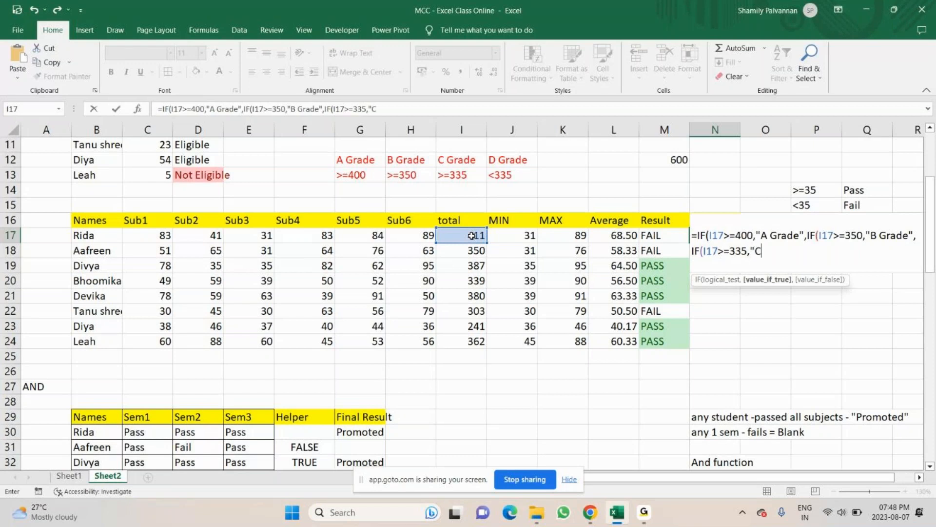
text( Grade",)
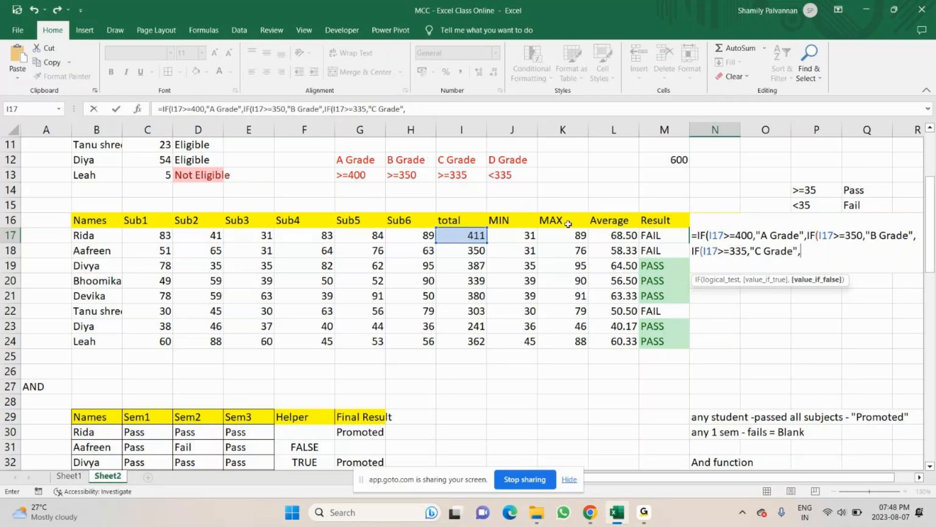
Nest a fourth IF test, I17<335 returning "D grade", close all four IF functions and commit the formula in N17
text(i)
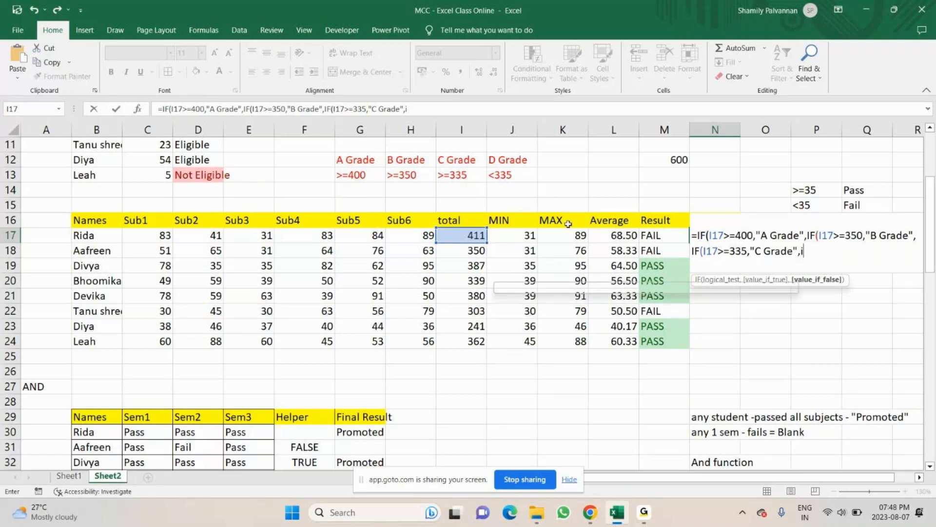
key(Tab)
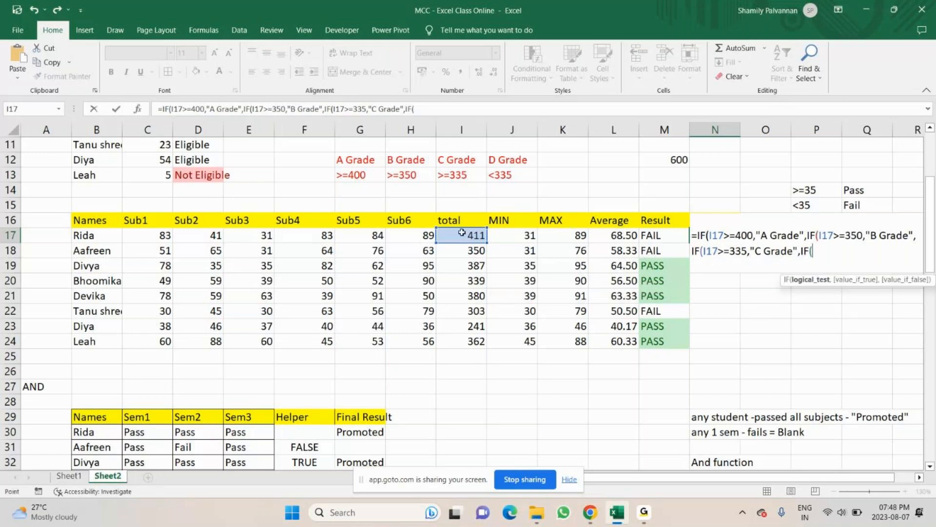
click(461, 233)
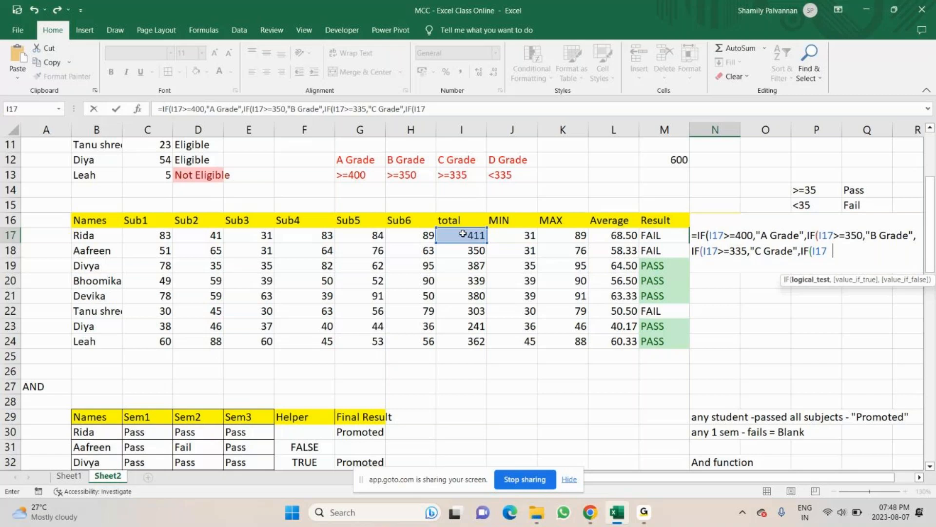
key(BackSpace)
text(<335,)
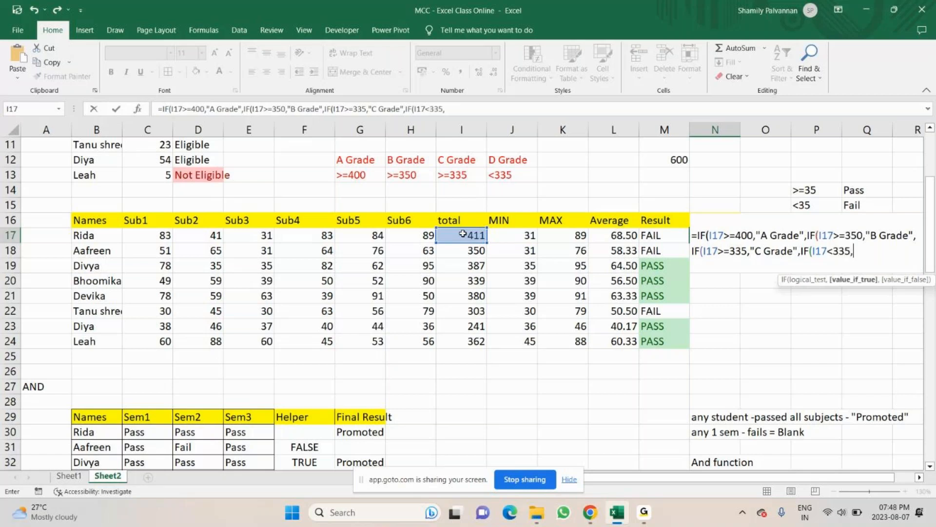
text("D grade")
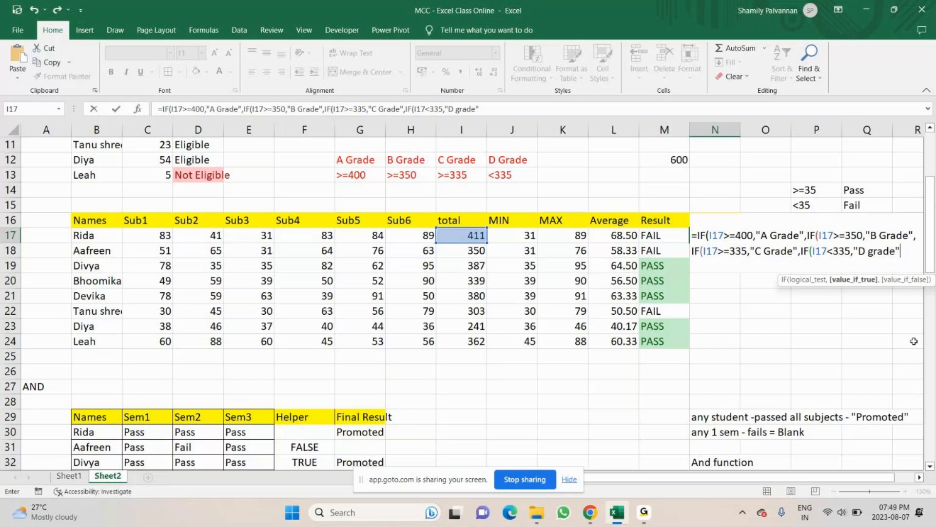
text())))
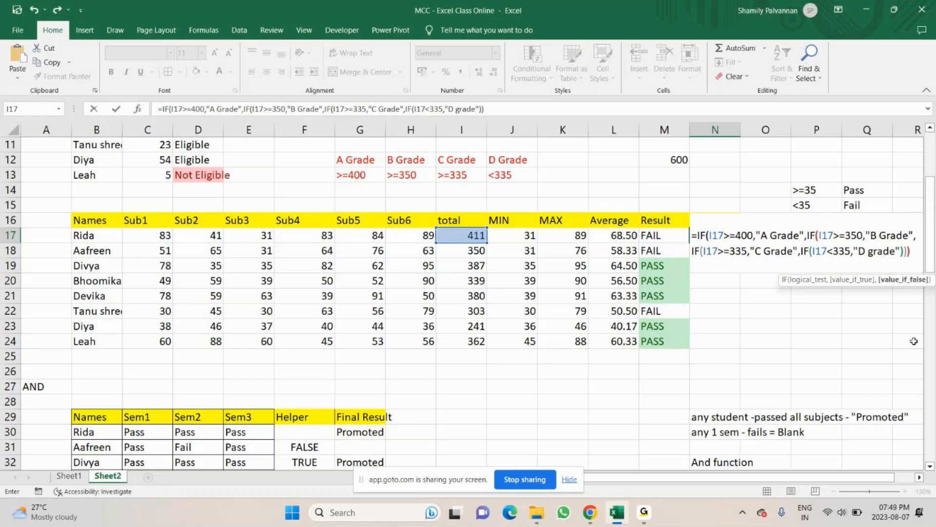
text())
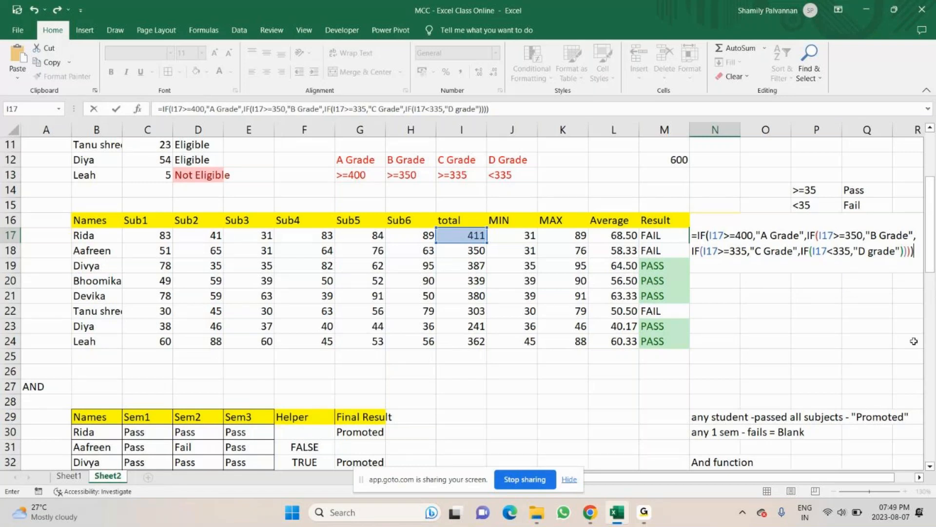
key(Return)
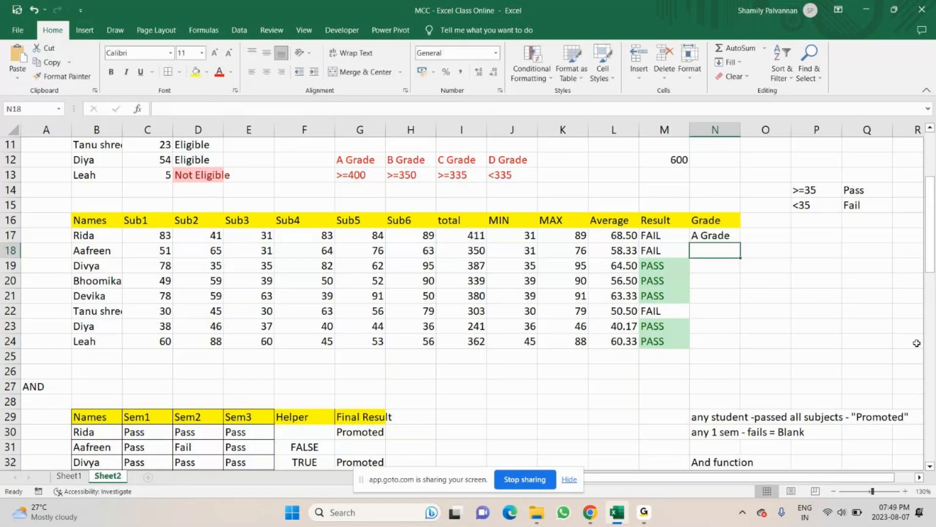
Fill the Grade formula from N17 down to N24, and open N17's formula for review
click(715, 235)
drag(740, 258, 733, 343)
click(734, 238)
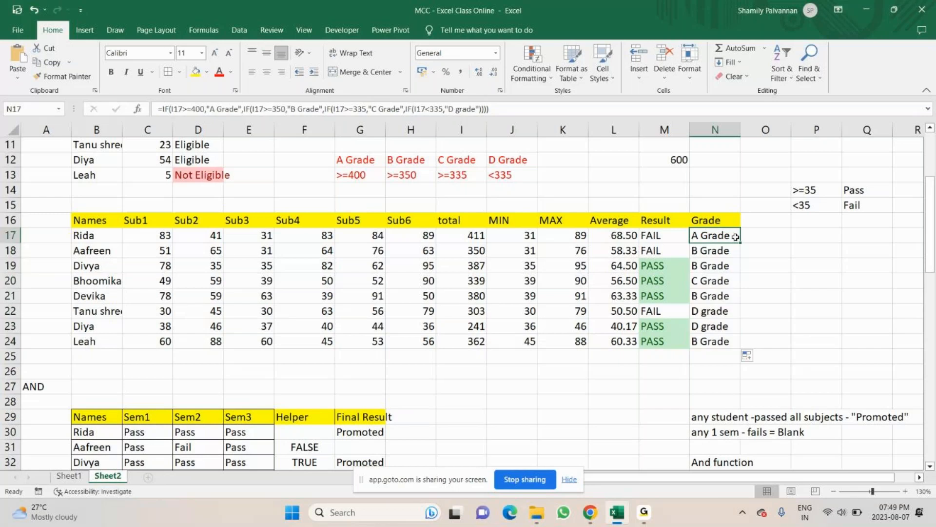
double_click(734, 238)
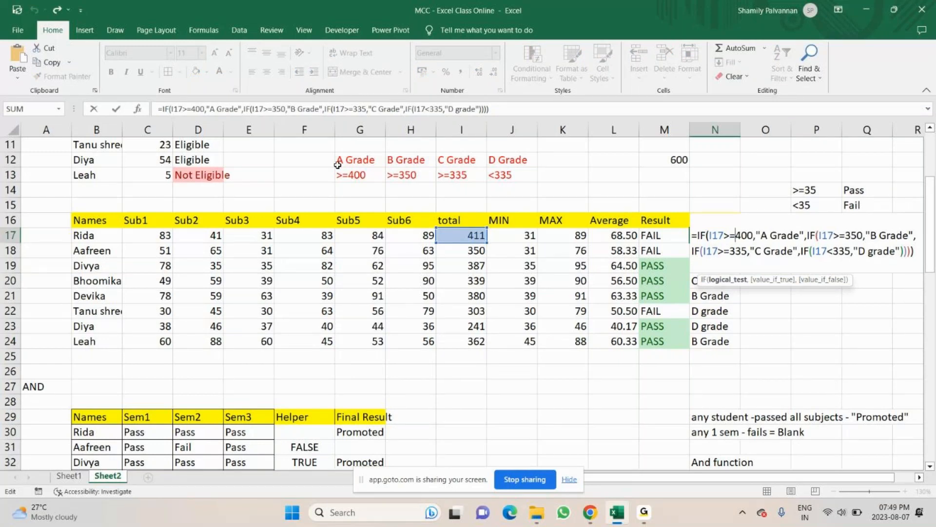
Switch to the GoTo meeting to turn on the microphone, and return to the Excel workbook
click(589, 512)
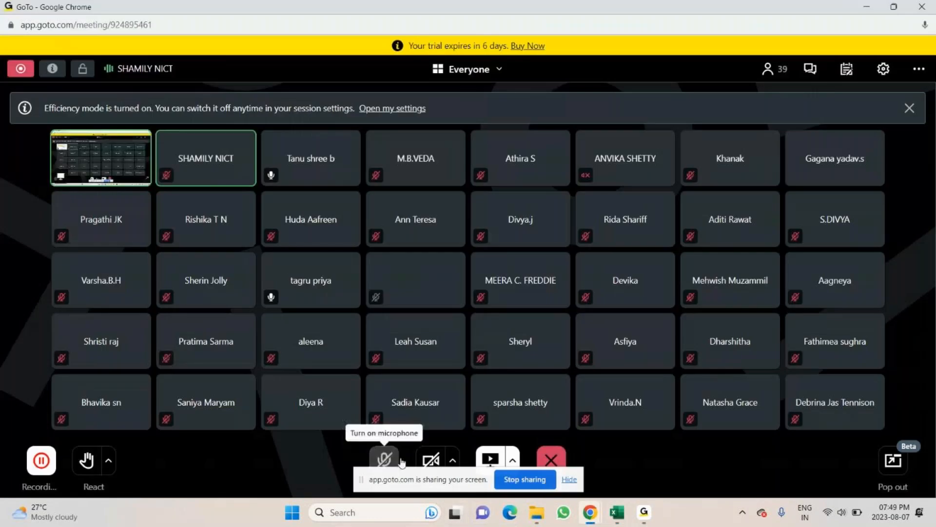
click(644, 513)
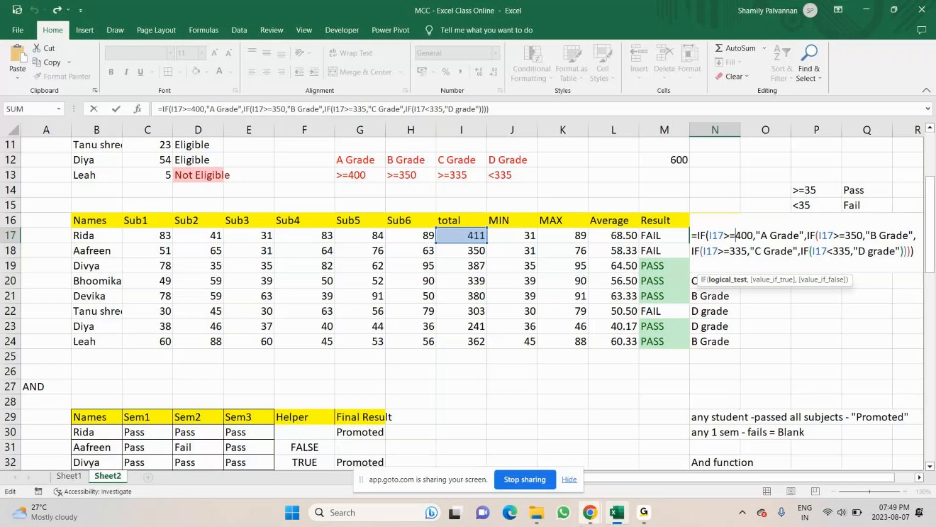
click(567, 492)
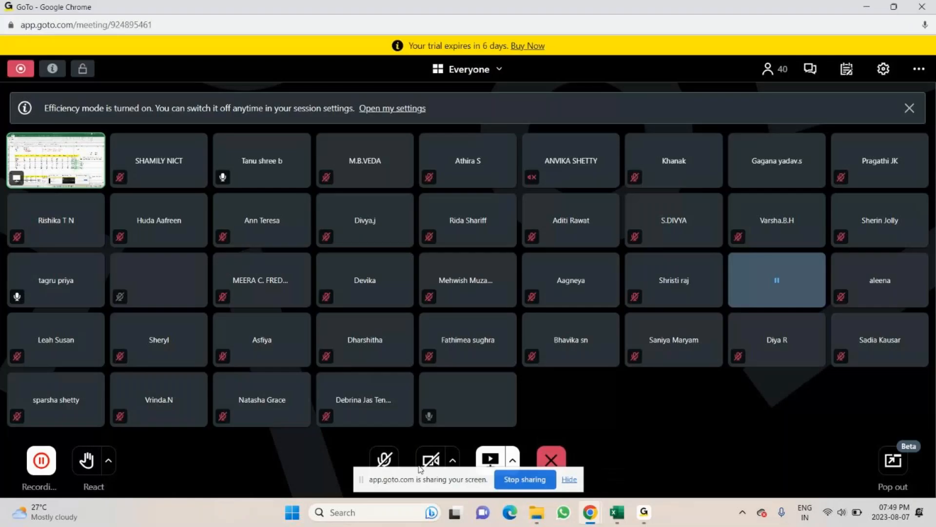
click(387, 461)
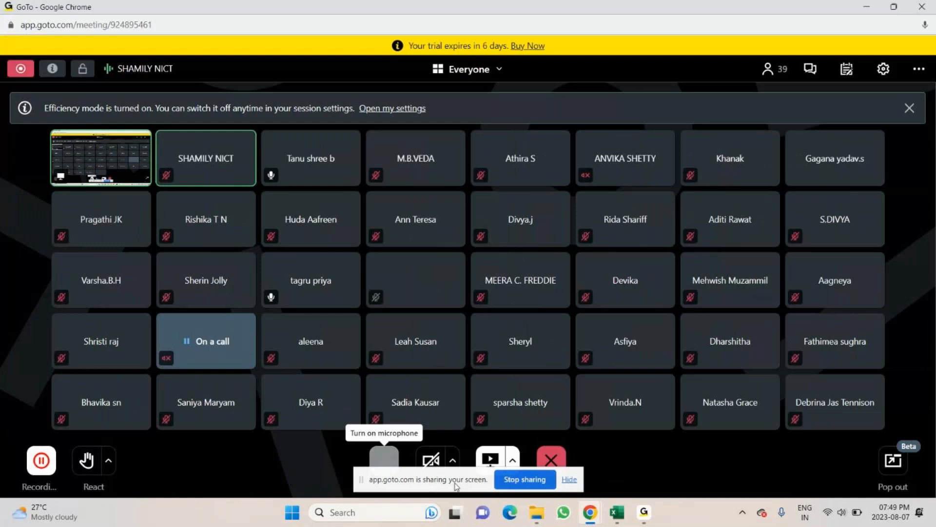
click(617, 512)
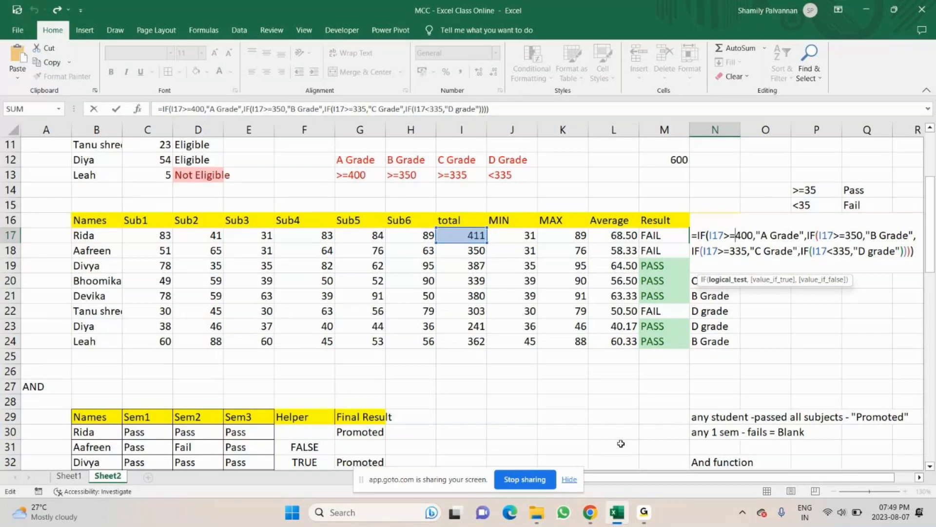
mouse_move(647, 517)
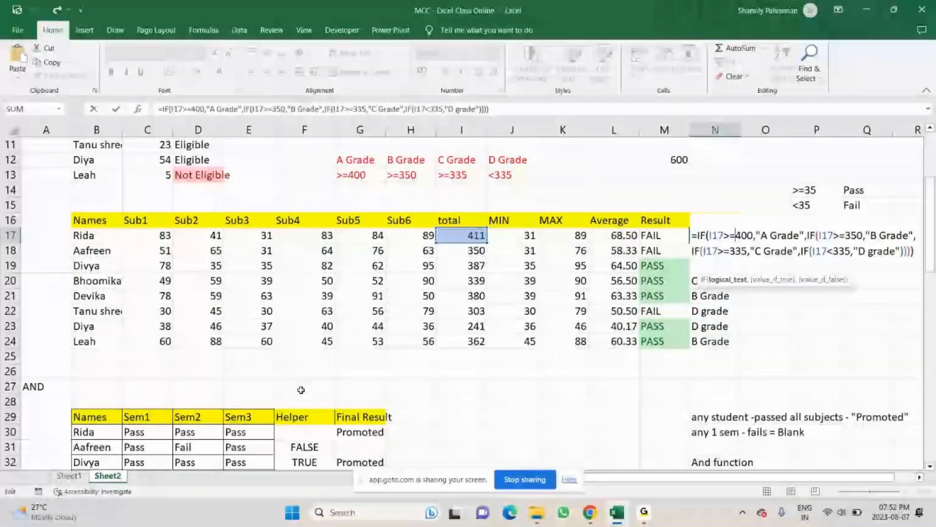
key(alt+Tab)
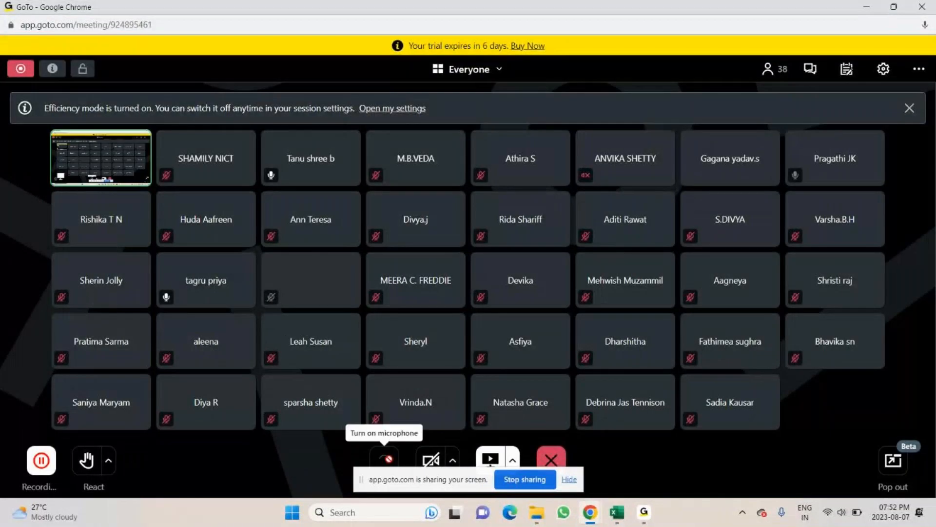
key(alt+Tab)
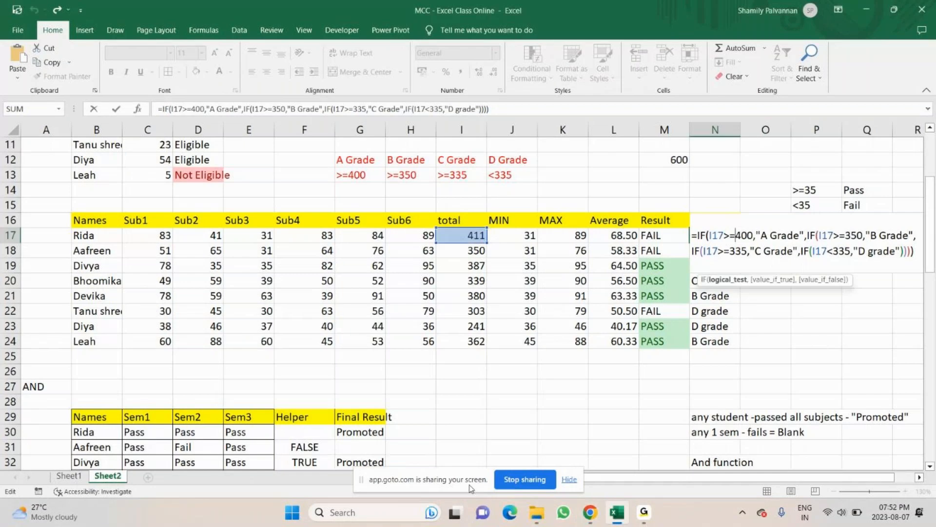
Switch to the GoTo meeting, check the participants' chat messages, and stop sharing the screen
key(alt+Tab)
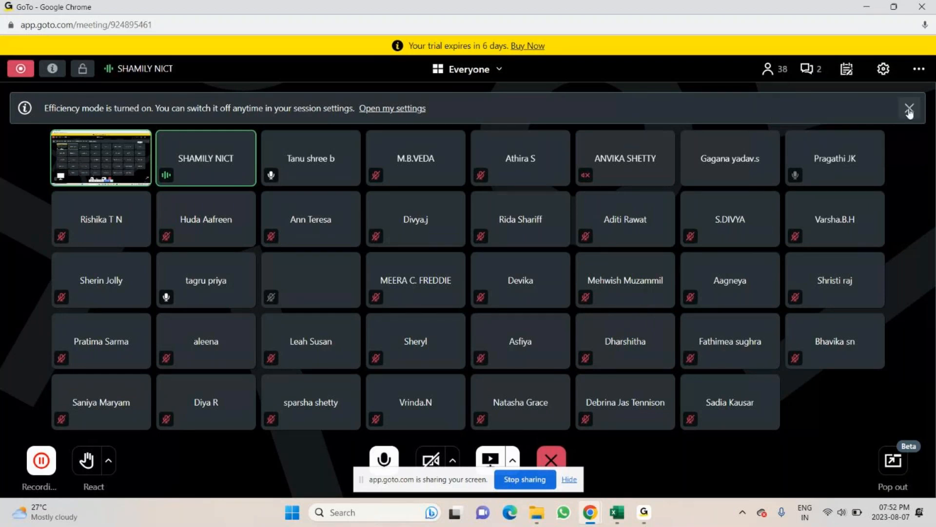
click(810, 71)
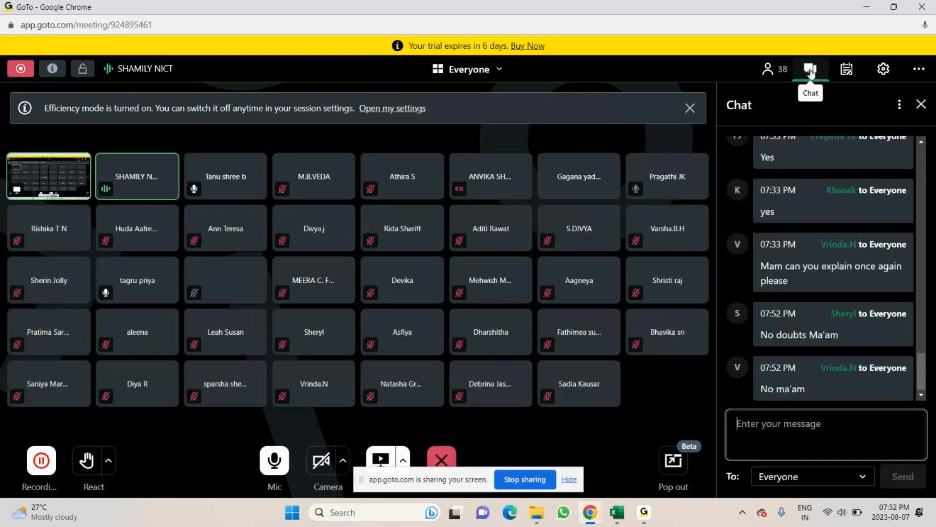
click(922, 105)
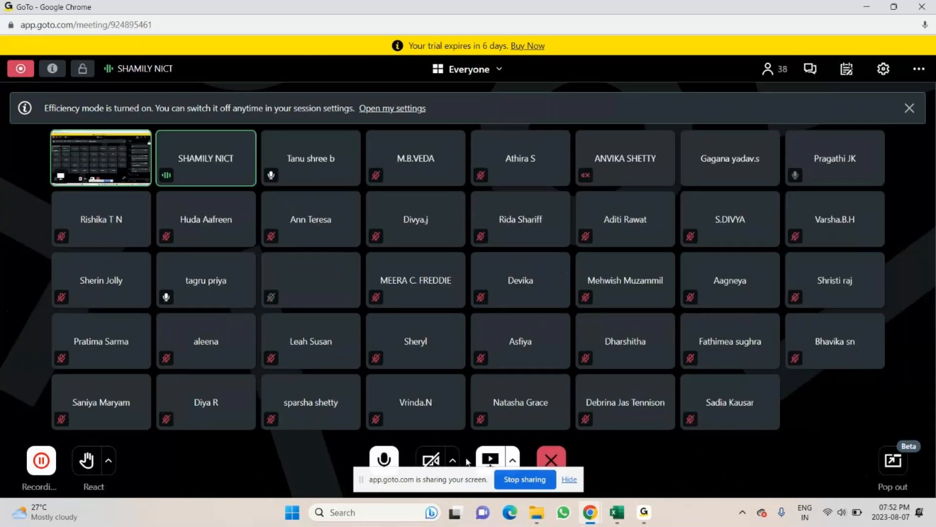
click(494, 458)
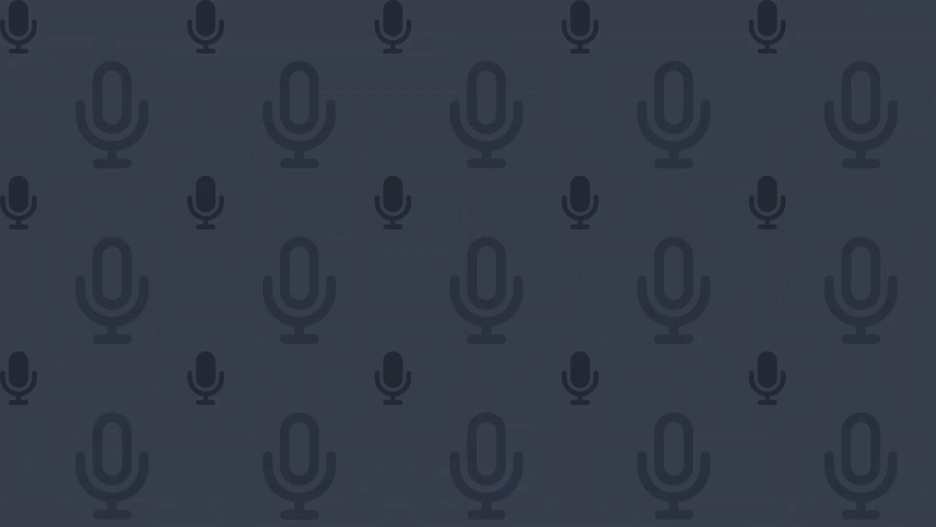